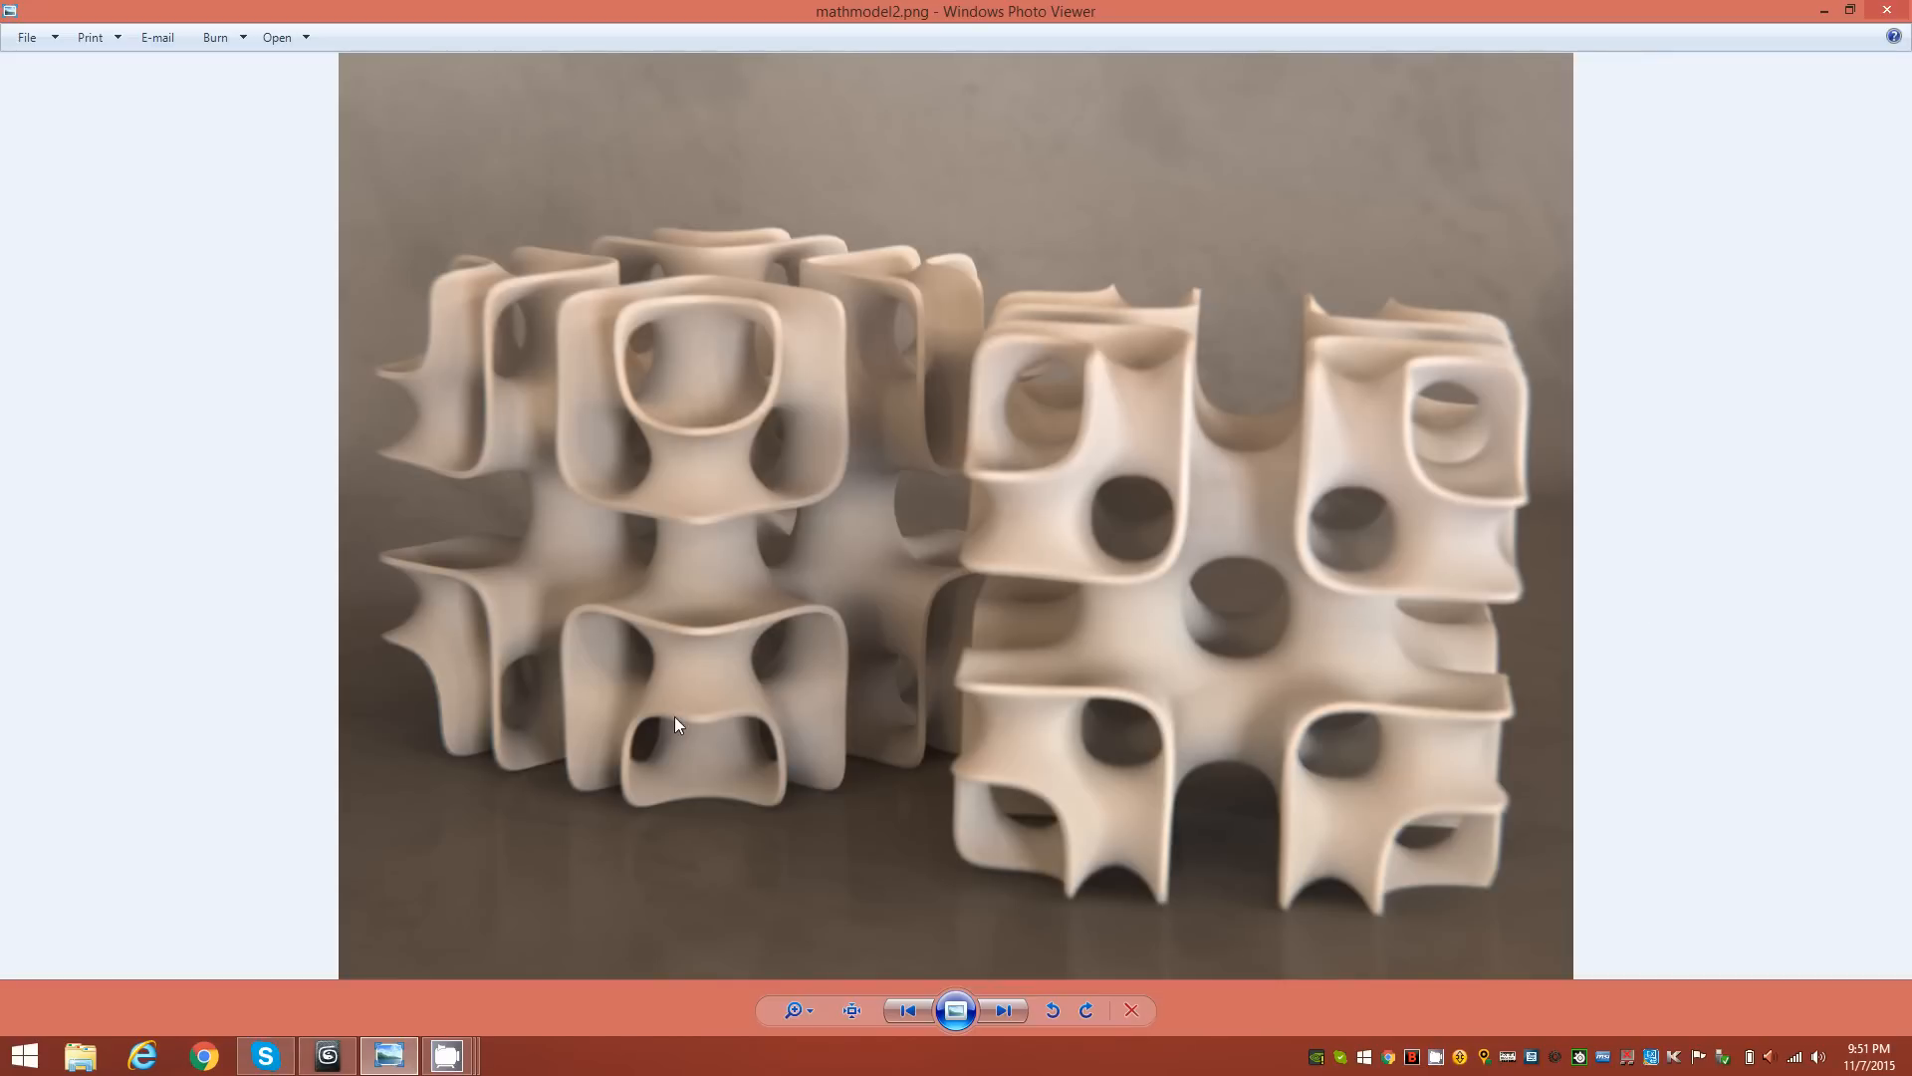
Step: Switch to 3ds Max and maximize the Perspective viewport
{"action": "left_click", "coordinate": [328, 1056]}
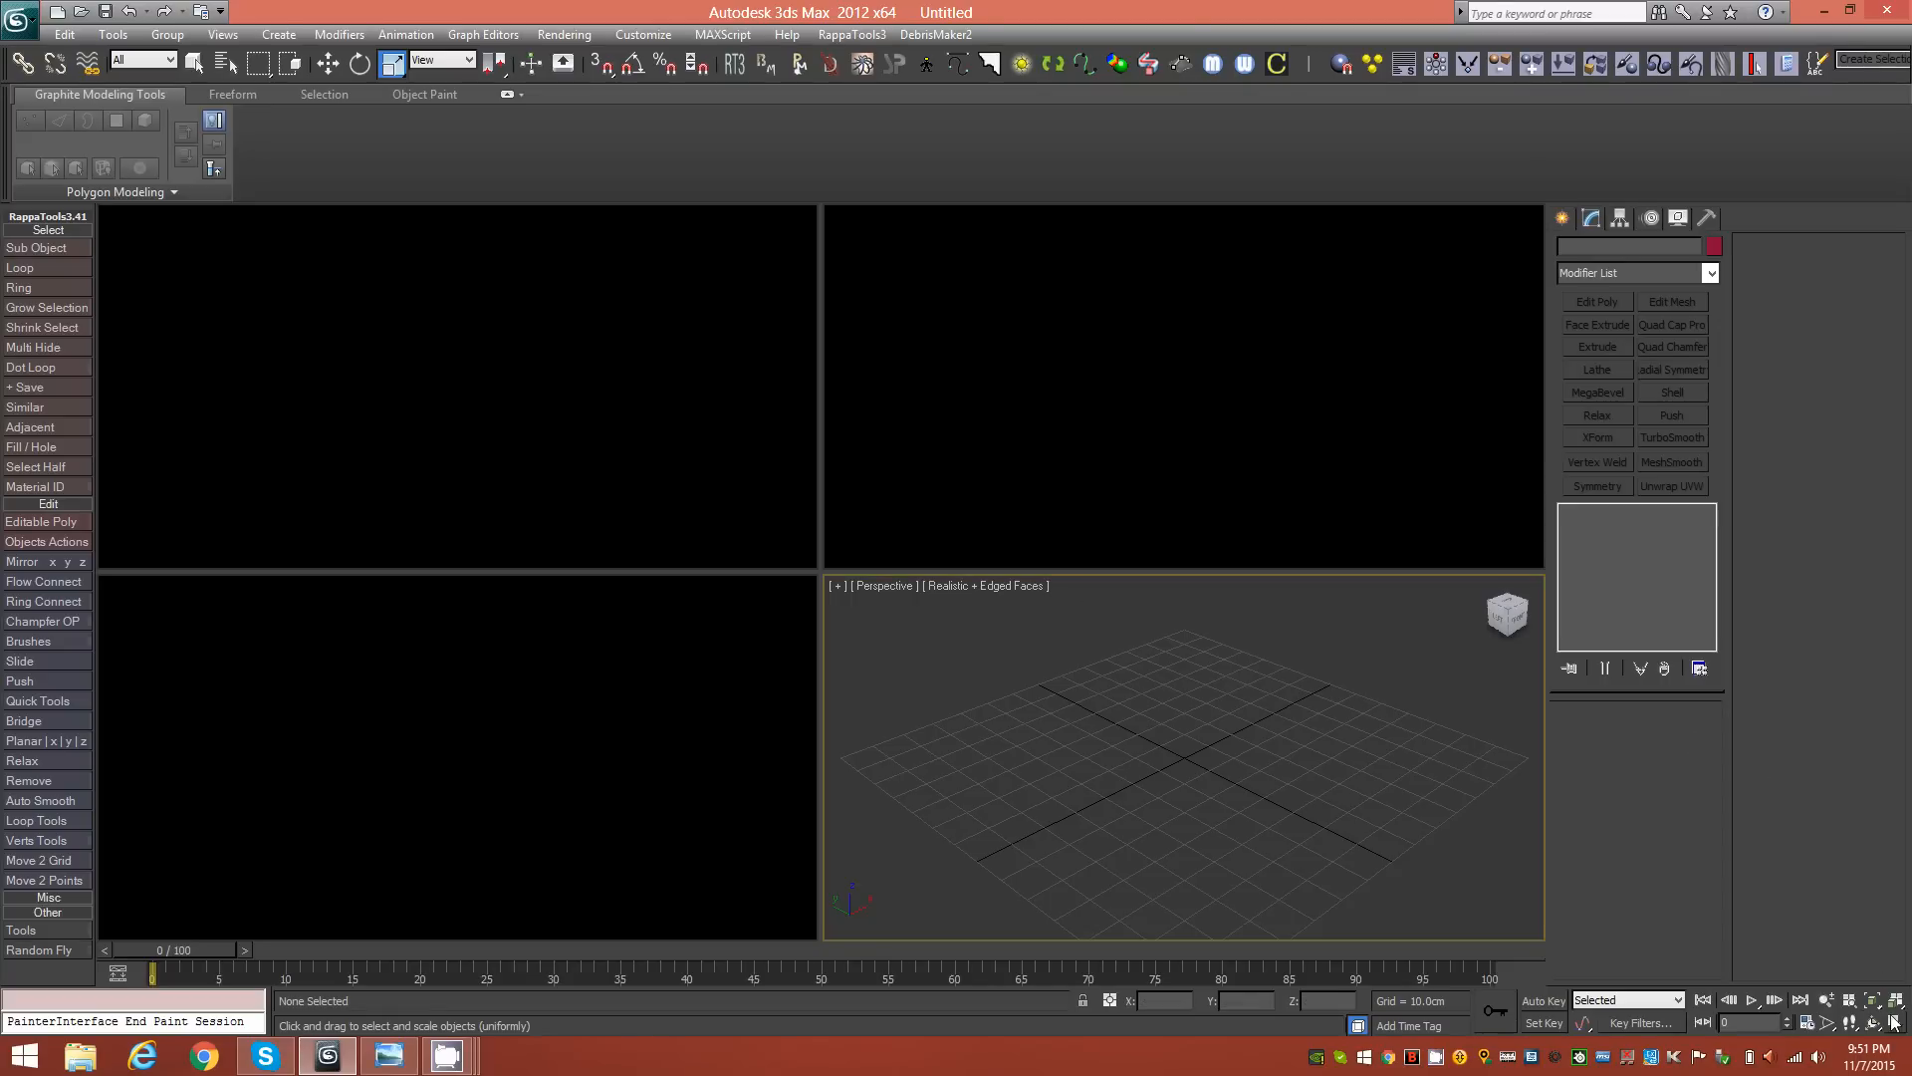
{"action": "left_click", "coordinate": [1899, 1025]}
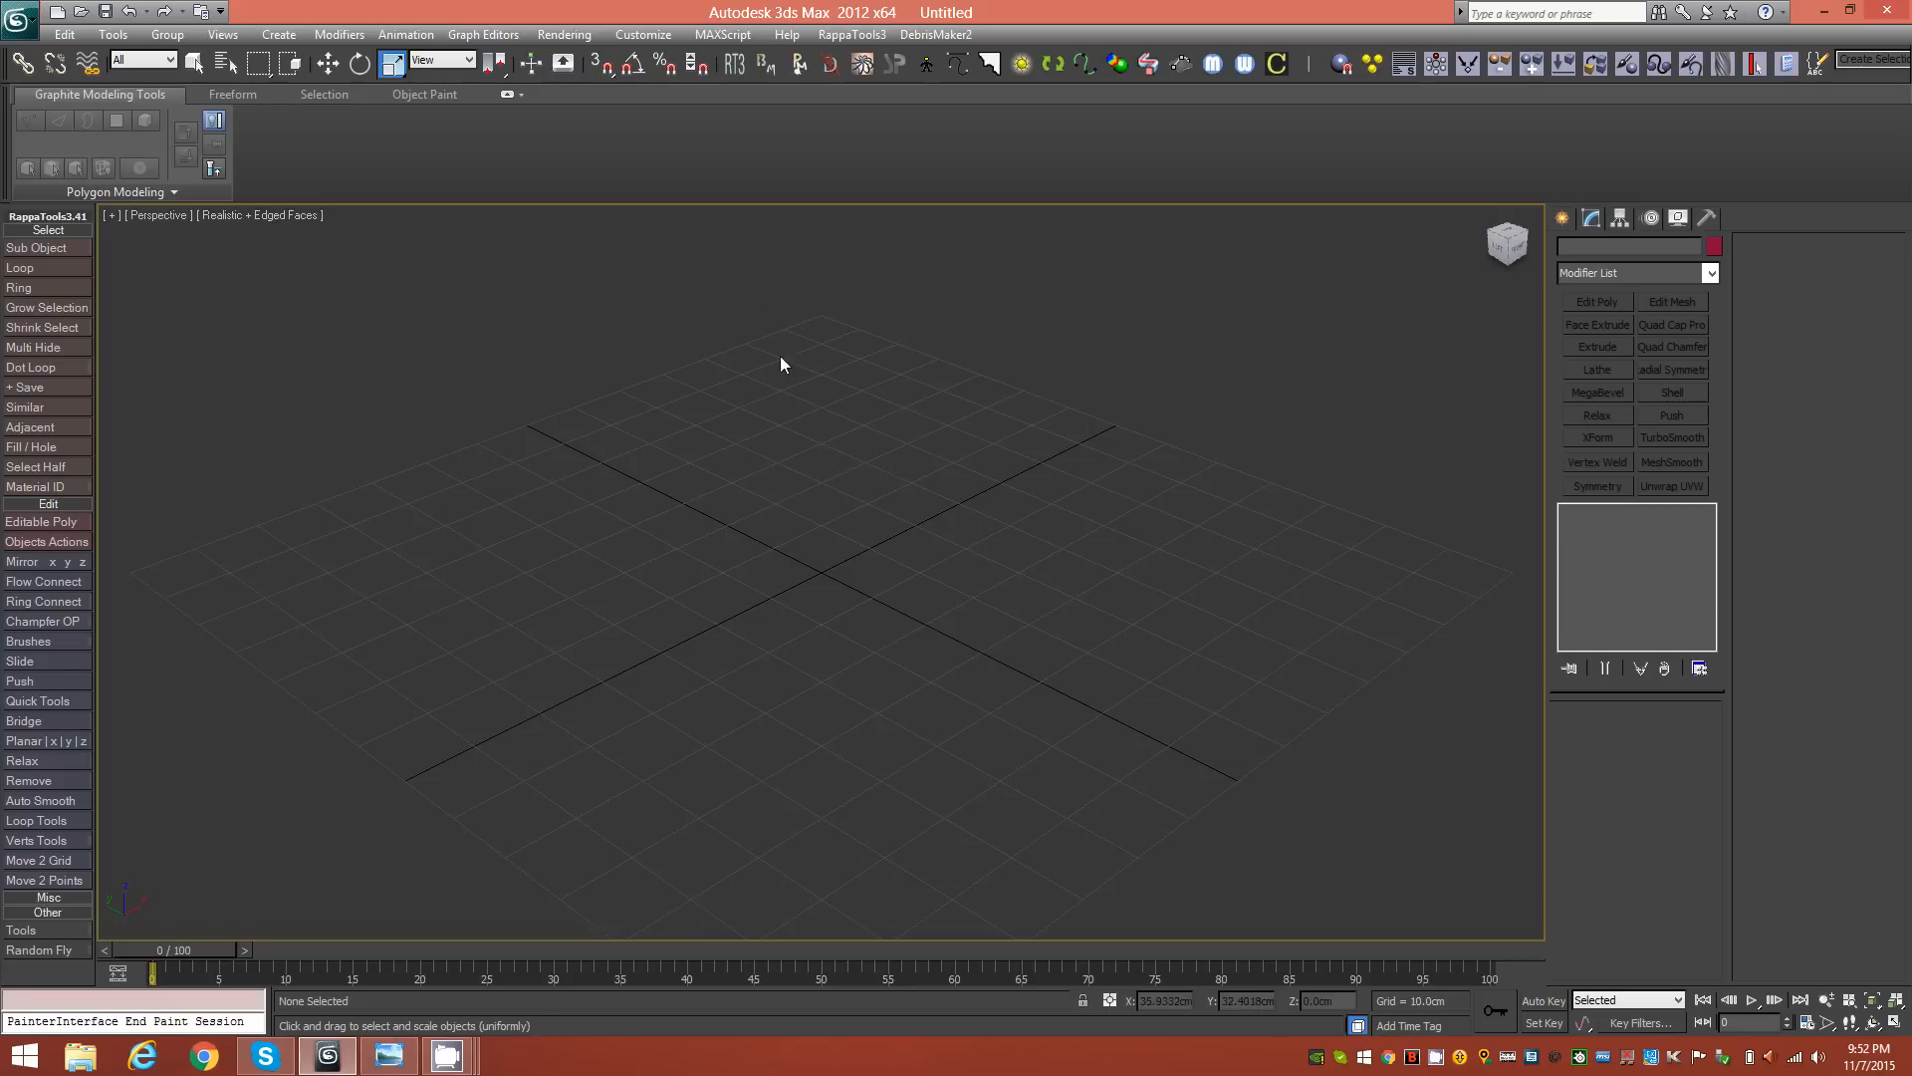
Step: Check that the display units are metric centimeters and the system unit scale is 1 unit = 1.0 centimeter
{"action": "left_click", "coordinate": [634, 40]}
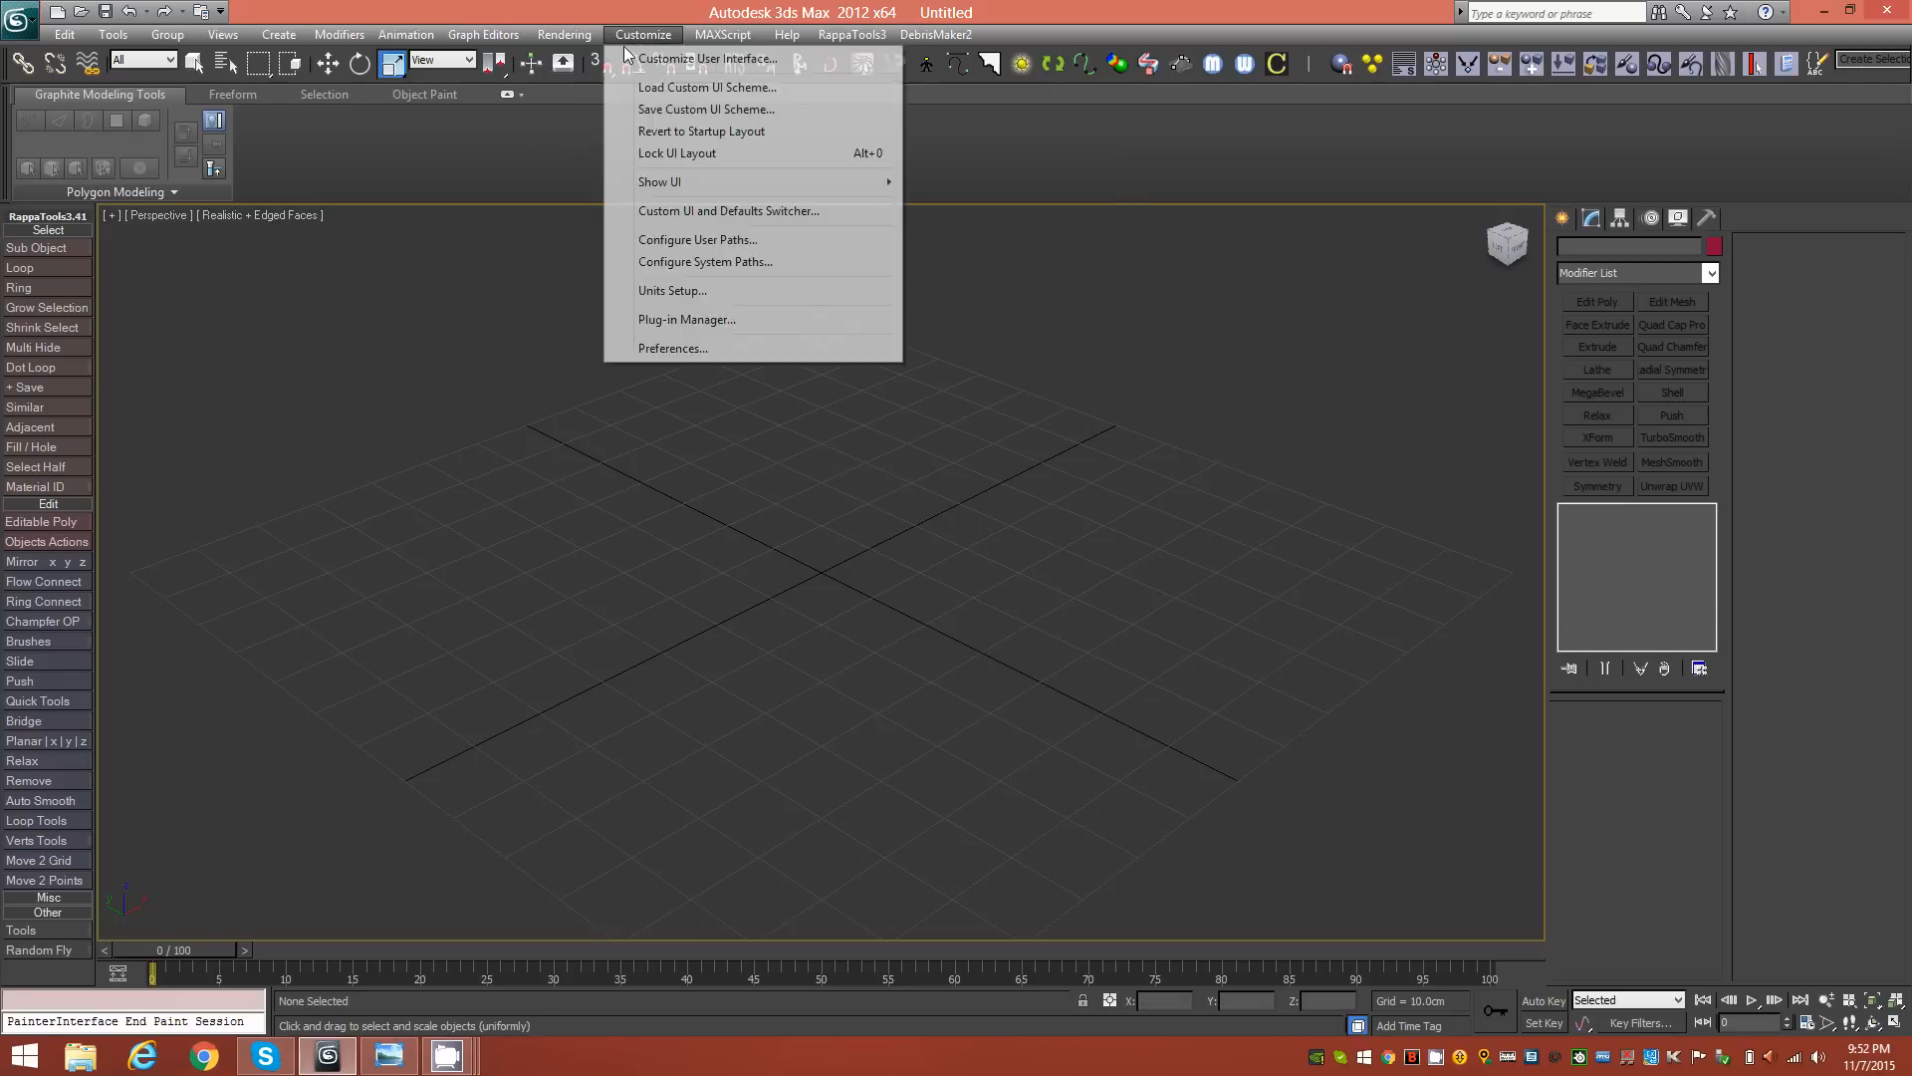
{"action": "left_click", "coordinate": [742, 293]}
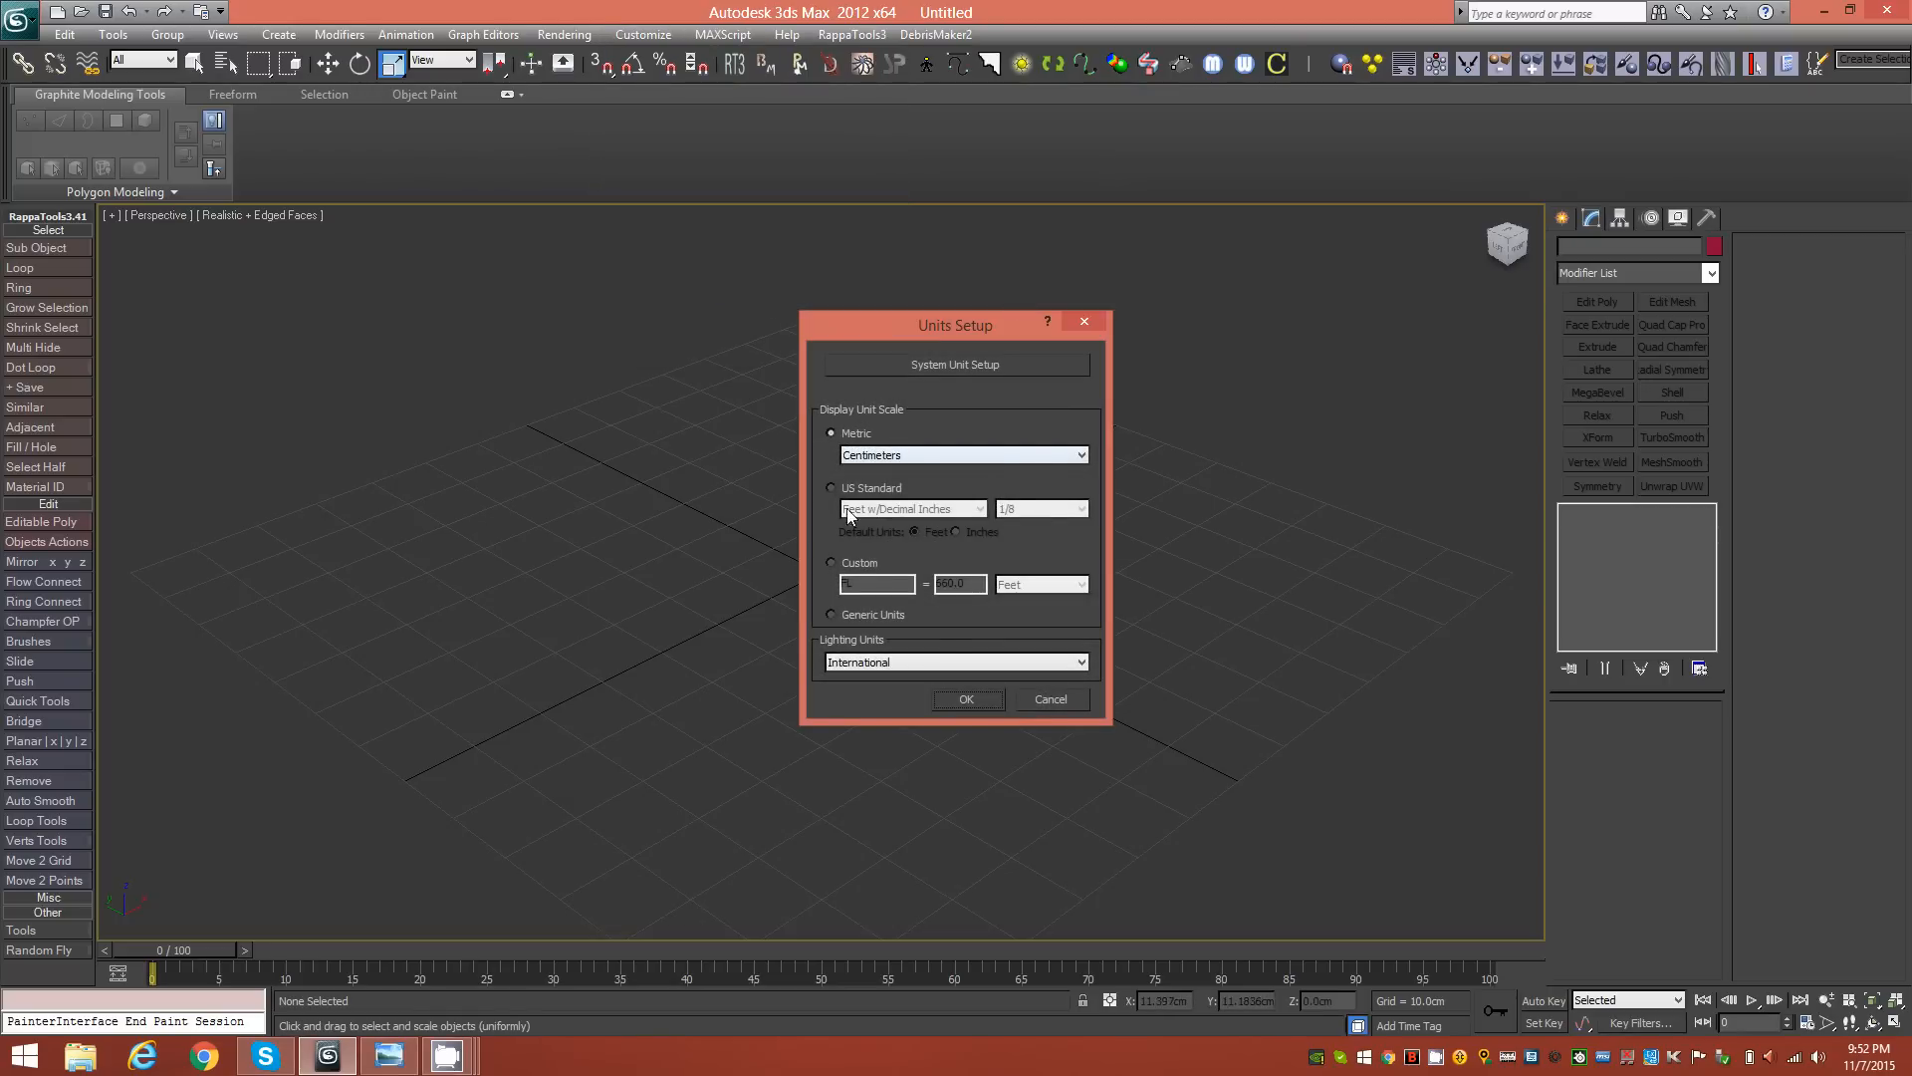
{"action": "left_click", "coordinate": [958, 368]}
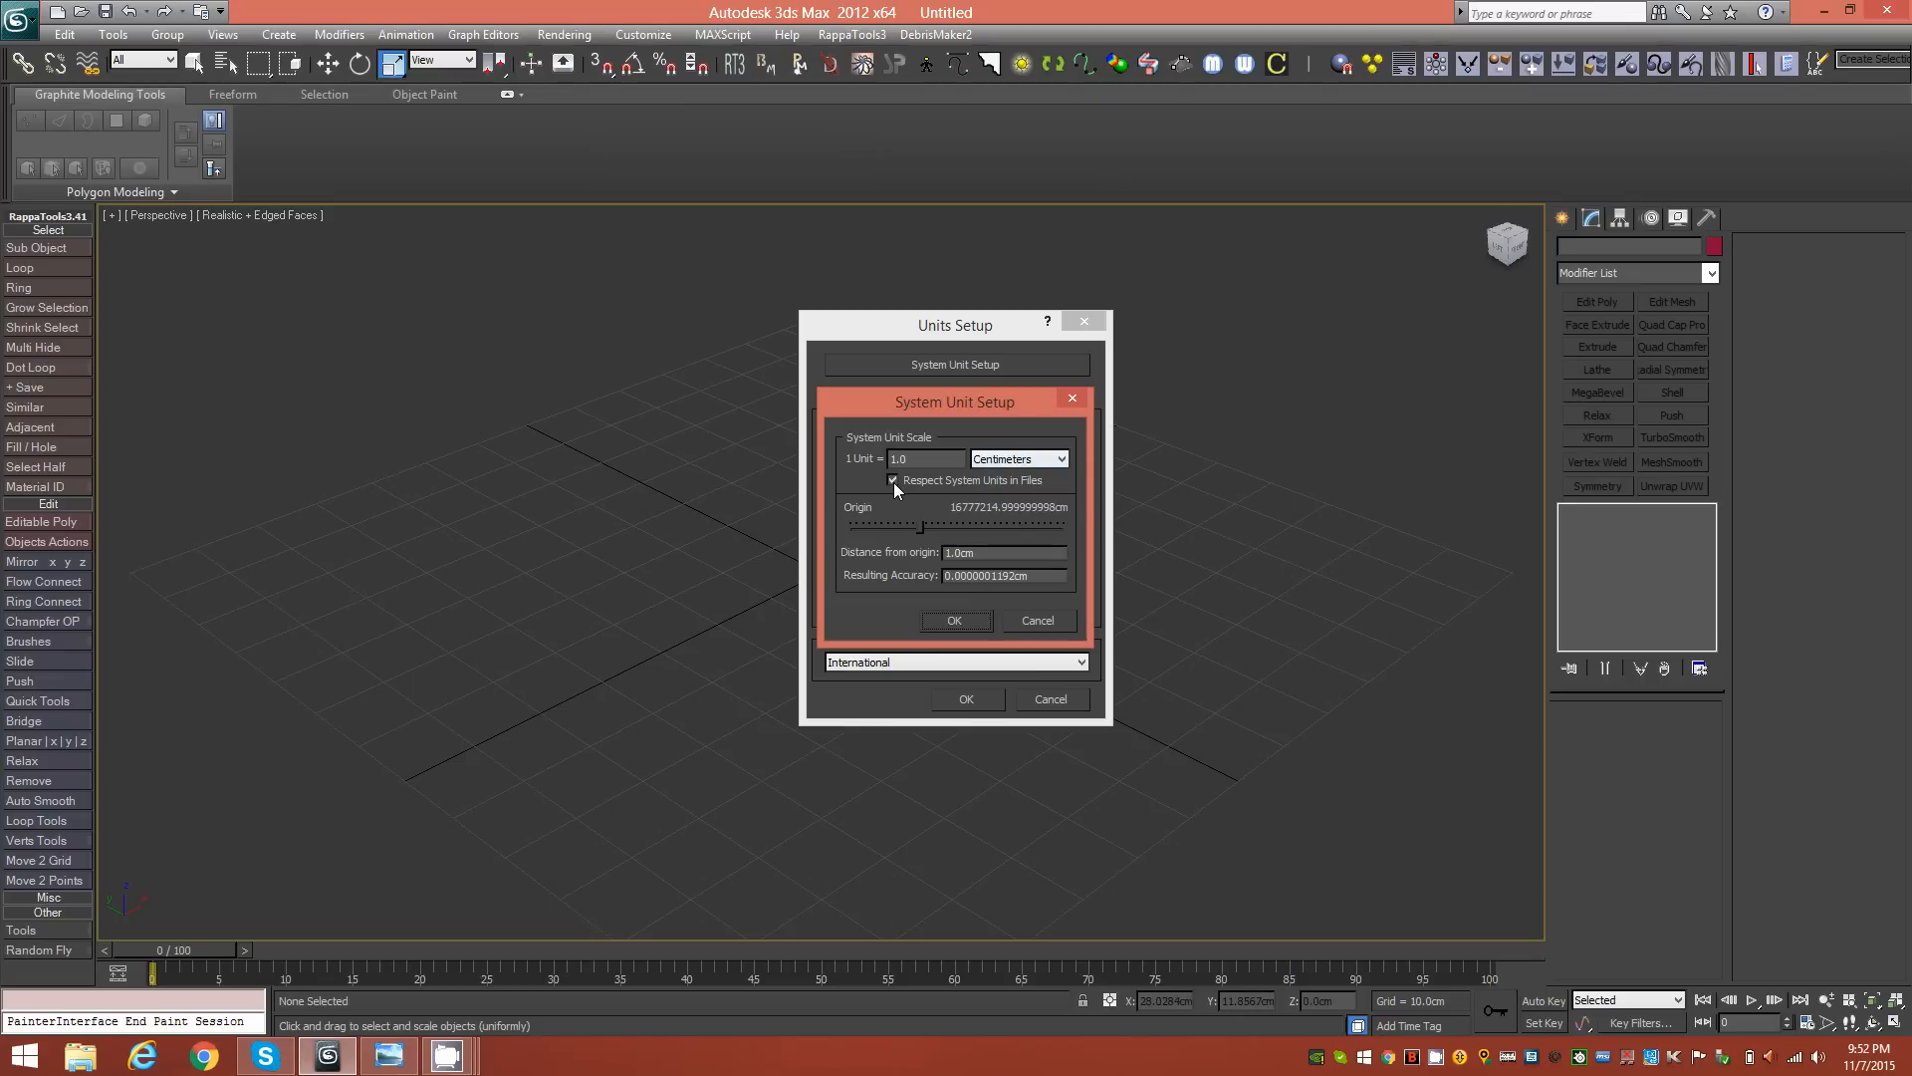
{"action": "left_click", "coordinate": [954, 621]}
{"action": "left_click", "coordinate": [964, 700]}
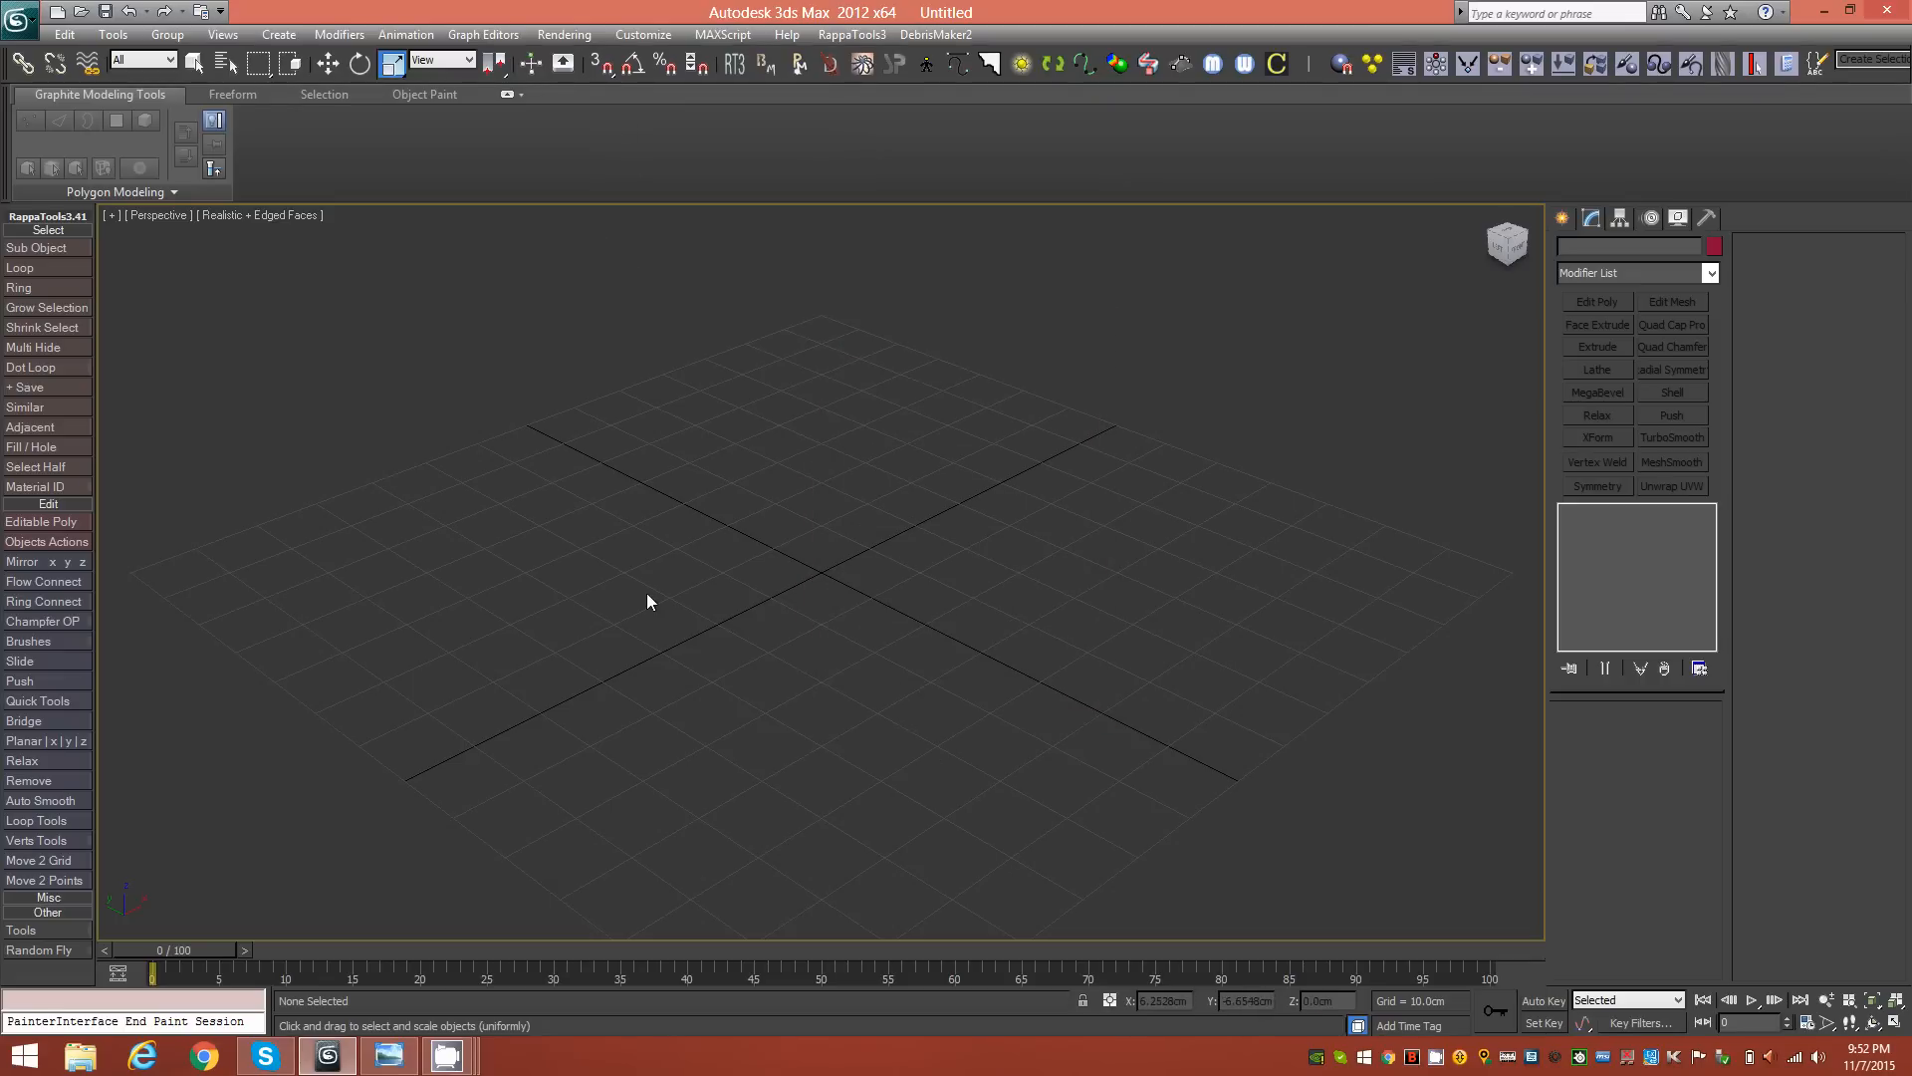
Step: Set the home grid spacing to 1.0 cm with dynamic update for all viewports
{"action": "right_click", "coordinate": [605, 73]}
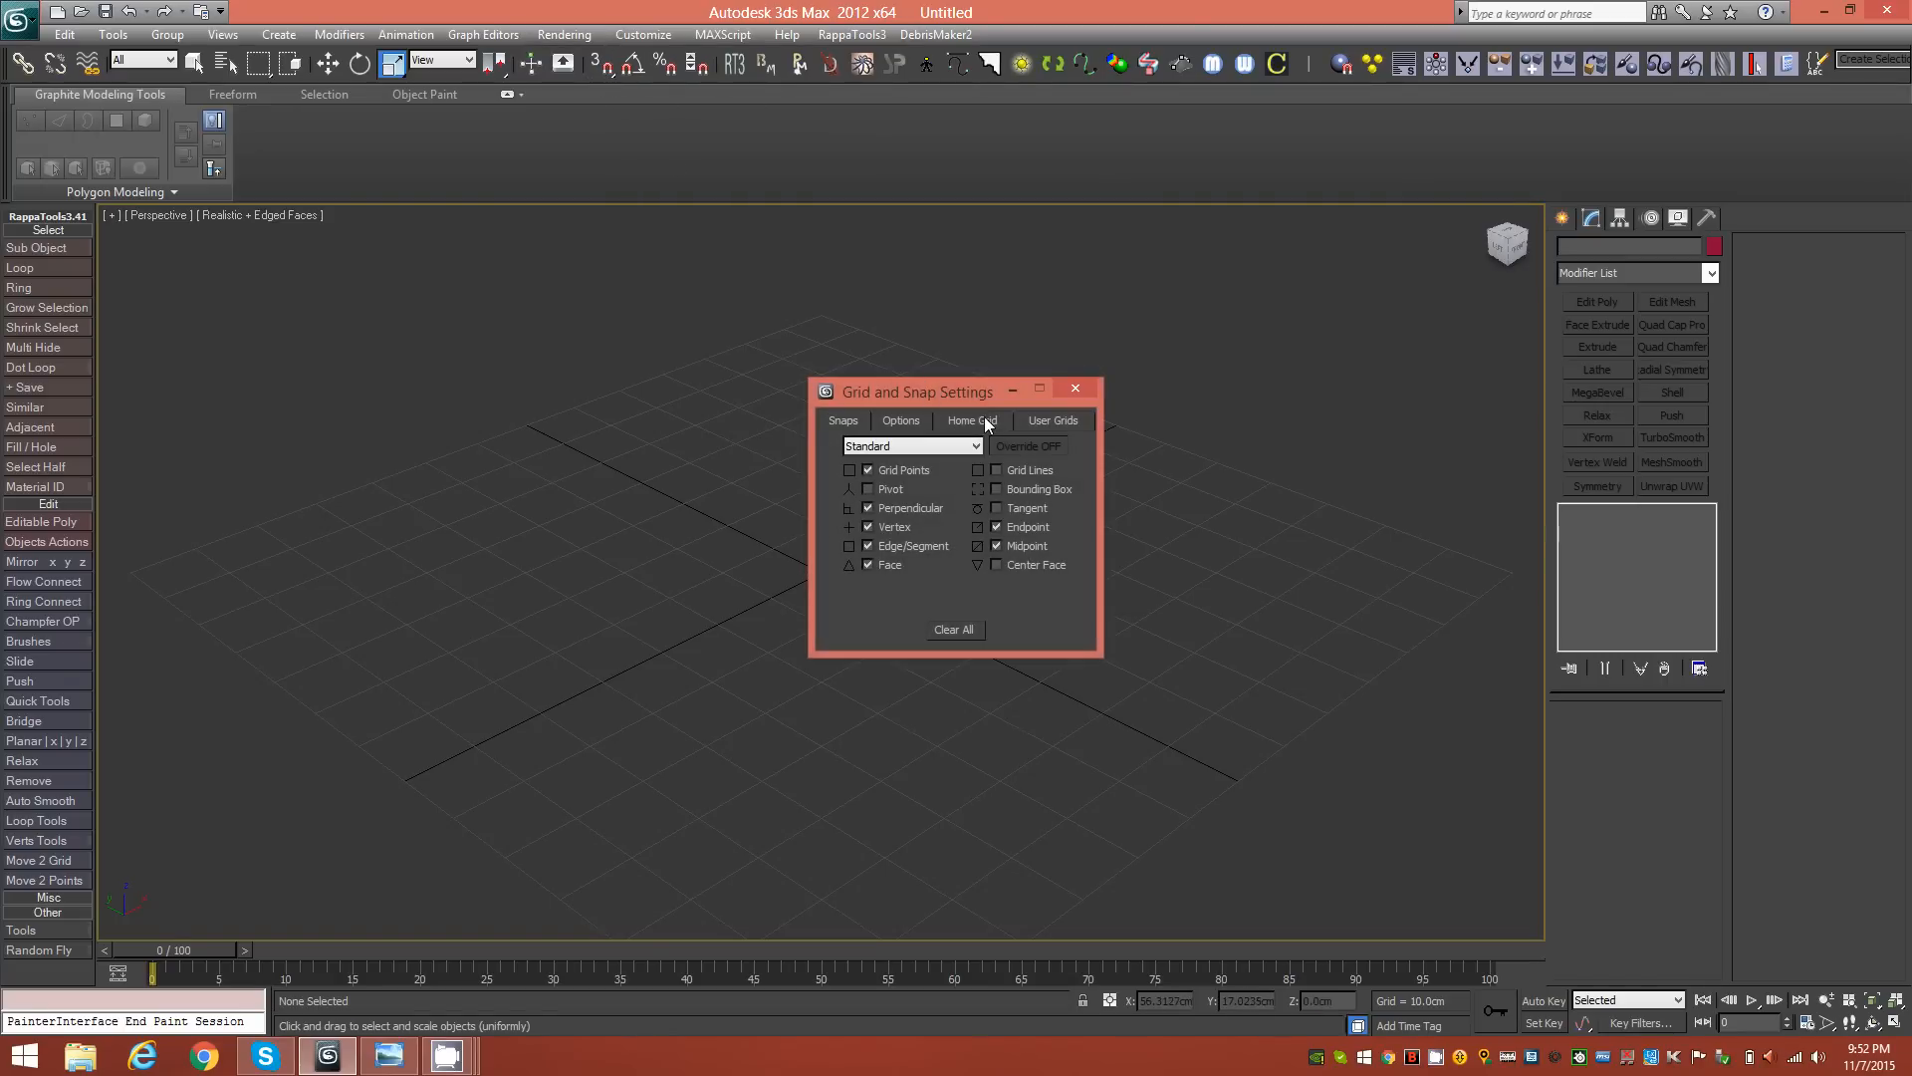
{"action": "left_click", "coordinate": [984, 420]}
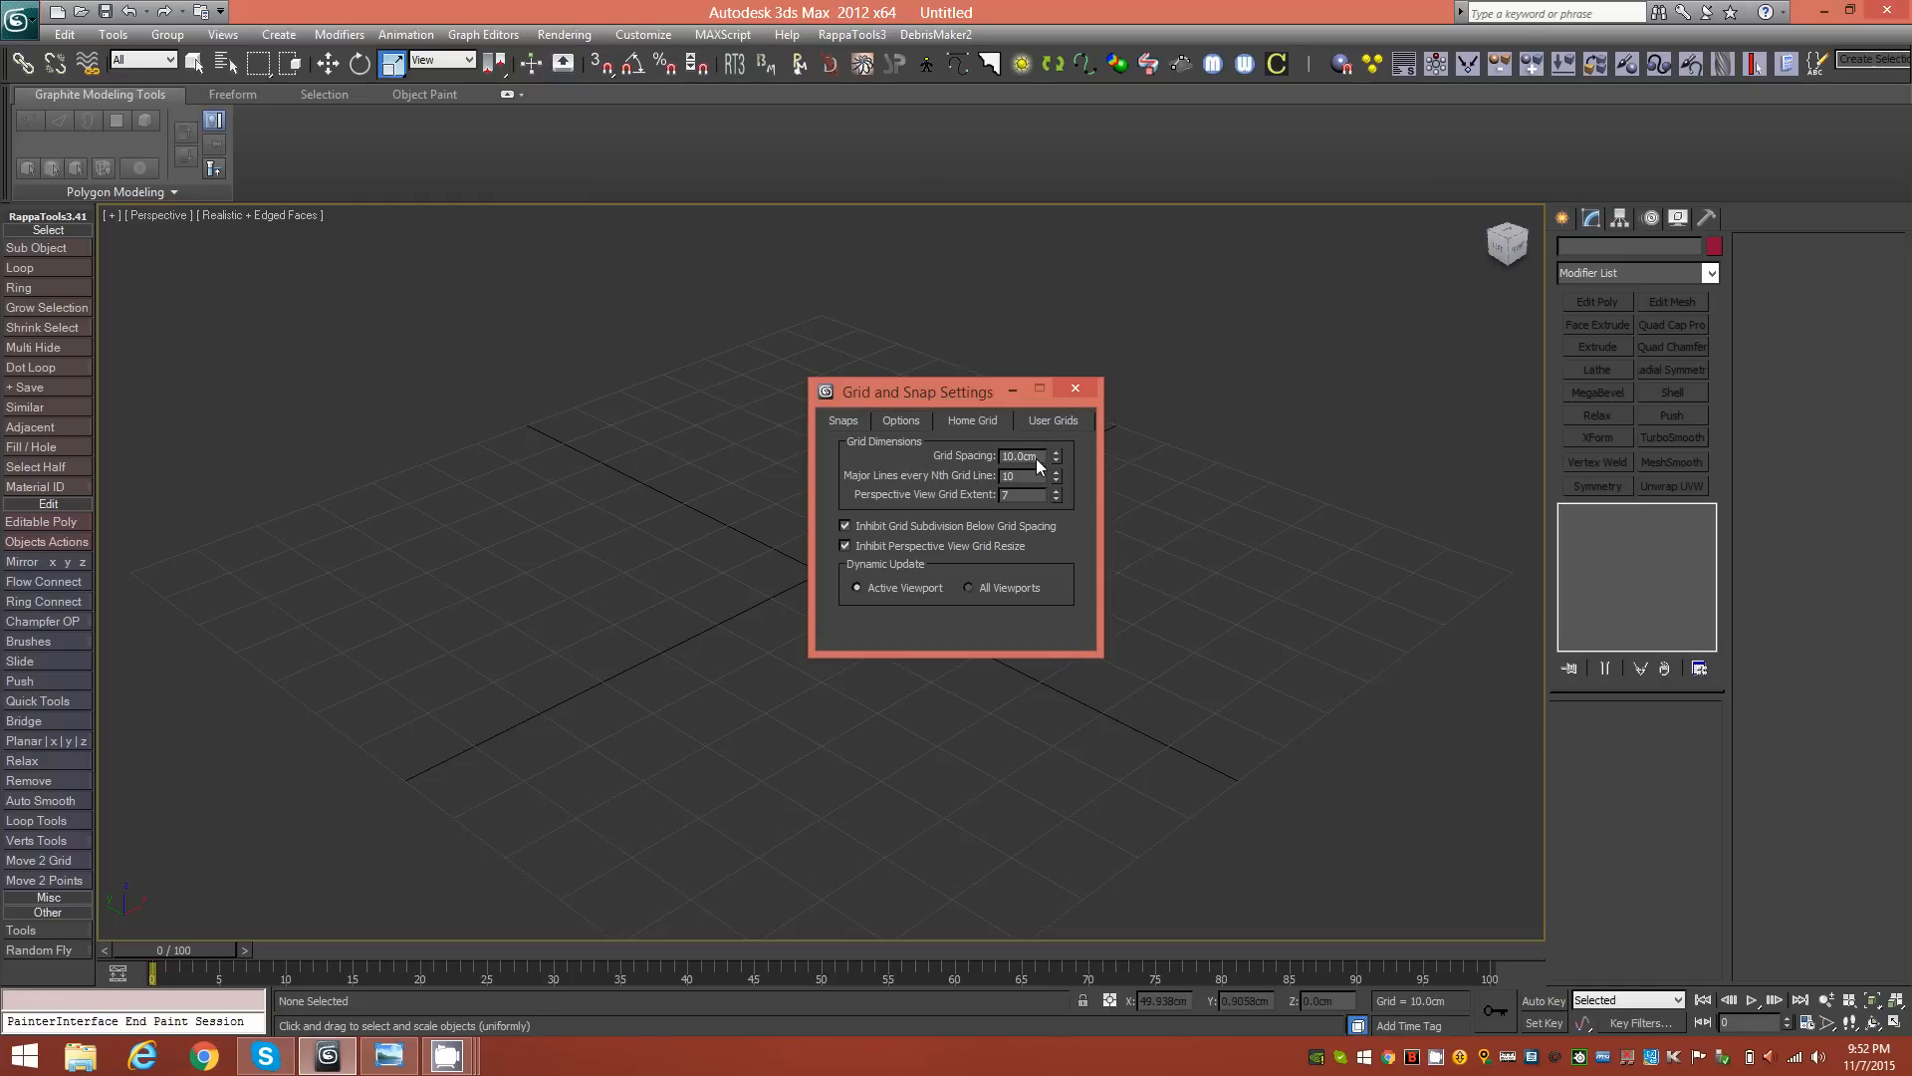
{"action": "type", "text": "1.0"}
{"action": "left_click", "coordinate": [974, 586]}
{"action": "left_click", "coordinate": [1076, 389]}
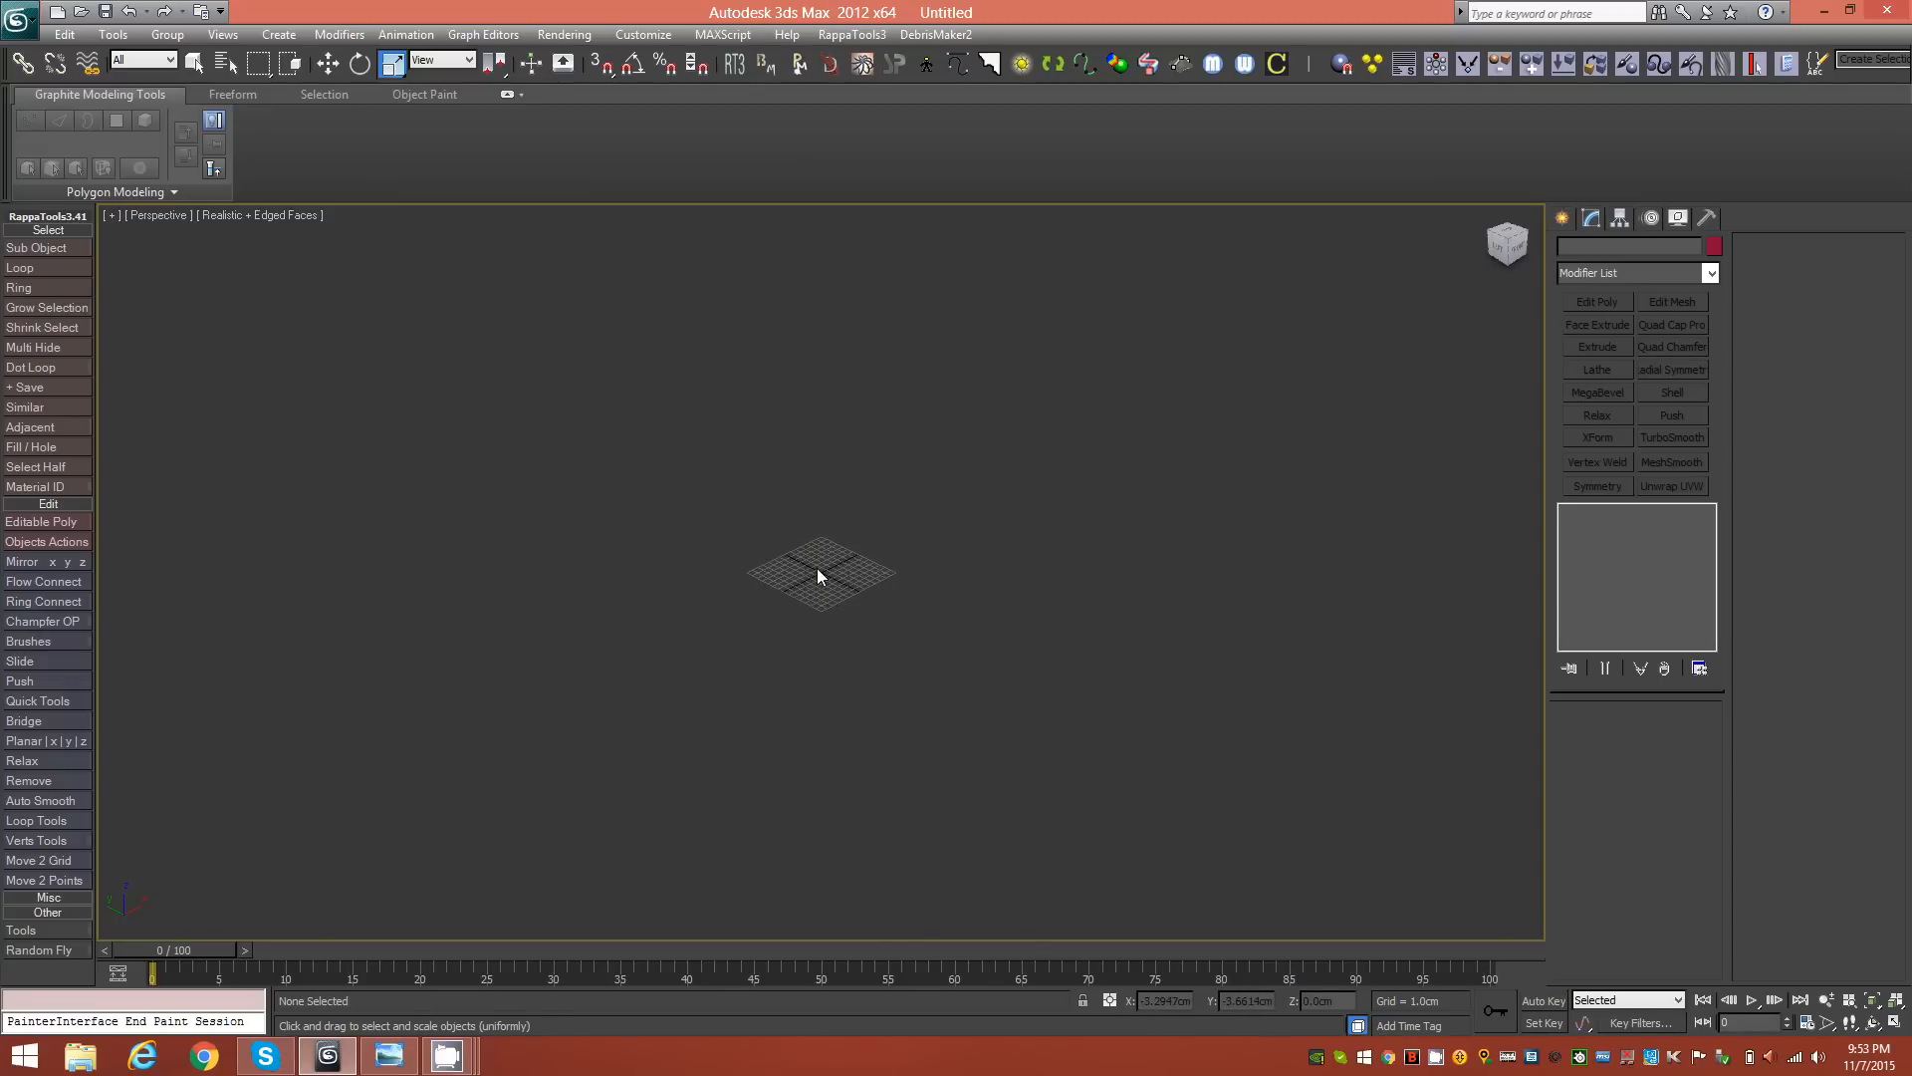
Step: Create a cube of 3.0 cm length, width and height at the origin using keyboard entry values
{"action": "scroll", "coordinate": [817, 567], "scroll_direction": "up", "scroll_amount": 10}
{"action": "scroll", "coordinate": [846, 399], "scroll_direction": "down", "scroll_amount": 2}
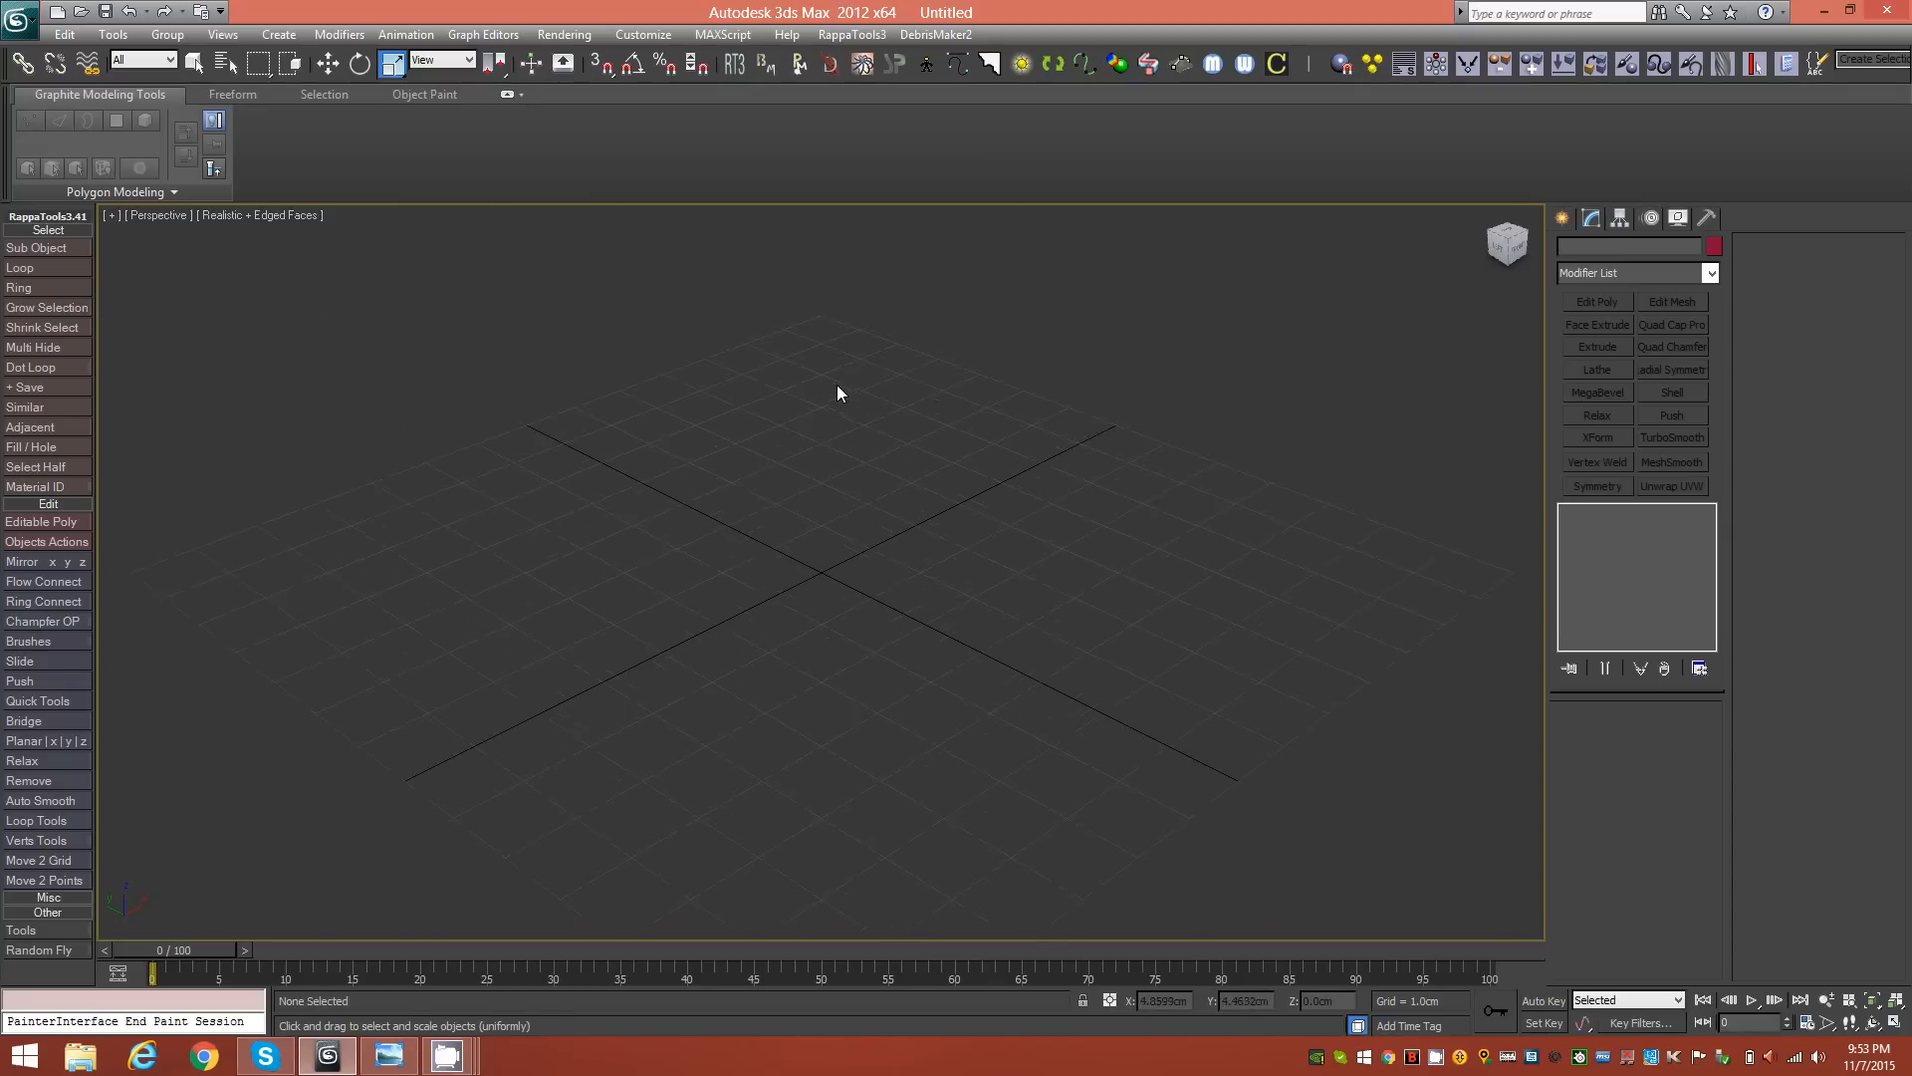
{"action": "mouse_move", "coordinate": [861, 617]}
{"action": "middle_mouse_down", "text": "alt"}
{"action": "mouse_move", "coordinate": [836, 626]}
{"action": "mouse_move", "coordinate": [872, 599]}
{"action": "middle_mouse_up", "text": "alt"}
{"action": "left_click", "coordinate": [1563, 219]}
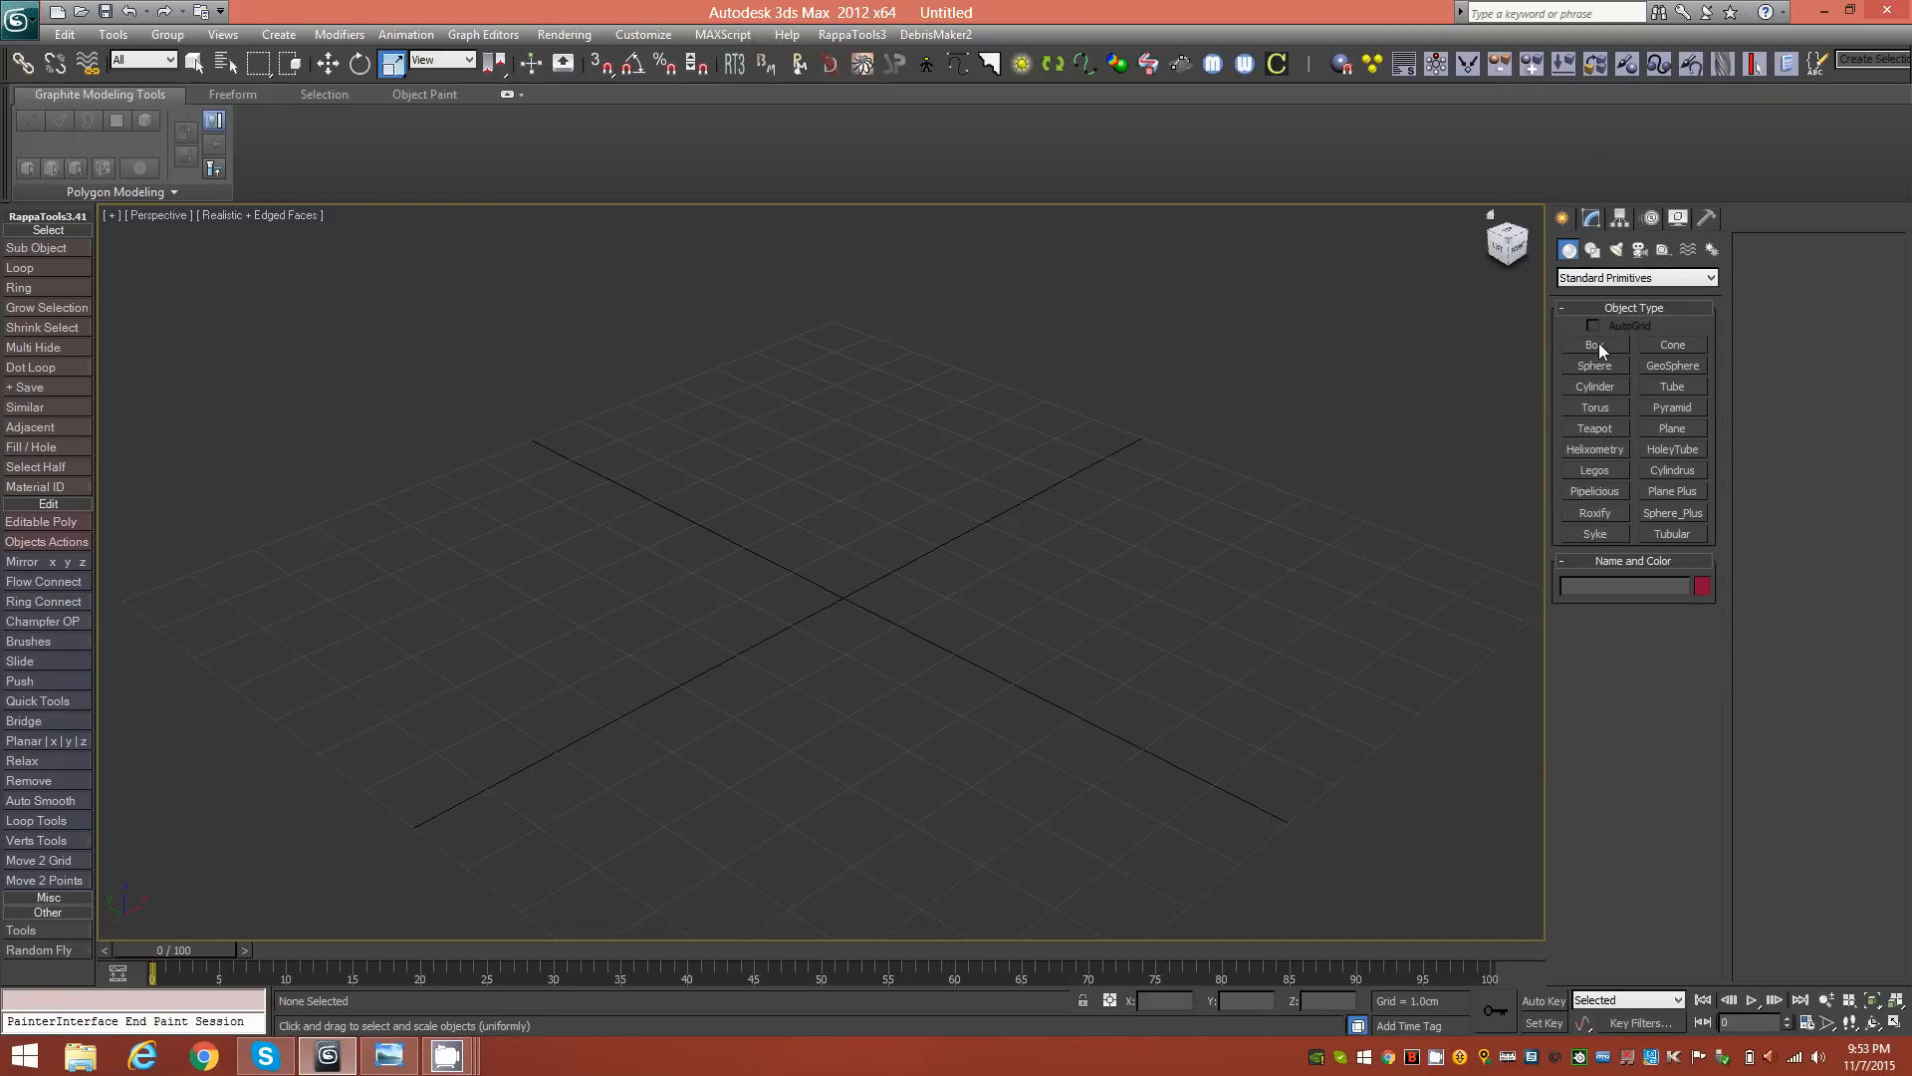
{"action": "left_click", "coordinate": [1599, 342]}
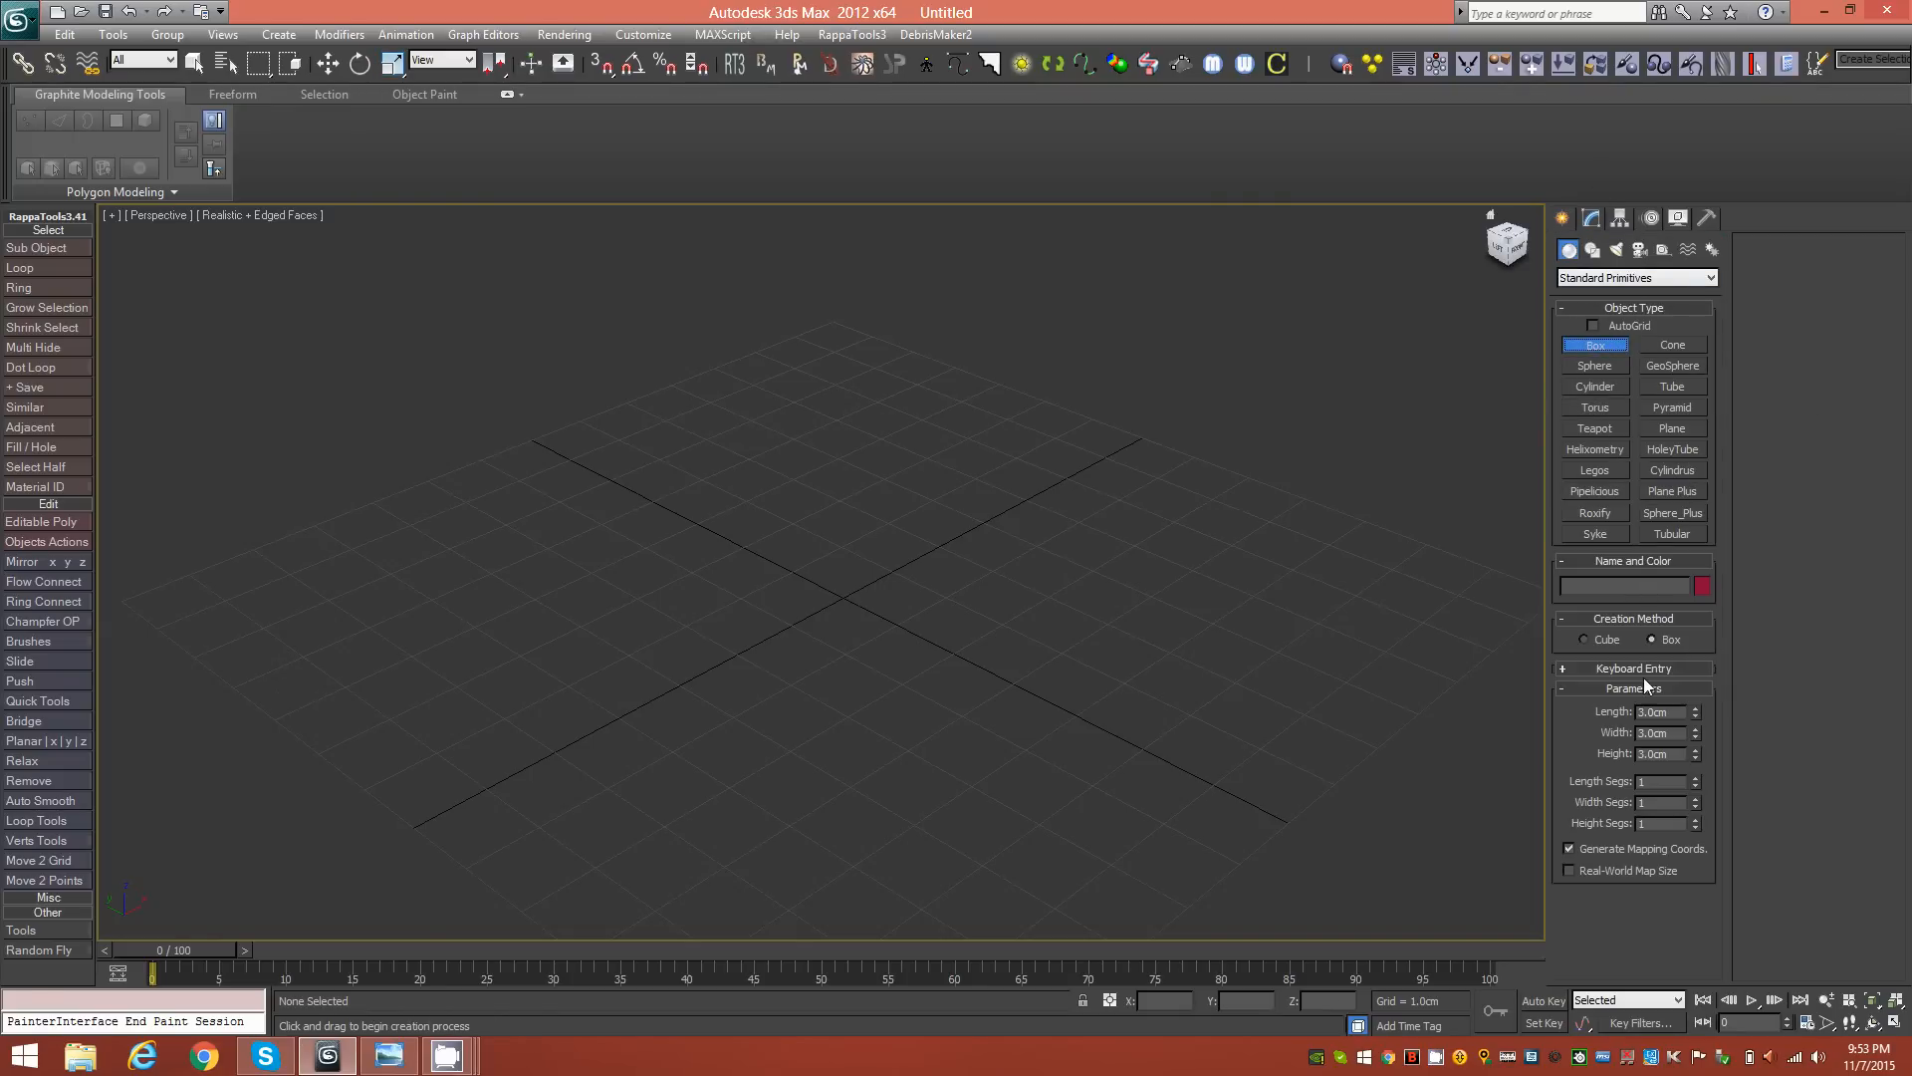
{"action": "left_click", "coordinate": [1606, 641]}
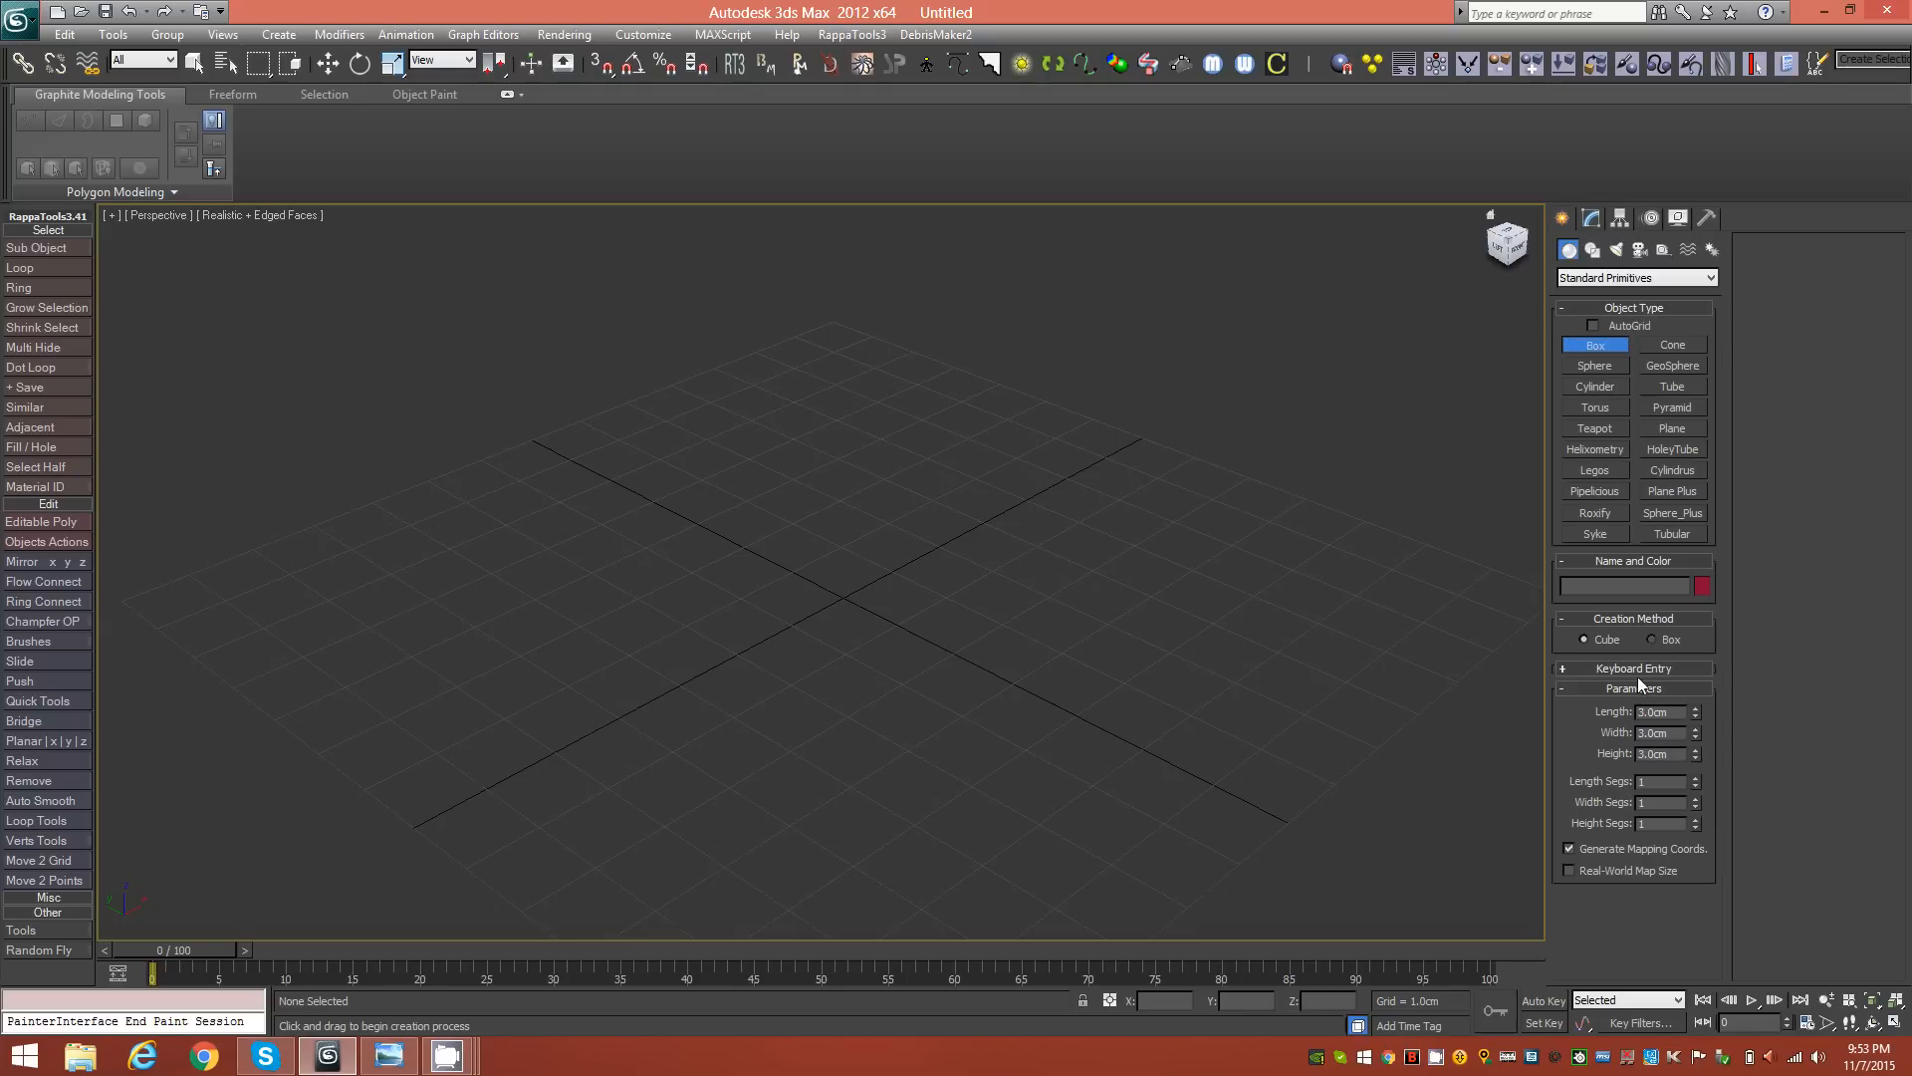
{"action": "left_click", "coordinate": [1564, 669]}
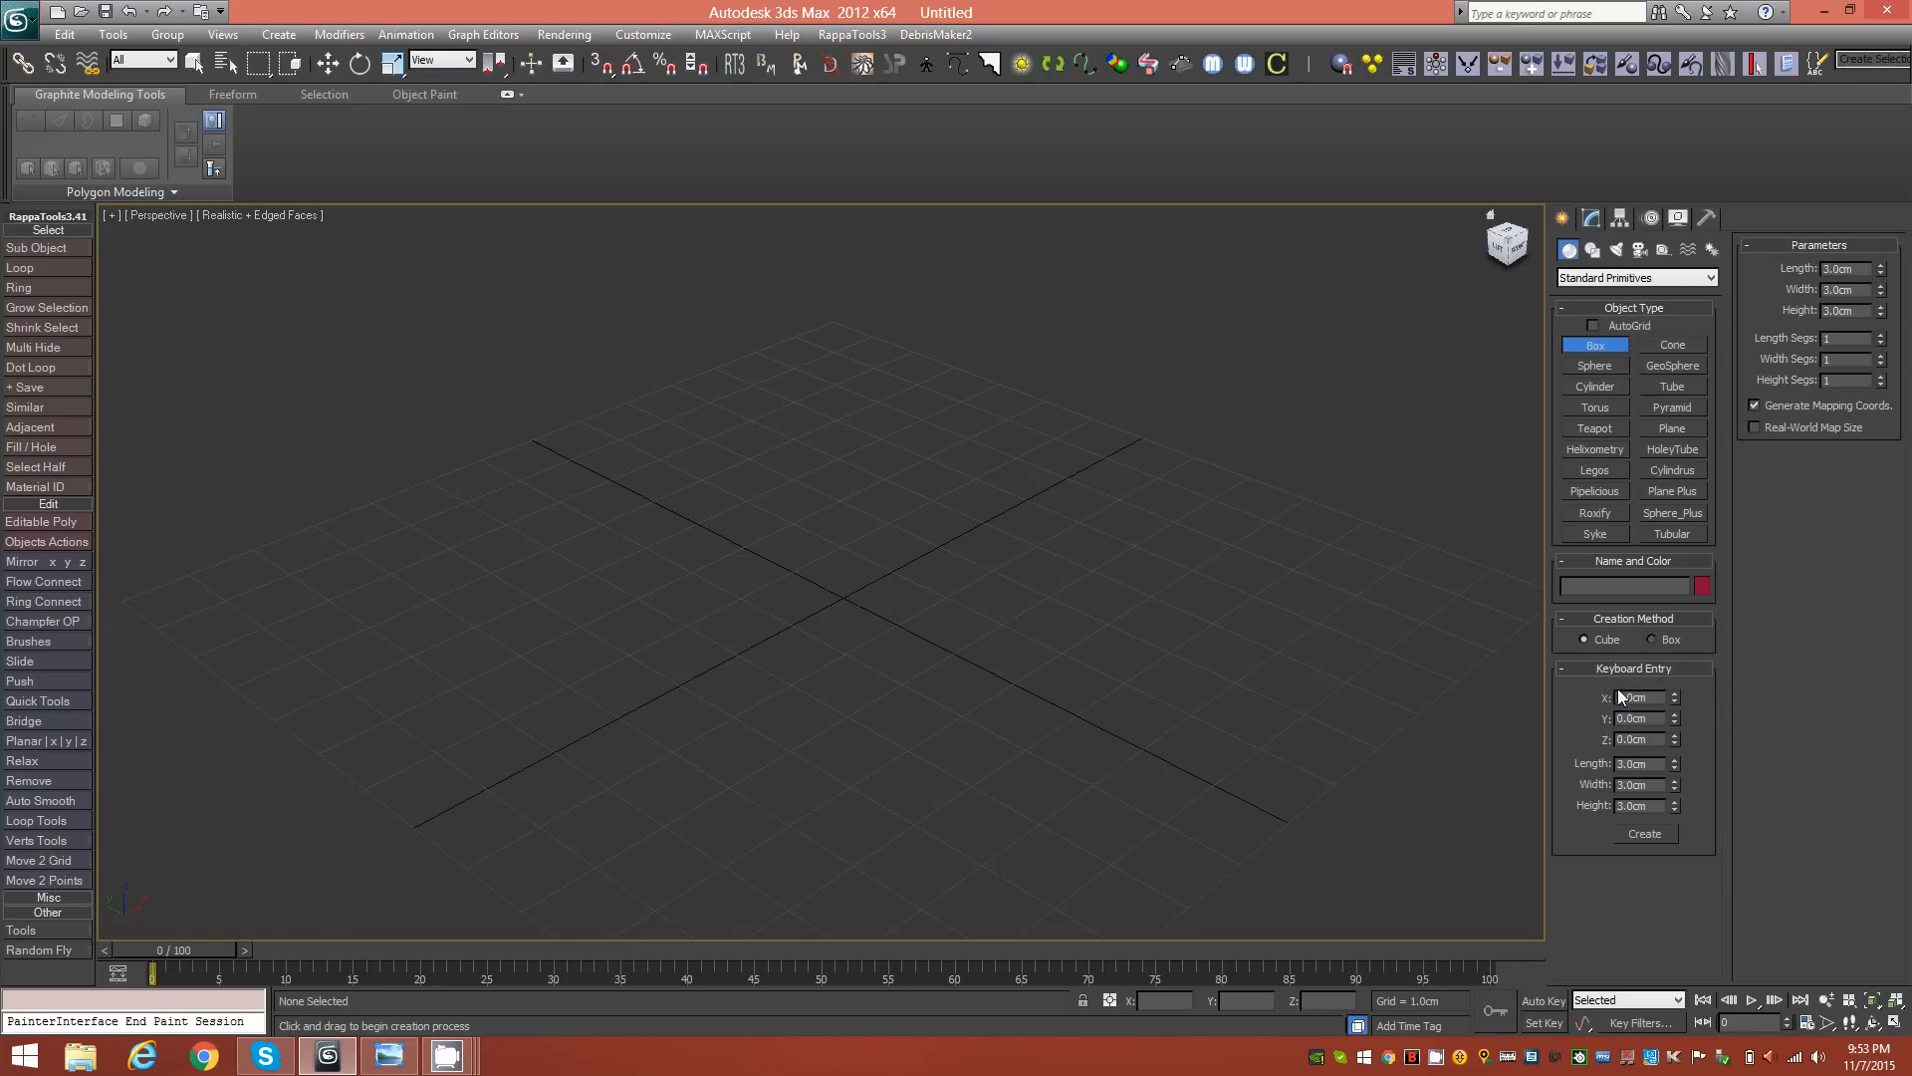
{"action": "left_click", "coordinate": [1657, 767]}
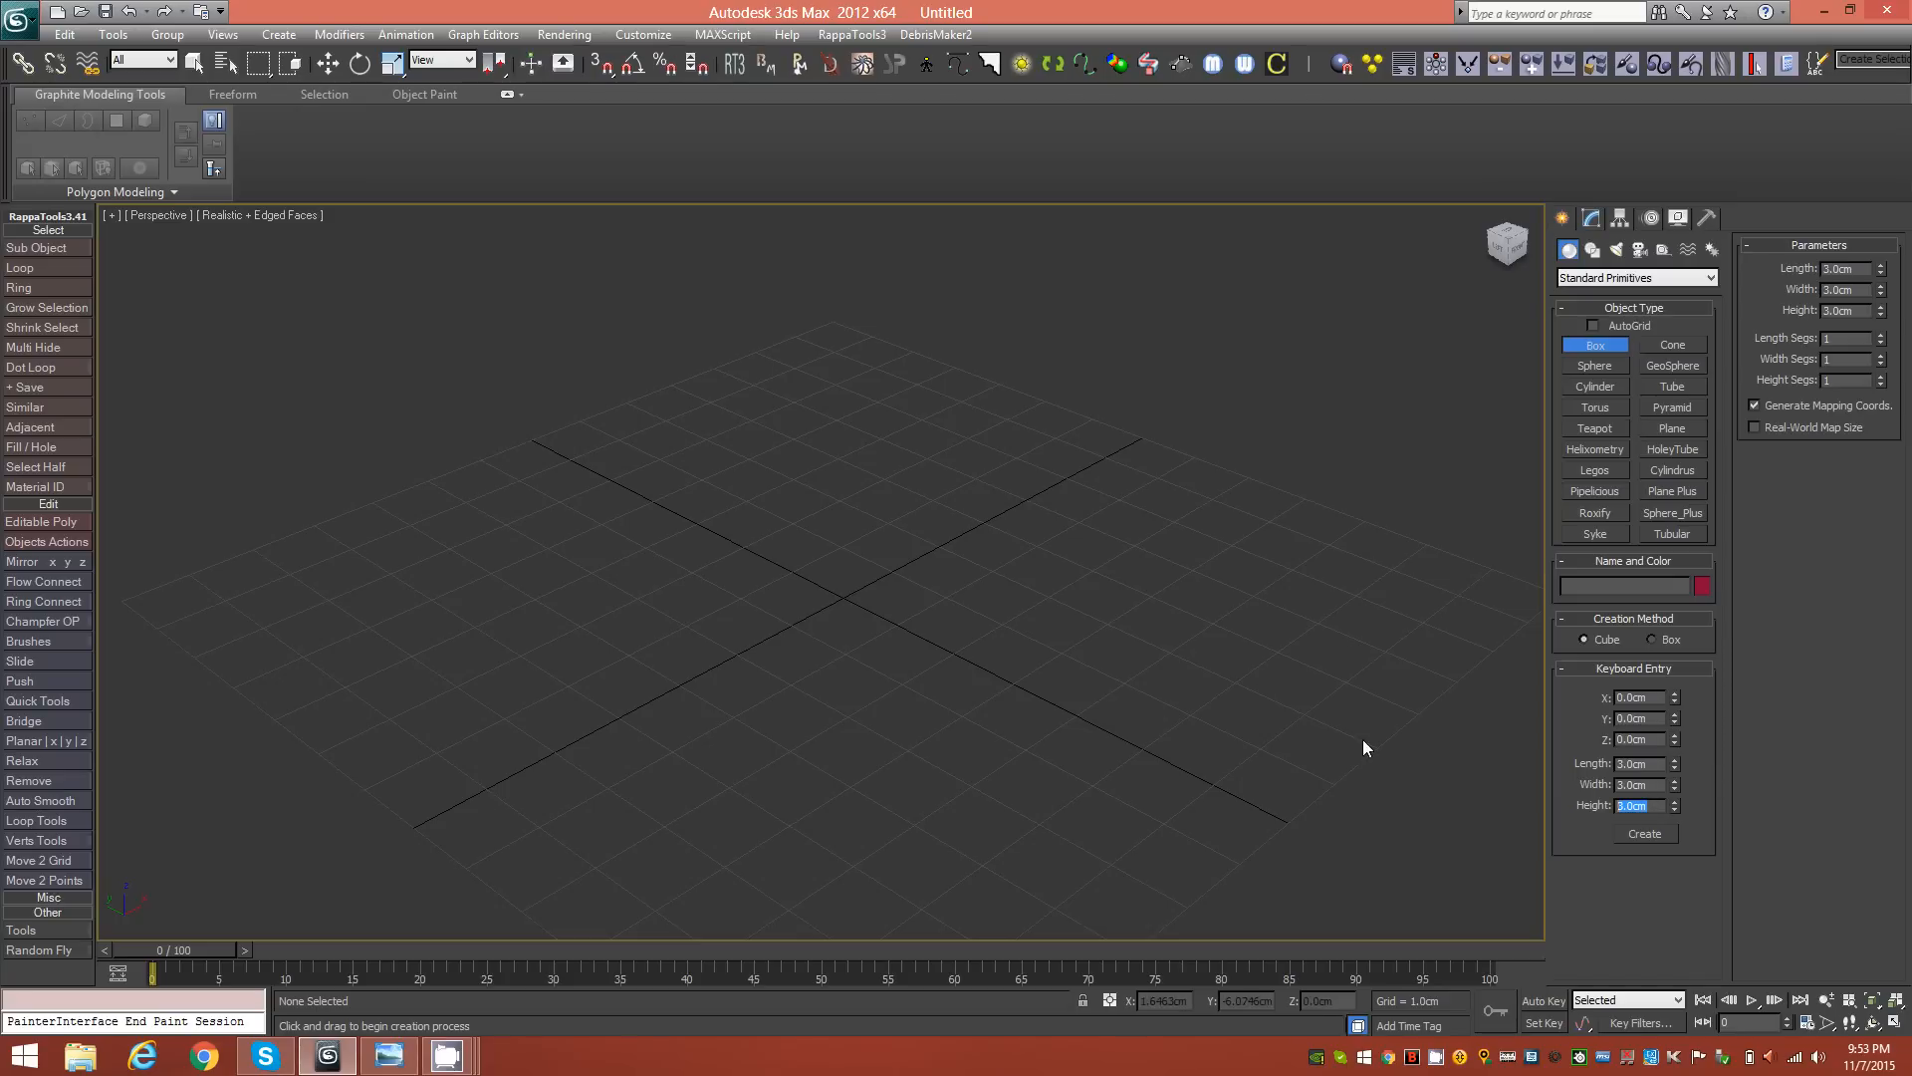
{"action": "left_click", "coordinate": [1647, 834]}
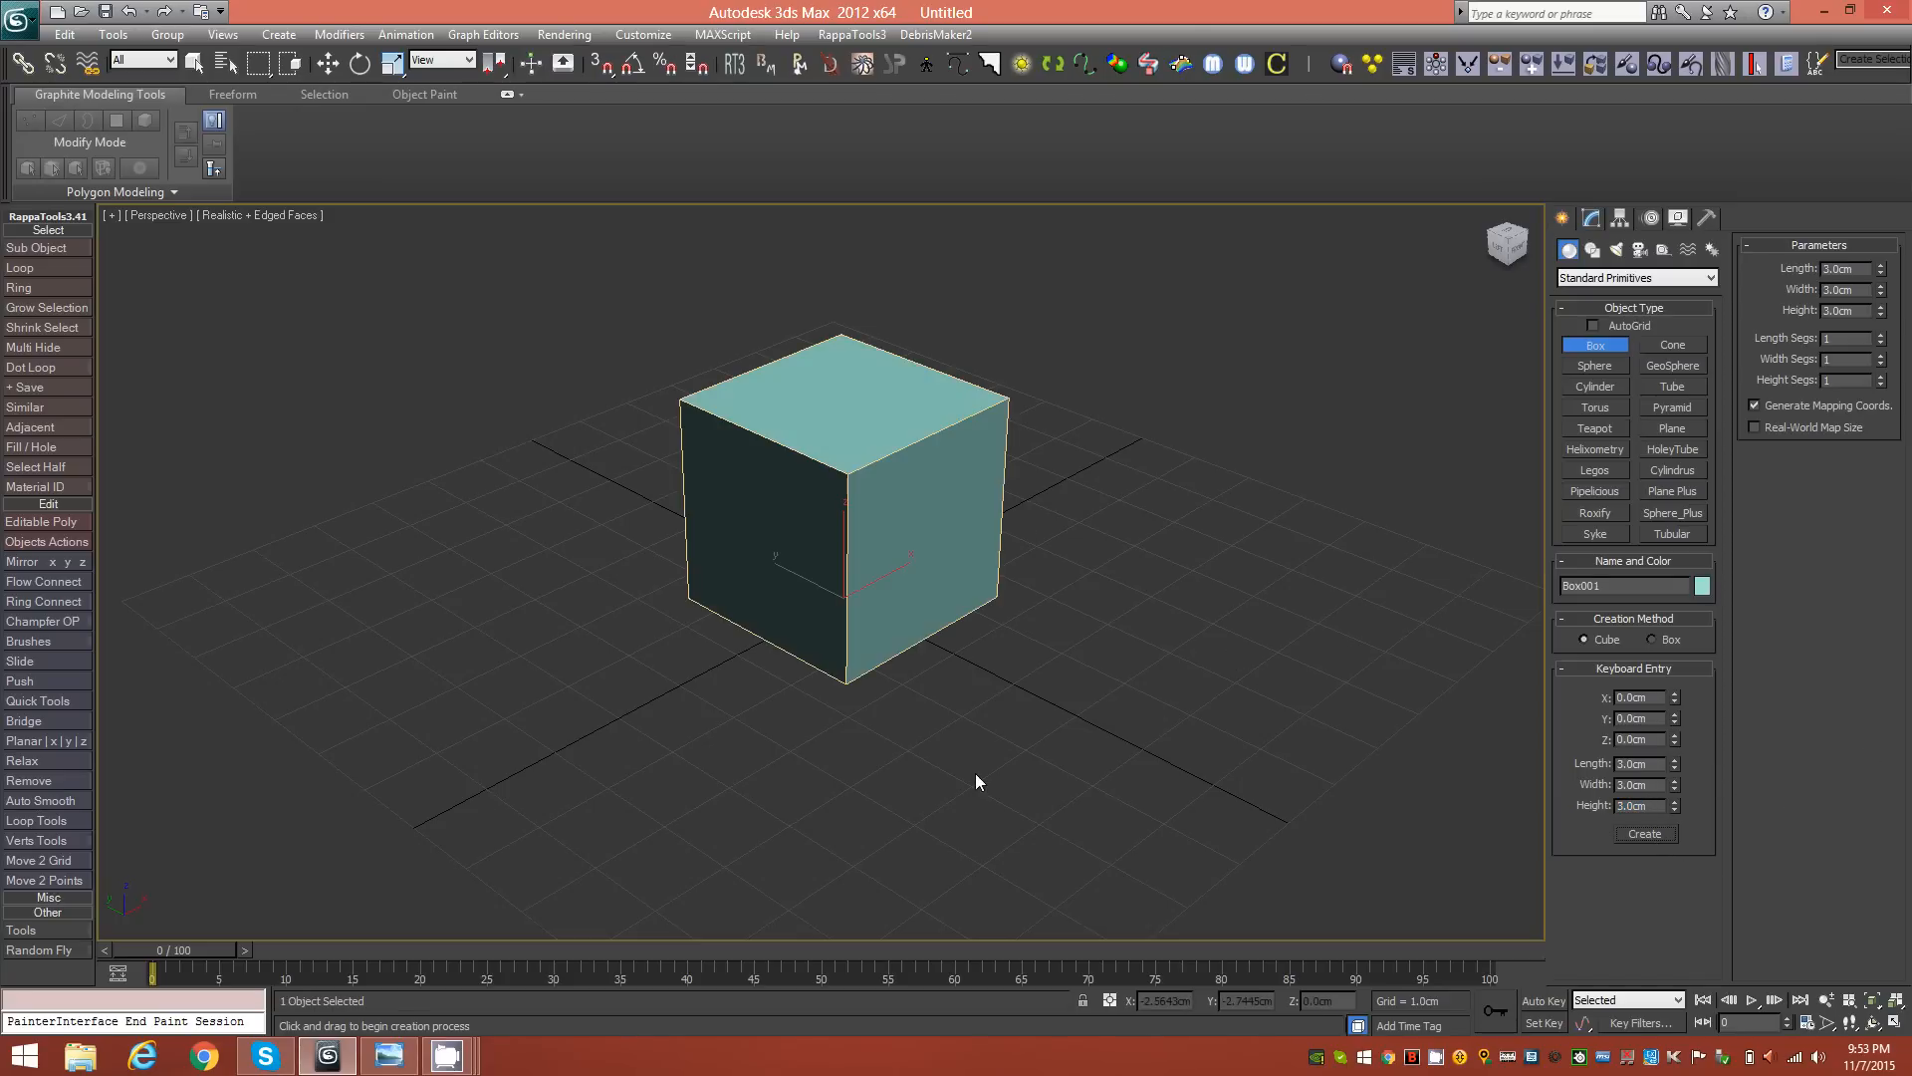
Step: Convert the cube to an Editable Poly
{"action": "middle_click_drag", "start_coordinate": [890, 560], "coordinate": [902, 570]}
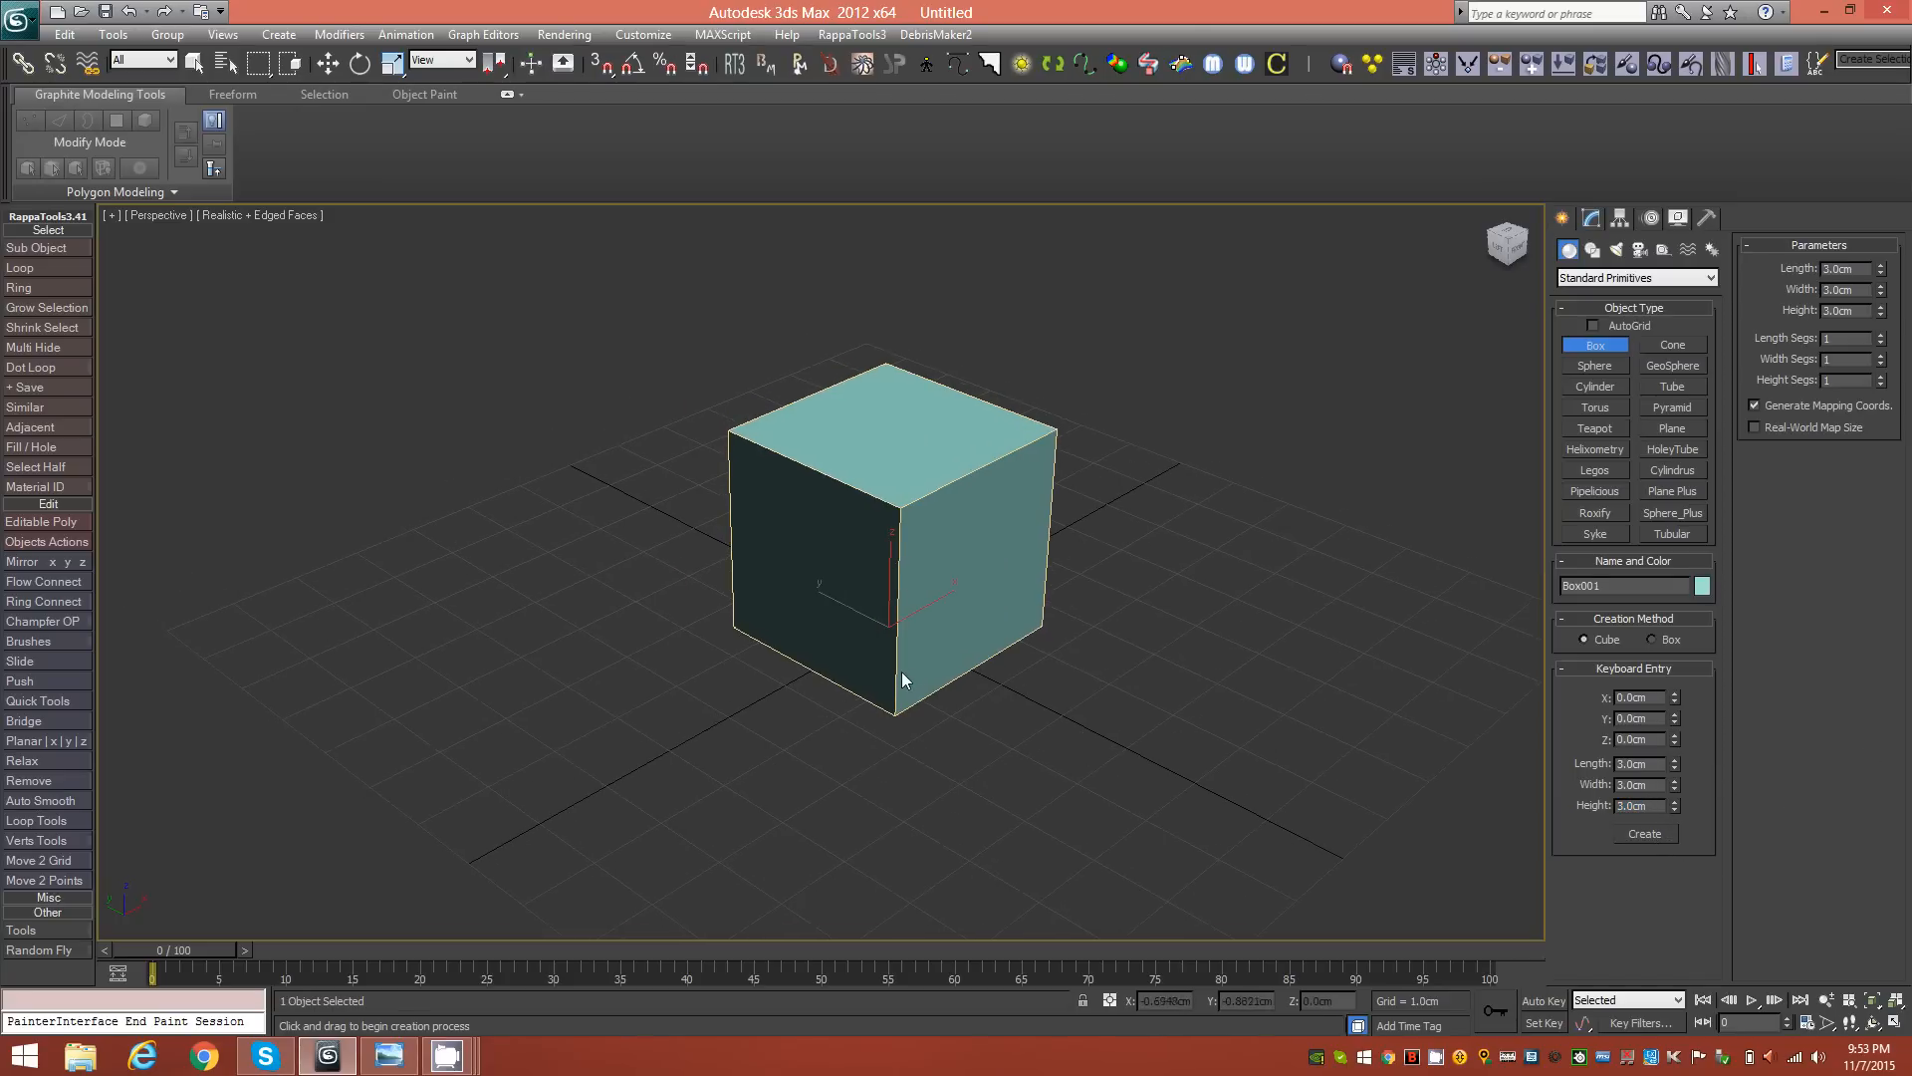
{"action": "mouse_move", "coordinate": [994, 597]}
{"action": "middle_mouse_down", "text": "alt"}
{"action": "mouse_move", "coordinate": [956, 597]}
{"action": "mouse_move", "coordinate": [1029, 597]}
{"action": "mouse_move", "coordinate": [1002, 610]}
{"action": "middle_mouse_up", "text": "alt"}
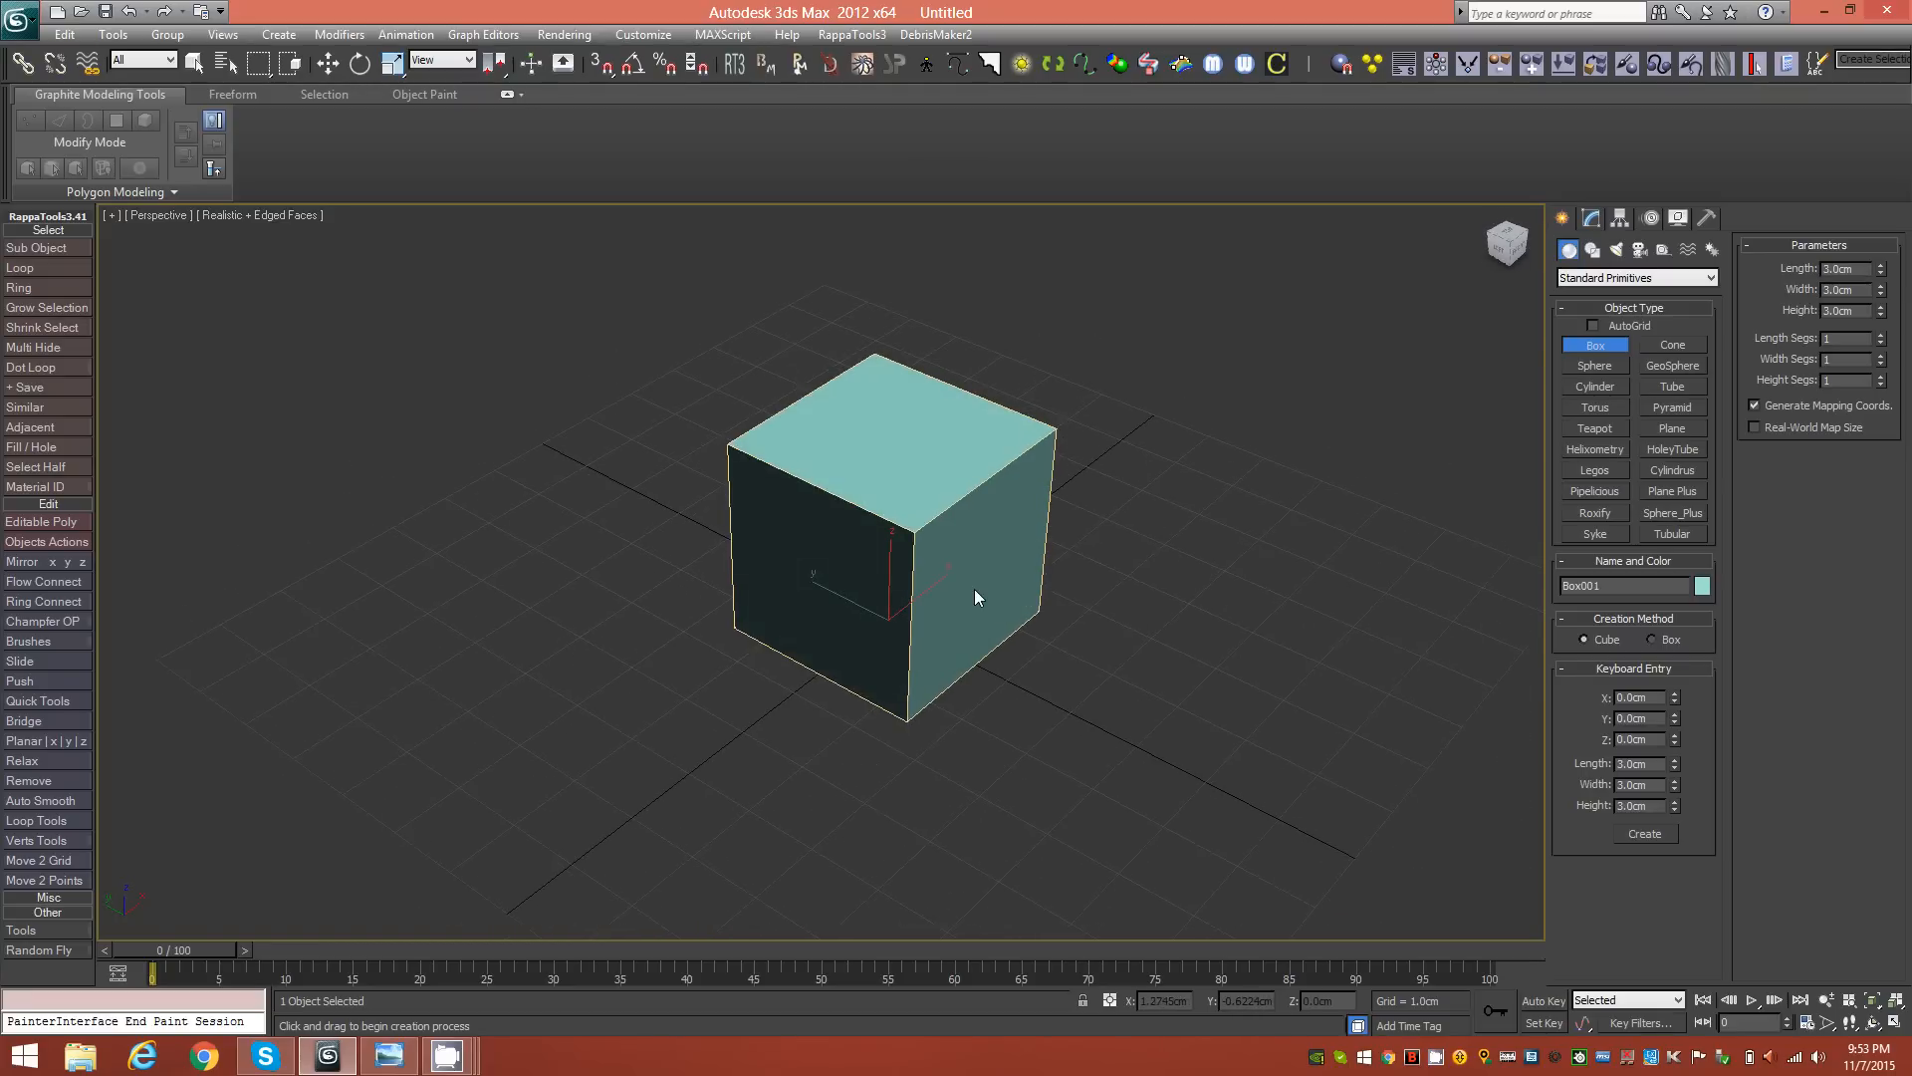
{"action": "scroll", "coordinate": [974, 588], "scroll_direction": "down", "scroll_amount": 5}
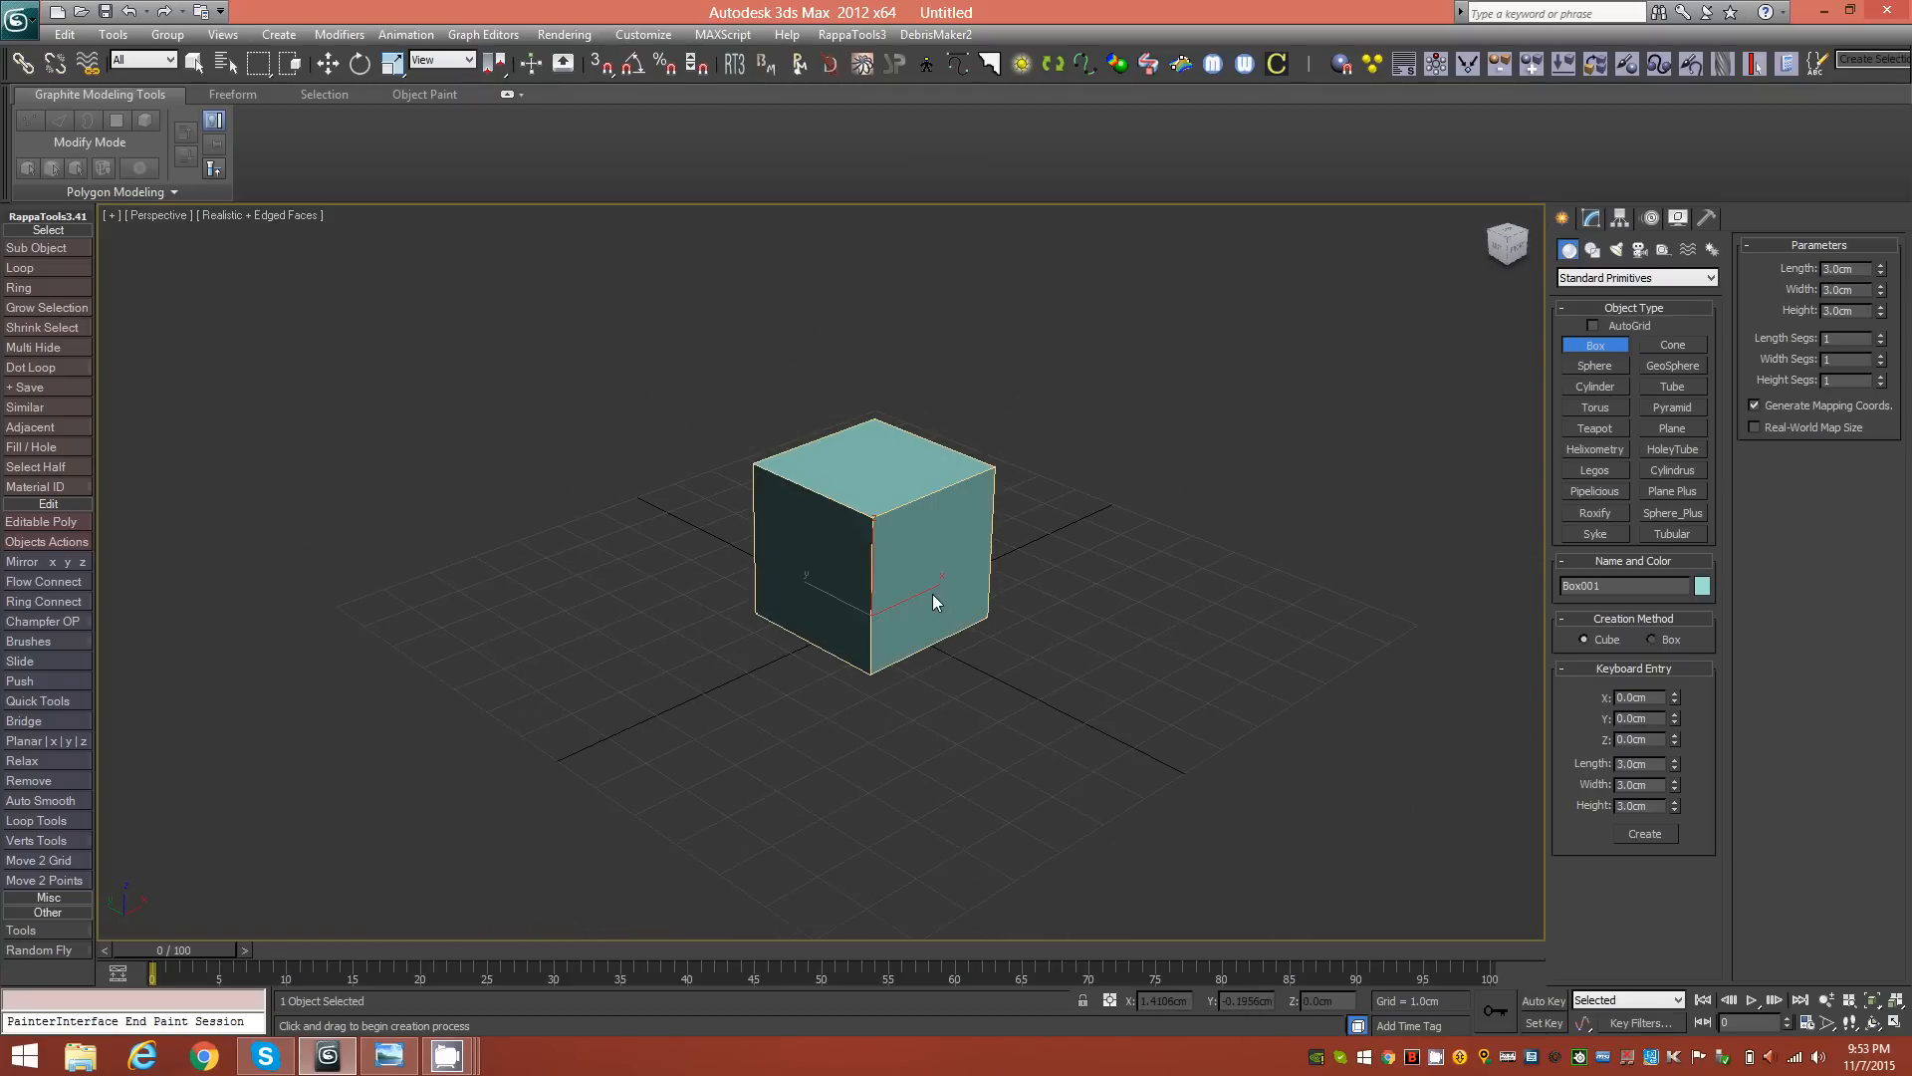
{"action": "left_click", "coordinate": [1590, 217]}
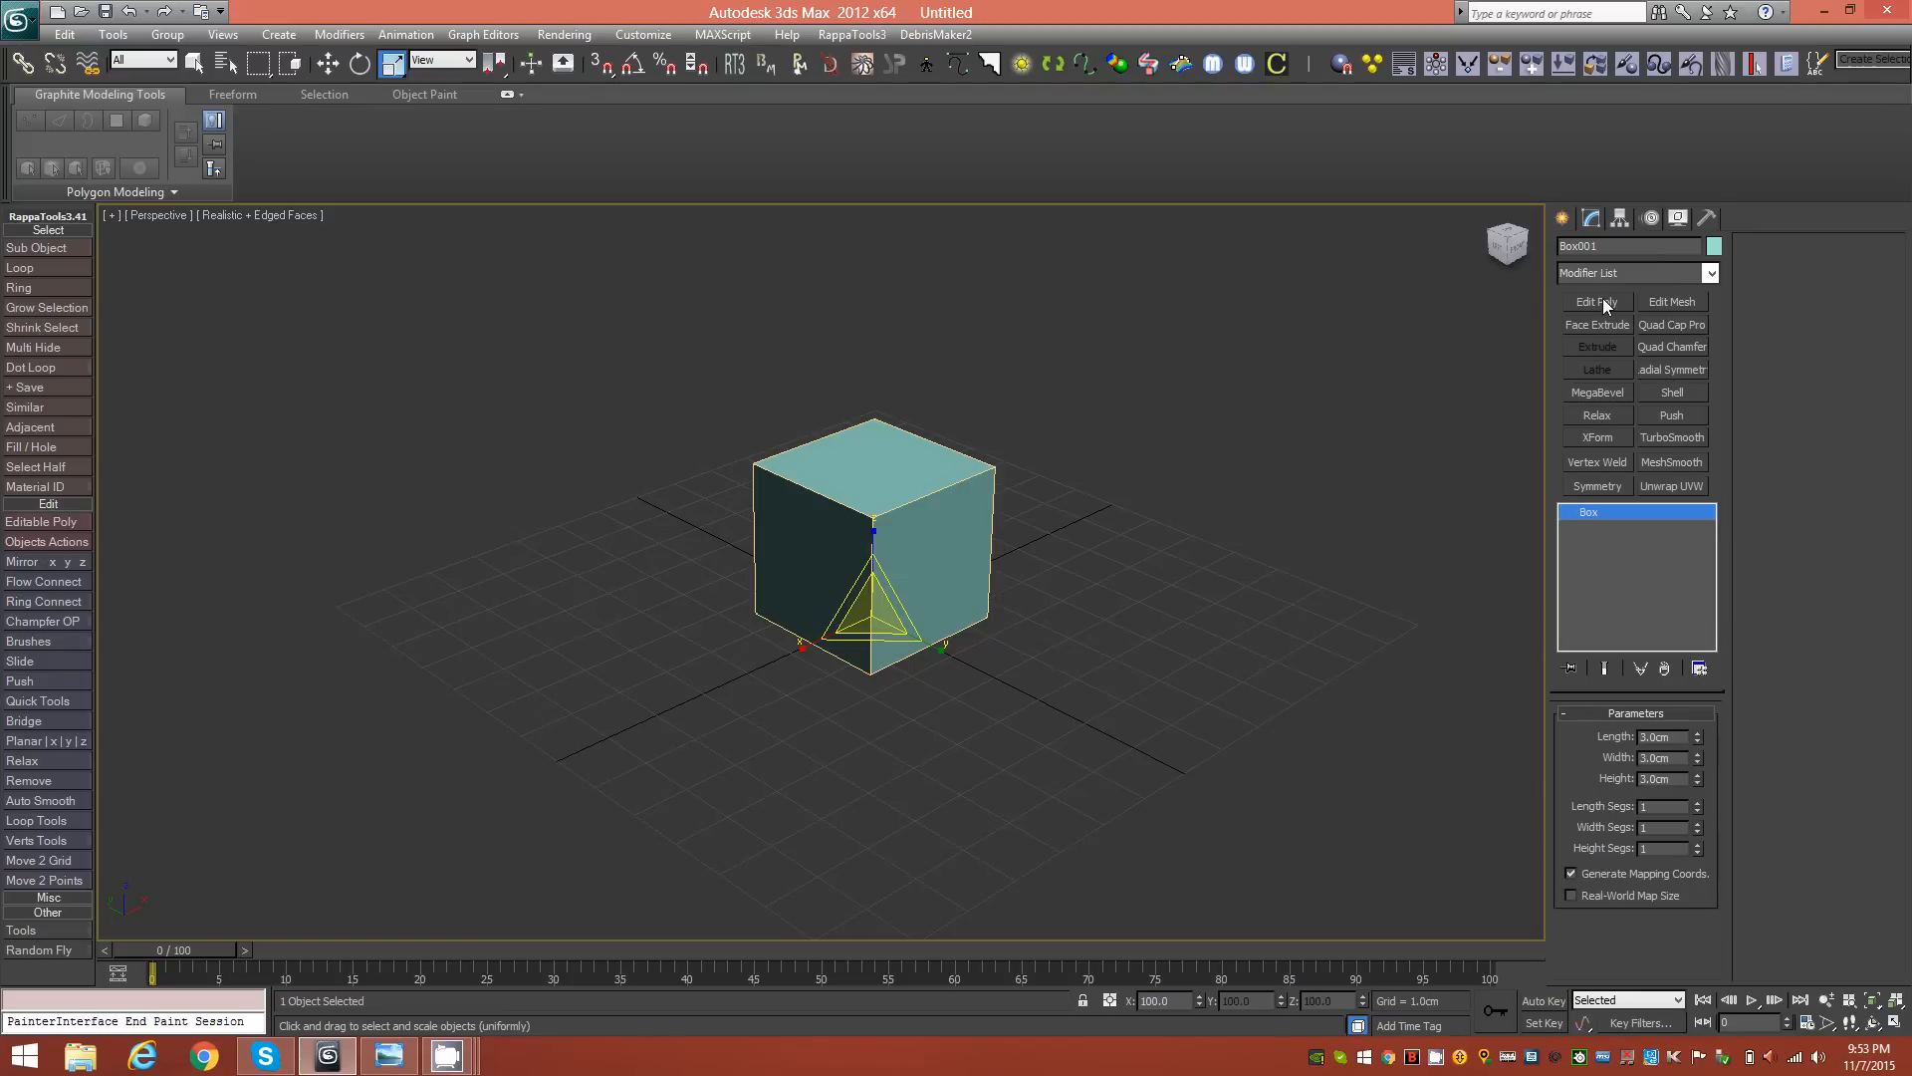
{"action": "right_click", "coordinate": [1629, 508]}
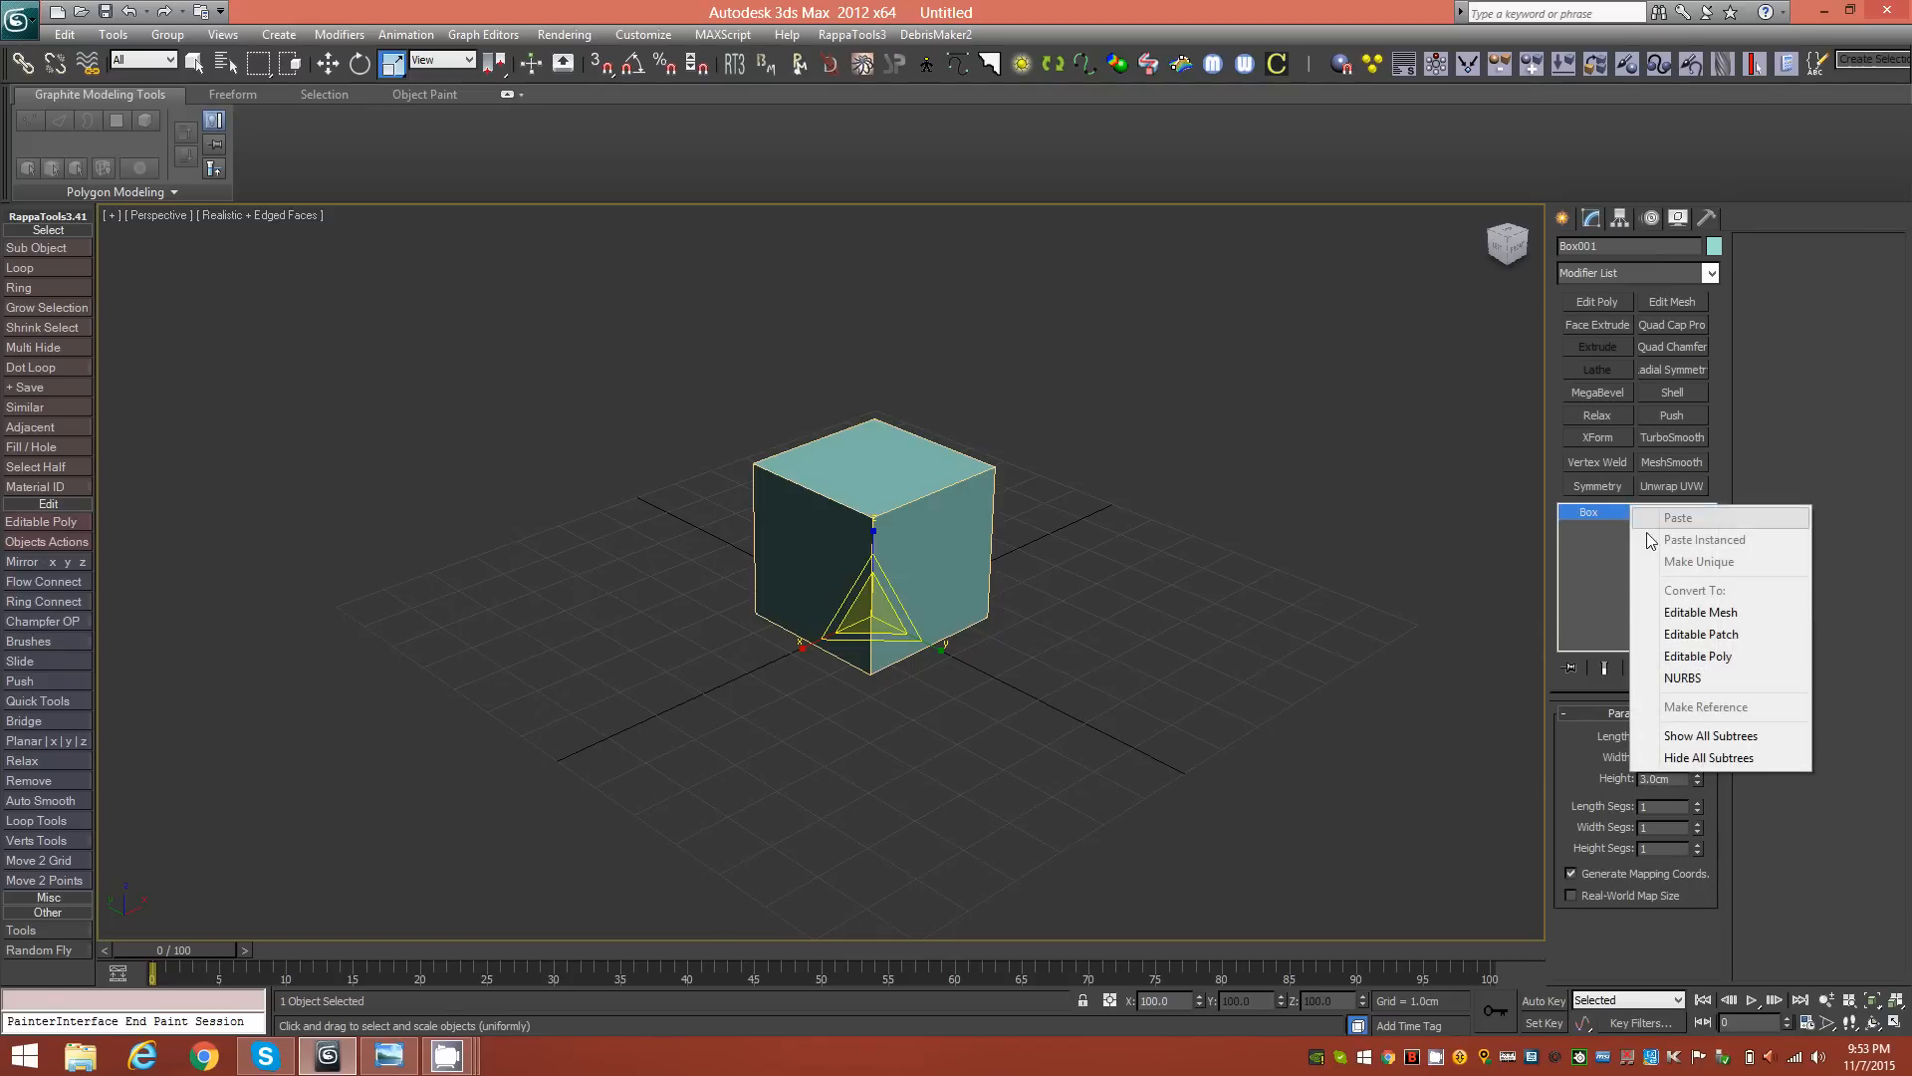
{"action": "left_click", "coordinate": [1699, 657]}
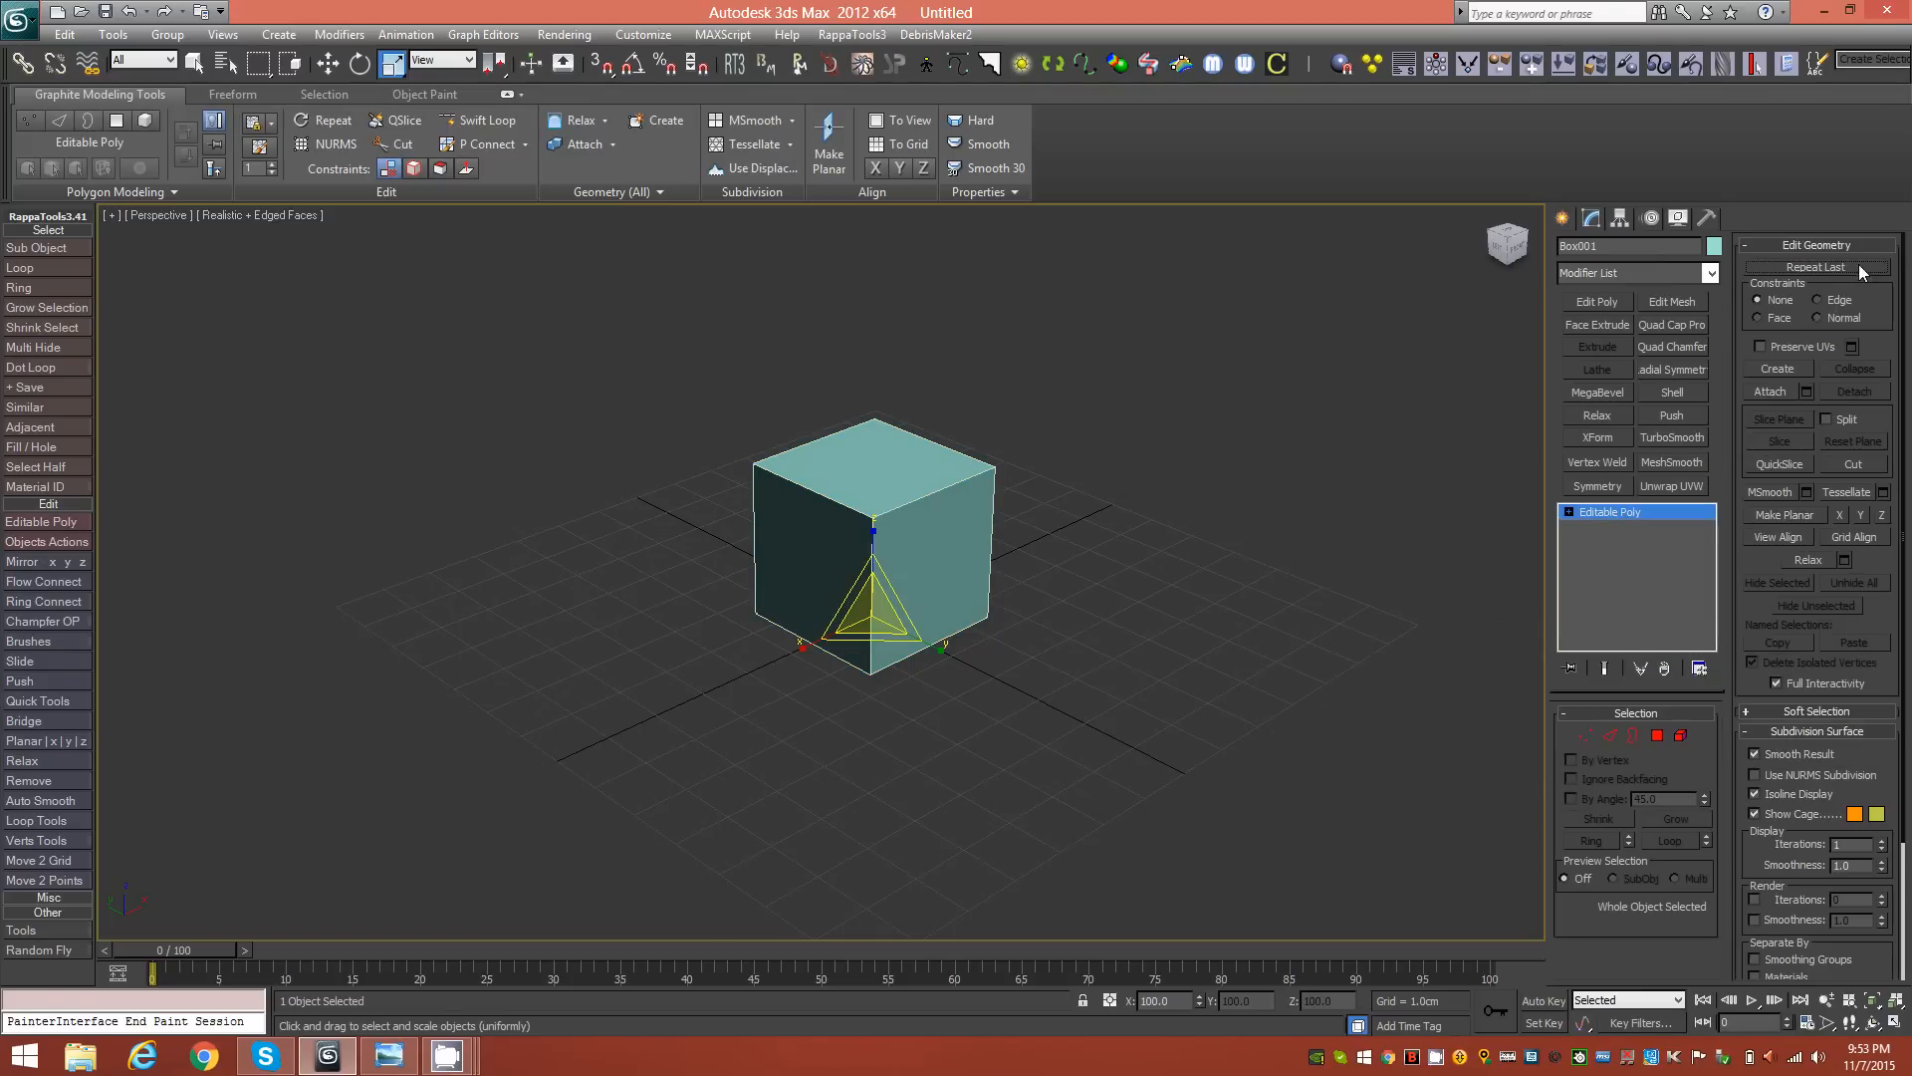
Step: Extrude all six polygons of the cube outward by 1.0 cm using the By Polygon option
{"action": "left_click", "coordinate": [1657, 737]}
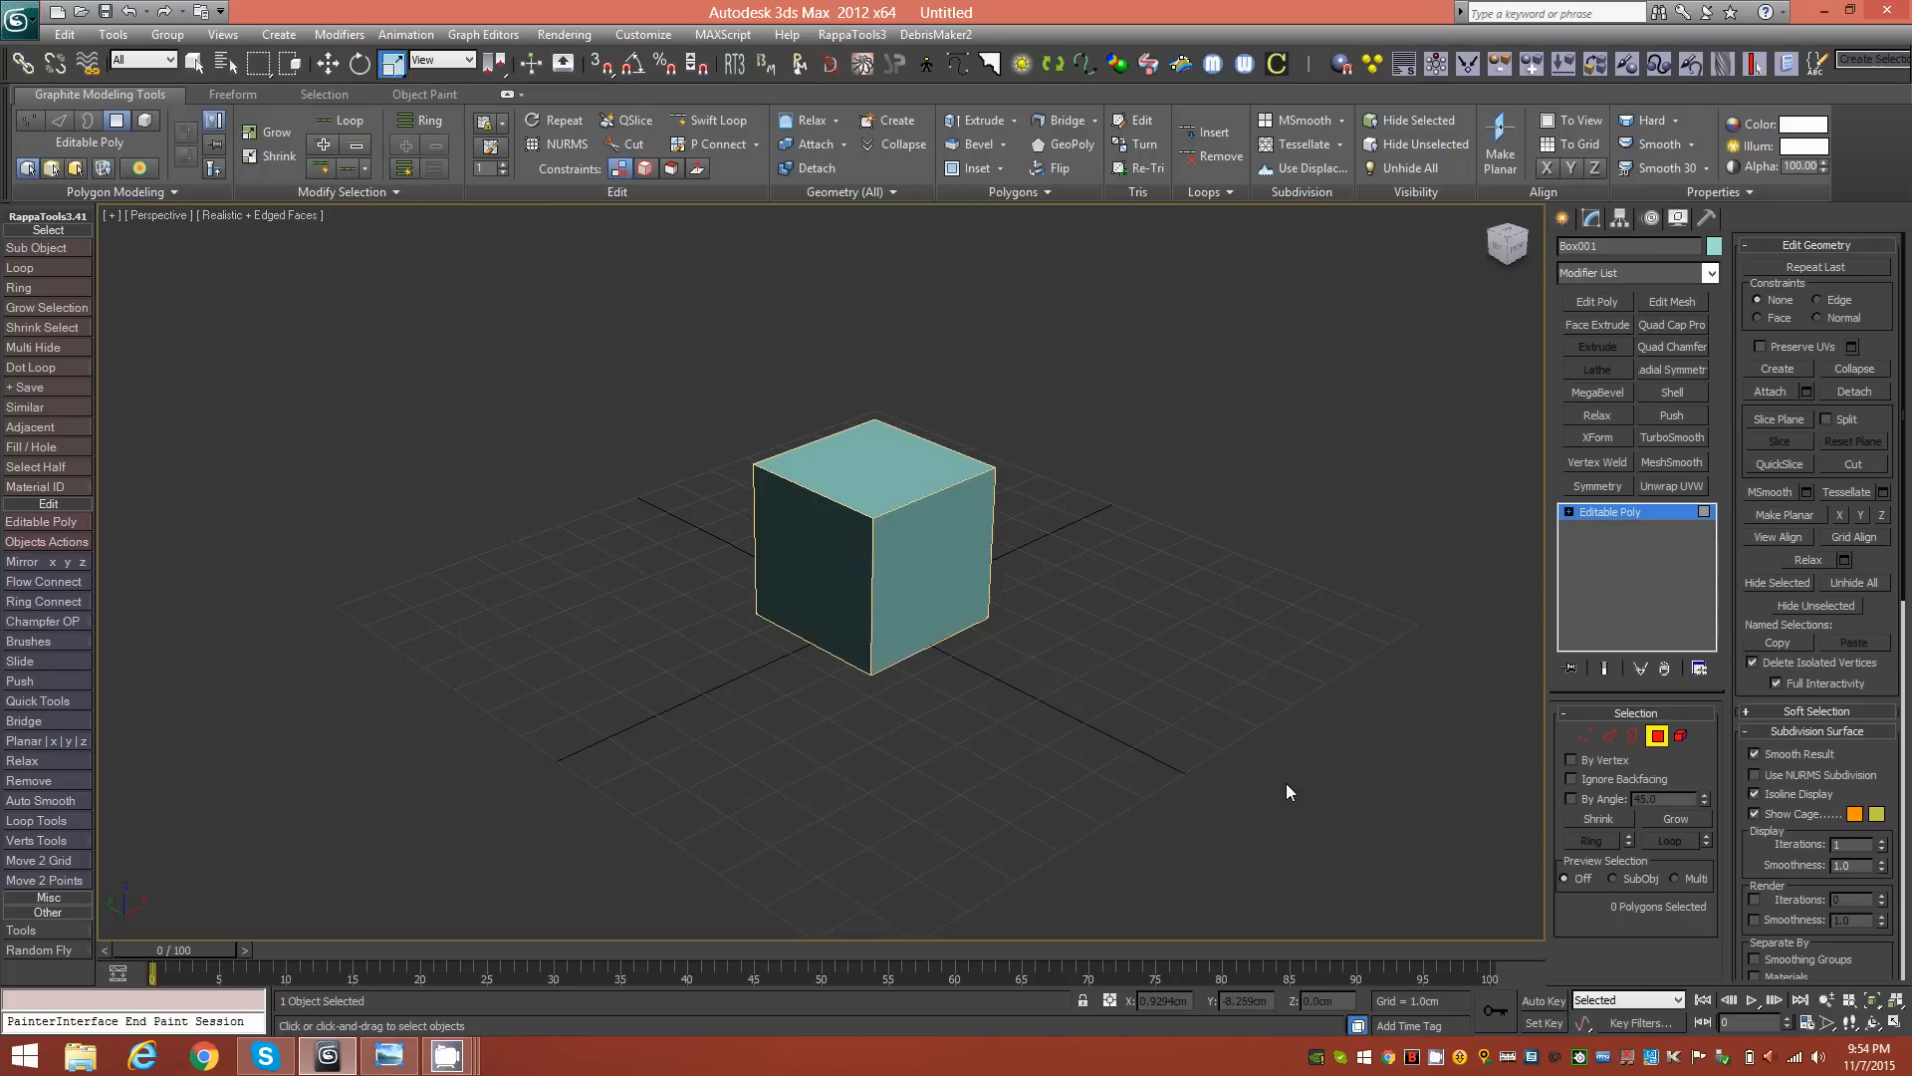
{"action": "key", "text": "ctrl+a"}
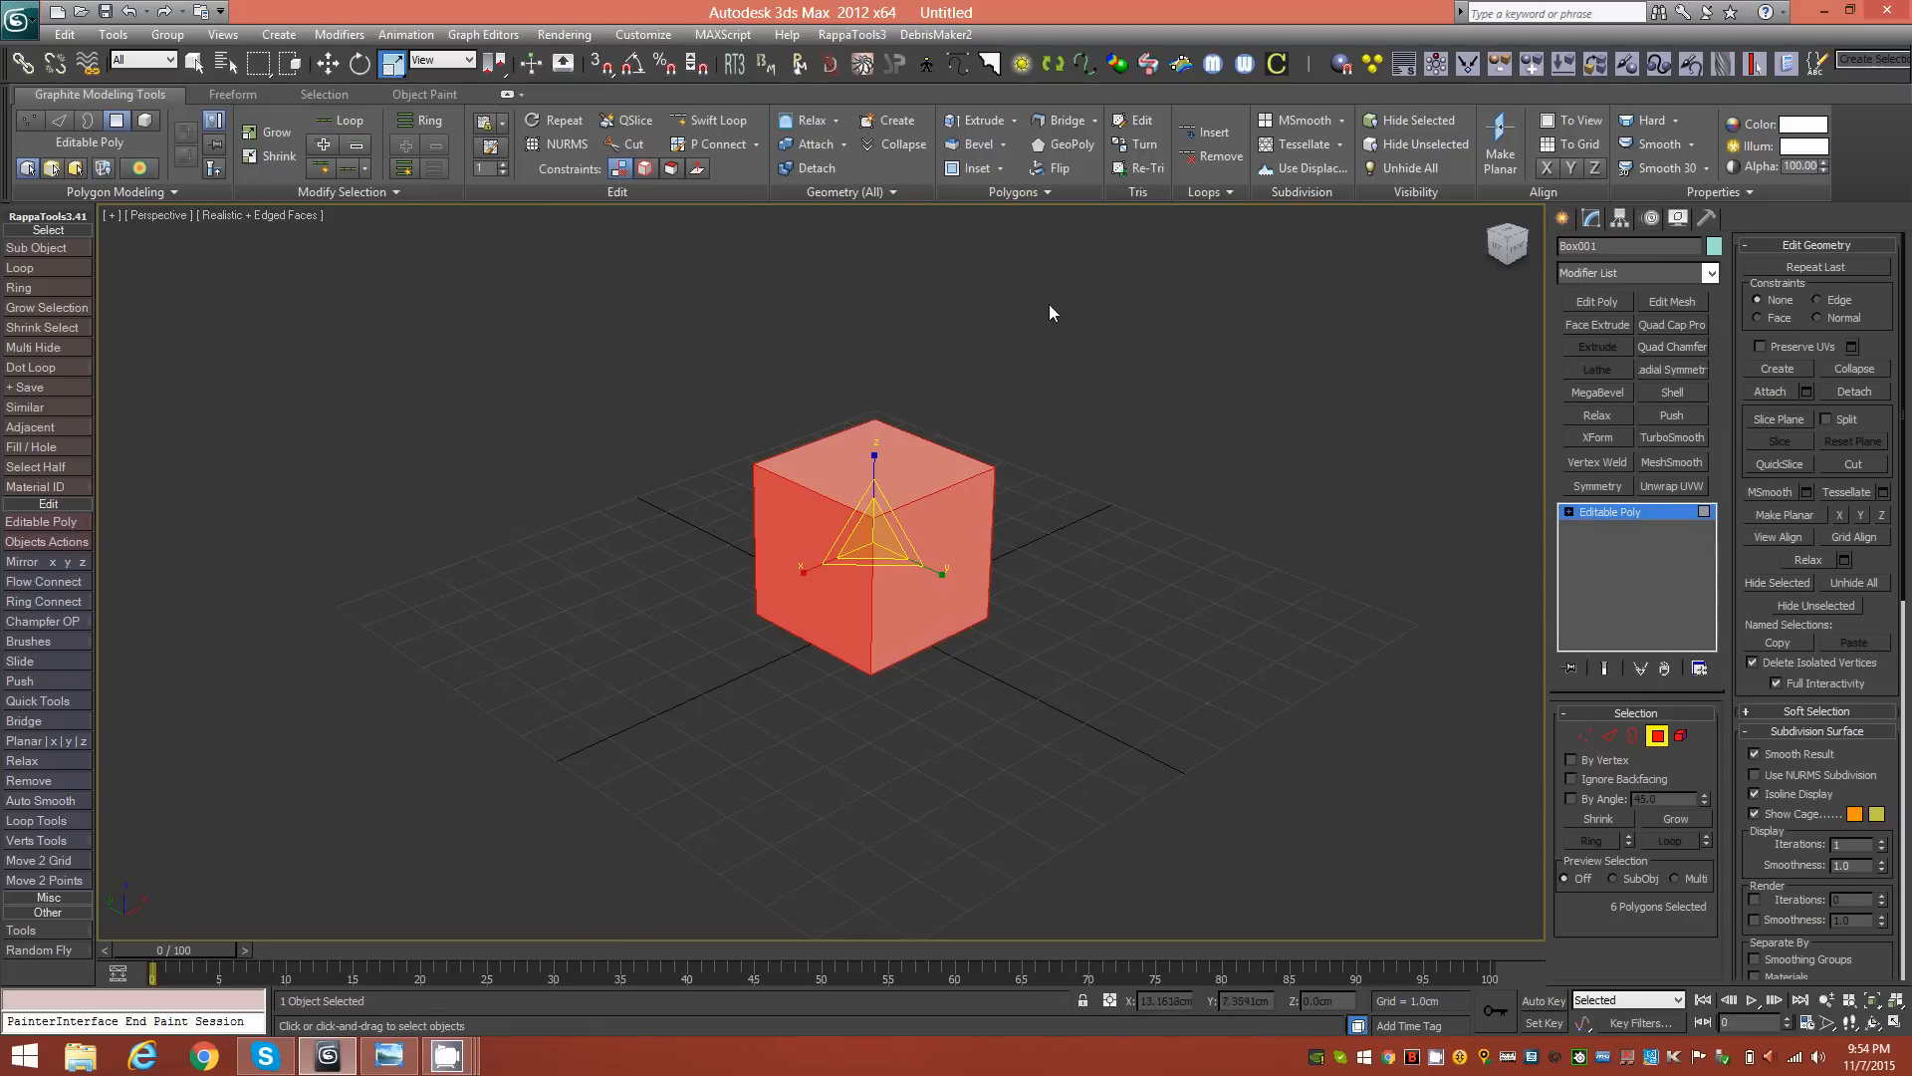
{"action": "left_click", "coordinate": [988, 123], "text": "shift"}
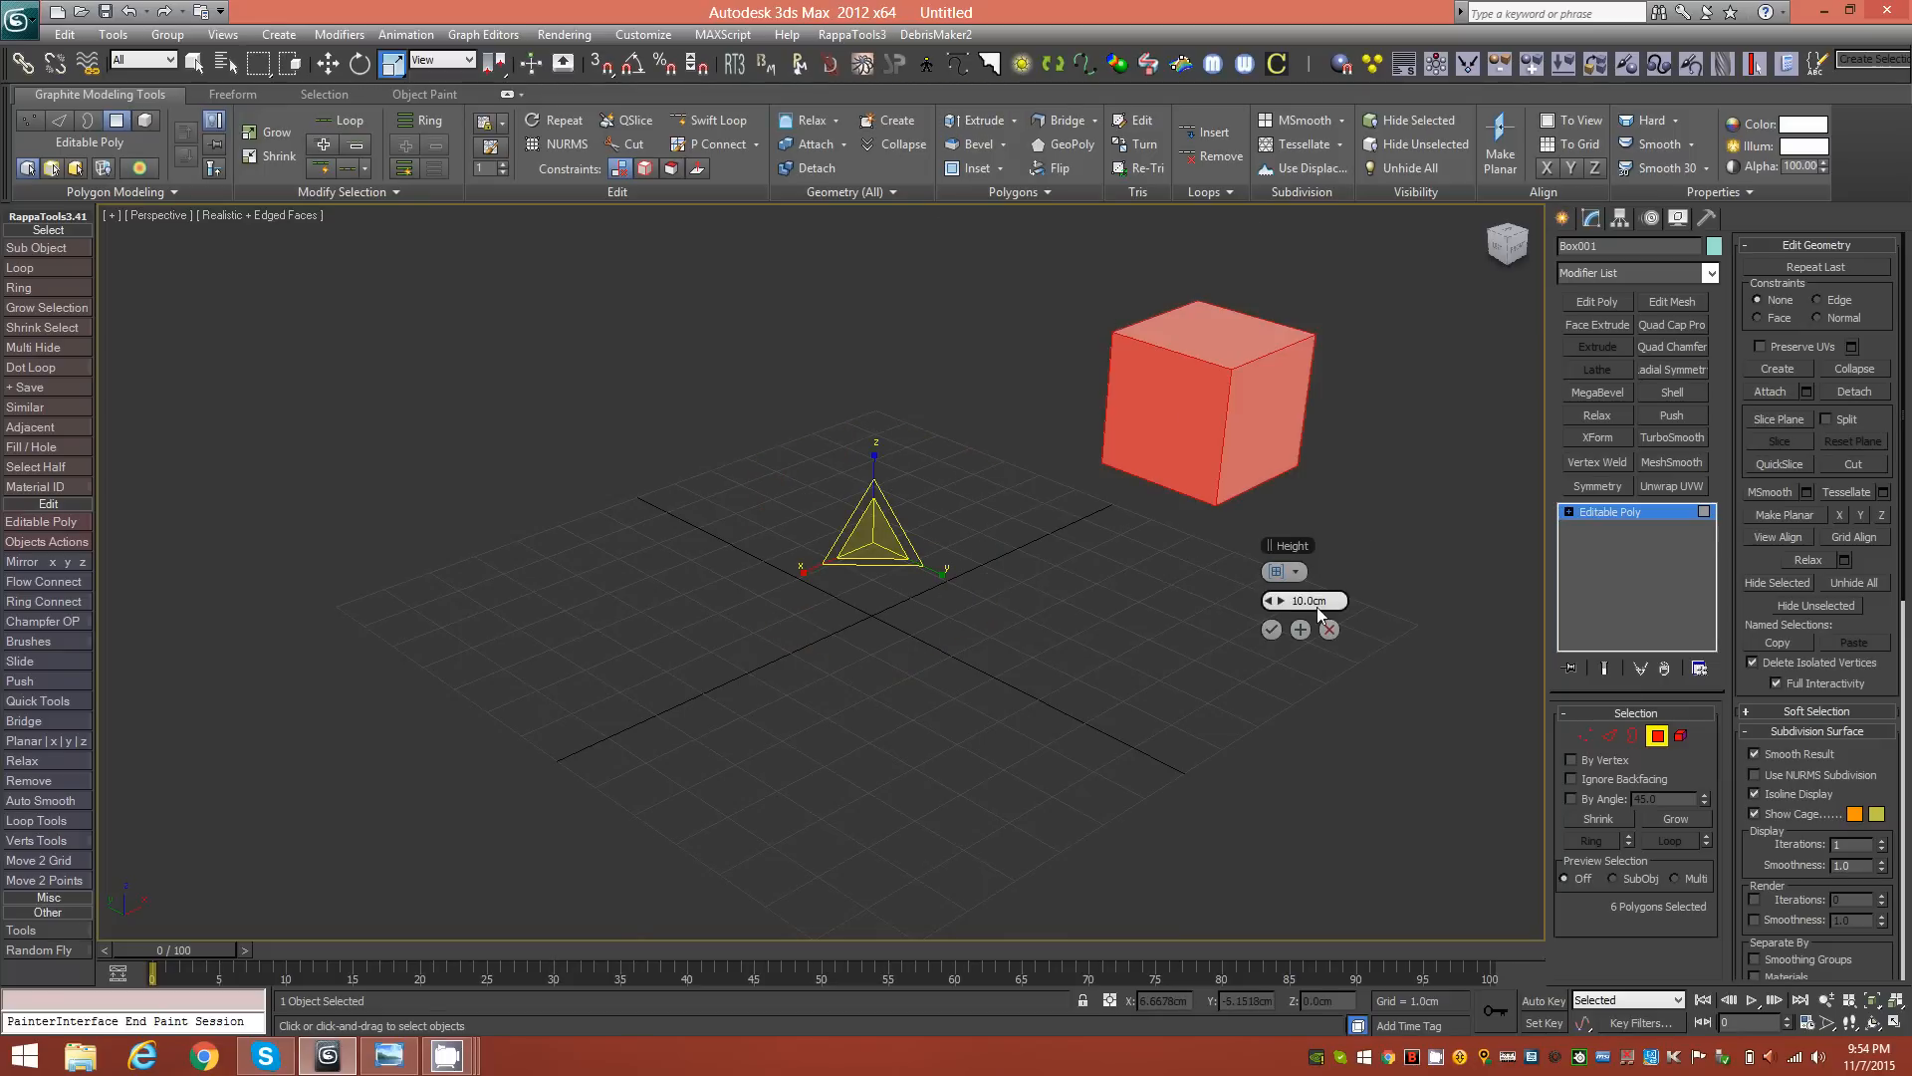
{"action": "left_click", "coordinate": [1296, 573]}
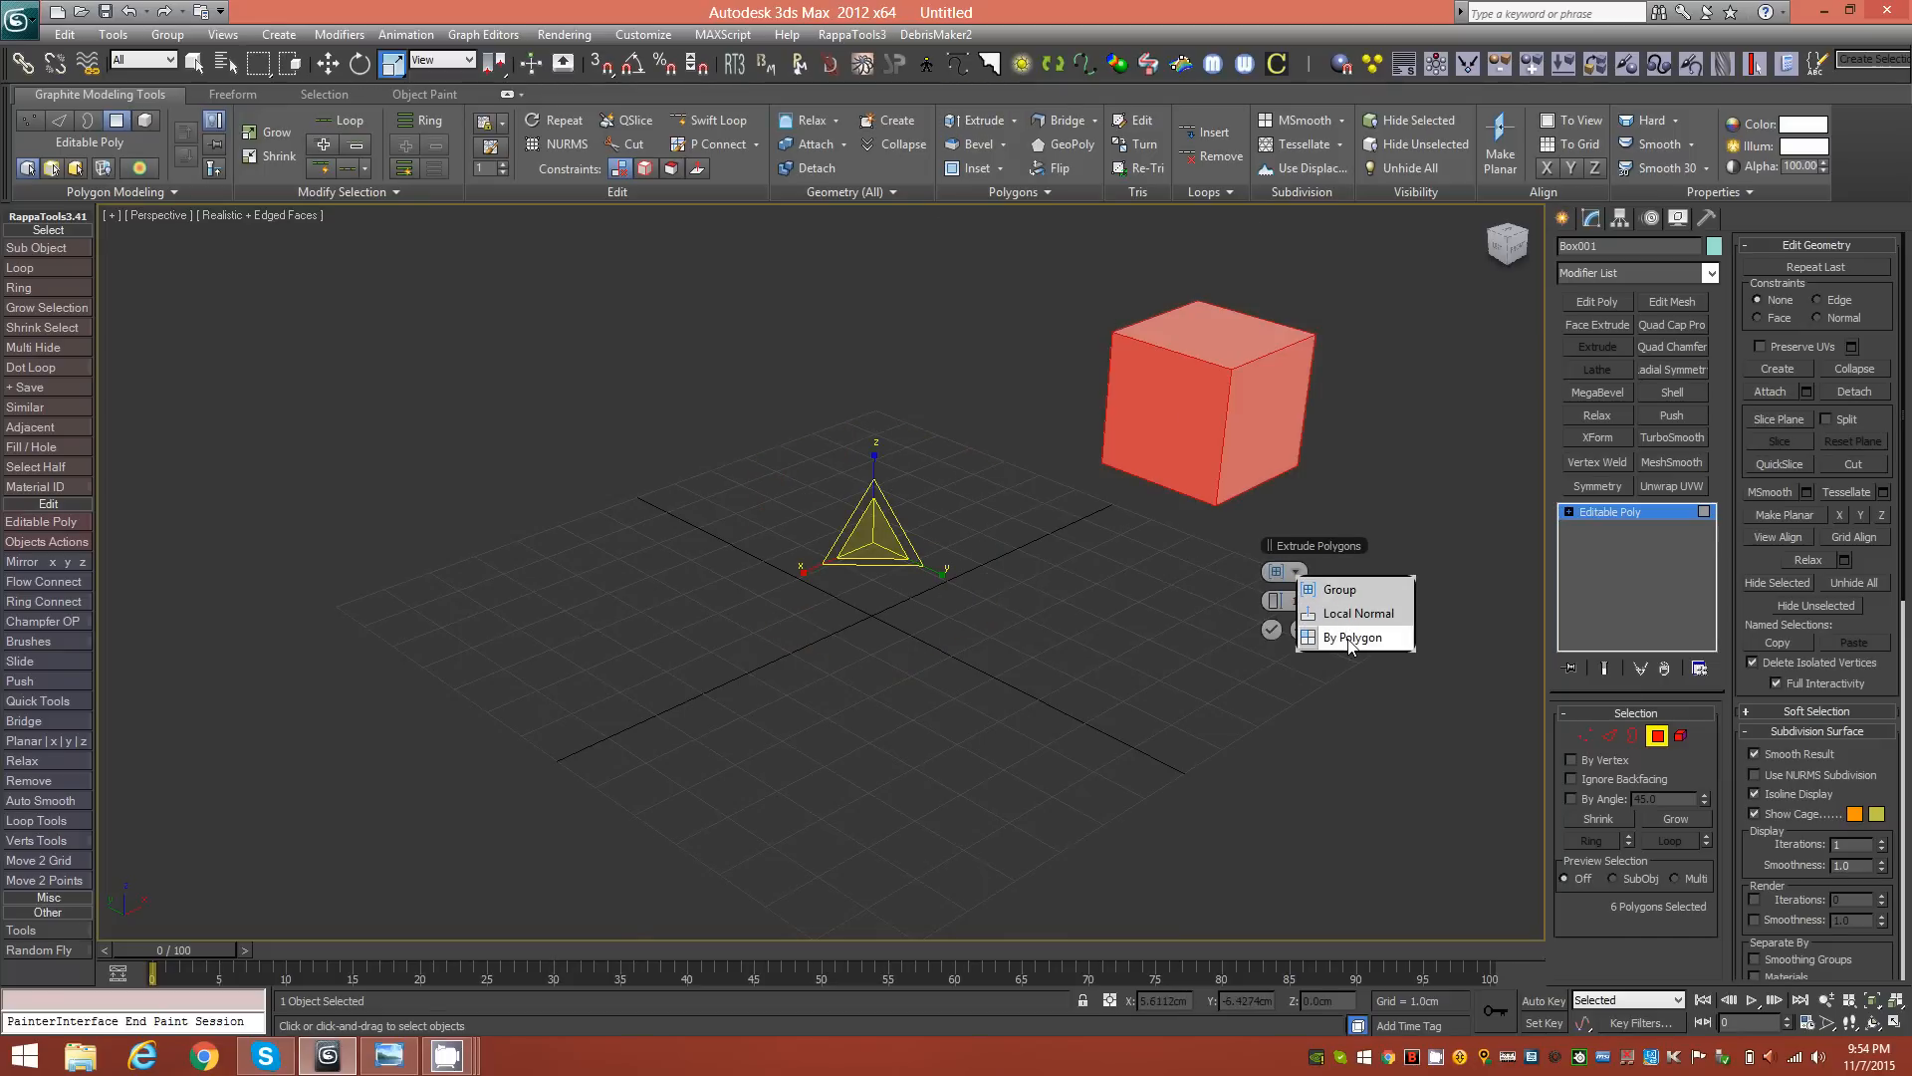
{"action": "left_click", "coordinate": [1351, 641]}
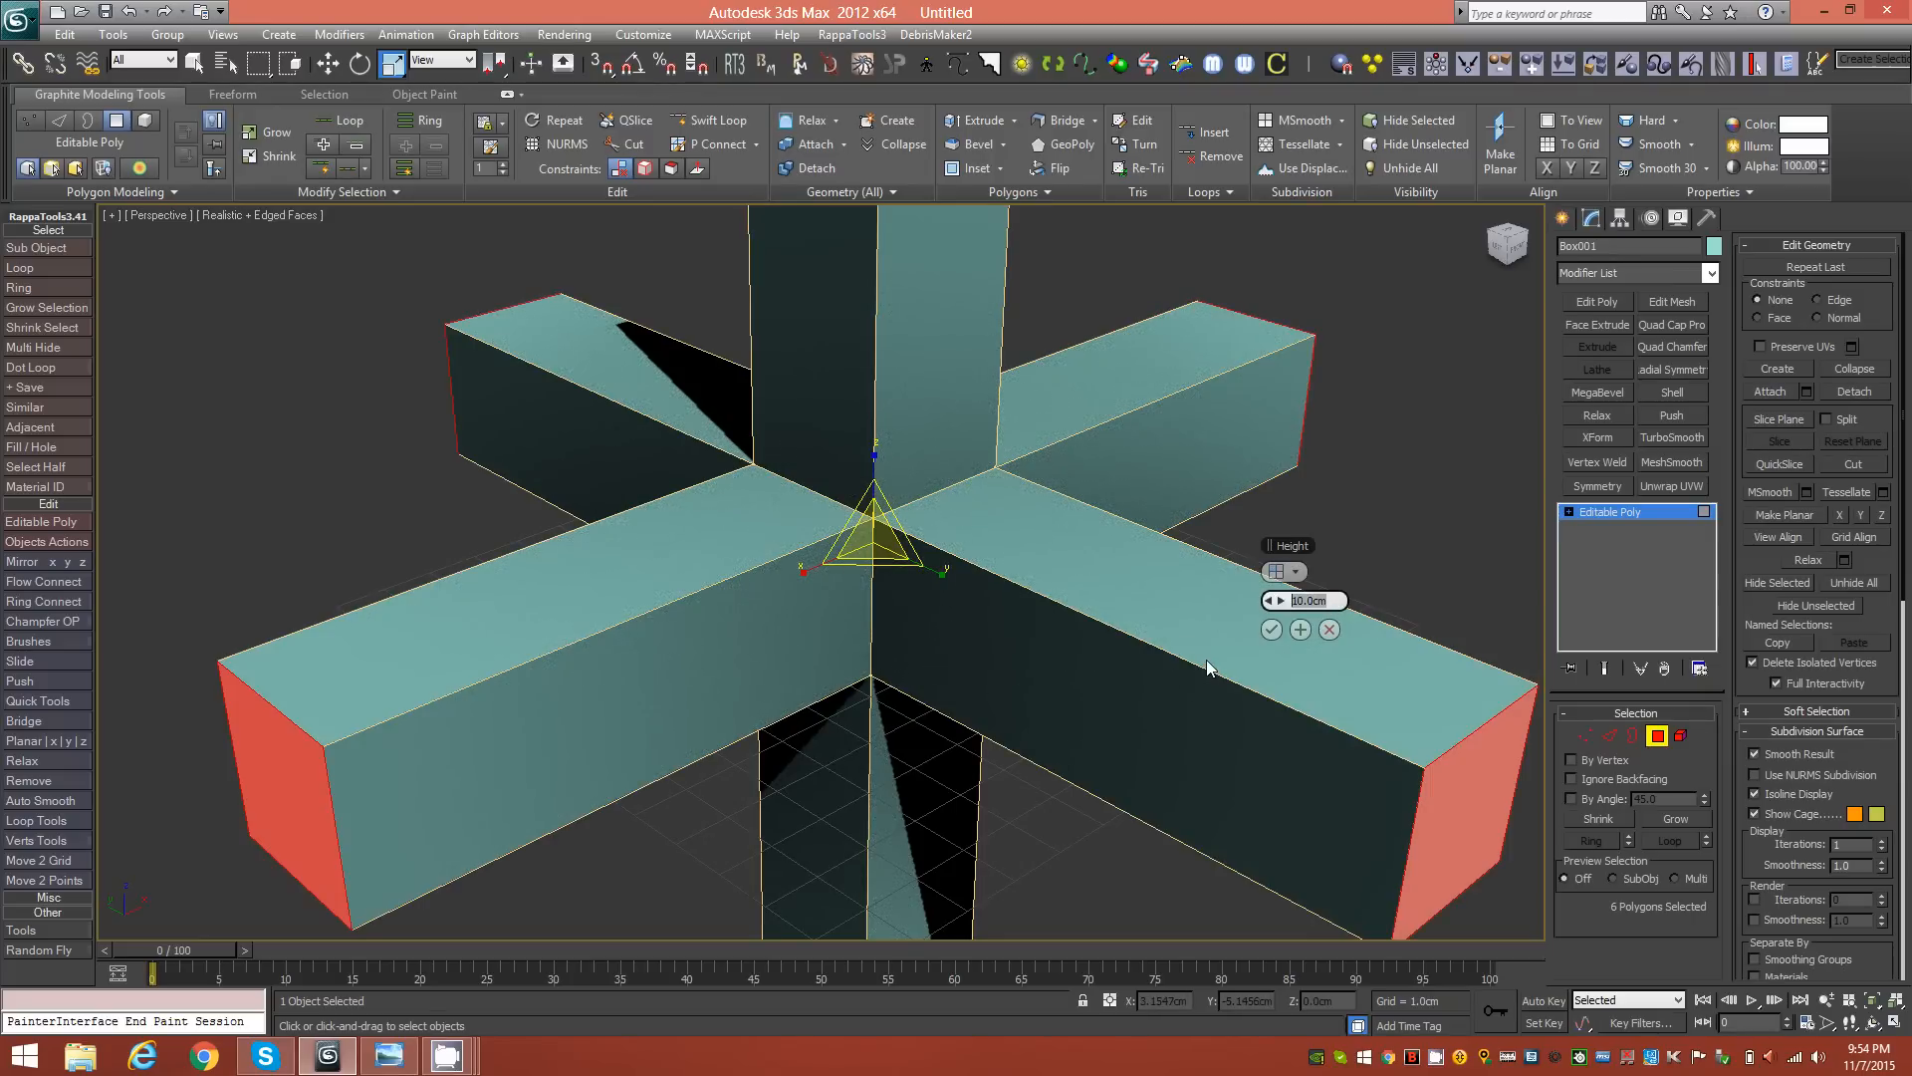
{"action": "type", "text": "1.0"}
{"action": "key", "text": "Return"}
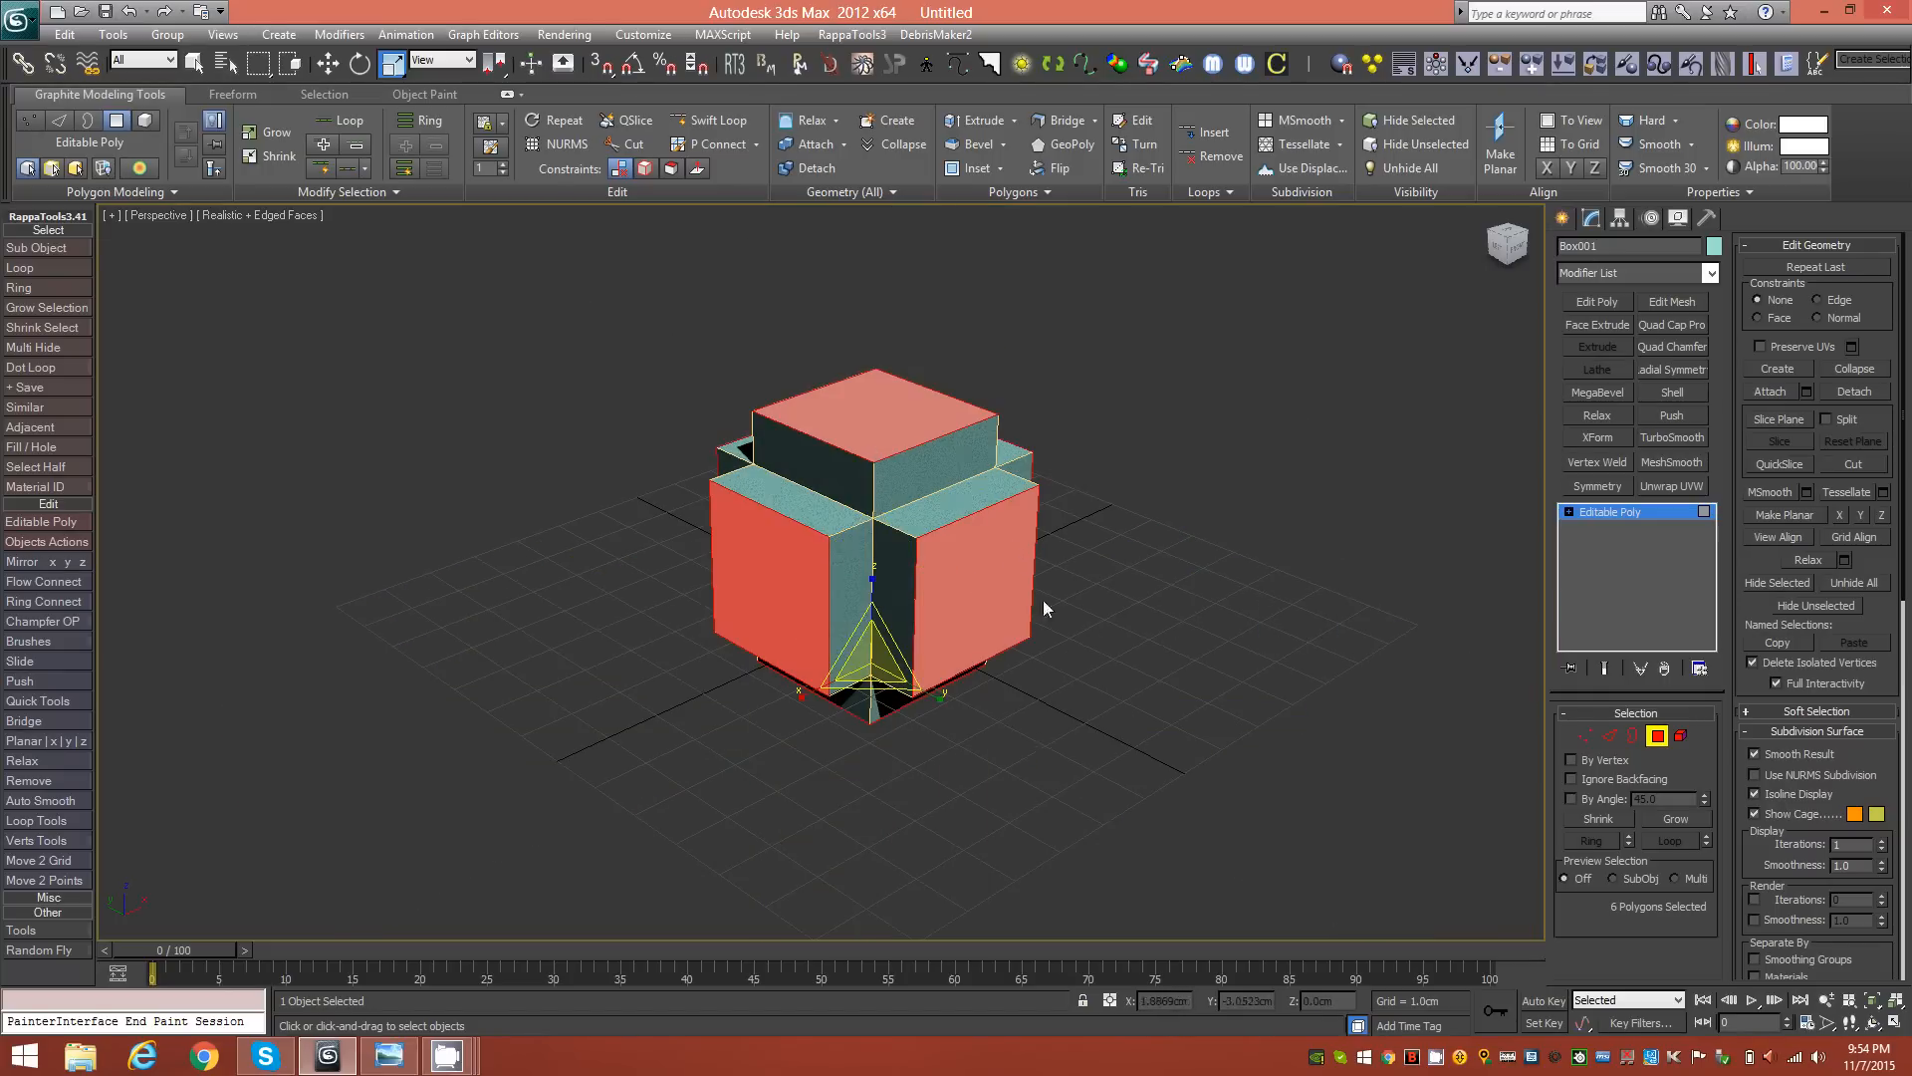
Step: Delete the six extruded end polygons to leave open ends, and leave polygon editing
{"action": "left_click", "coordinate": [954, 598]}
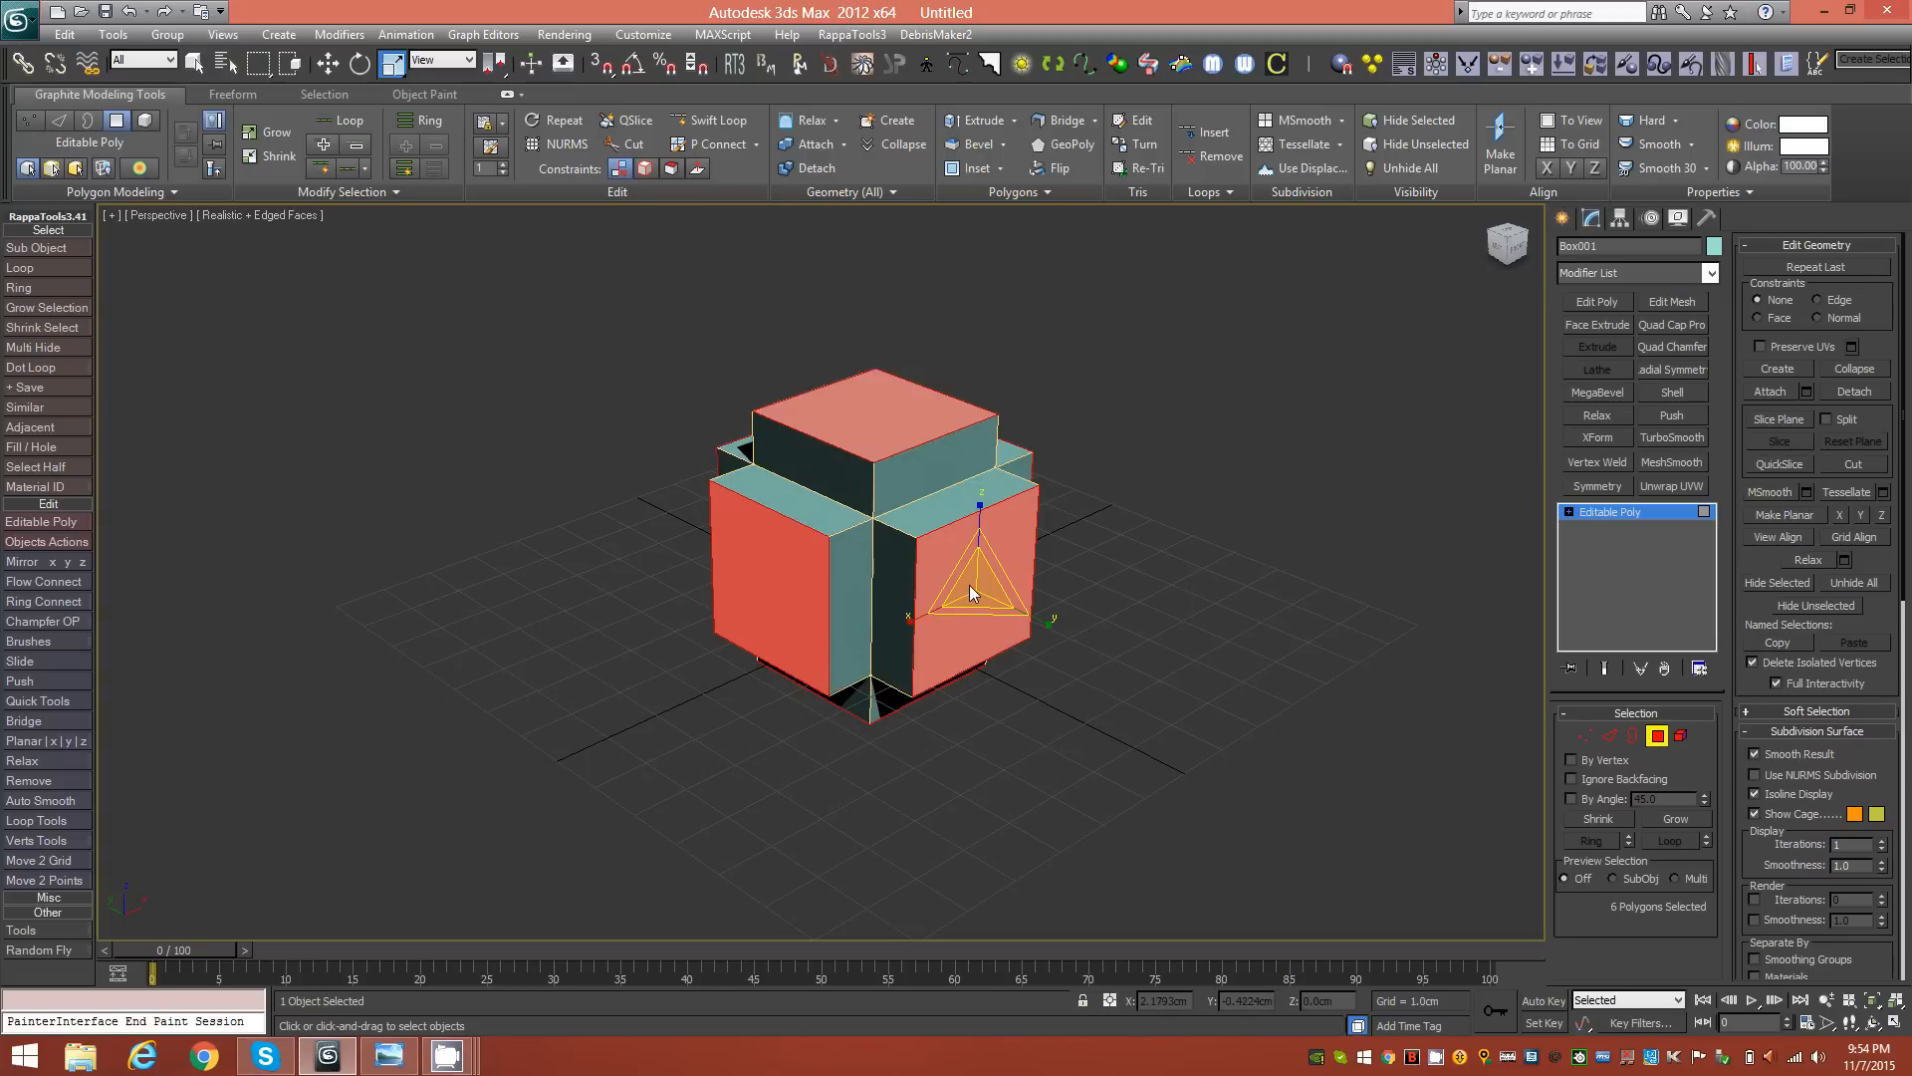
{"action": "key", "text": "Delete"}
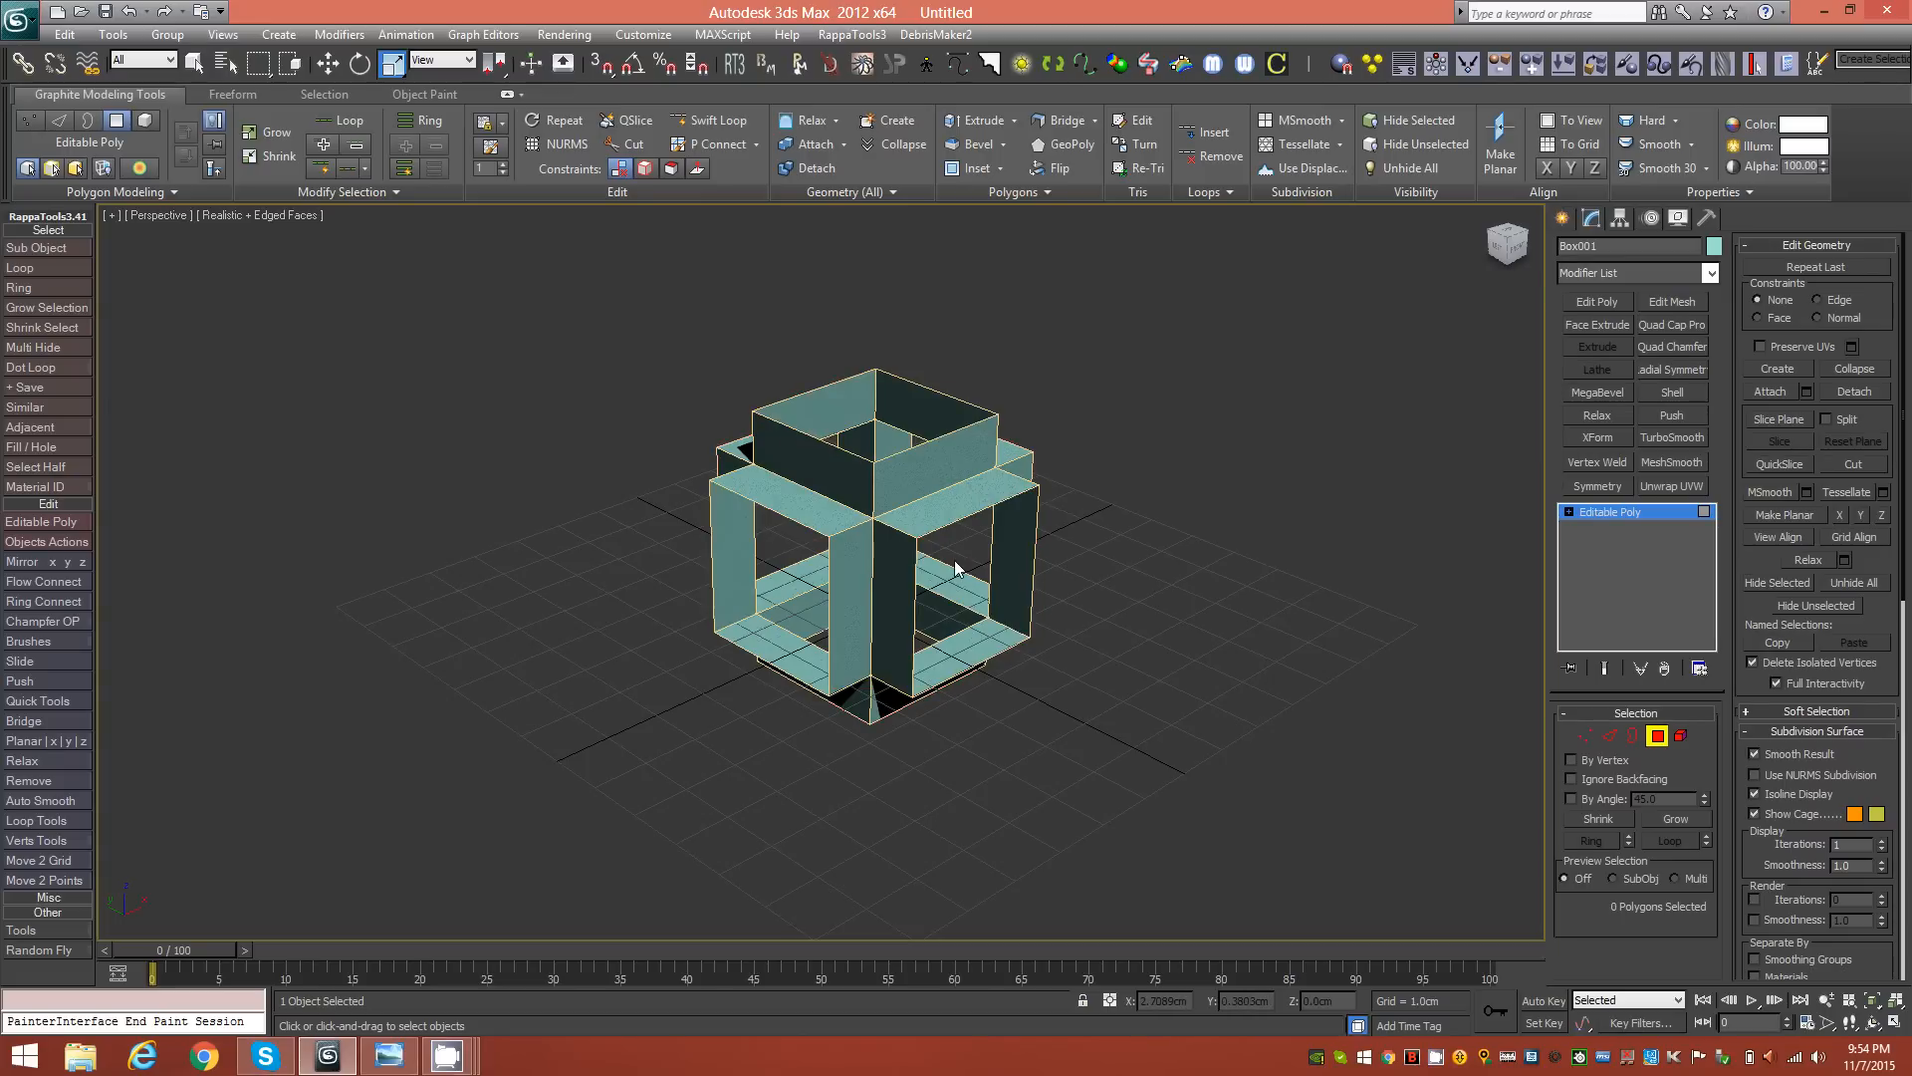
{"action": "middle_click_drag", "start_coordinate": [976, 516], "coordinate": [898, 536], "text": "alt"}
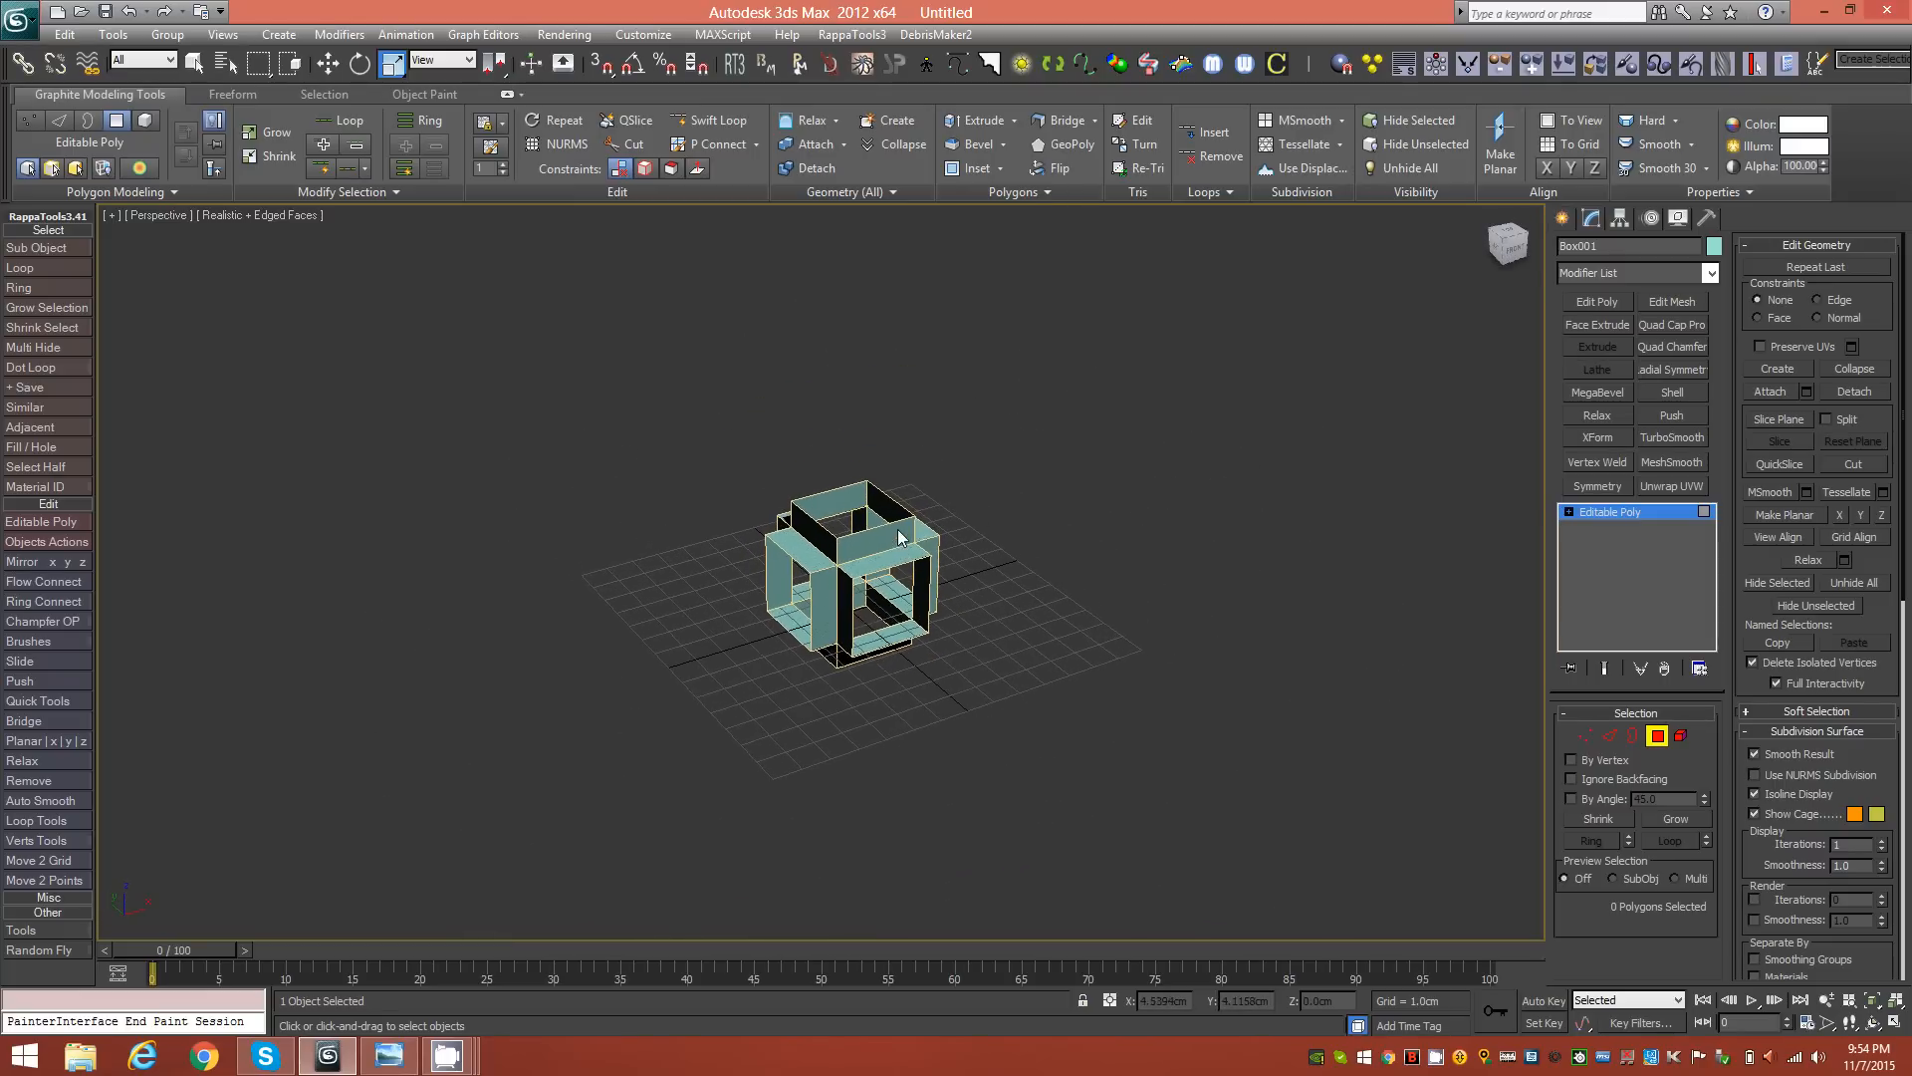
{"action": "left_click", "coordinate": [1658, 735]}
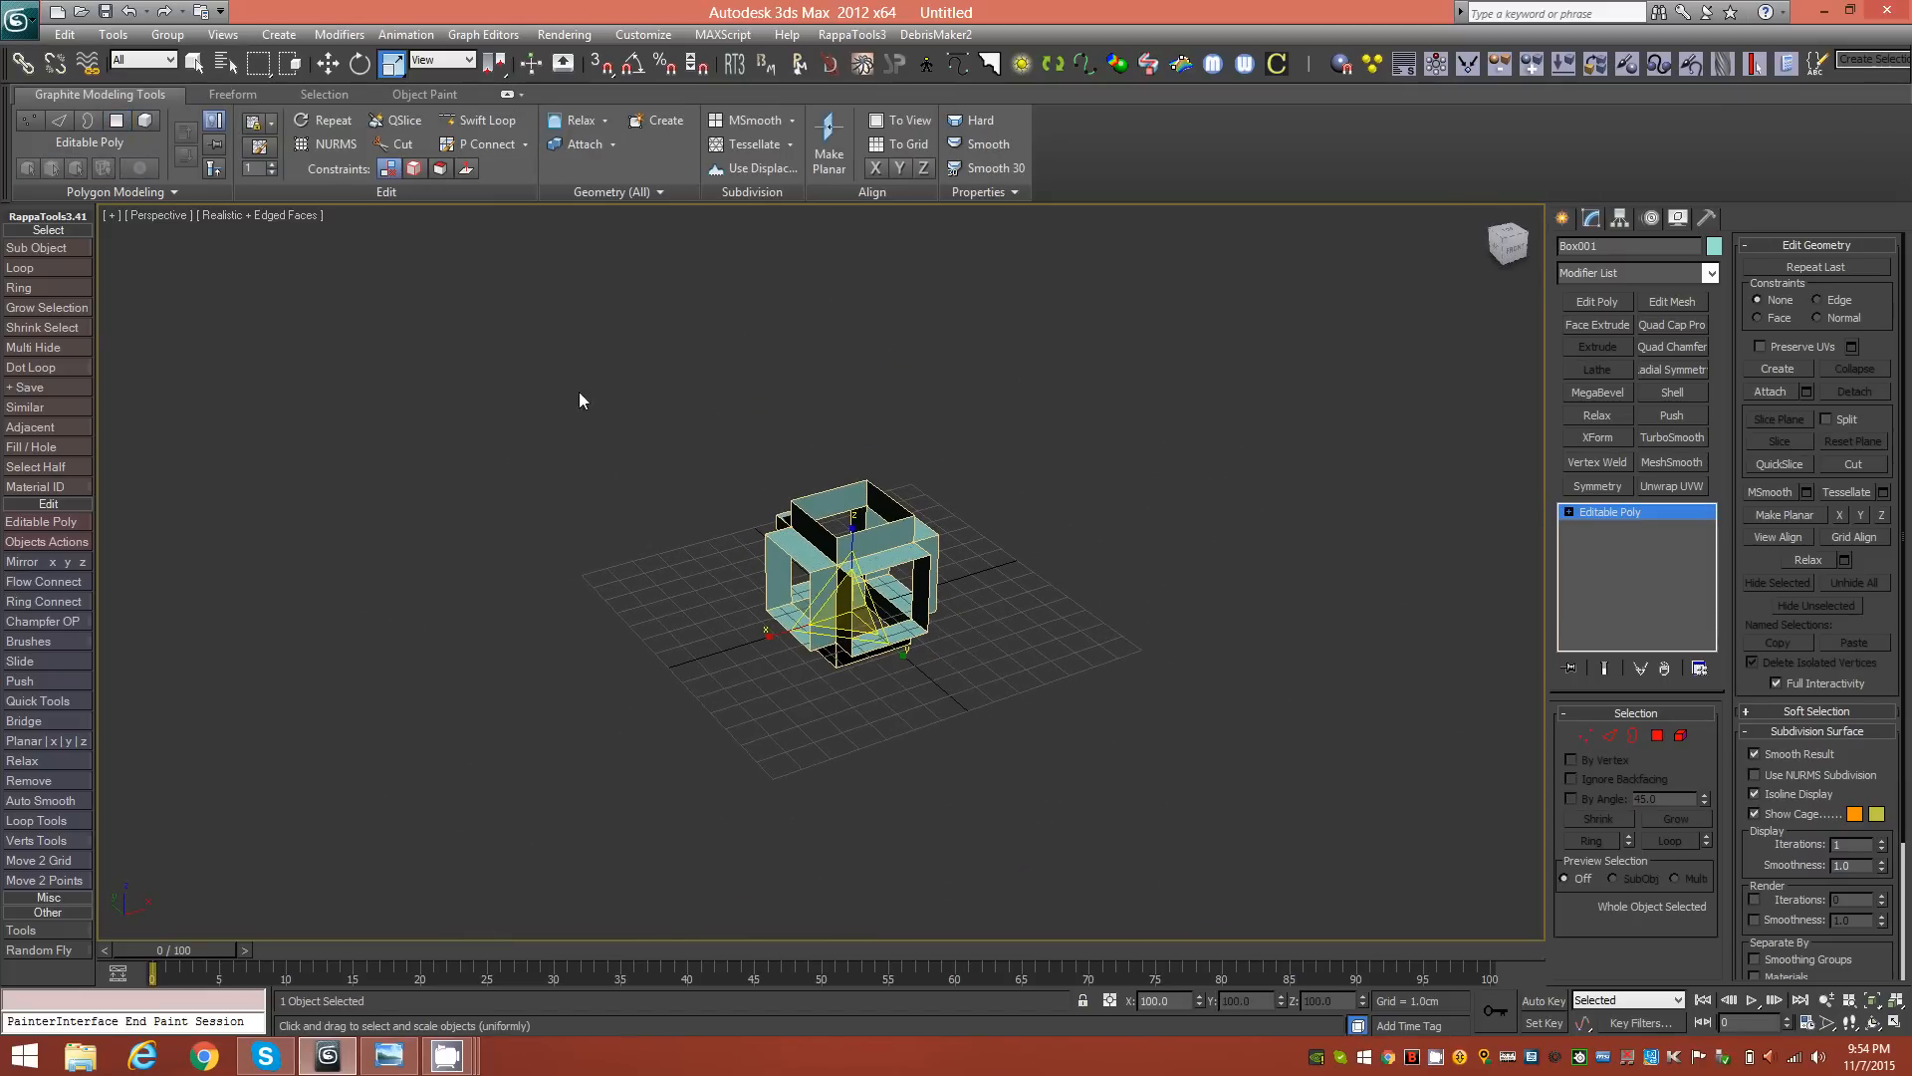
Step: Set up a 3D Array of copies with 3 modules per axis and 5.0 cm spacing in Z, Y and X, with preview on
{"action": "left_click", "coordinate": [109, 37]}
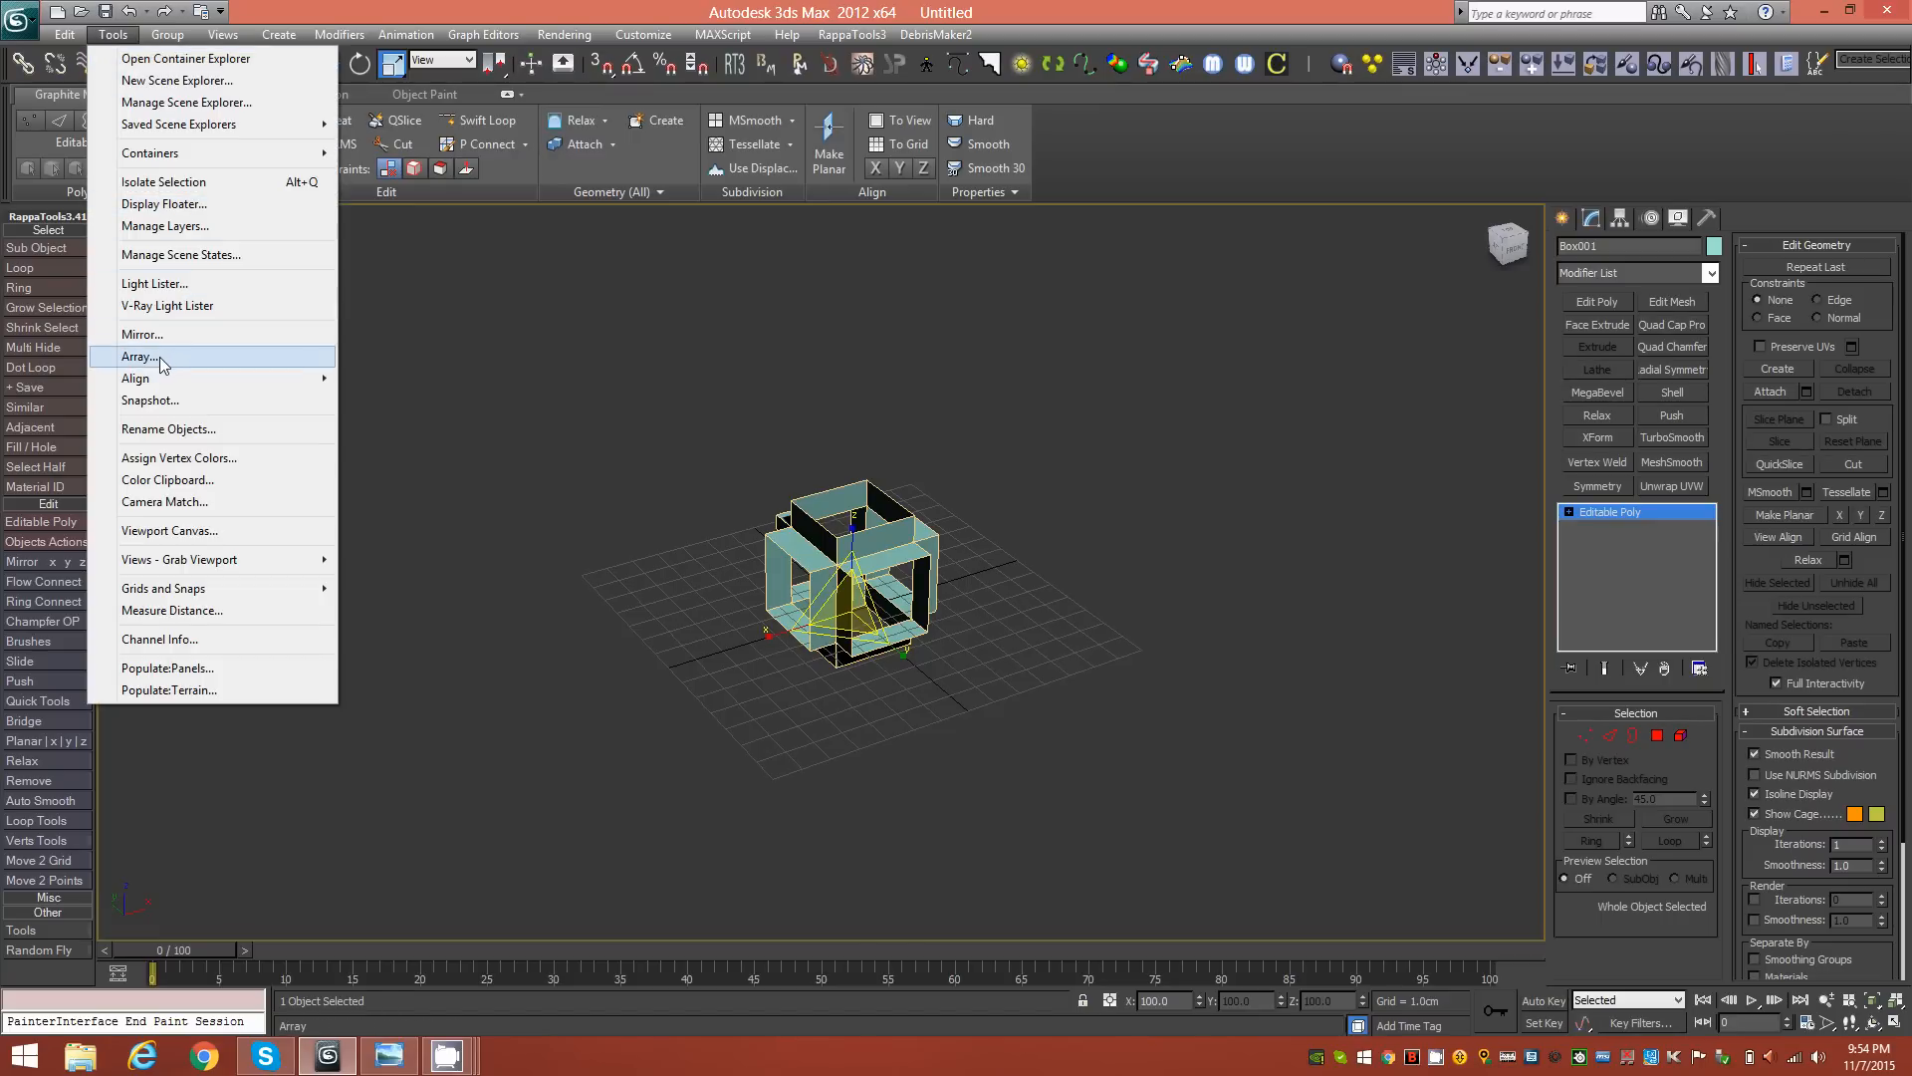
{"action": "left_click", "coordinate": [160, 356]}
{"action": "left_click_drag", "start_coordinate": [982, 350], "coordinate": [1481, 285]}
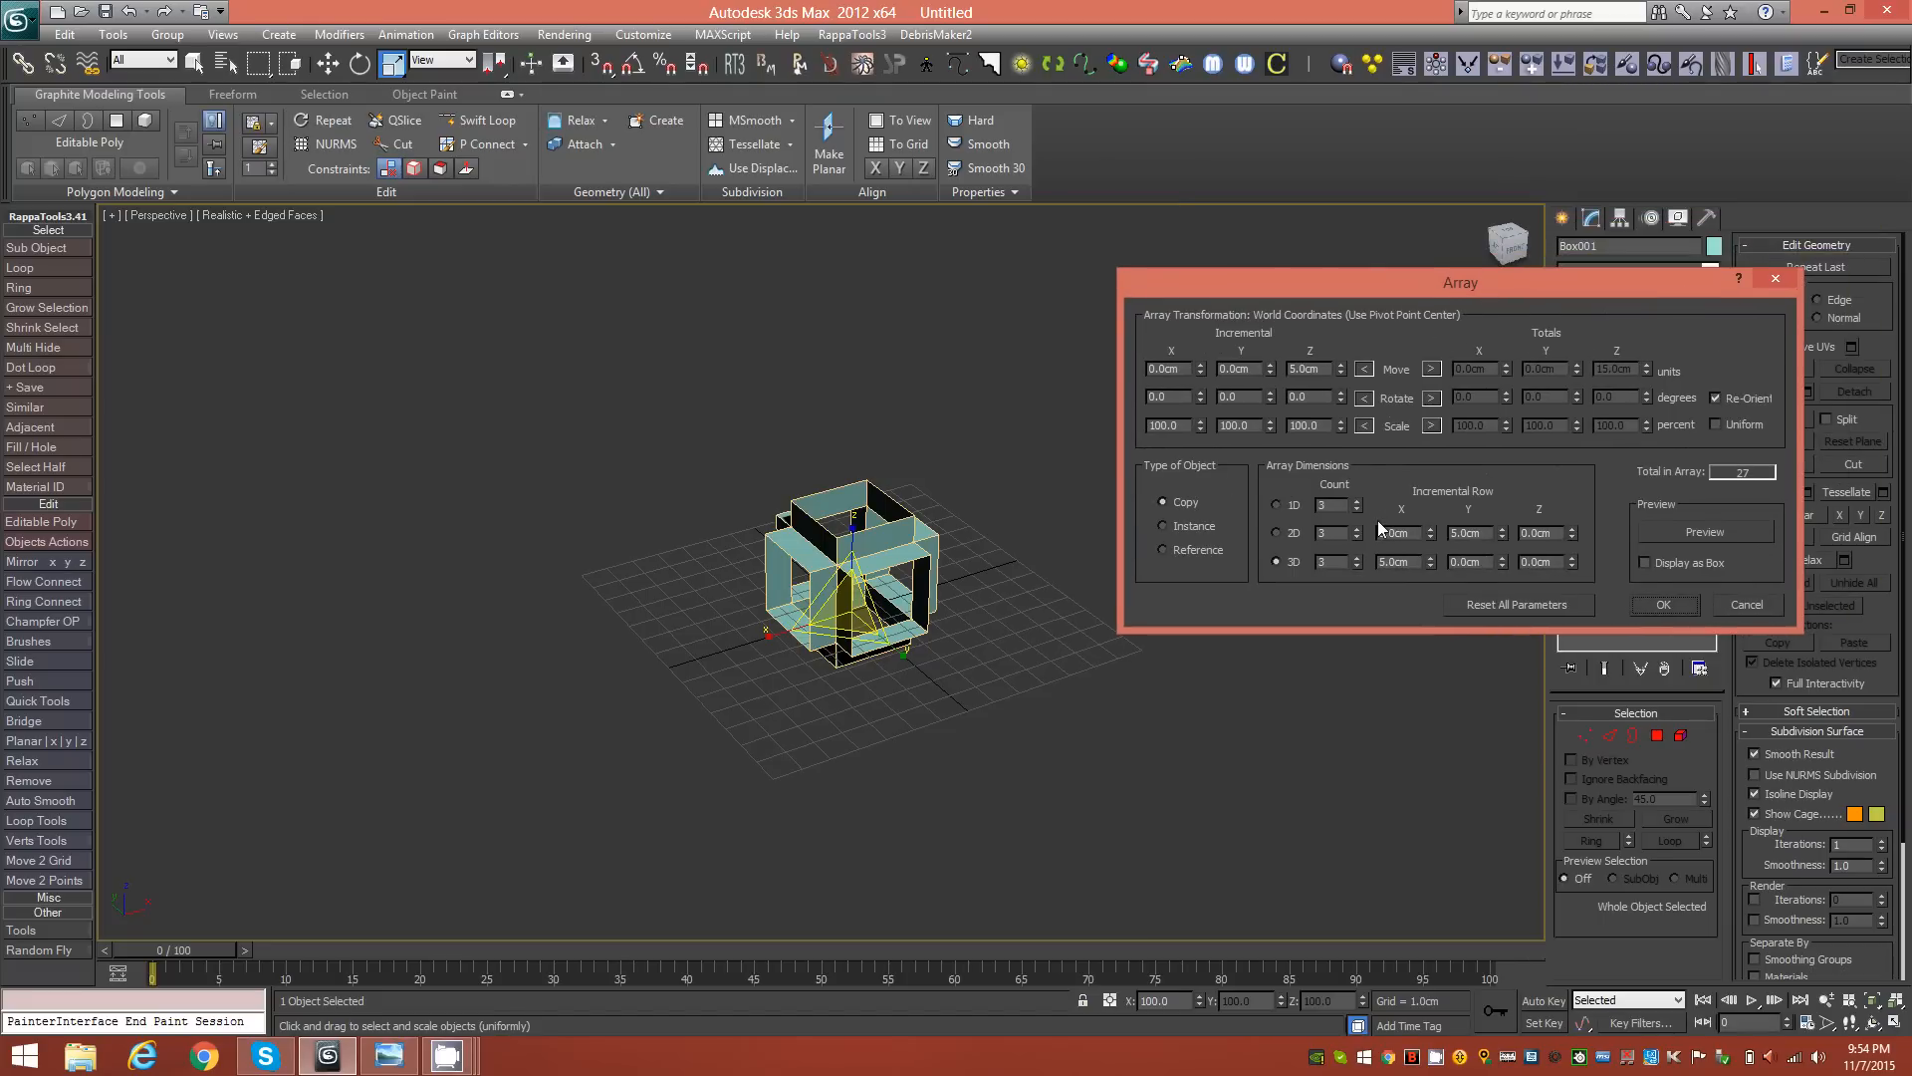
{"action": "left_click", "coordinate": [1177, 508]}
{"action": "left_click", "coordinate": [1279, 505]}
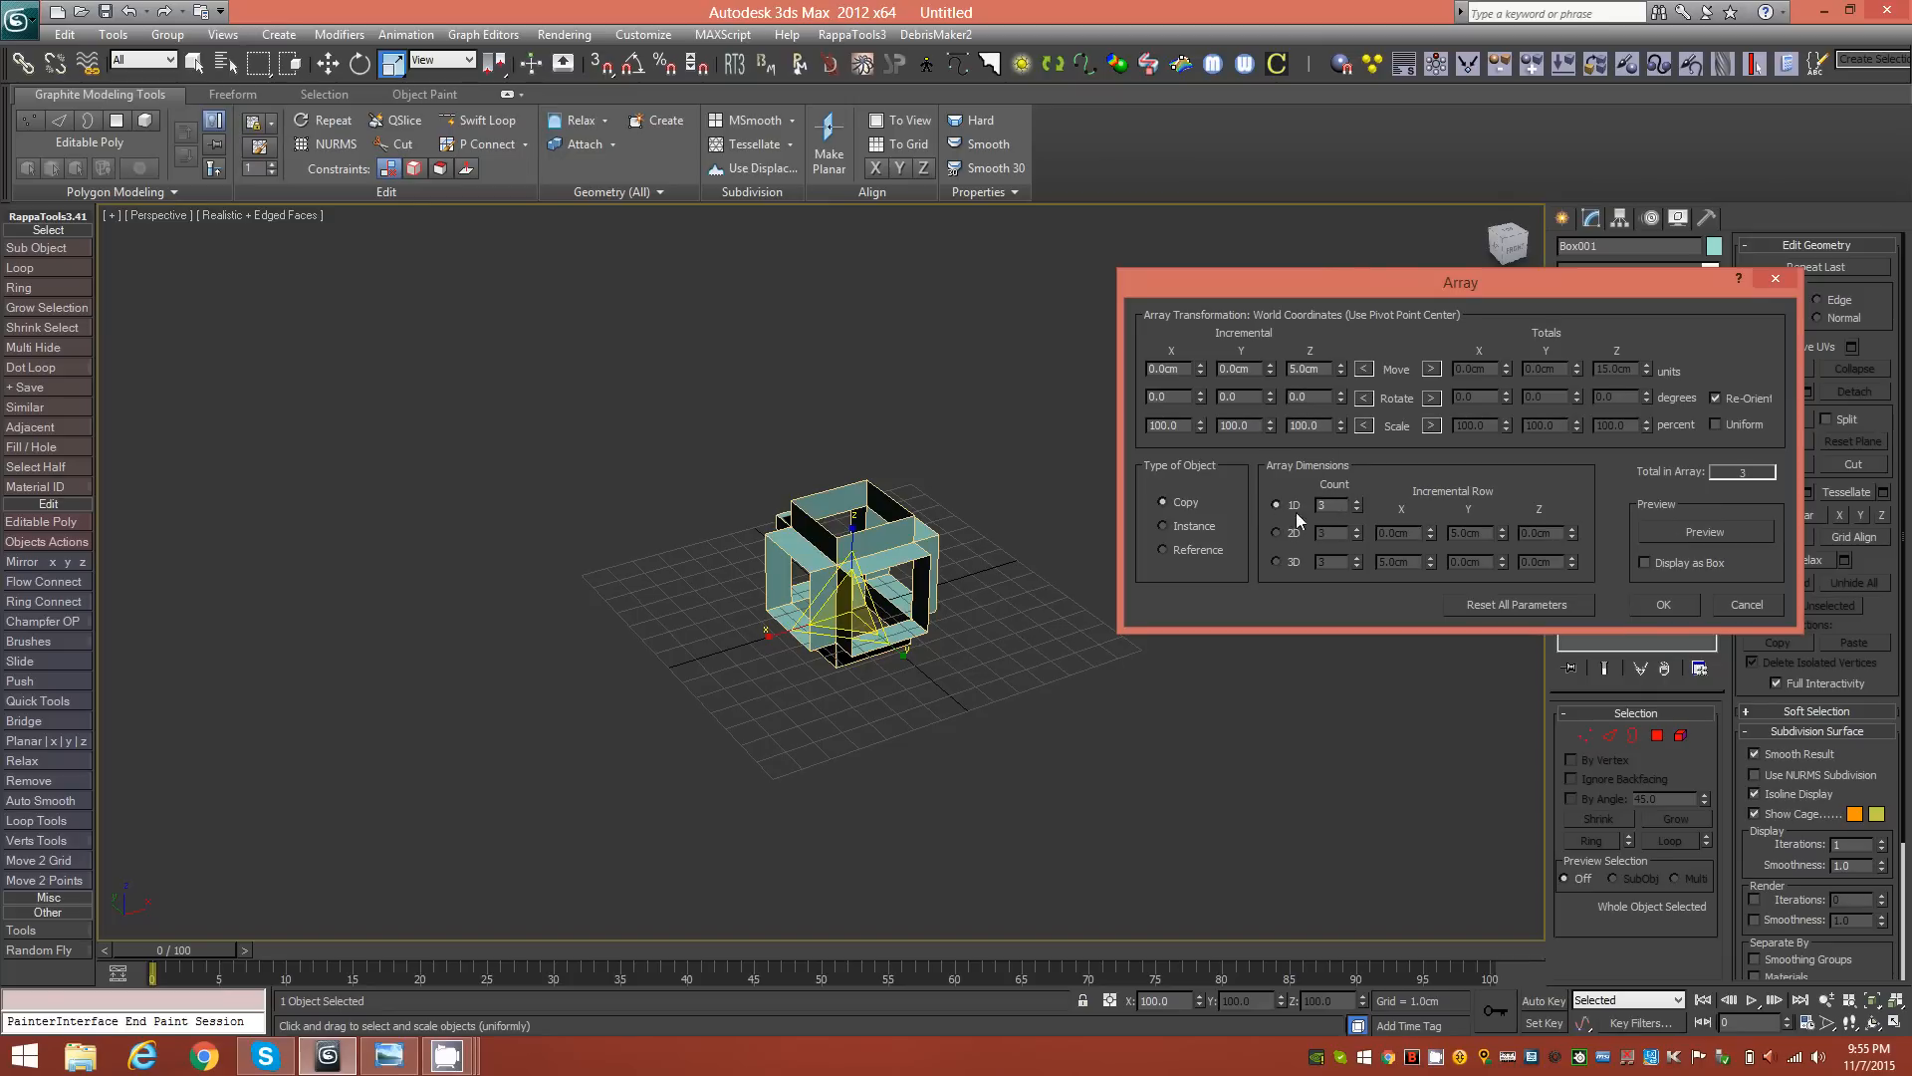
{"action": "double_click", "coordinate": [1339, 506]}
{"action": "left_click", "coordinate": [1282, 534]}
{"action": "left_click", "coordinate": [1278, 562]}
{"action": "left_click", "coordinate": [1666, 538]}
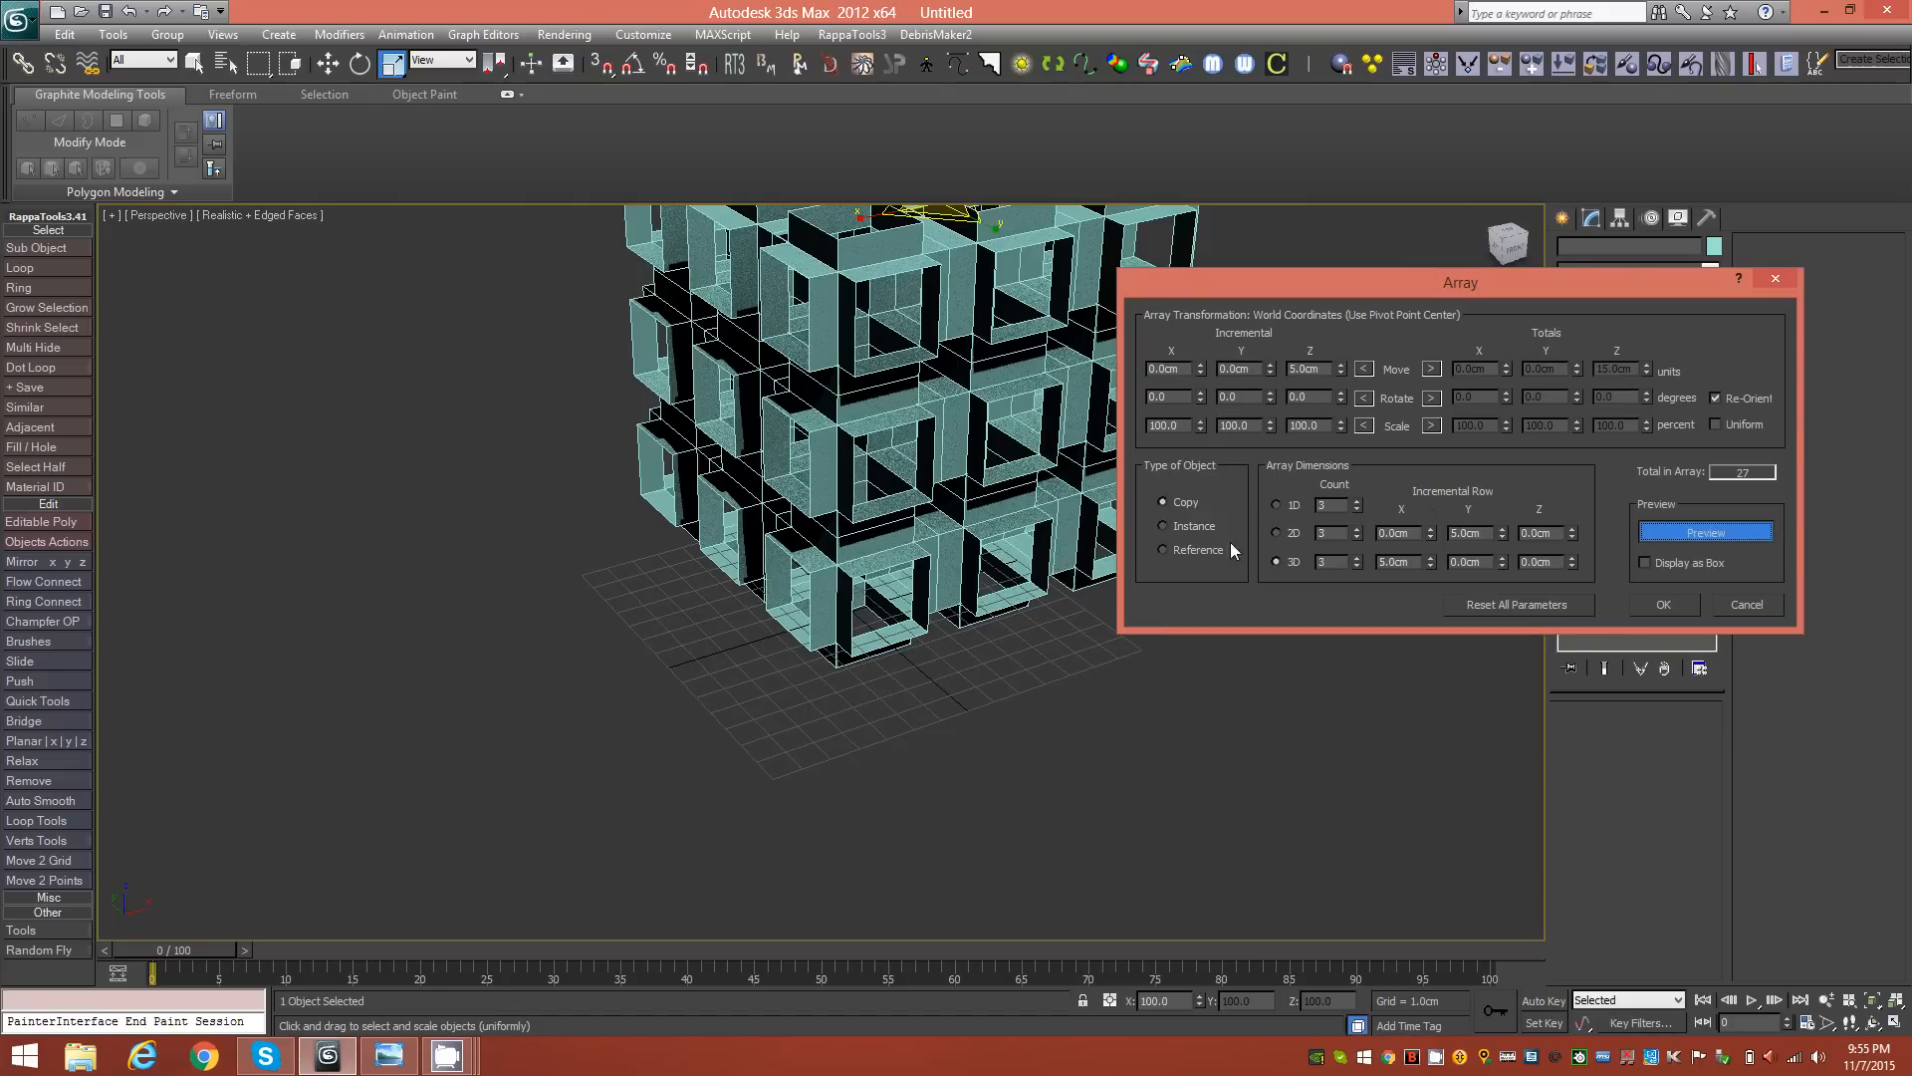
Step: Try Z move increments of 6.0 cm and 7.0 cm in the array preview and return to 5.0 cm
{"action": "double_click", "coordinate": [1324, 372]}
{"action": "mouse_move", "coordinate": [1341, 366]}
{"action": "left_mouse_down"}
{"action": "mouse_move", "coordinate": [1342, 383]}
{"action": "mouse_move", "coordinate": [1335, 365]}
{"action": "left_mouse_up"}
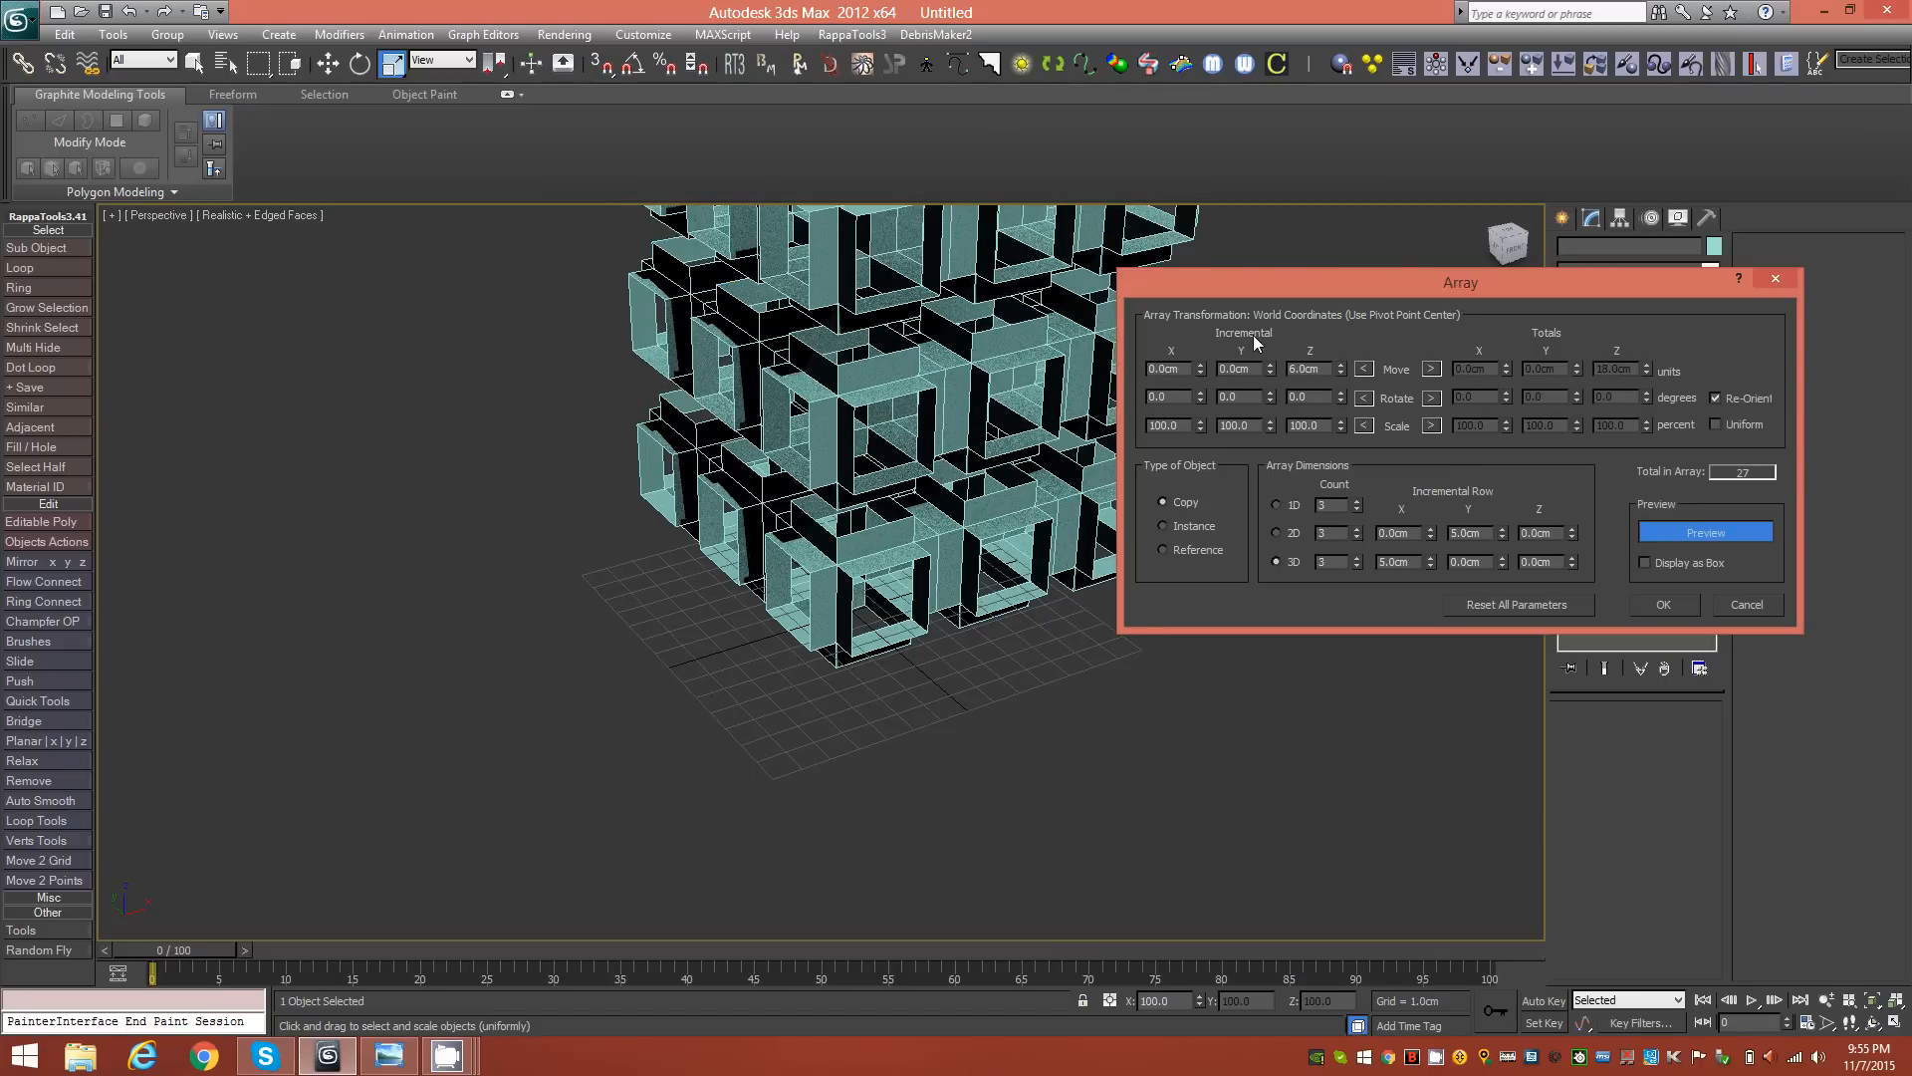
{"action": "left_click", "coordinate": [1340, 361]}
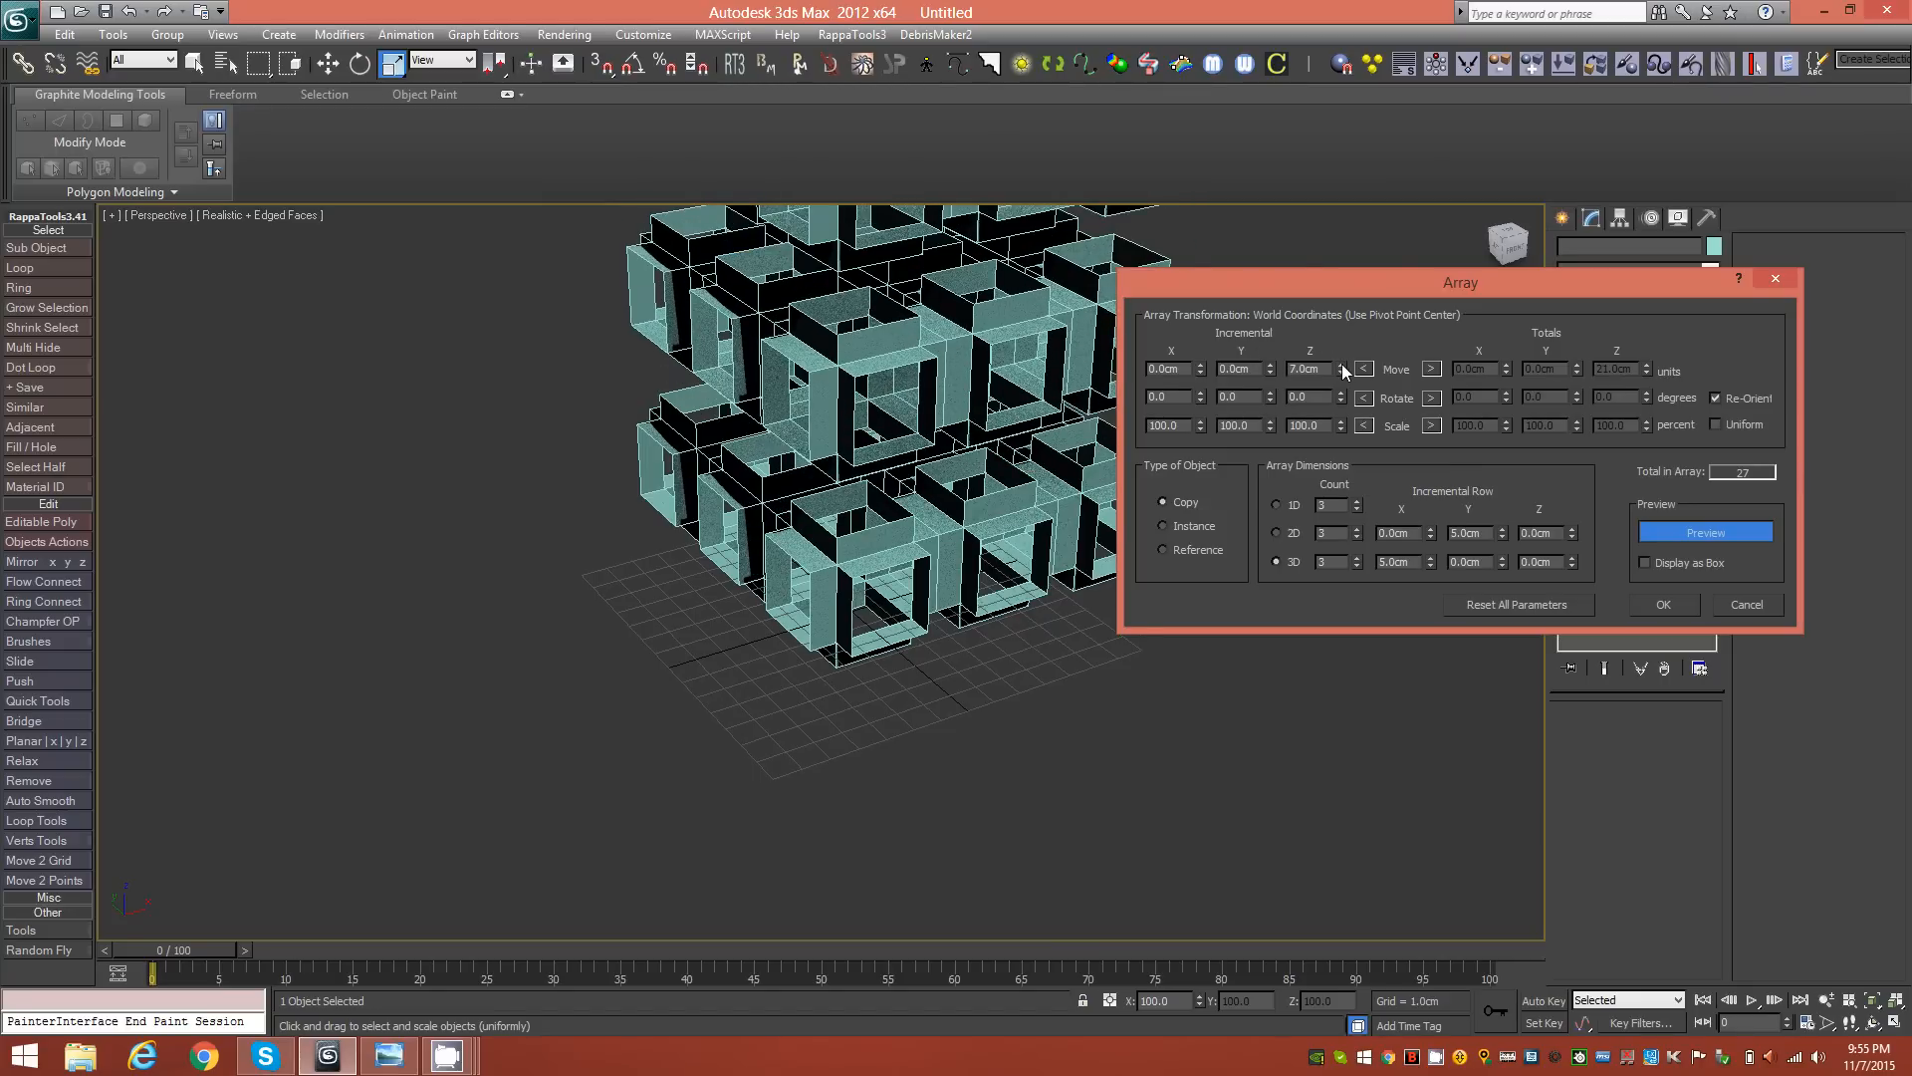
{"action": "left_click", "coordinate": [1341, 374]}
{"action": "left_click", "coordinate": [1342, 374]}
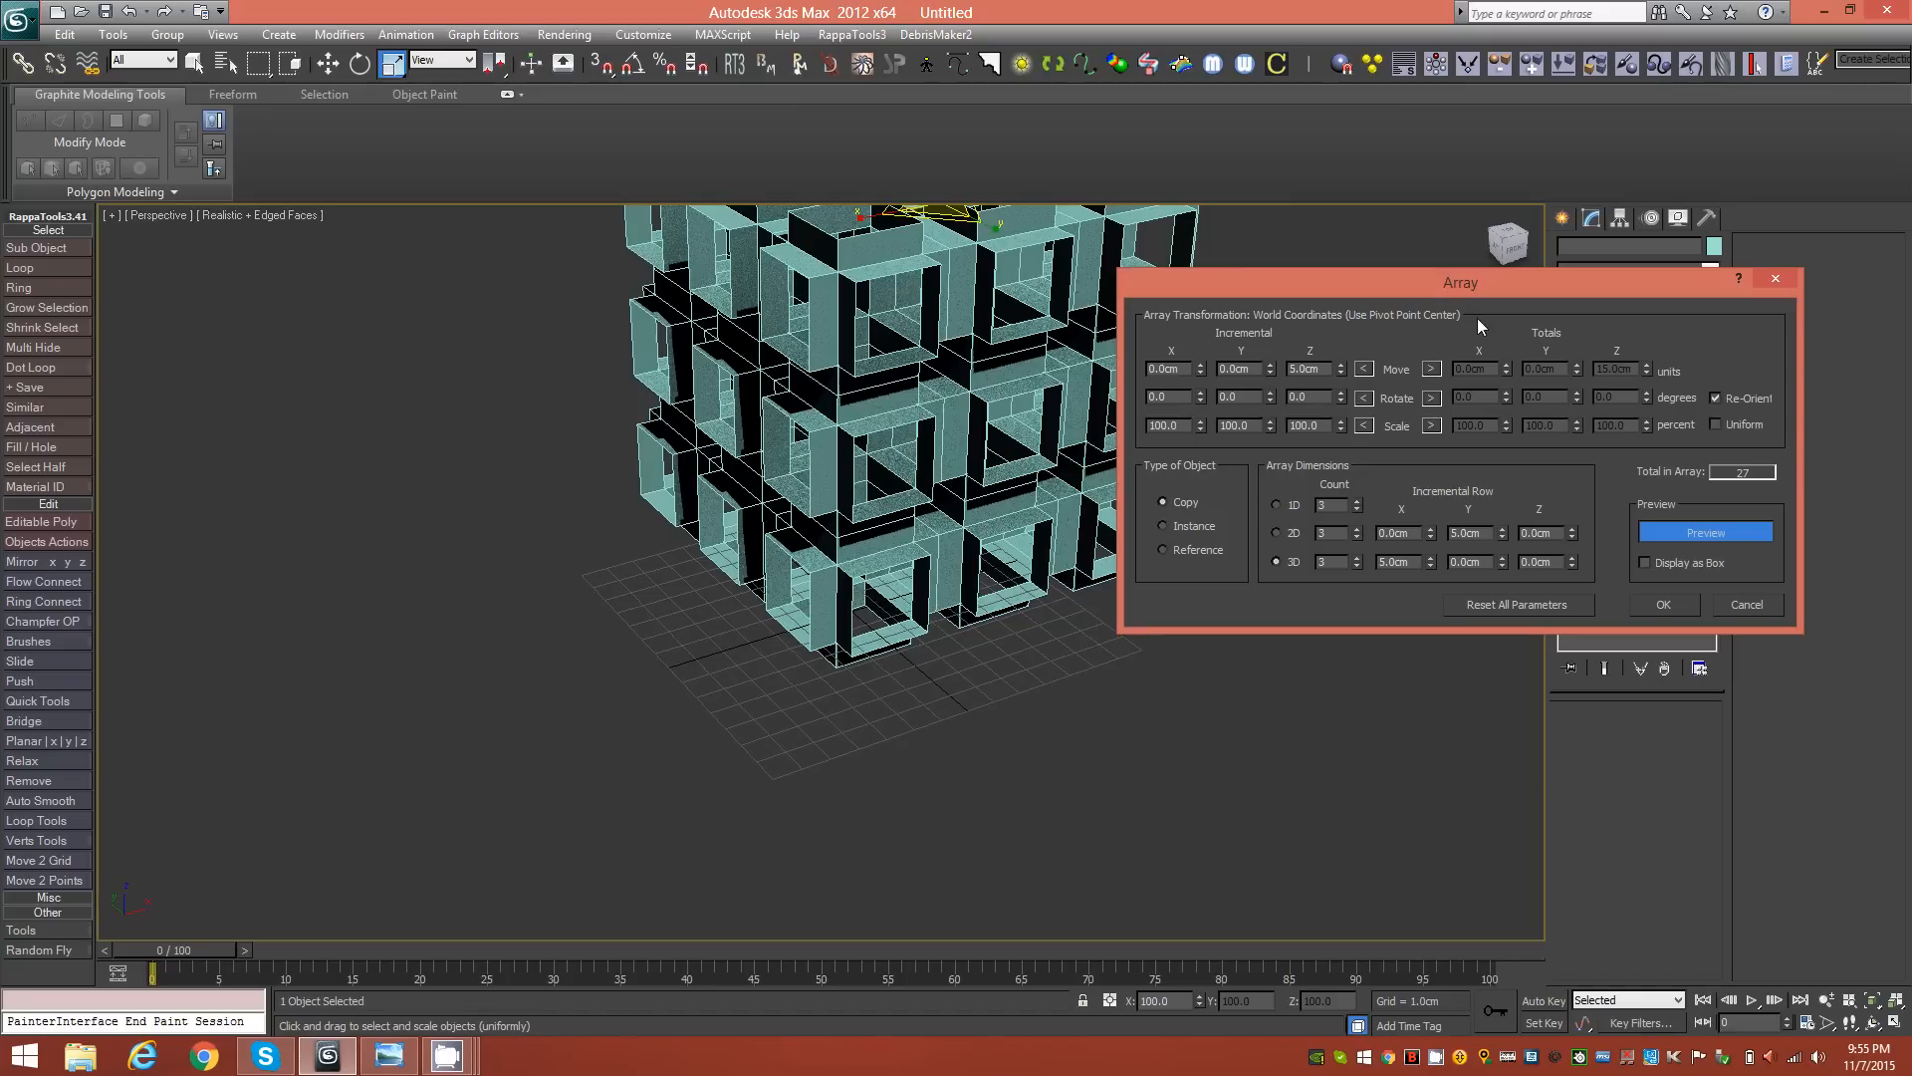
{"action": "left_click", "coordinate": [1342, 365]}
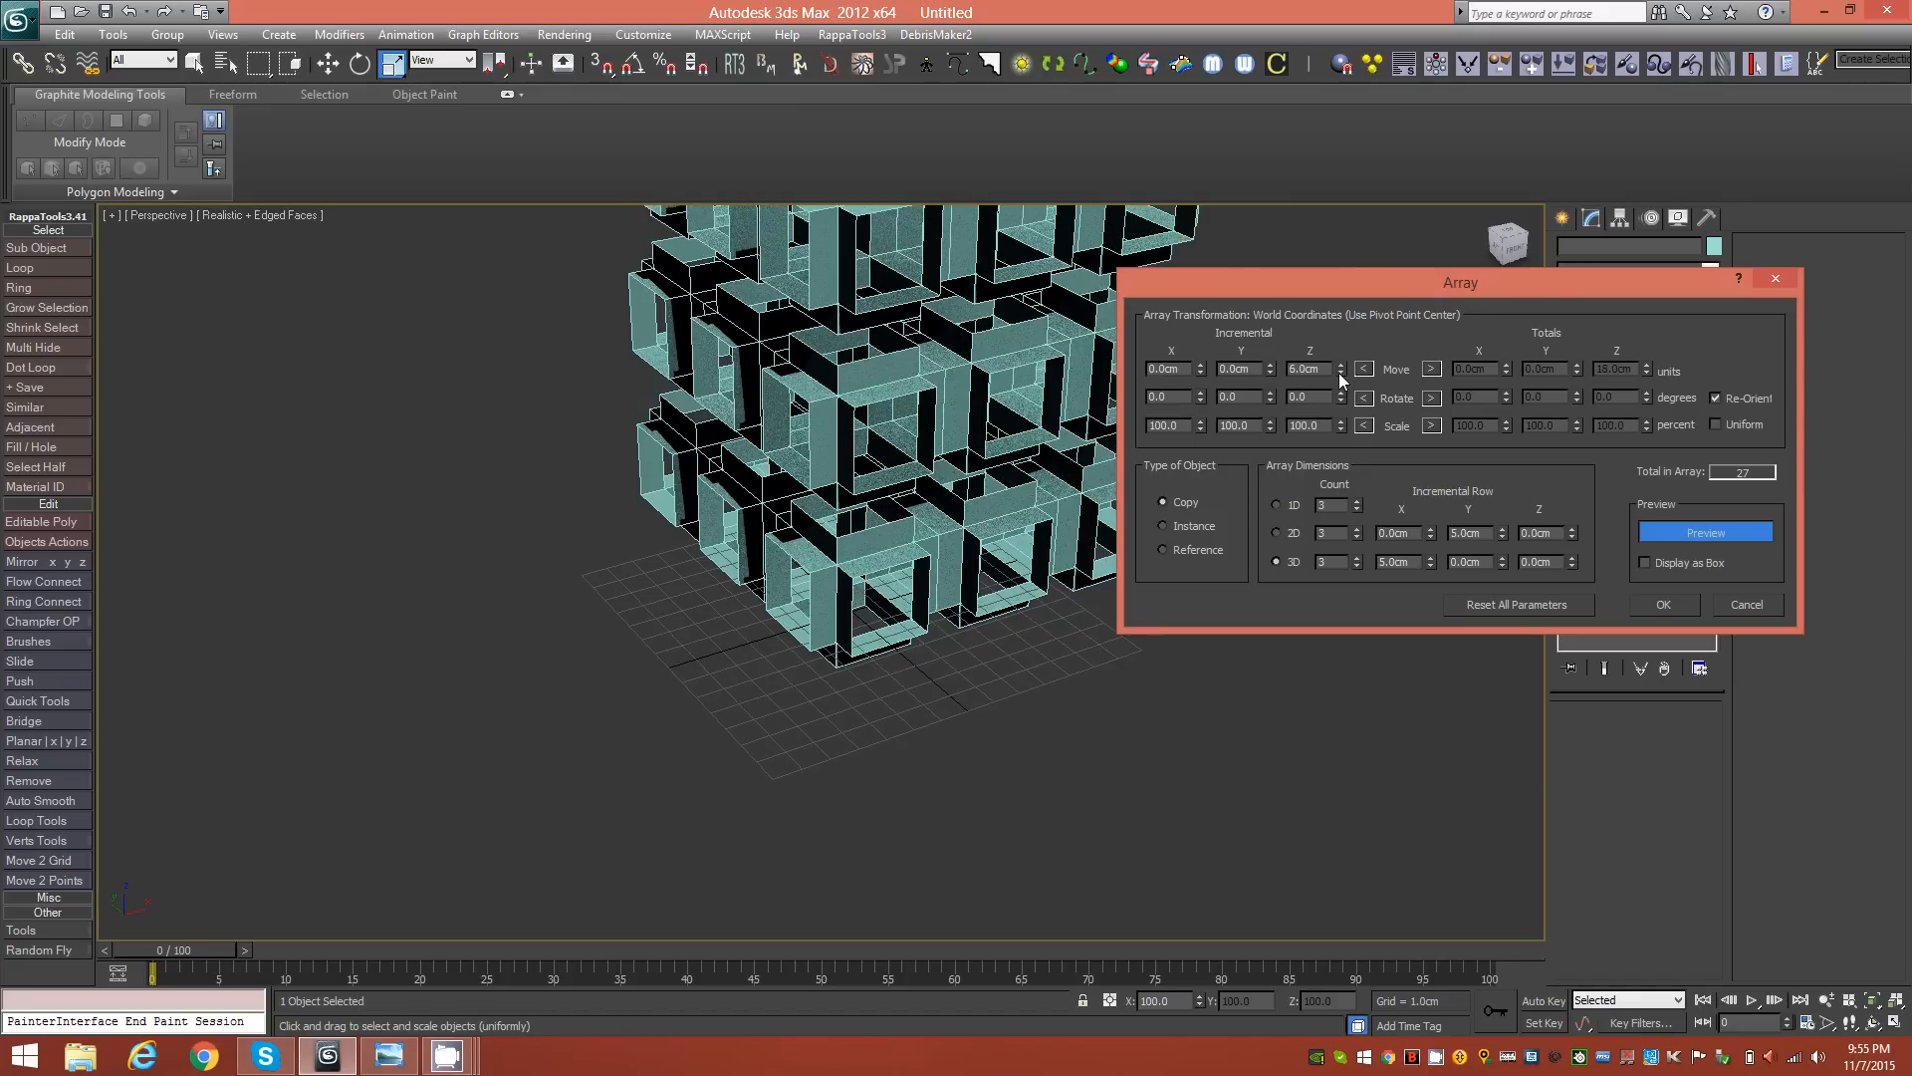
{"action": "left_click", "coordinate": [1342, 374]}
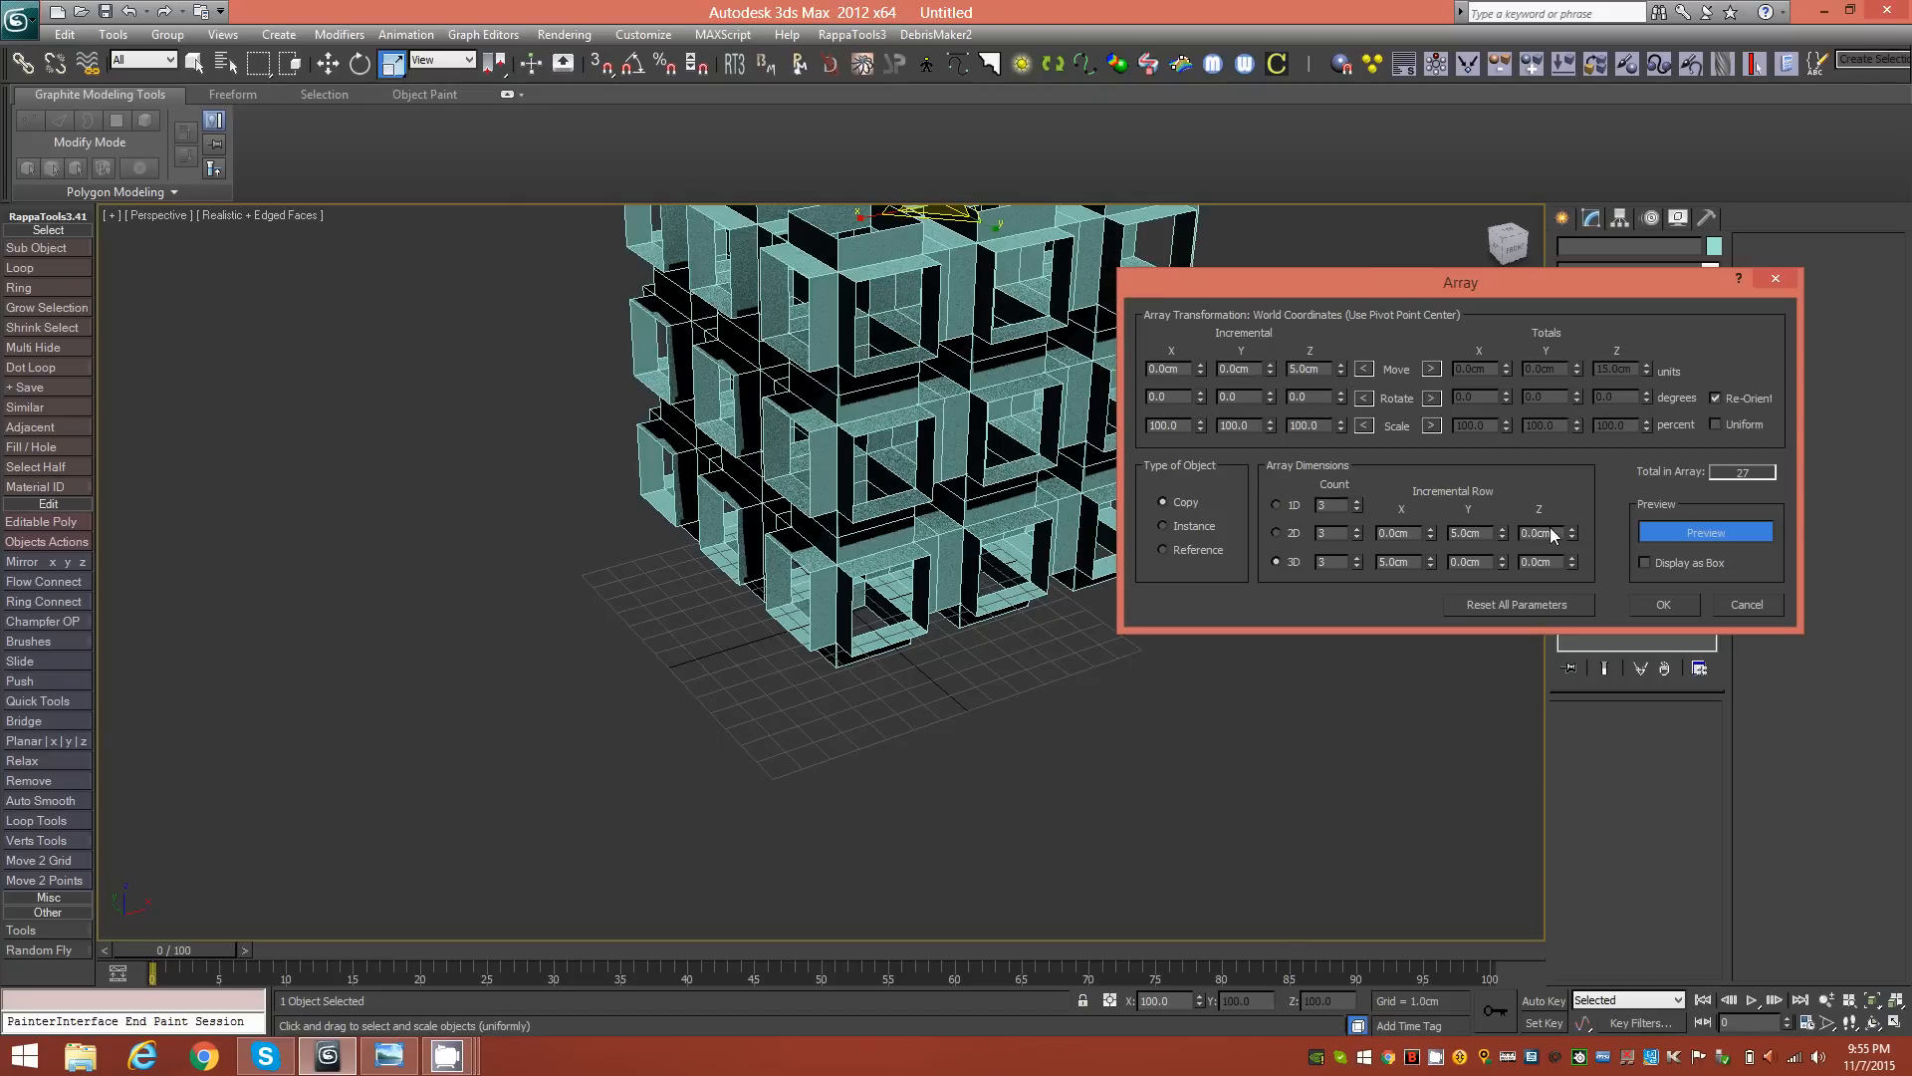
Step: Preview the array as 2D, trying a 6.0 cm Y row offset and returning it to 5.0 cm
{"action": "double_click", "coordinate": [1320, 367]}
{"action": "left_click", "coordinate": [1292, 536]}
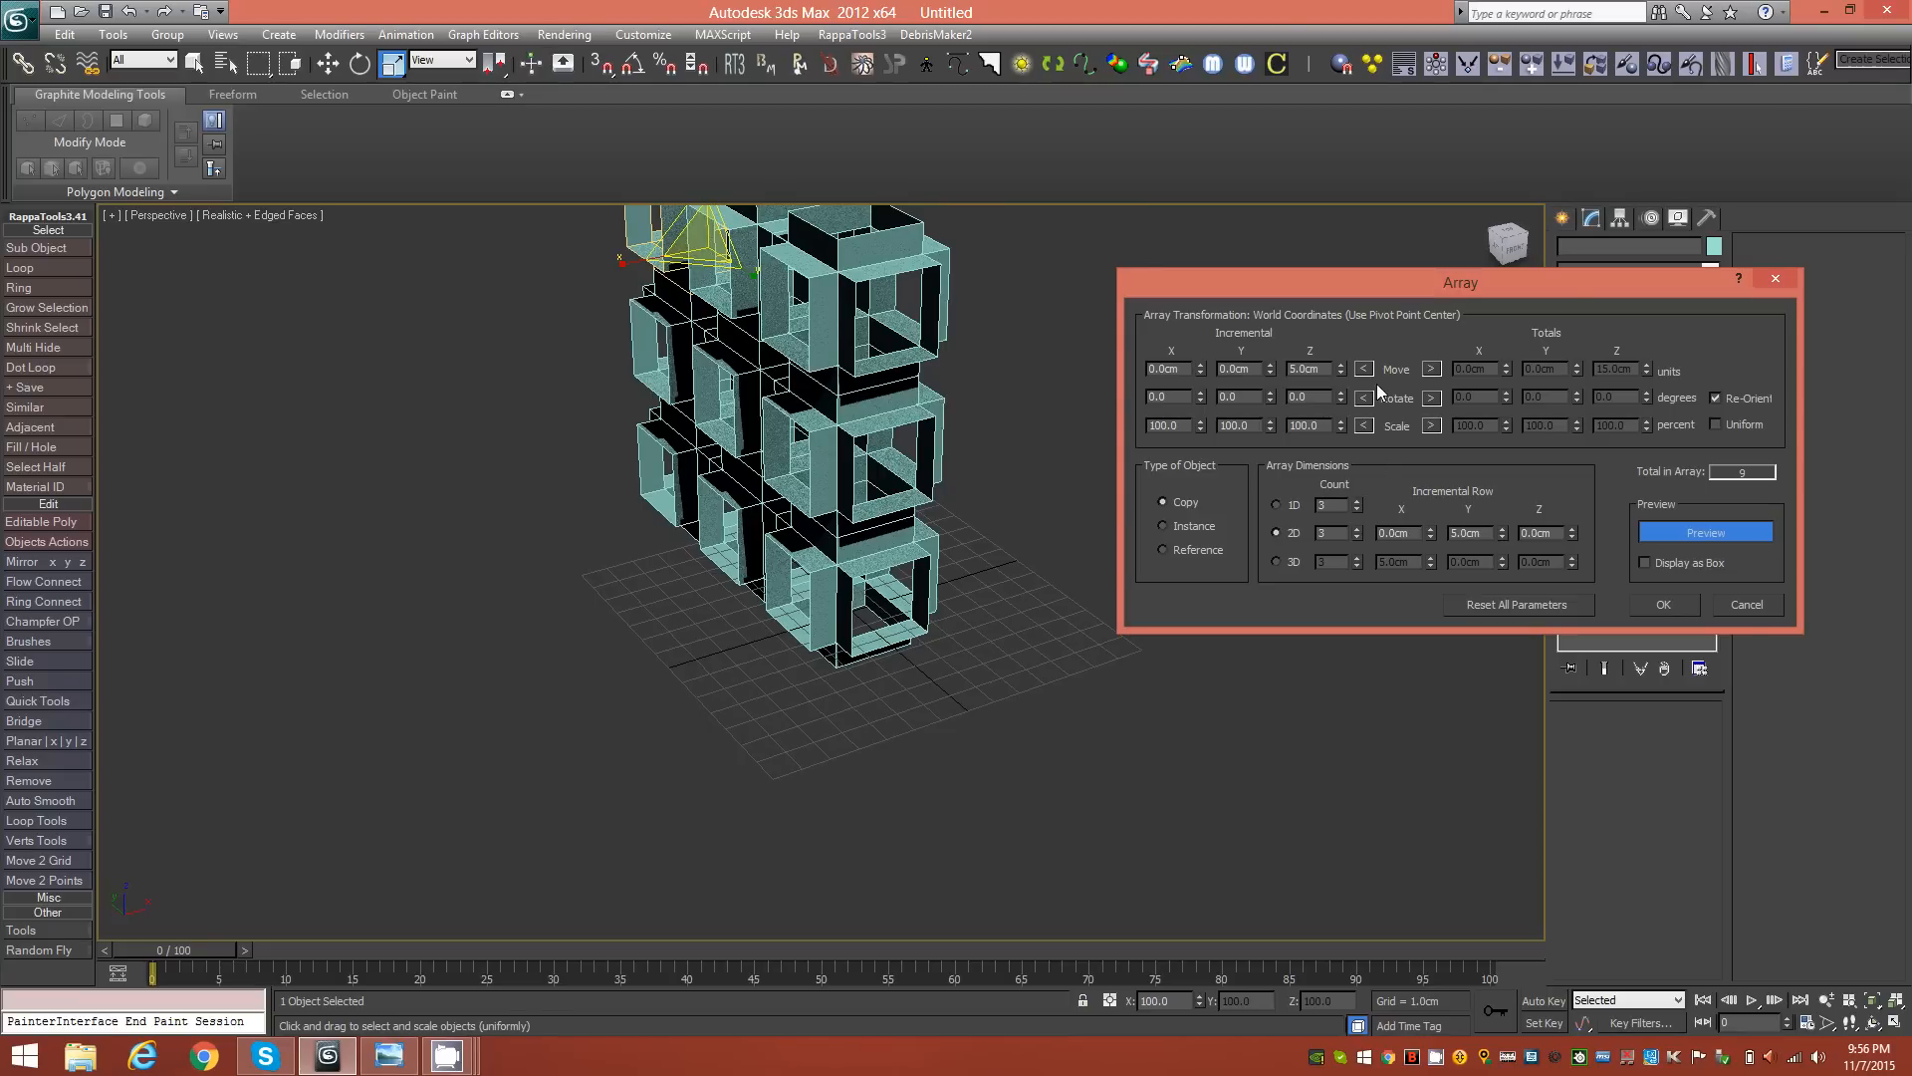
{"action": "left_click", "coordinate": [1503, 528]}
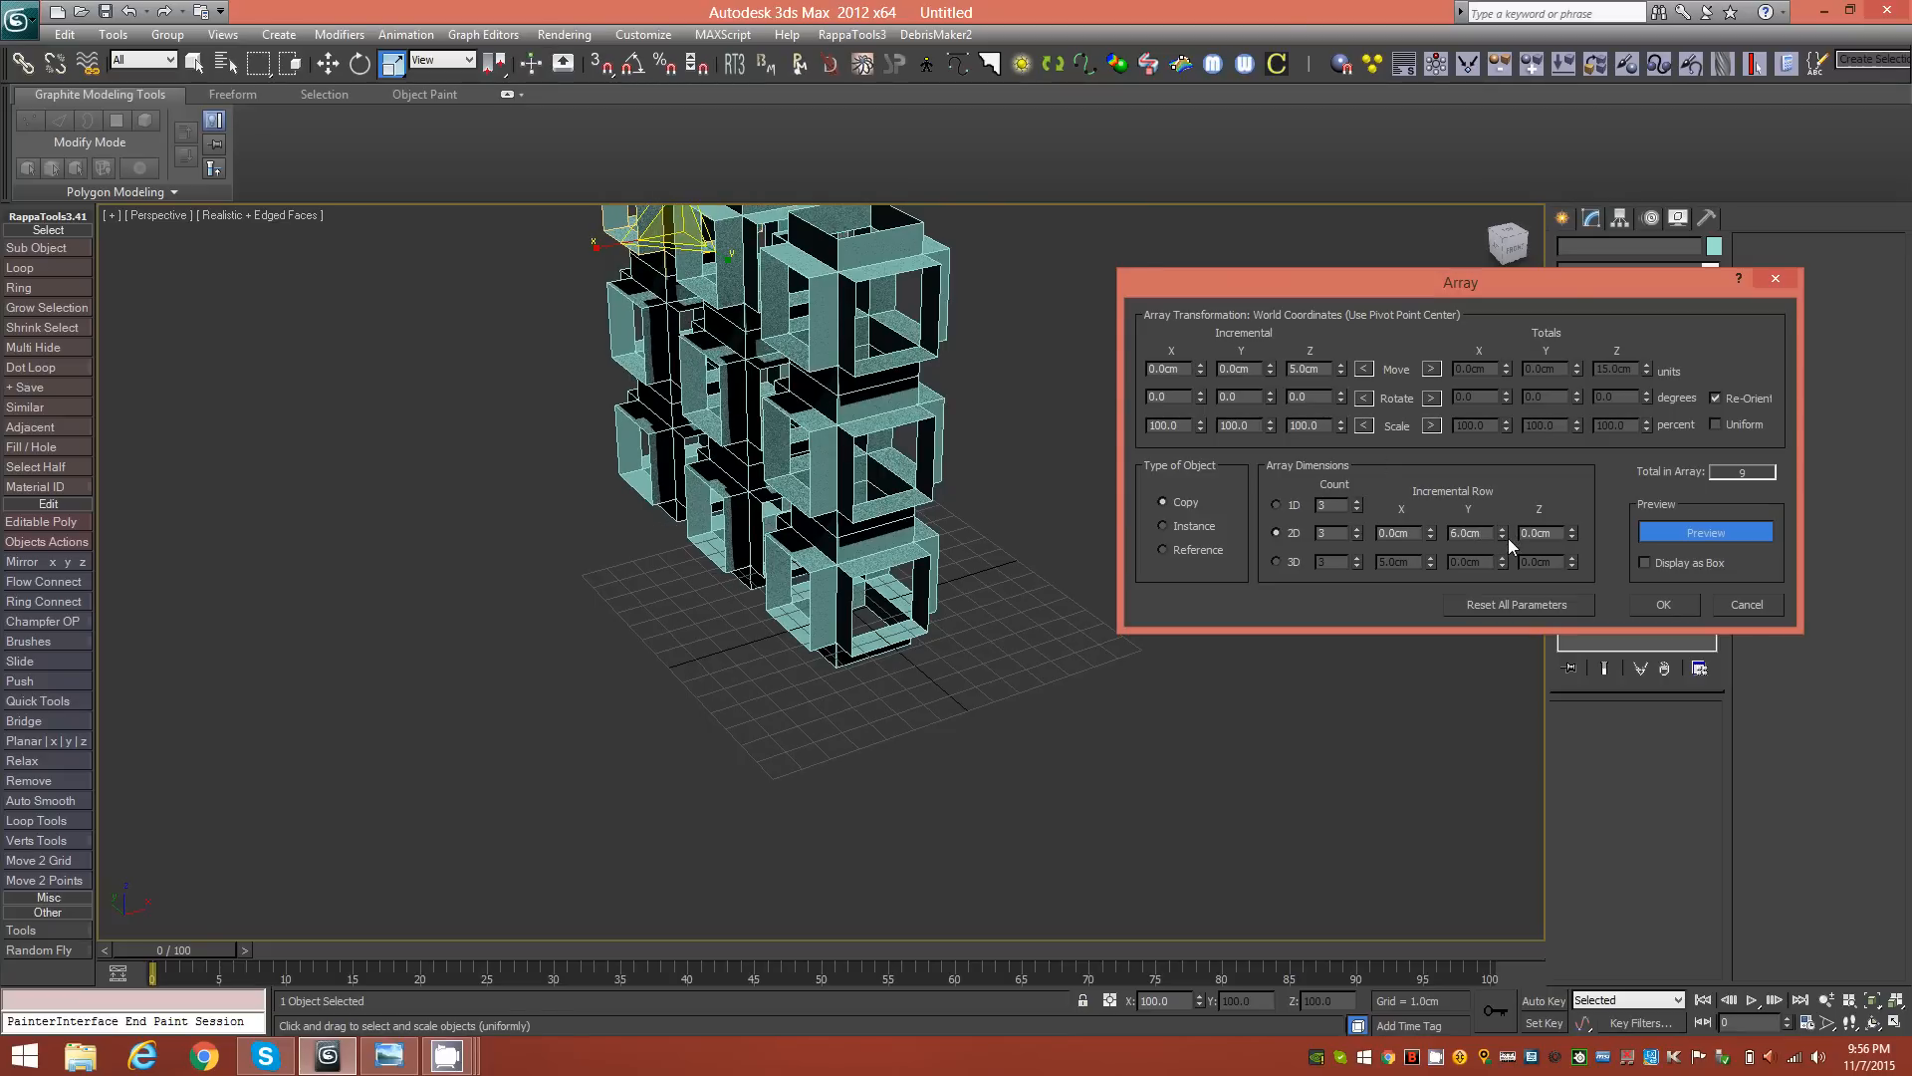
{"action": "left_click", "coordinate": [1503, 538]}
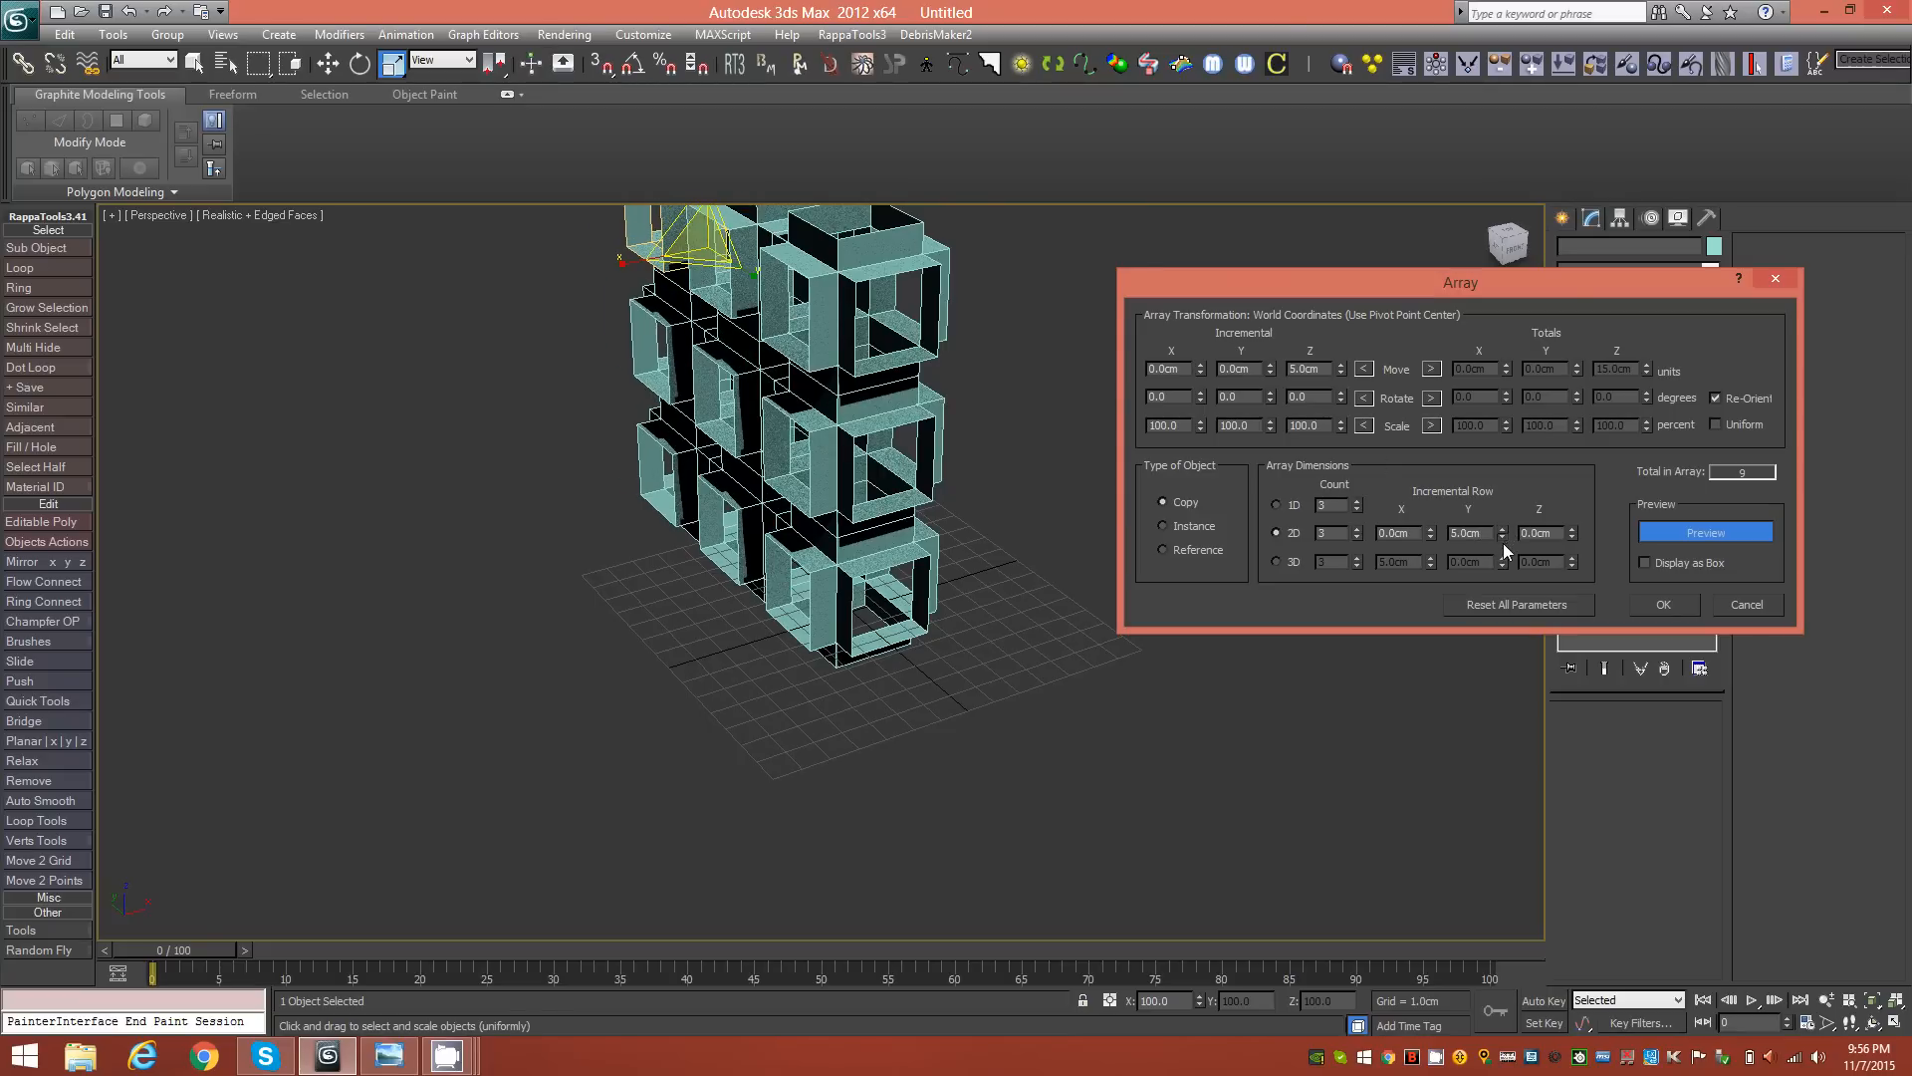
{"action": "double_click", "coordinate": [1306, 371]}
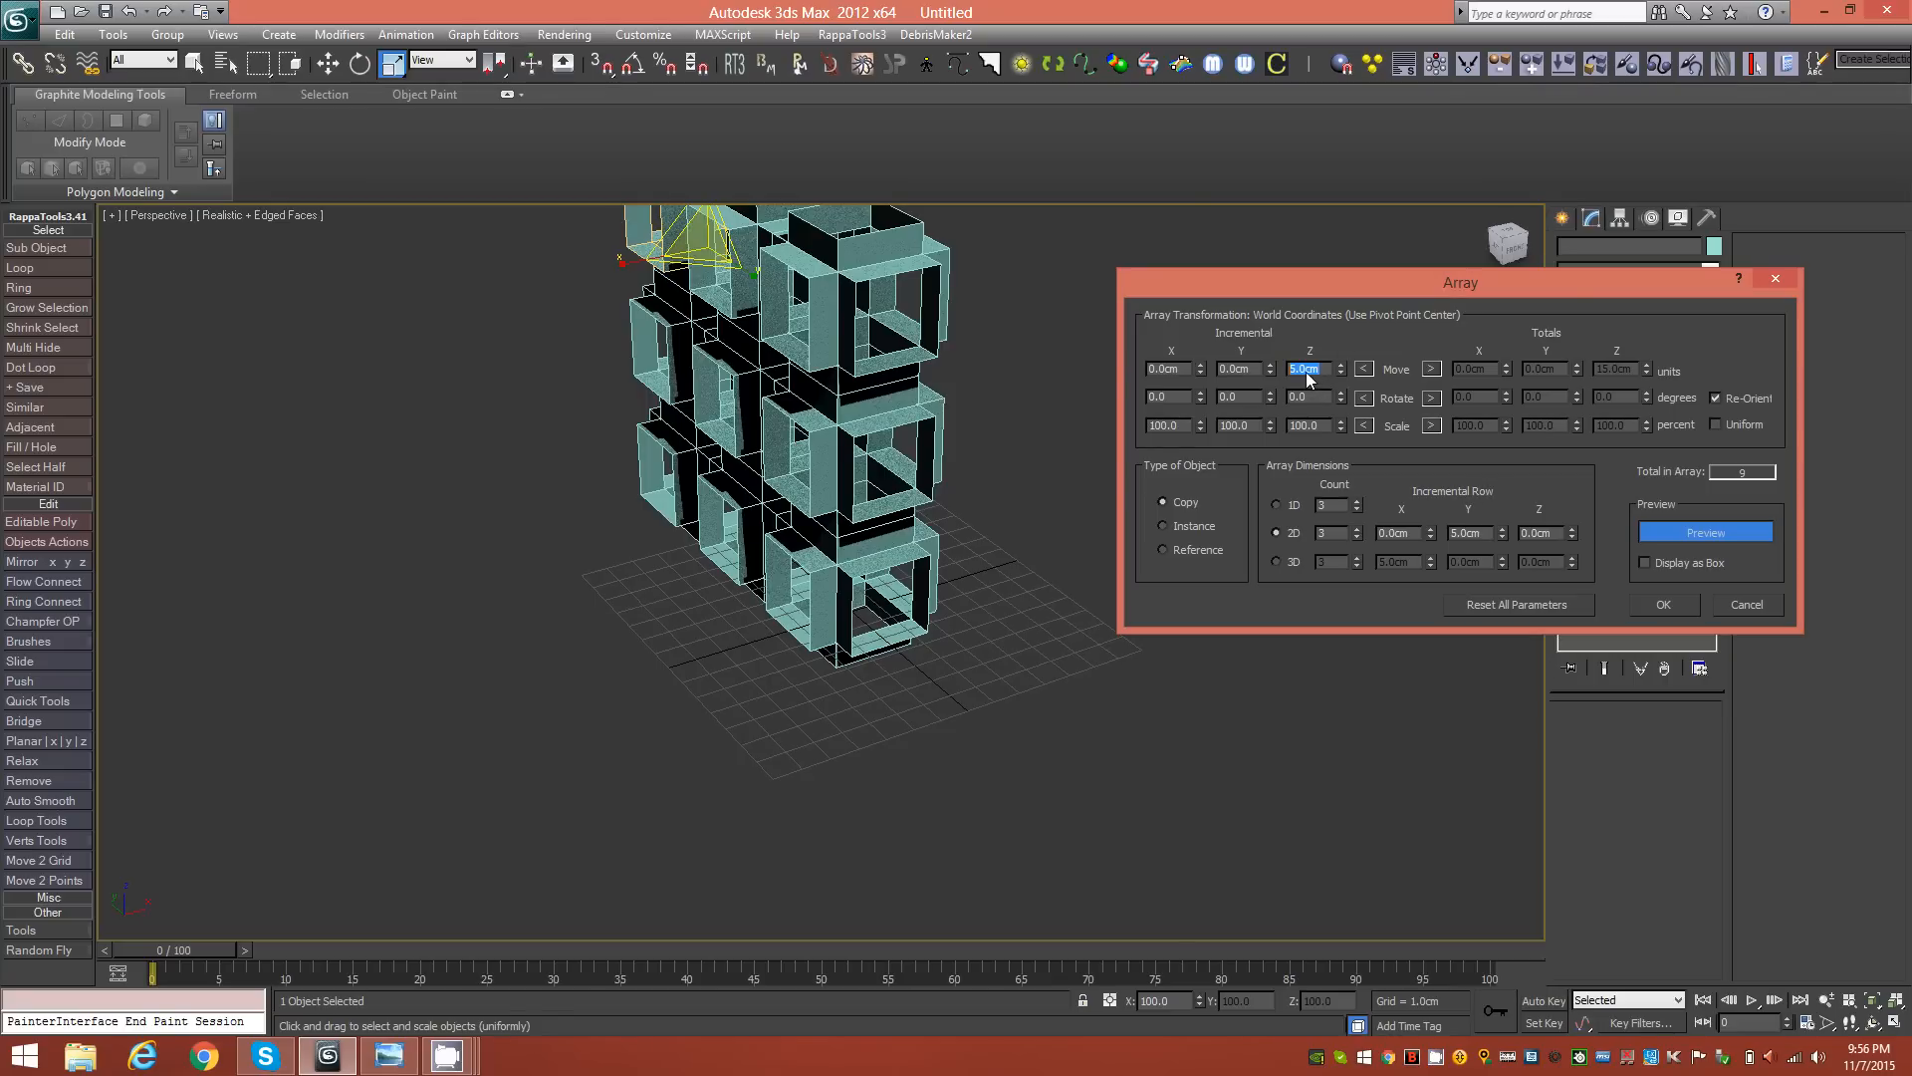
{"action": "double_click", "coordinate": [1487, 536]}
Step: Use the 3D array dimension with a 5.0 cm X row offset and create the array of copies
{"action": "left_click", "coordinate": [1284, 564]}
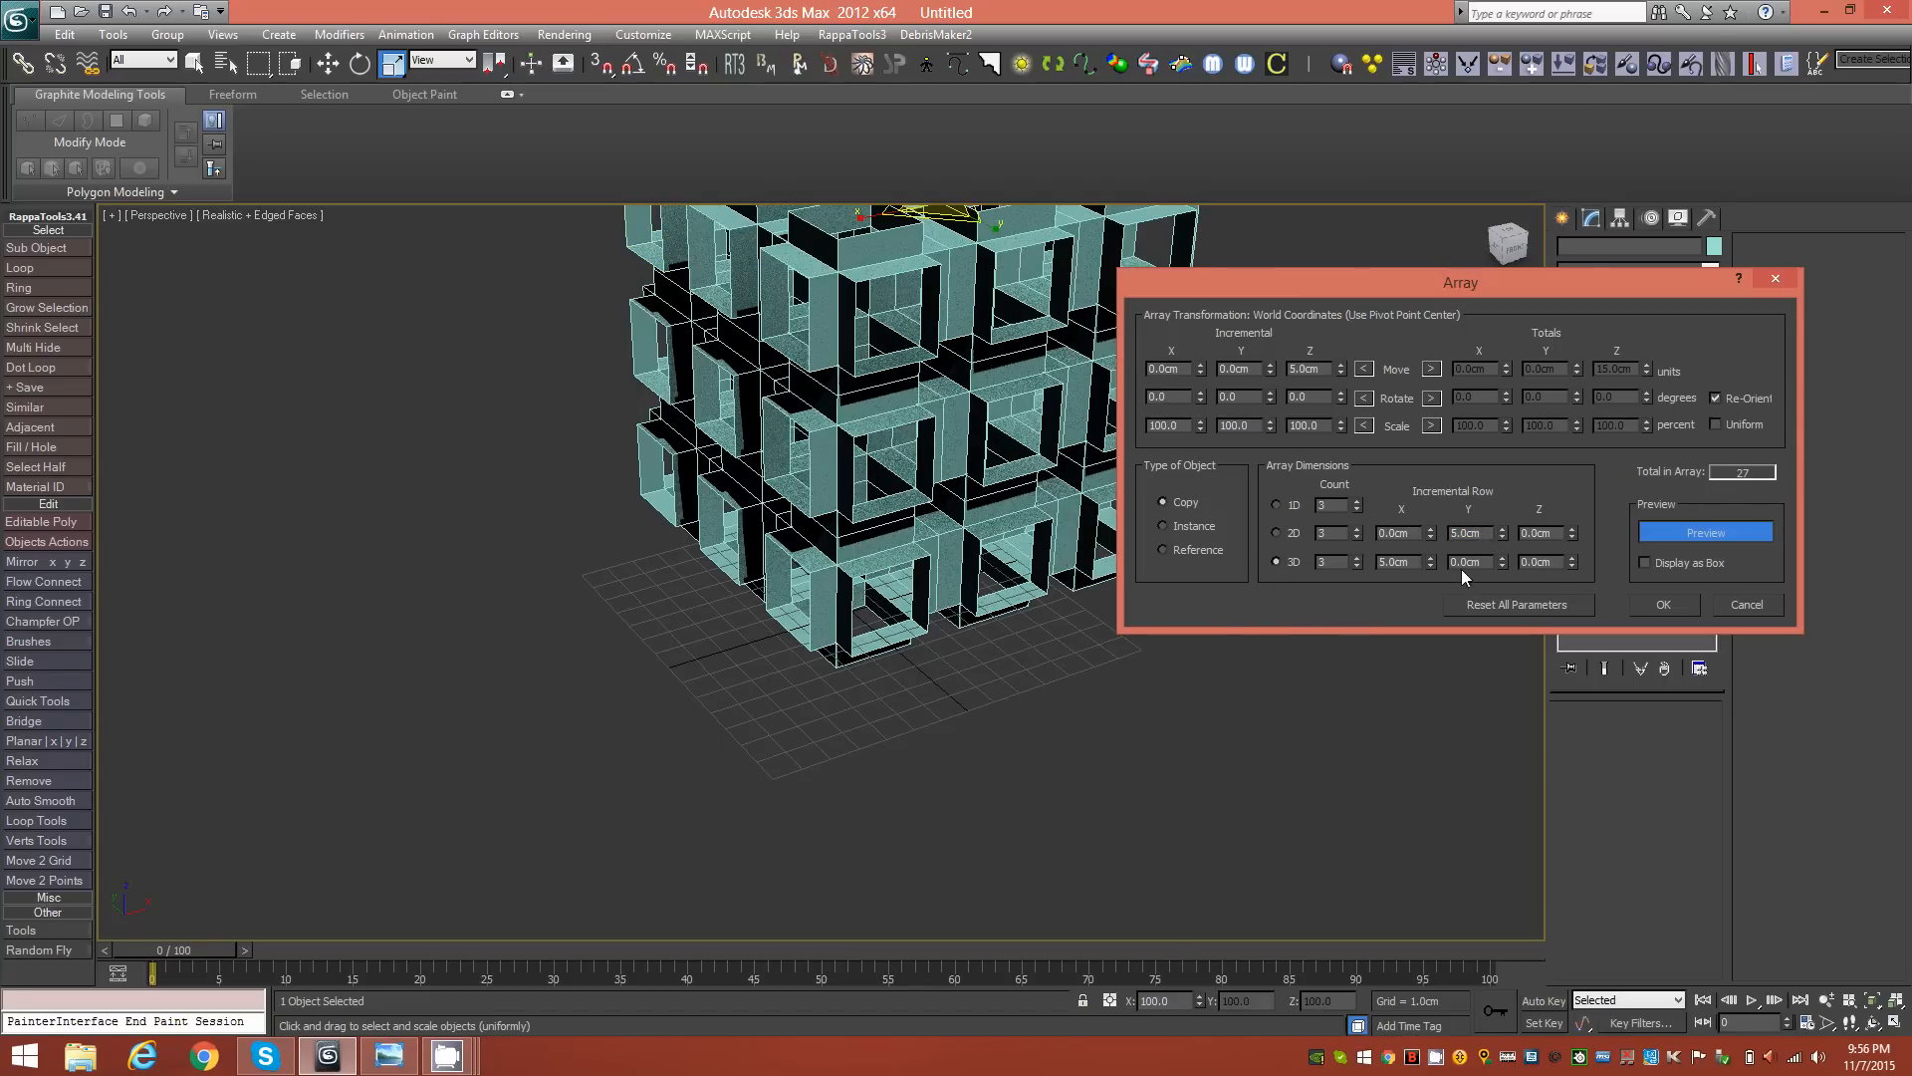
{"action": "double_click", "coordinate": [1406, 563]}
{"action": "left_click", "coordinate": [1323, 373]}
{"action": "left_click", "coordinate": [1492, 534]}
{"action": "left_click", "coordinate": [1406, 560]}
{"action": "left_click", "coordinate": [1661, 605]}
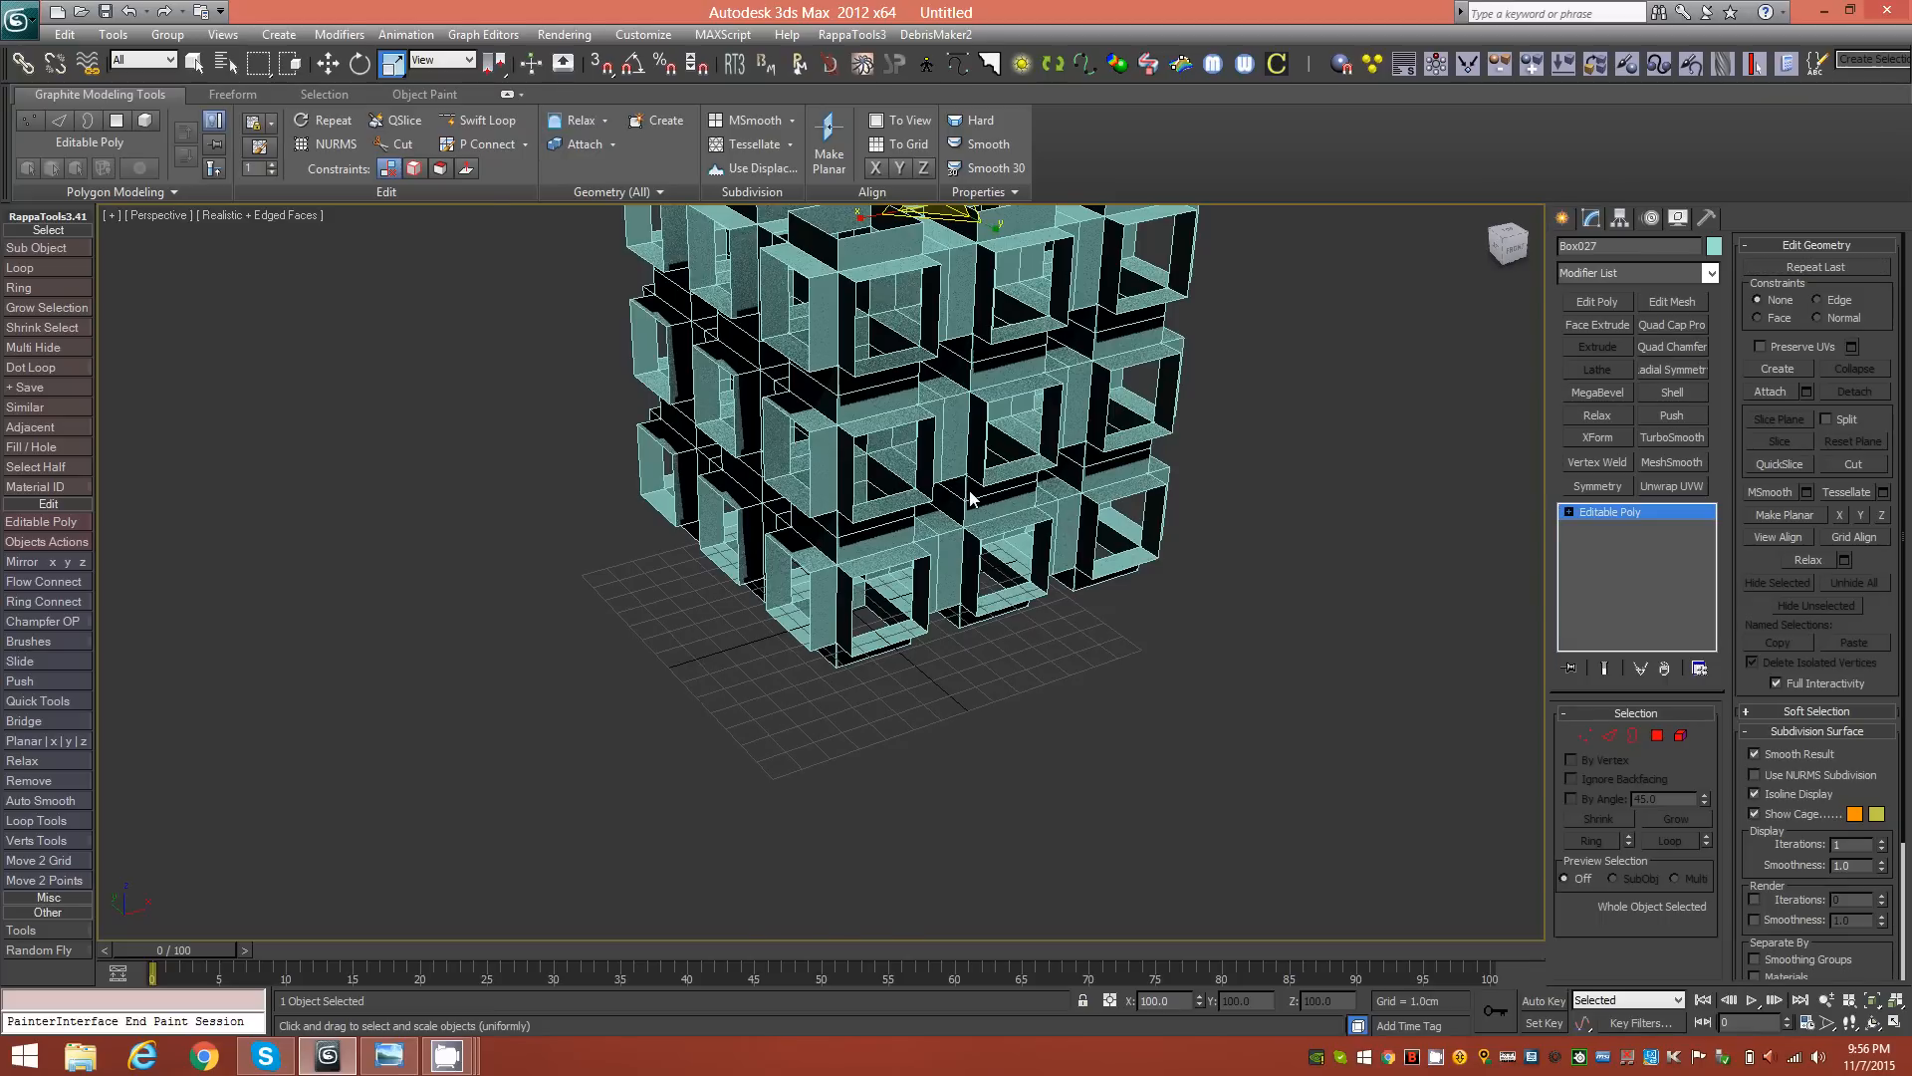
Step: Check that the arrayed modules are separate objects by selecting several of them one by one
{"action": "key", "text": "z"}
{"action": "middle_click_drag", "start_coordinate": [988, 504], "coordinate": [1251, 624], "text": "alt"}
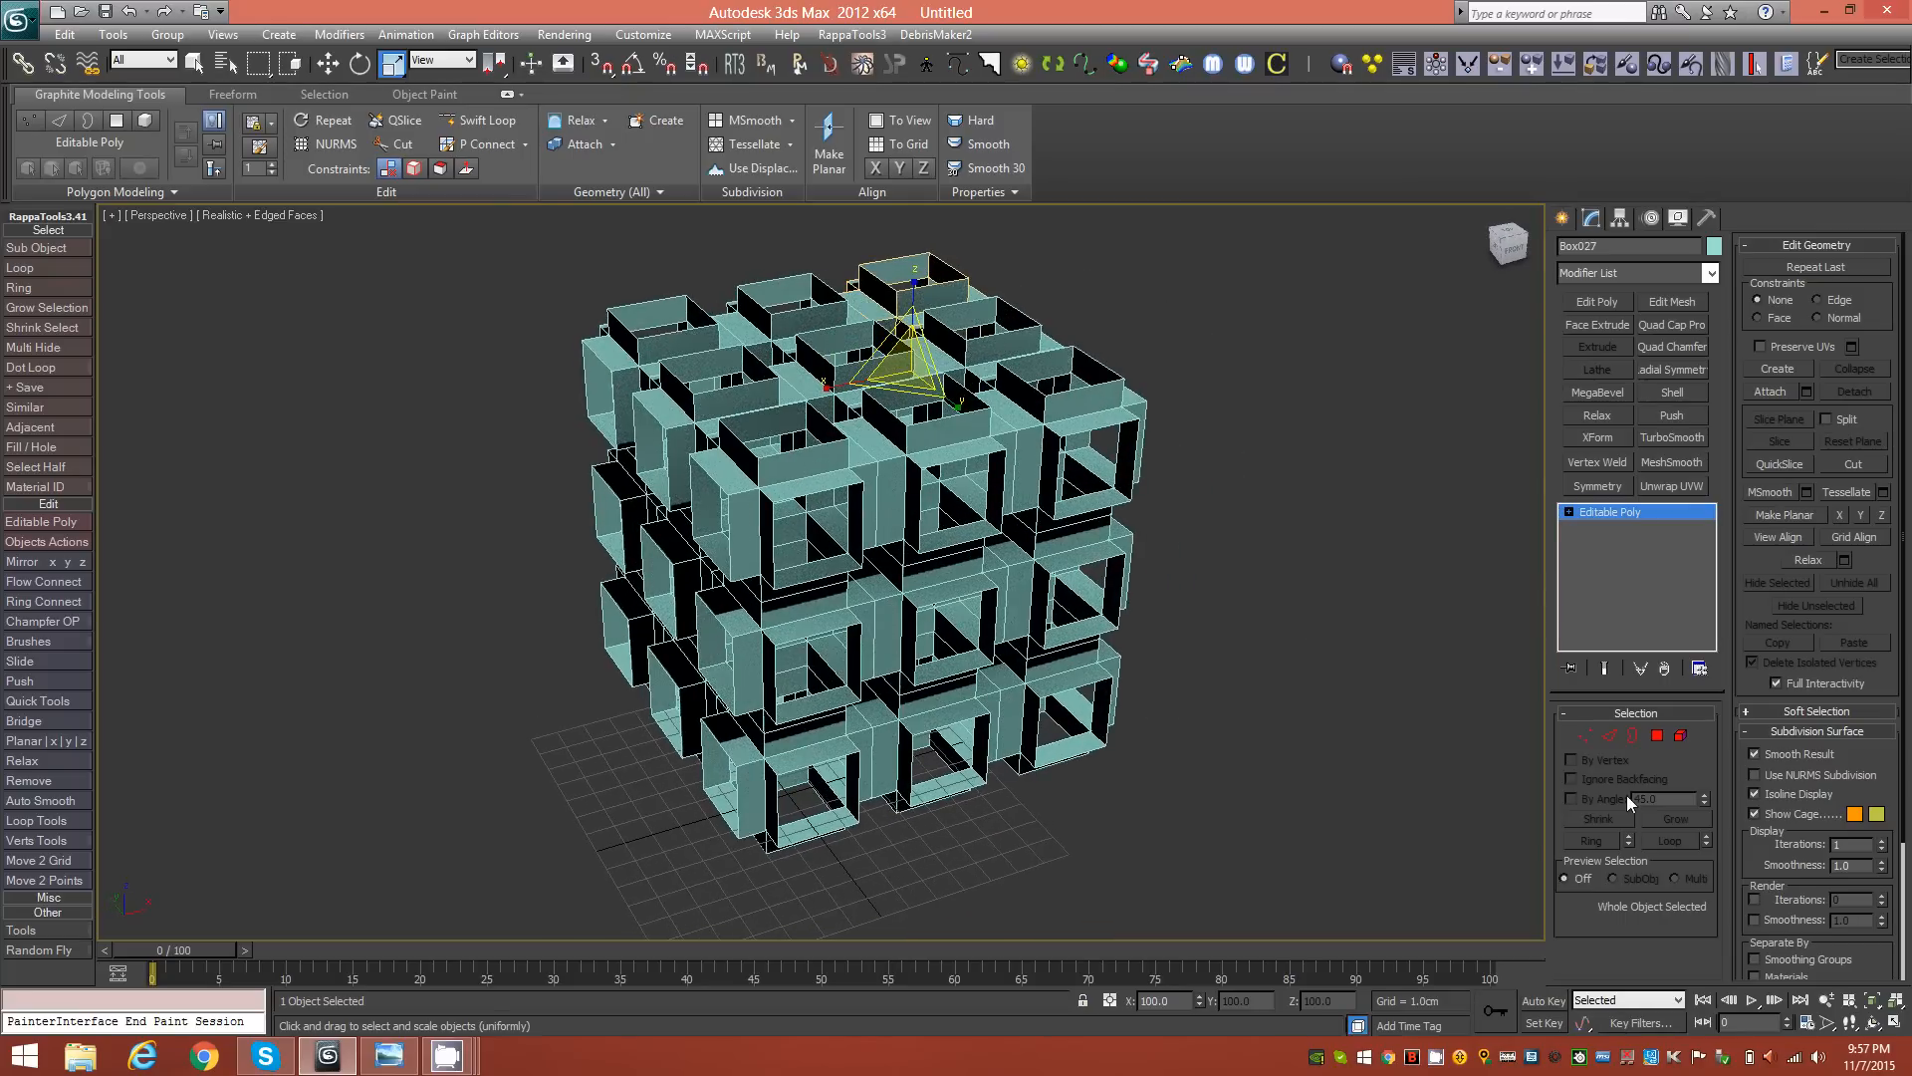
{"action": "left_click", "coordinate": [1095, 430]}
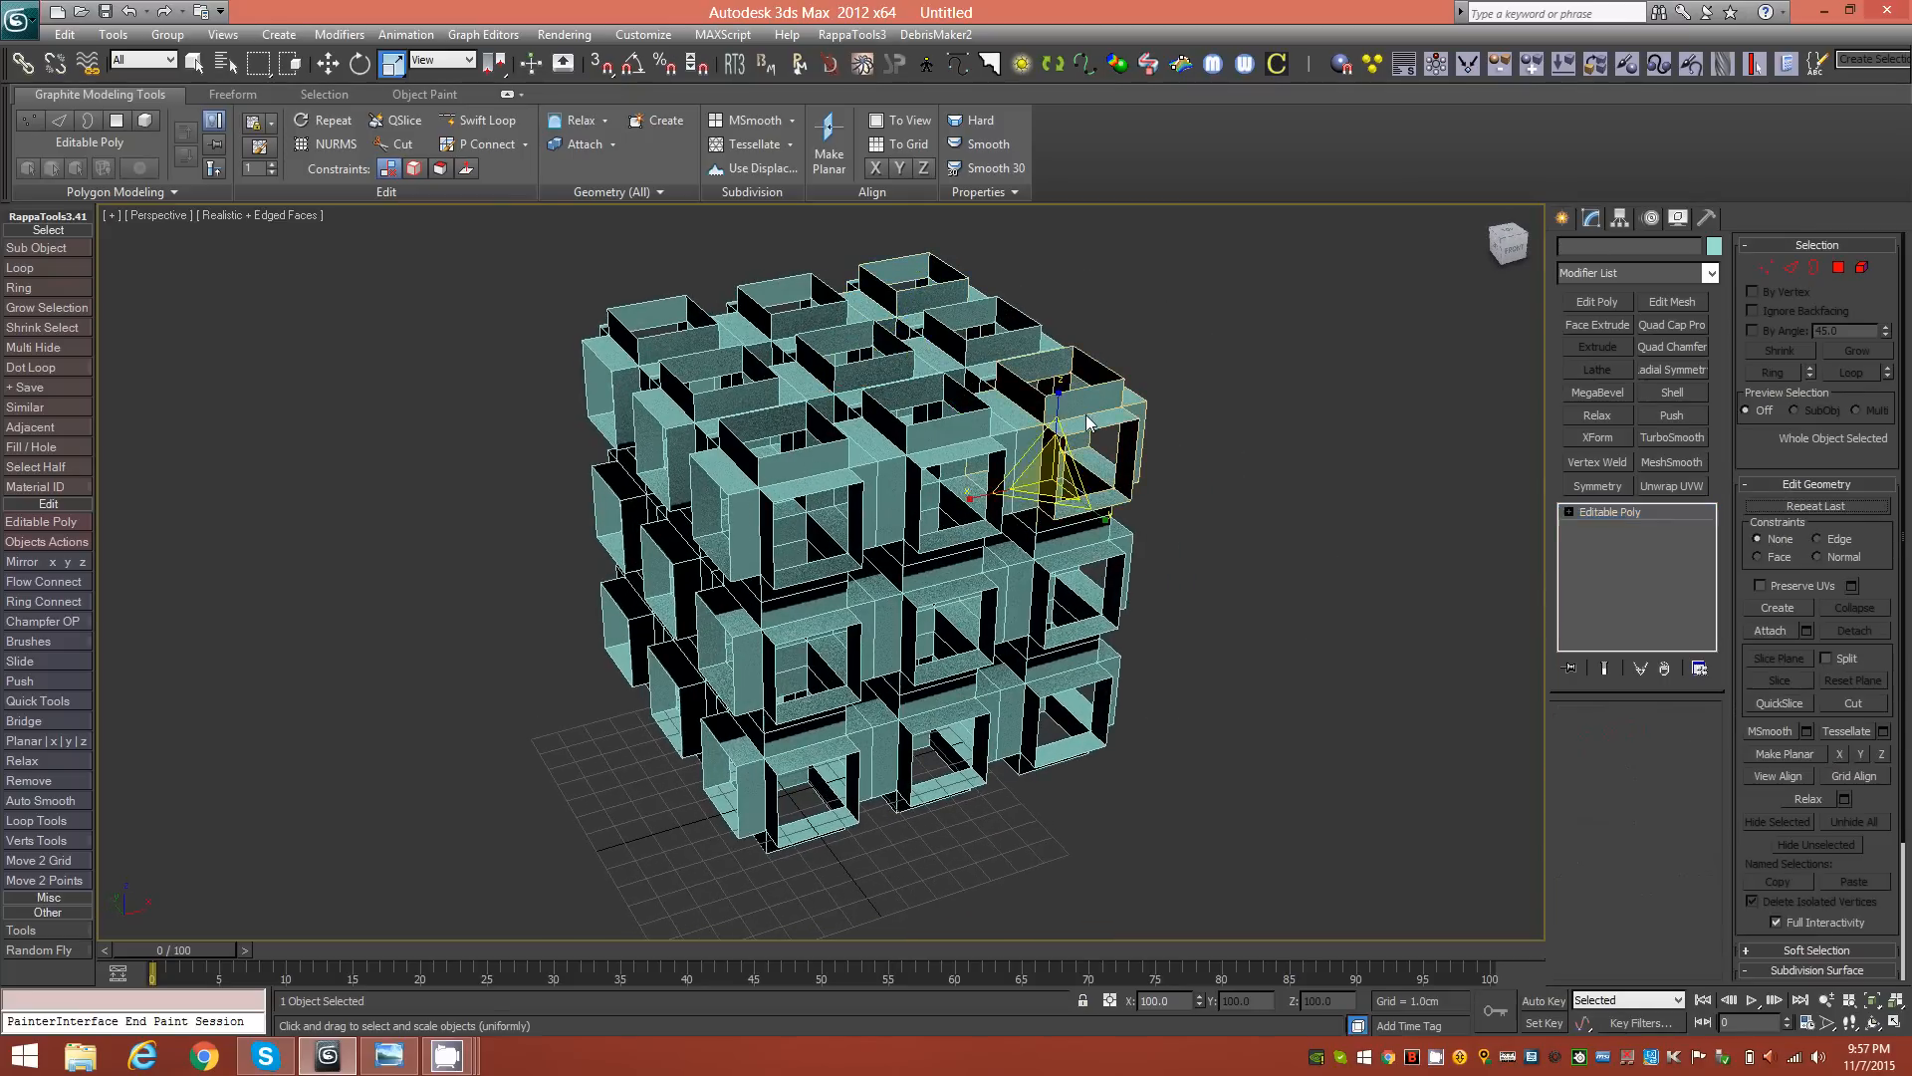
{"action": "left_click", "coordinate": [954, 464]}
{"action": "left_click", "coordinate": [776, 508]}
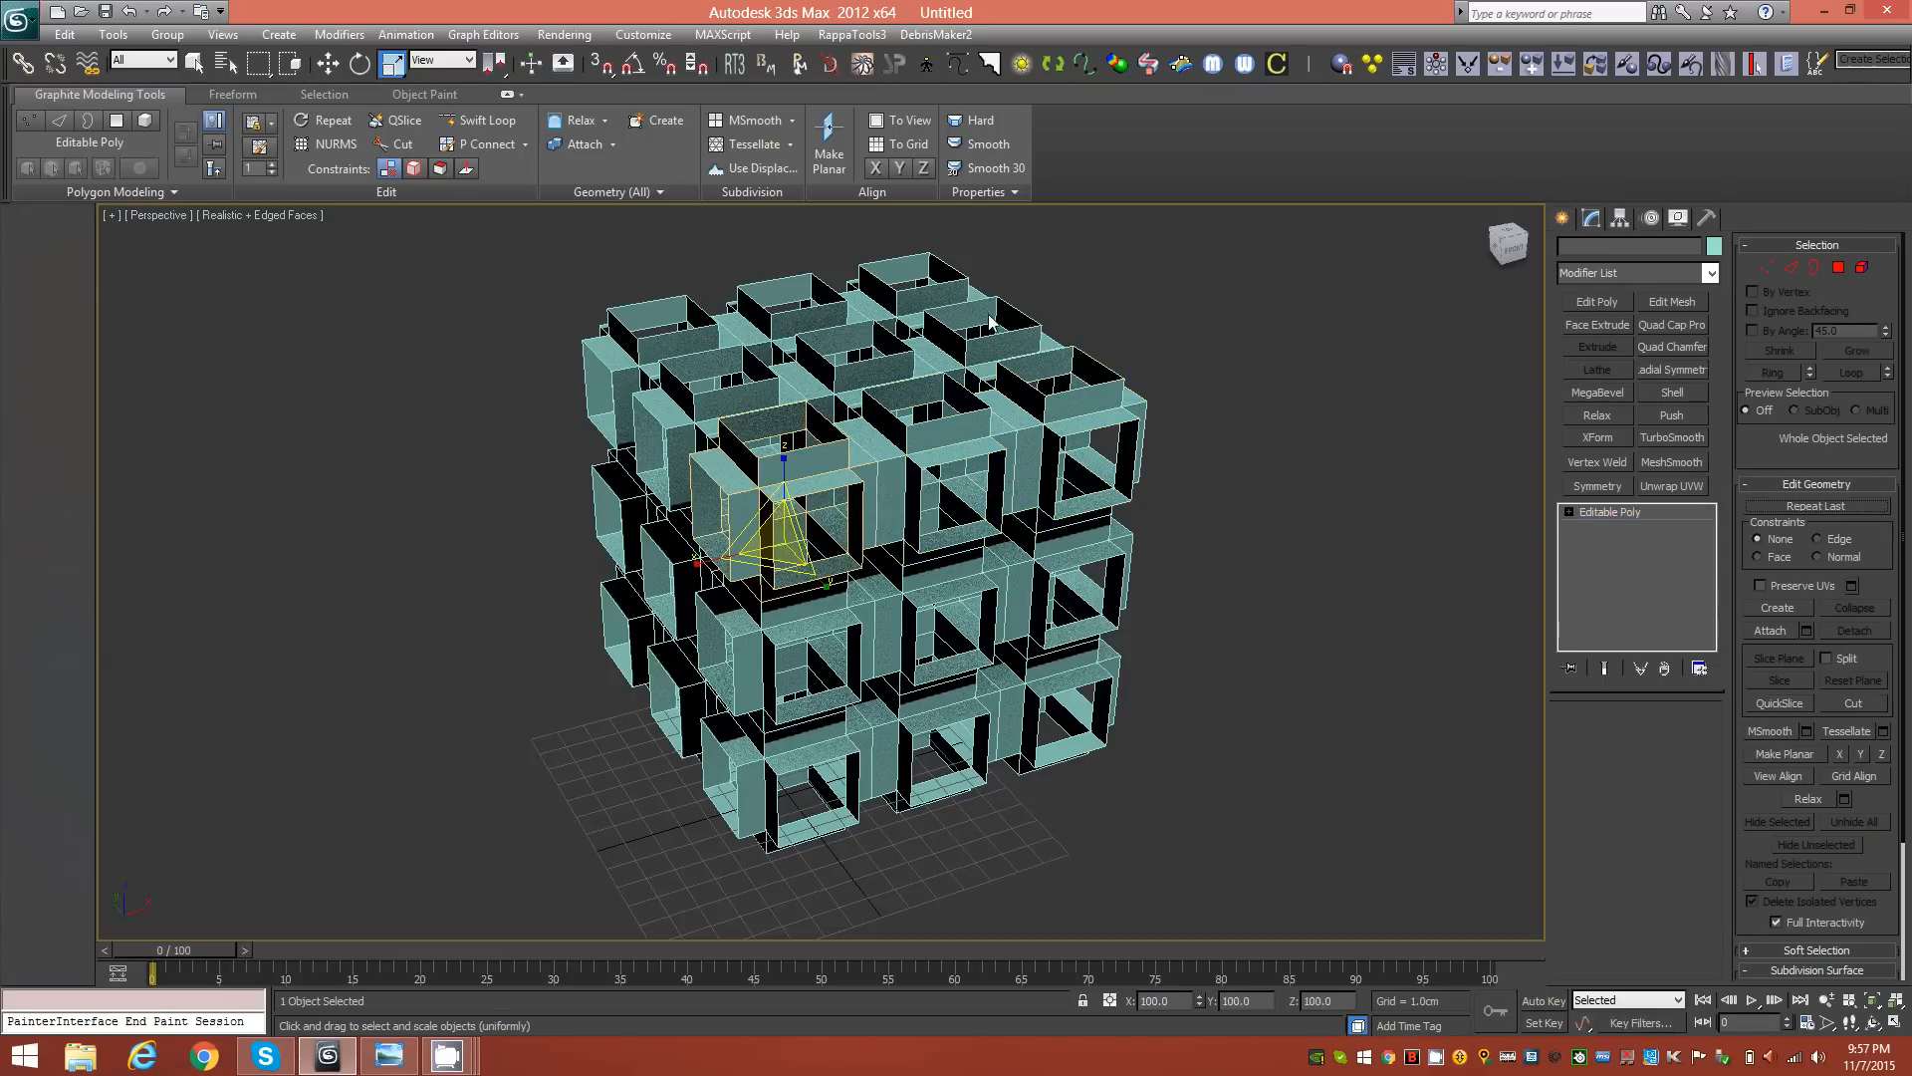
Step: Attach Box001 through Box026 to the rear corner module of the top layer
{"action": "left_click", "coordinate": [926, 269]}
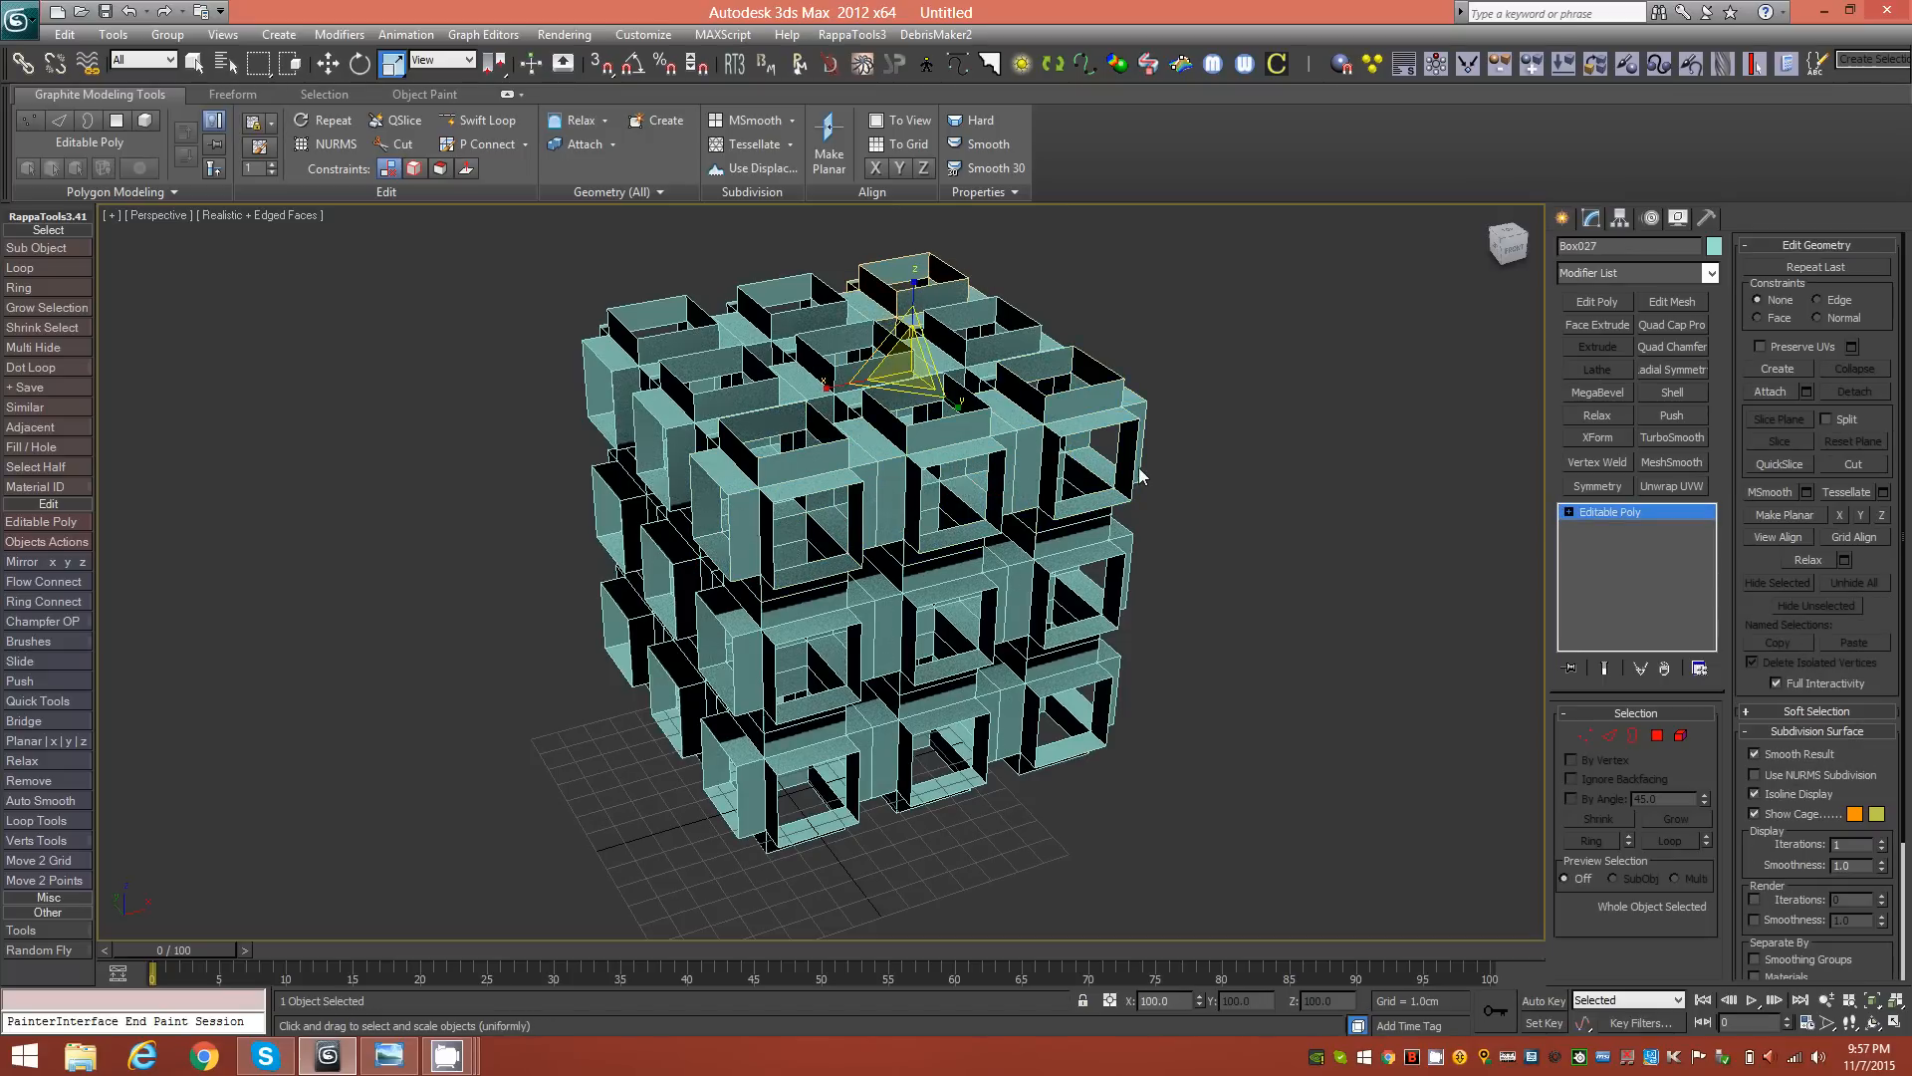
{"action": "left_click", "coordinate": [1806, 394]}
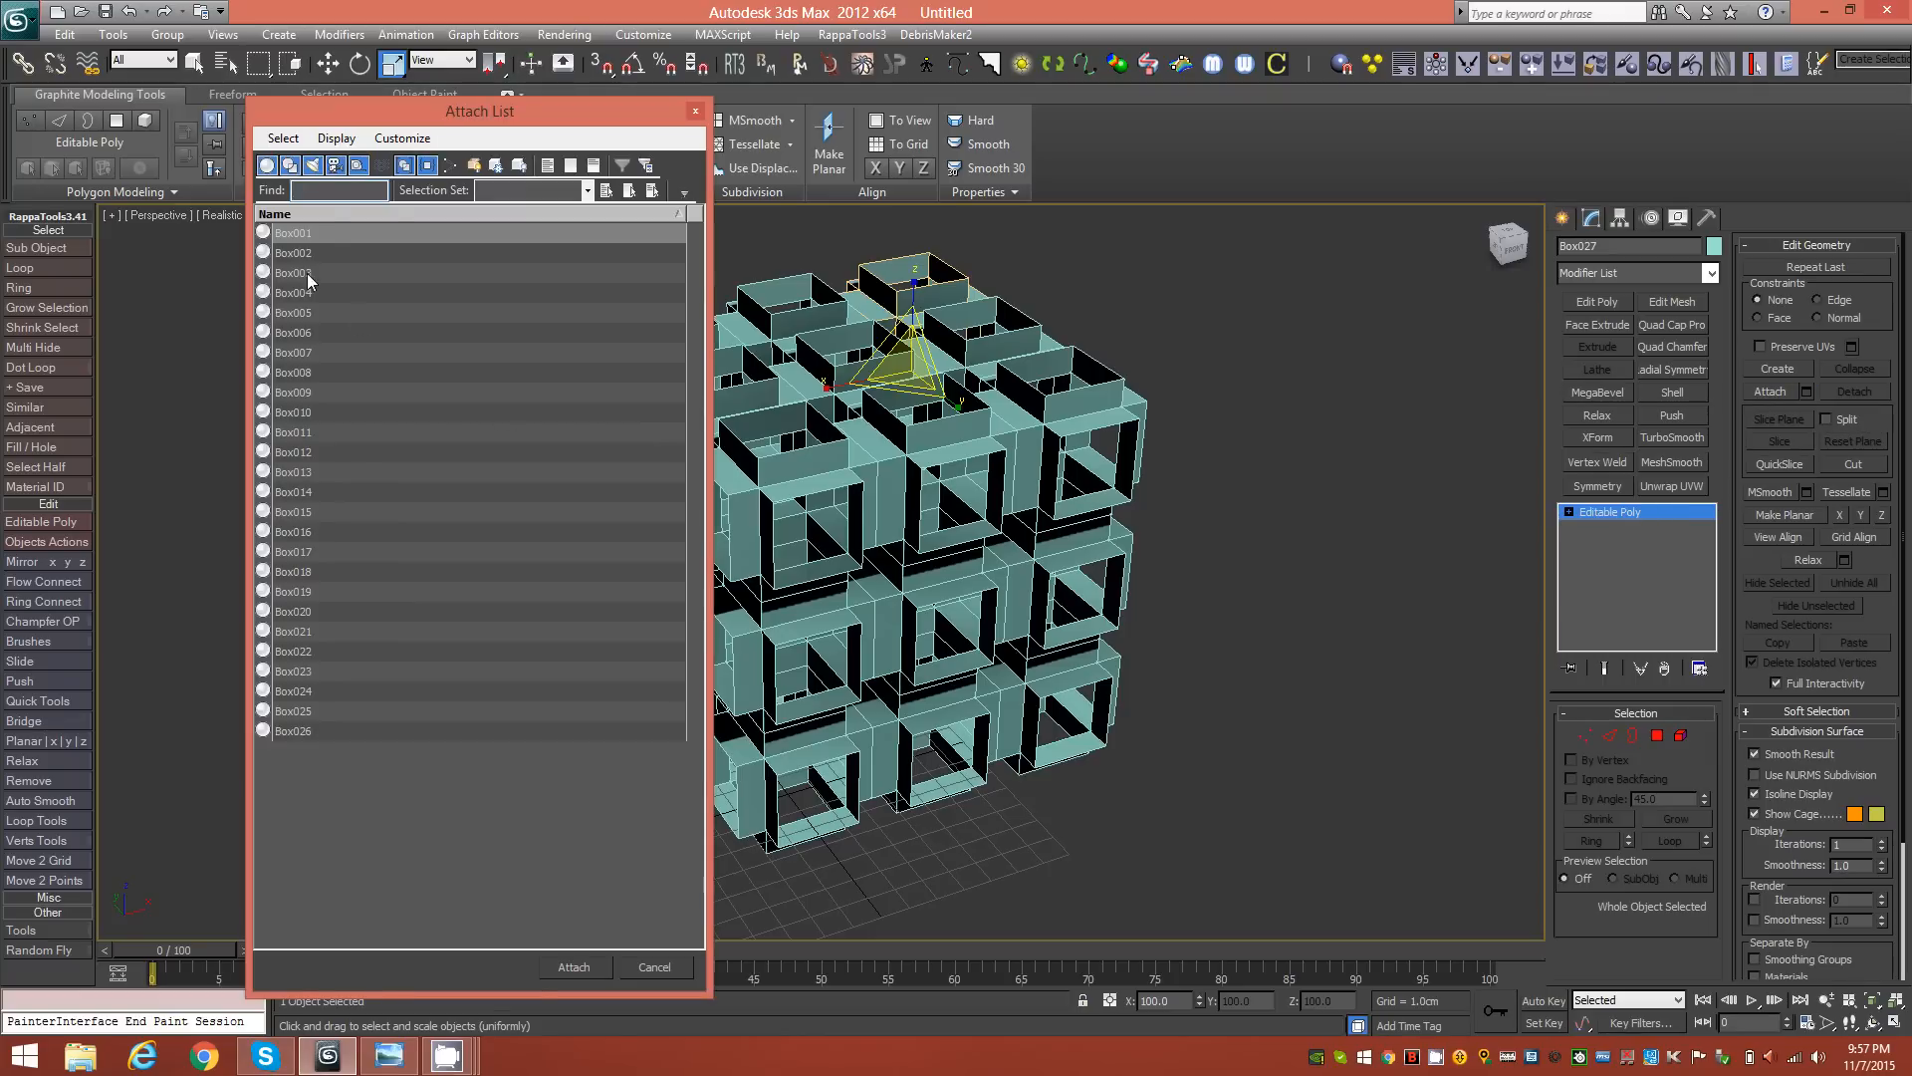
{"action": "left_click_drag", "start_coordinate": [330, 242], "coordinate": [309, 768]}
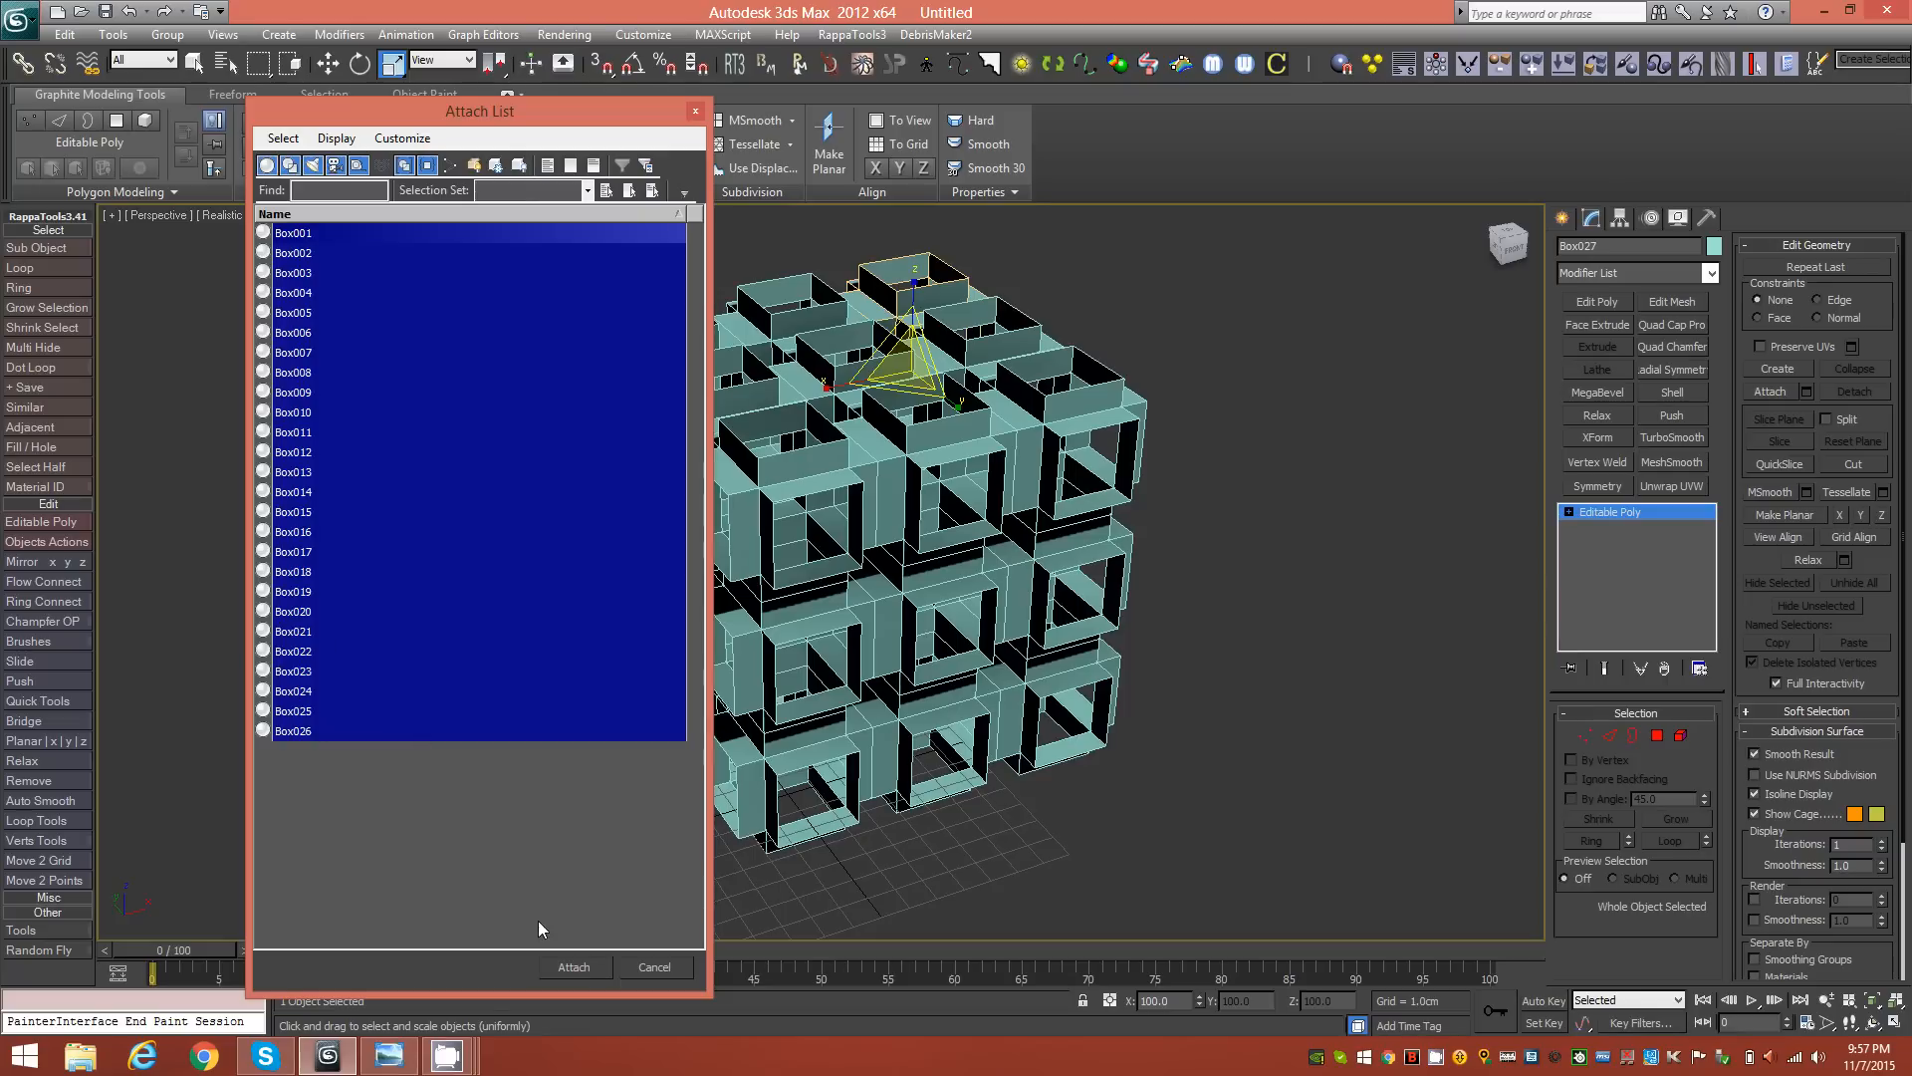
{"action": "left_click", "coordinate": [575, 967]}
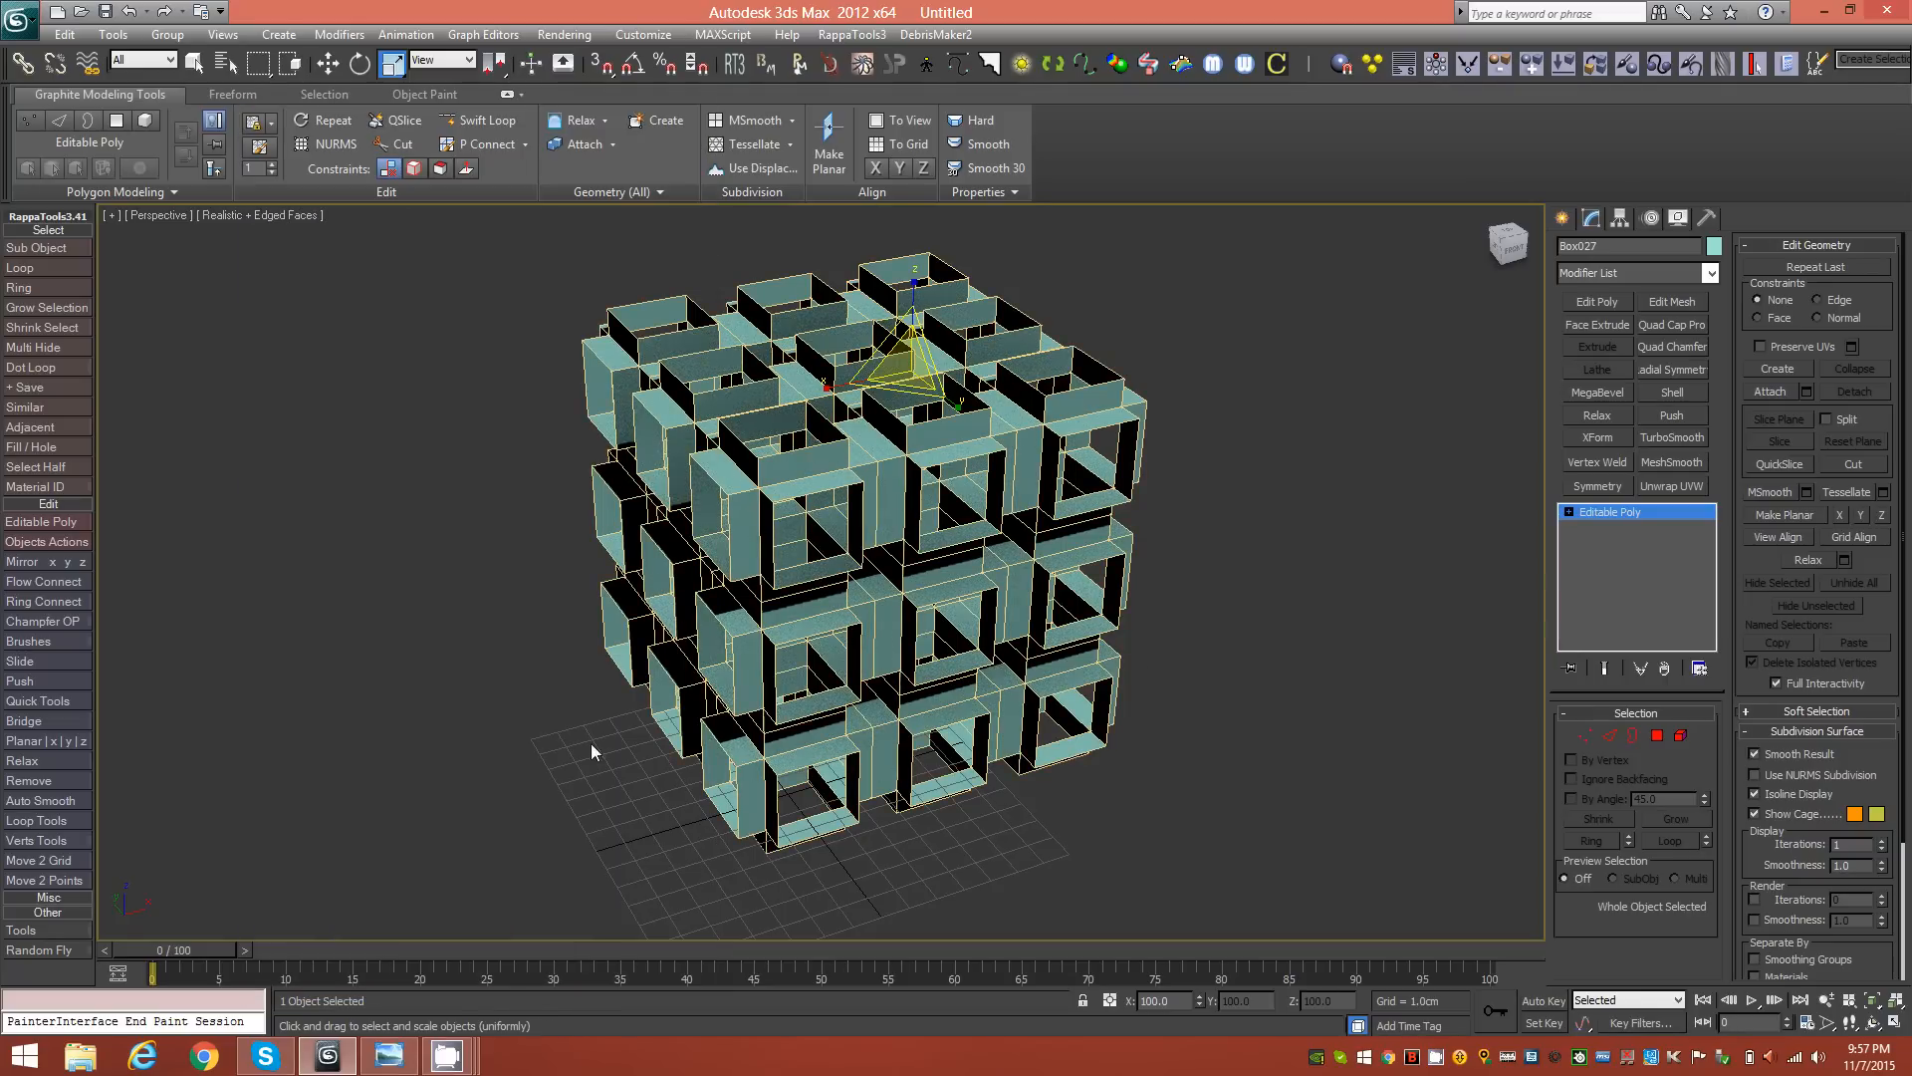
Step: Examine the attached object's modules by picking several of them at Element level, and leave element editing
{"action": "middle_click_drag", "start_coordinate": [838, 598], "coordinate": [878, 578], "text": "alt"}
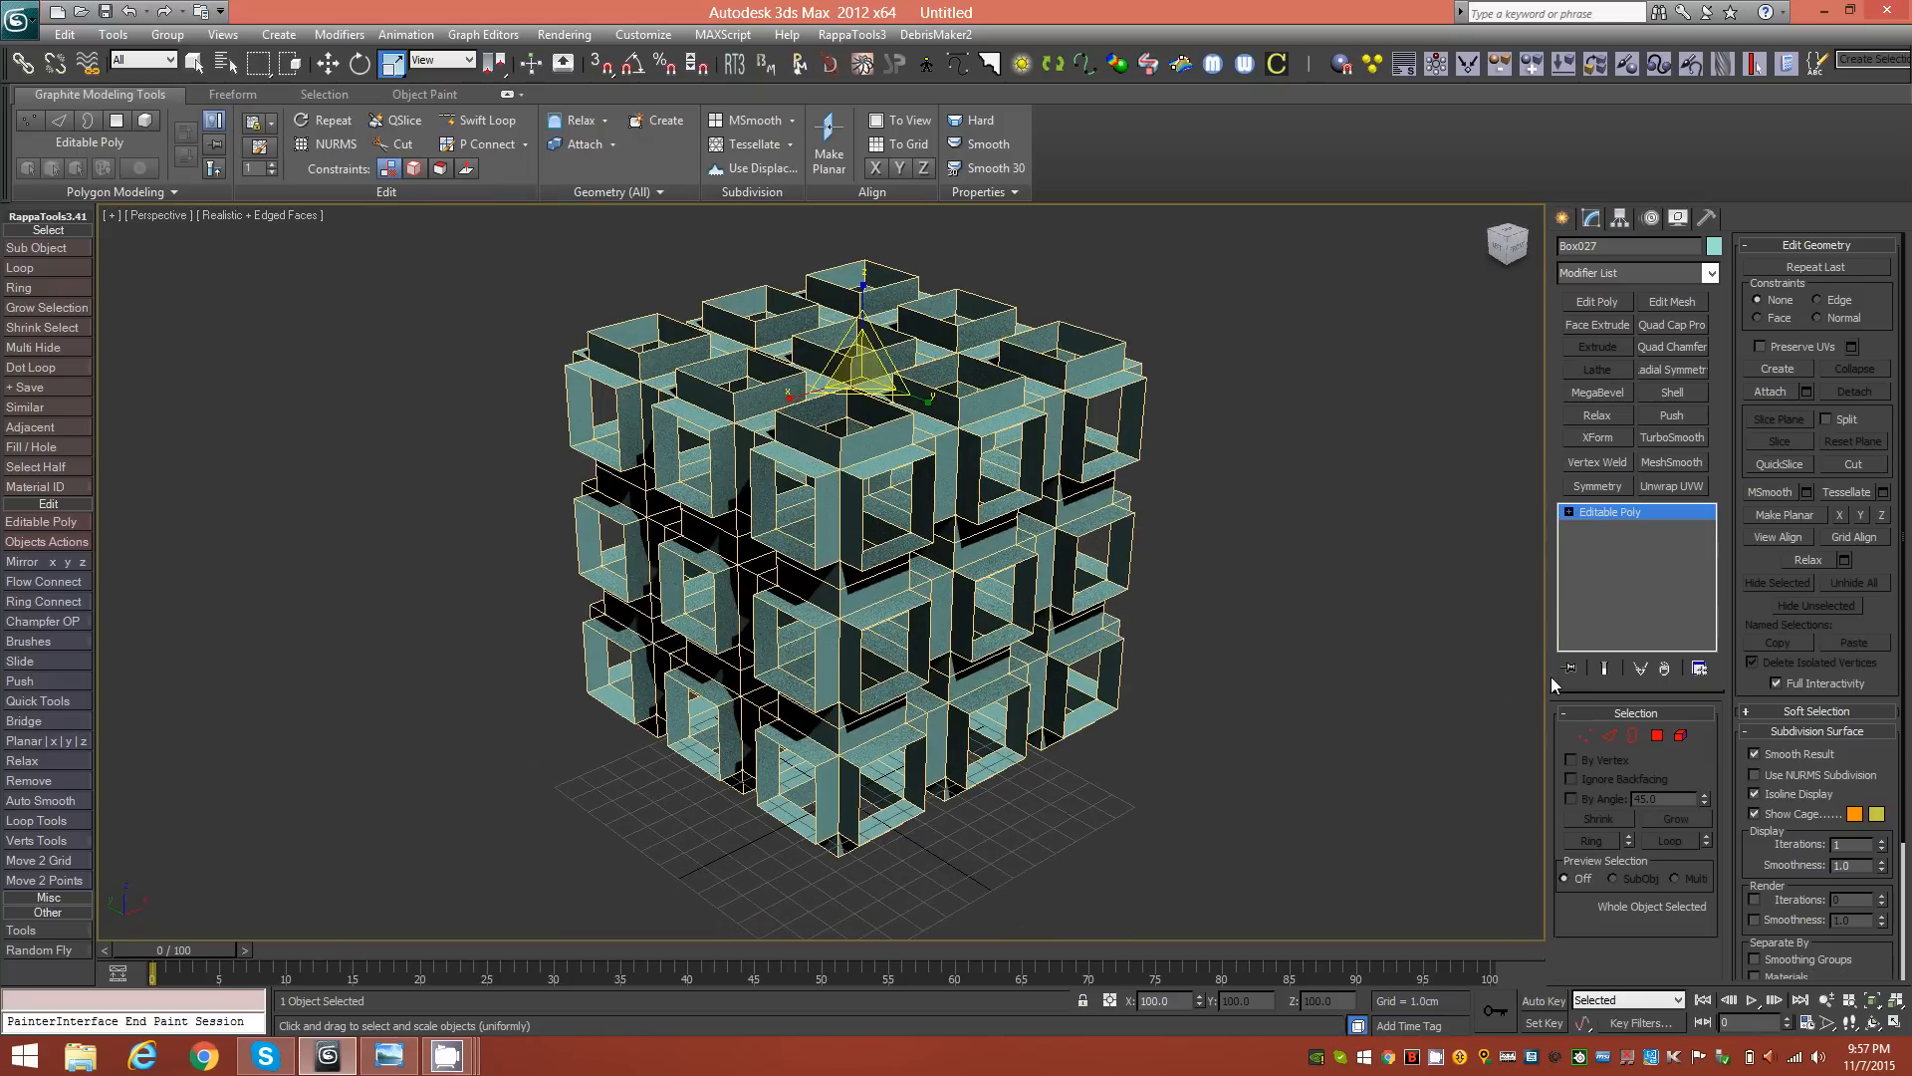
{"action": "left_click", "coordinate": [1679, 737]}
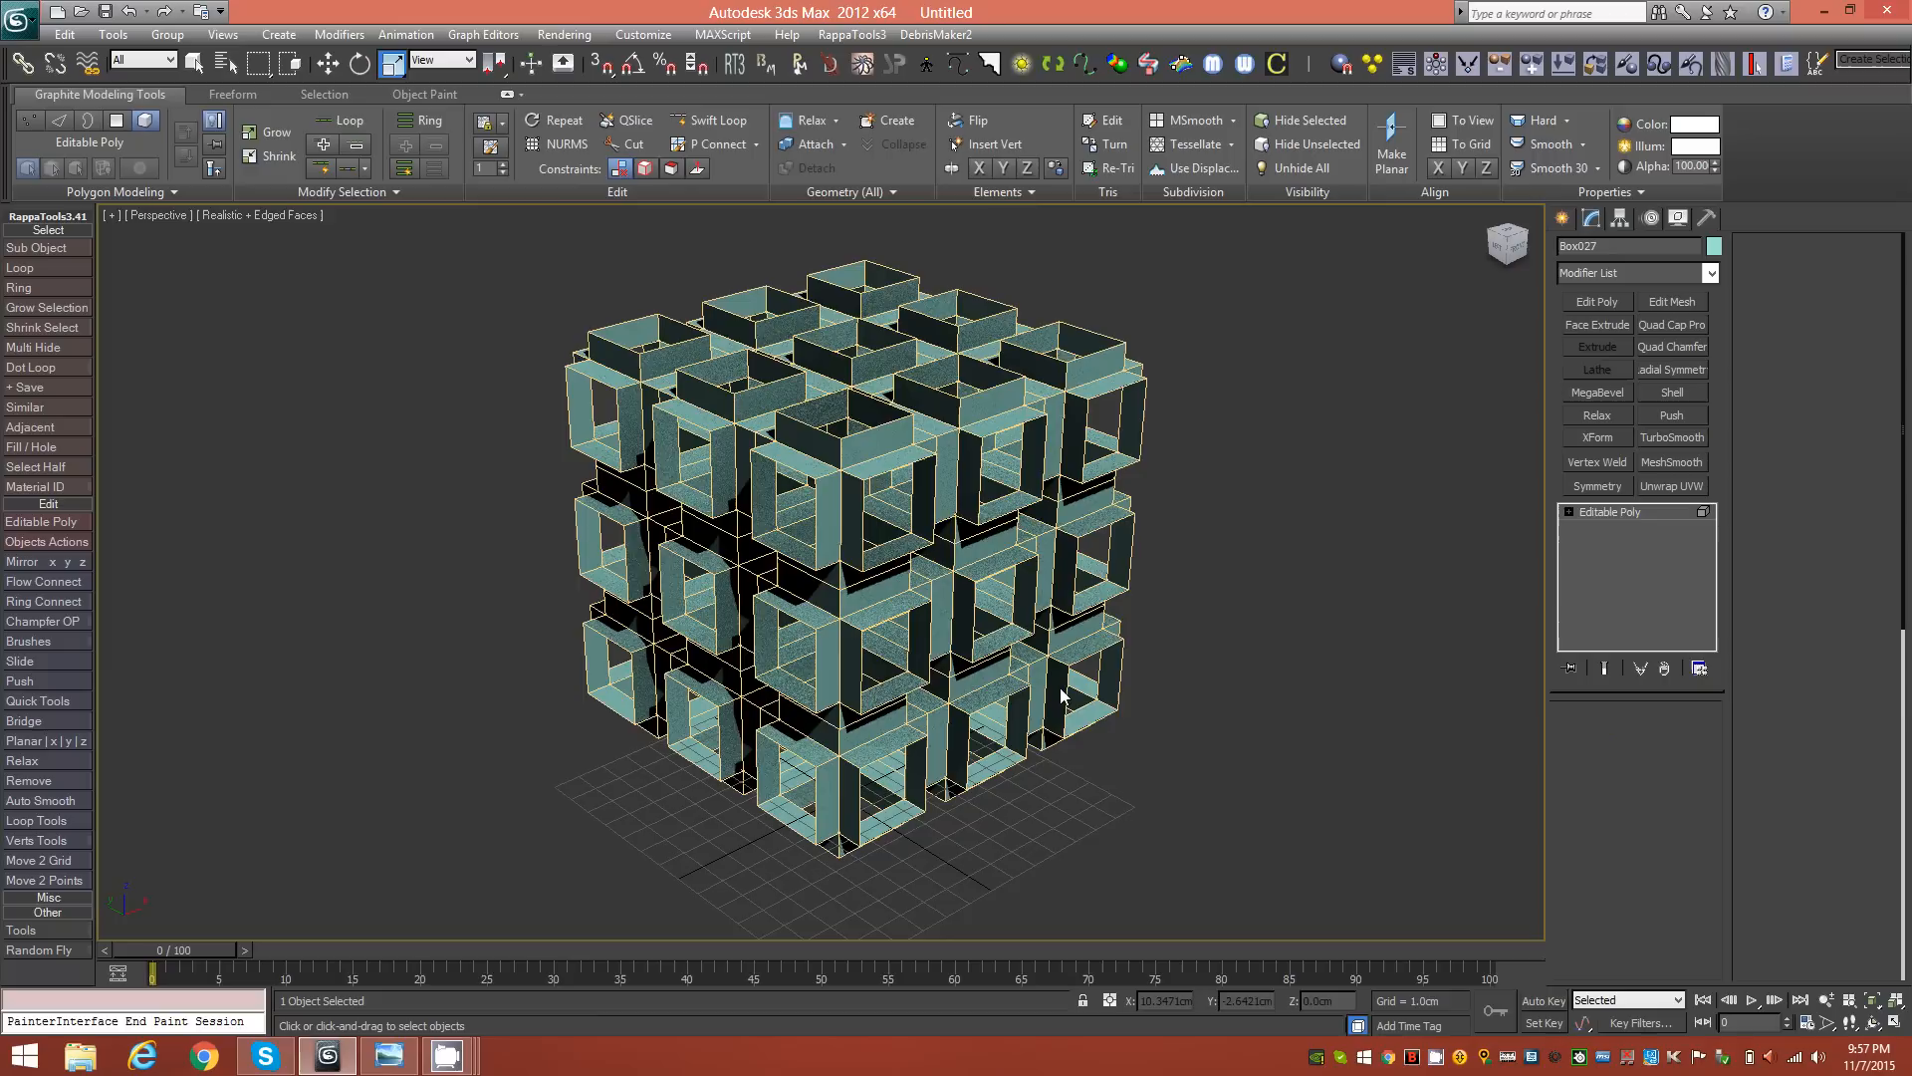
{"action": "left_click", "coordinate": [831, 488]}
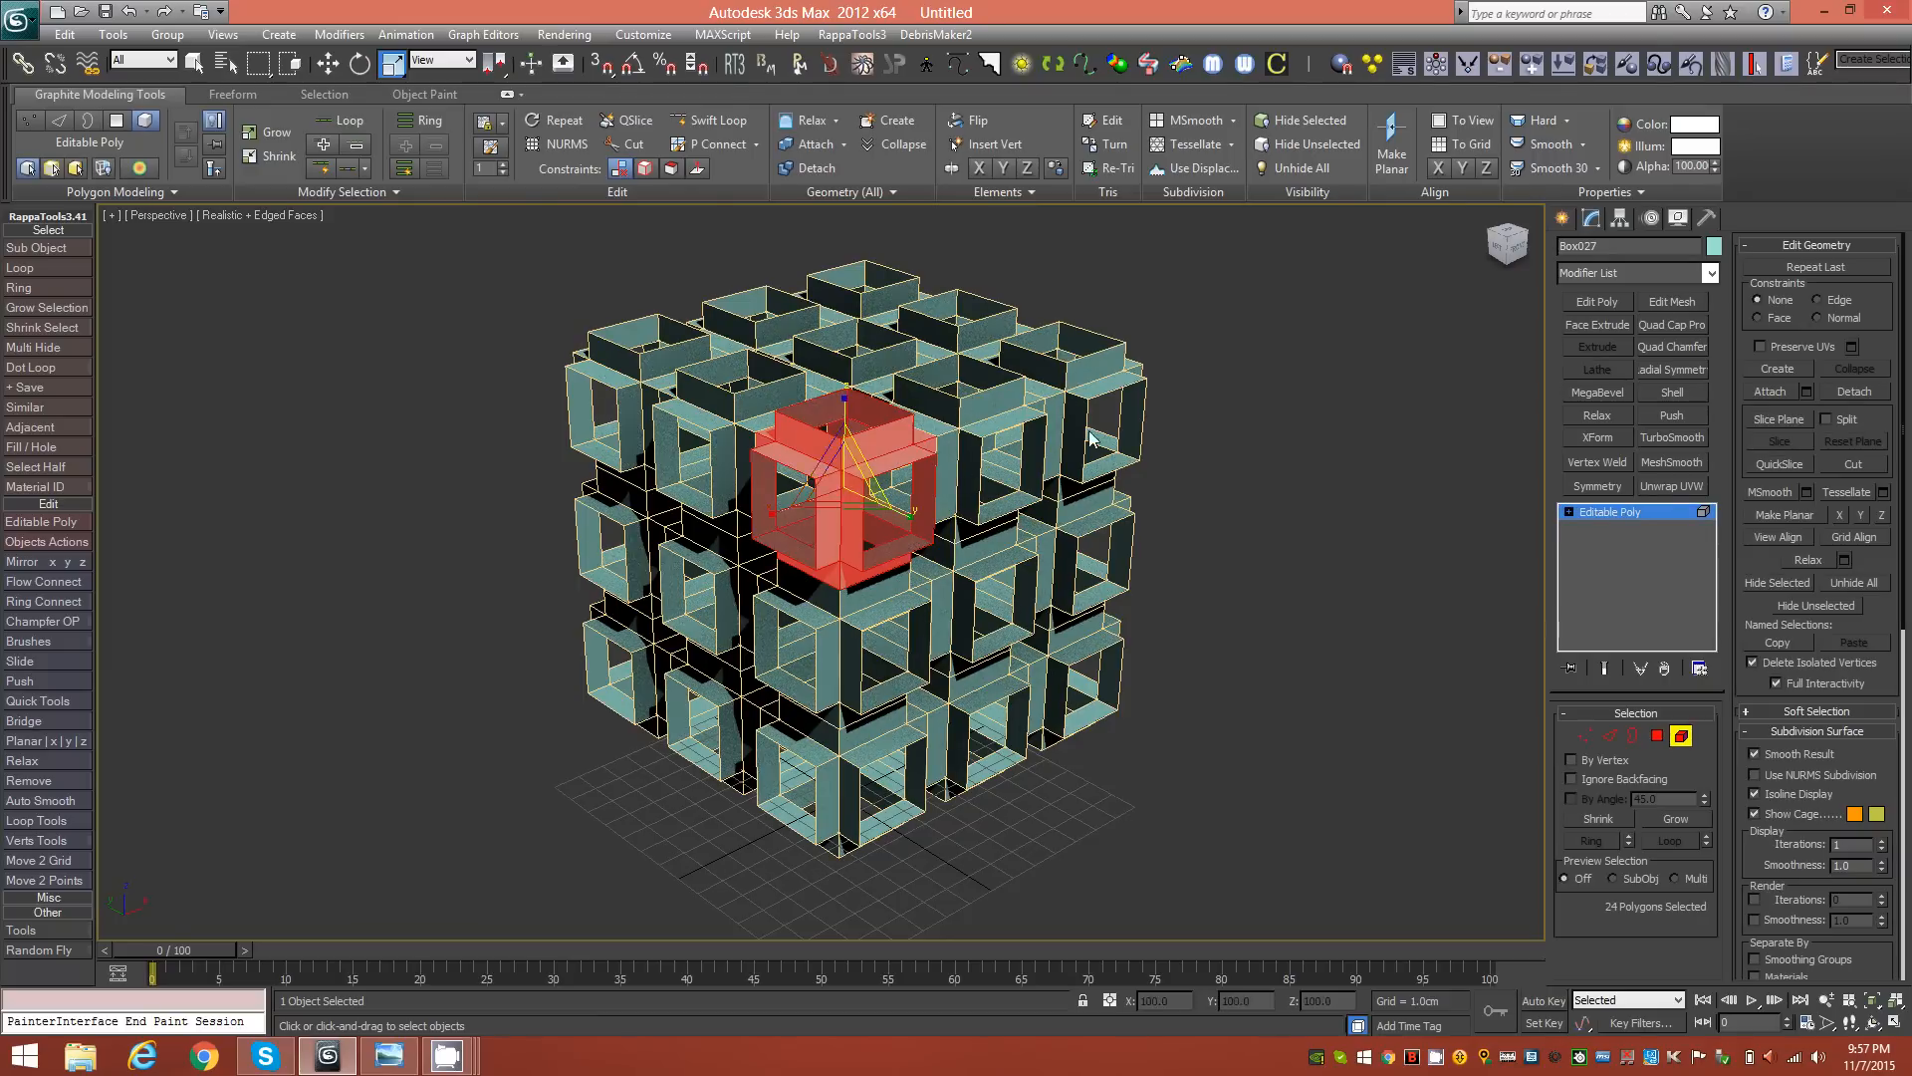
{"action": "left_click", "coordinate": [980, 419]}
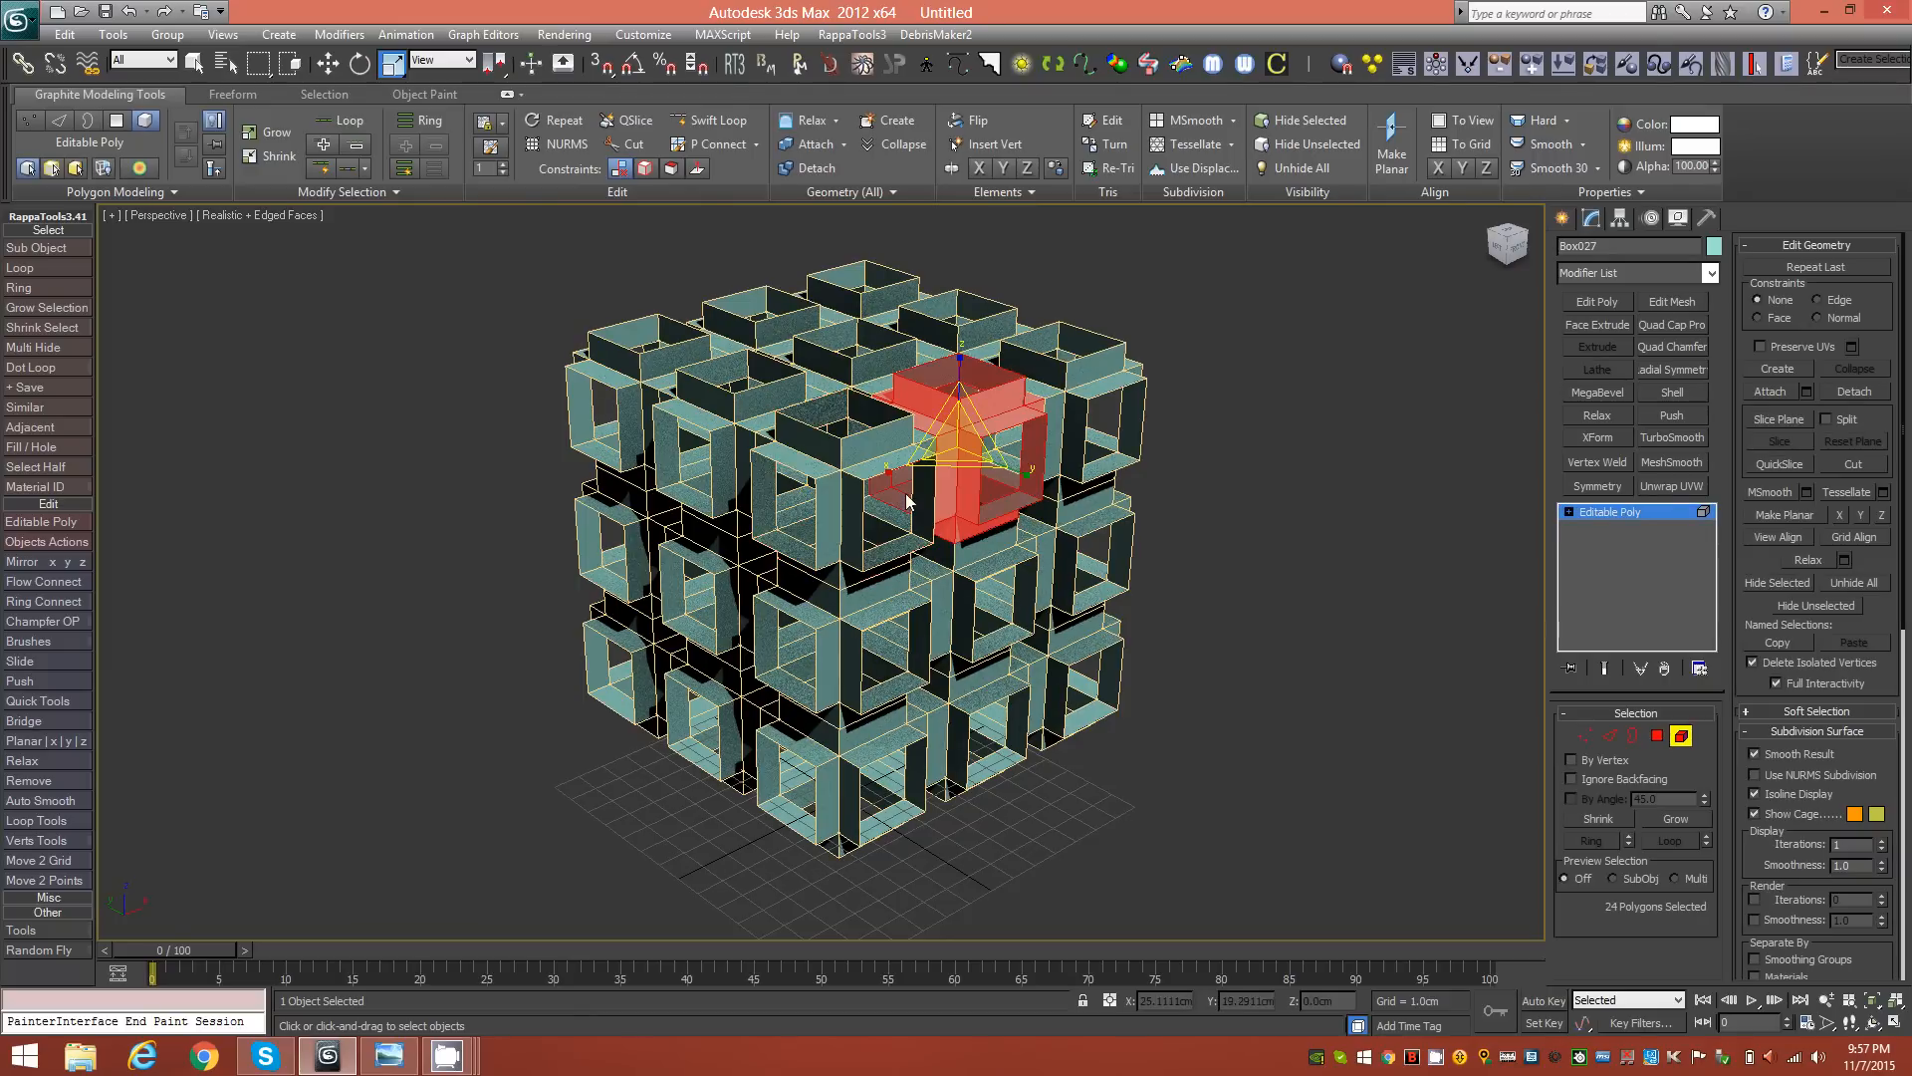
{"action": "left_click", "coordinate": [841, 361]}
{"action": "left_click", "coordinate": [715, 429]}
{"action": "left_click", "coordinate": [649, 403]}
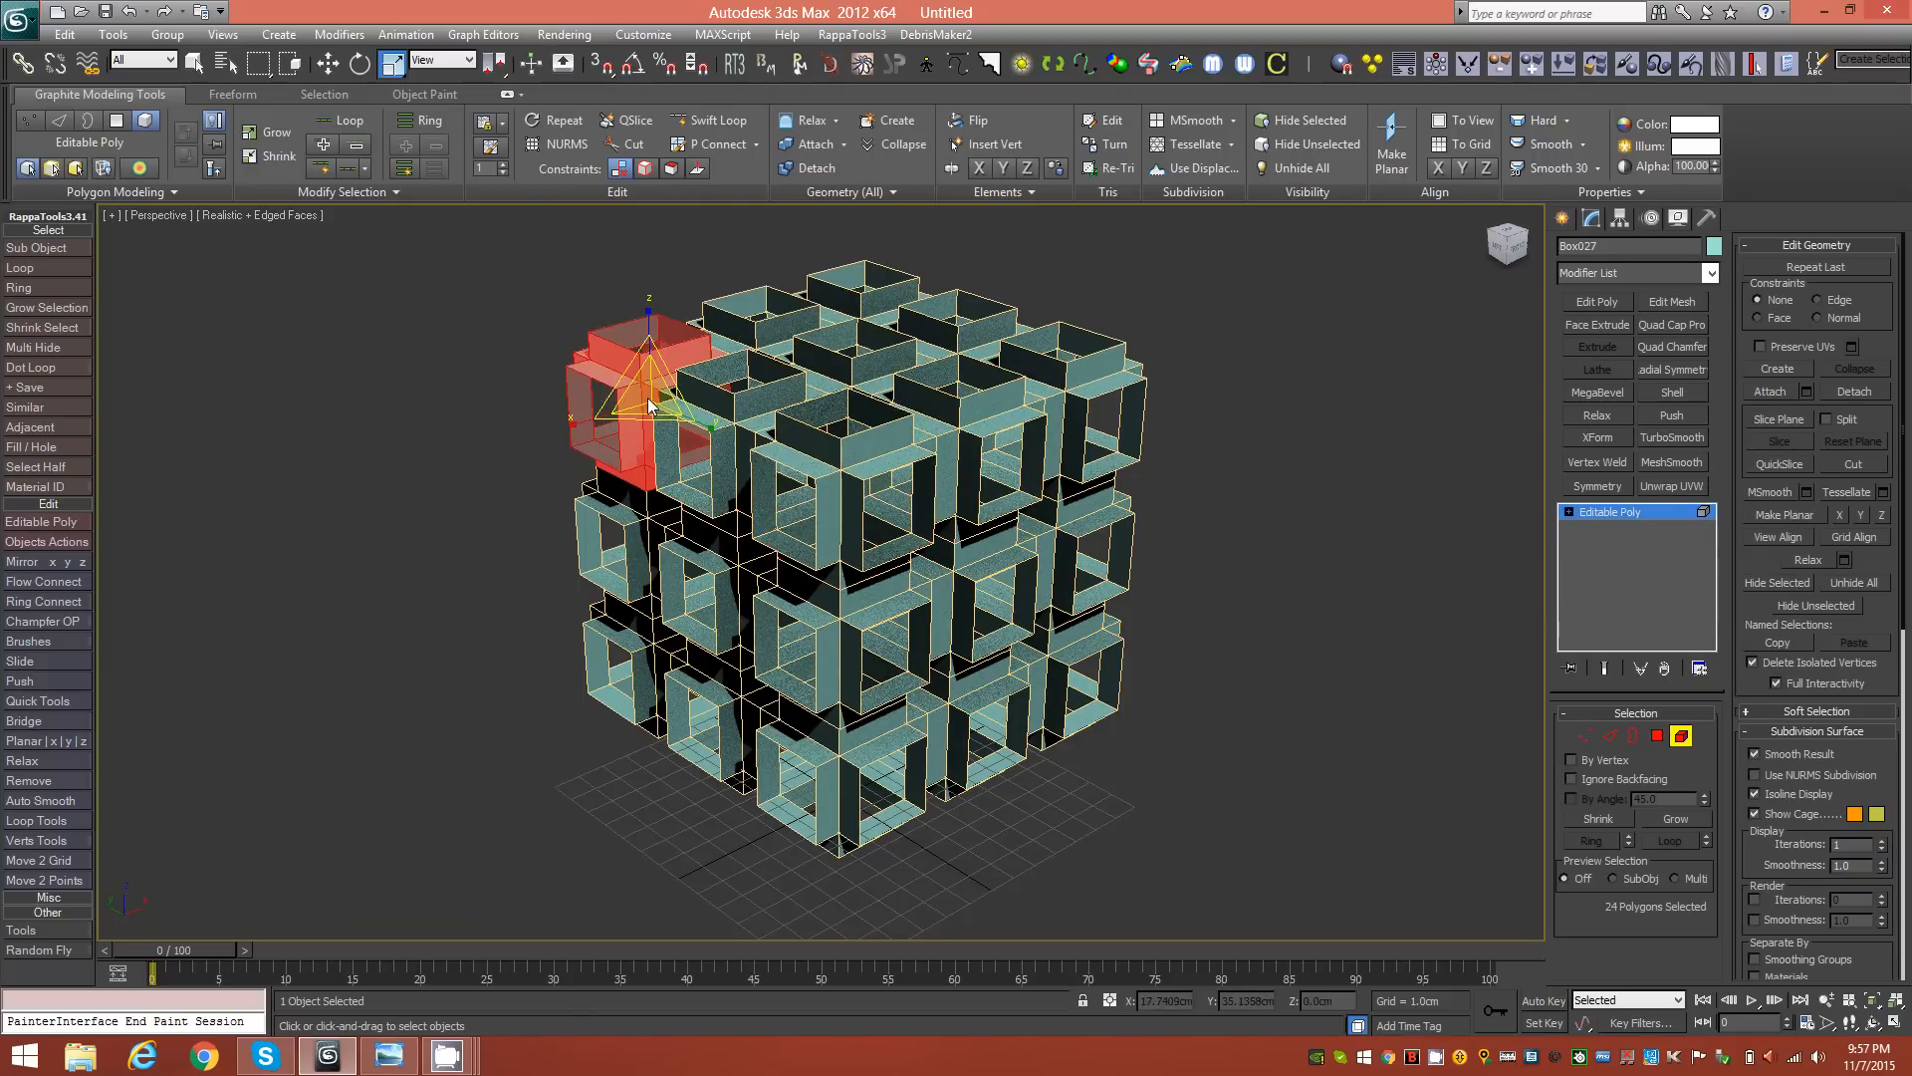
{"action": "left_click", "coordinate": [845, 303]}
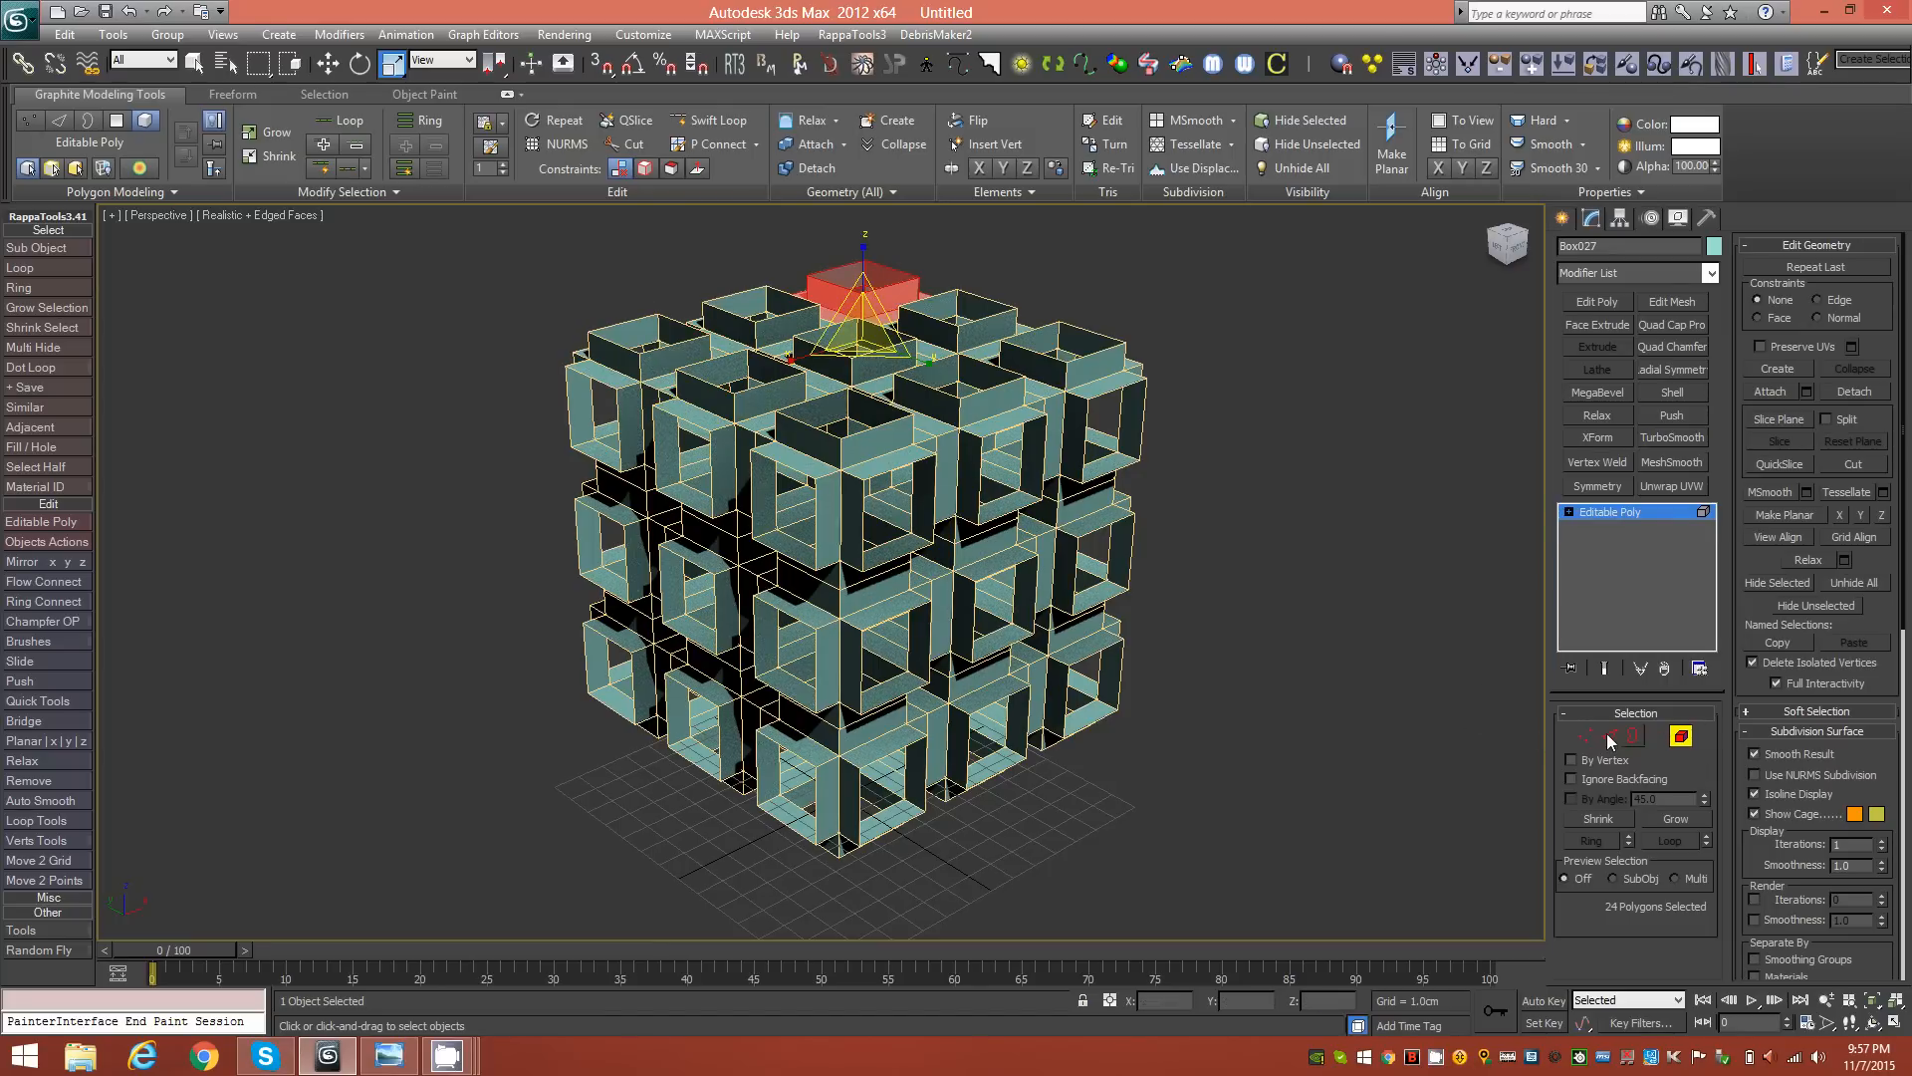
{"action": "left_click", "coordinate": [1406, 739]}
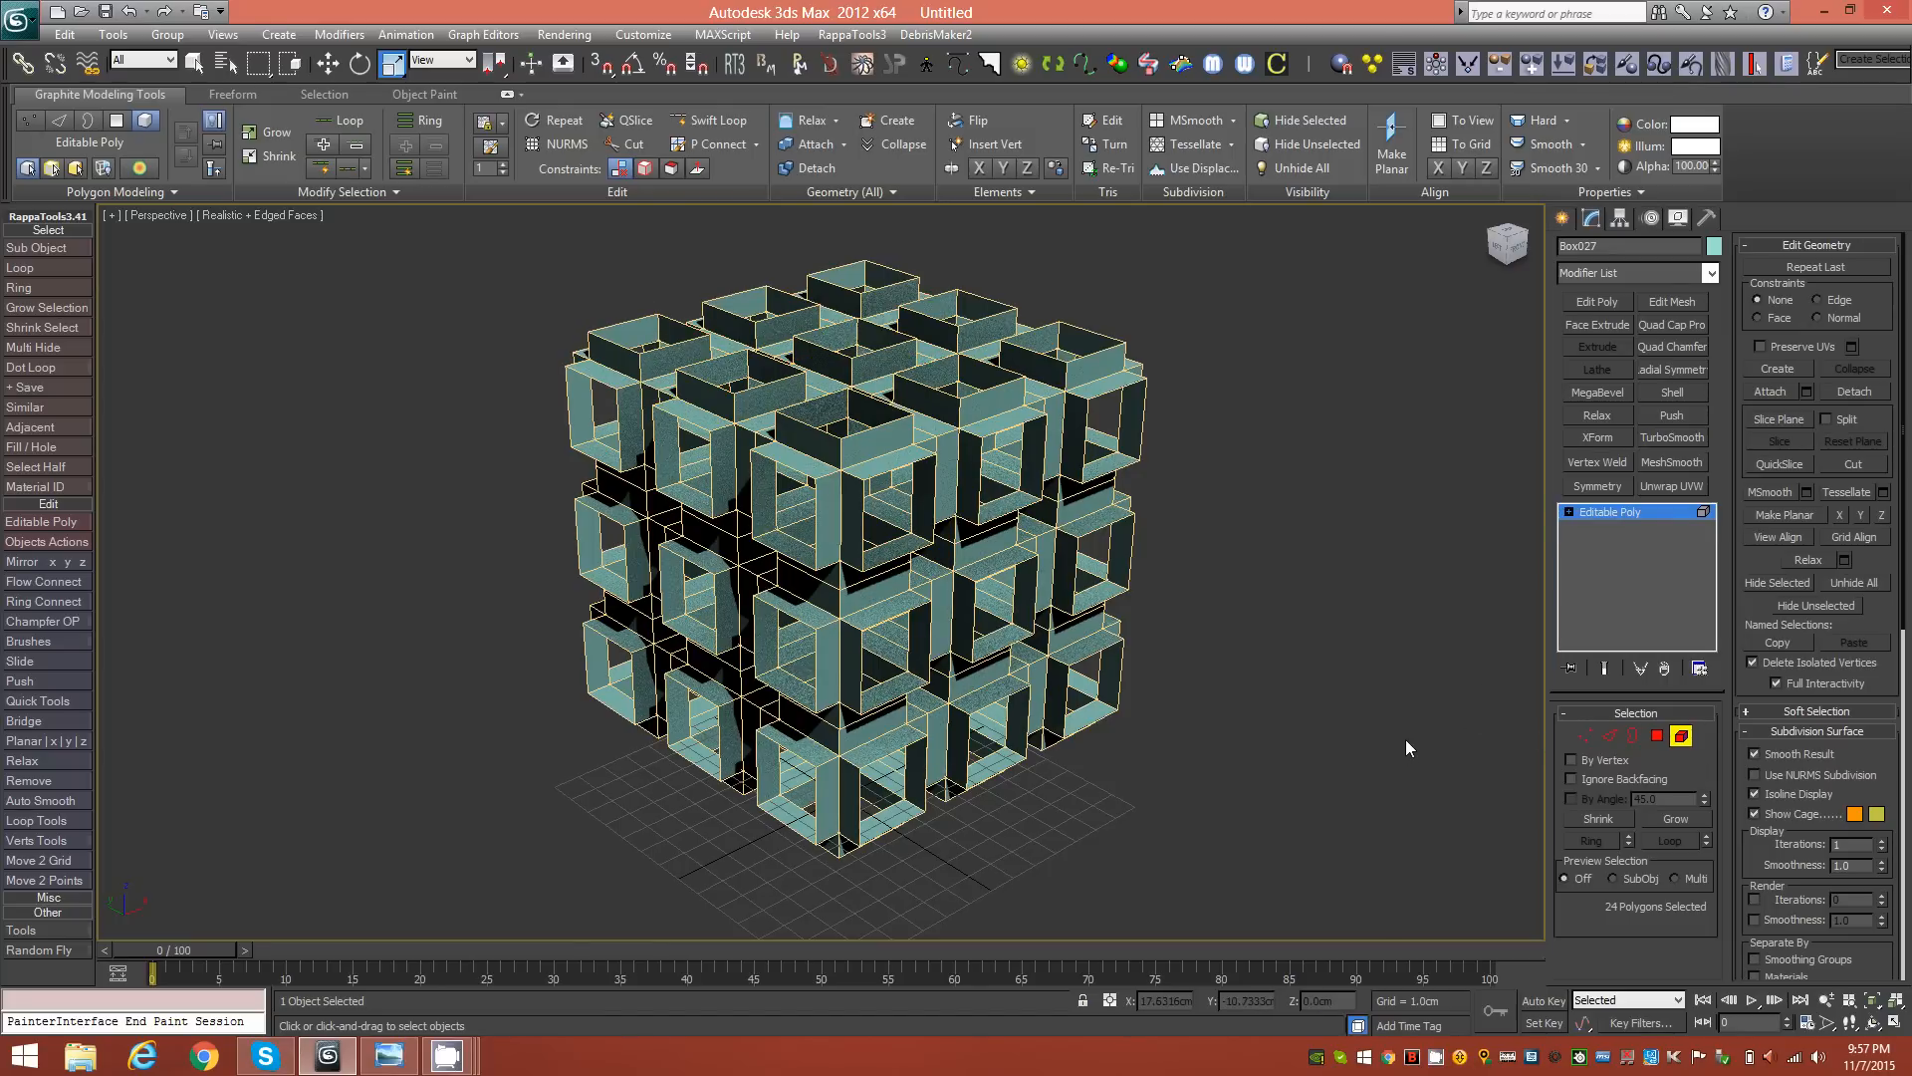
{"action": "left_click", "coordinate": [1681, 735]}
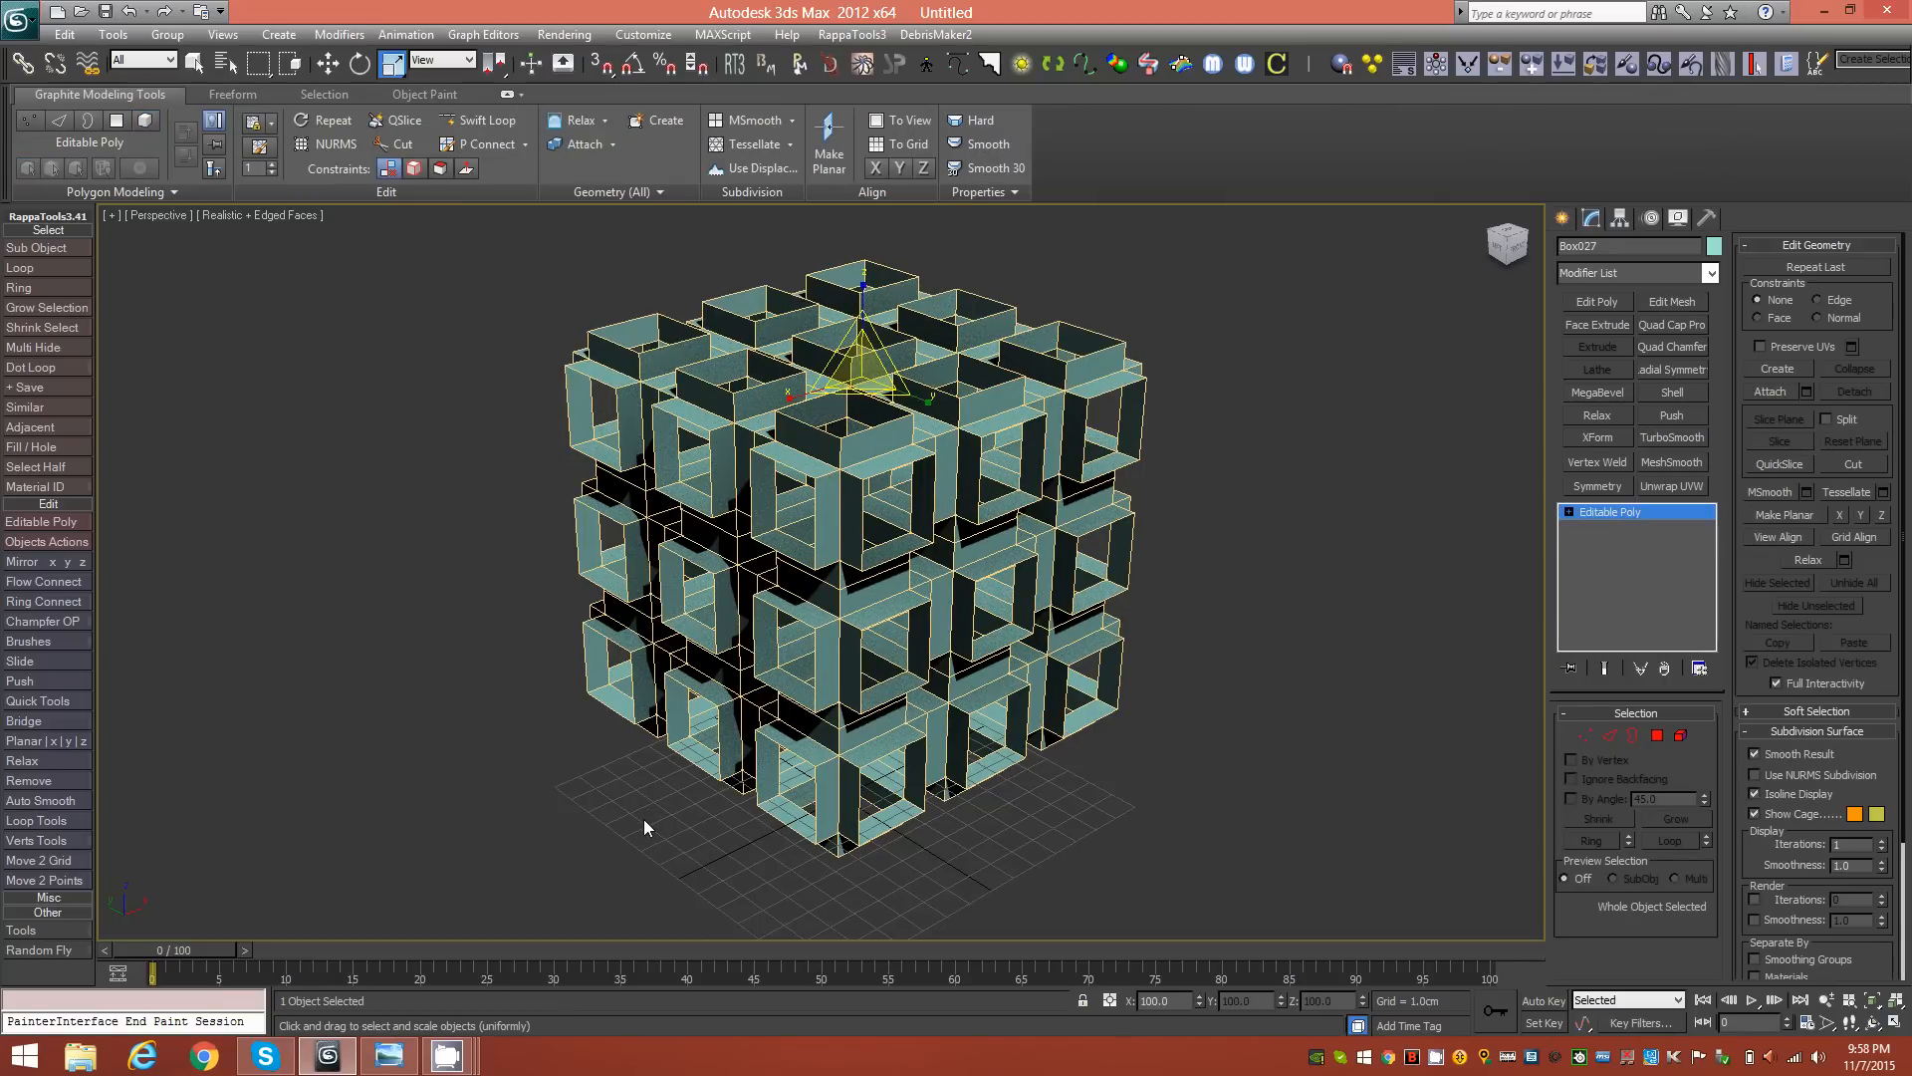
Step: Show all four views framed on the lattice and select the vertices along both vertical and both horizontal seams in the Top view
{"action": "key", "text": "alt+w"}
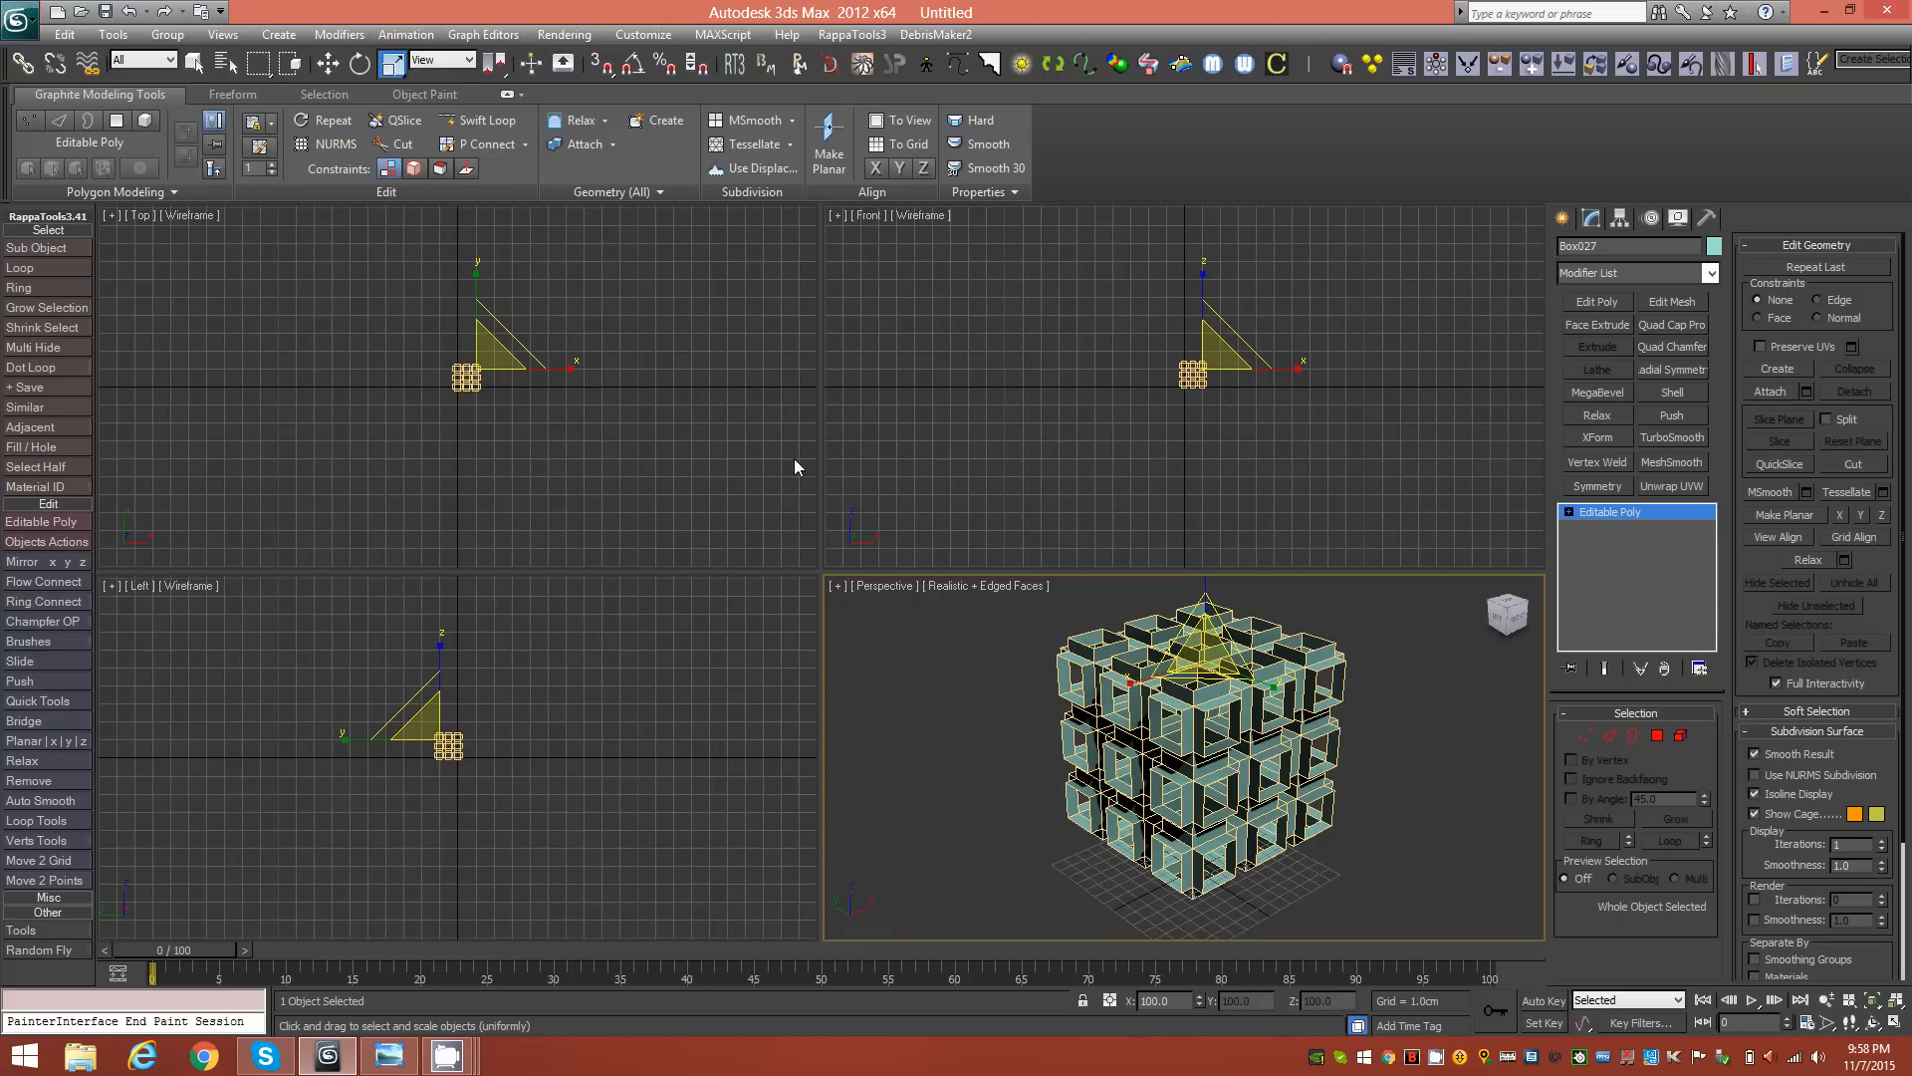
{"action": "key", "text": "ctrl+shift+z"}
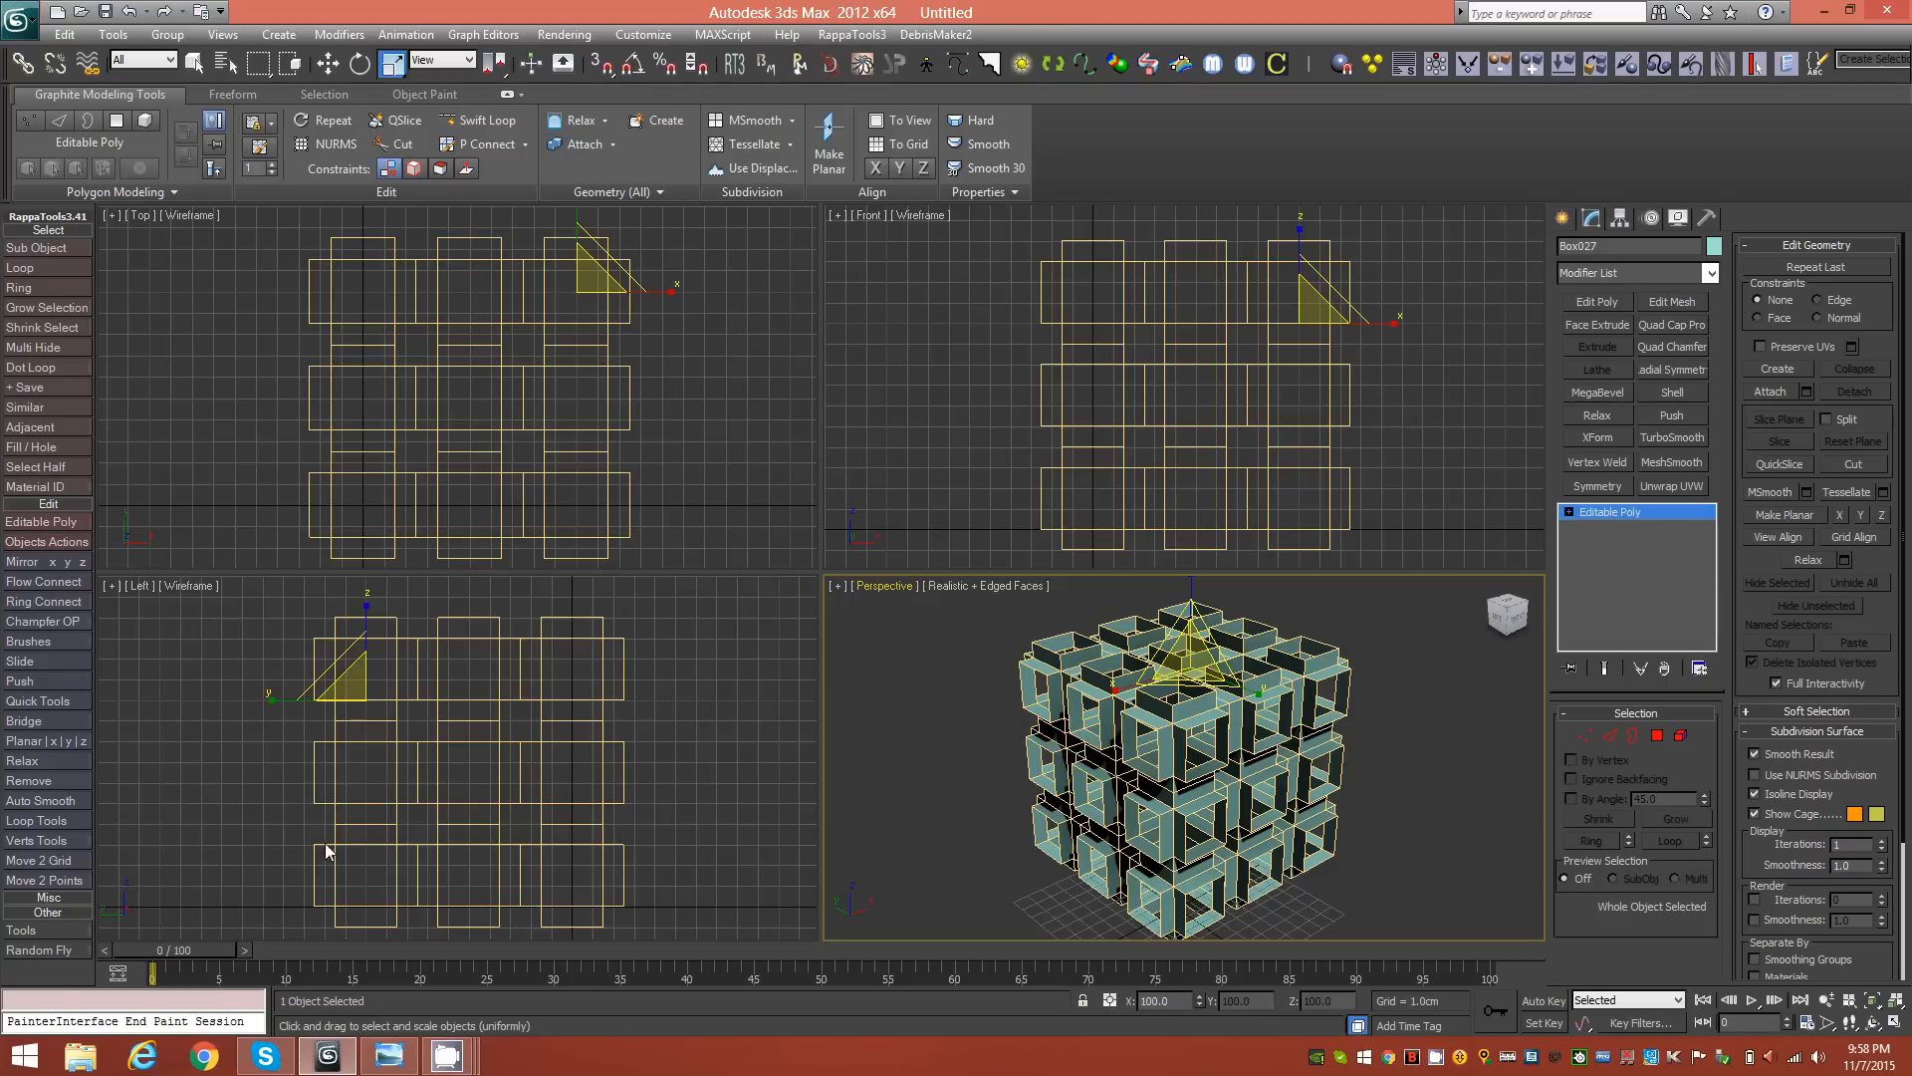
{"action": "left_click", "coordinate": [1592, 741]}
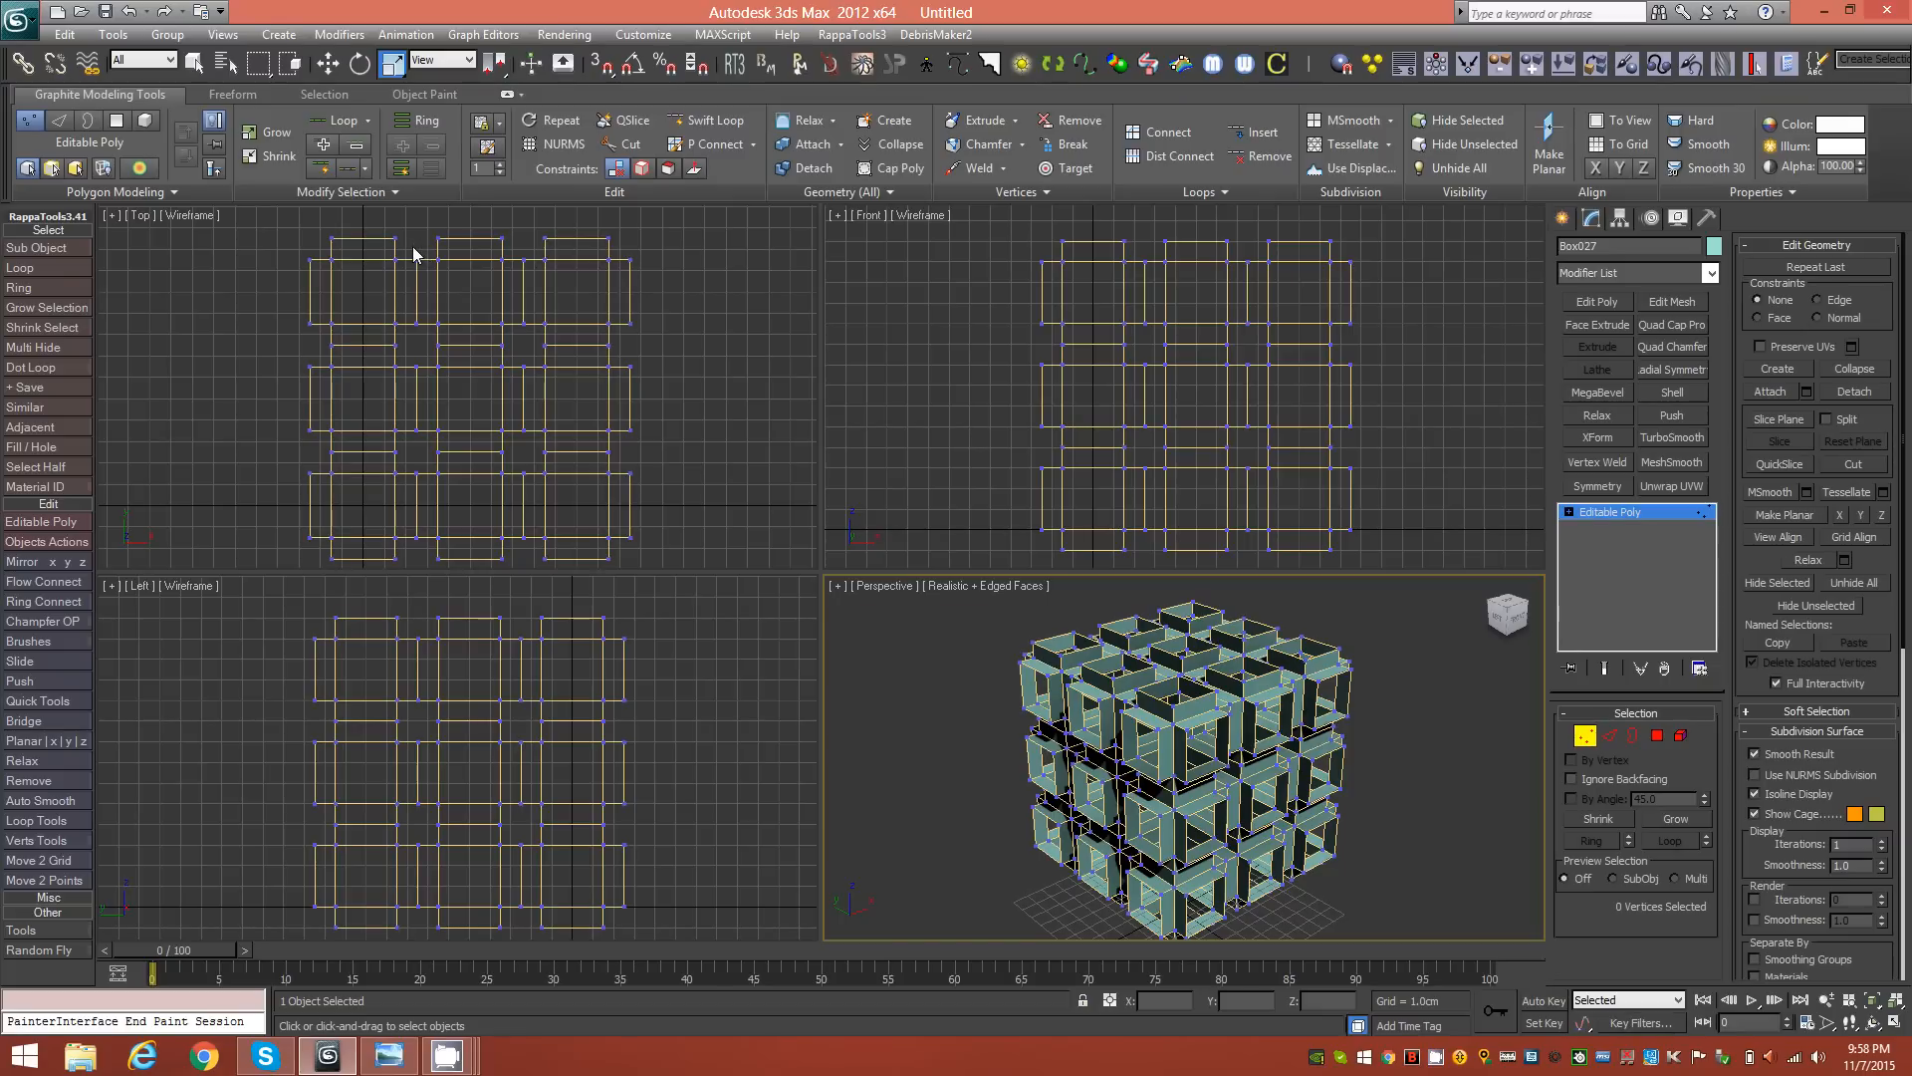
{"action": "left_click_drag", "start_coordinate": [404, 246], "coordinate": [428, 565]}
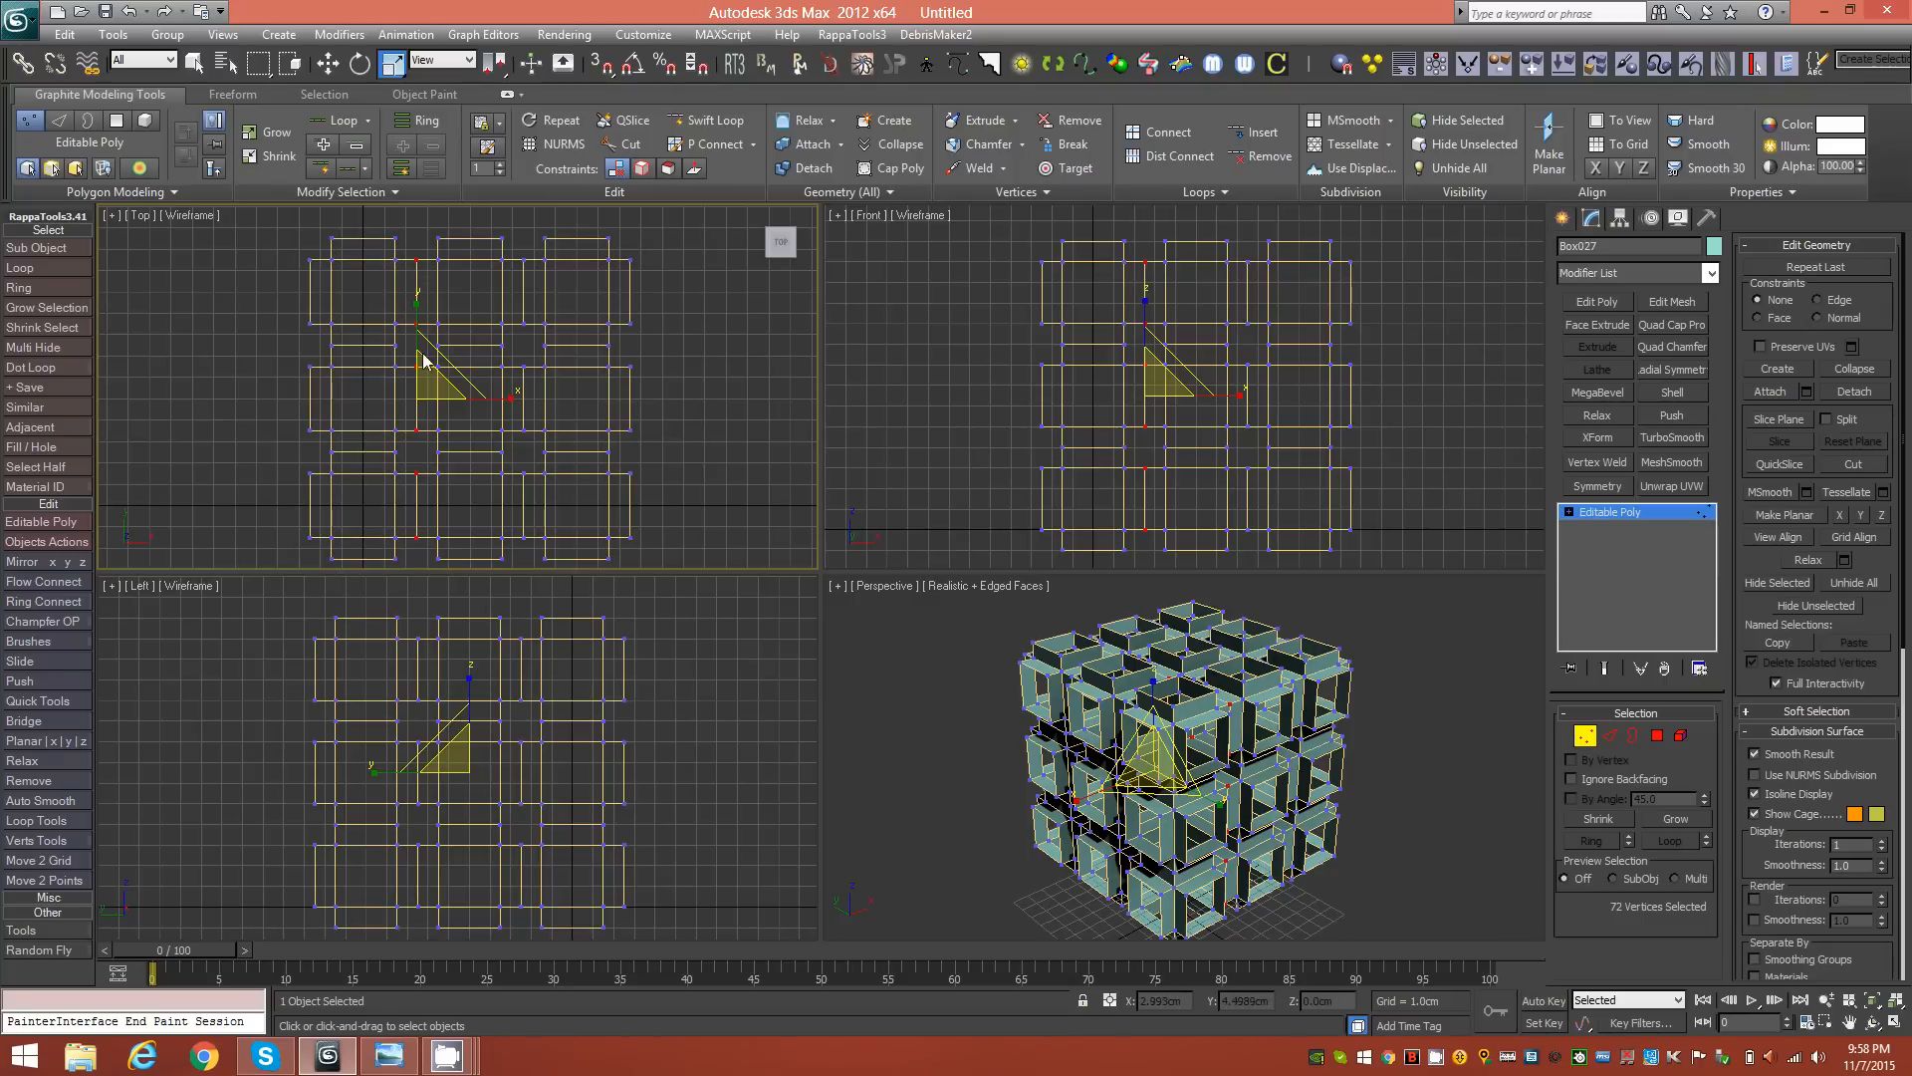
{"action": "left_click_drag", "start_coordinate": [510, 251], "coordinate": [530, 554]}
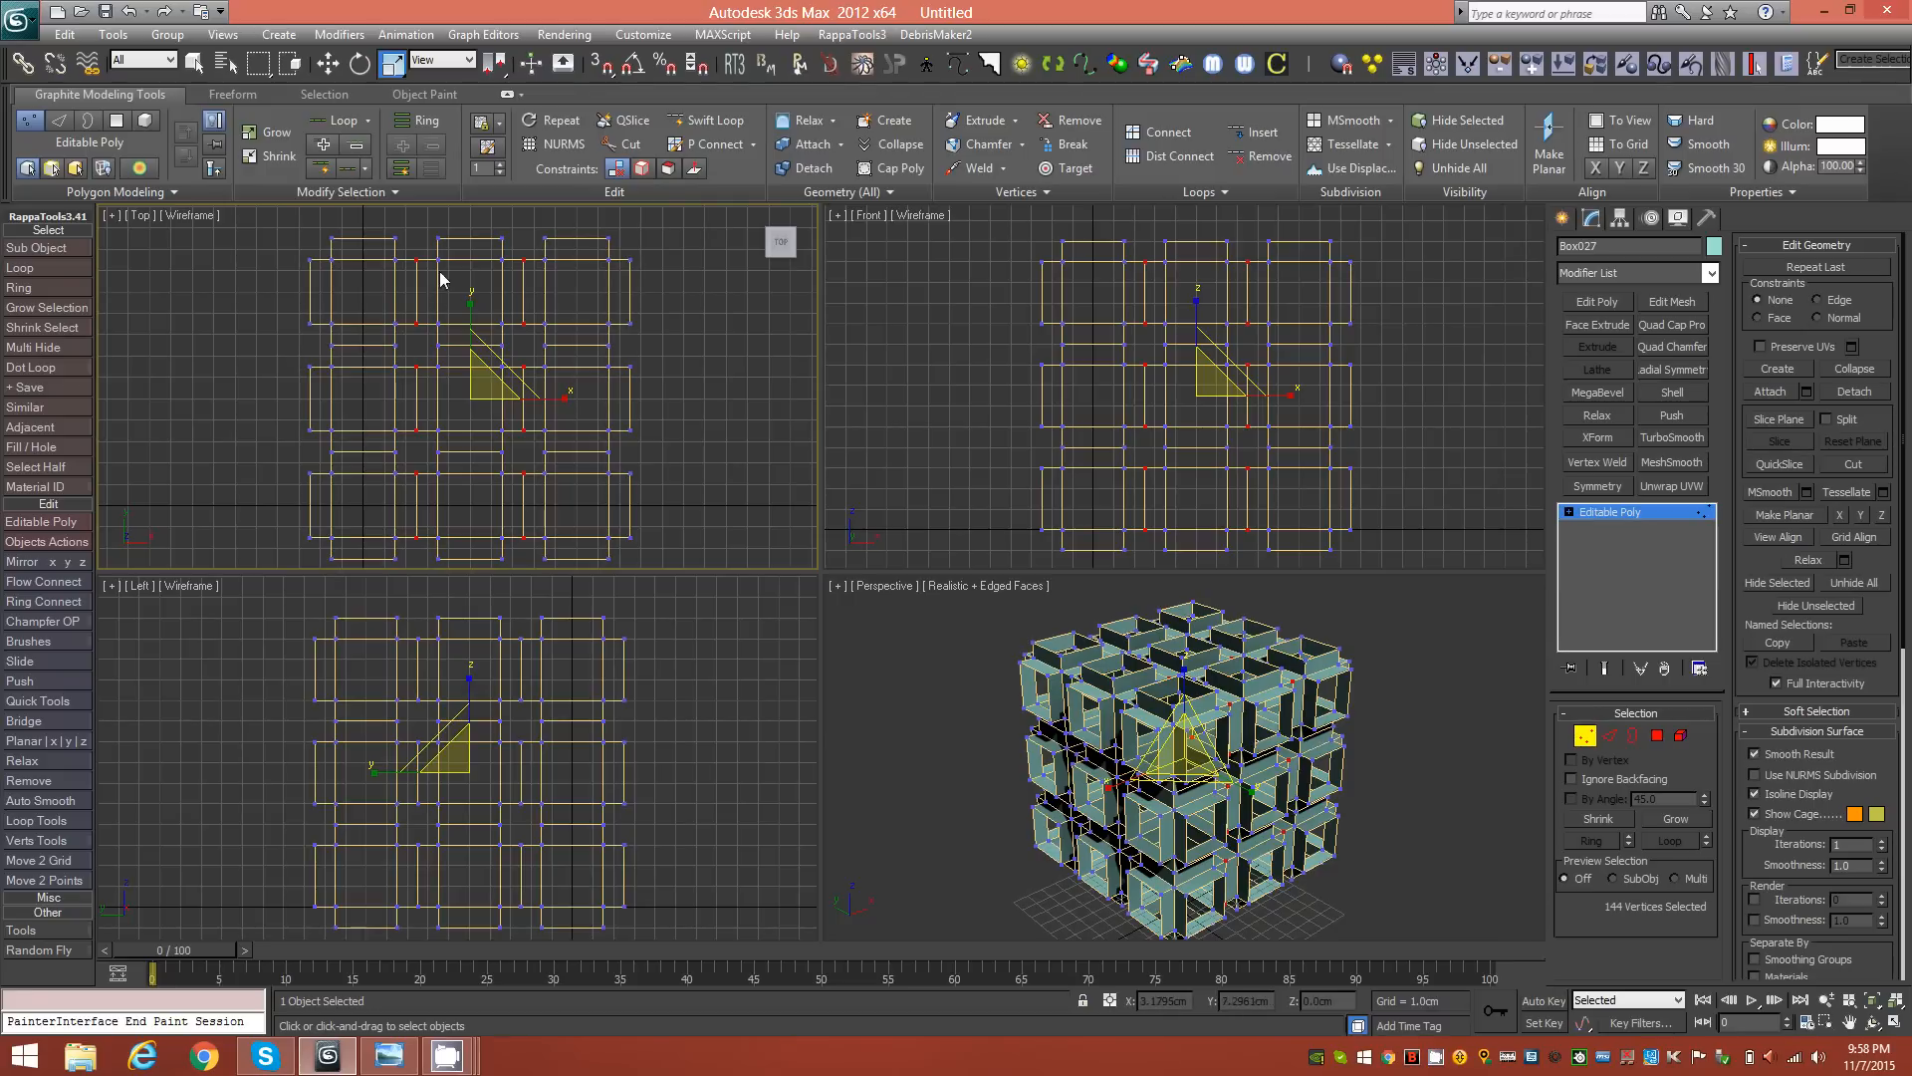
{"action": "left_click_drag", "start_coordinate": [314, 342], "coordinate": [634, 367]}
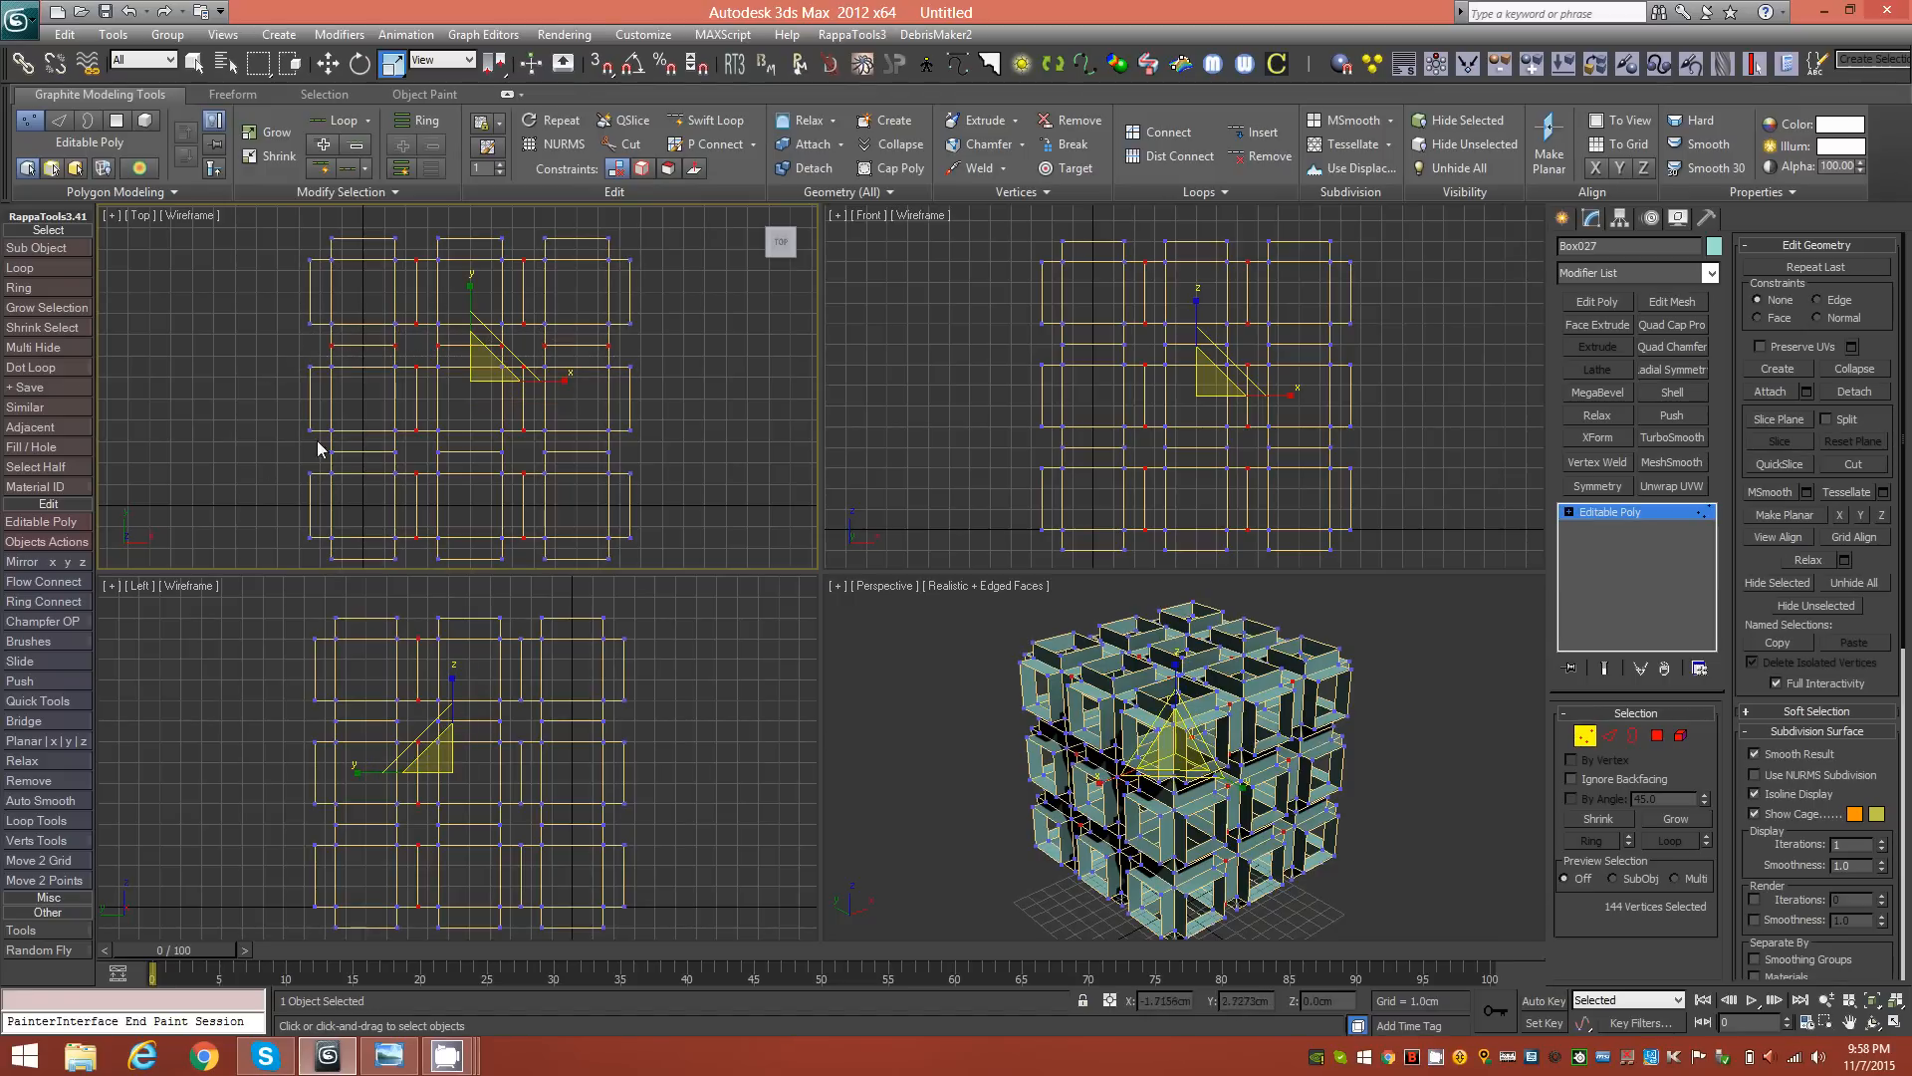
{"action": "left_click_drag", "start_coordinate": [319, 446], "coordinate": [637, 469]}
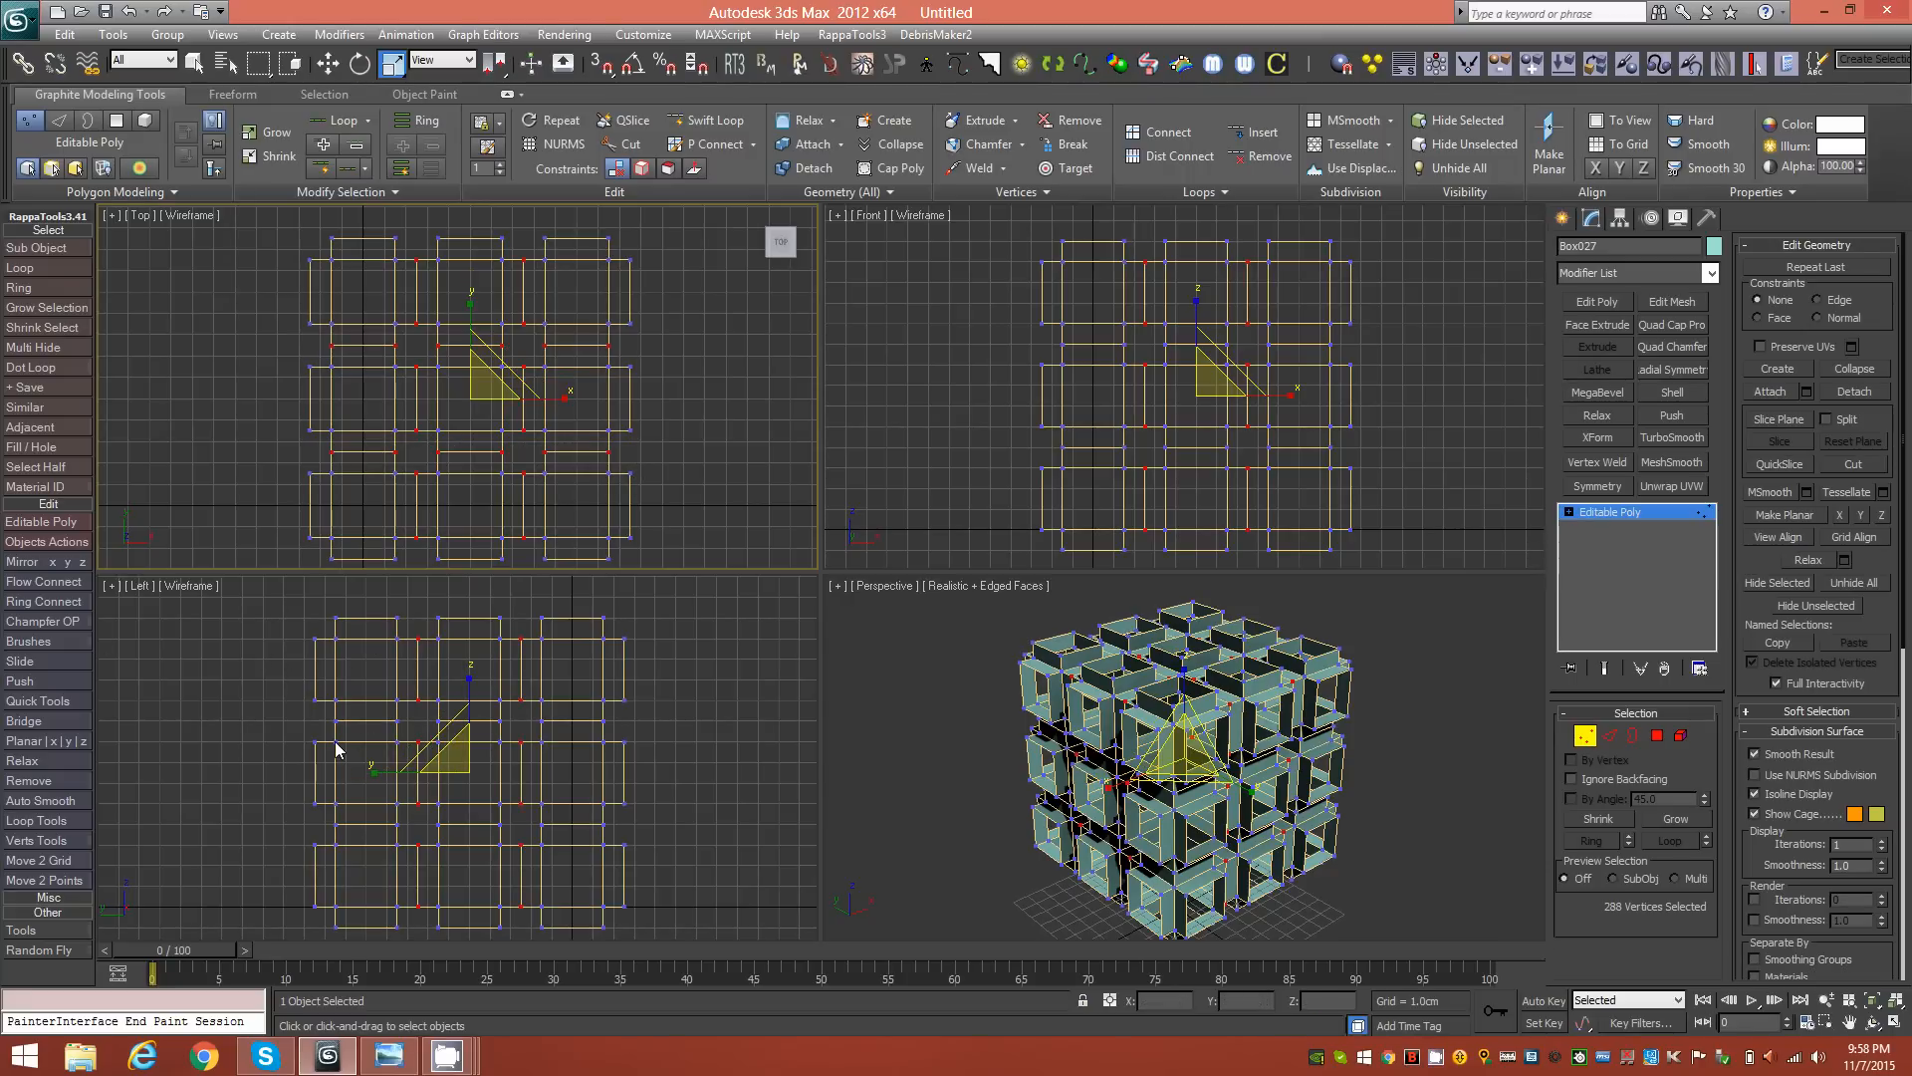
Step: Add the vertices along the two horizontal seams between the module layers to the selection in the Left view
{"action": "right_click", "coordinate": [395, 724]}
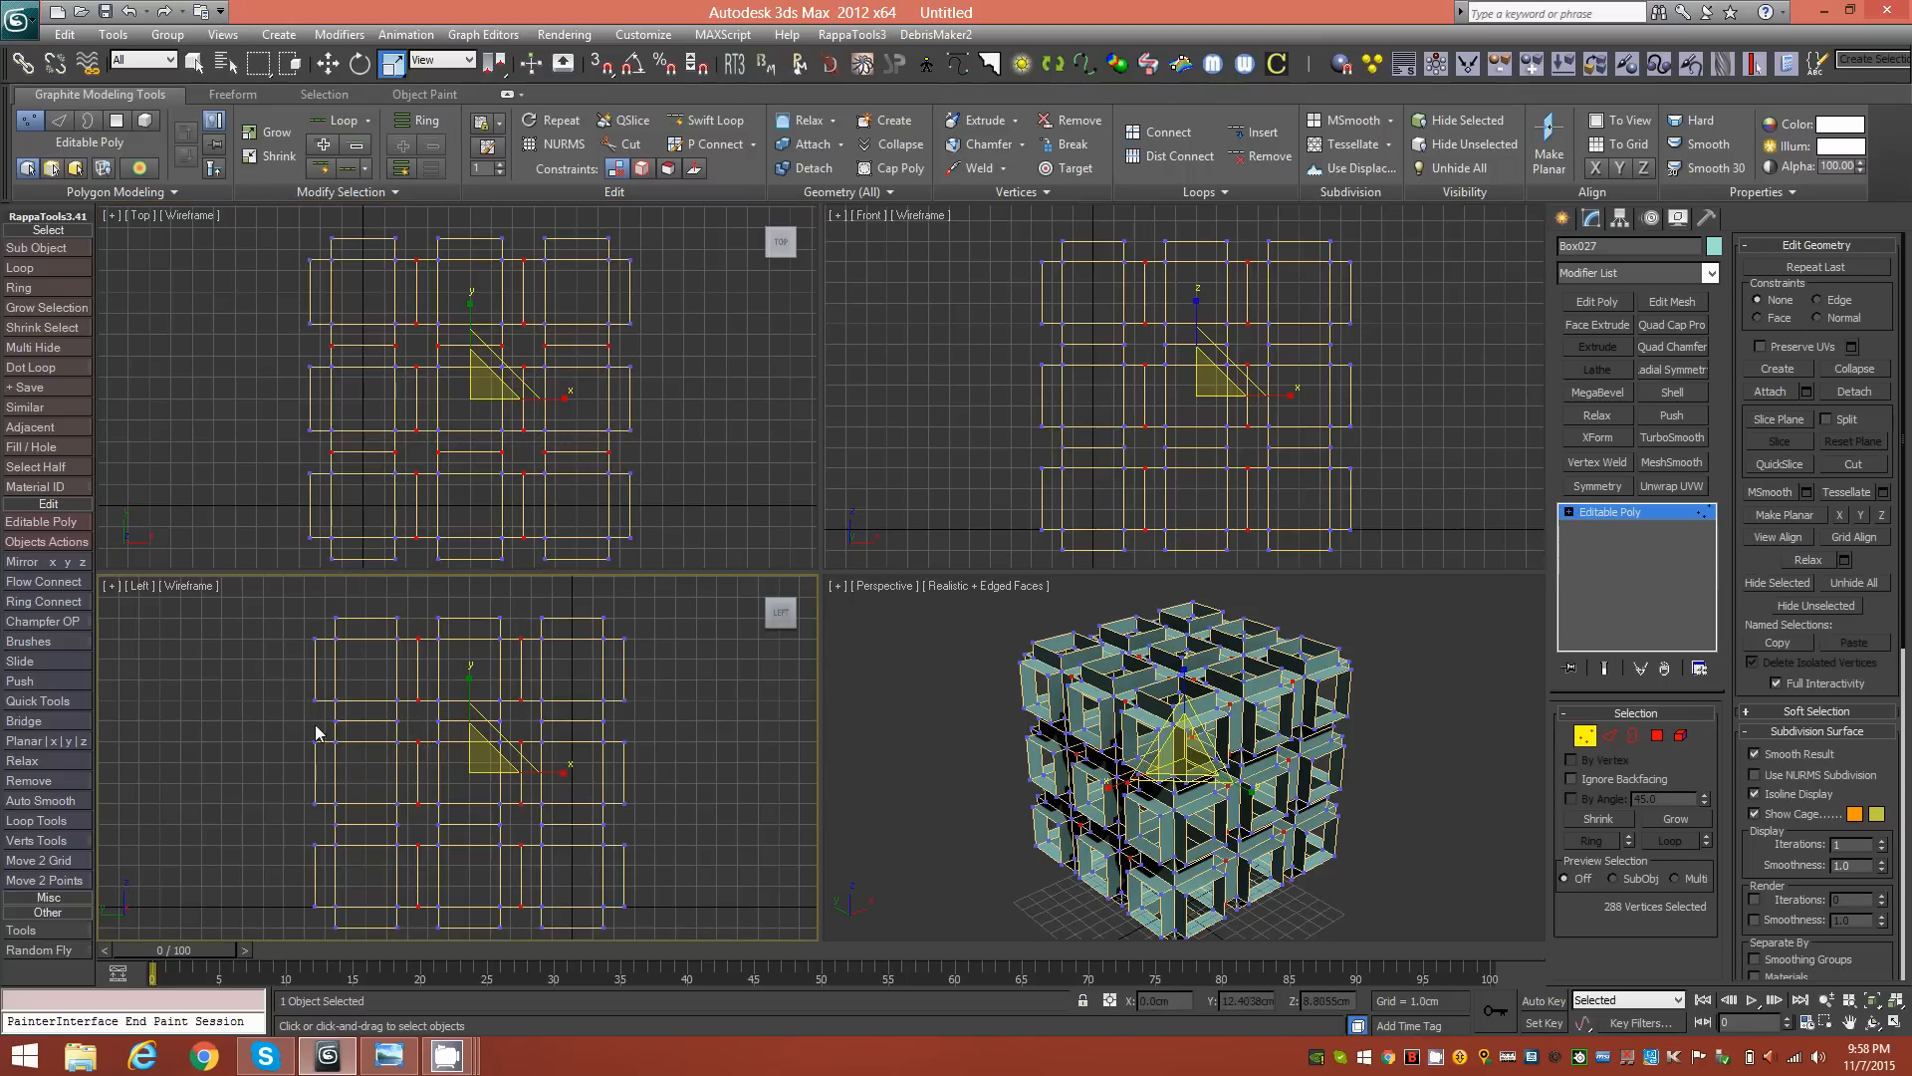
{"action": "left_click_drag", "start_coordinate": [318, 712], "coordinate": [628, 741]}
{"action": "left_click_drag", "start_coordinate": [319, 817], "coordinate": [642, 844]}
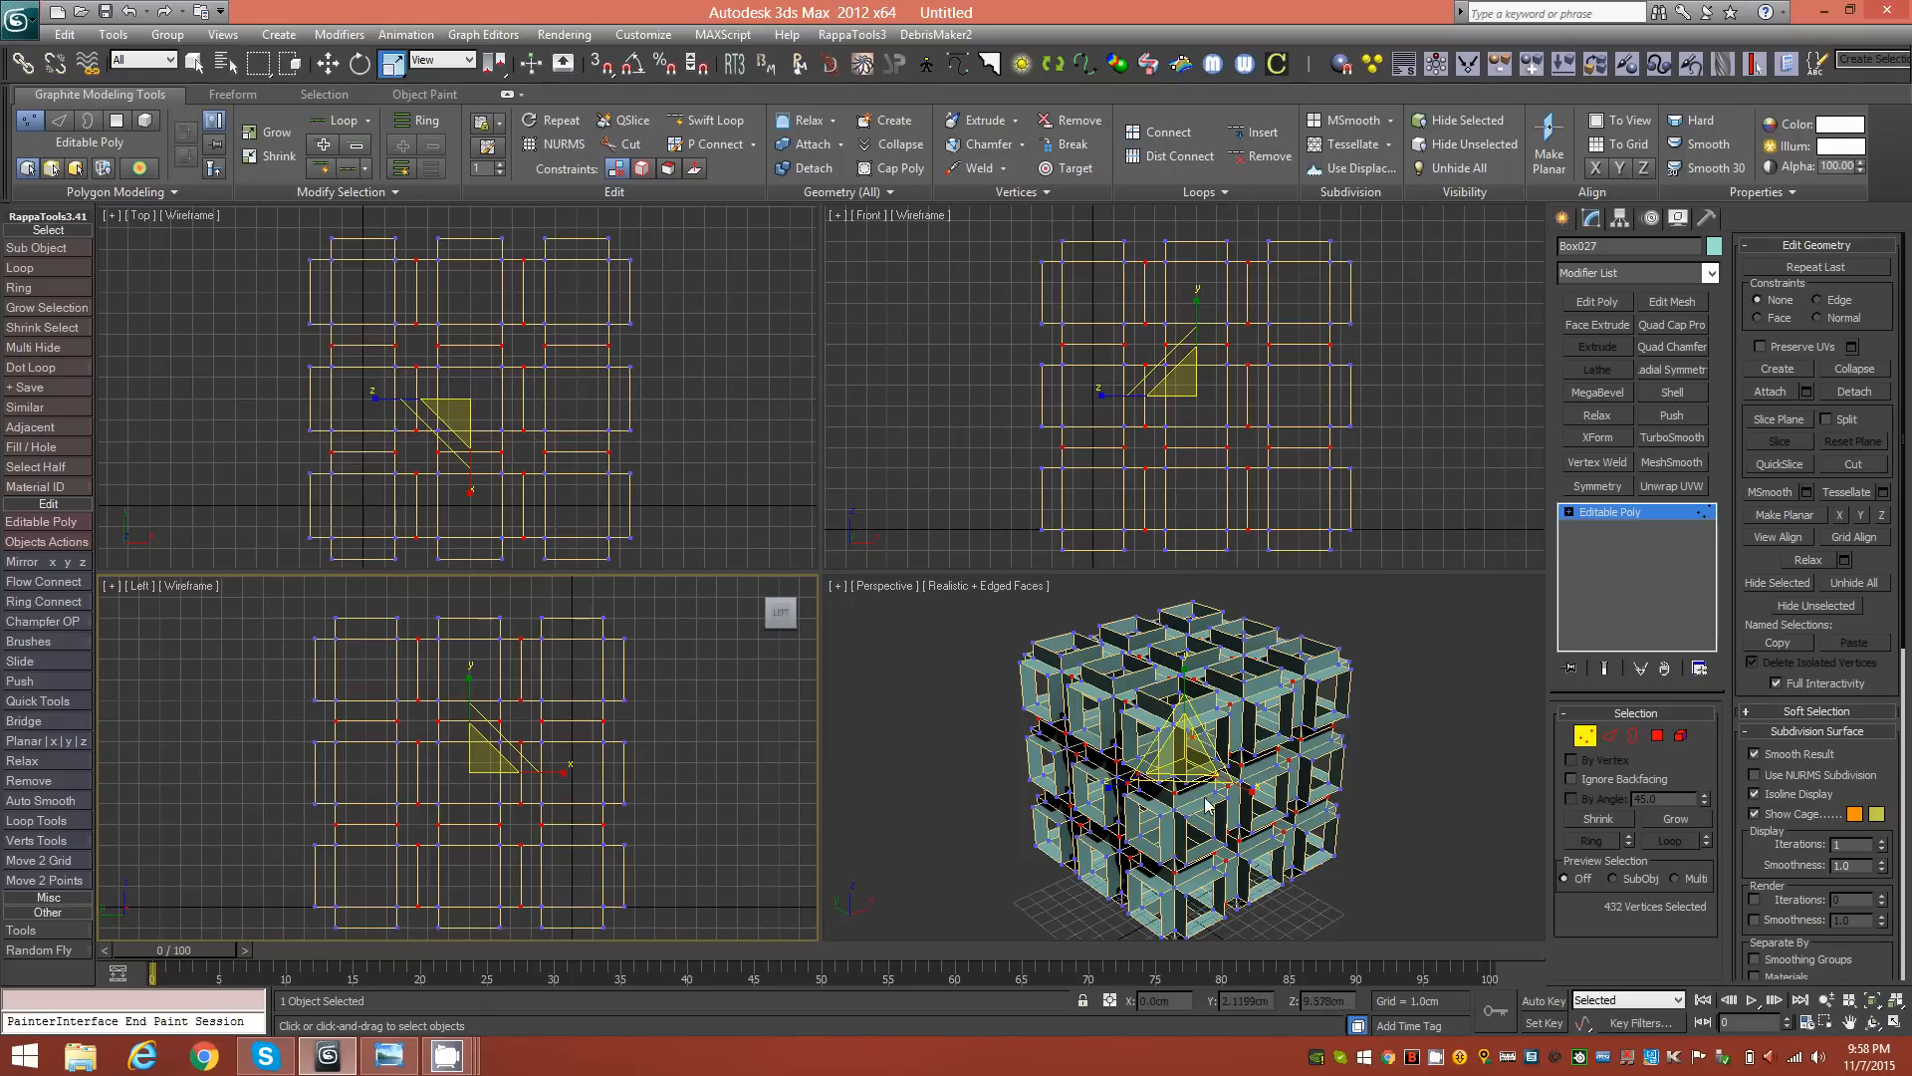
Step: Weld the selected seam vertices with a weld threshold of 1.391 cm
{"action": "left_click", "coordinate": [971, 170], "text": "shift"}
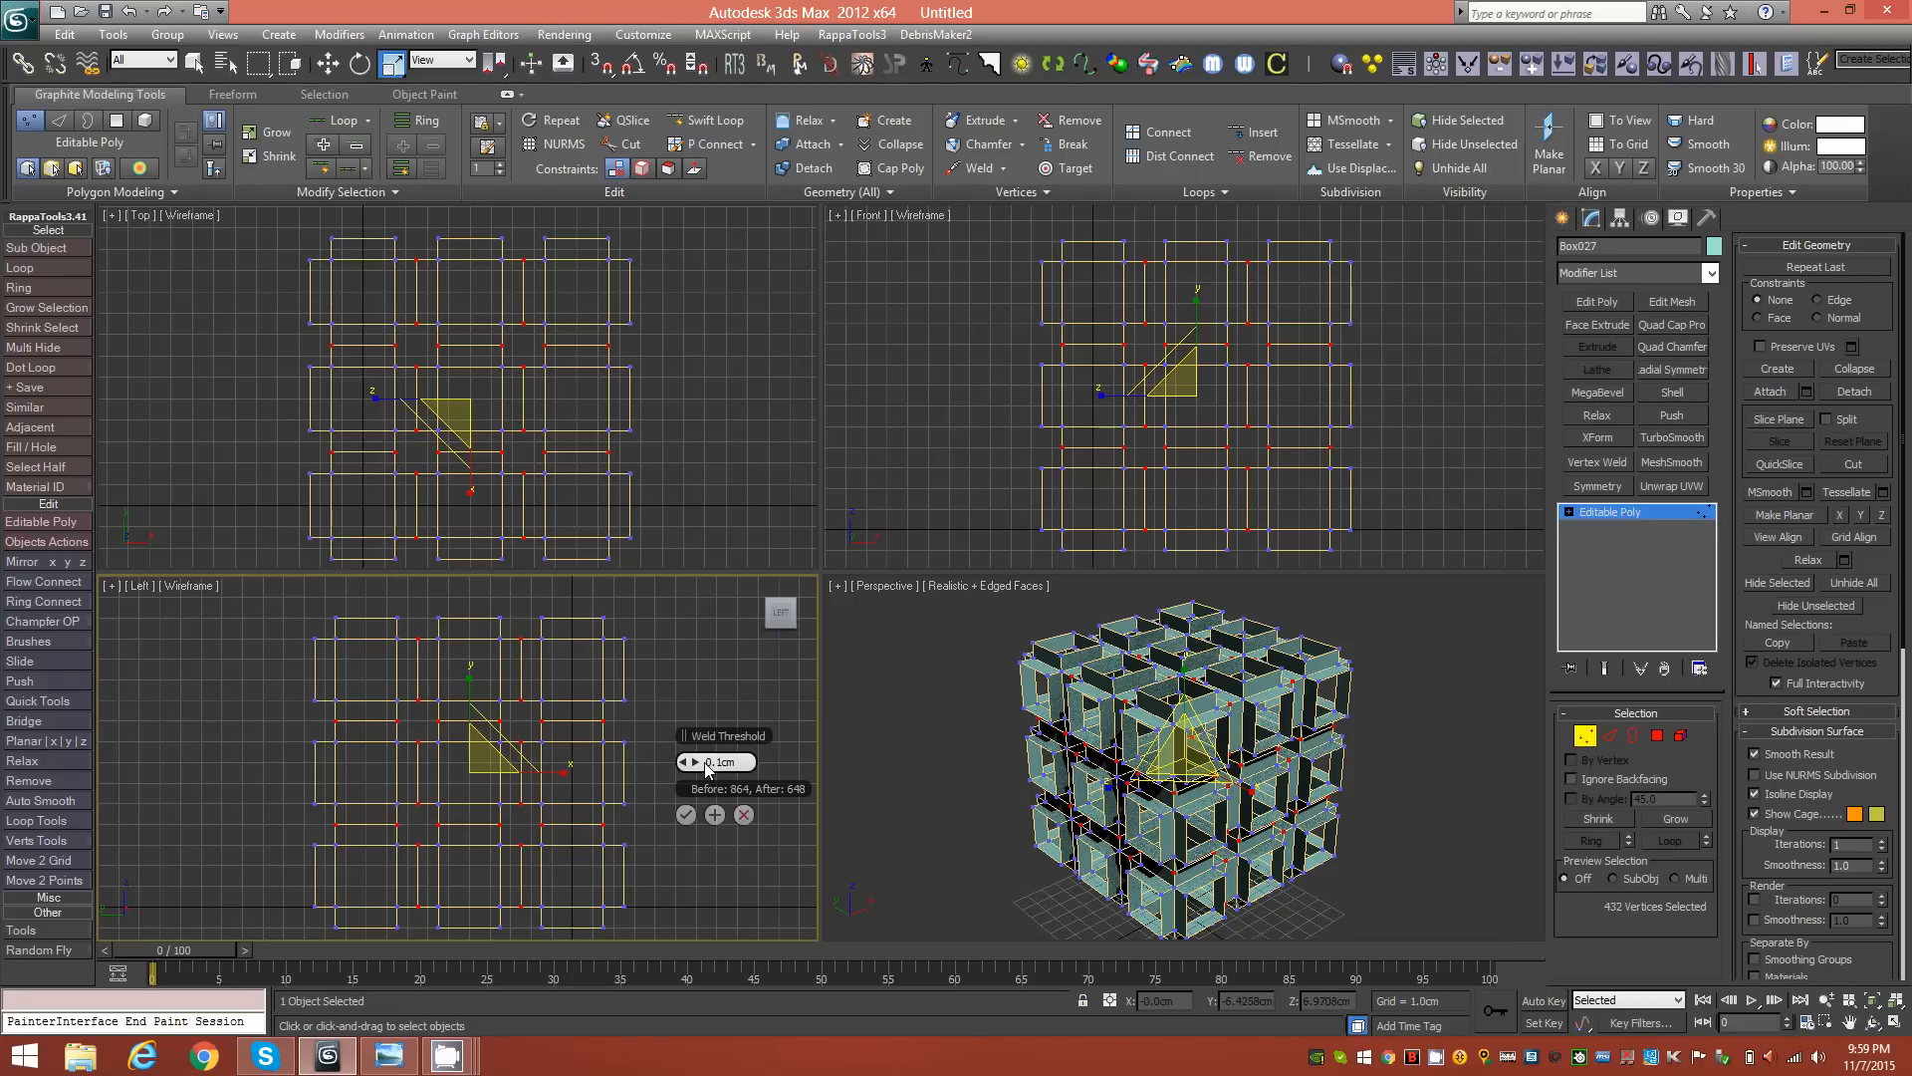
{"action": "mouse_move", "coordinate": [700, 765]}
{"action": "left_mouse_down"}
{"action": "mouse_move", "coordinate": [734, 762]}
{"action": "mouse_move", "coordinate": [685, 765]}
{"action": "left_mouse_up"}
{"action": "left_click_drag", "start_coordinate": [688, 768], "coordinate": [703, 771]}
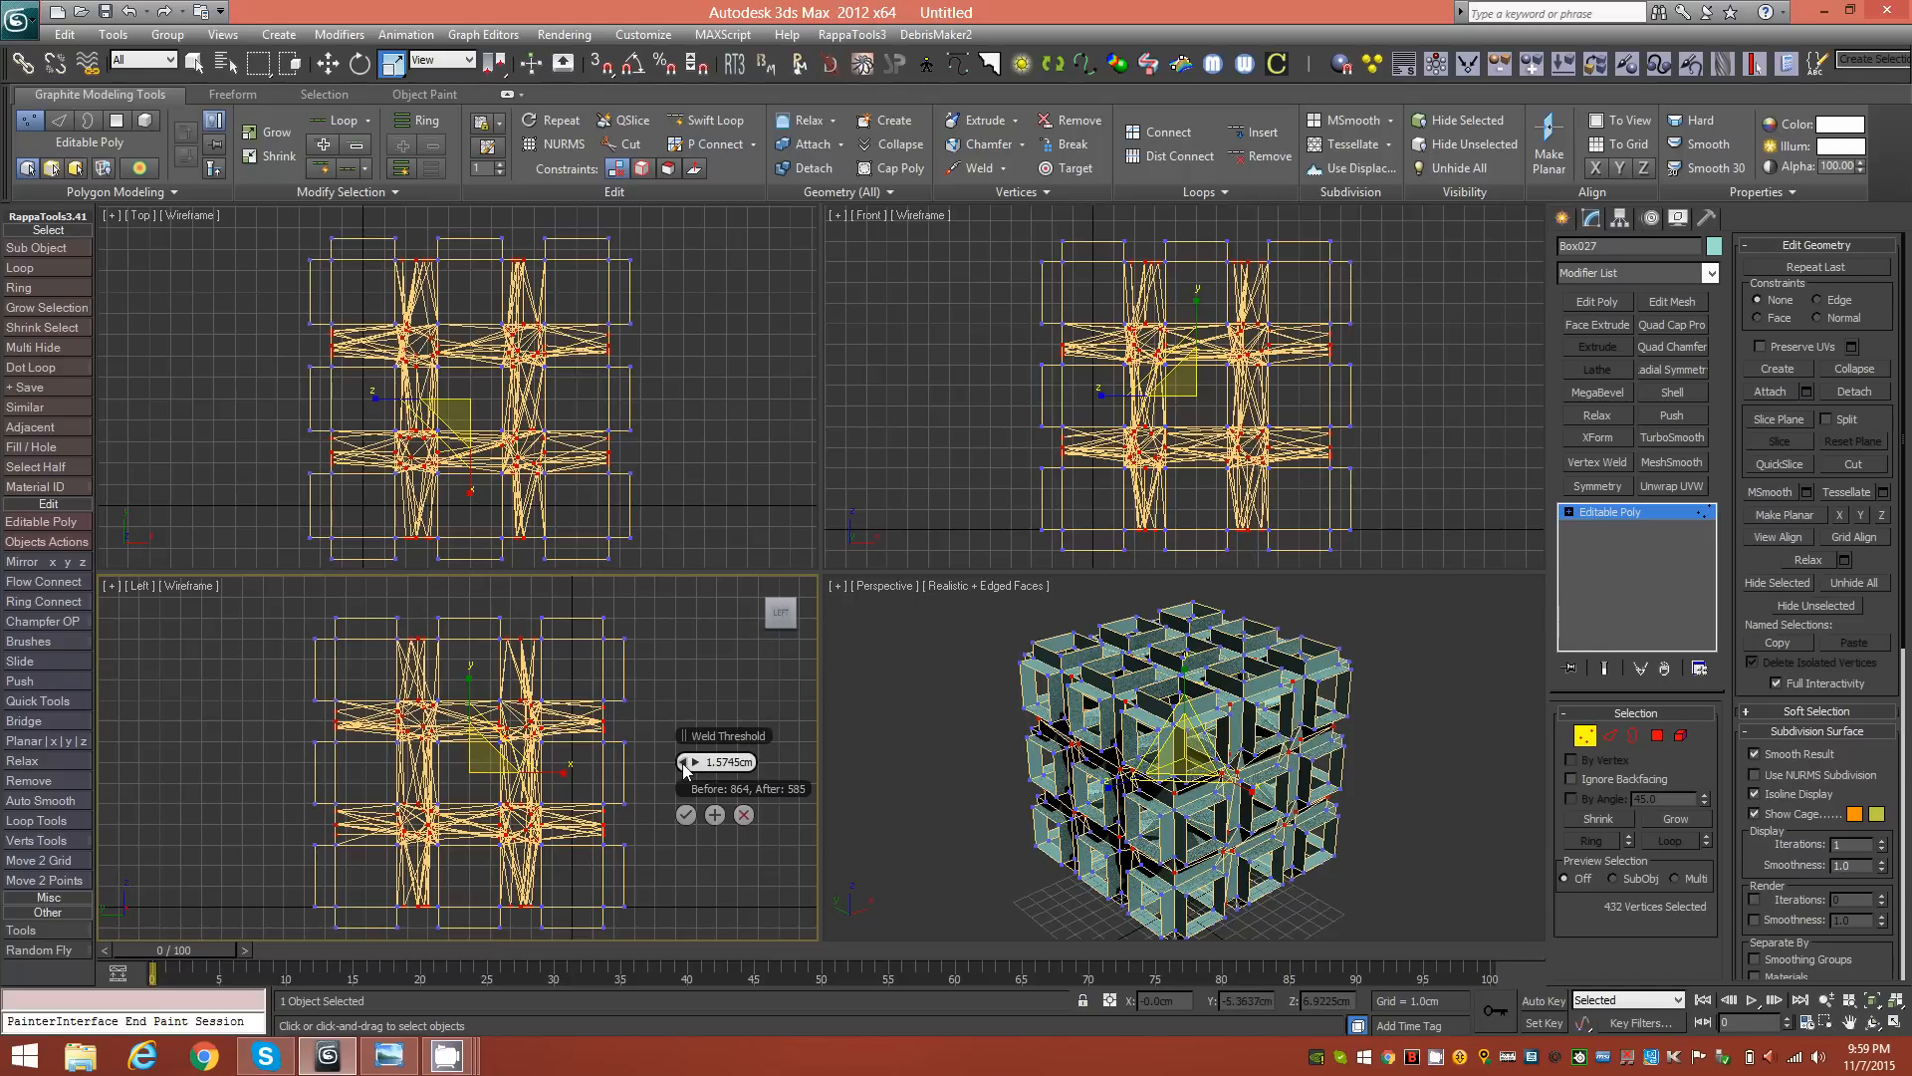
{"action": "left_click_drag", "start_coordinate": [683, 767], "coordinate": [683, 771]}
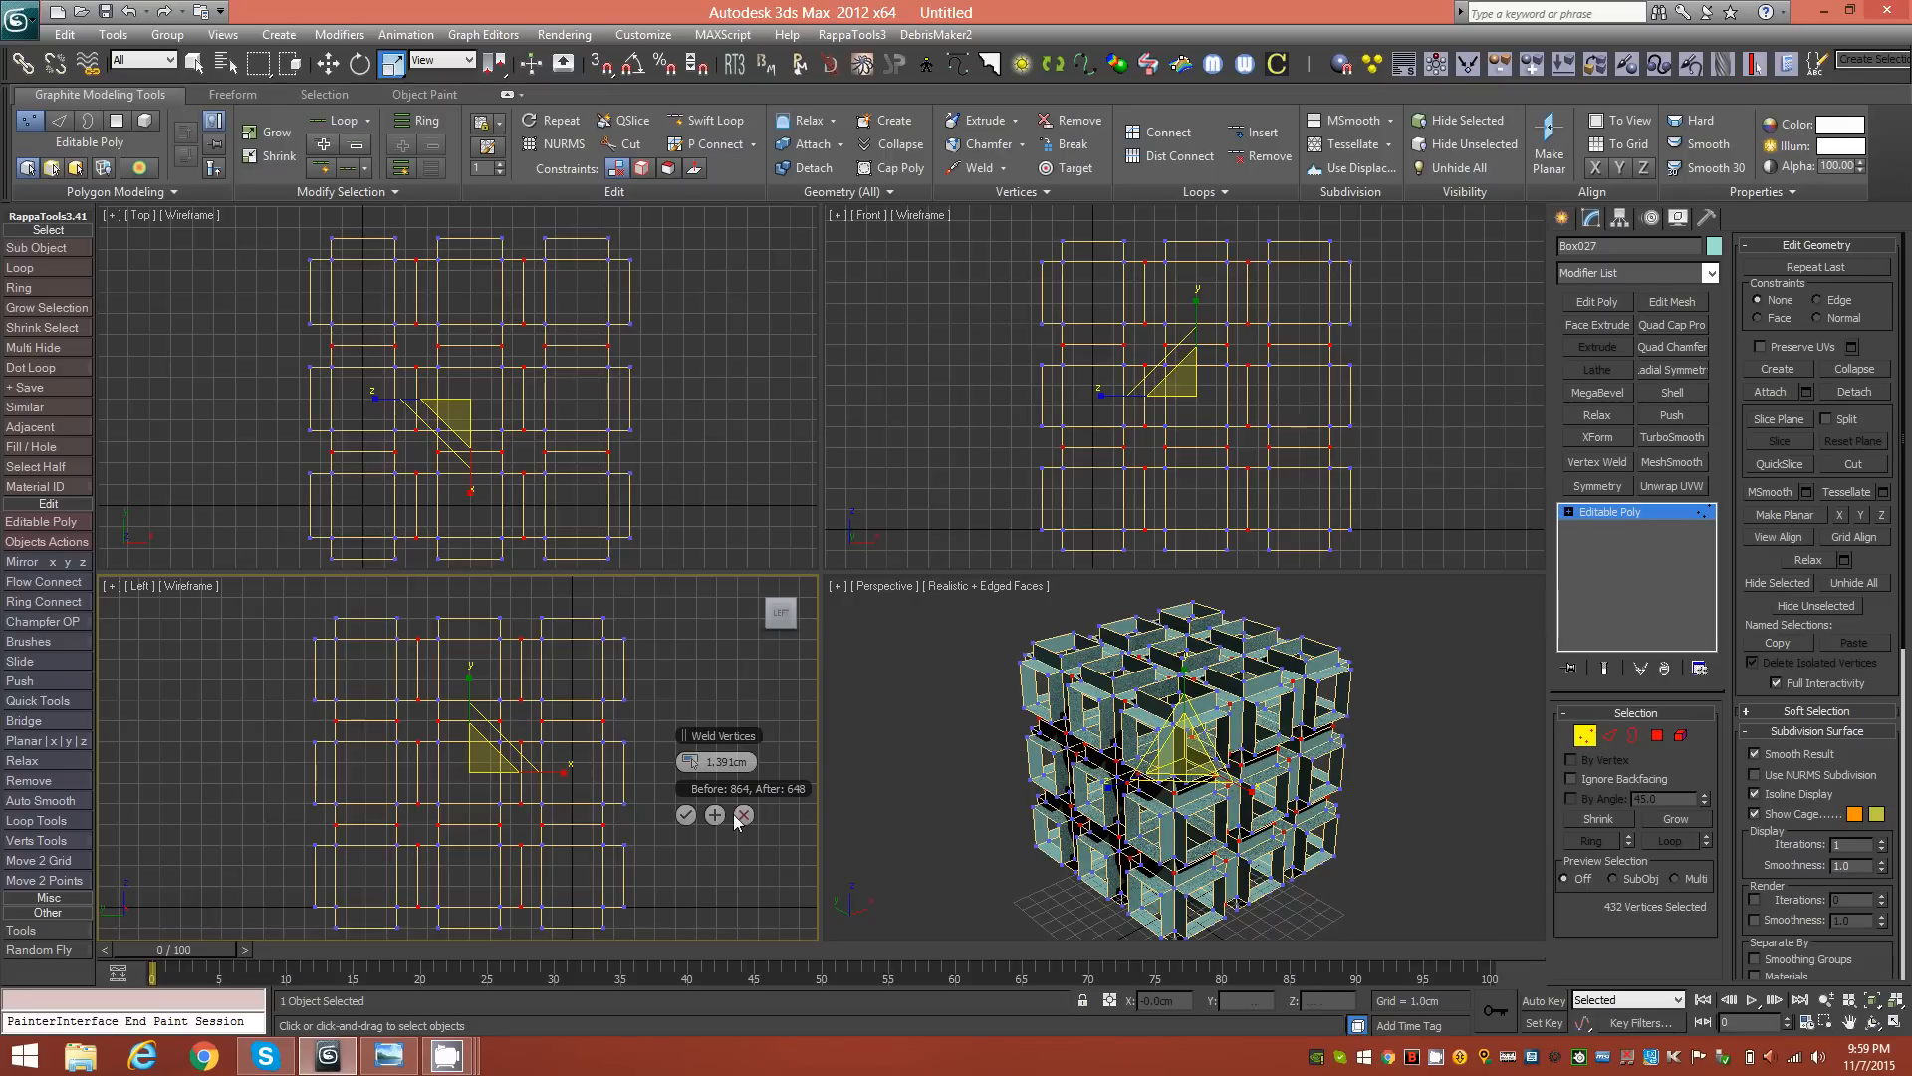
{"action": "left_click", "coordinate": [685, 817]}
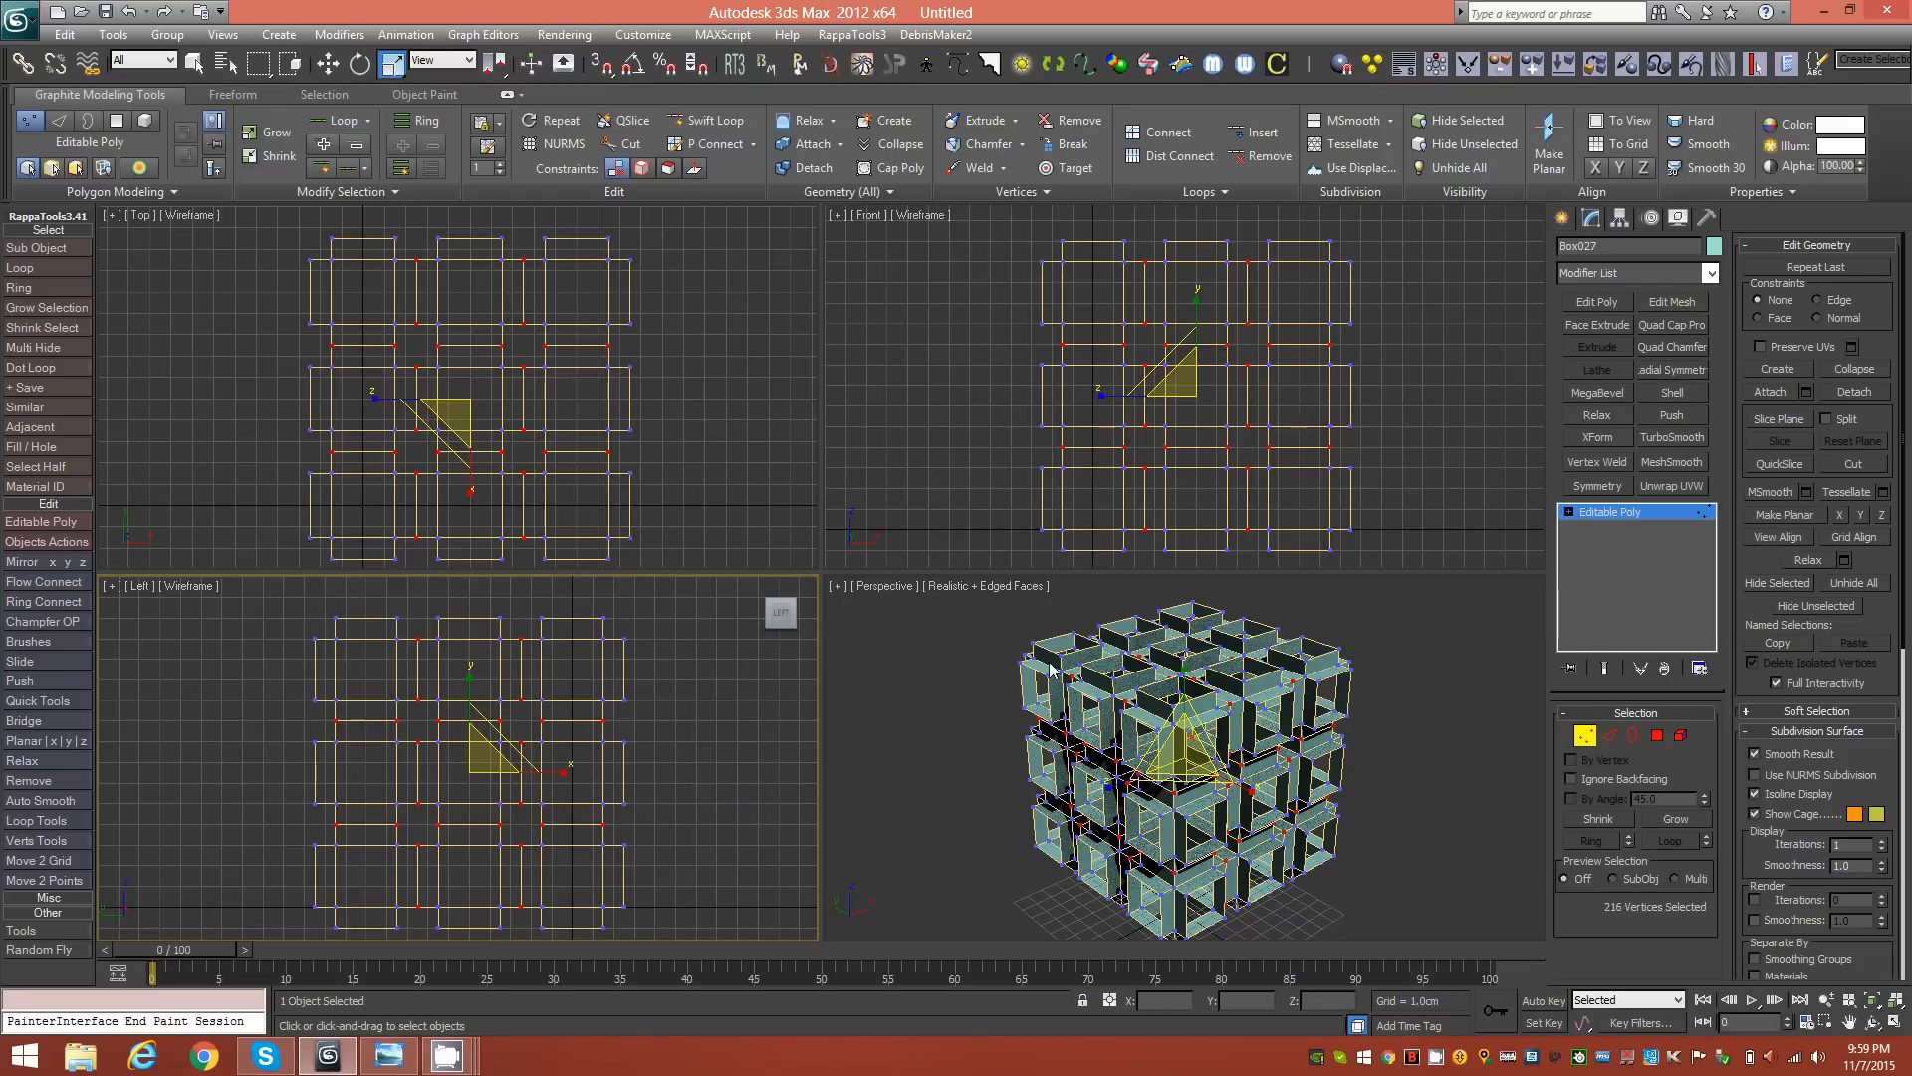
Step: Check whether the welded modules form a single element by picking one at Element level
{"action": "left_click", "coordinate": [1681, 735]}
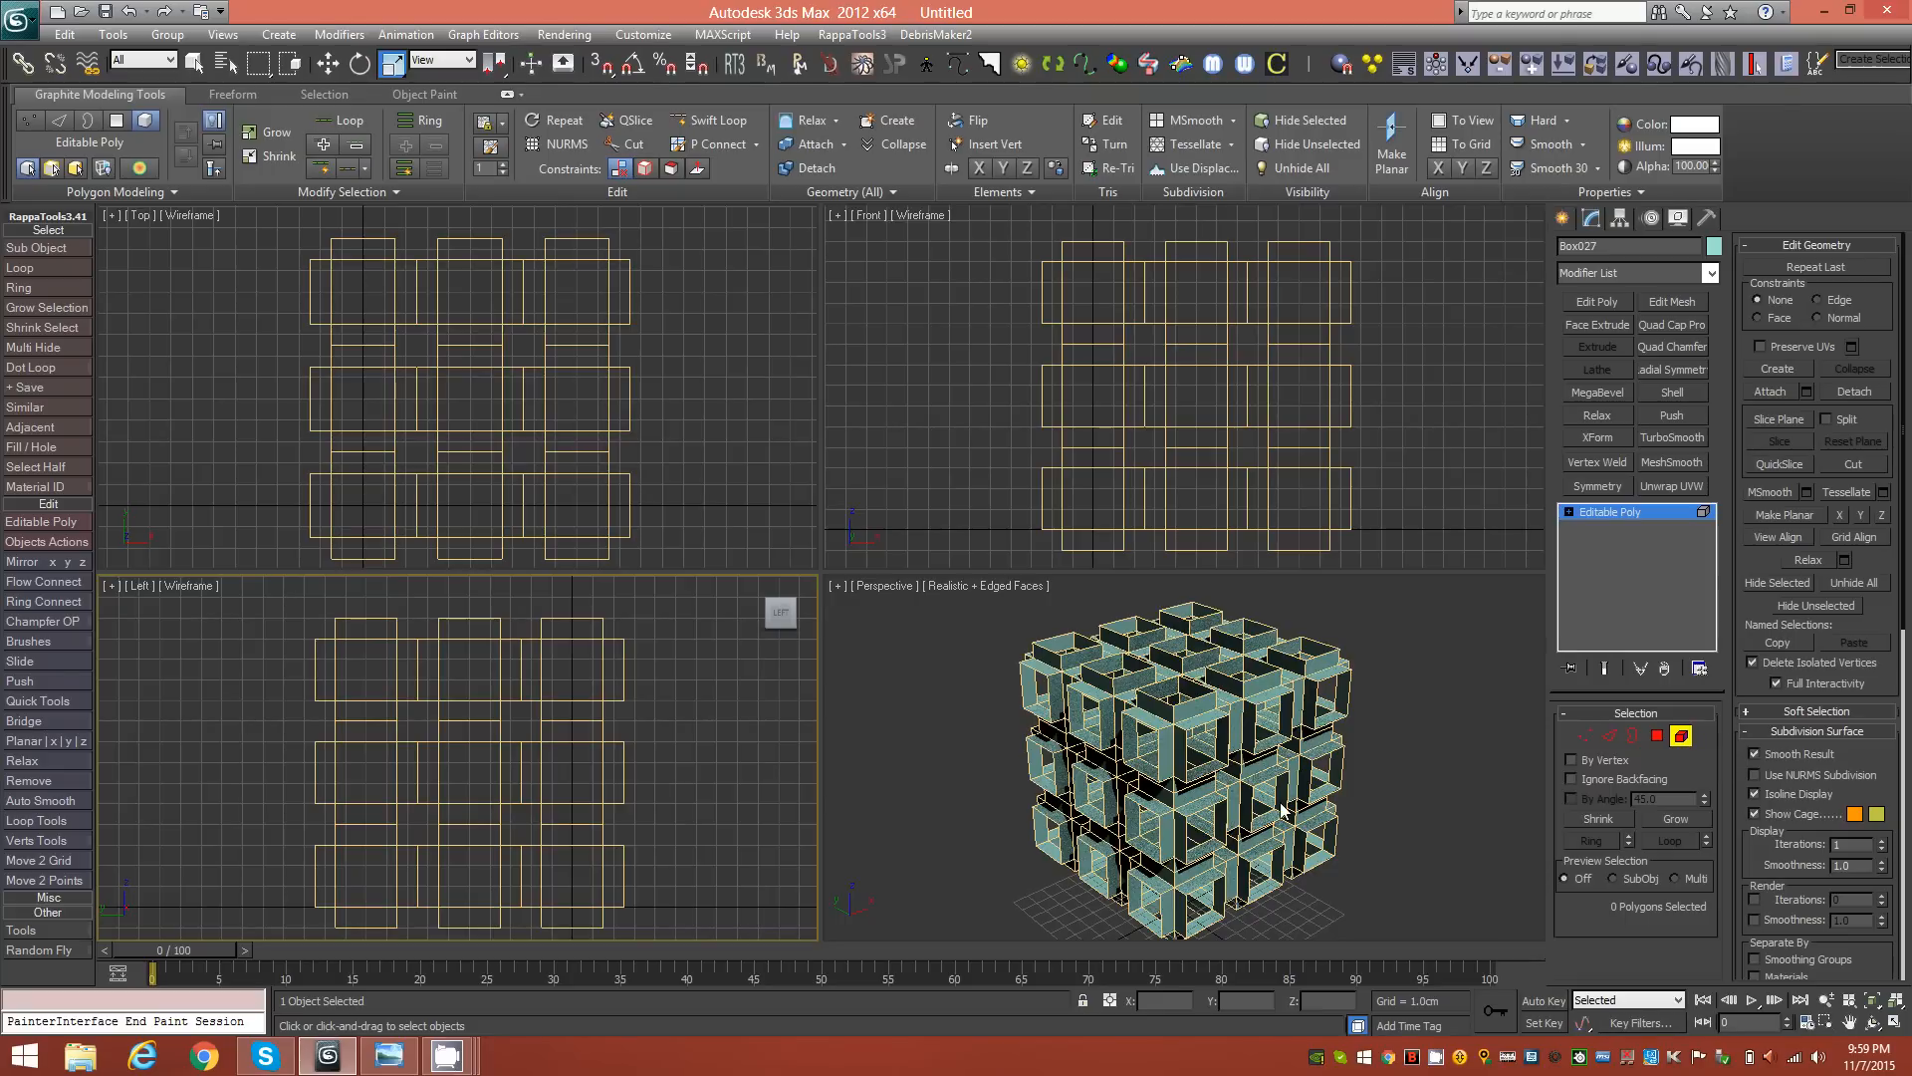
{"action": "left_click", "coordinate": [1240, 703]}
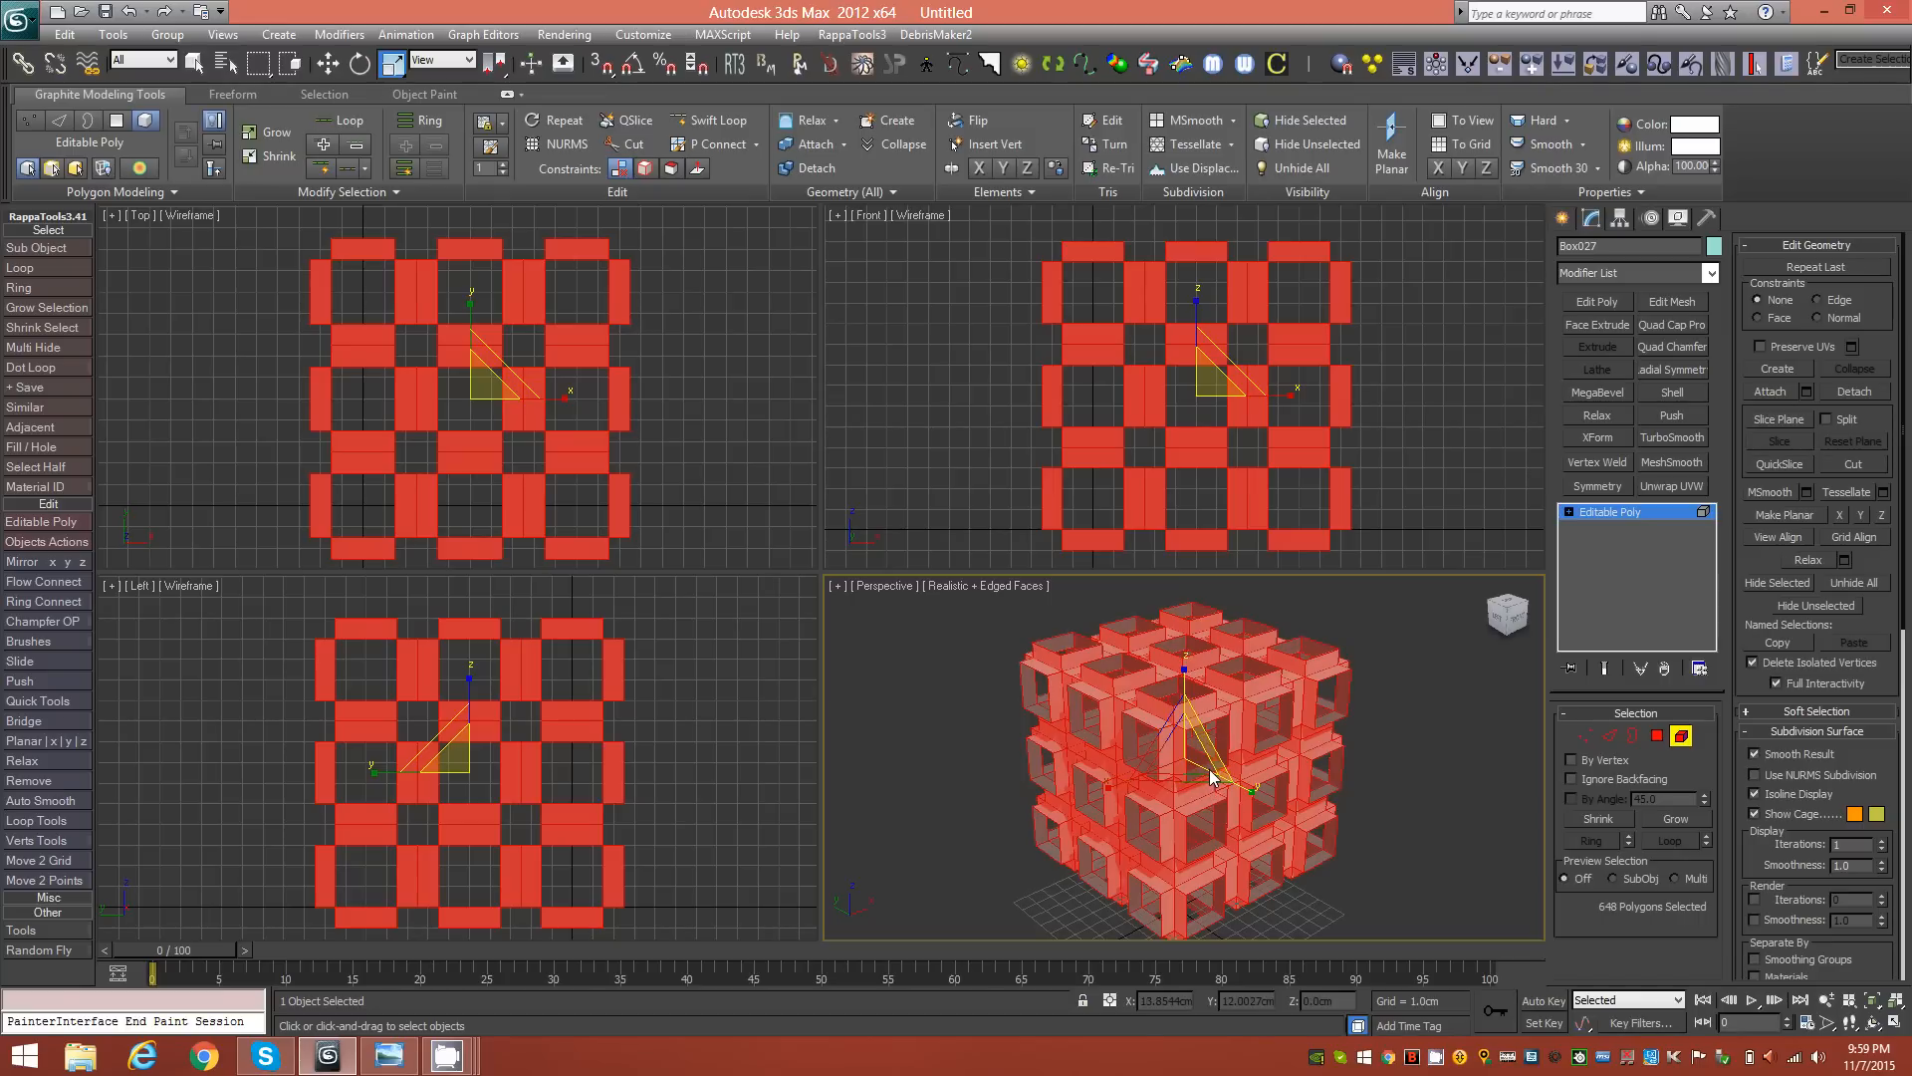
{"action": "middle_click_drag", "start_coordinate": [1305, 739], "coordinate": [1255, 742], "text": "alt"}
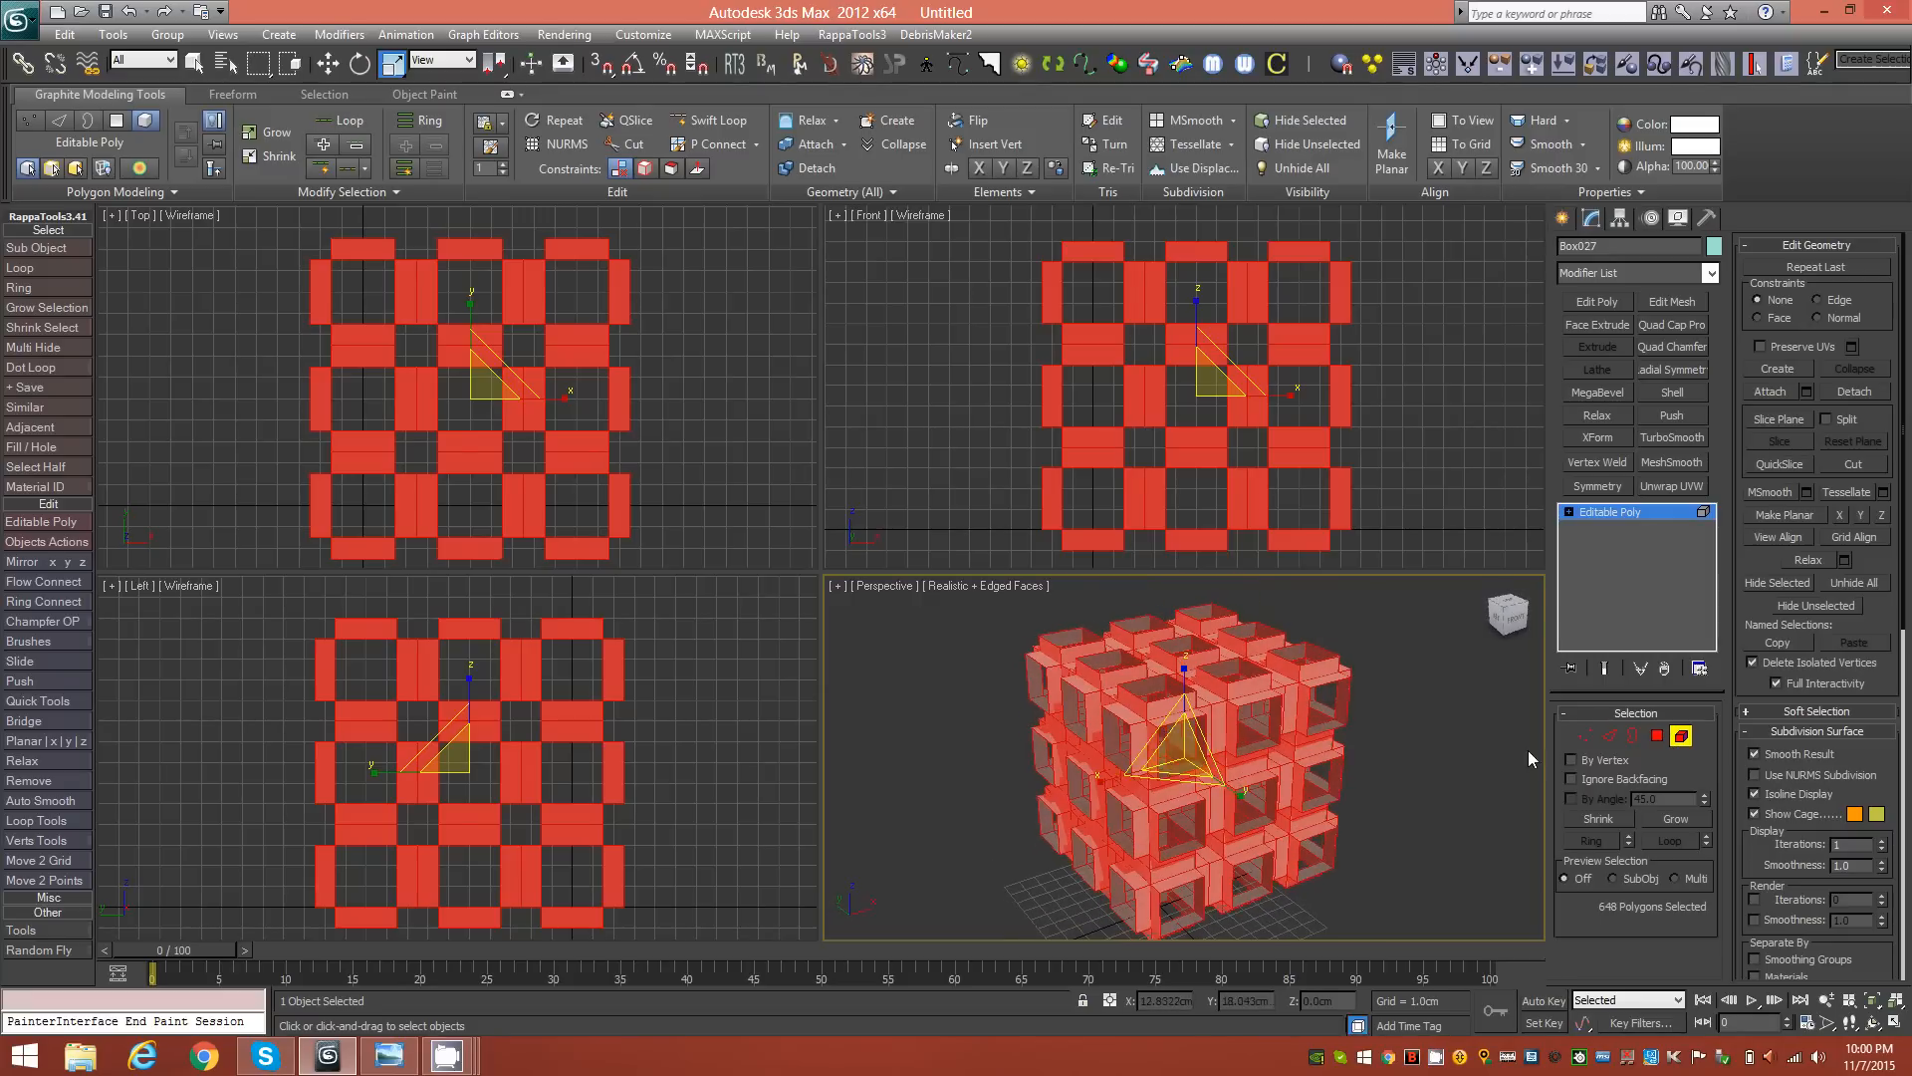
Step: Inspect the lattice's seams at Vertex and Edge level and clear the edge selection
{"action": "left_click", "coordinate": [1591, 738]}
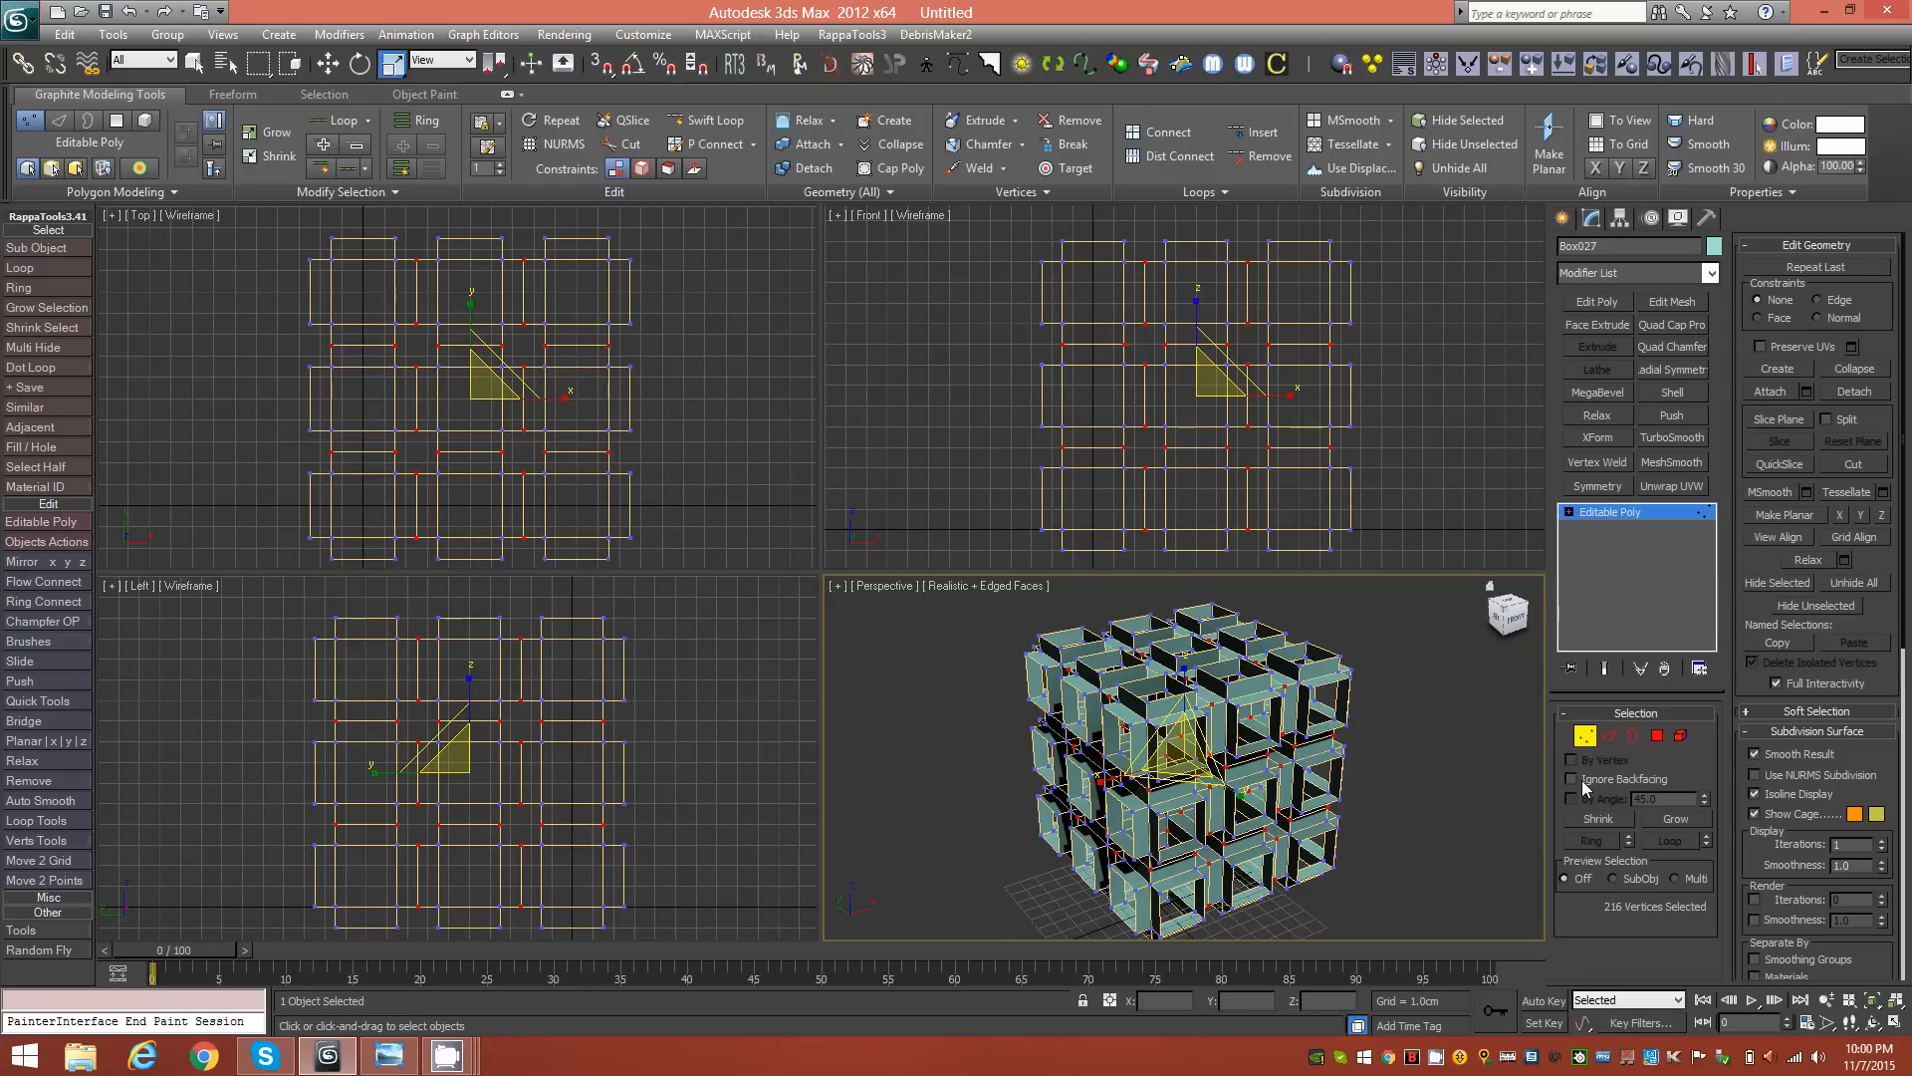
{"action": "left_click", "coordinate": [1610, 738]}
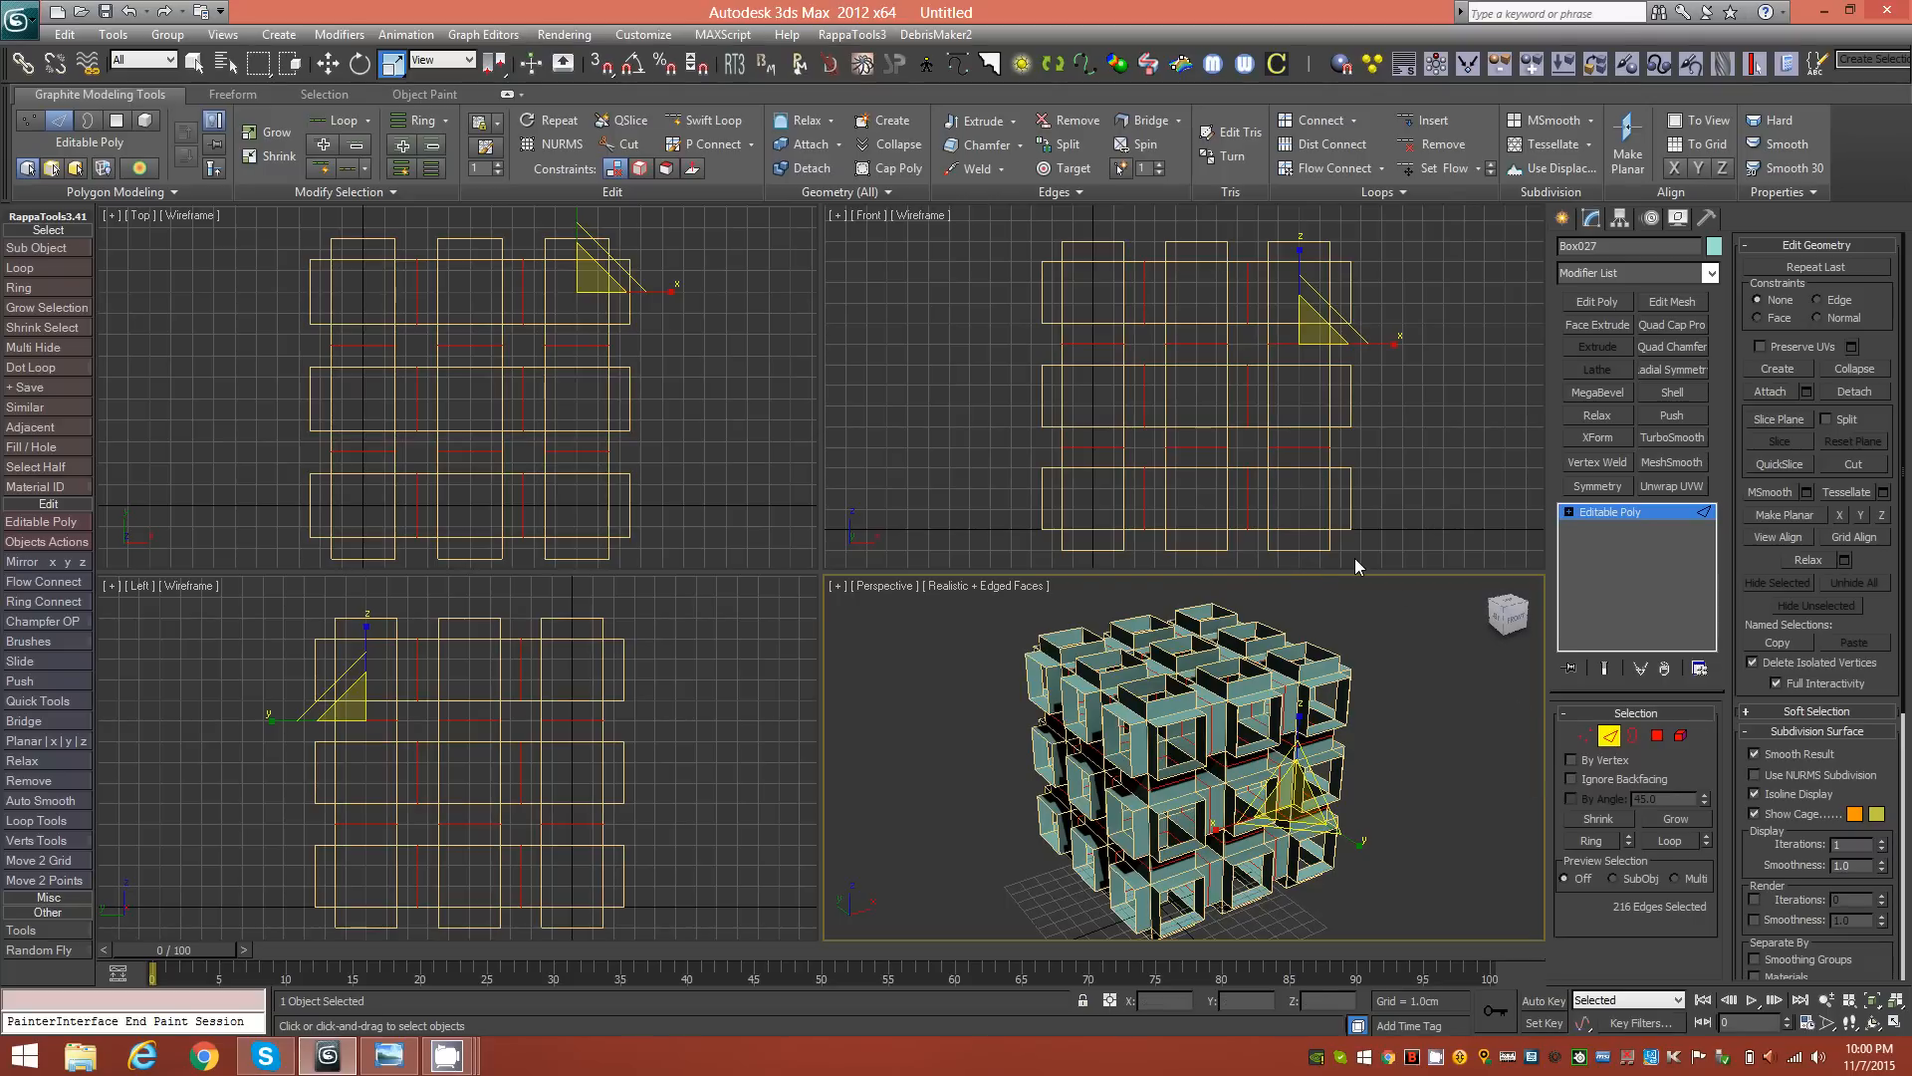
{"action": "key", "text": "ctrl+d"}
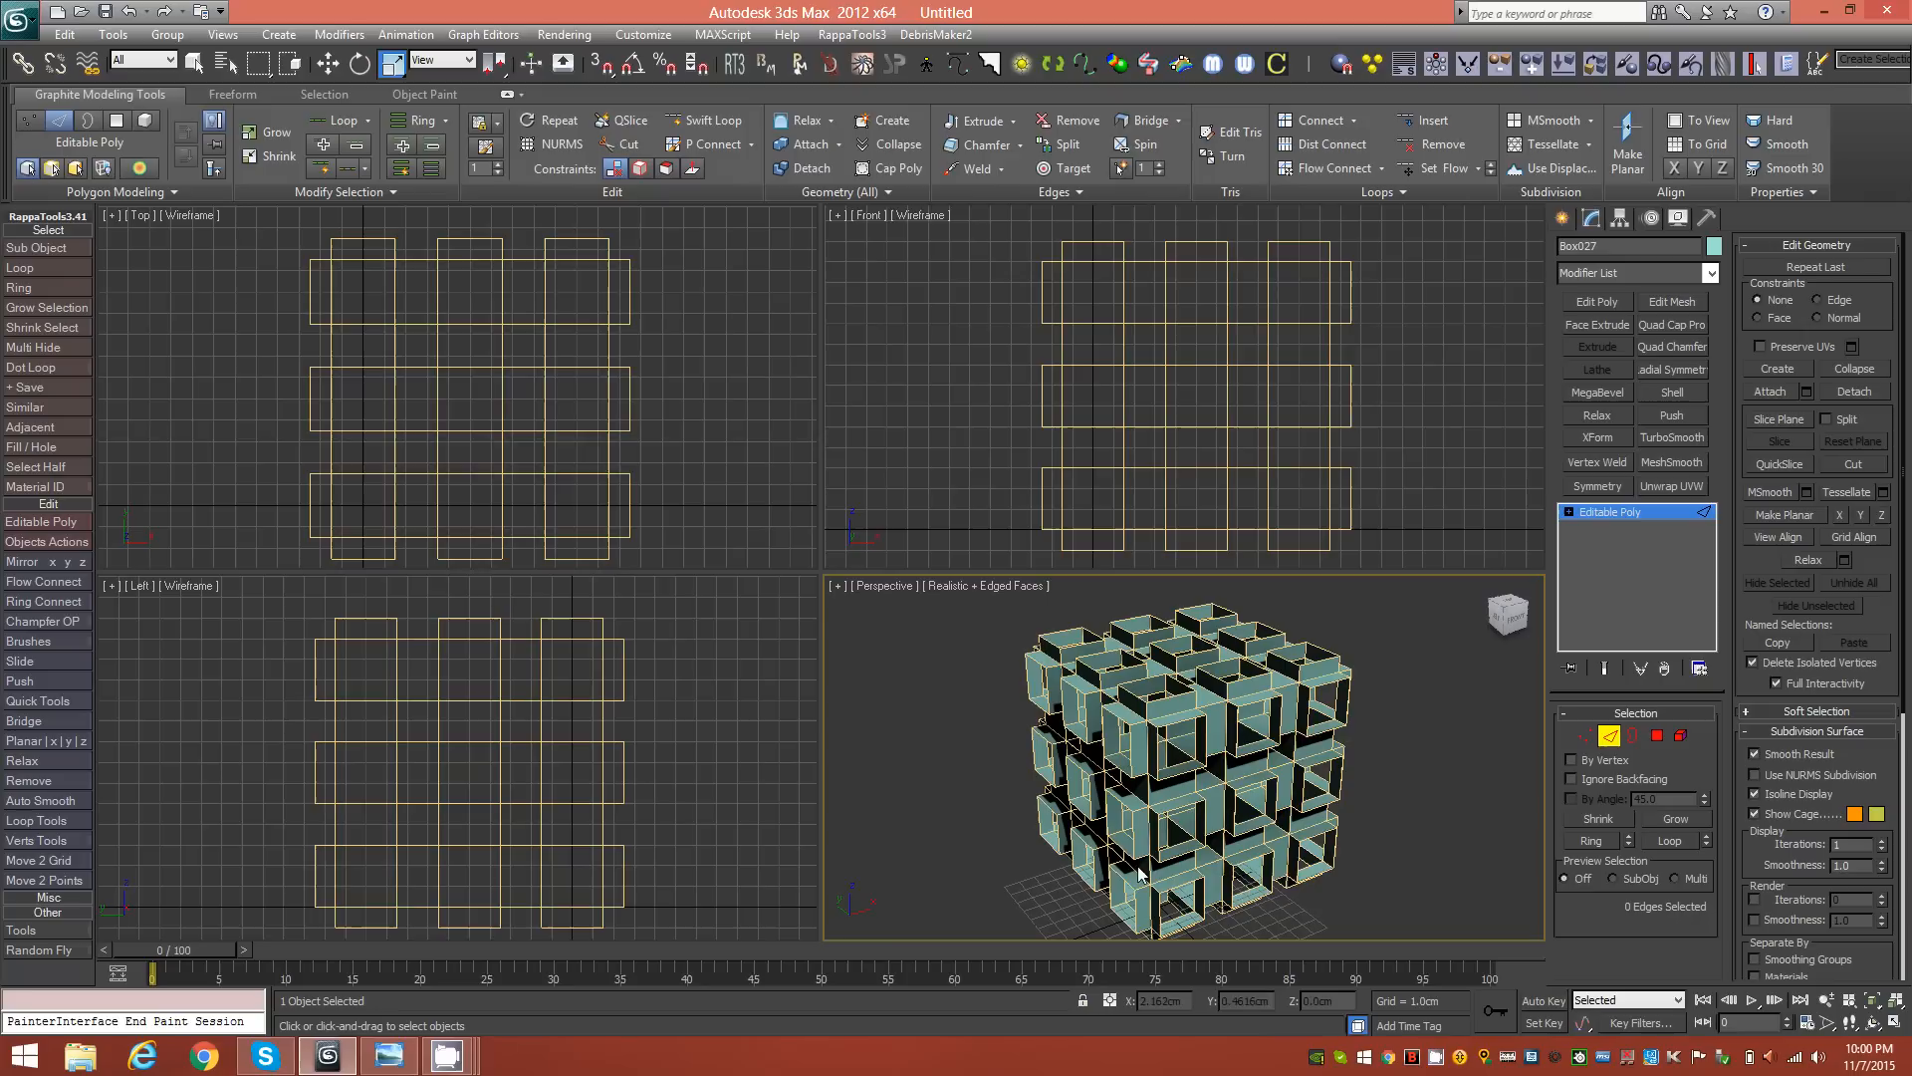
{"action": "mouse_move", "coordinate": [1198, 792]}
{"action": "middle_mouse_down", "text": "alt"}
{"action": "mouse_move", "coordinate": [1142, 747]}
{"action": "mouse_move", "coordinate": [1217, 783]}
{"action": "mouse_move", "coordinate": [1198, 798]}
{"action": "middle_mouse_up", "text": "alt"}
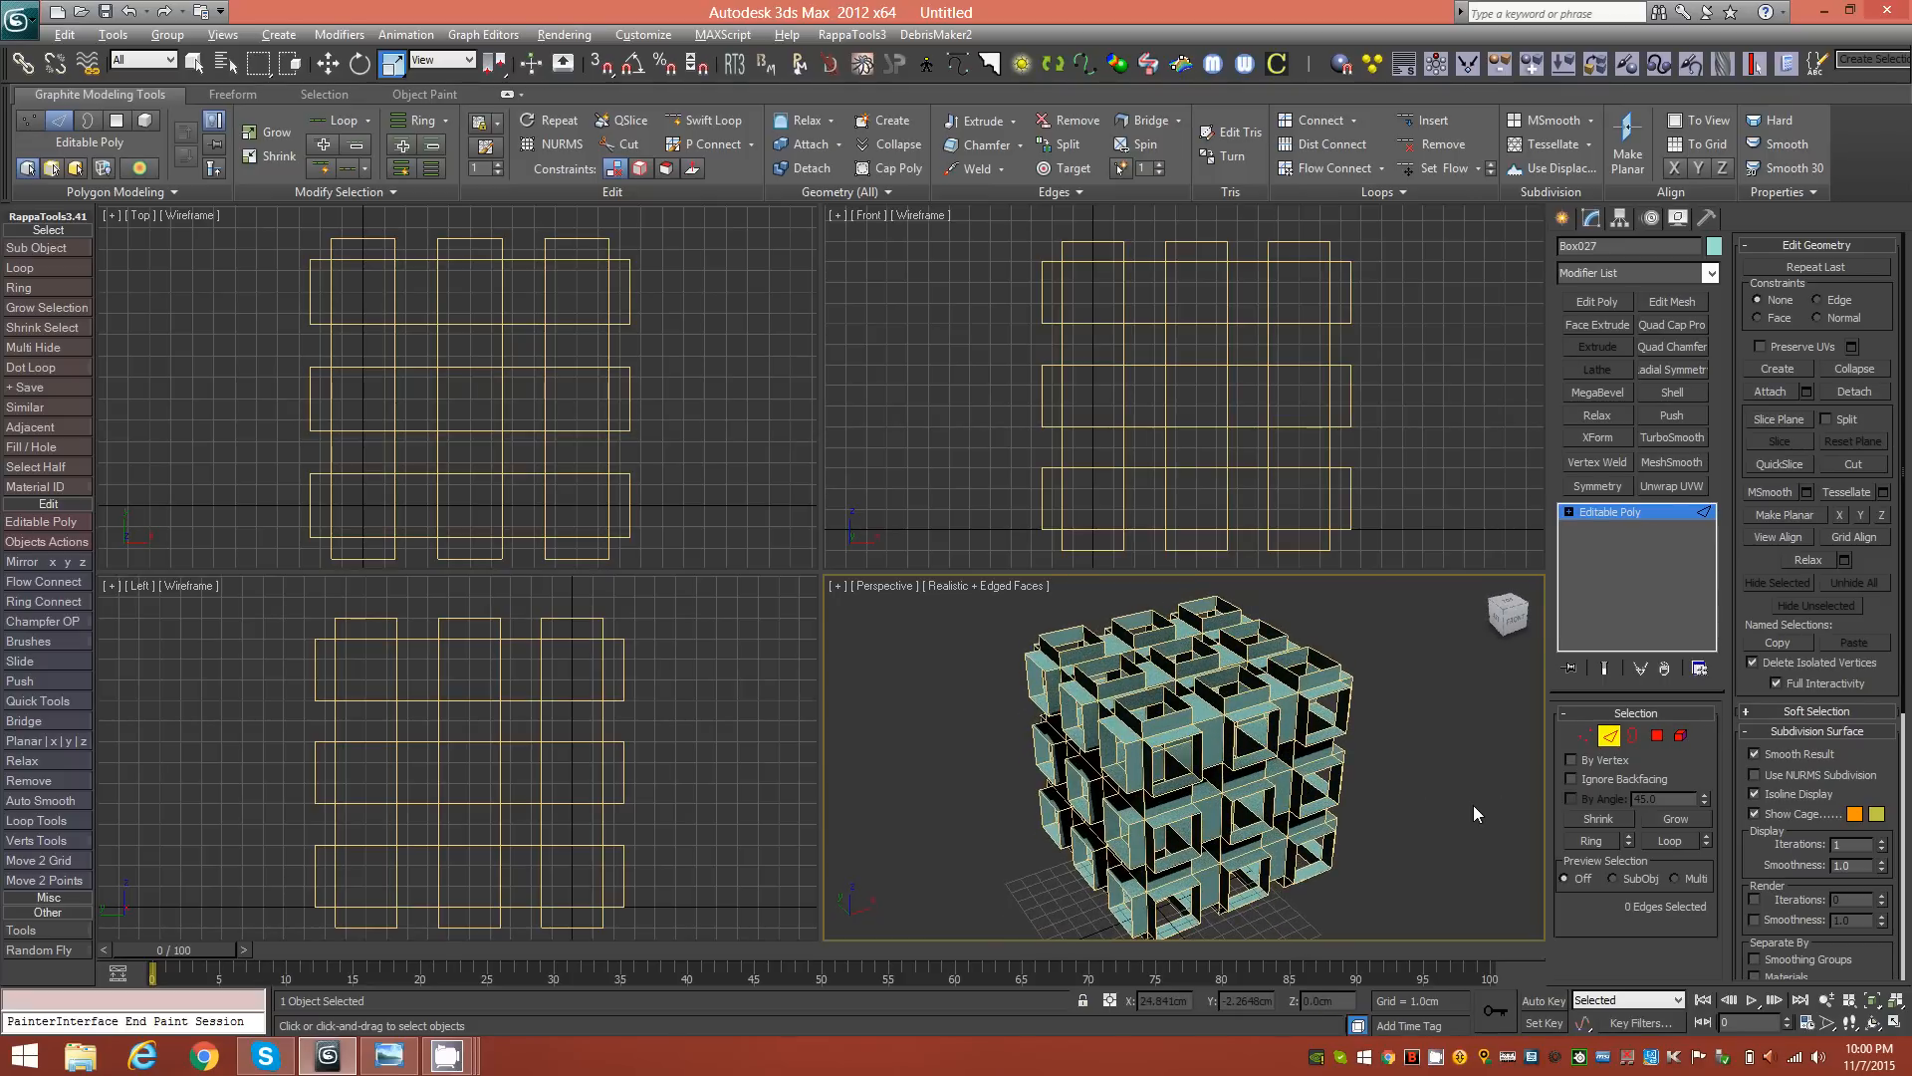
Step: Maximize the Perspective view and switch to Polygon level with no polygons selected
{"action": "key", "text": "alt+w"}
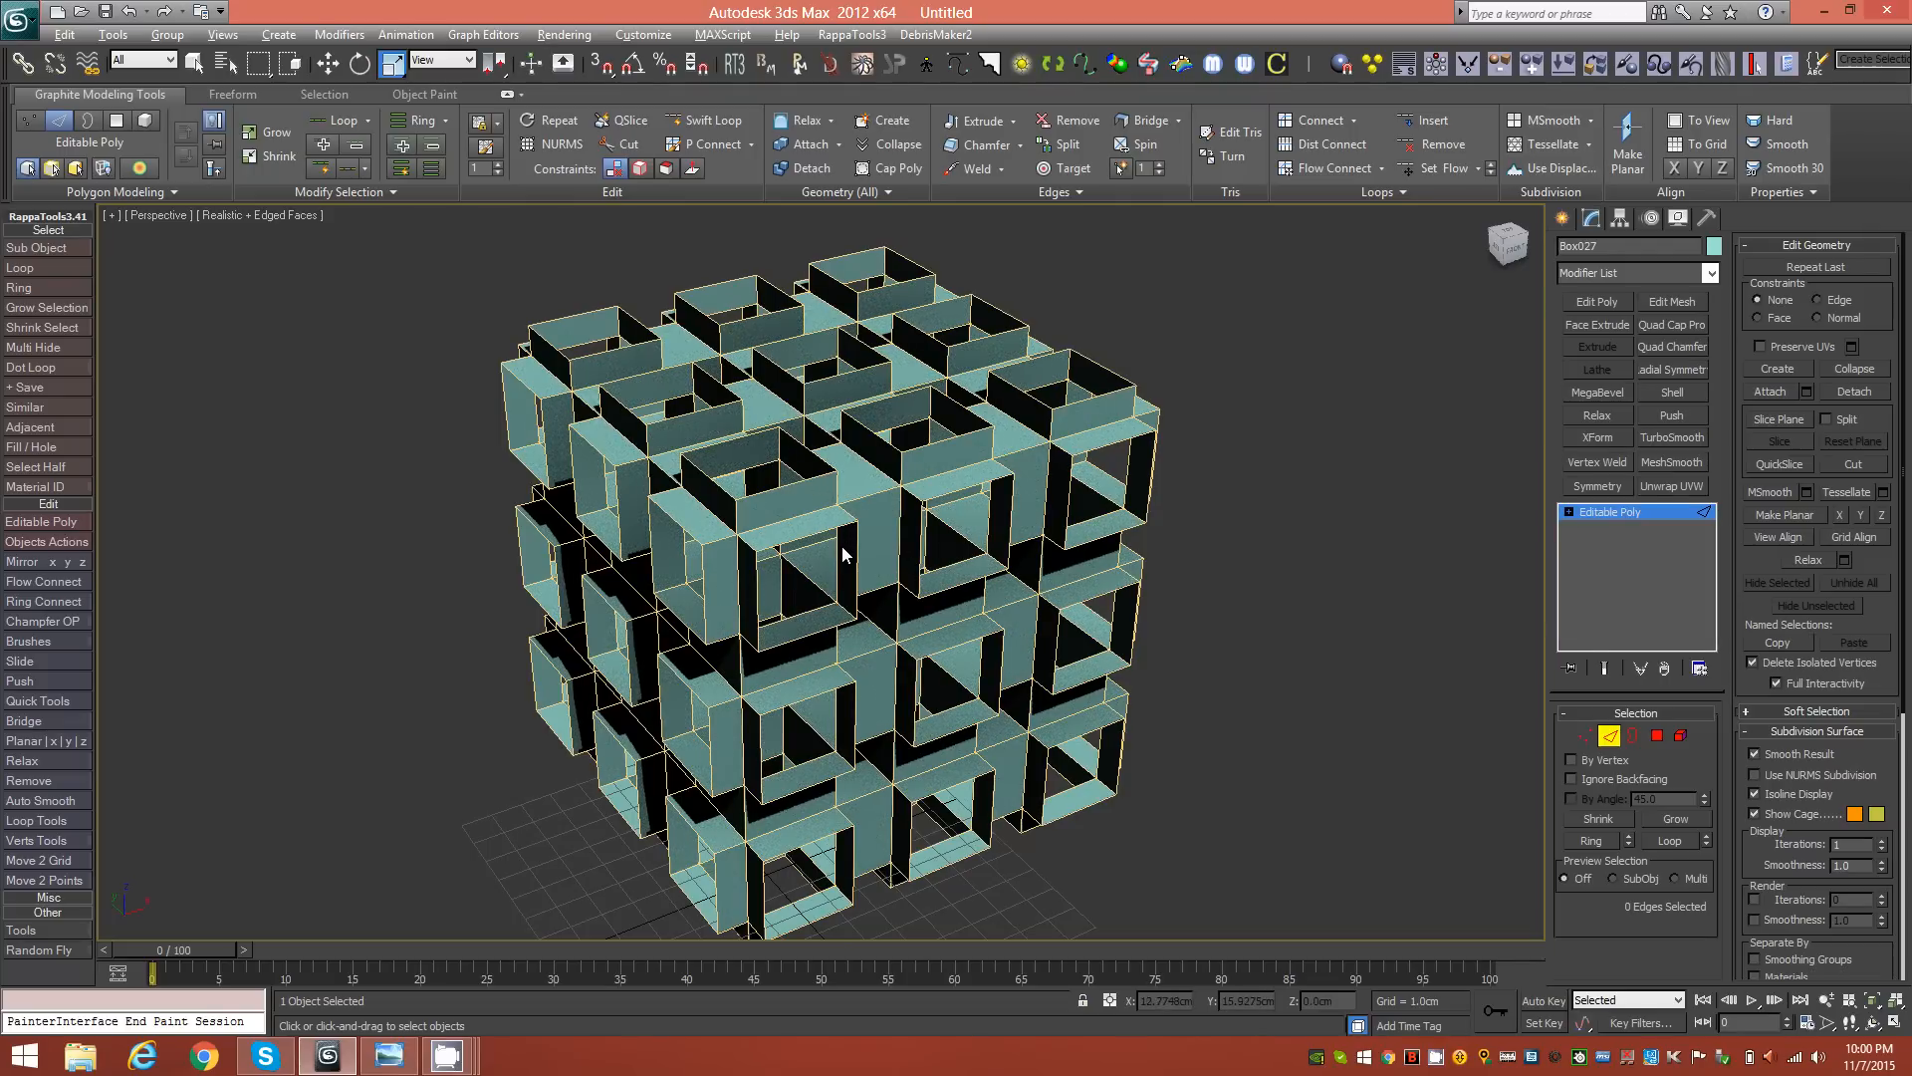
{"action": "middle_click_drag", "start_coordinate": [840, 554], "coordinate": [795, 528], "text": "alt"}
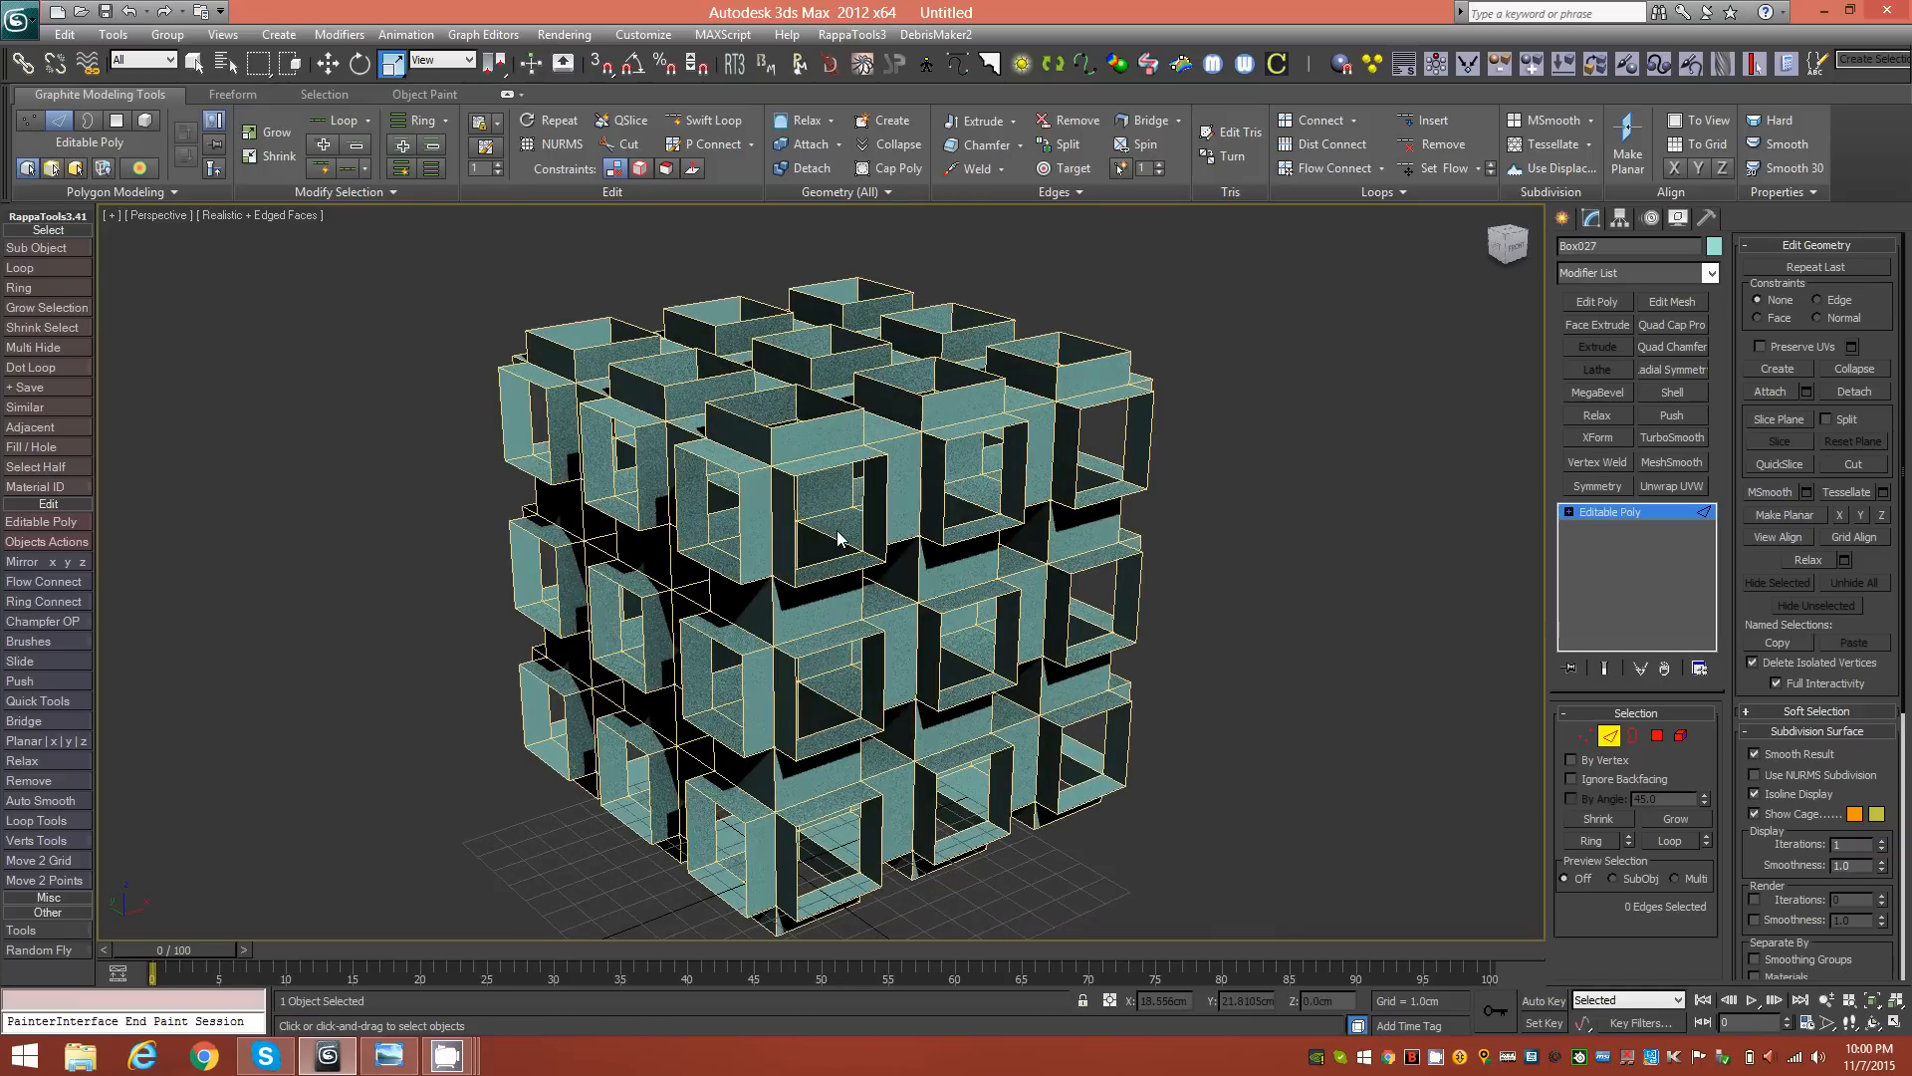
{"action": "left_click", "coordinate": [1657, 736]}
{"action": "key", "text": "ctrl+a"}
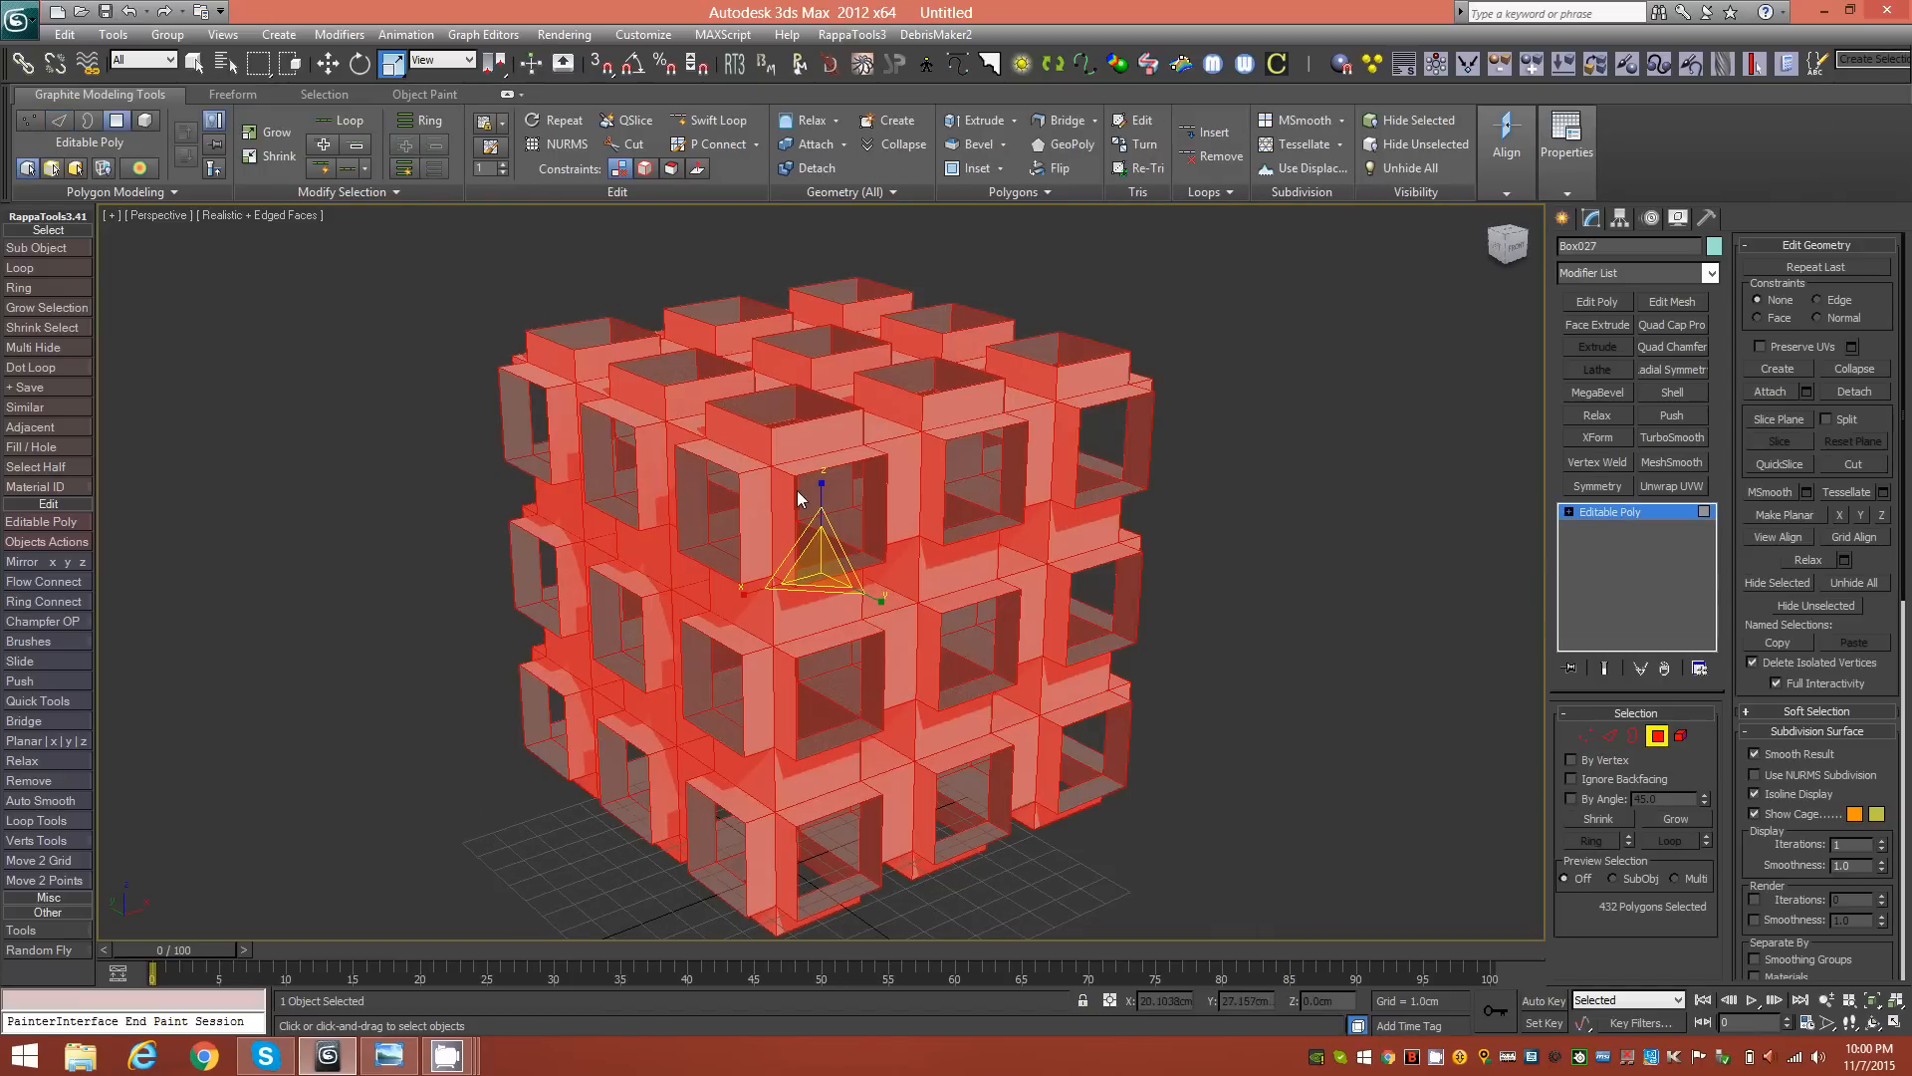
{"action": "key", "text": "ctrl+d"}
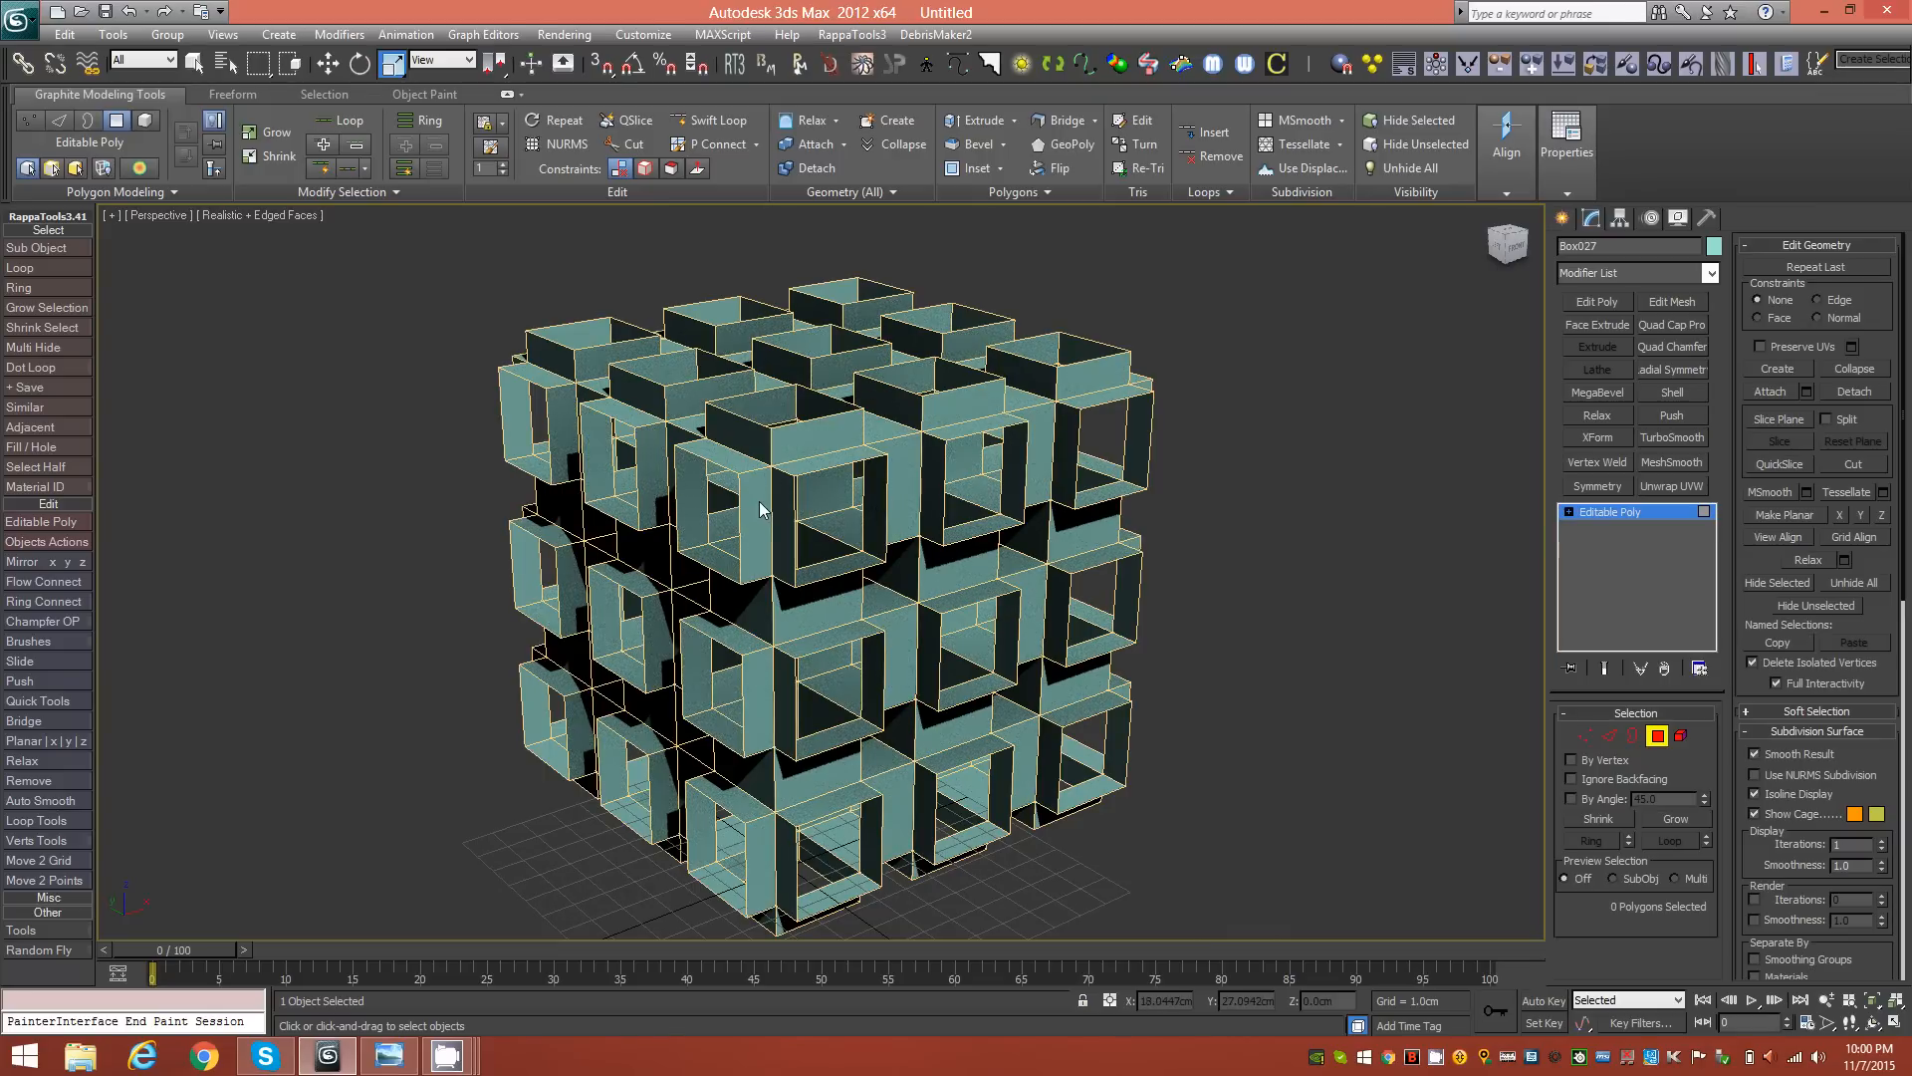
{"action": "middle_click_drag", "start_coordinate": [794, 499], "coordinate": [803, 510], "text": "alt"}
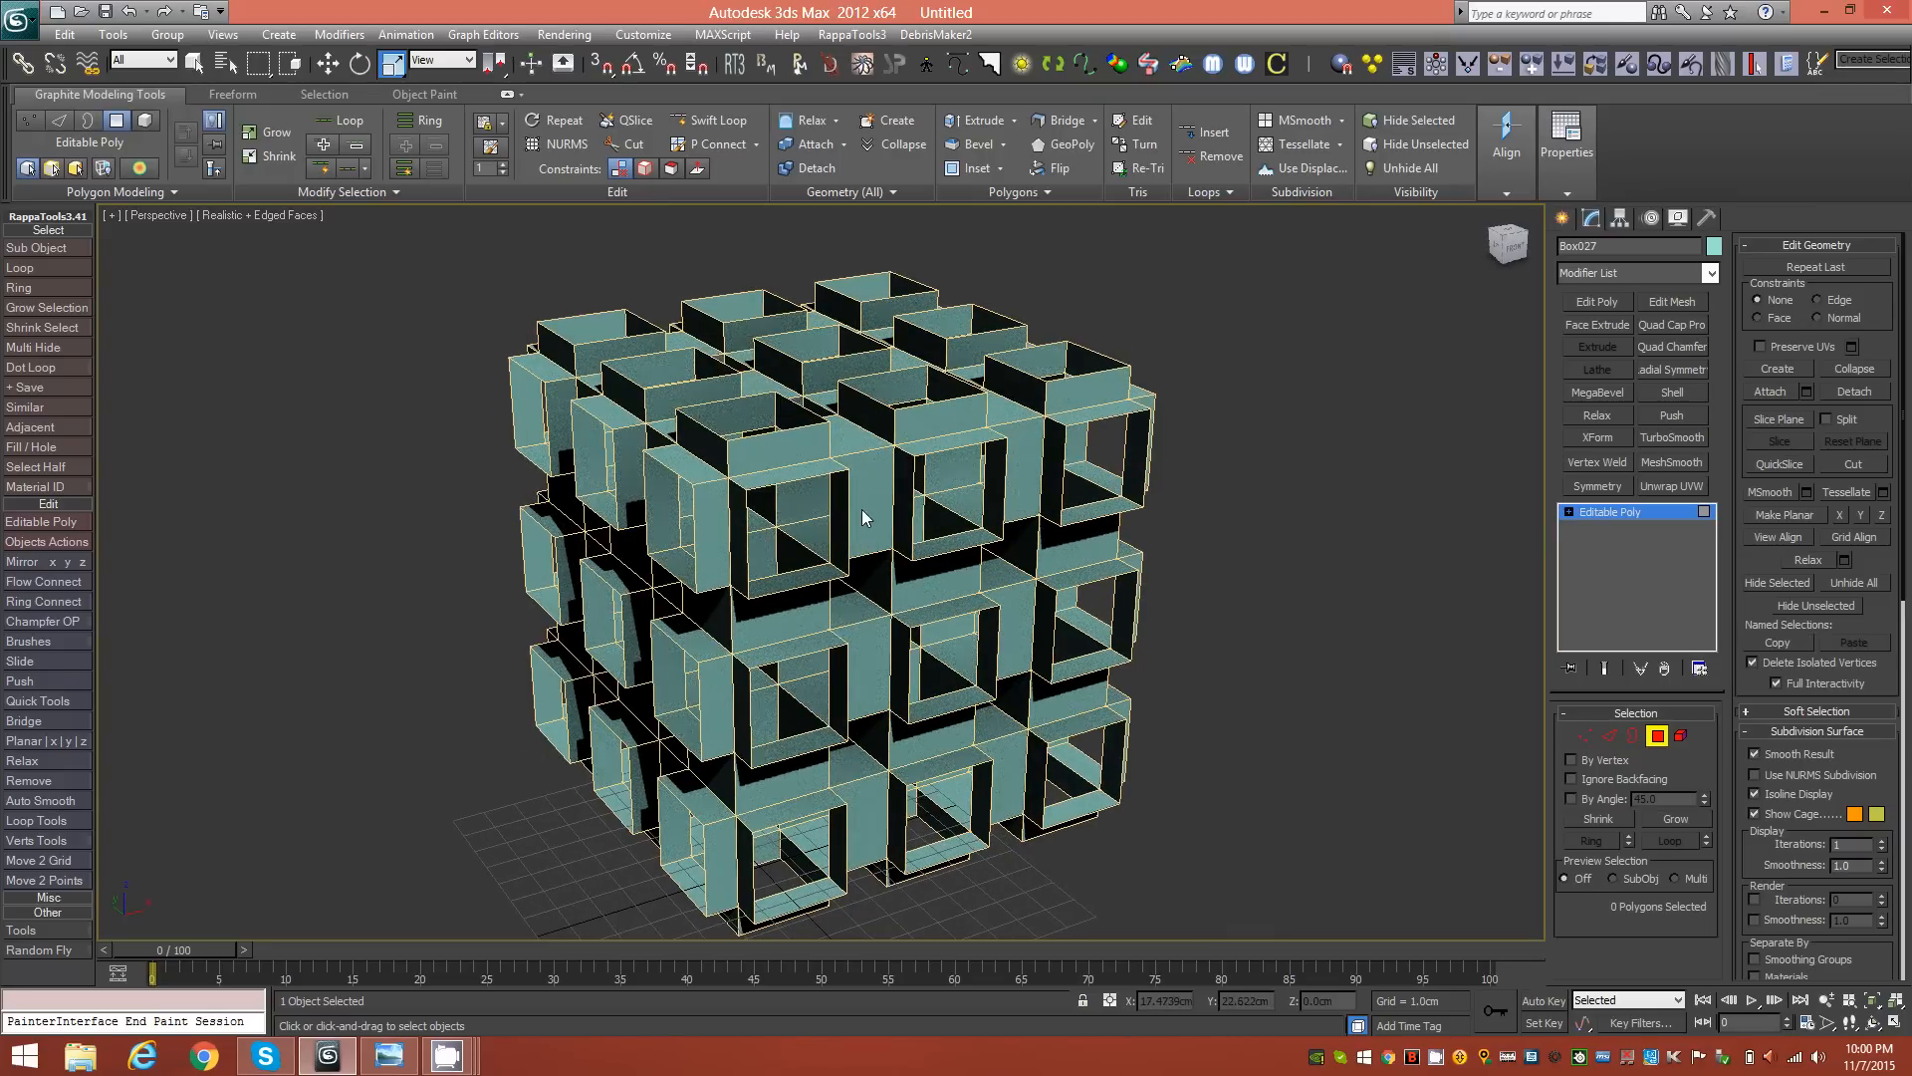
Step: Select the four rim polygons of an outward opening on the top front corner module, extend the selection to similar polygons and delete them
{"action": "left_click", "coordinate": [716, 510]}
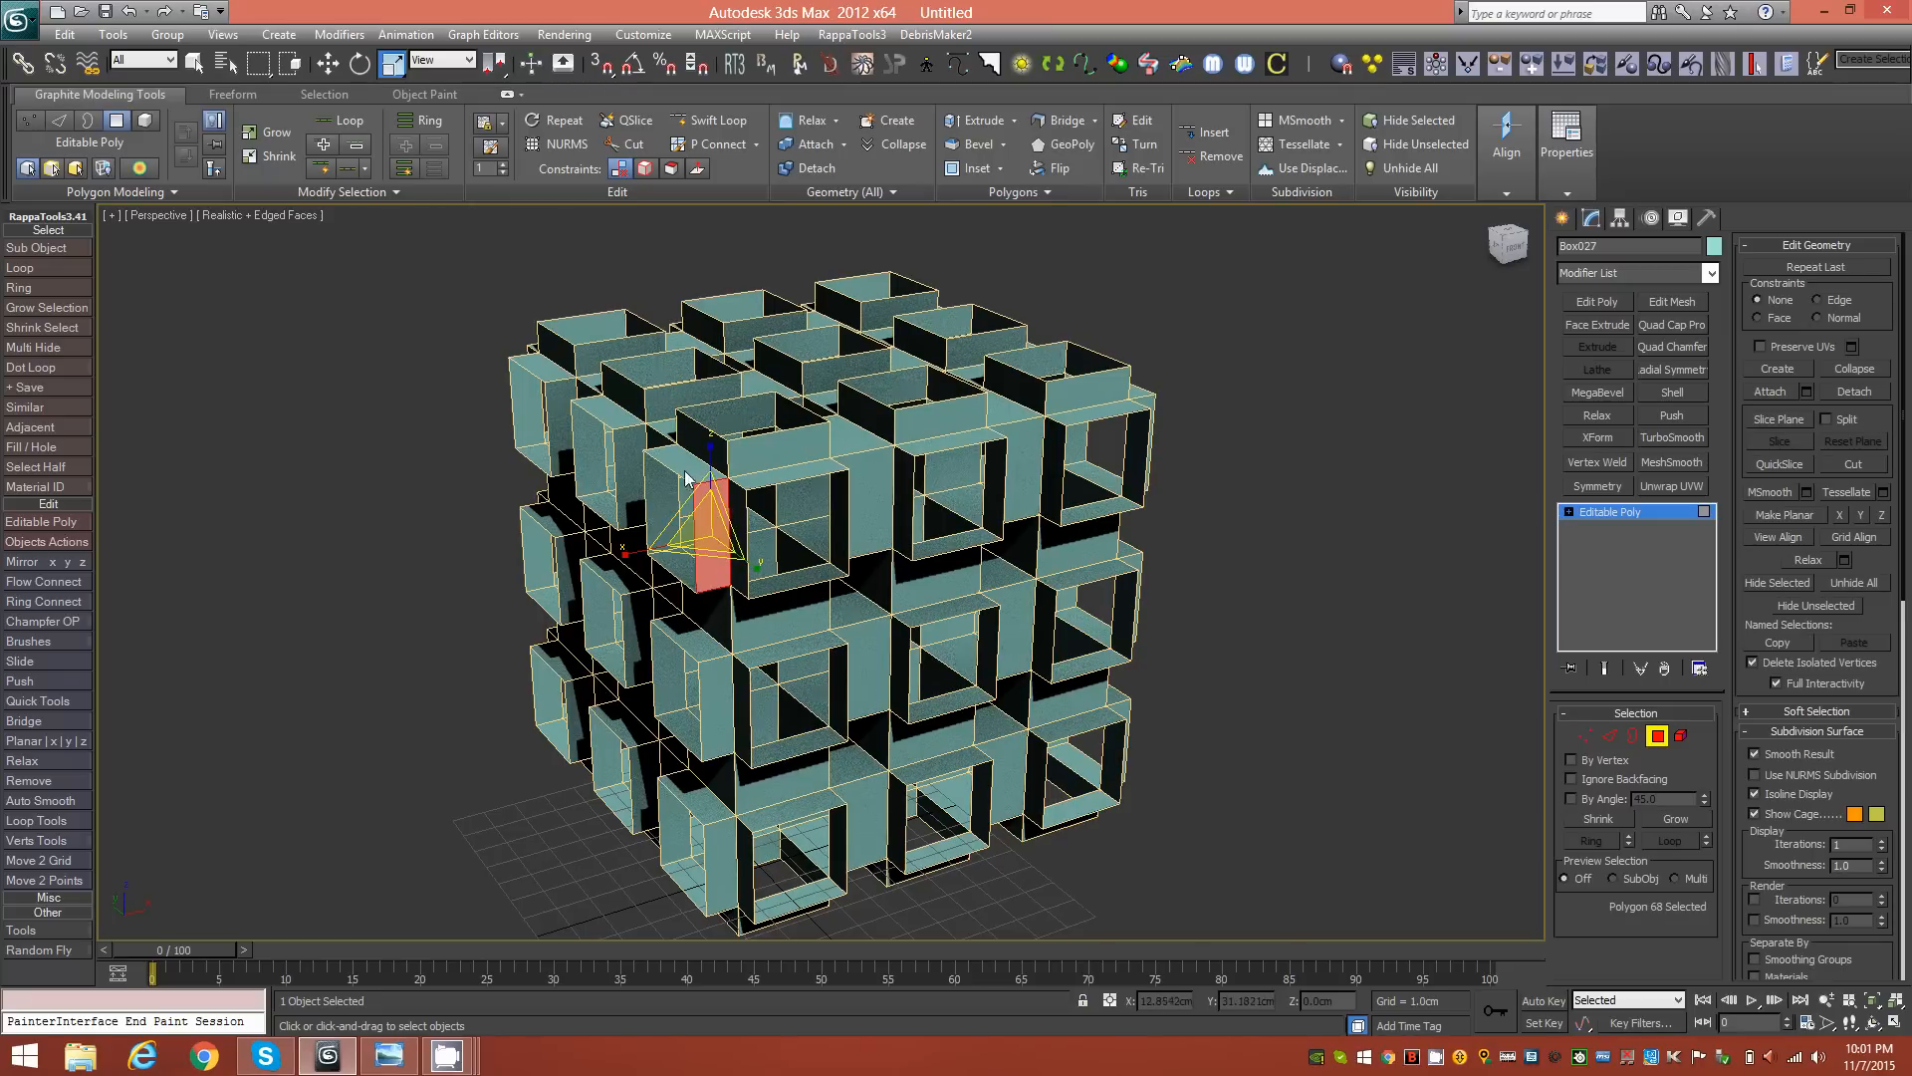
{"action": "left_click", "coordinate": [681, 470], "text": "ctrl"}
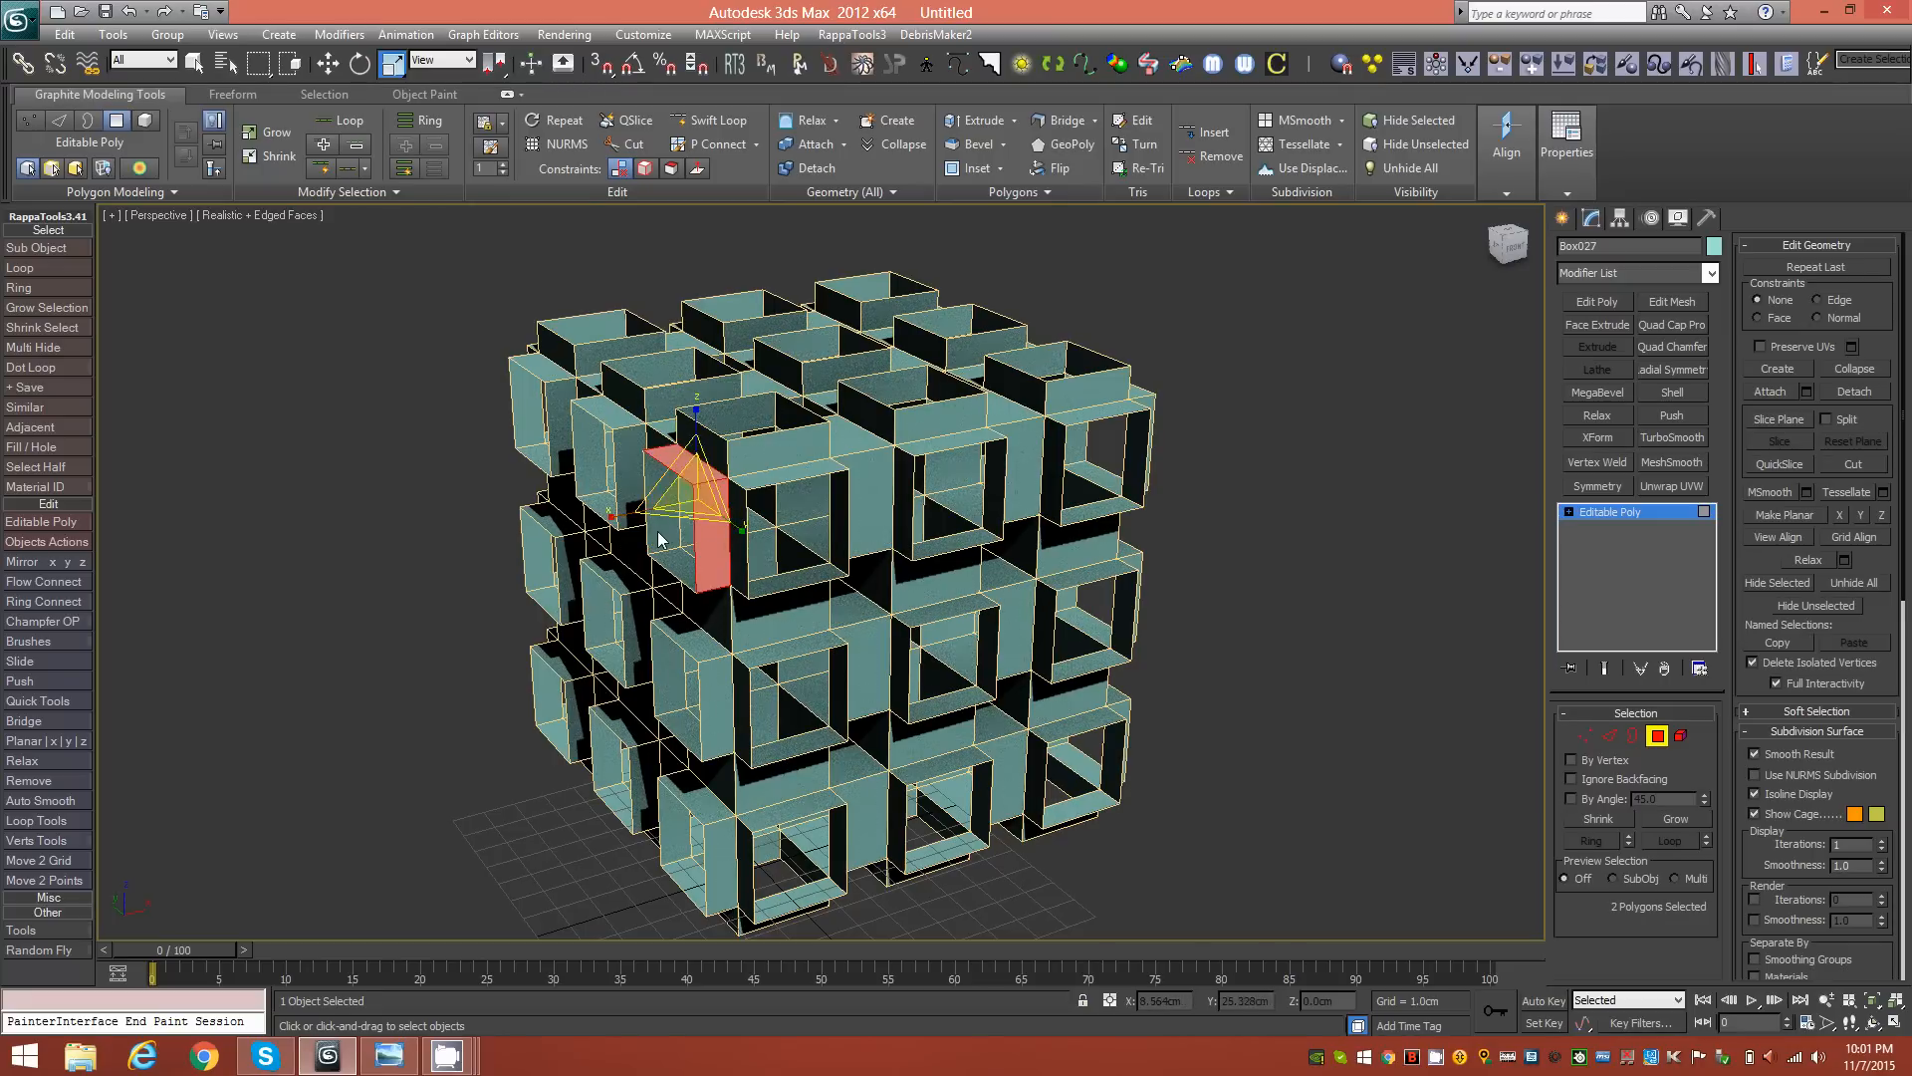
{"action": "left_click", "coordinate": [676, 568], "text": "ctrl"}
{"action": "mouse_move", "coordinate": [798, 540]}
{"action": "middle_mouse_down", "text": "alt"}
{"action": "mouse_move", "coordinate": [811, 553]}
{"action": "mouse_move", "coordinate": [778, 573]}
{"action": "middle_mouse_up", "text": "alt"}
{"action": "middle_click_drag", "start_coordinate": [755, 552], "coordinate": [795, 553], "text": "alt"}
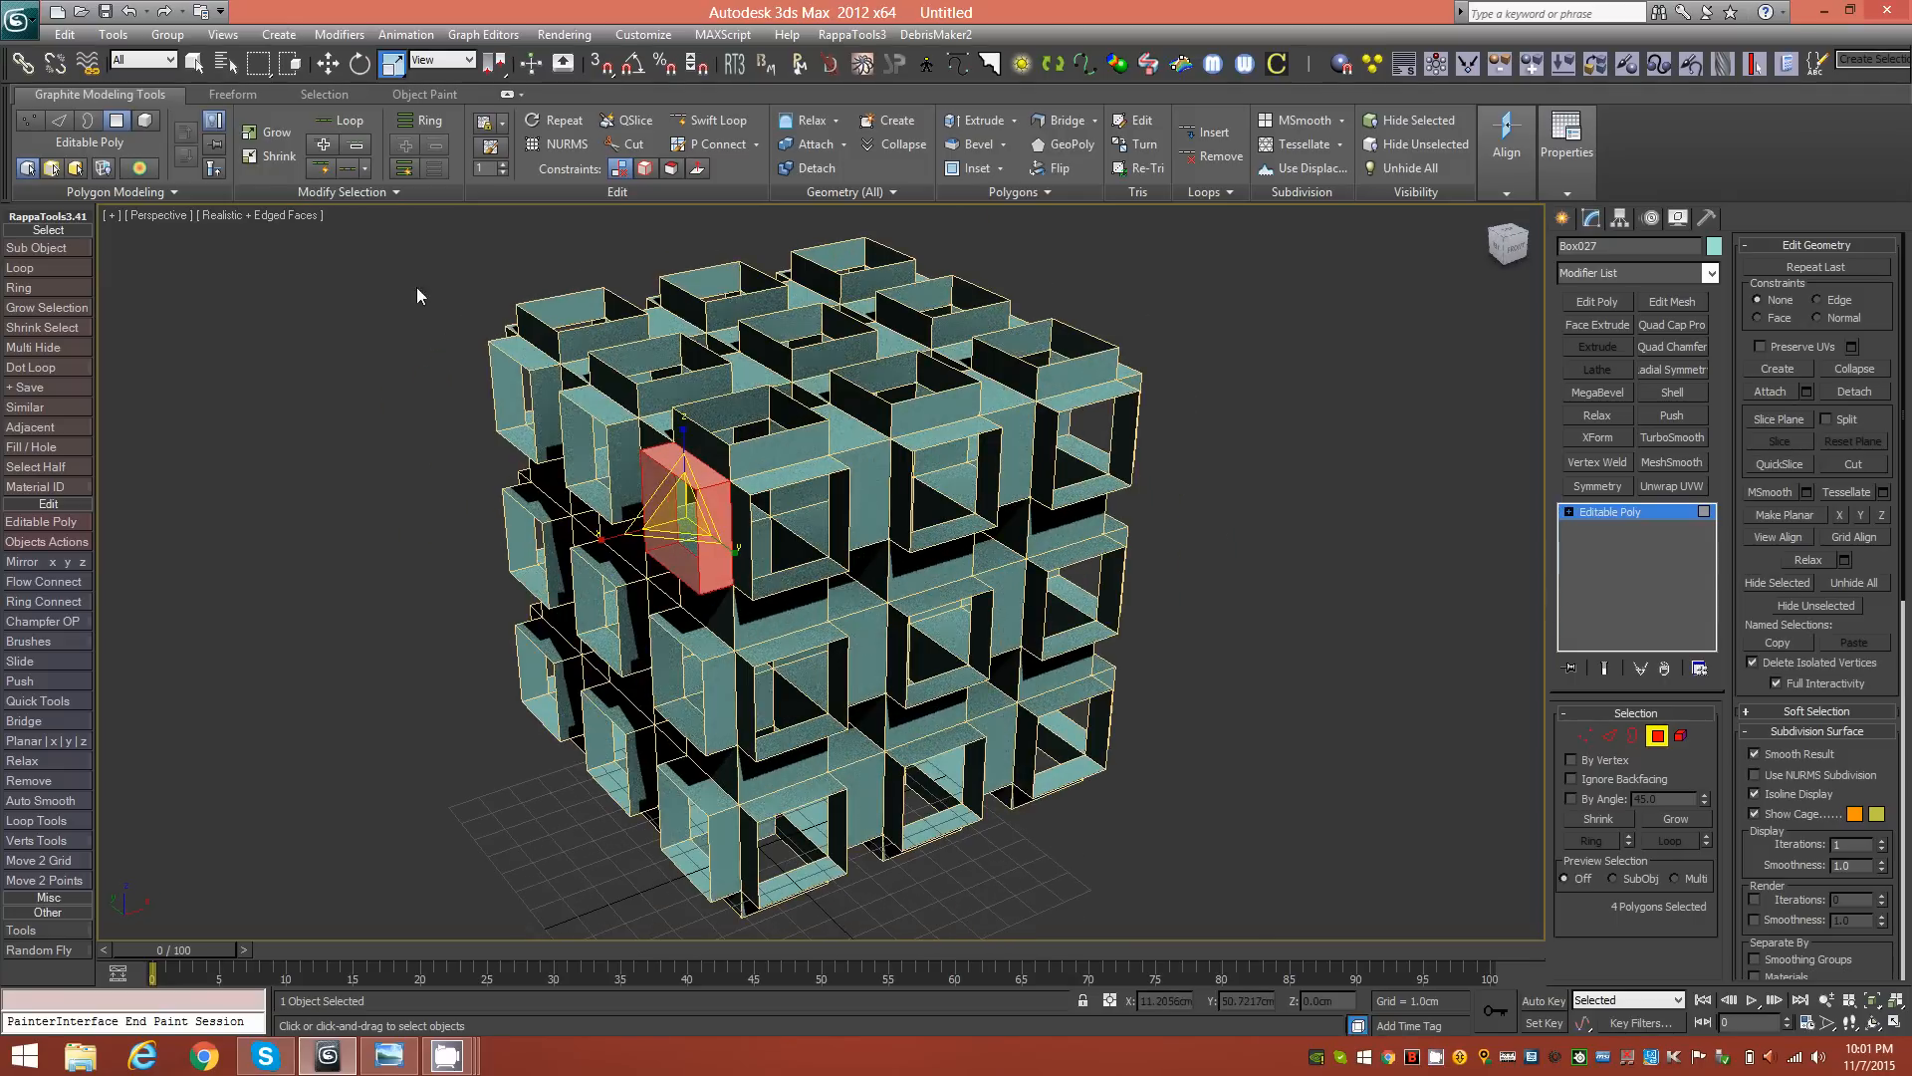
{"action": "left_click", "coordinate": [379, 199]}
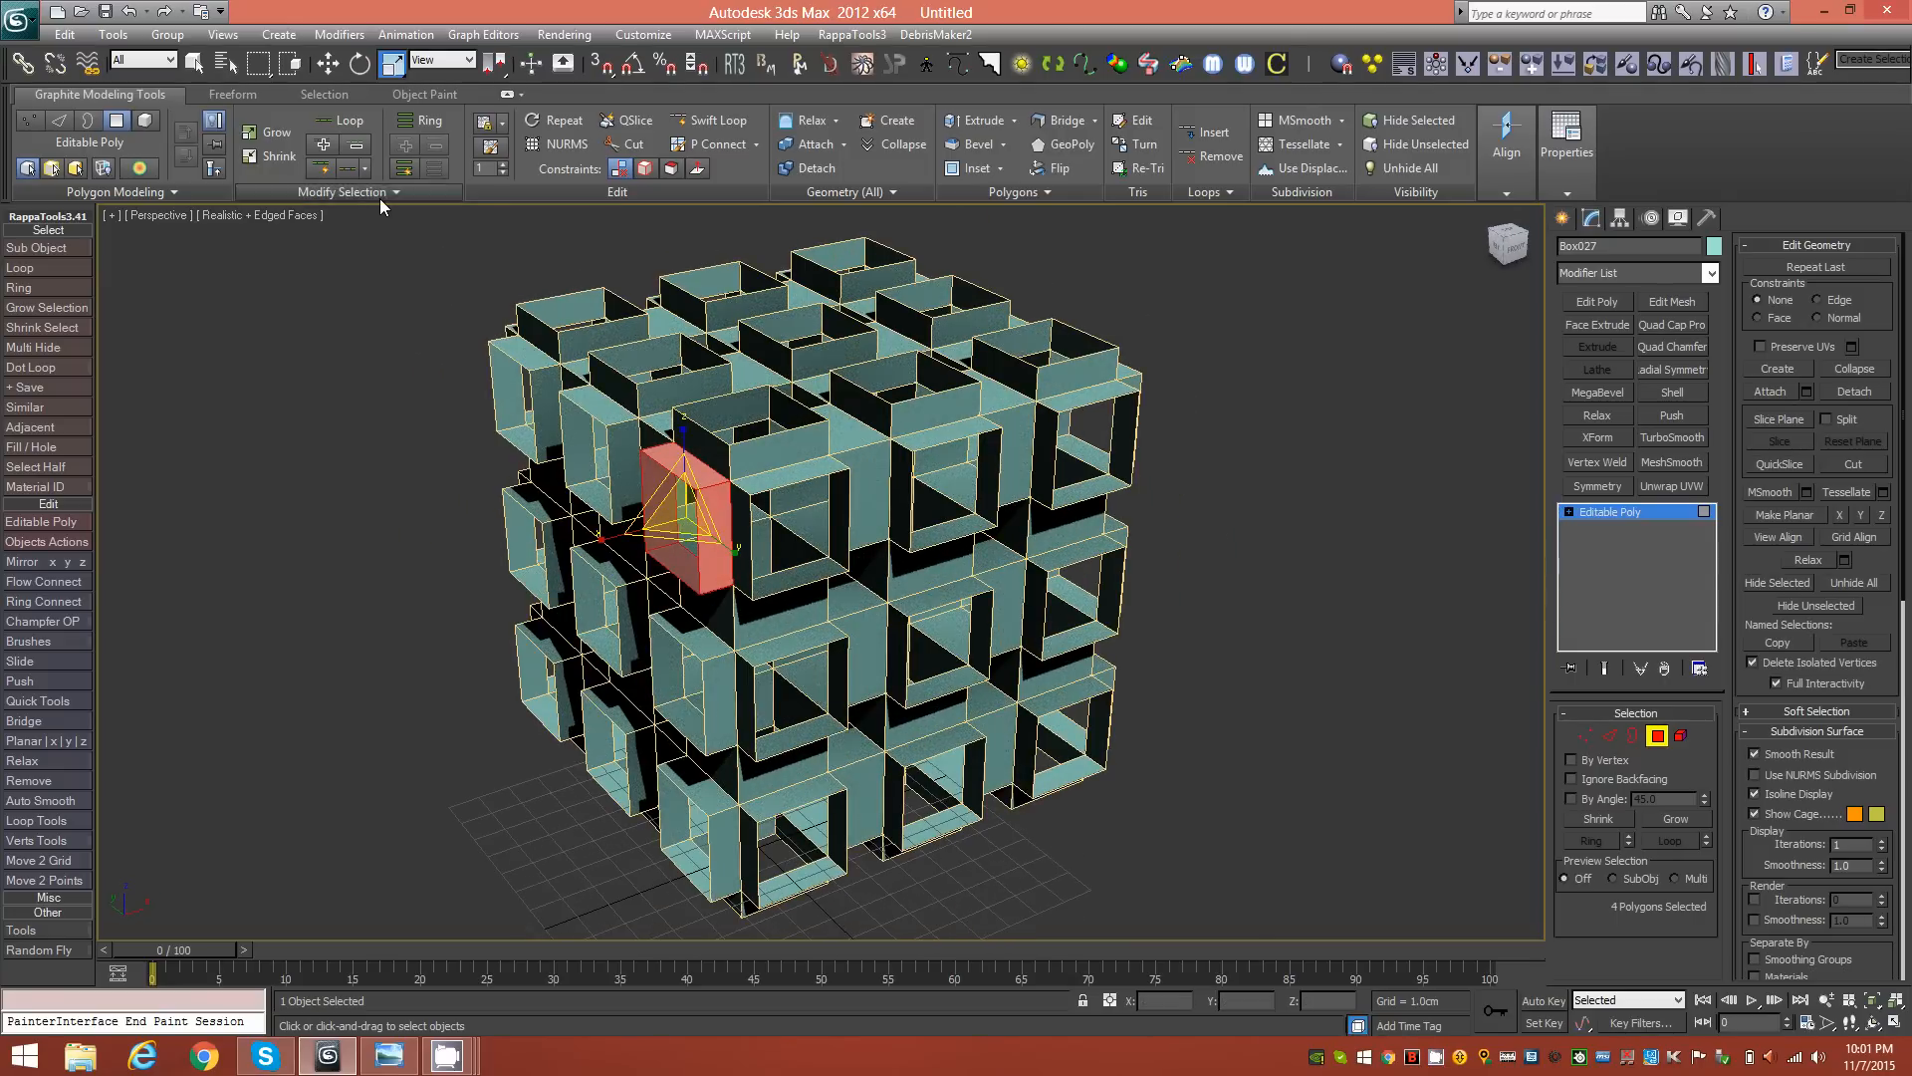
{"action": "left_click", "coordinate": [326, 242]}
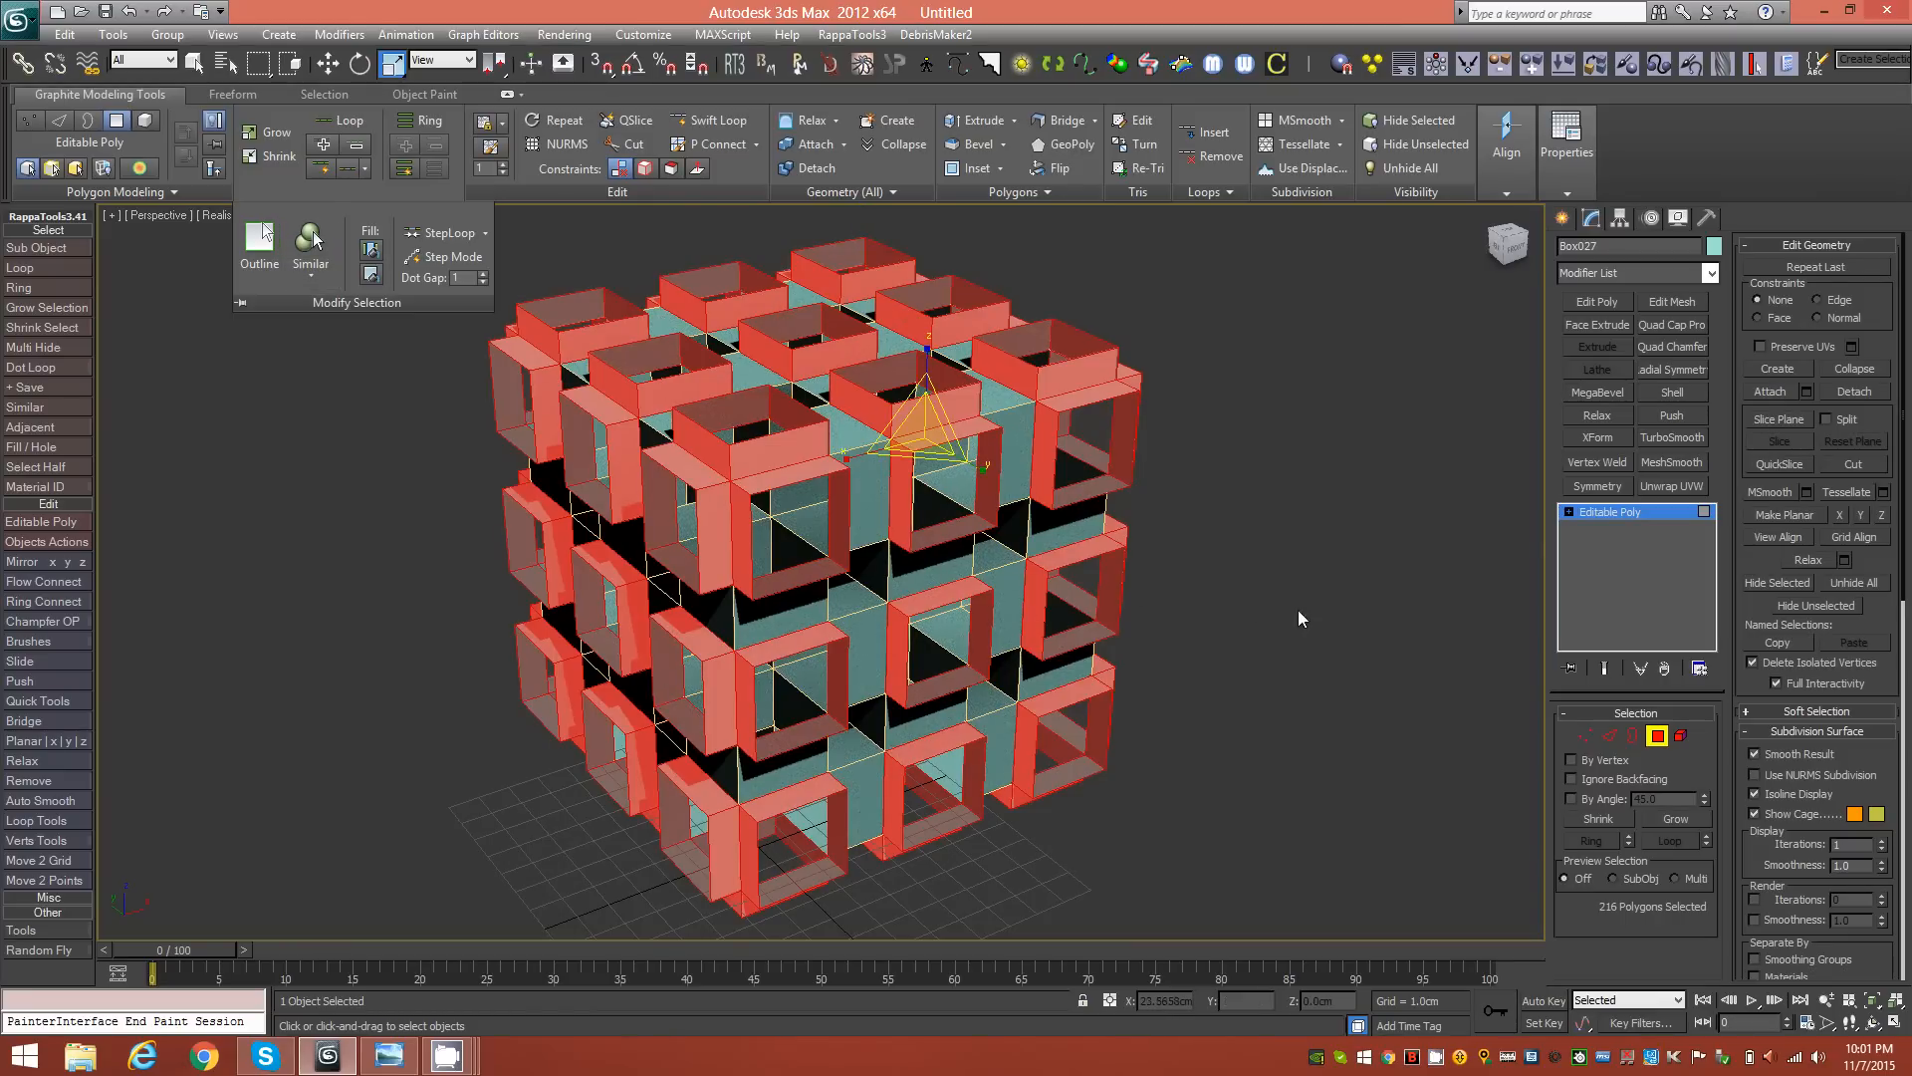
{"action": "key", "text": "Delete"}
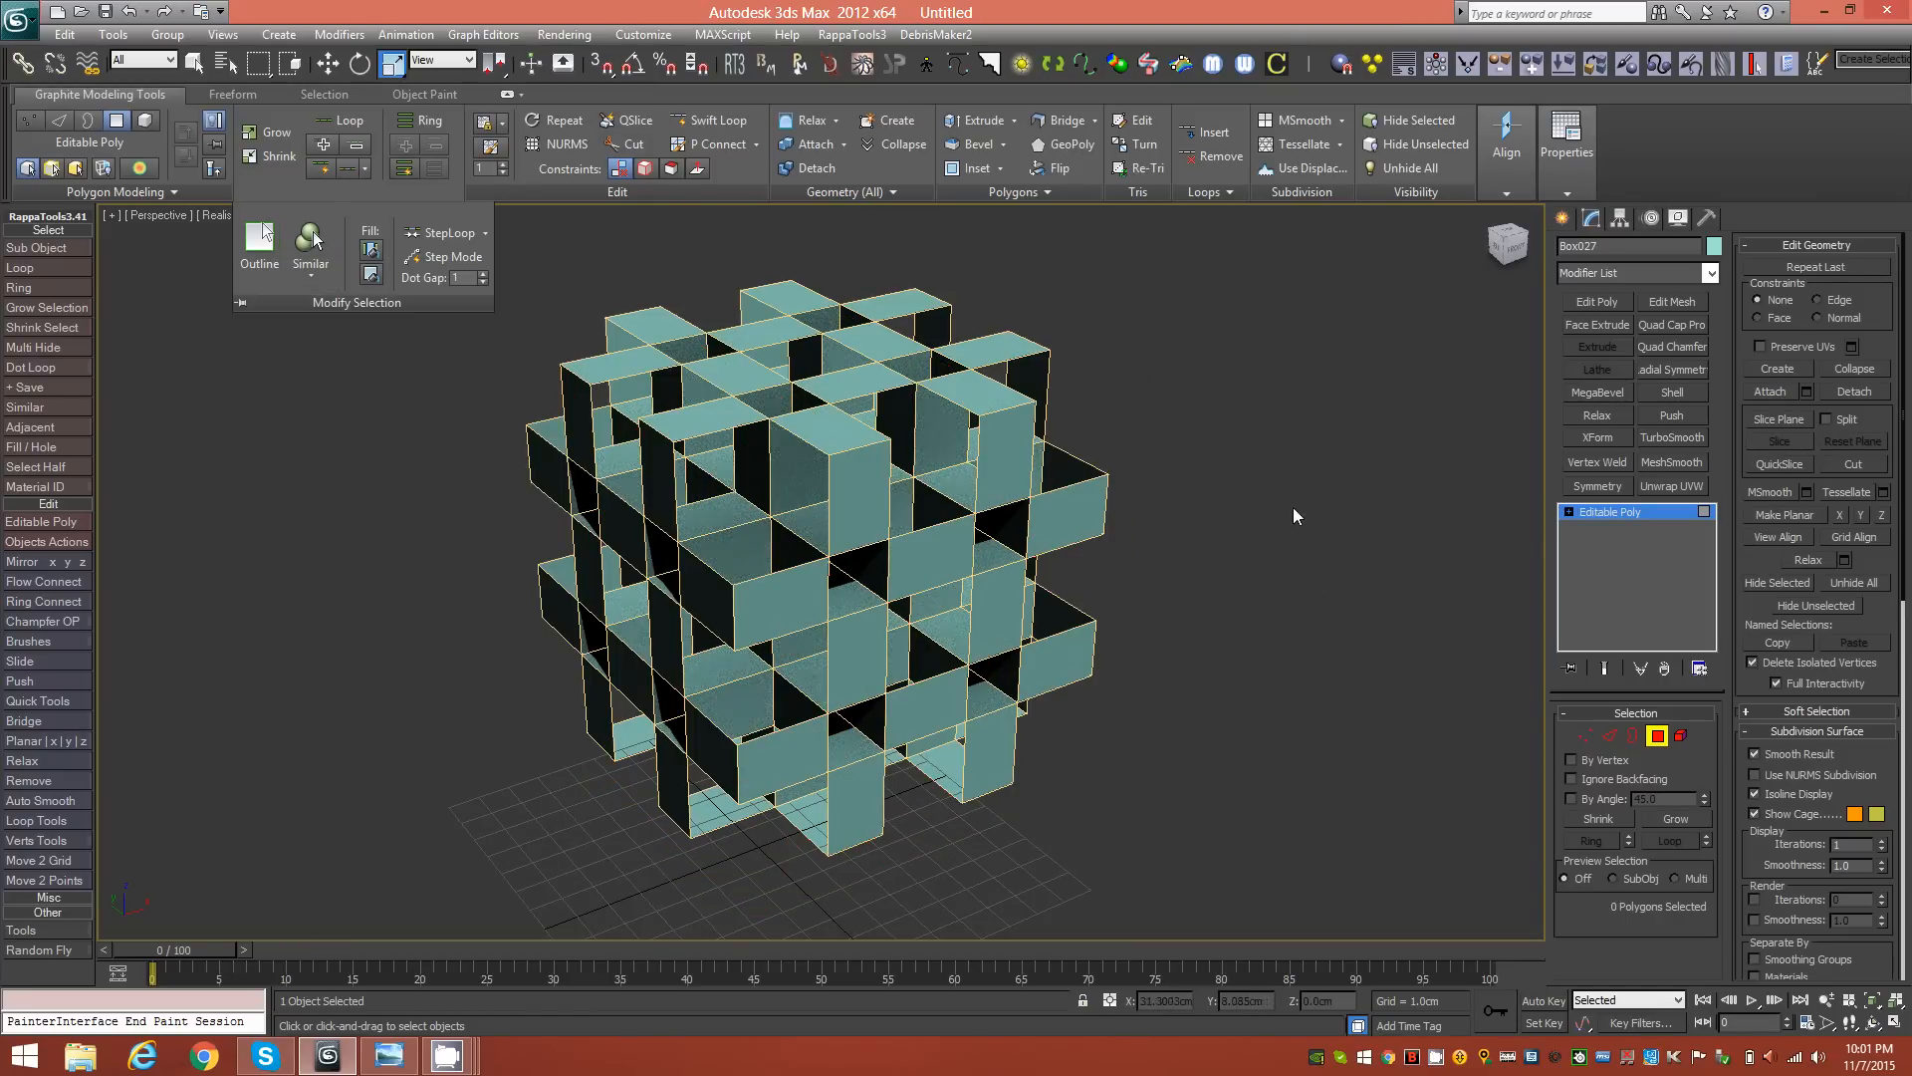
Step: Preview the trimmed lattice with a TurboSmooth modifier at 1 iteration and delete the modifier
{"action": "mouse_move", "coordinate": [821, 737]}
{"action": "middle_mouse_down", "text": "alt"}
{"action": "mouse_move", "coordinate": [942, 721]}
{"action": "mouse_move", "coordinate": [876, 717]}
{"action": "mouse_move", "coordinate": [799, 763]}
{"action": "mouse_move", "coordinate": [947, 717]}
{"action": "mouse_move", "coordinate": [990, 726]}
{"action": "mouse_move", "coordinate": [907, 722]}
{"action": "mouse_move", "coordinate": [935, 705]}
{"action": "mouse_move", "coordinate": [898, 702]}
{"action": "mouse_move", "coordinate": [883, 760]}
{"action": "mouse_move", "coordinate": [845, 763]}
{"action": "mouse_move", "coordinate": [974, 731]}
{"action": "mouse_move", "coordinate": [946, 673]}
{"action": "mouse_move", "coordinate": [906, 681]}
{"action": "mouse_move", "coordinate": [914, 594]}
{"action": "mouse_move", "coordinate": [904, 721]}
{"action": "mouse_move", "coordinate": [871, 749]}
{"action": "mouse_move", "coordinate": [791, 757]}
{"action": "mouse_move", "coordinate": [983, 714]}
{"action": "mouse_move", "coordinate": [836, 630]}
{"action": "mouse_move", "coordinate": [930, 598]}
{"action": "mouse_move", "coordinate": [783, 685]}
{"action": "mouse_move", "coordinate": [834, 626]}
{"action": "mouse_move", "coordinate": [897, 626]}
{"action": "middle_mouse_up", "text": "alt"}
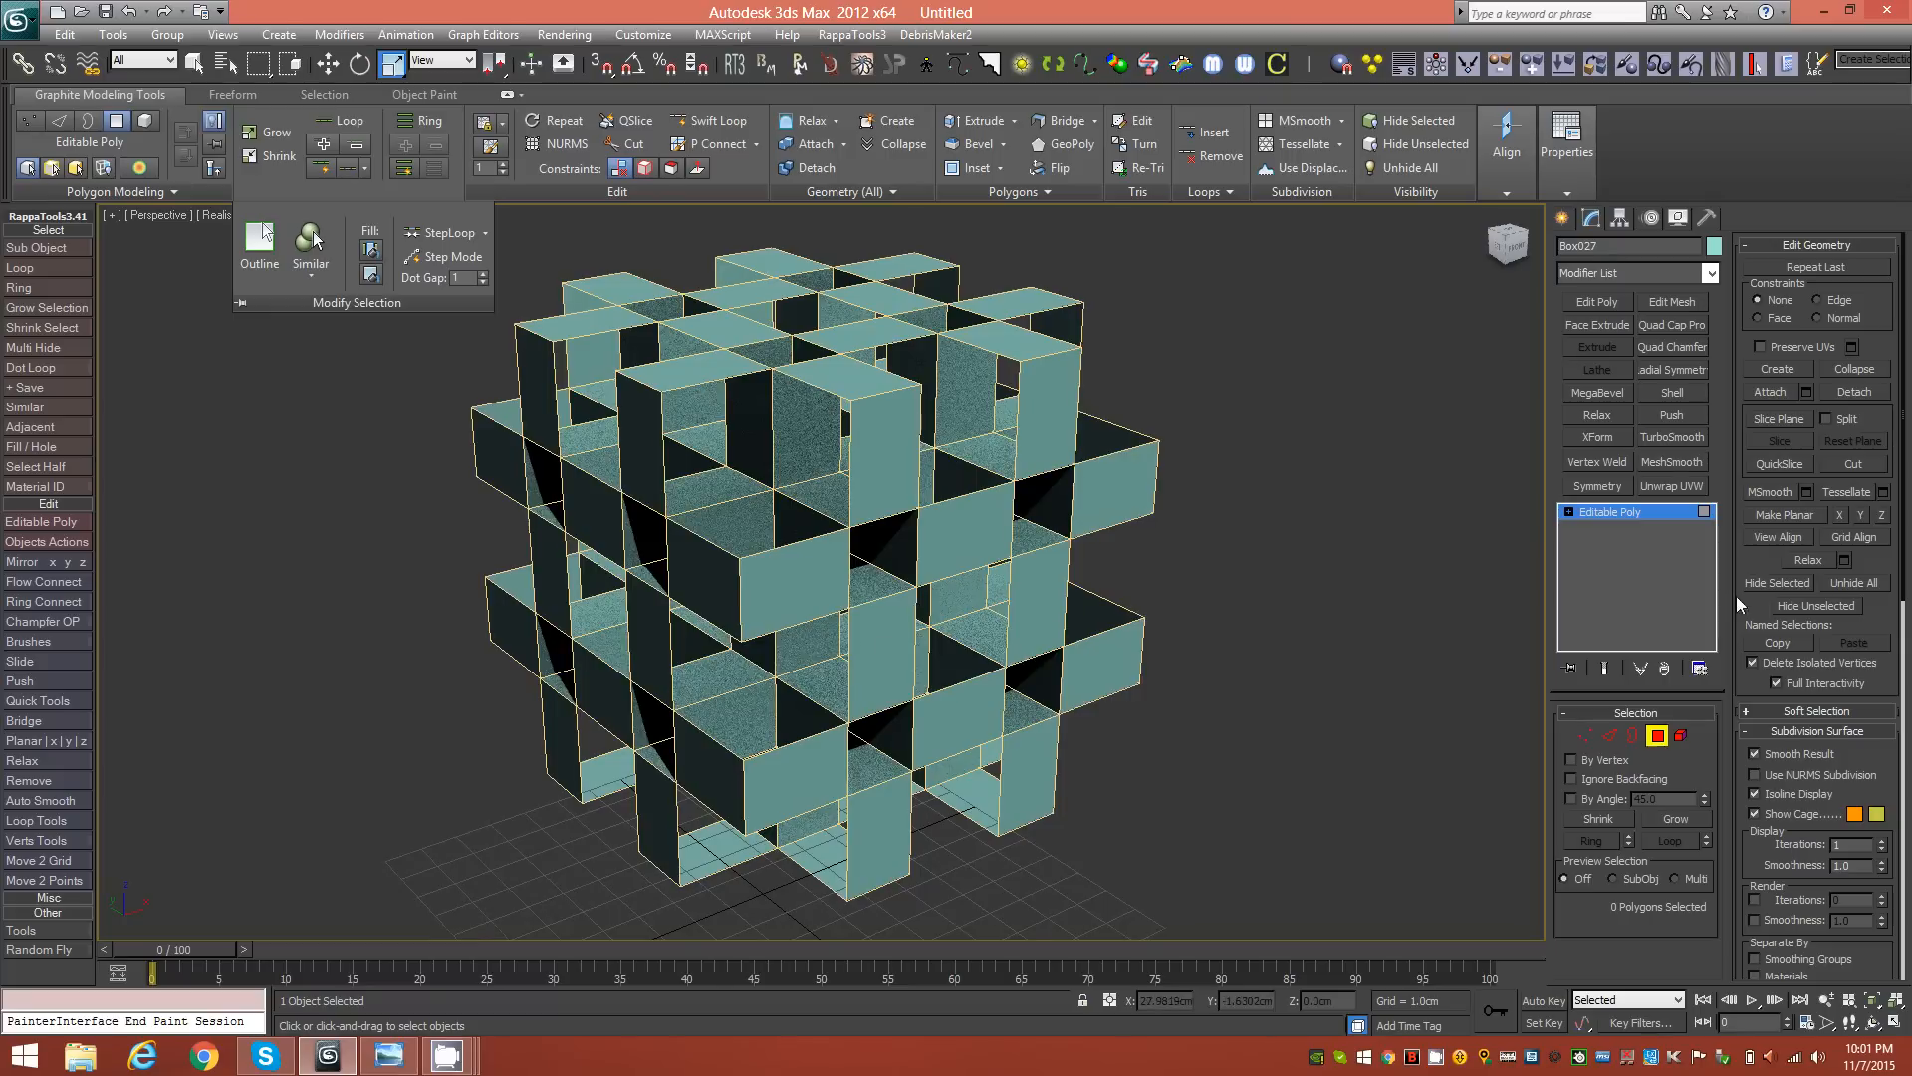
{"action": "left_click", "coordinate": [1673, 439]}
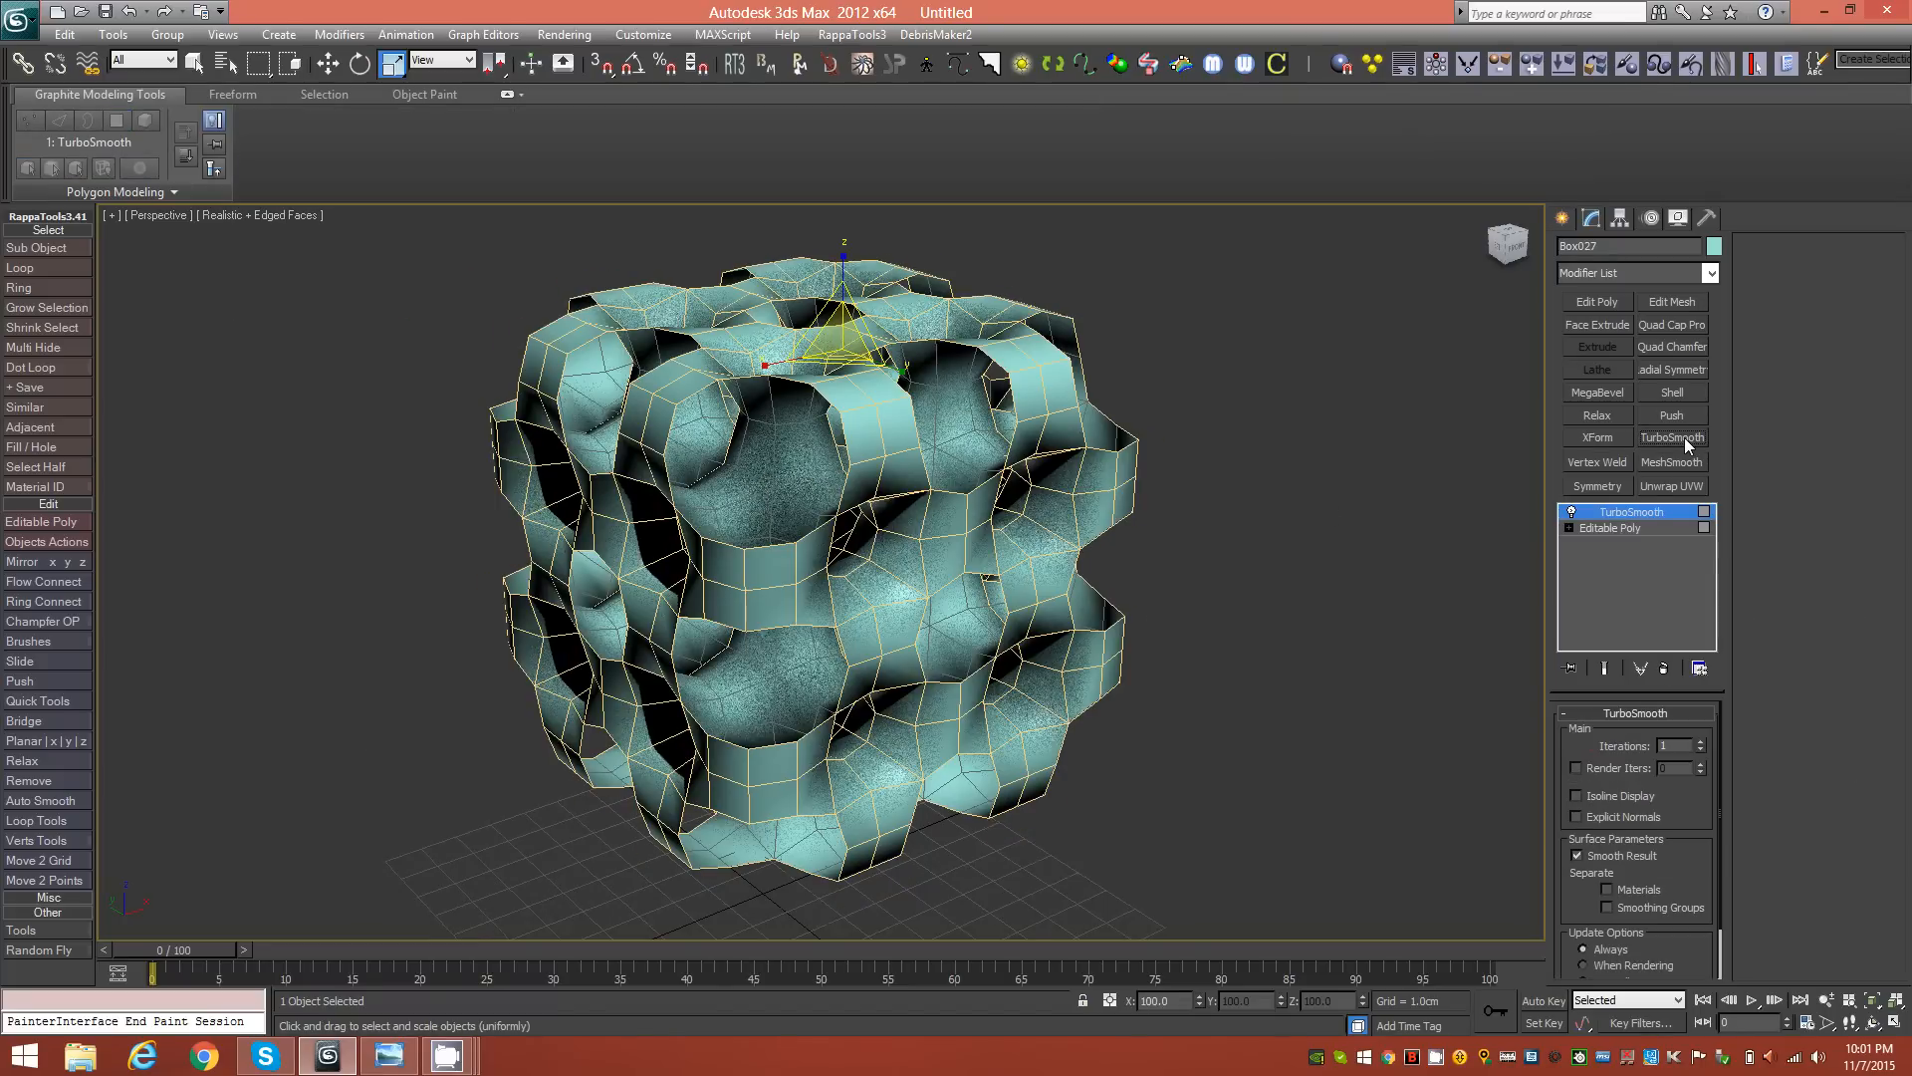
{"action": "mouse_move", "coordinate": [980, 605]}
{"action": "middle_mouse_down", "text": "alt"}
{"action": "mouse_move", "coordinate": [1008, 599]}
{"action": "mouse_move", "coordinate": [902, 564]}
{"action": "mouse_move", "coordinate": [904, 546]}
{"action": "mouse_move", "coordinate": [966, 599]}
{"action": "mouse_move", "coordinate": [1059, 589]}
{"action": "mouse_move", "coordinate": [956, 640]}
{"action": "mouse_move", "coordinate": [1012, 567]}
{"action": "mouse_move", "coordinate": [866, 656]}
{"action": "mouse_move", "coordinate": [956, 603]}
{"action": "middle_mouse_up", "text": "alt"}
{"action": "right_click", "coordinate": [1626, 516]}
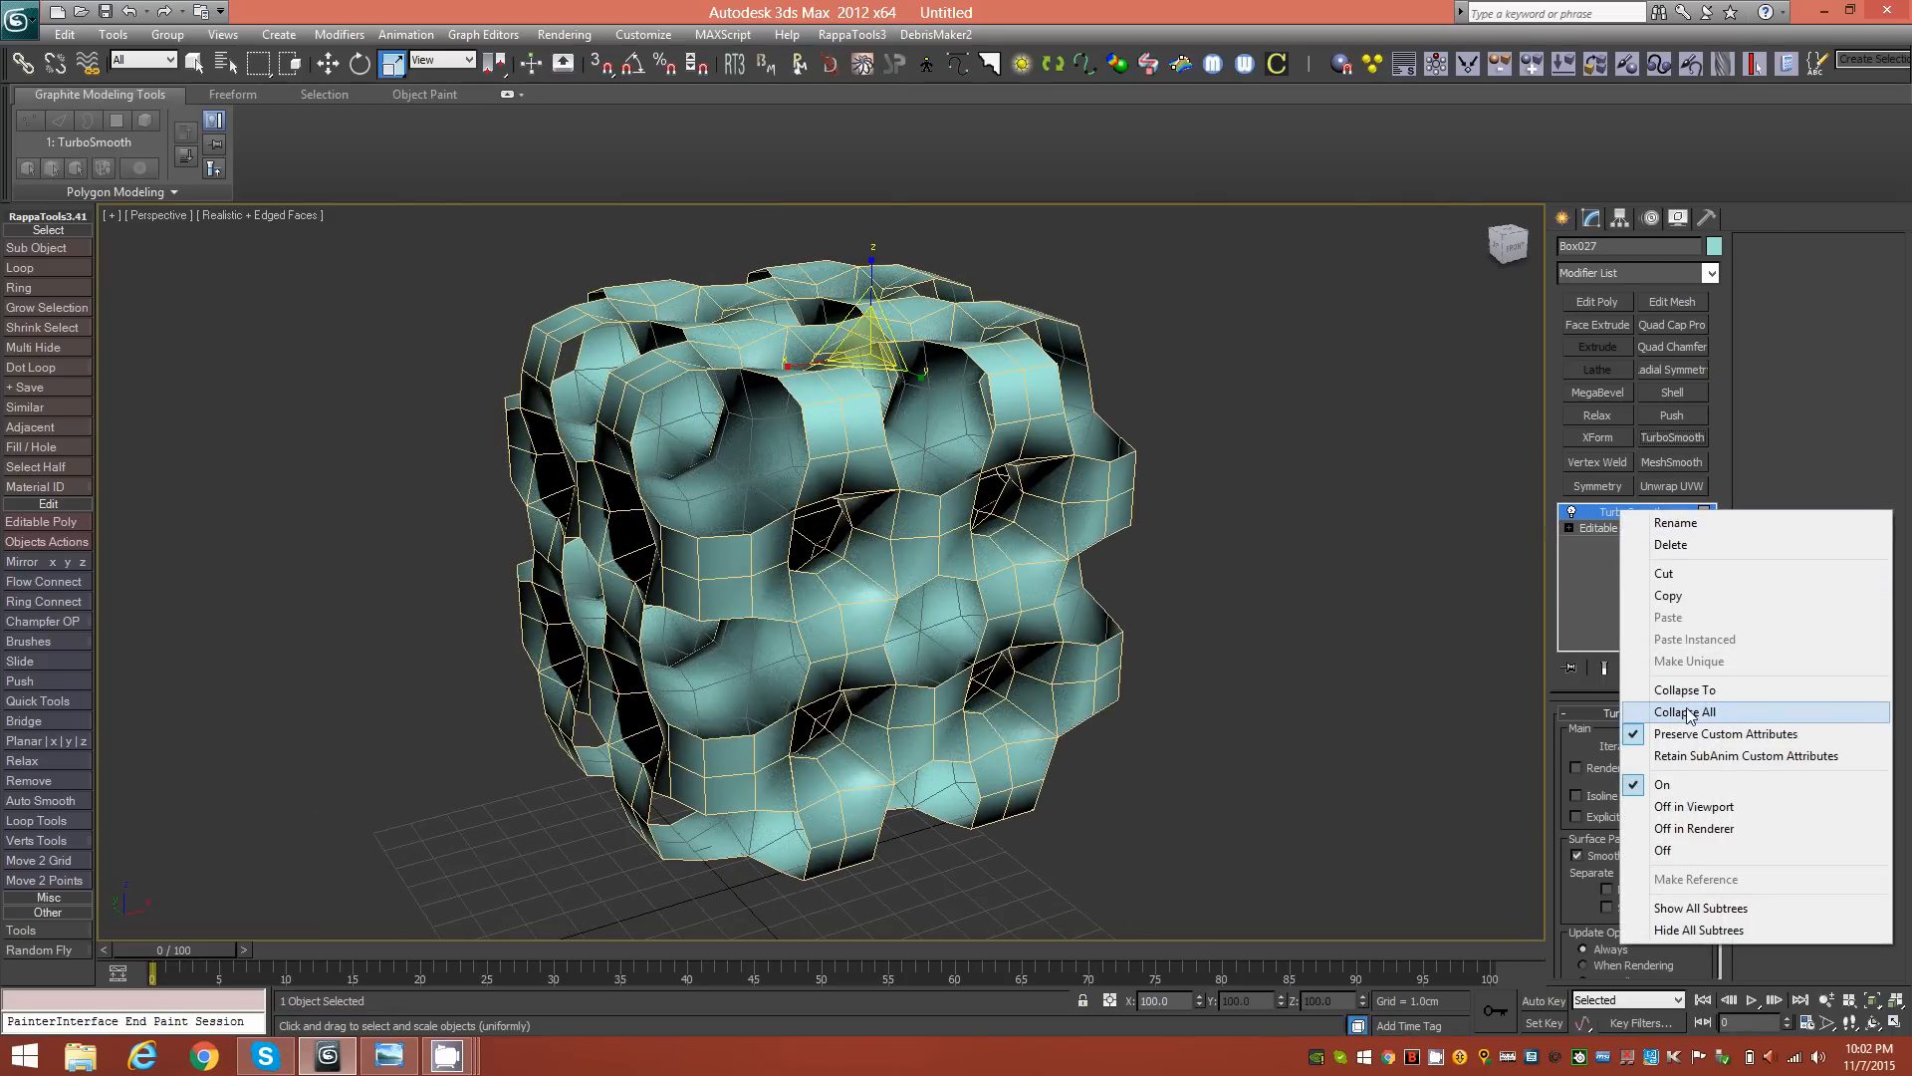
{"action": "left_click", "coordinate": [1697, 548]}
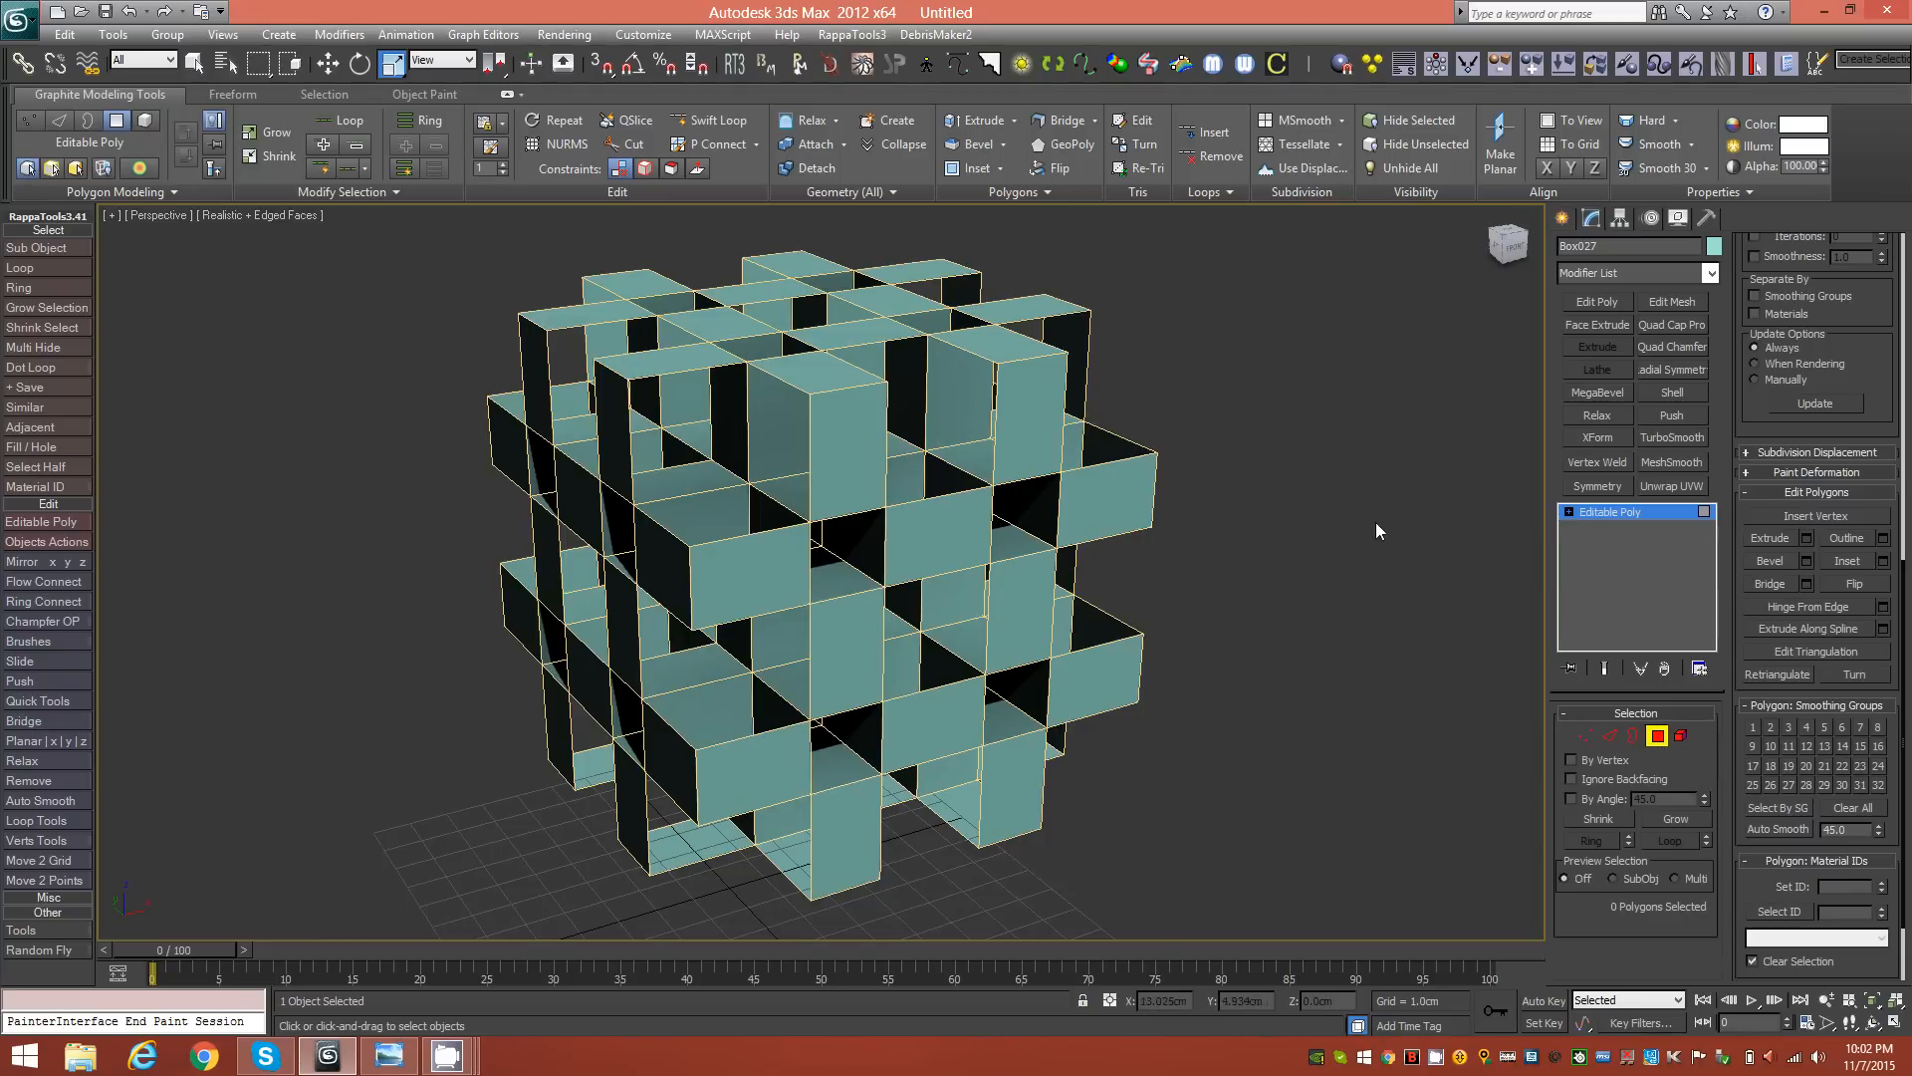
Step: Enable Ignore Backfacing and select the four polygons framing the central opening on the lattice's front side
{"action": "left_click", "coordinate": [1513, 247]}
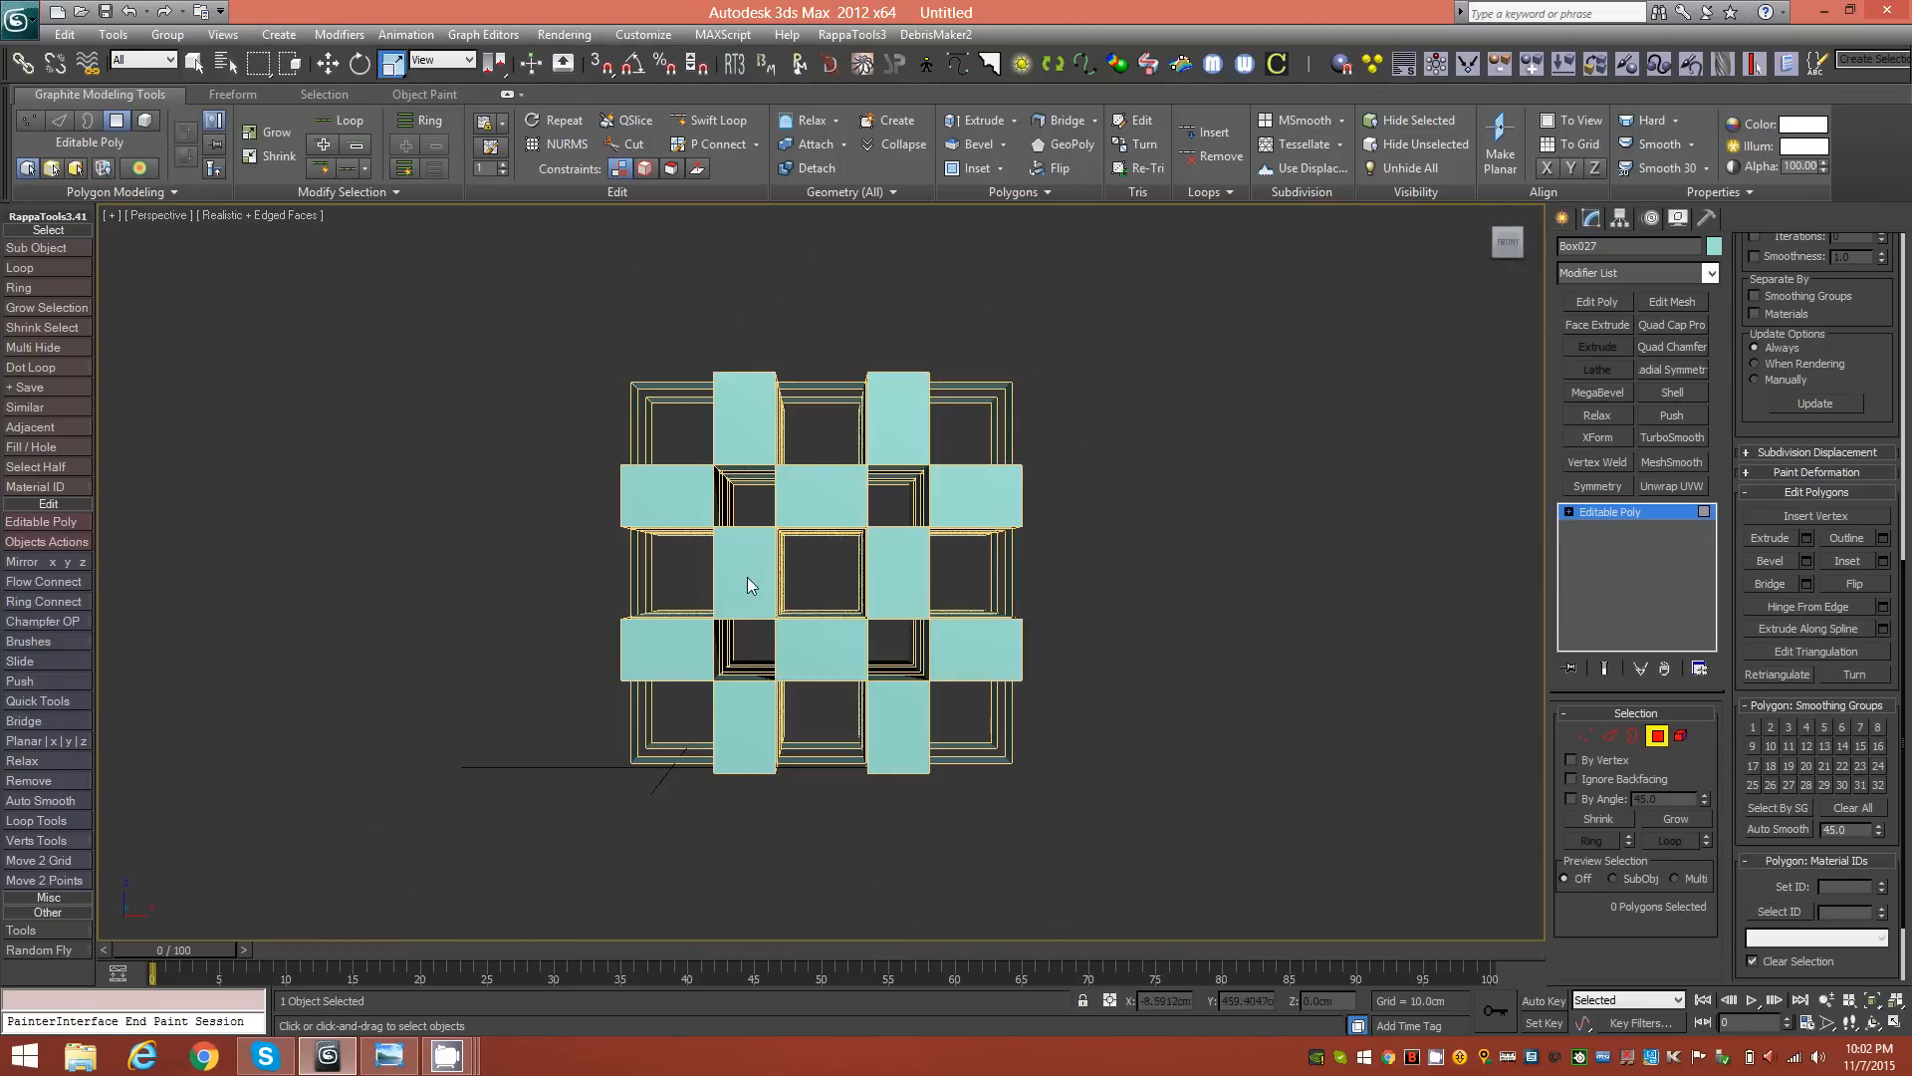
{"action": "left_click", "coordinate": [1592, 780]}
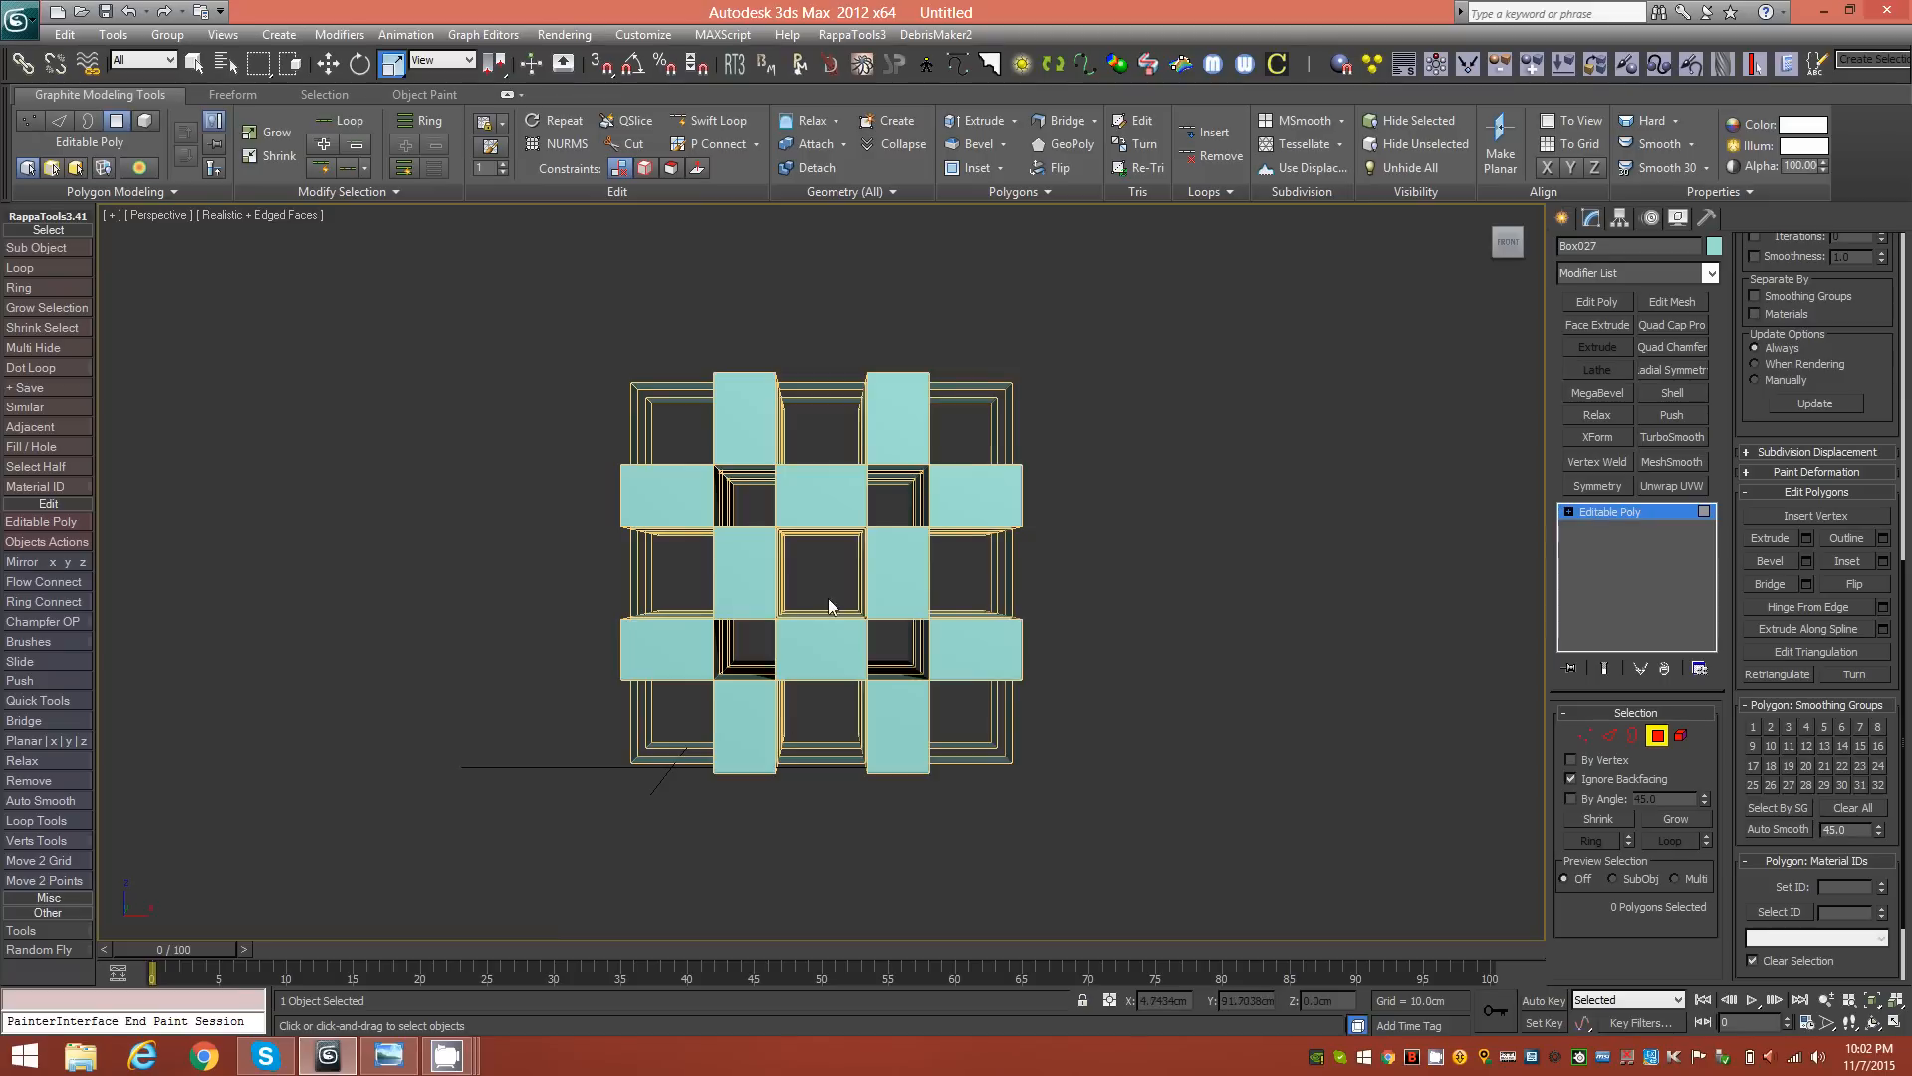
{"action": "left_click", "coordinate": [822, 508]}
{"action": "left_click", "coordinate": [743, 595], "text": "ctrl"}
{"action": "left_click", "coordinate": [805, 647], "text": "ctrl"}
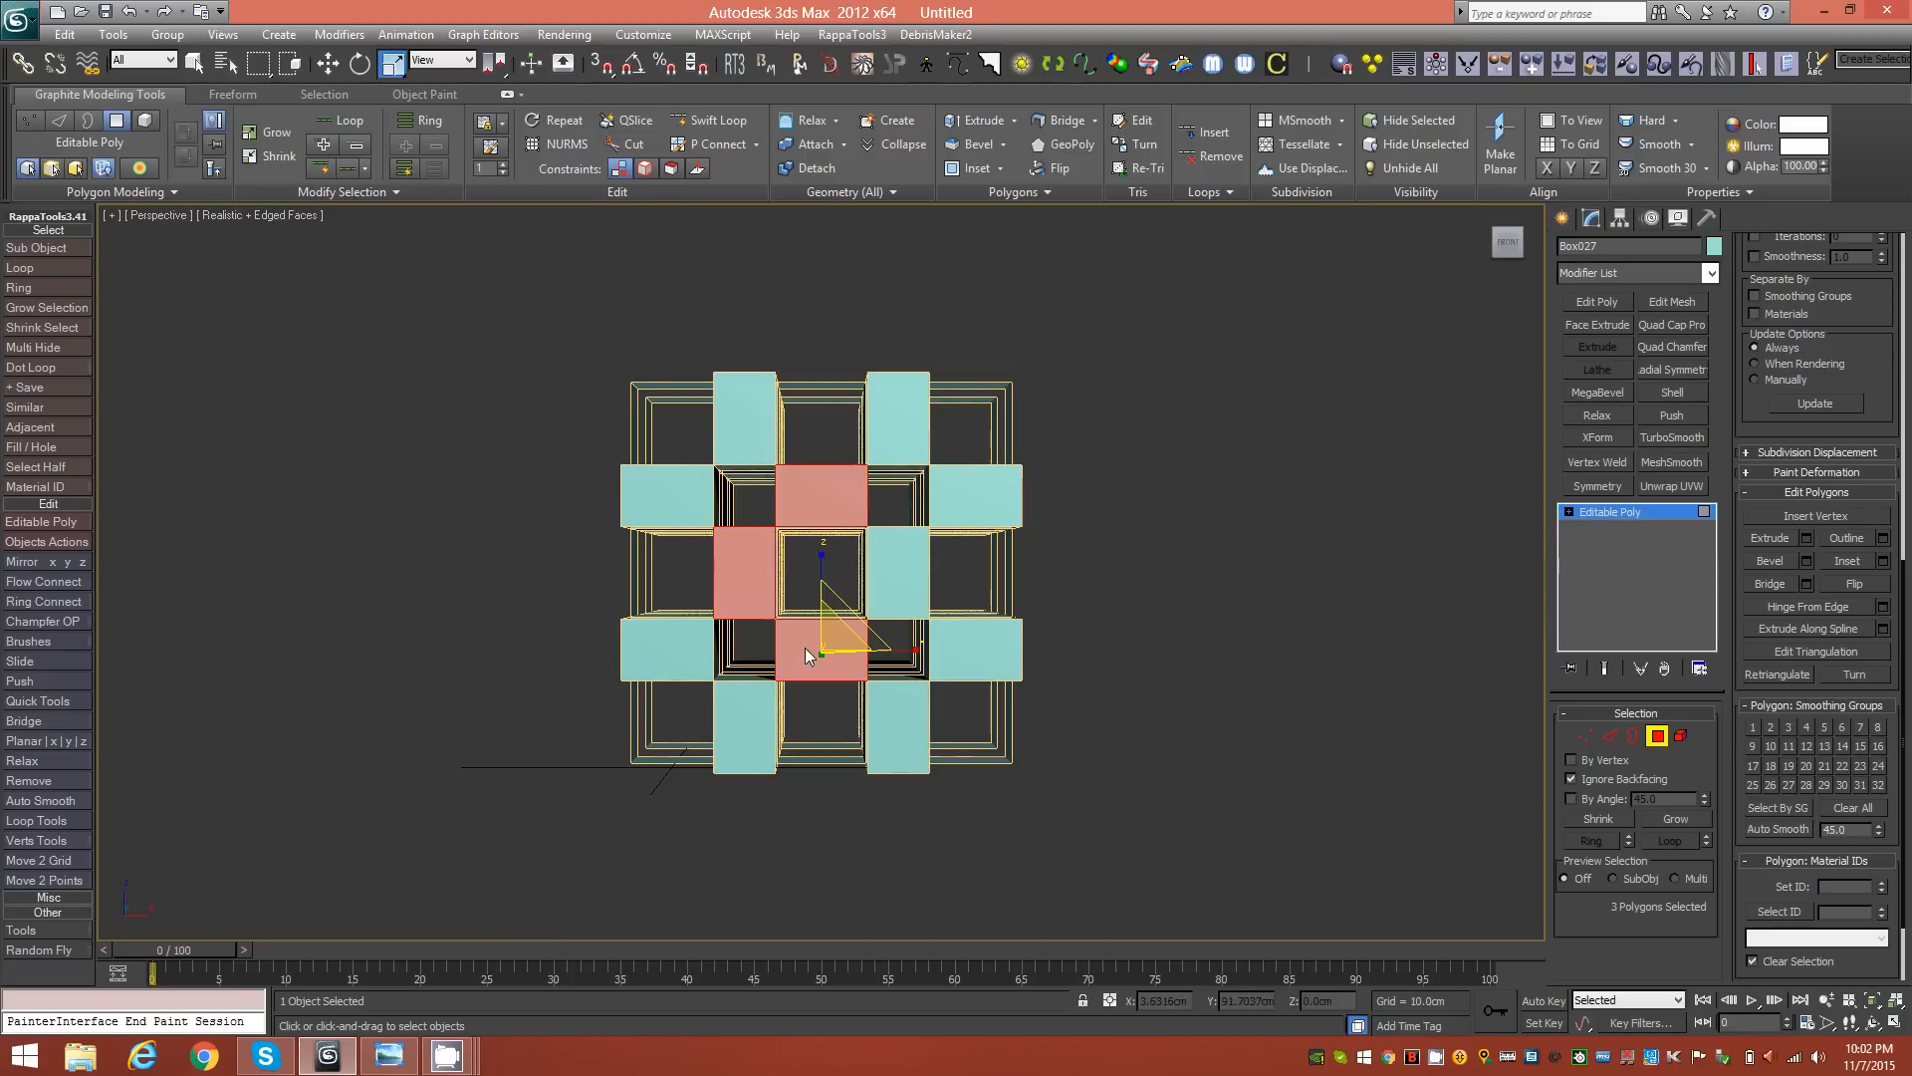
{"action": "left_click", "coordinate": [890, 560], "text": "ctrl"}
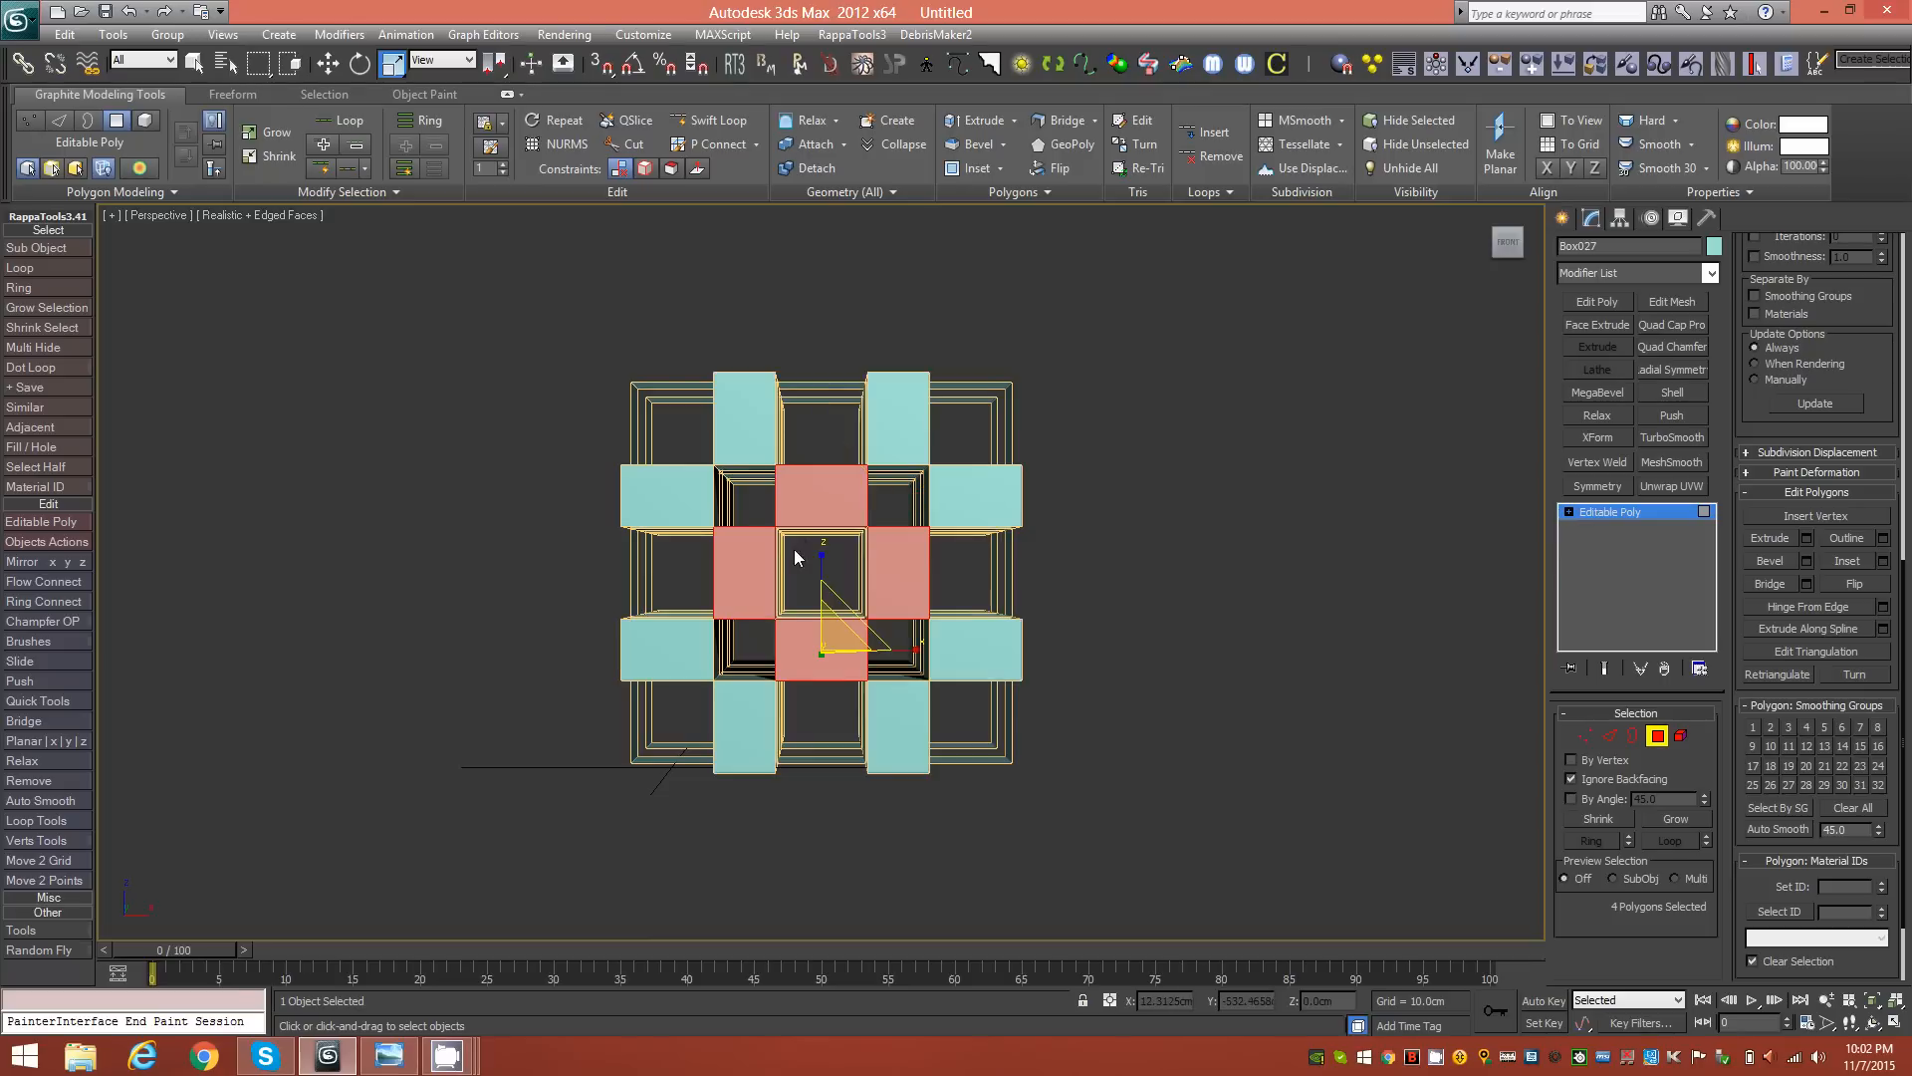
Step: Add the four polygons framing the central opening on the lattice's right side to the selection
{"action": "left_click", "coordinate": [1531, 245]}
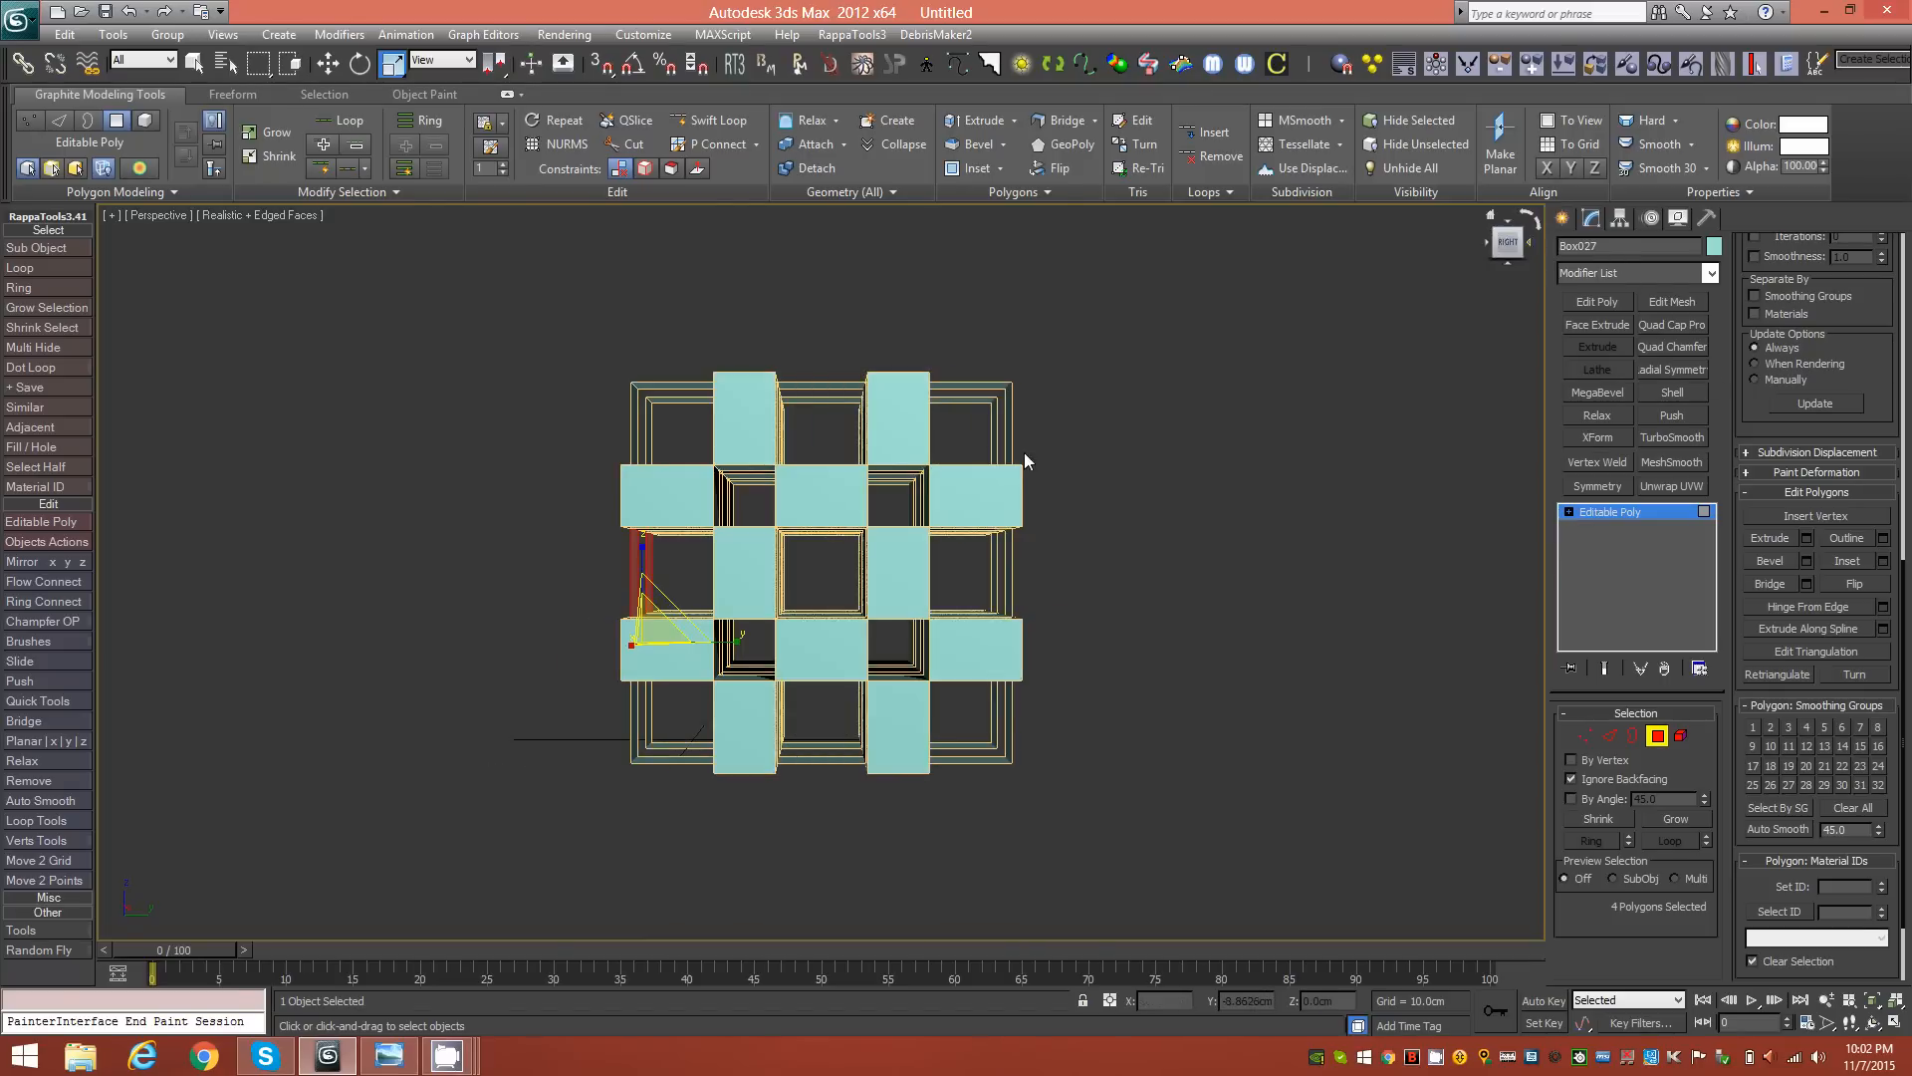
{"action": "left_click", "coordinate": [820, 504], "text": "ctrl"}
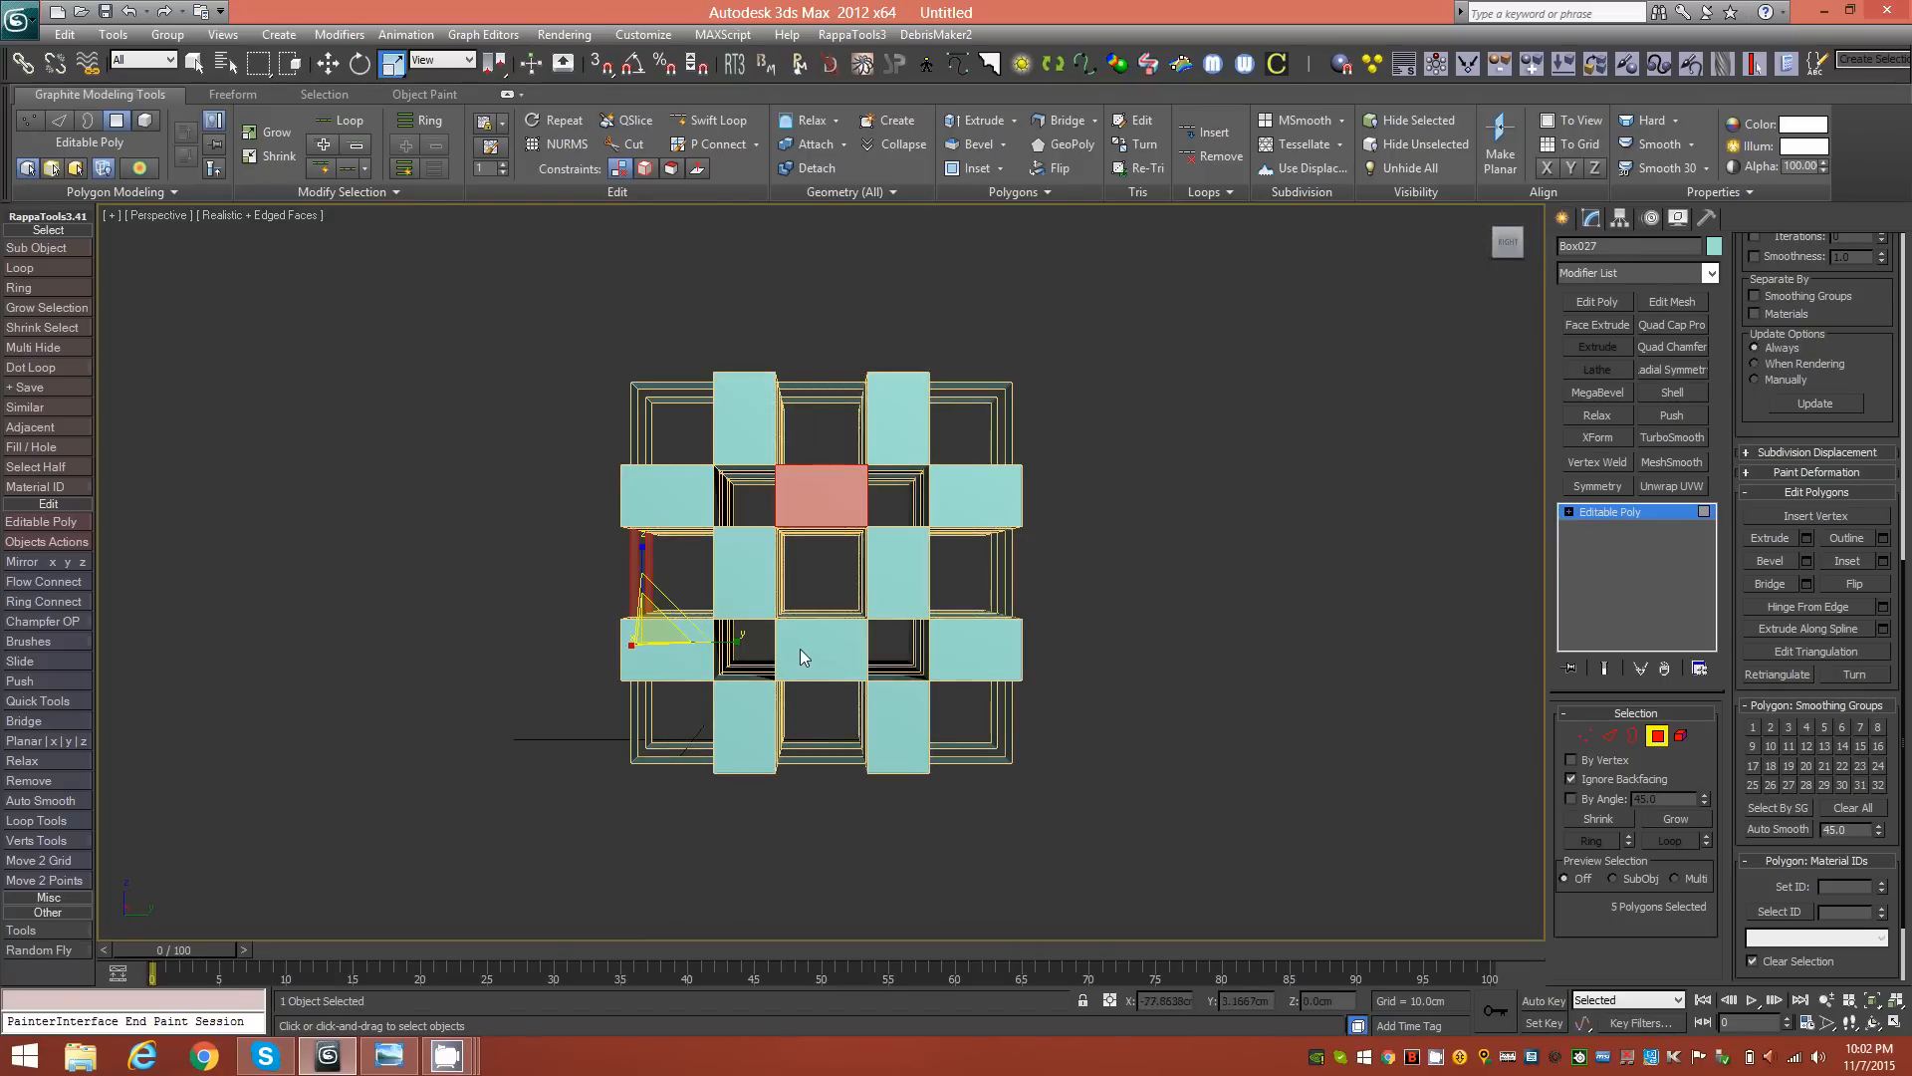
{"action": "left_click", "coordinate": [799, 648], "text": "ctrl"}
{"action": "left_click", "coordinate": [727, 572], "text": "ctrl"}
{"action": "left_click", "coordinate": [902, 543], "text": "ctrl"}
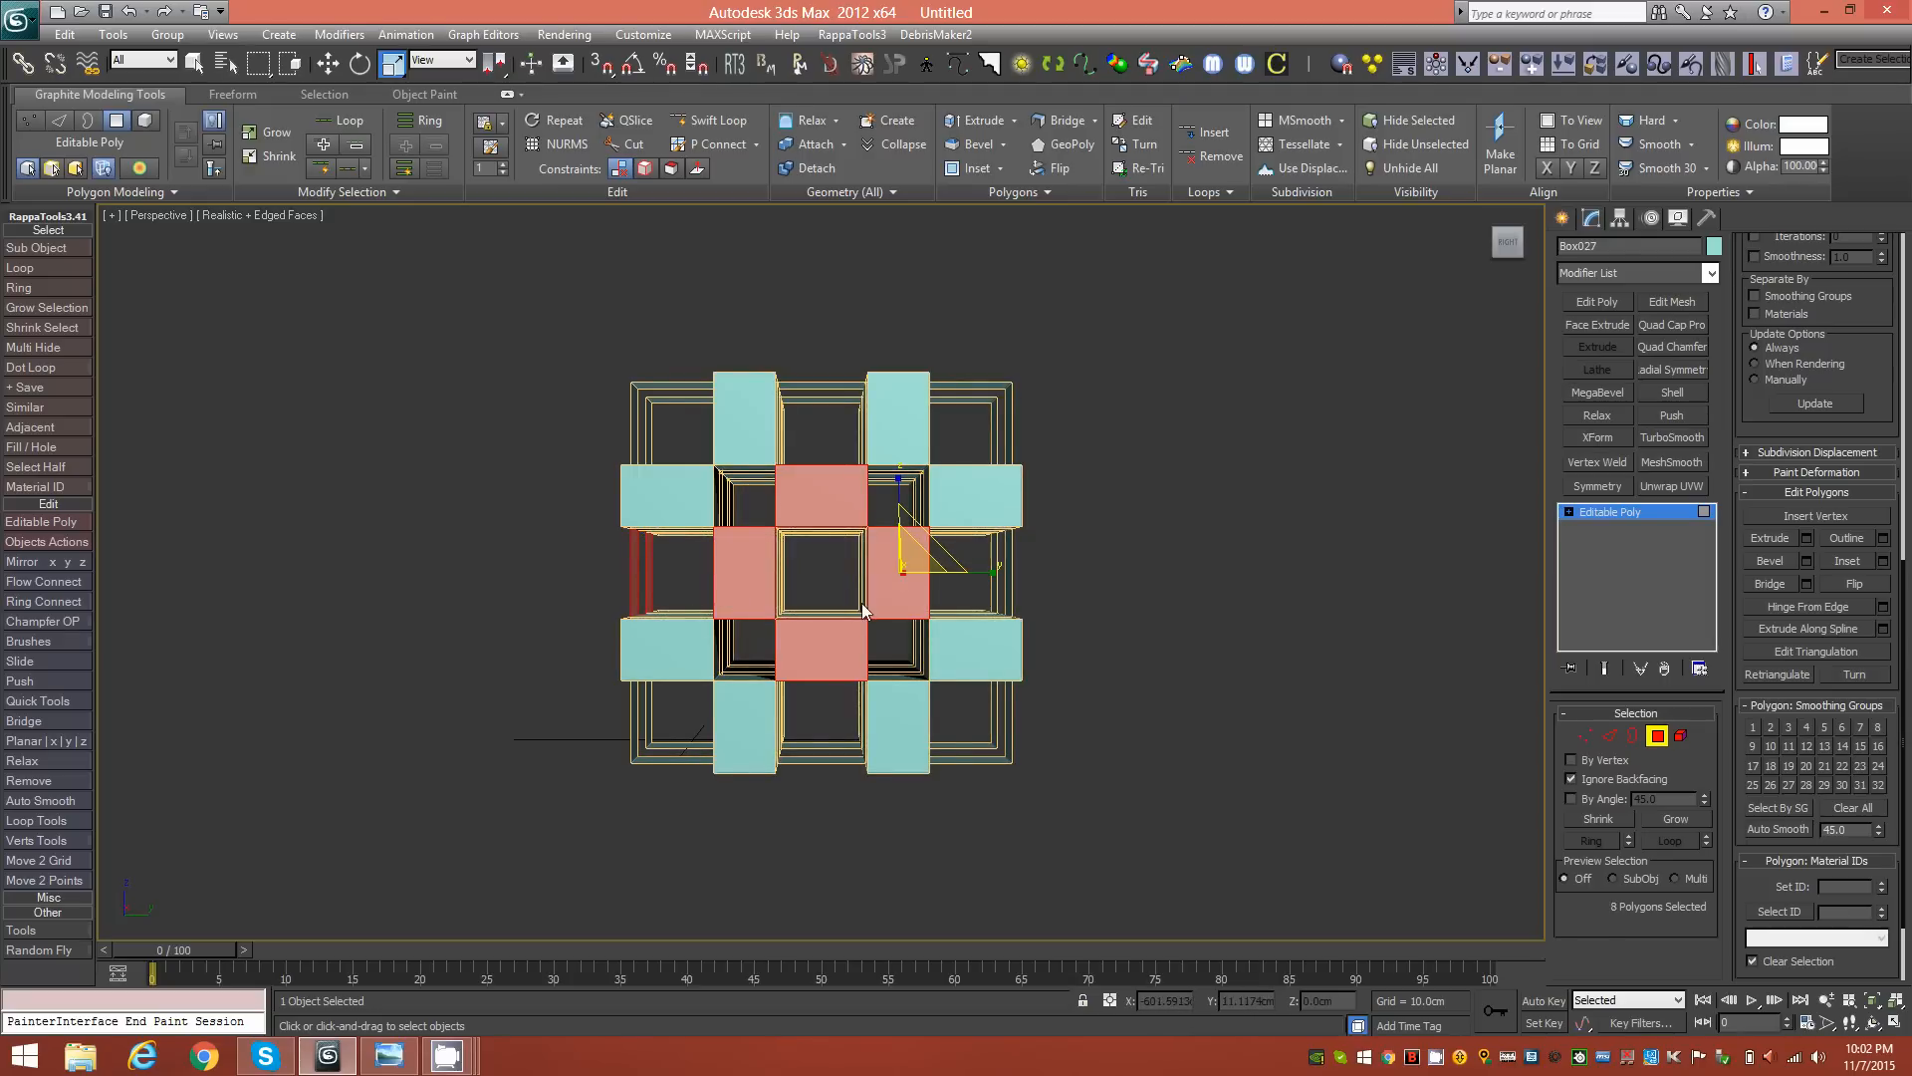
Step: Add the four polygons framing the central opening on the lattice's back side to the selection
{"action": "left_click", "coordinate": [1530, 249]}
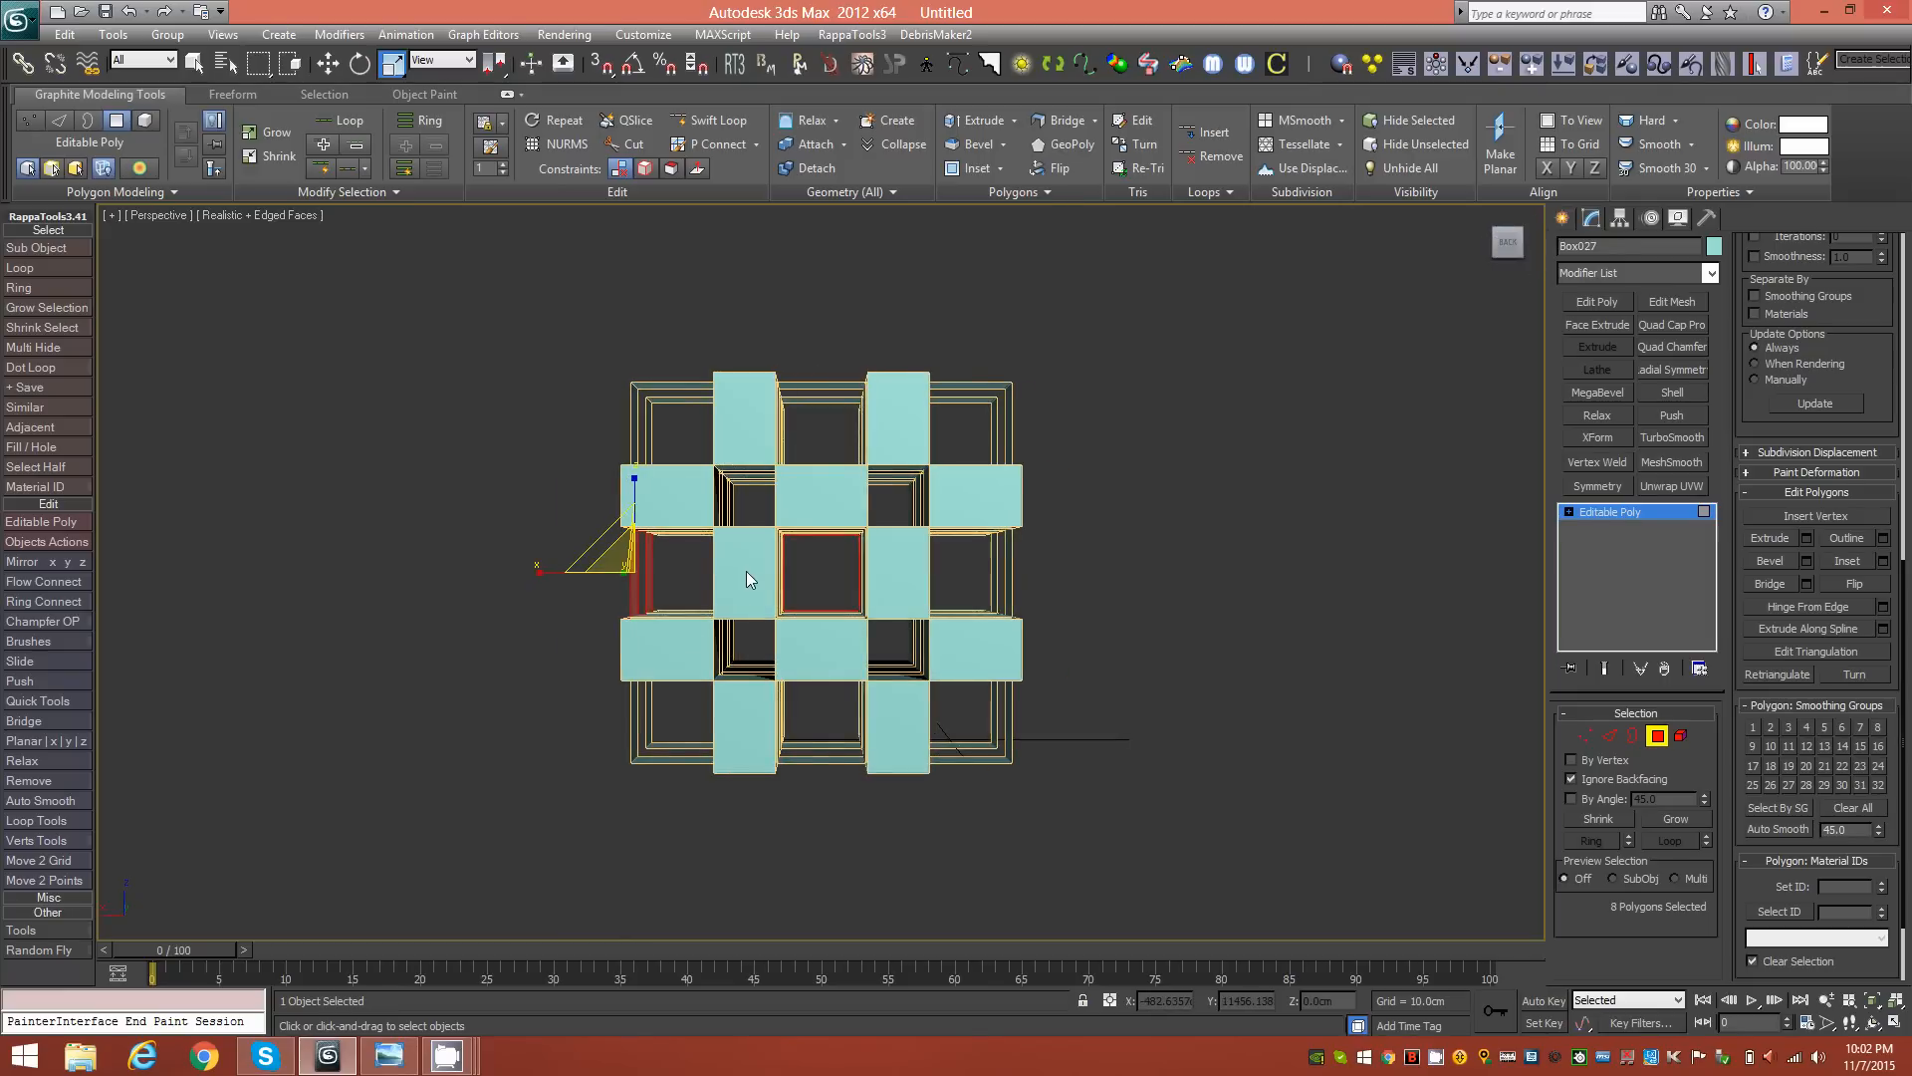
{"action": "left_click", "coordinate": [745, 571], "text": "ctrl"}
{"action": "left_click", "coordinate": [822, 504], "text": "ctrl"}
{"action": "left_click", "coordinate": [889, 564], "text": "ctrl"}
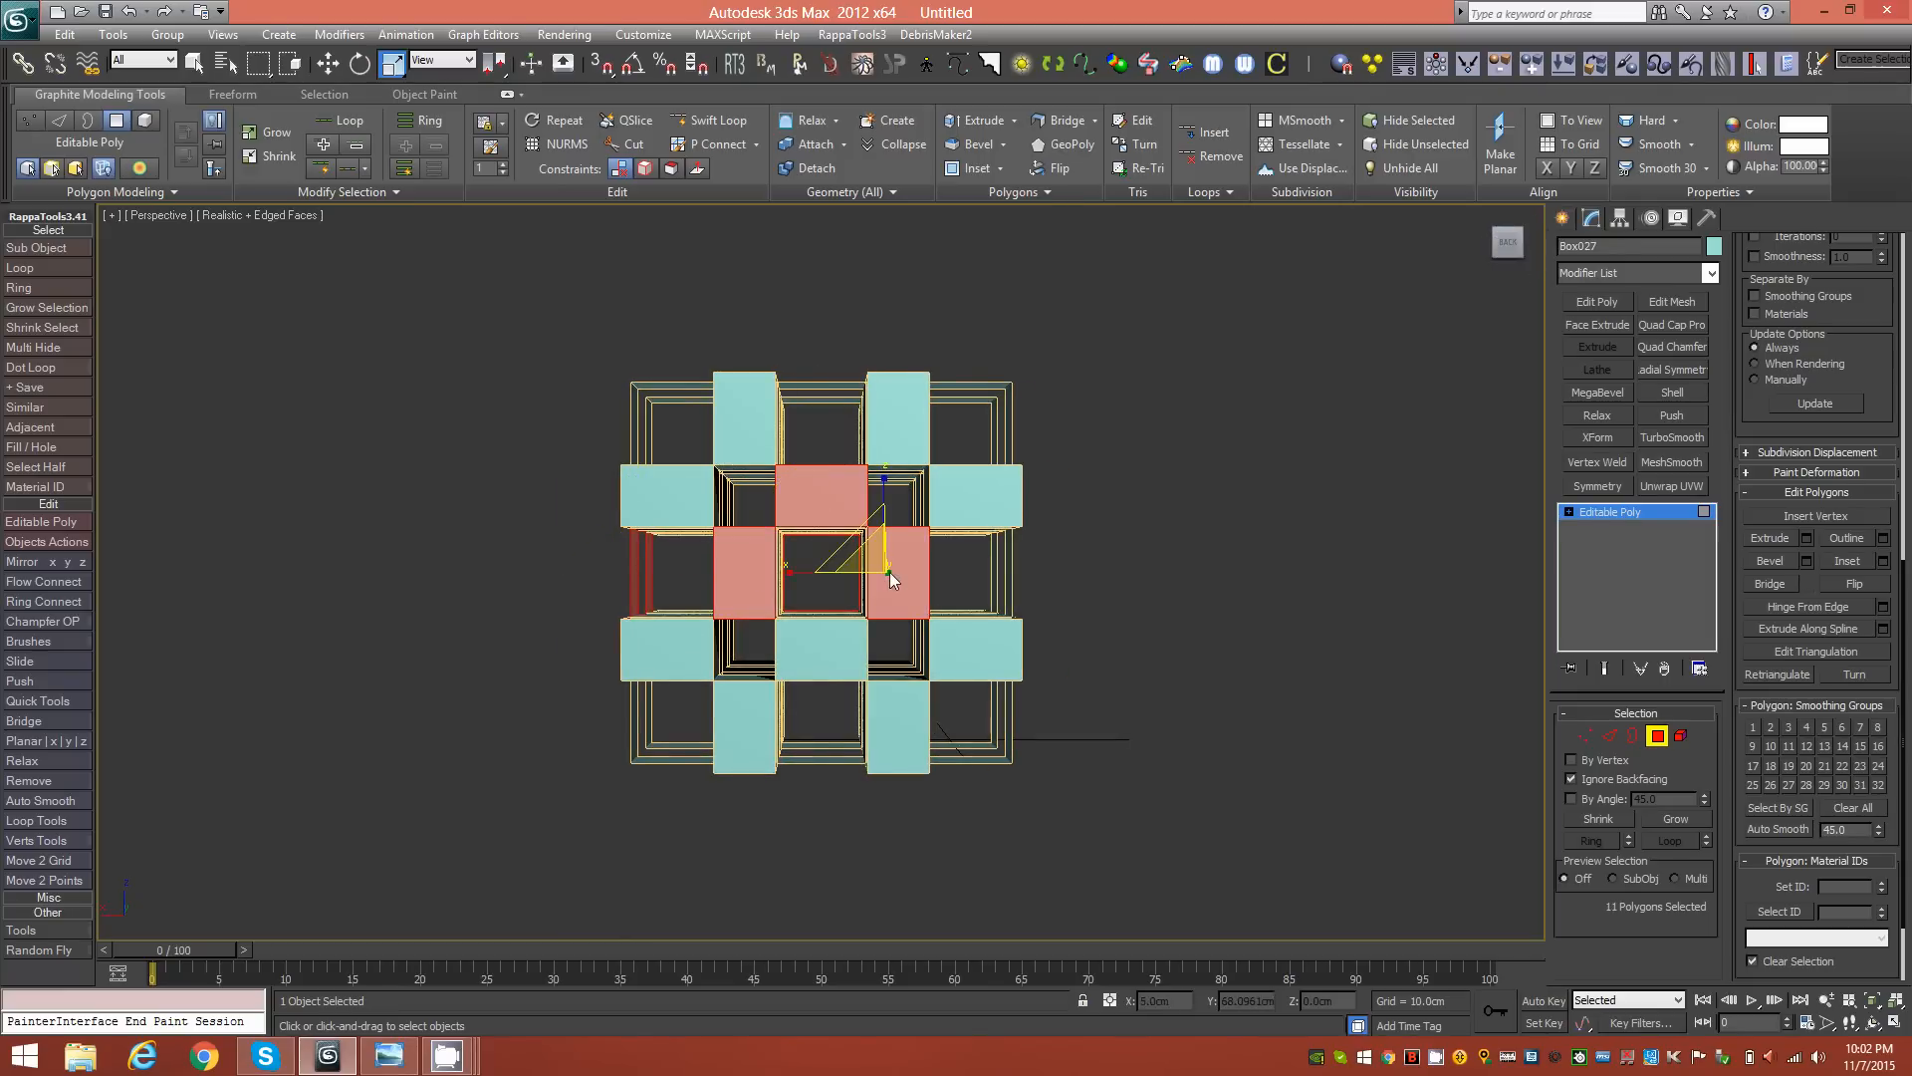
{"action": "left_click", "coordinate": [827, 631], "text": "ctrl"}
{"action": "left_click", "coordinate": [876, 568]}
Step: Add the four polygons framing the central opening on the lattice's left side to the selection
{"action": "left_click", "coordinate": [1531, 247]}
{"action": "left_click", "coordinate": [810, 514], "text": "ctrl"}
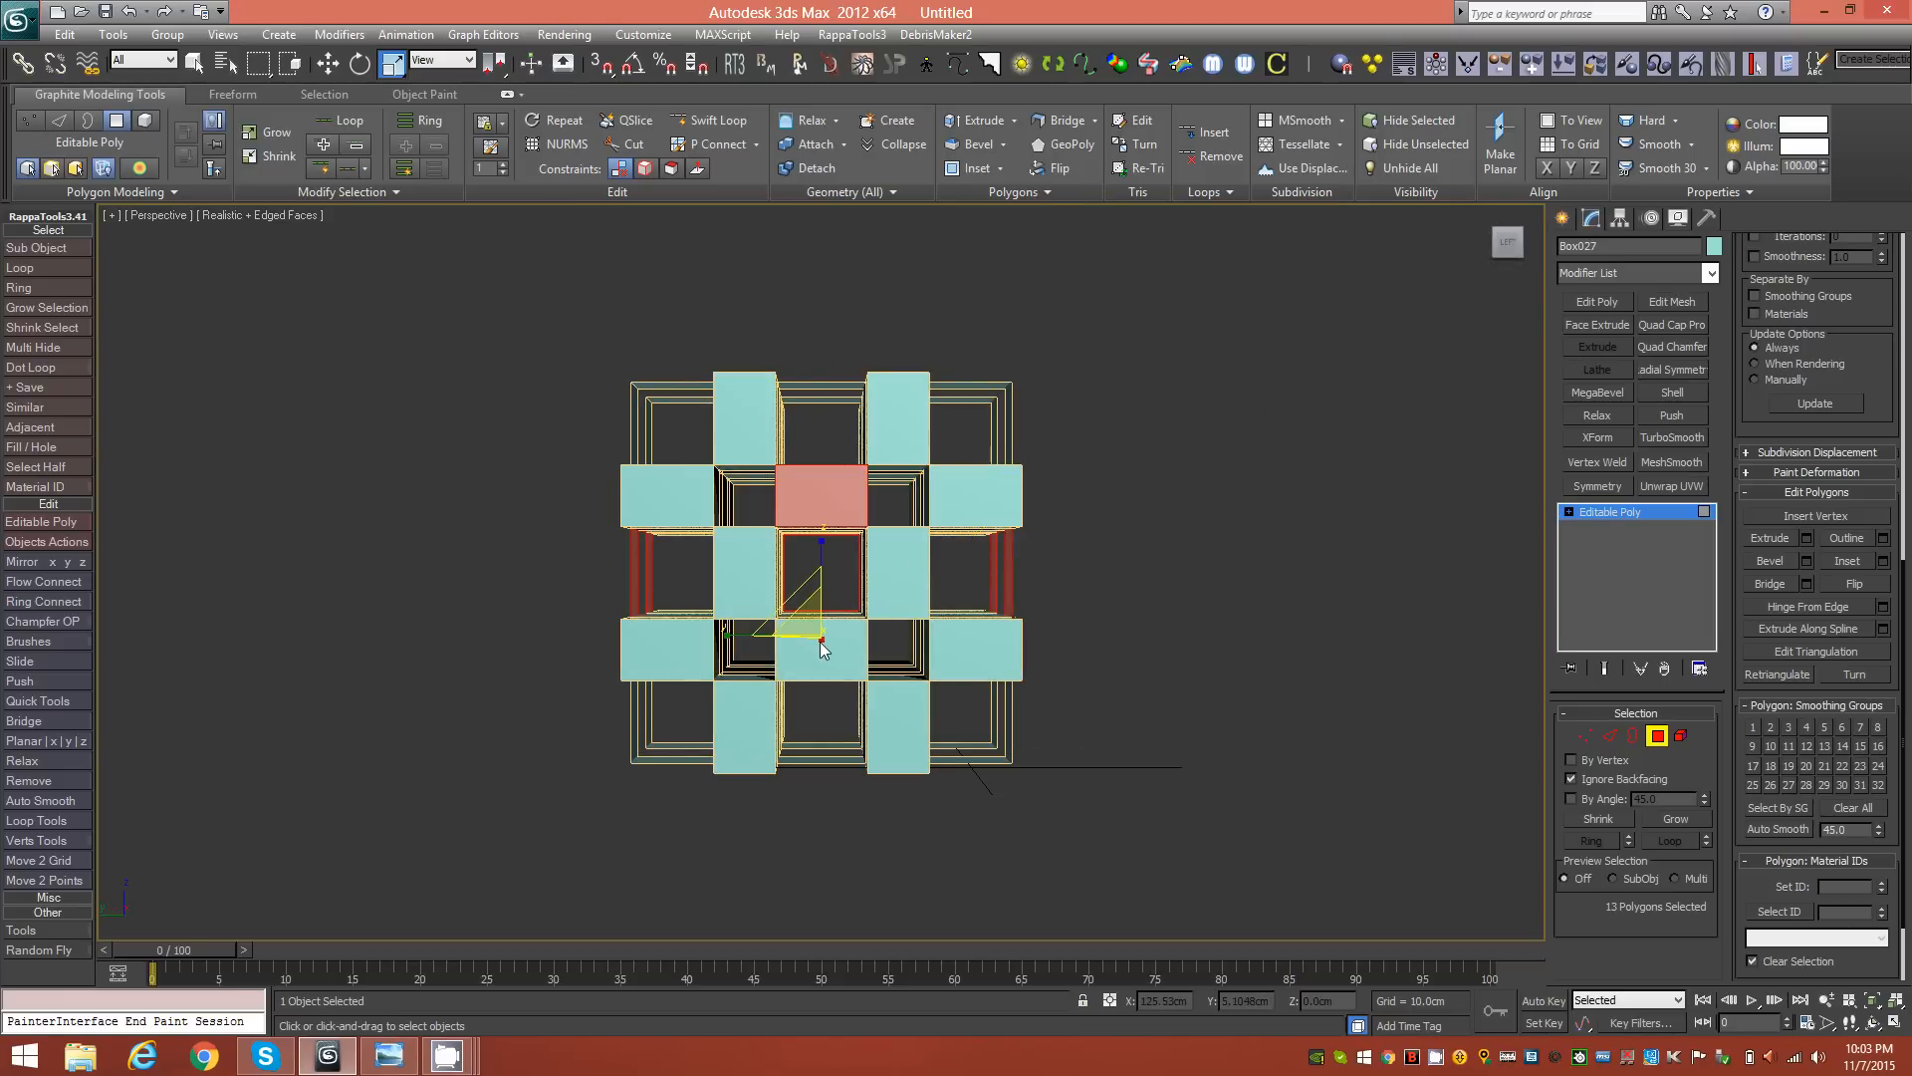
{"action": "left_click", "coordinate": [810, 642], "text": "ctrl"}
{"action": "left_click", "coordinate": [755, 580], "text": "ctrl"}
{"action": "left_click", "coordinate": [913, 570], "text": "ctrl"}
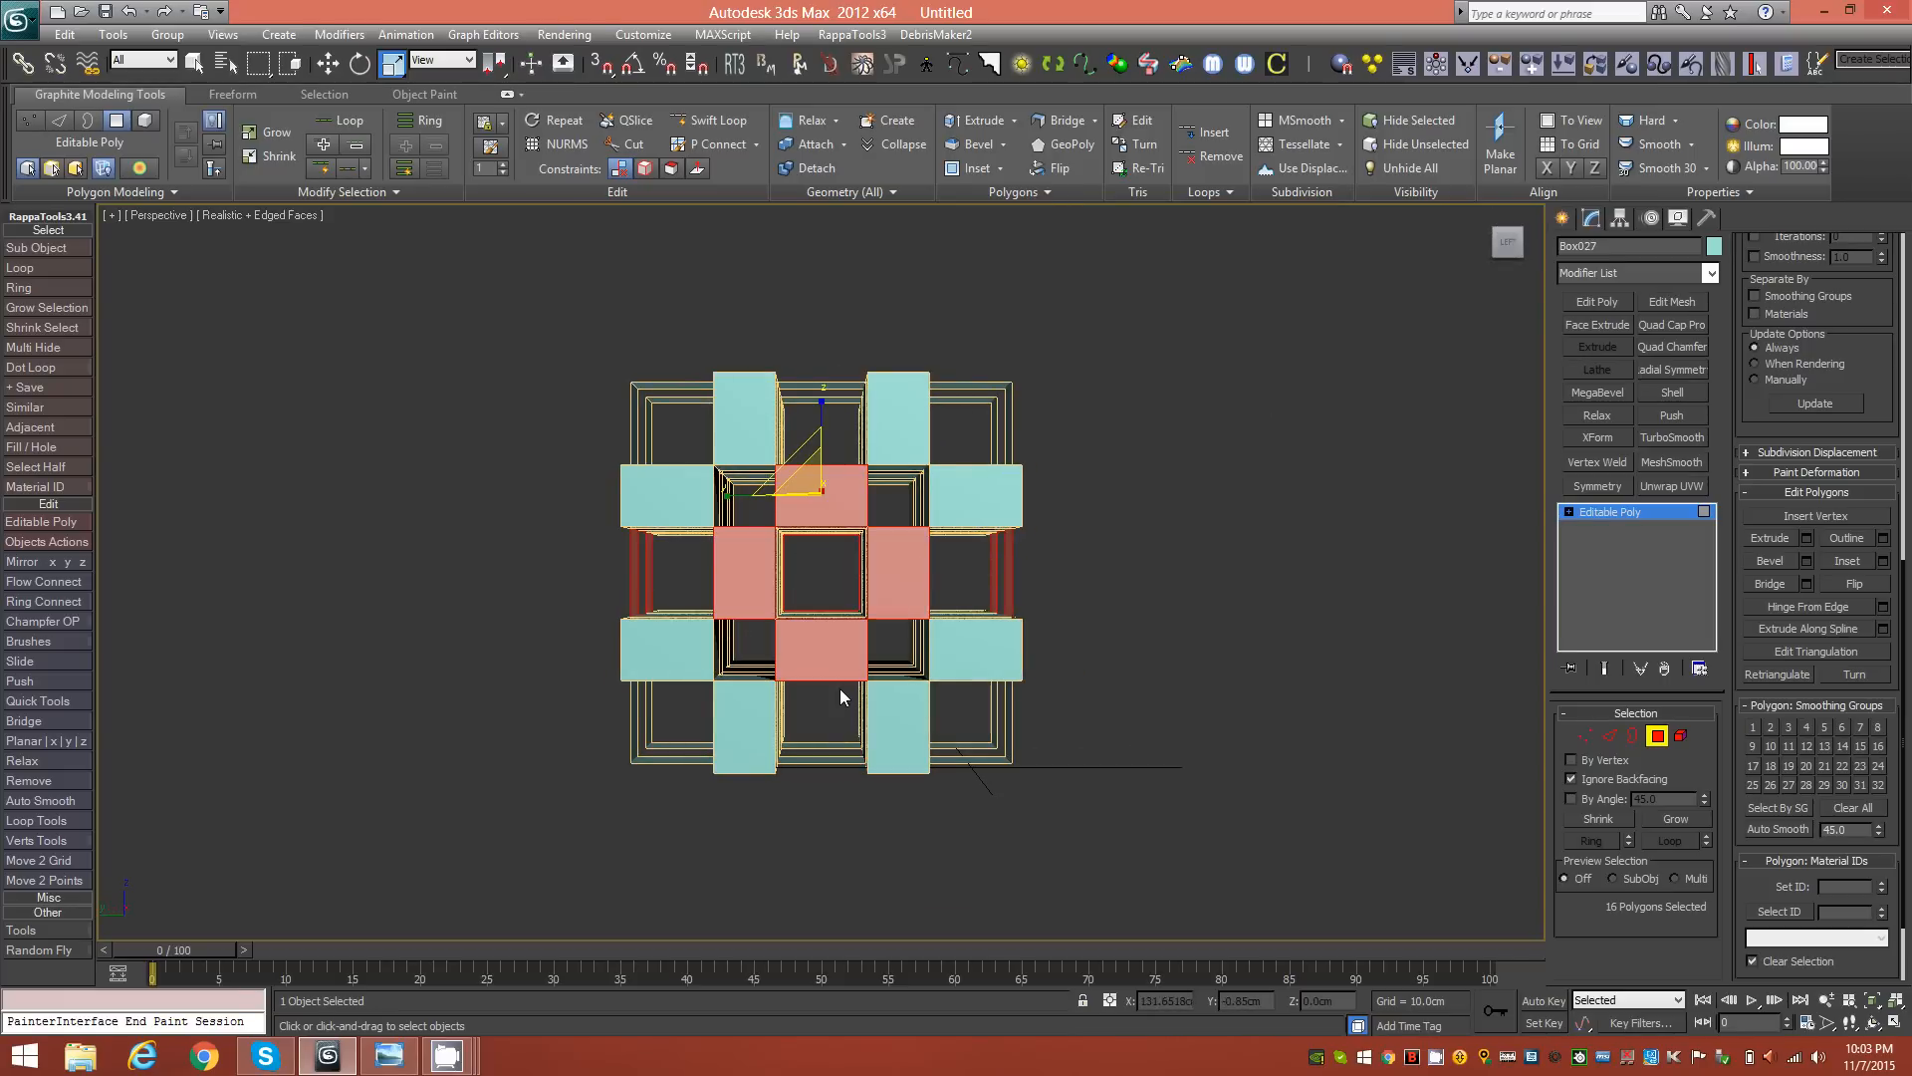
Step: Add the four polygons framing the central opening on the lattice's top side to the selection
{"action": "left_click", "coordinate": [1506, 223]}
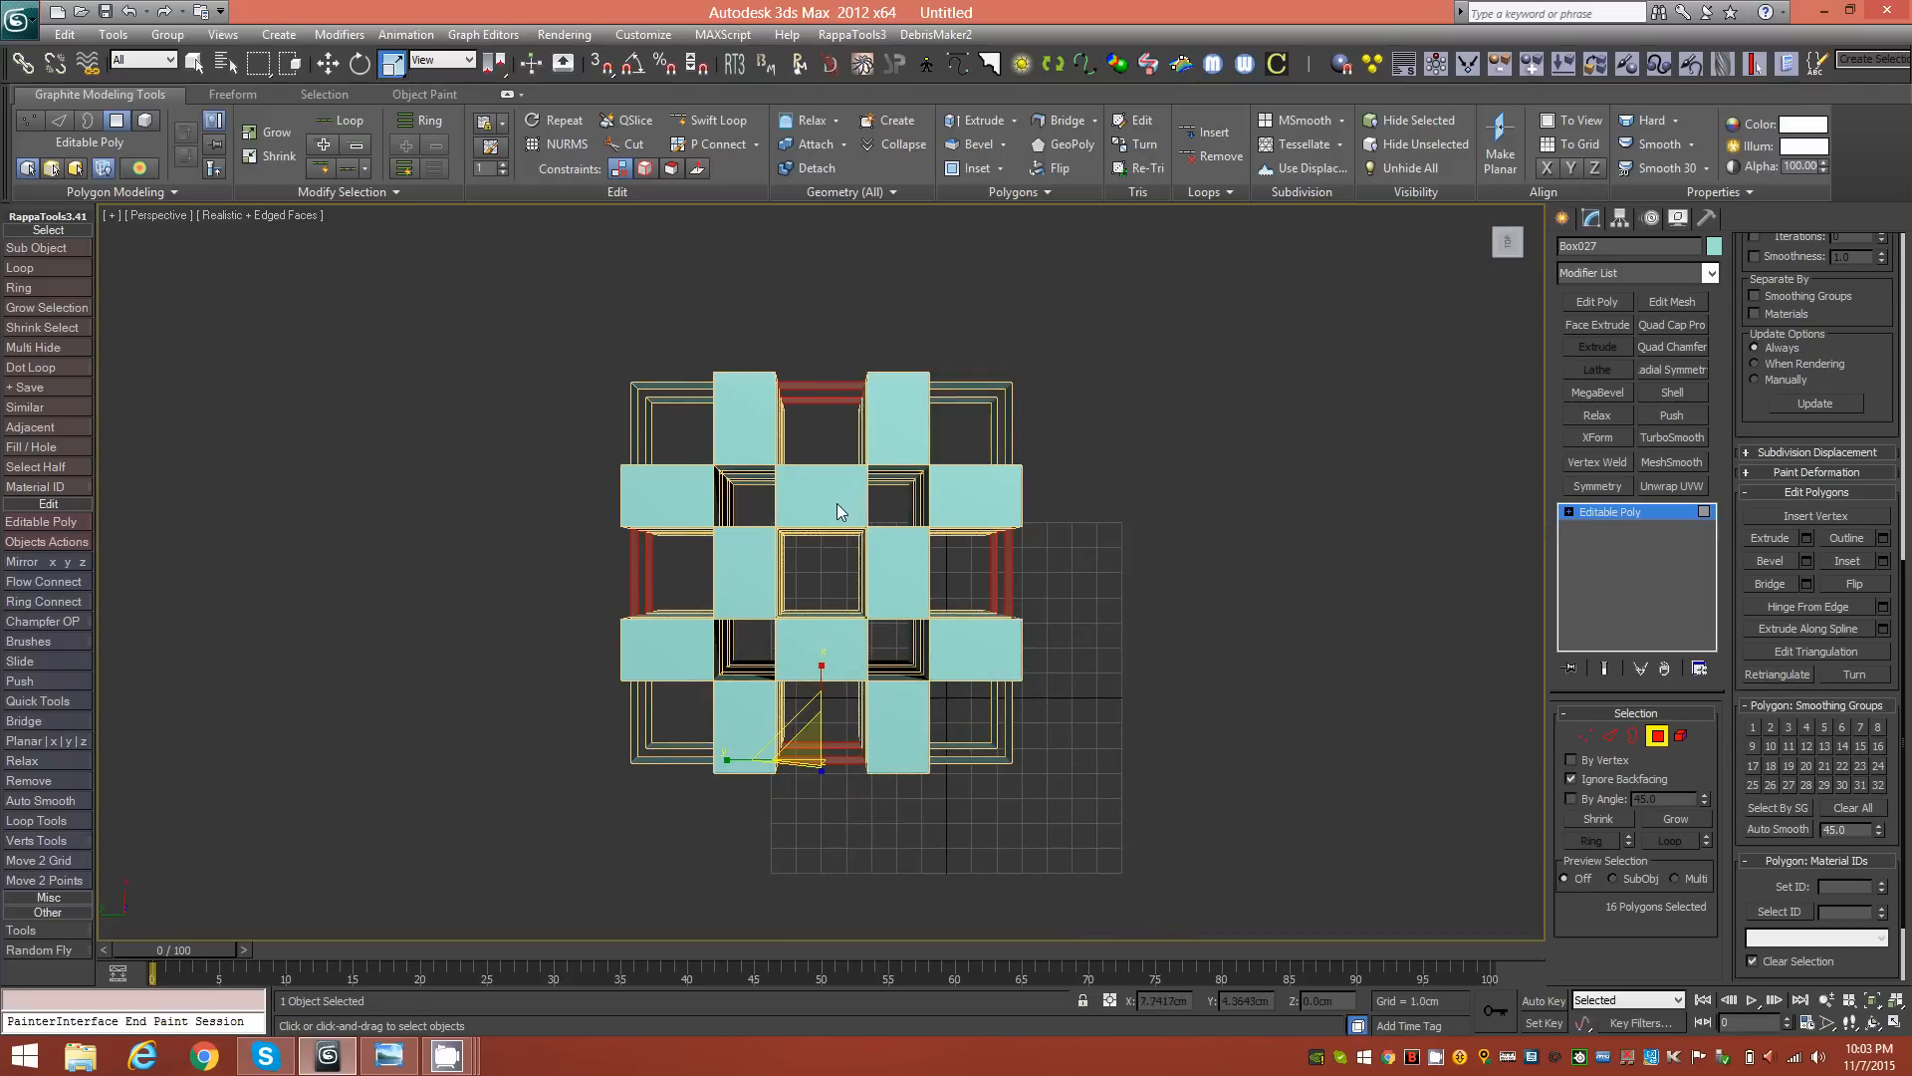
{"action": "left_click", "coordinate": [837, 504], "text": "ctrl"}
{"action": "left_click", "coordinate": [823, 654], "text": "ctrl"}
{"action": "left_click", "coordinate": [755, 574], "text": "ctrl"}
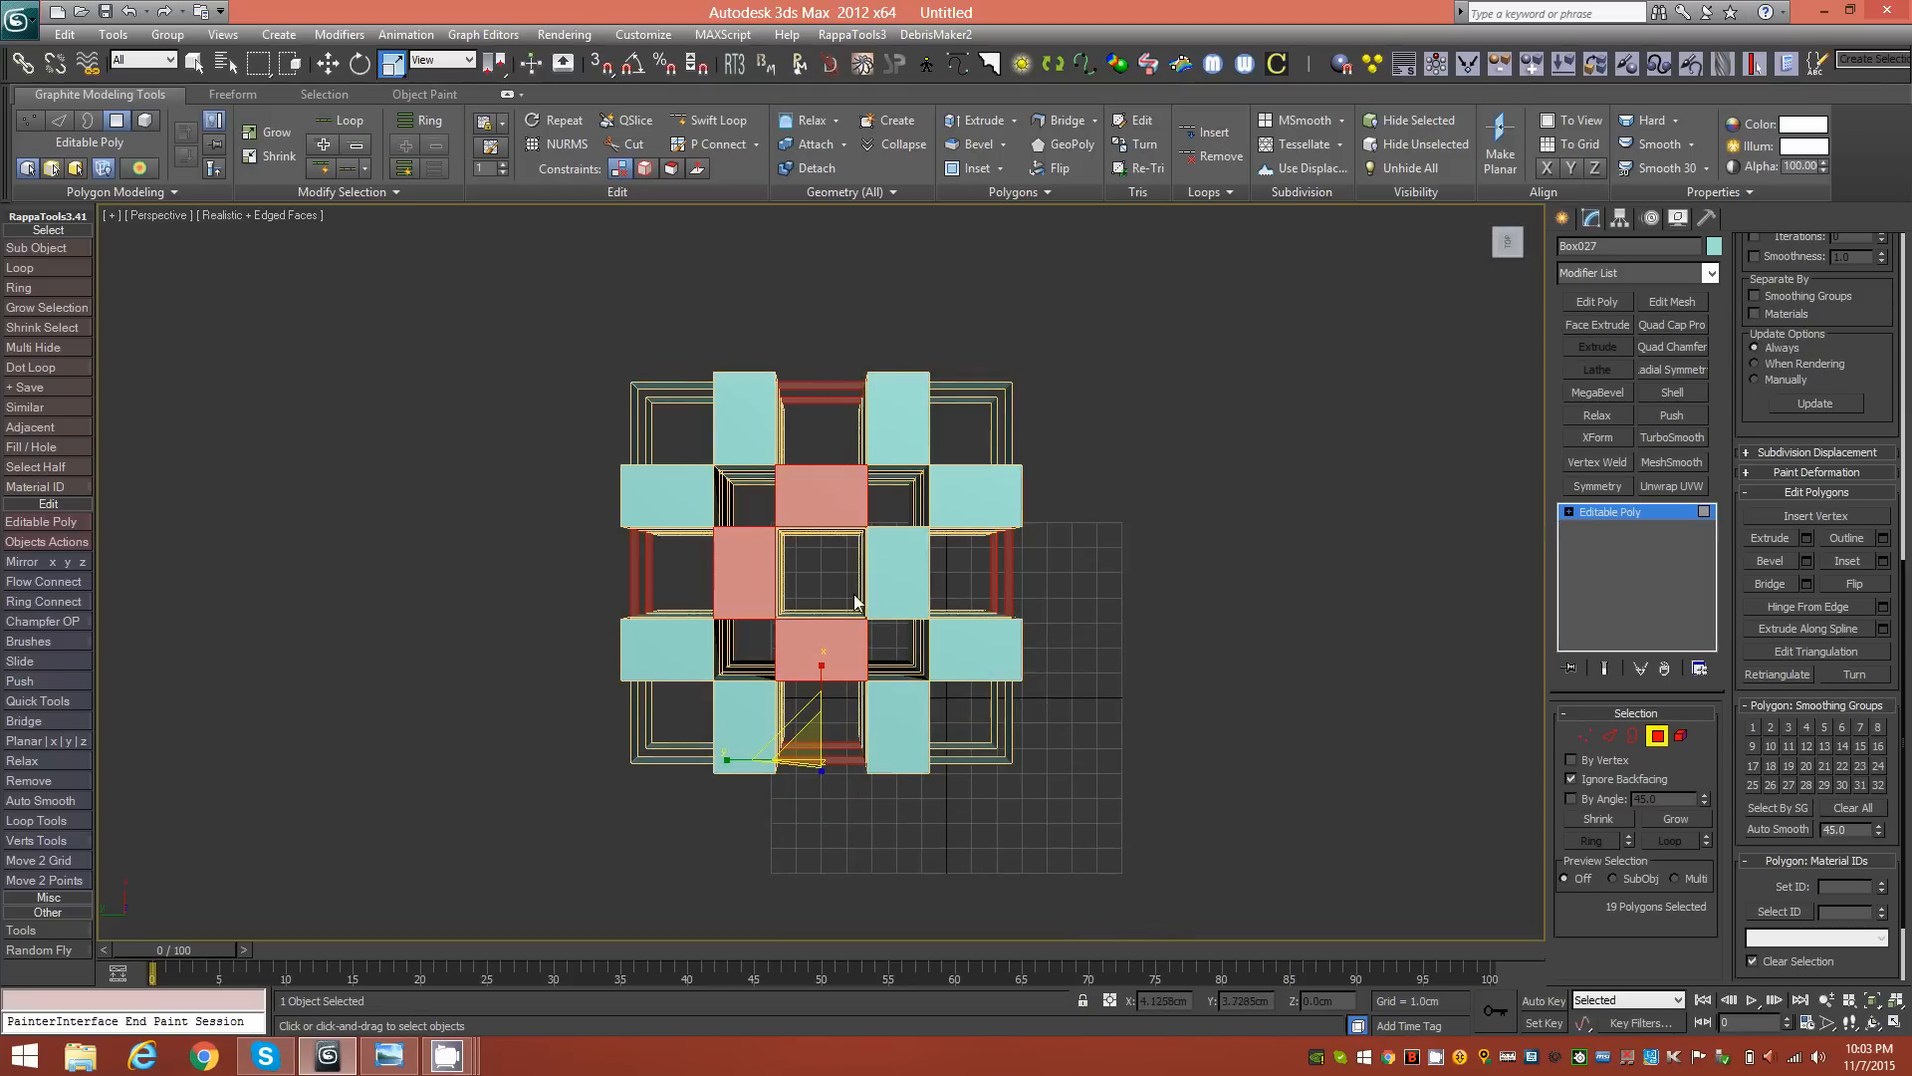
{"action": "left_click", "coordinate": [893, 568], "text": "ctrl"}
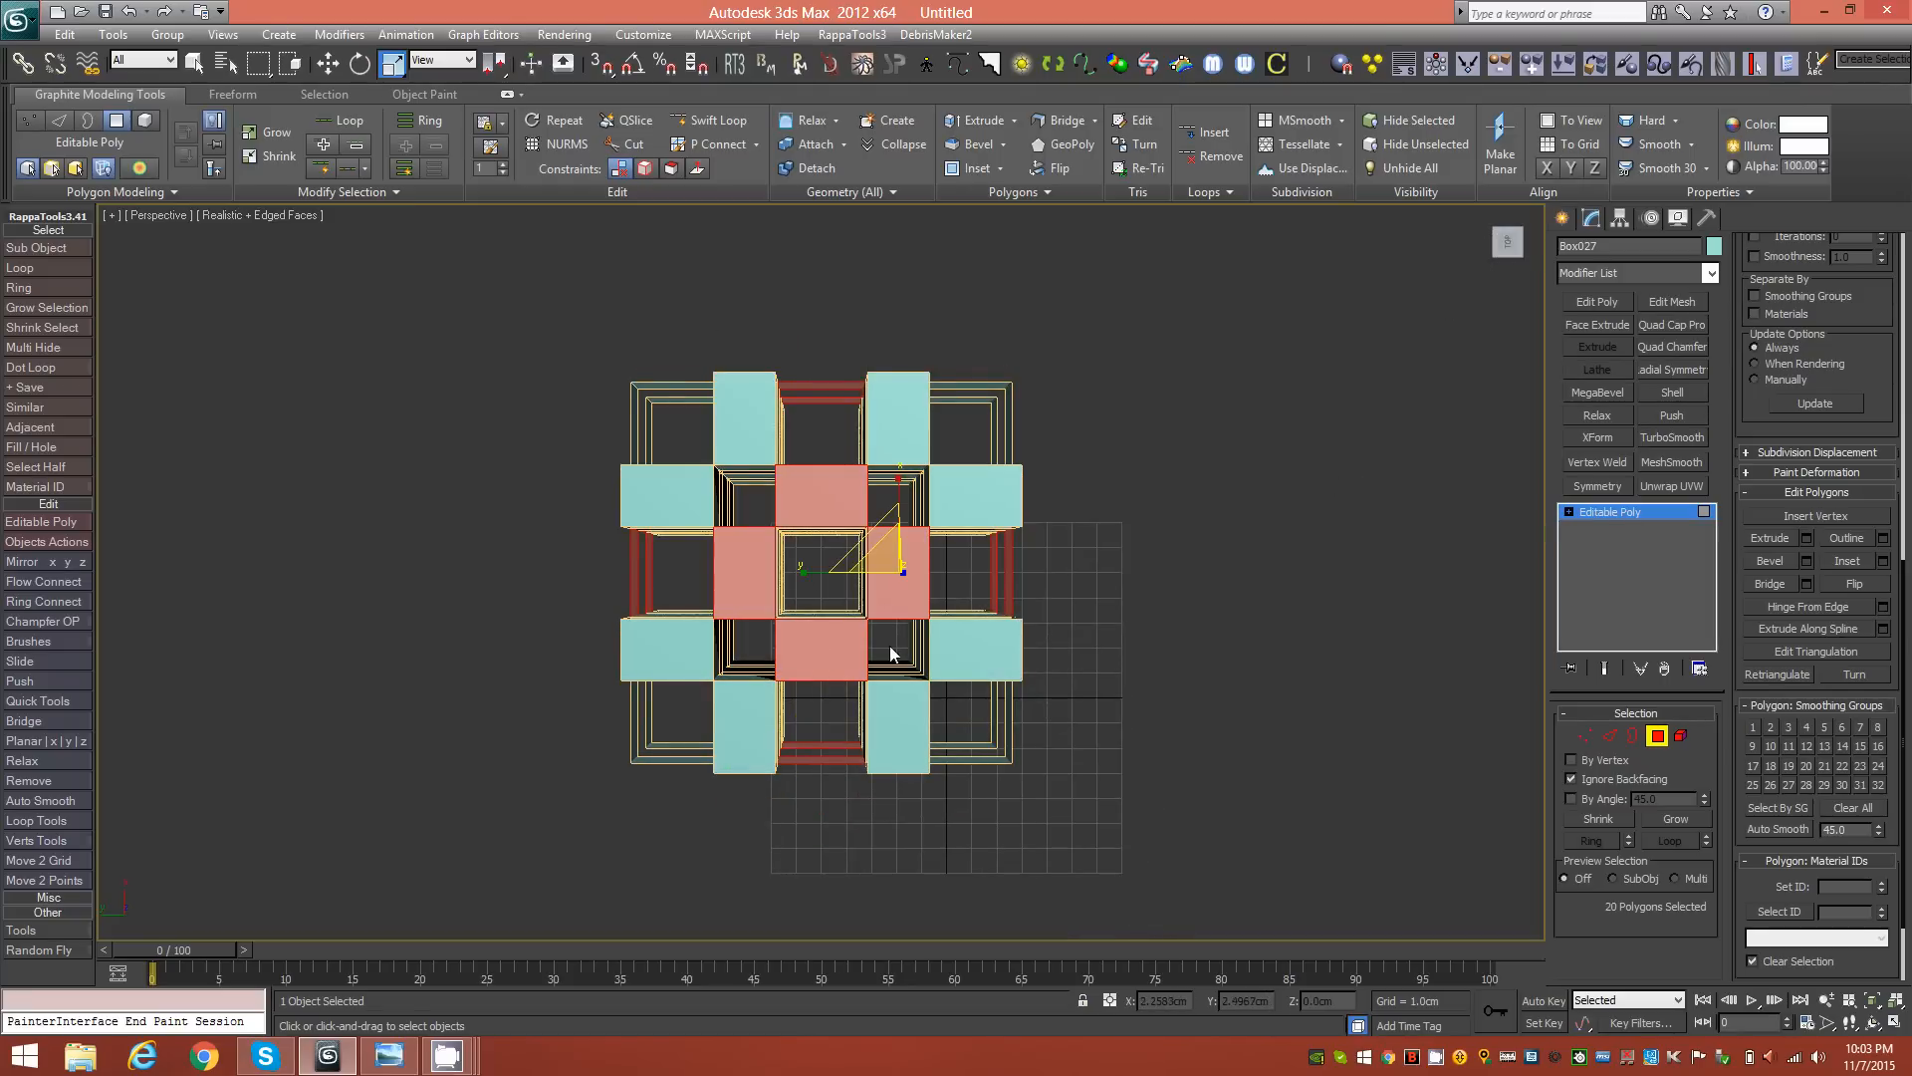
Step: Add the four polygons framing the central opening on the lattice's bottom side to the selection
{"action": "left_click", "coordinate": [1504, 266]}
{"action": "left_click", "coordinate": [1503, 266]}
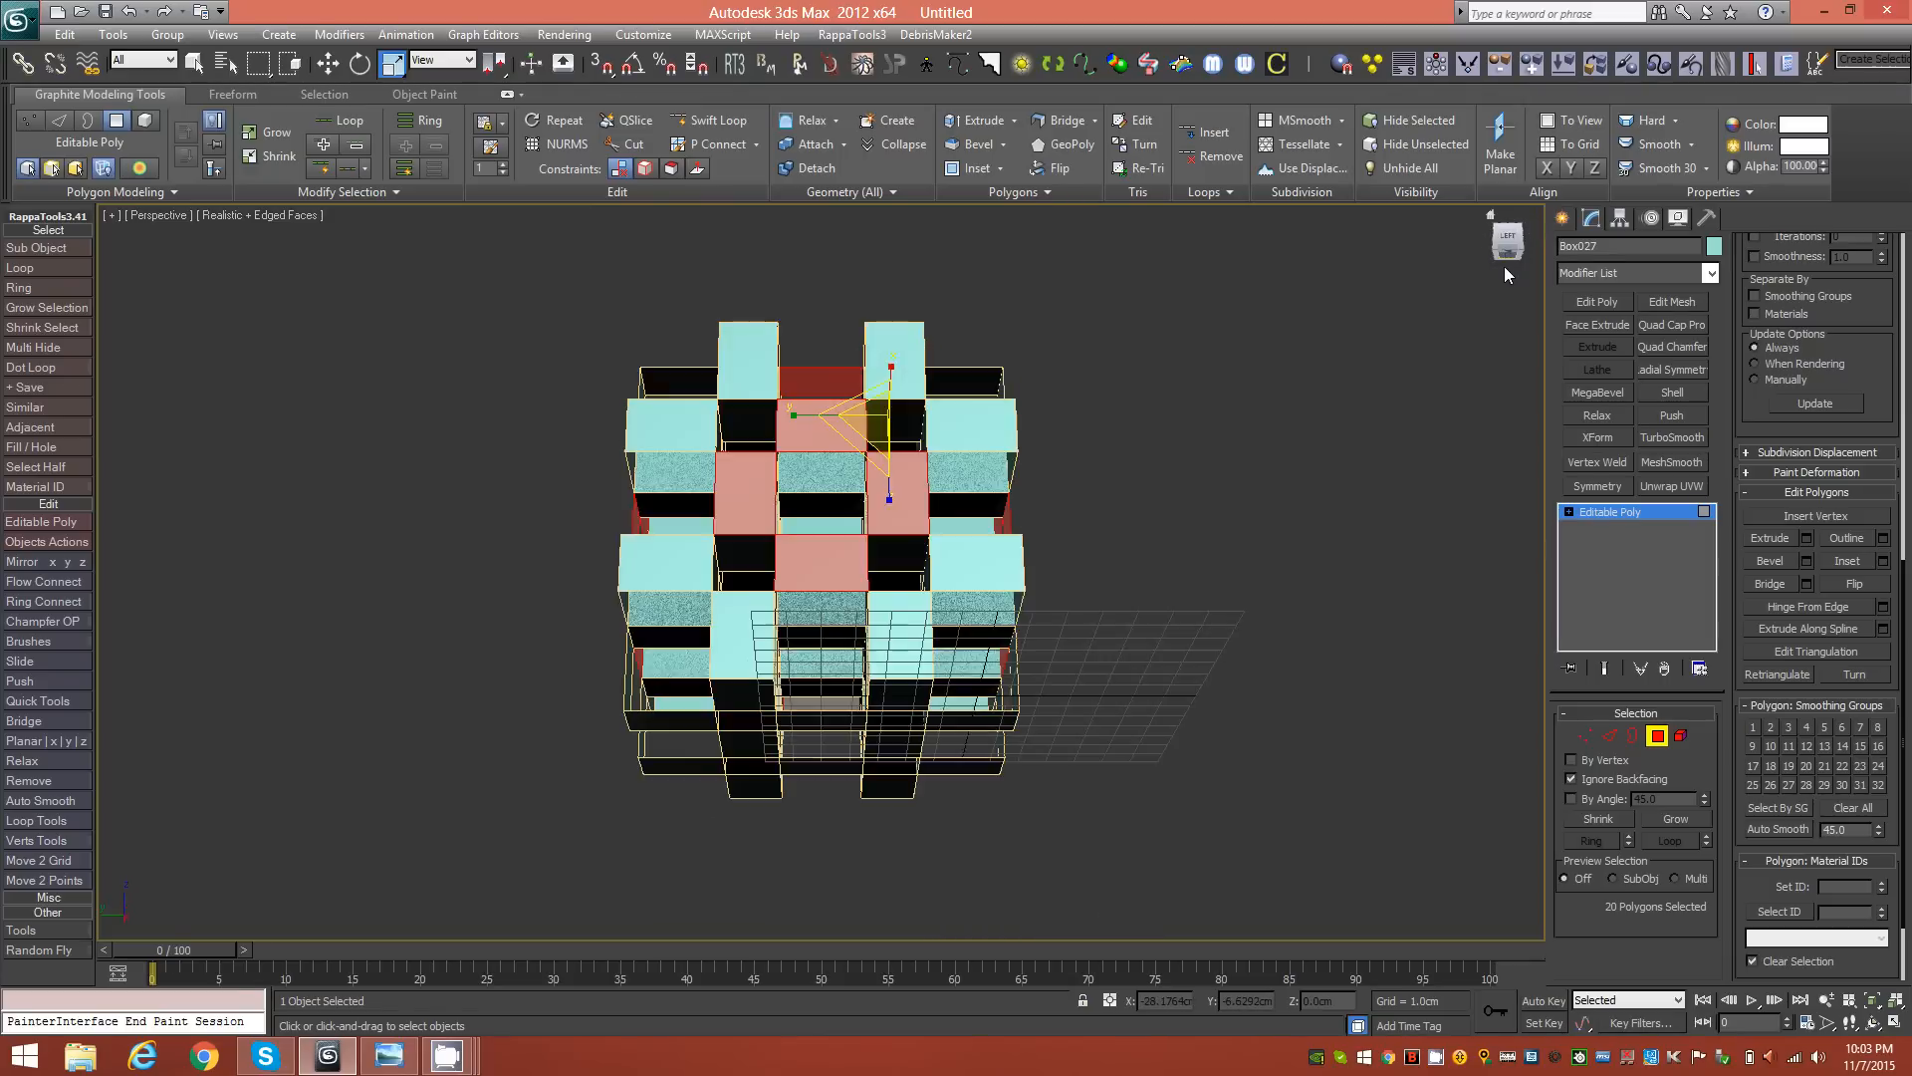
{"action": "left_click", "coordinate": [834, 500], "text": "ctrl"}
{"action": "left_click", "coordinate": [814, 657], "text": "ctrl"}
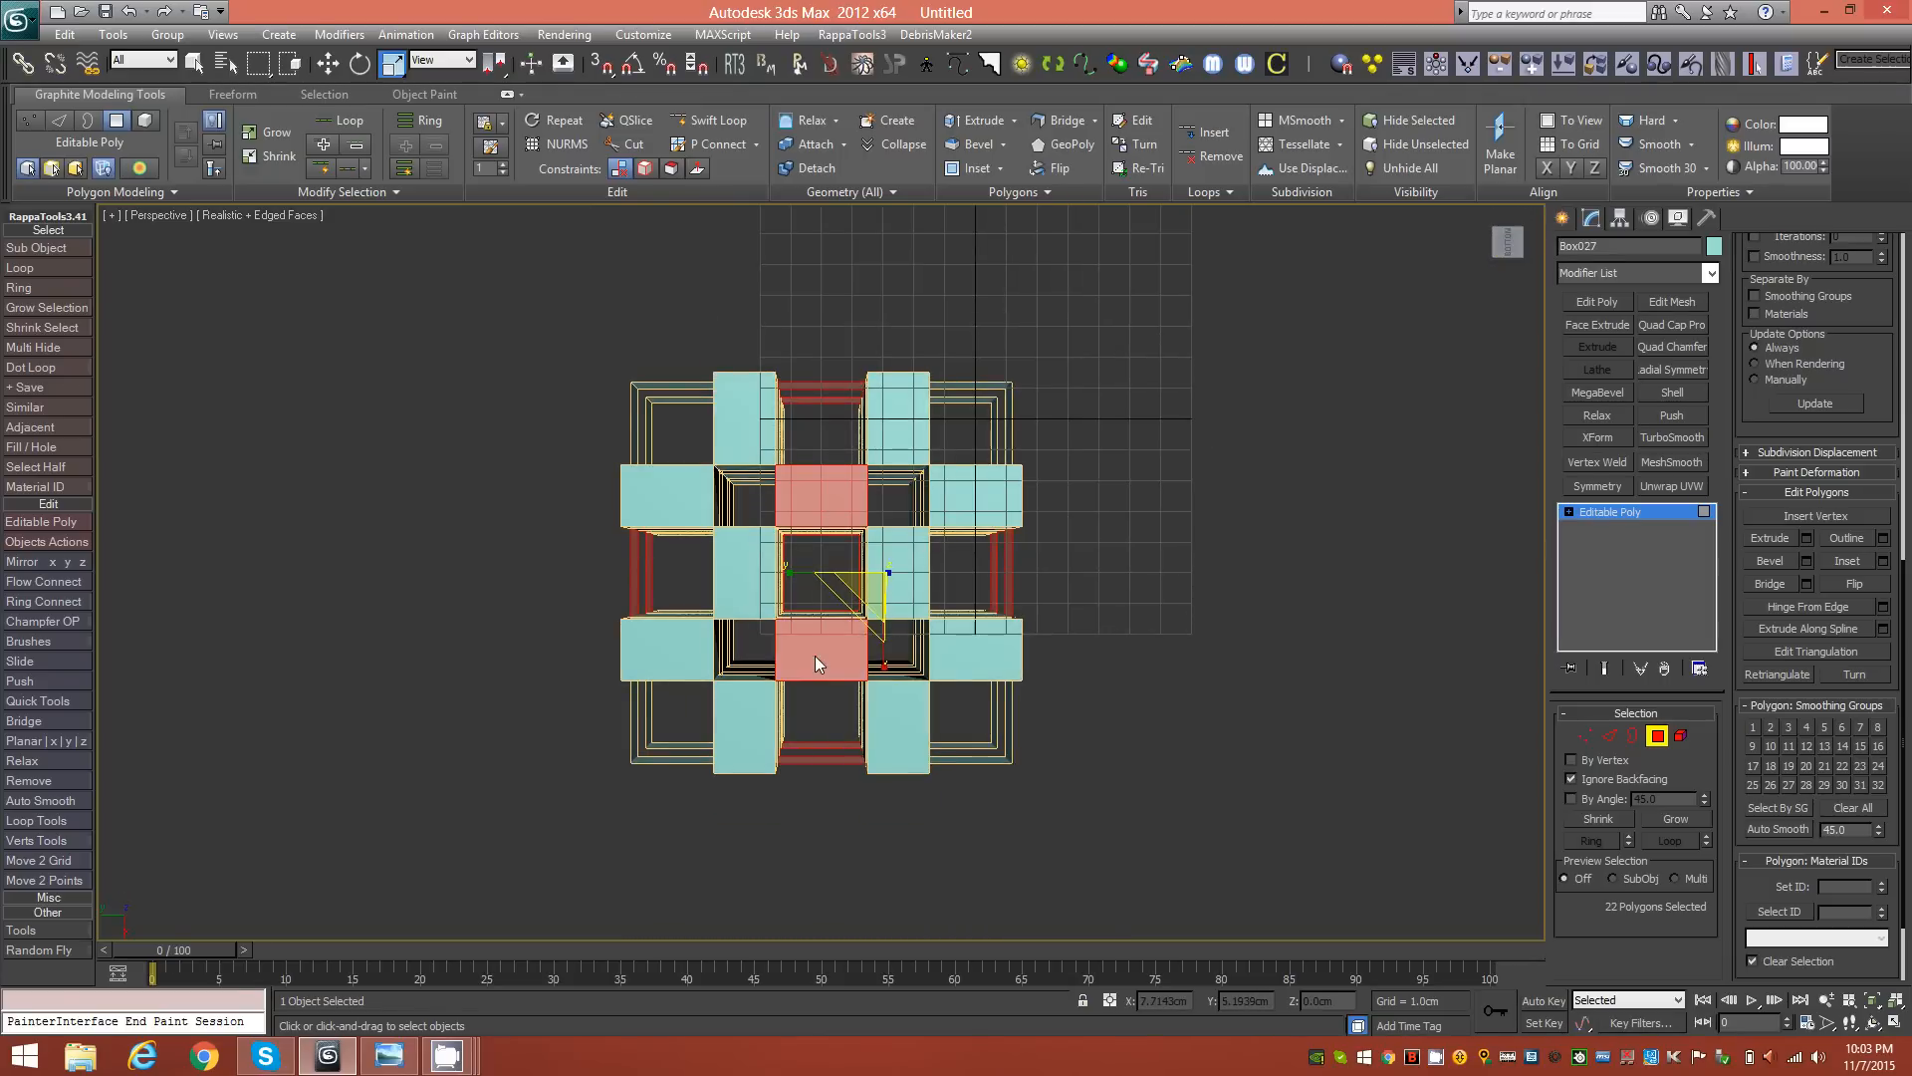
{"action": "left_click", "coordinate": [751, 573], "text": "ctrl"}
{"action": "left_click", "coordinate": [881, 586], "text": "ctrl"}
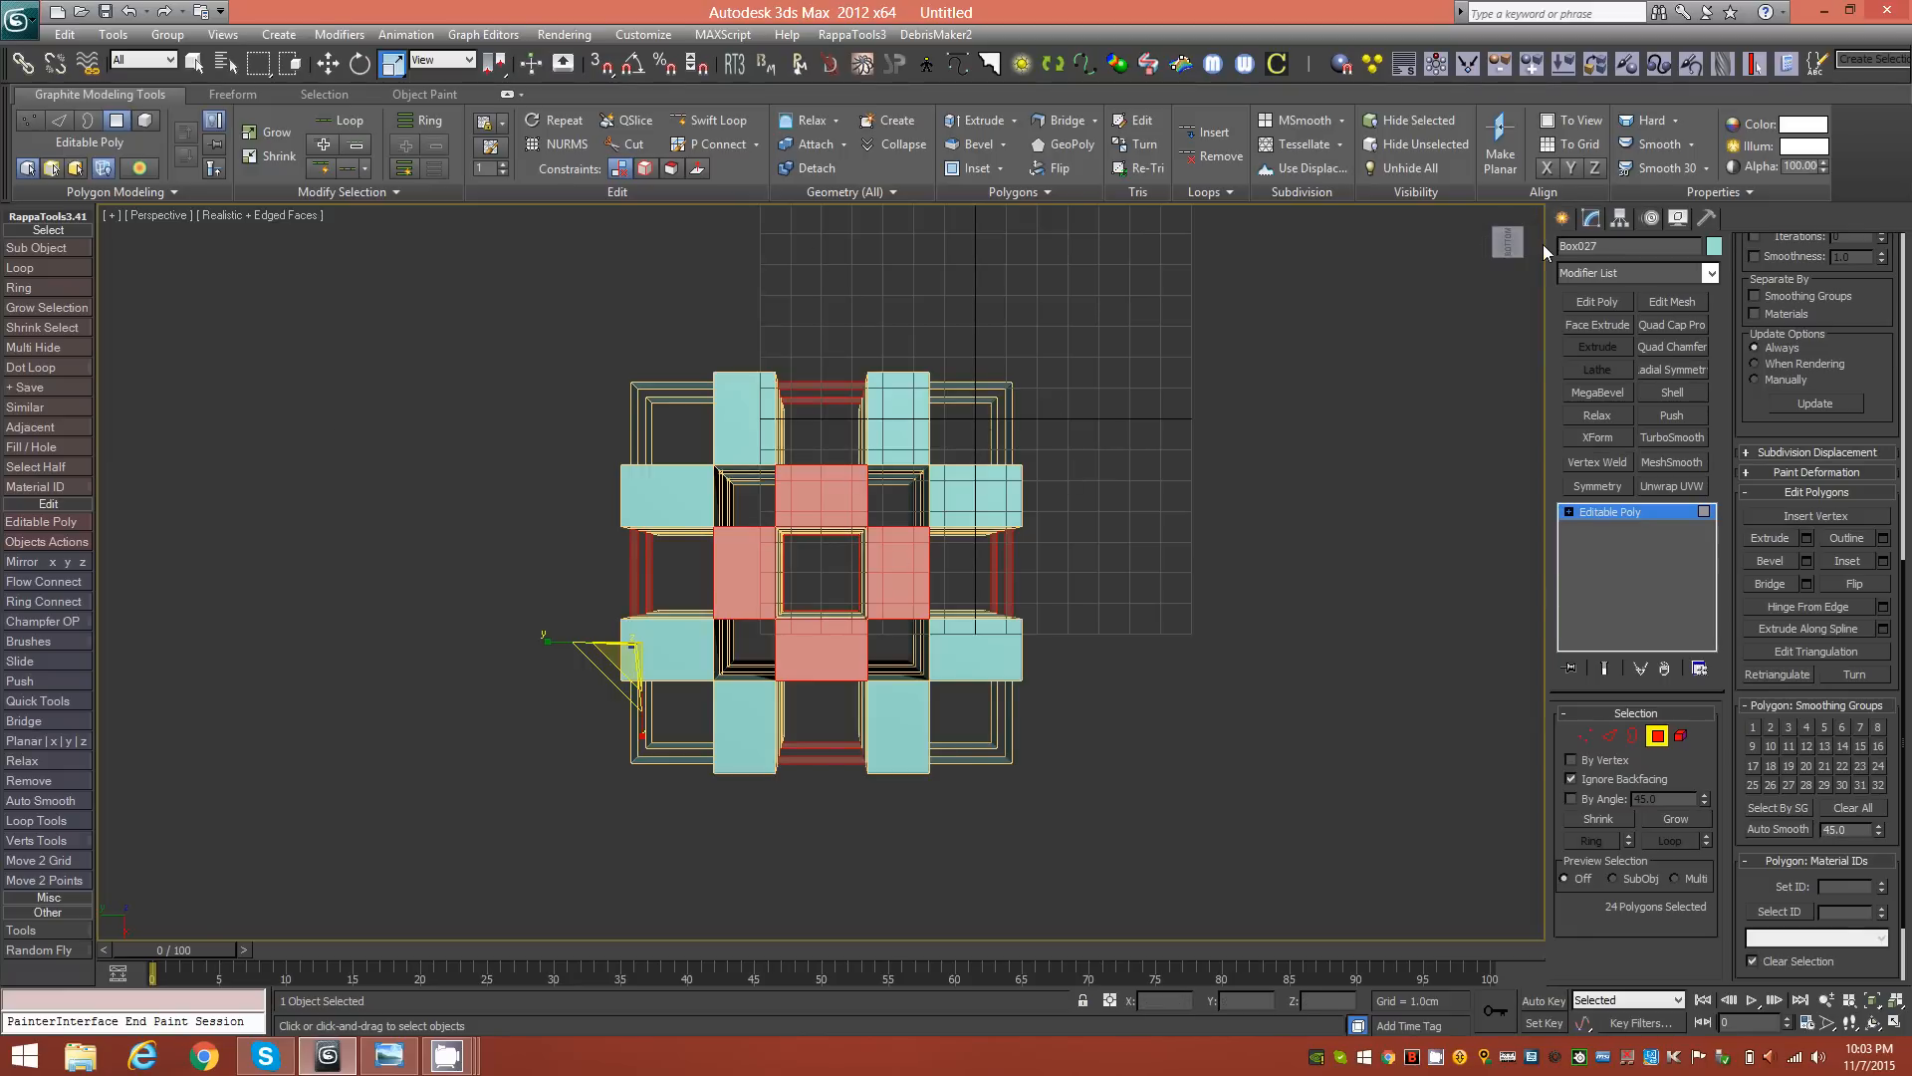
Step: Check the polygons selected around the central openings on all six sides and delete them
{"action": "left_click", "coordinate": [1510, 228]}
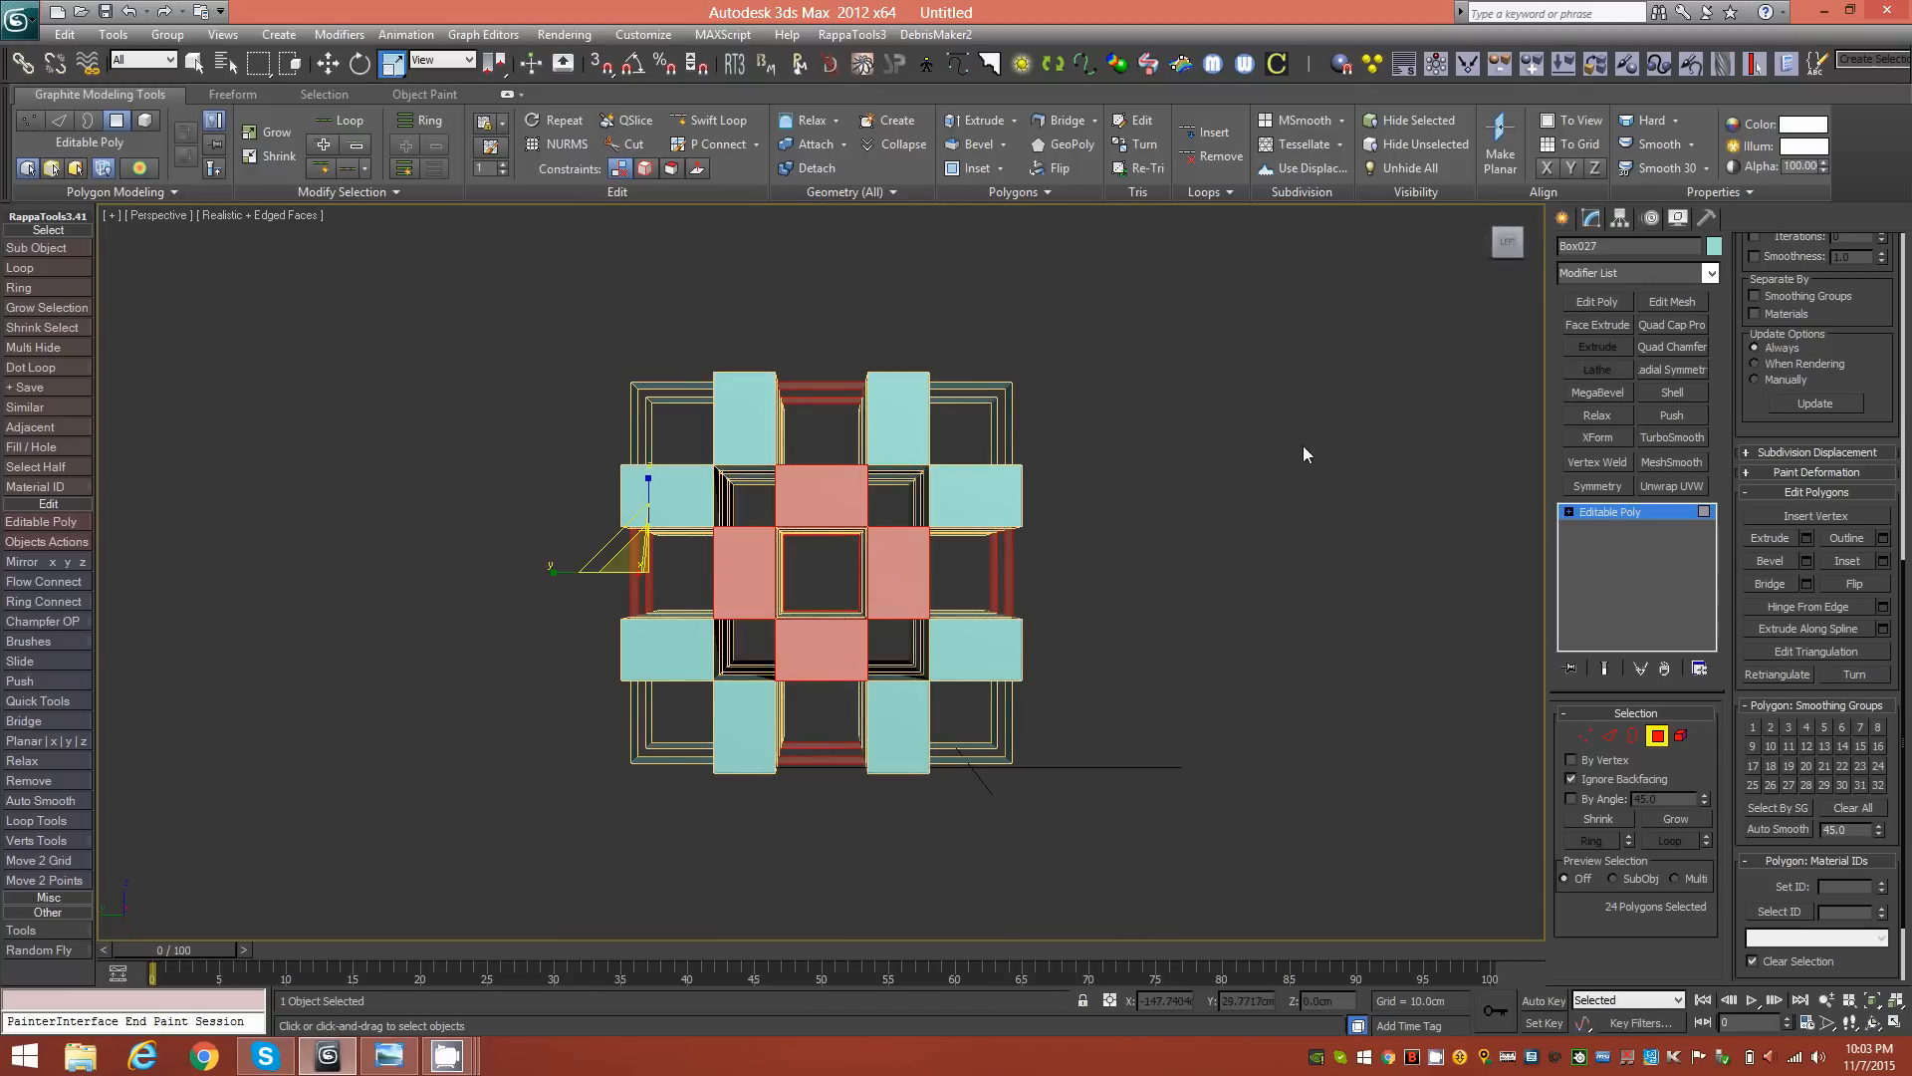
{"action": "middle_click_drag", "start_coordinate": [874, 625], "coordinate": [1115, 635], "text": "alt"}
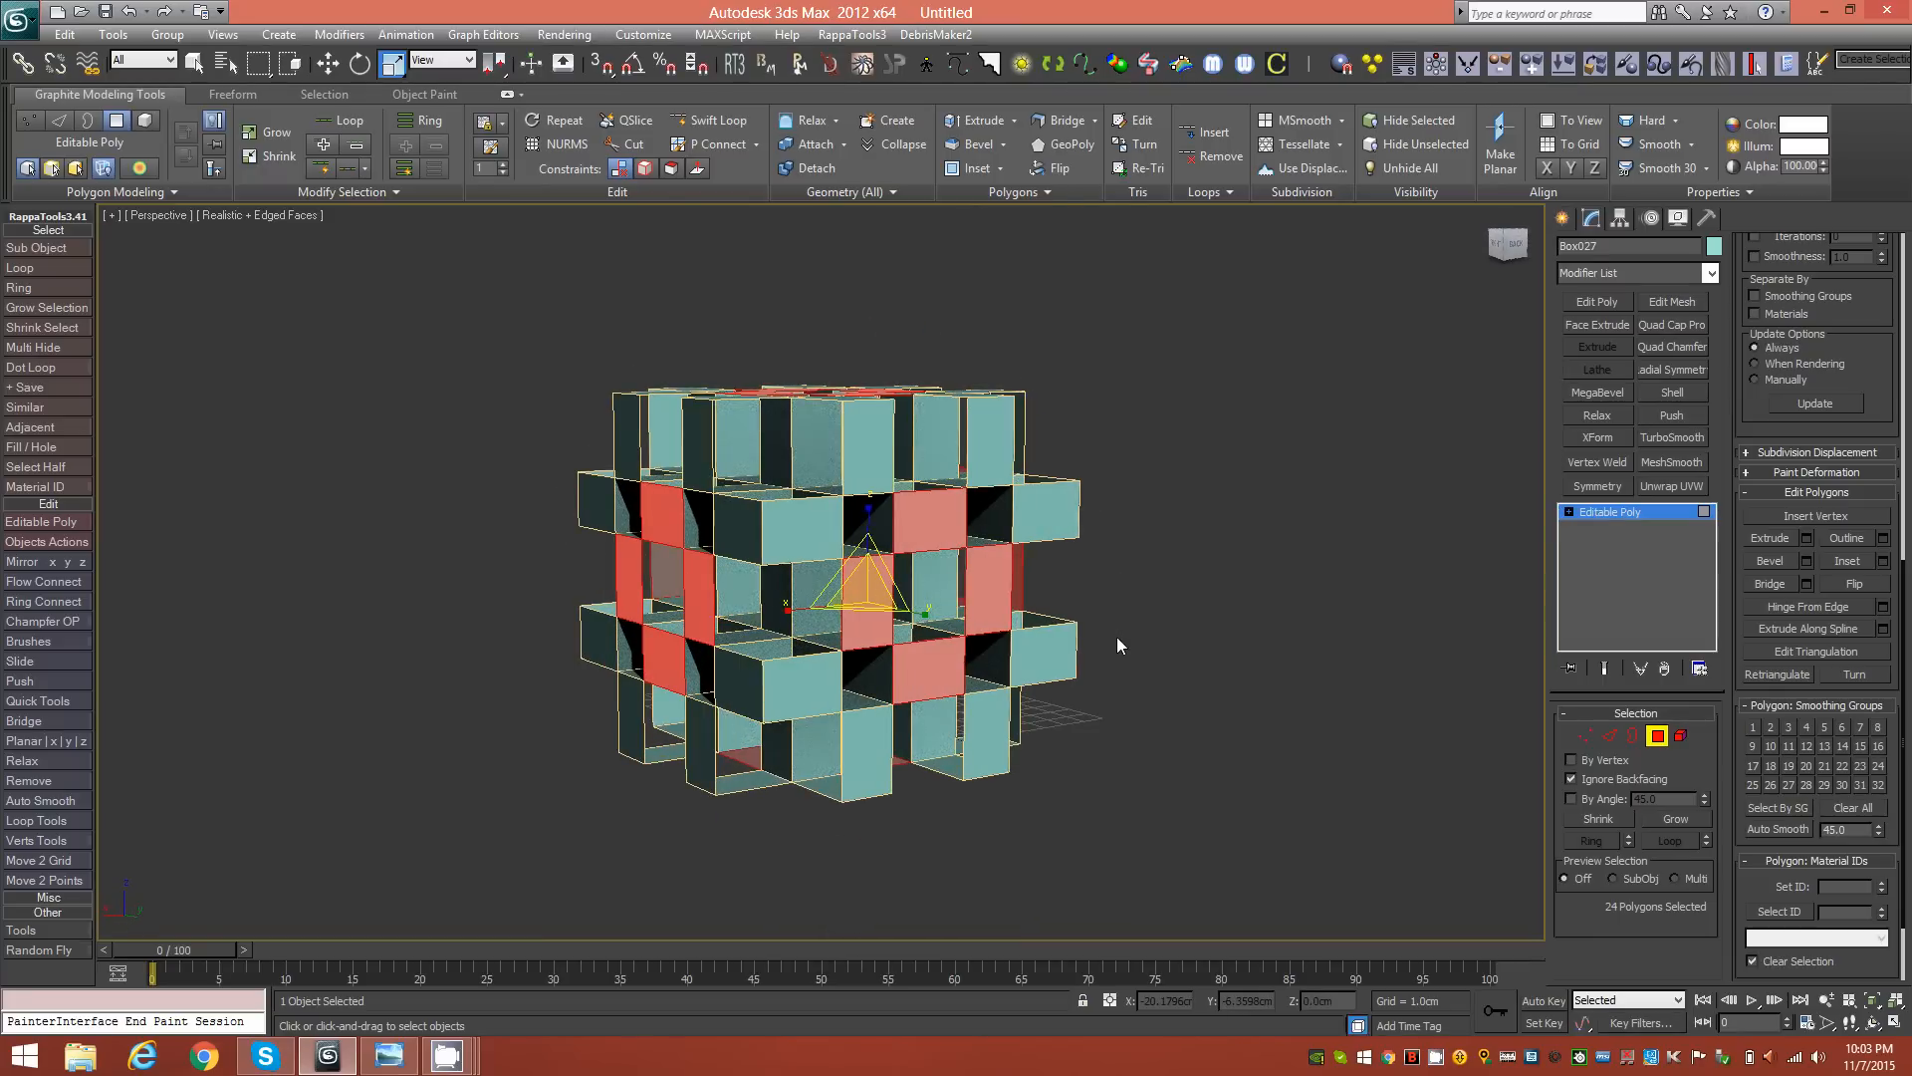
{"action": "left_click", "coordinate": [1119, 639]}
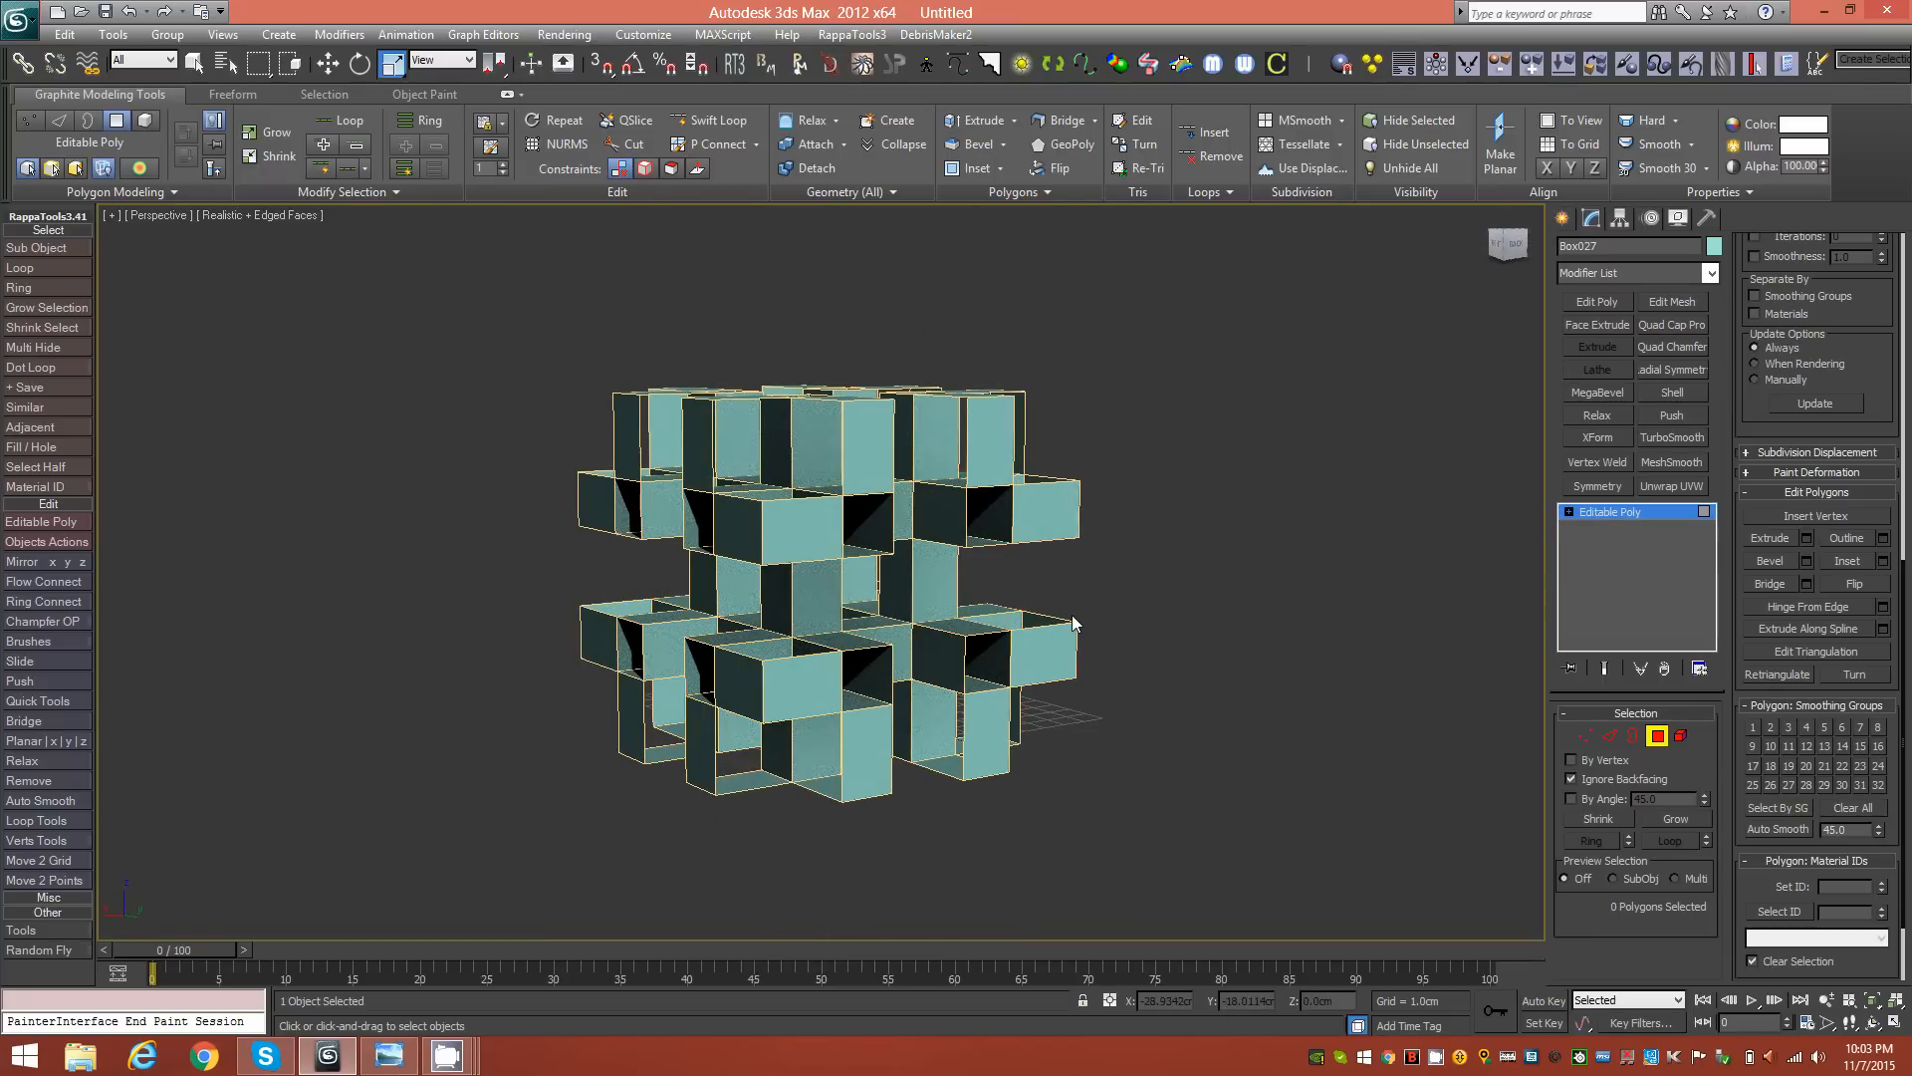
Step: Switch to Edge level and select the eight outermost horizontal edges on top of the lattice's upward arms
{"action": "middle_click_drag", "start_coordinate": [916, 612], "coordinate": [913, 661], "text": "alt"}
{"action": "left_click", "coordinate": [1609, 737]}
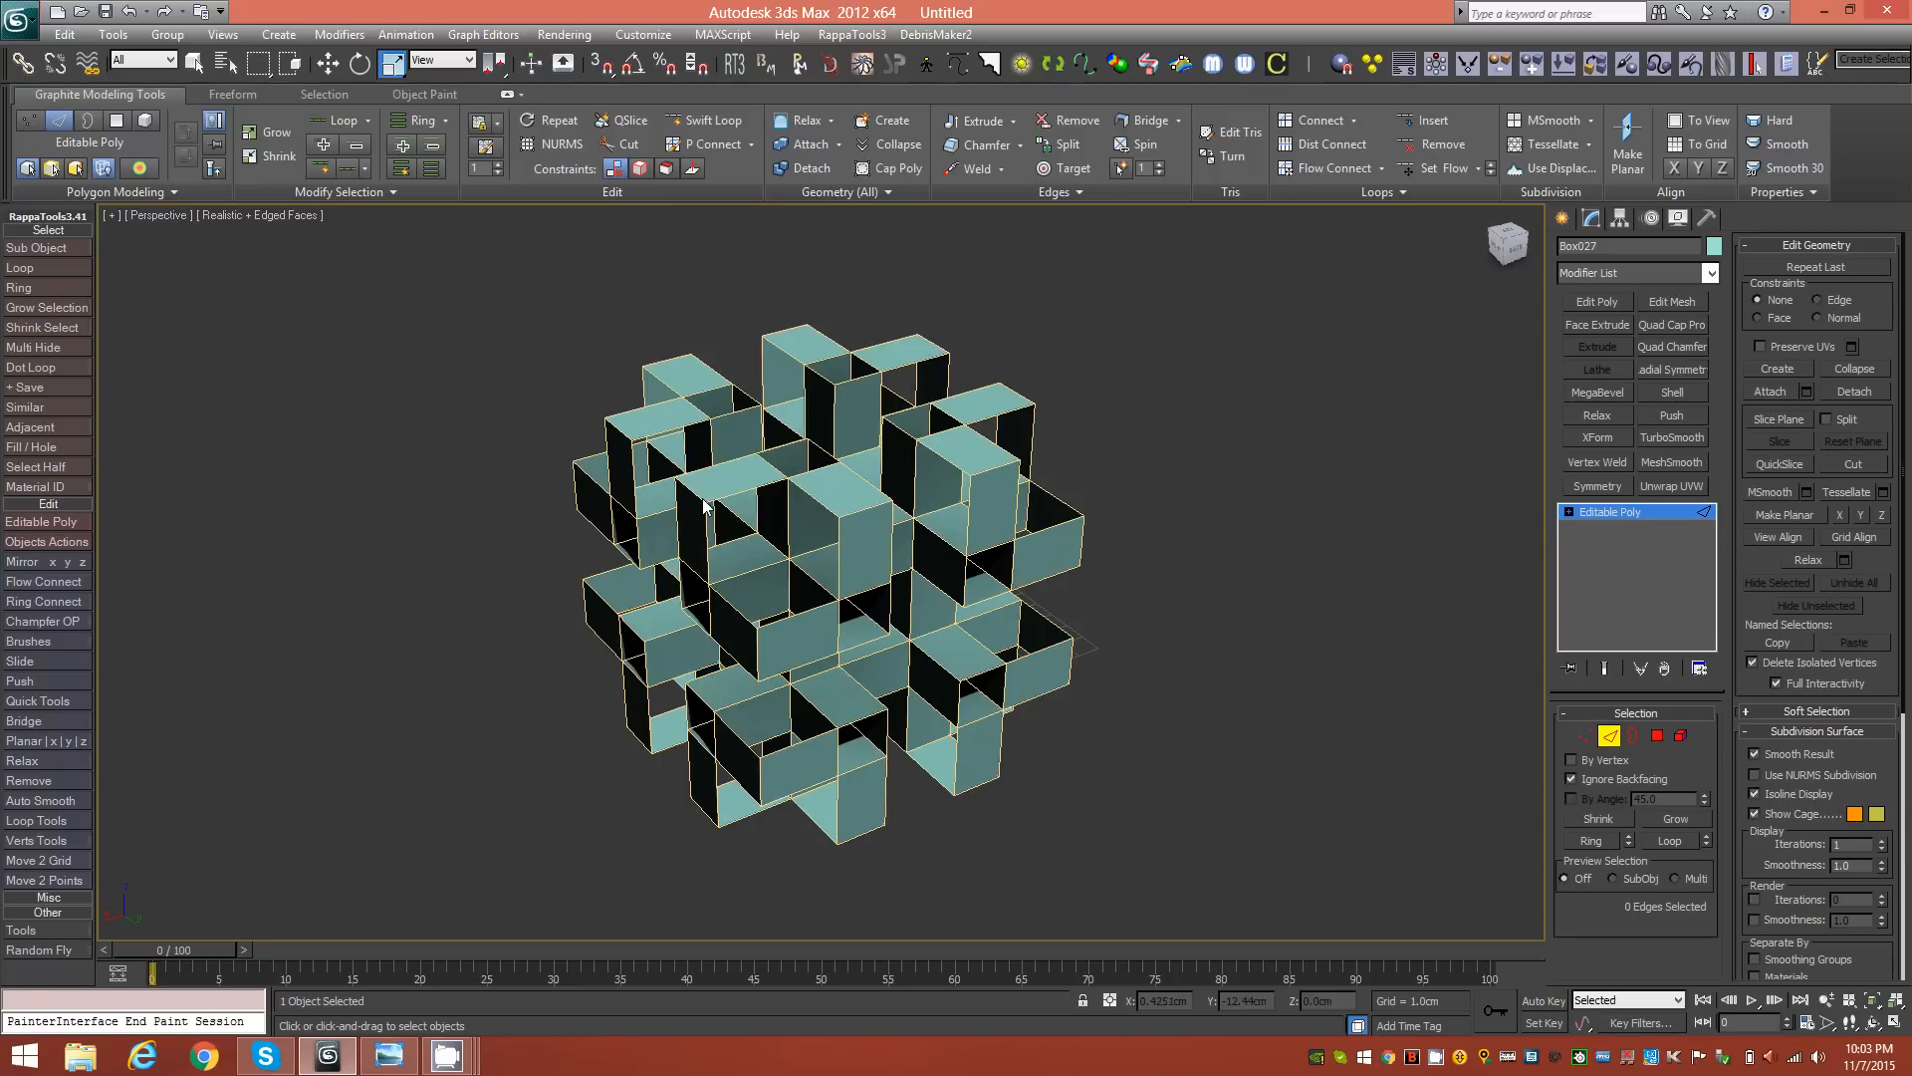
{"action": "scroll", "coordinate": [683, 483], "scroll_direction": "up", "scroll_amount": 2}
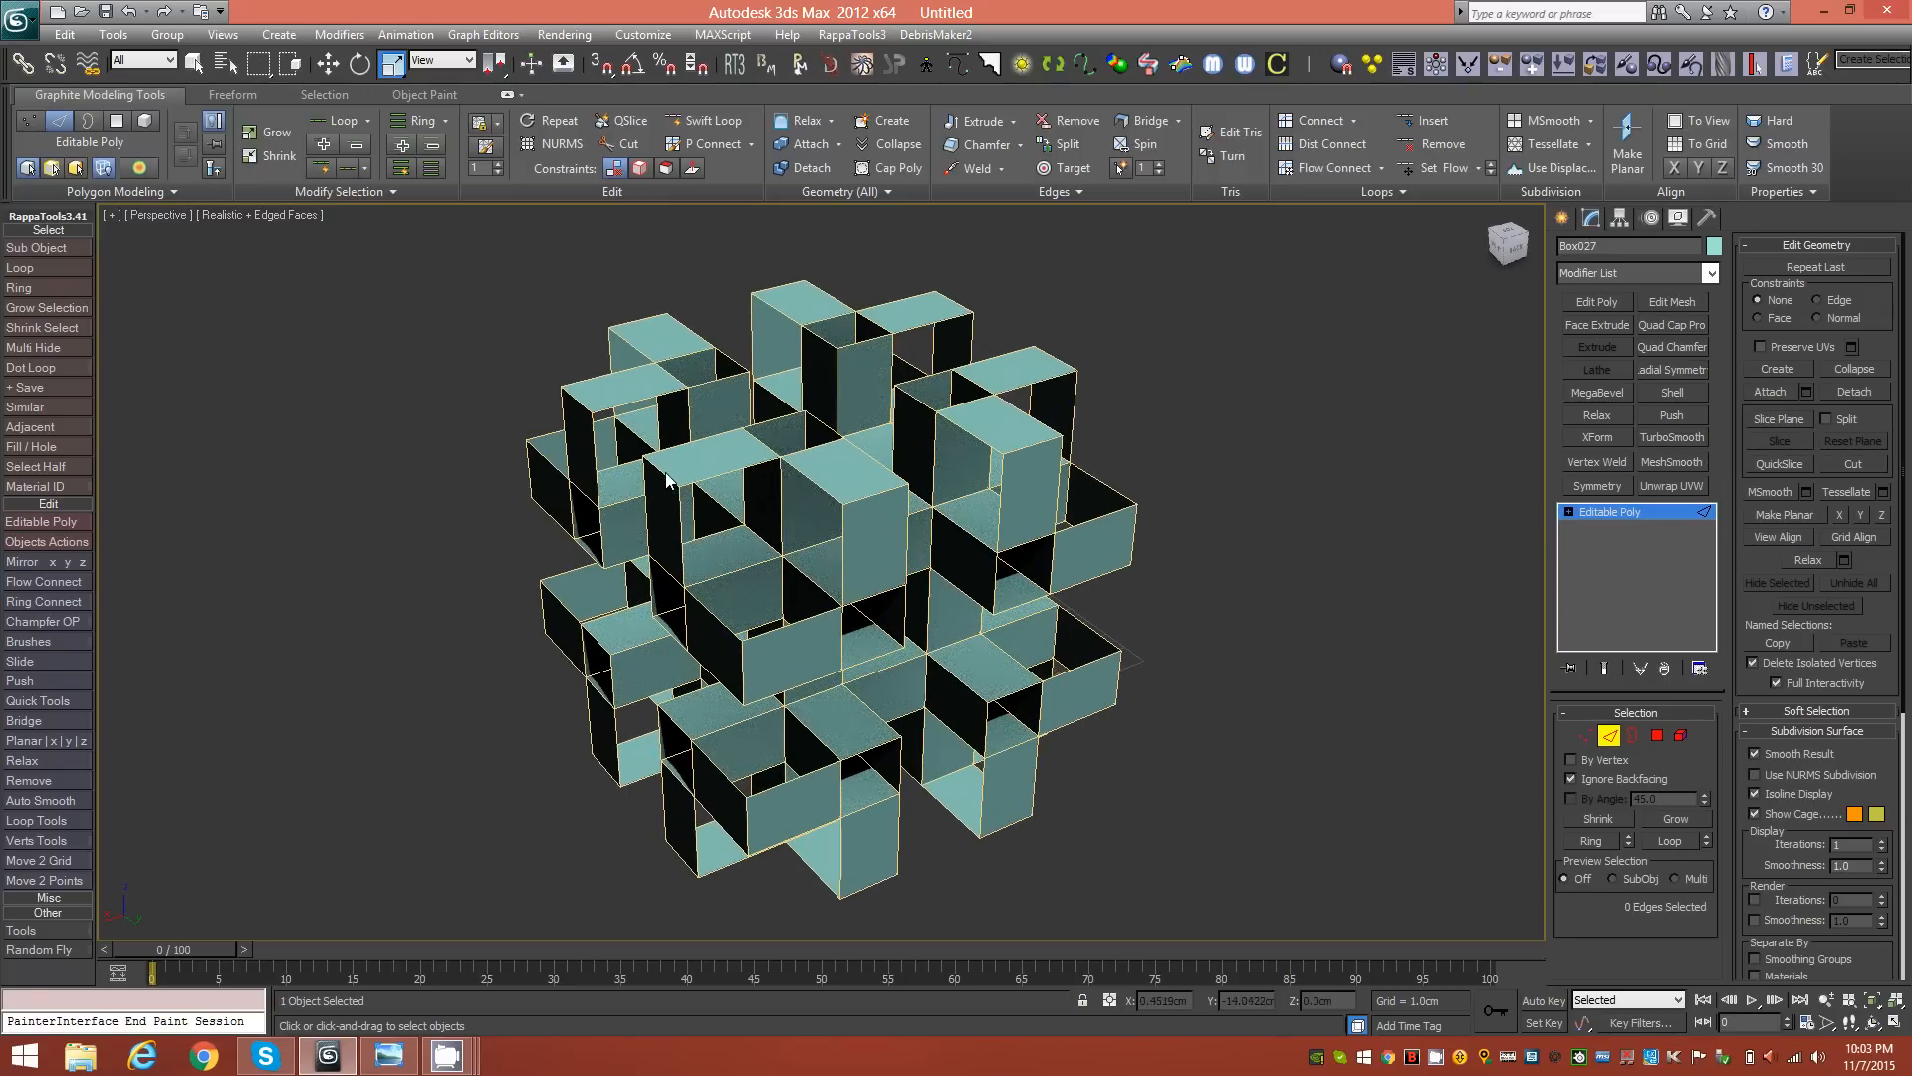
{"action": "left_click", "coordinate": [667, 481]}
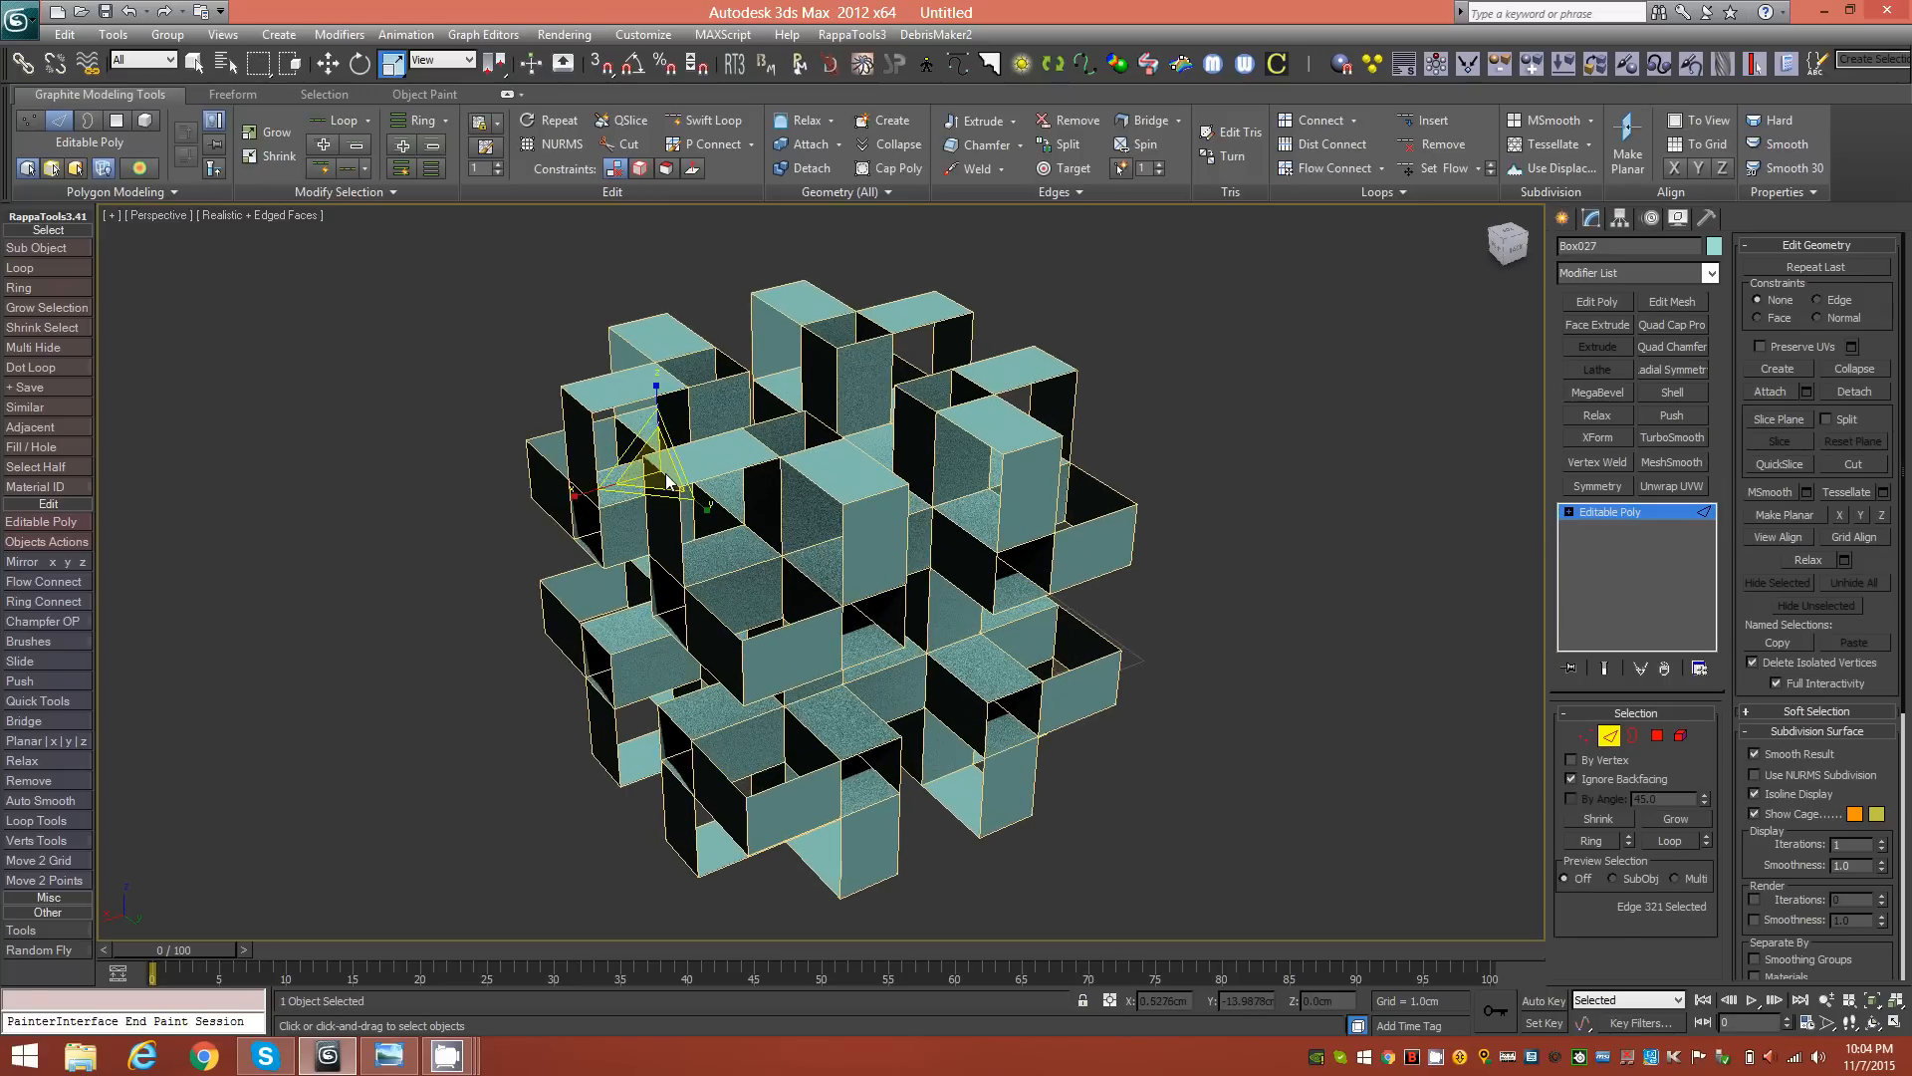
{"action": "left_click", "coordinate": [867, 493]}
{"action": "left_click", "coordinate": [1027, 448], "text": "ctrl"}
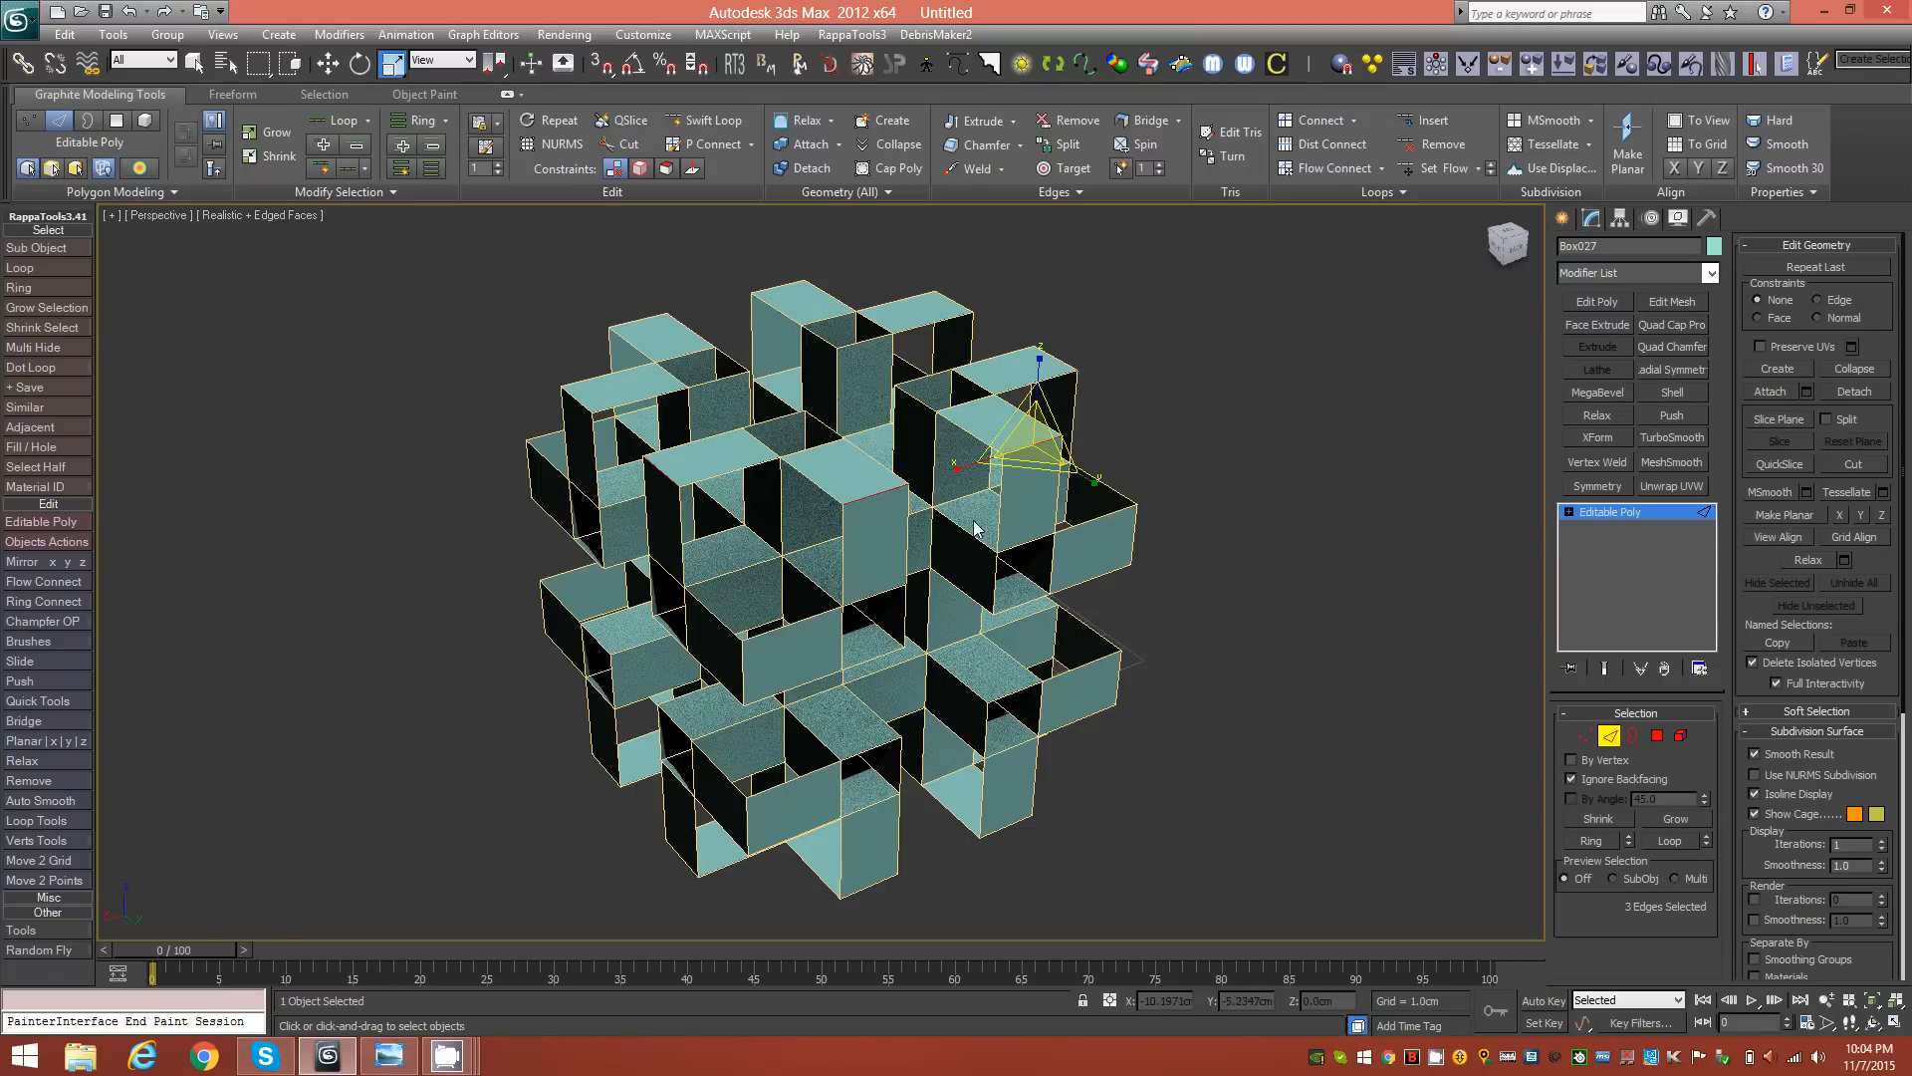
{"action": "left_click", "coordinate": [1048, 367], "text": "ctrl"}
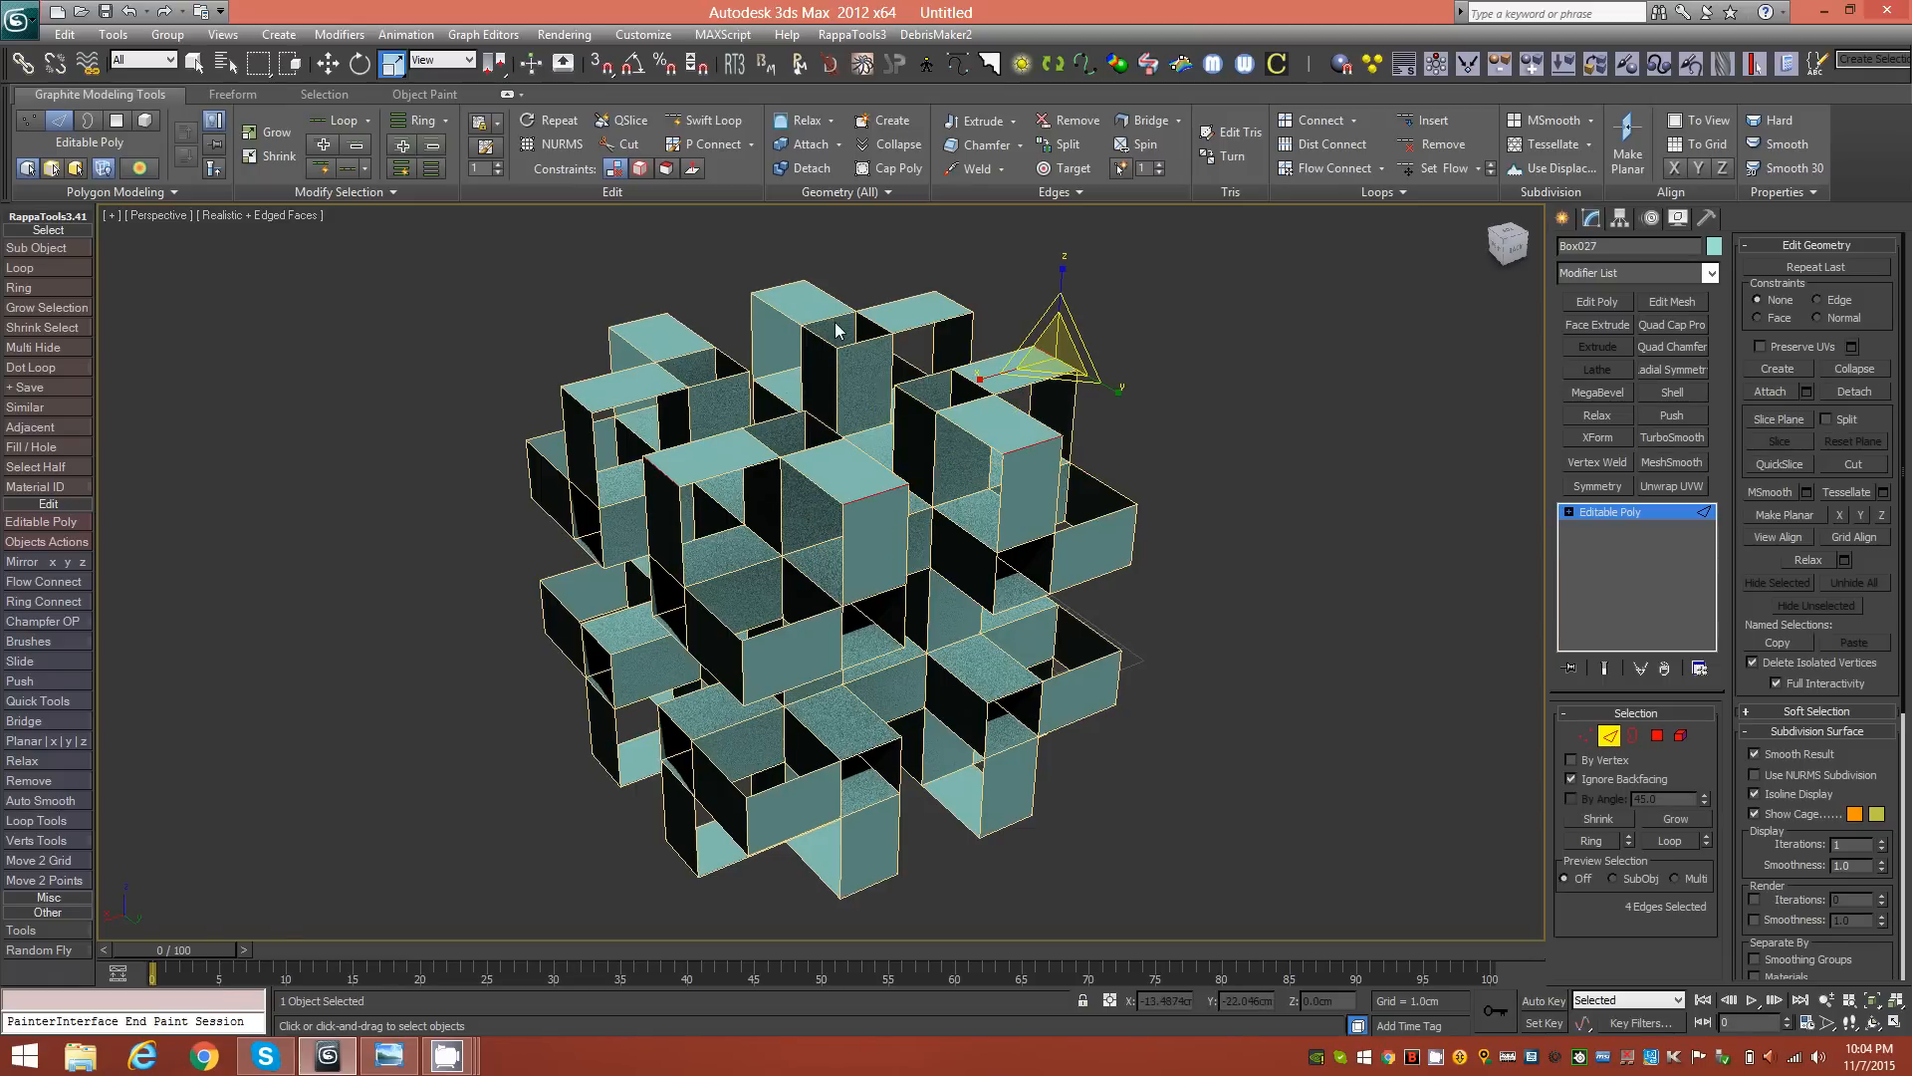
{"action": "left_click", "coordinate": [958, 311], "text": "ctrl"}
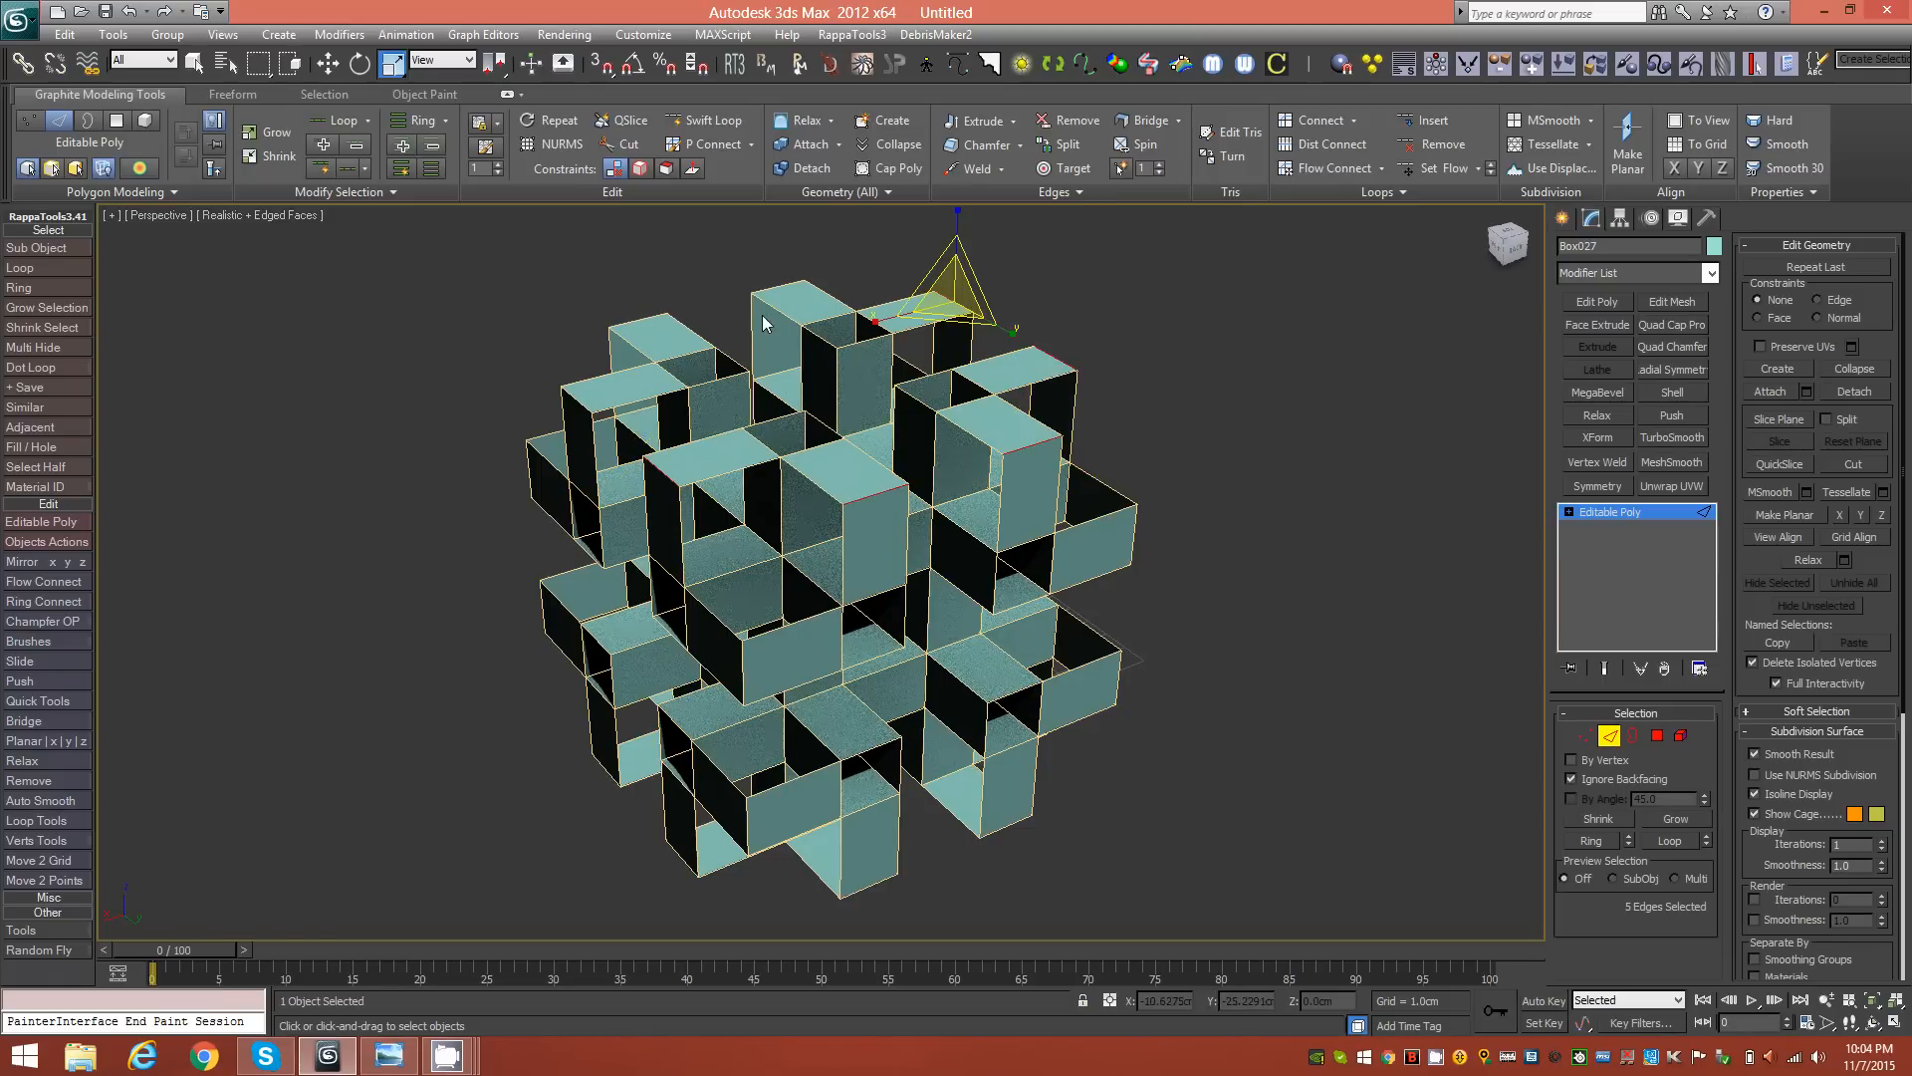
{"action": "left_click", "coordinate": [650, 328], "text": "ctrl"}
{"action": "left_click", "coordinate": [580, 411], "text": "ctrl"}
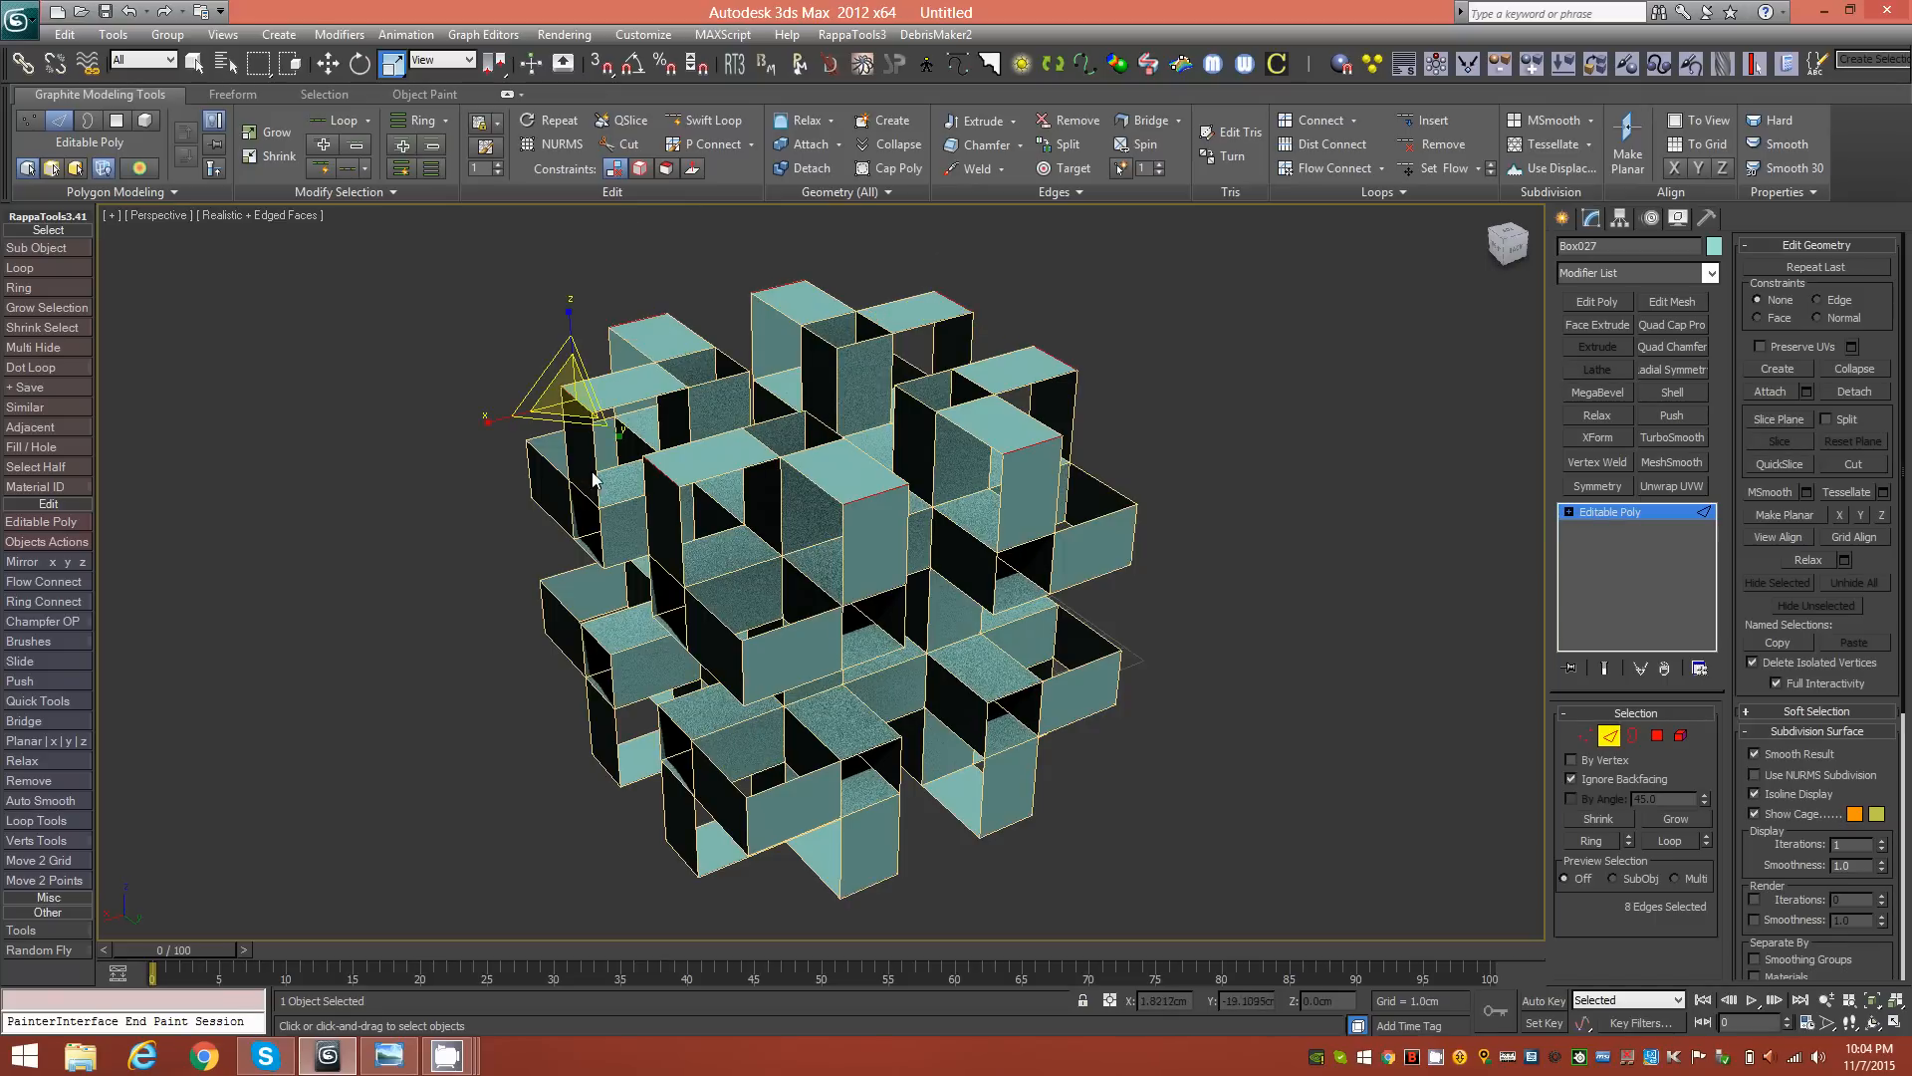
Step: Add the four vertical outer corner edges of the upper tier of side arms to the edge selection
{"action": "middle_click_drag", "start_coordinate": [725, 522], "coordinate": [749, 450], "text": "alt"}
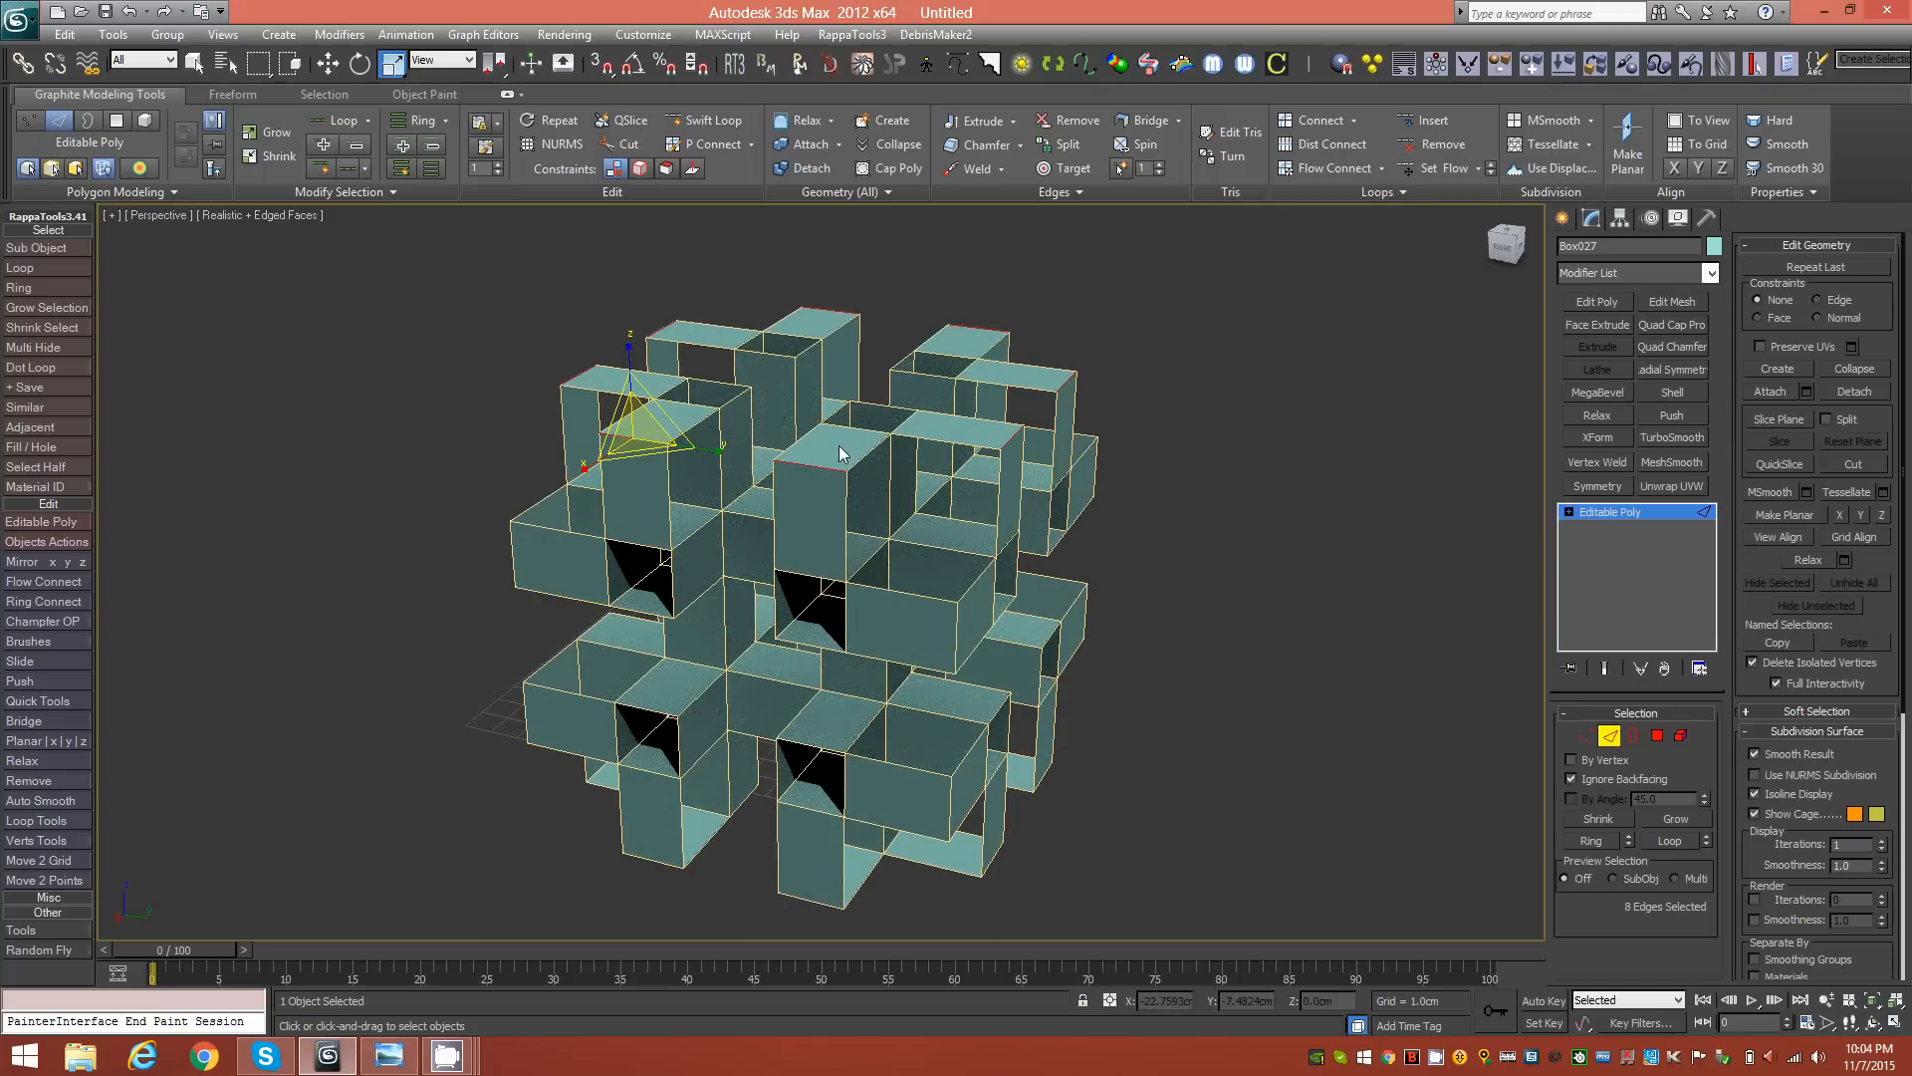
{"action": "left_click", "coordinate": [511, 547], "text": "ctrl"}
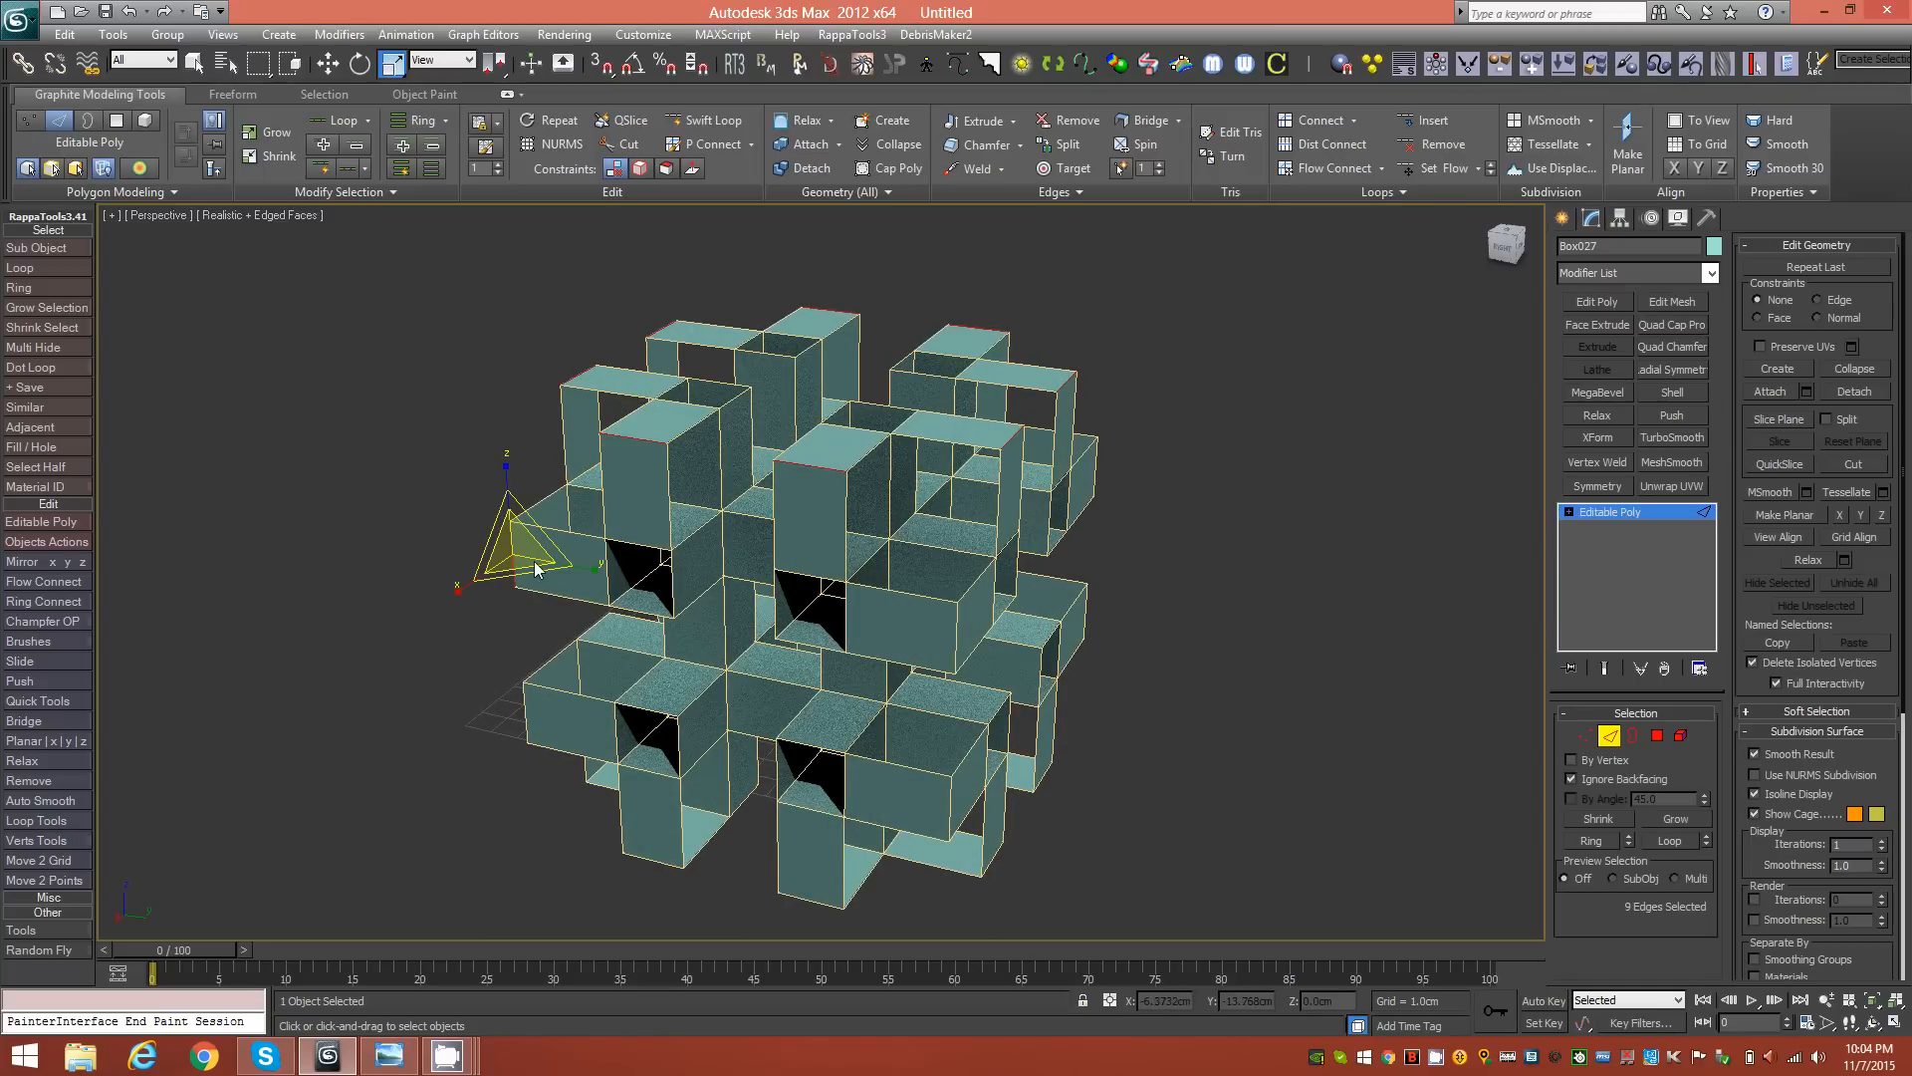
{"action": "left_click", "coordinate": [953, 639], "text": "ctrl"}
{"action": "middle_click_drag", "start_coordinate": [1105, 571], "coordinate": [972, 705], "text": "alt"}
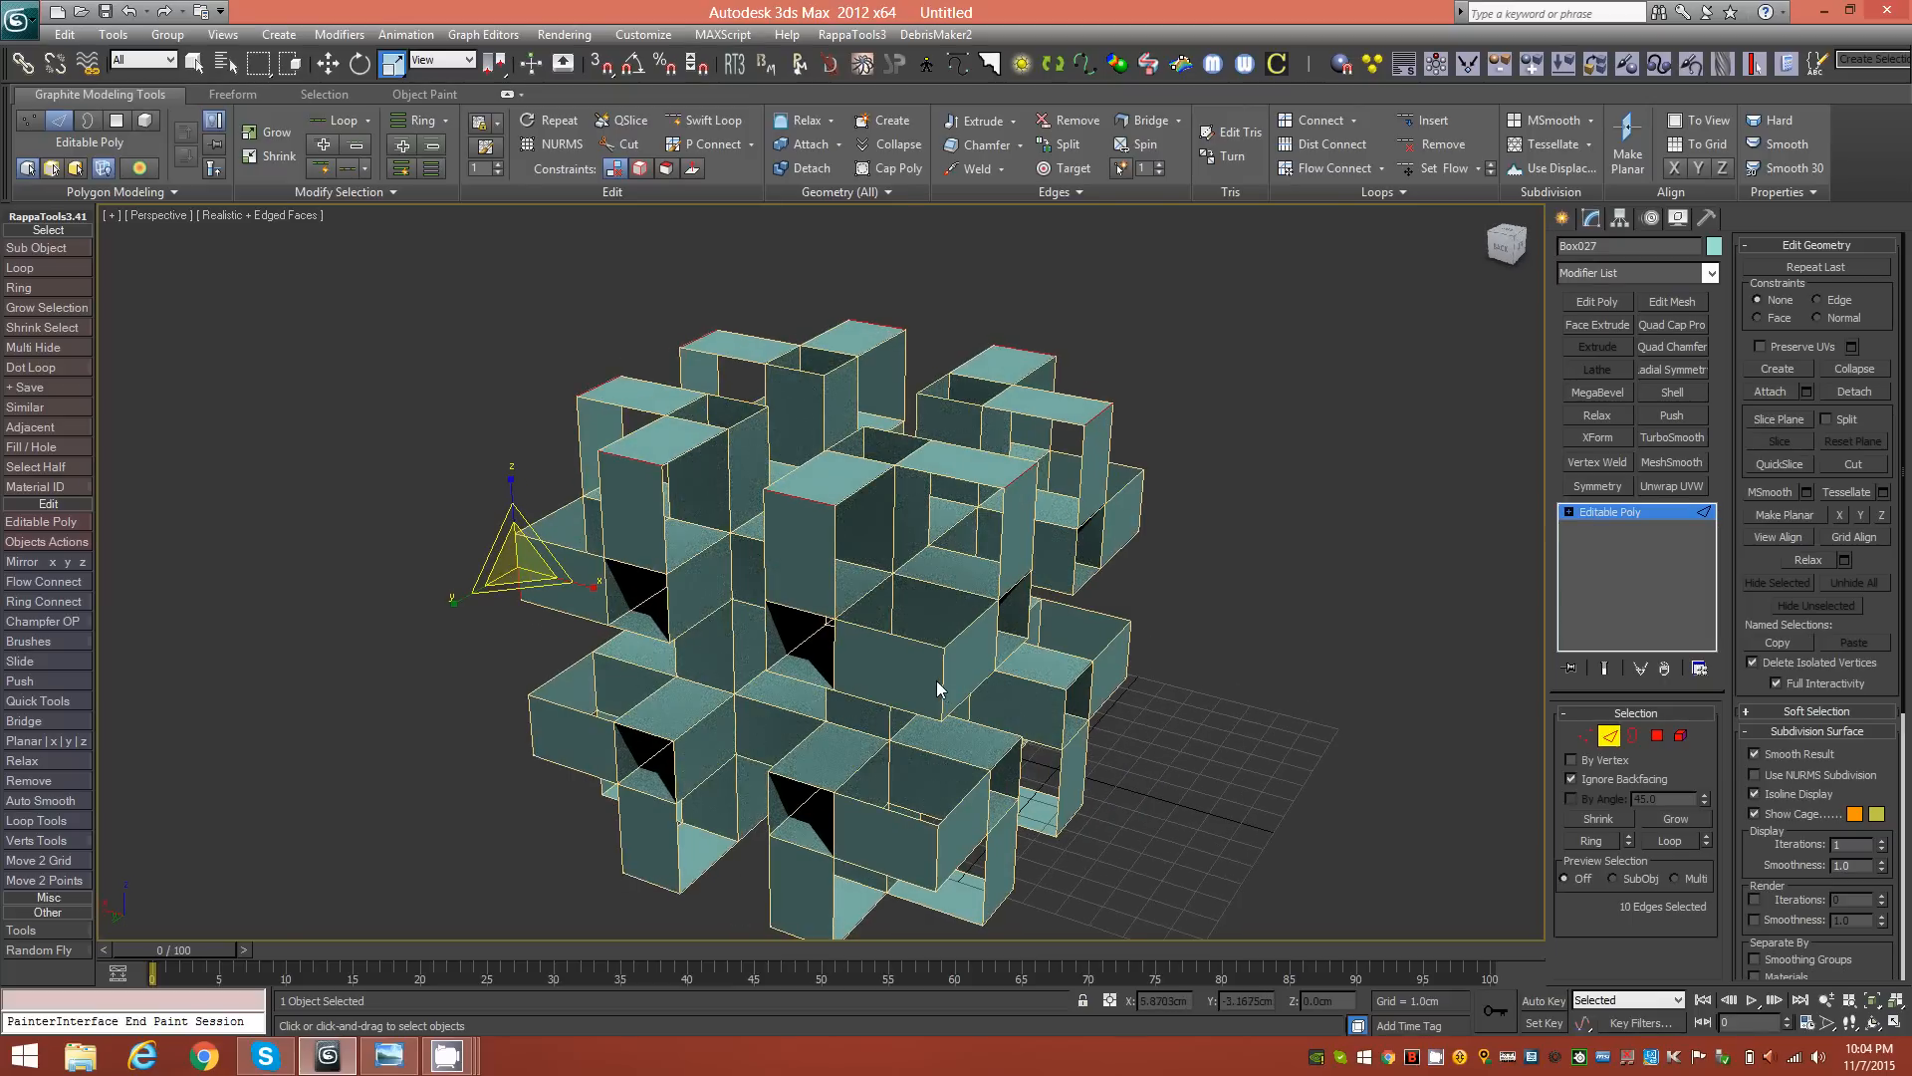
{"action": "left_click", "coordinate": [1138, 500], "text": "ctrl"}
{"action": "middle_click_drag", "start_coordinate": [1097, 623], "coordinate": [975, 616], "text": "alt"}
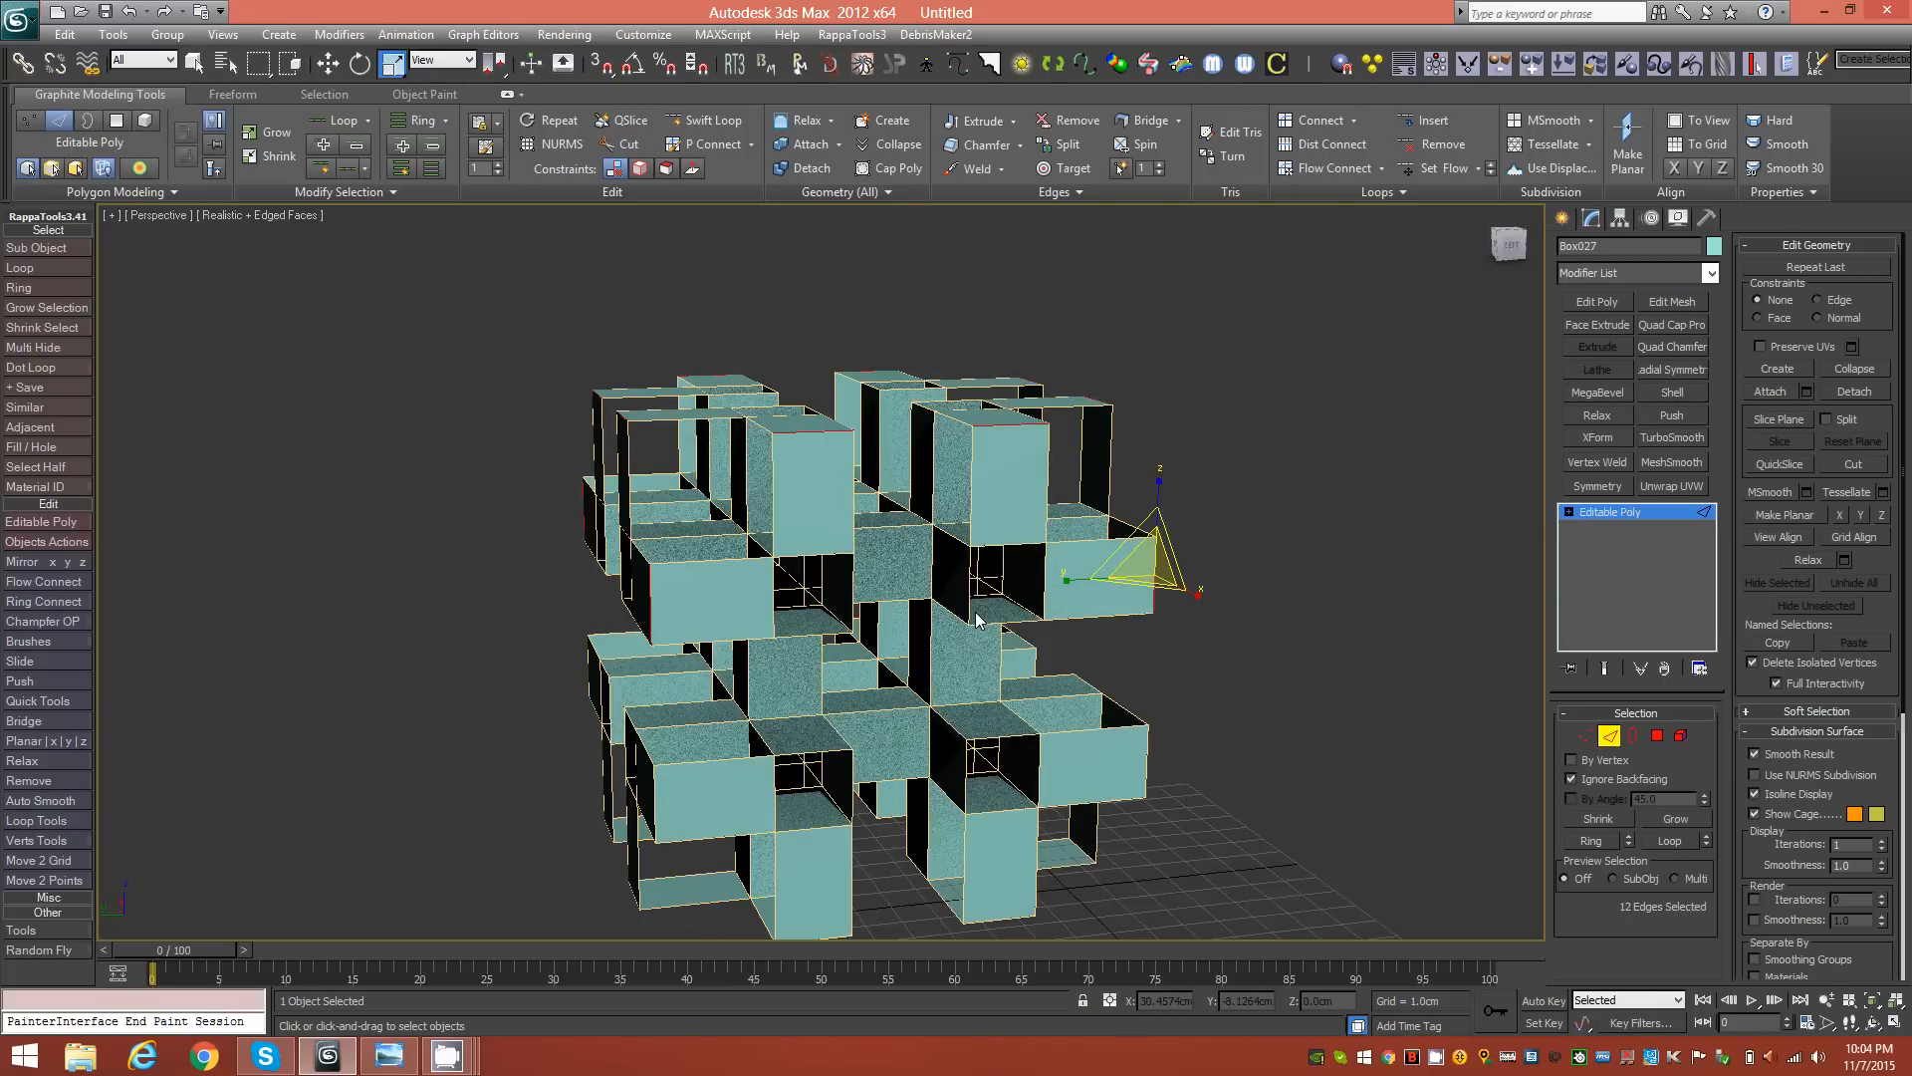
Step: Add the four vertical outer corner edges of the lower tier of side arms to the edge selection
{"action": "left_click", "coordinate": [655, 795], "text": "ctrl"}
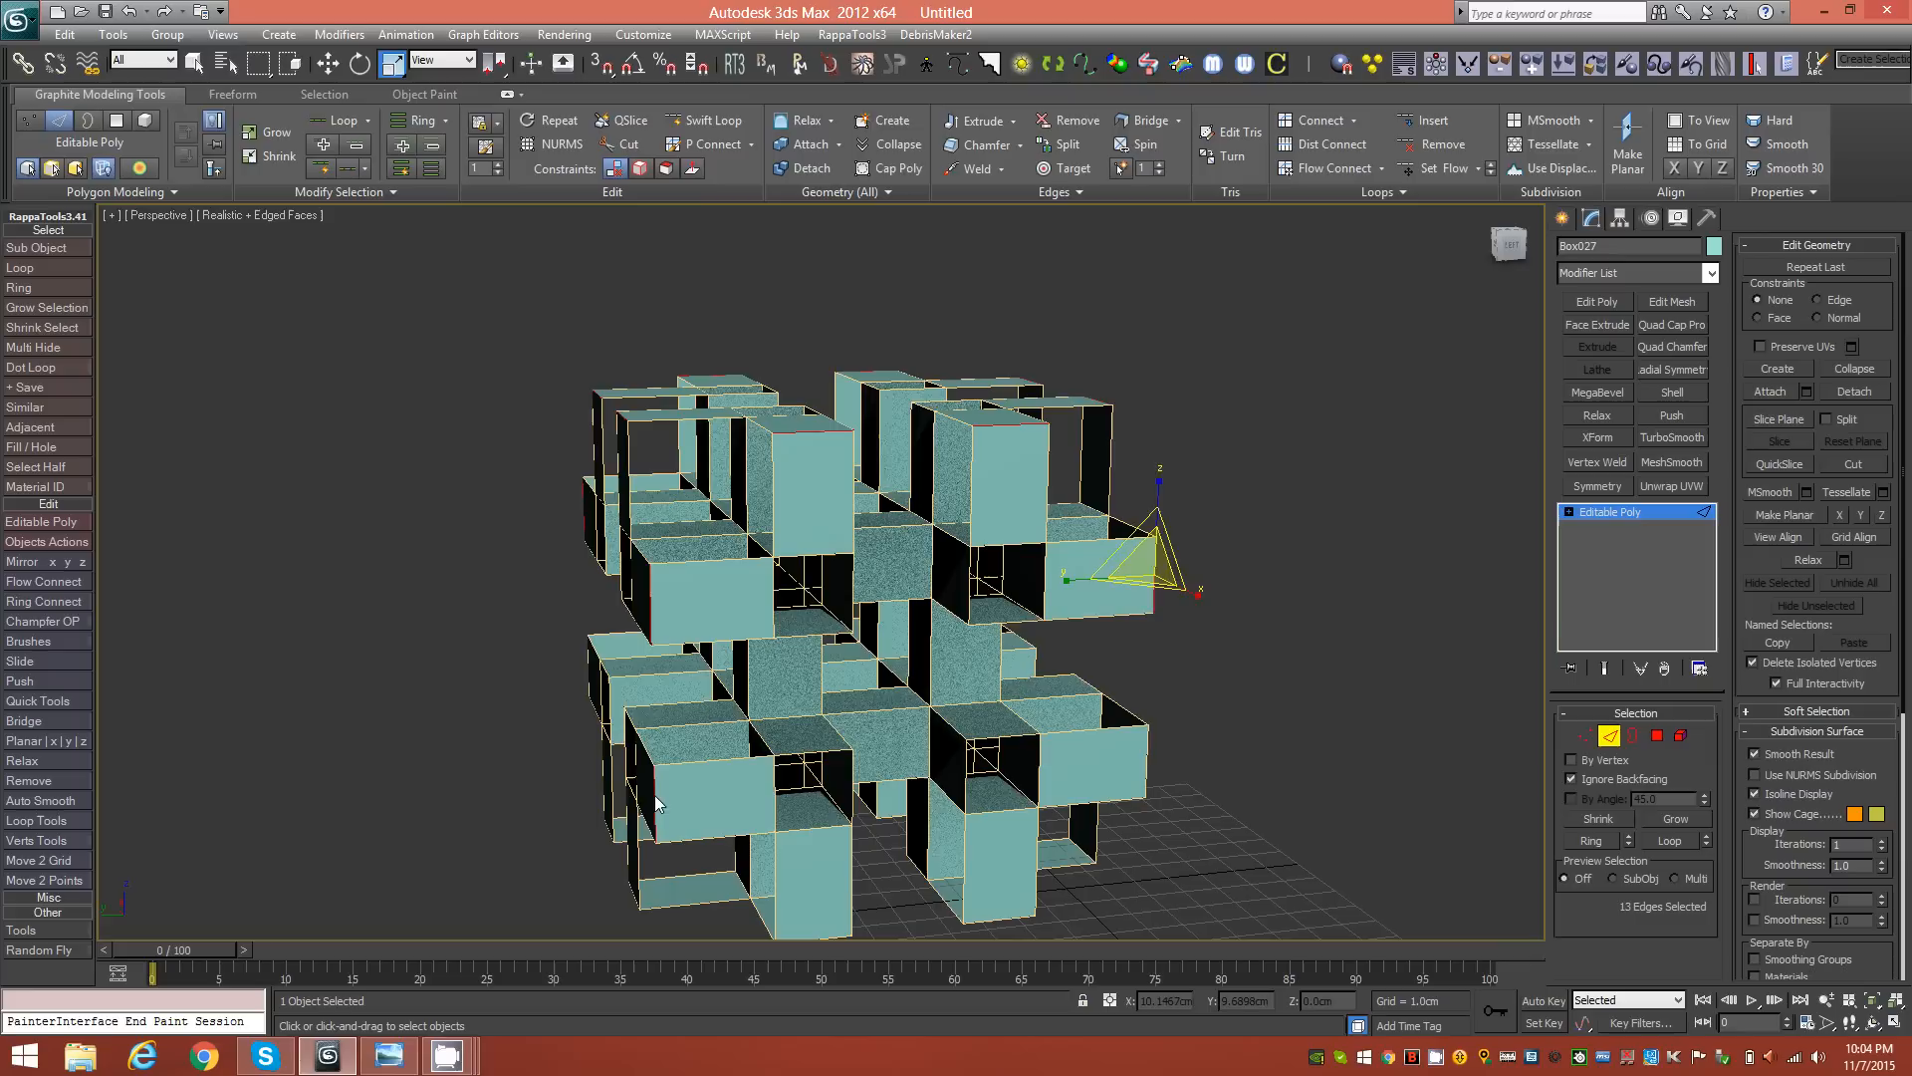
{"action": "left_click", "coordinate": [1145, 750], "text": "ctrl"}
{"action": "mouse_move", "coordinate": [1146, 750]}
{"action": "middle_mouse_down", "text": "alt"}
{"action": "mouse_move", "coordinate": [924, 645]}
{"action": "mouse_move", "coordinate": [1145, 787]}
{"action": "middle_mouse_up", "text": "alt"}
{"action": "left_click", "coordinate": [1177, 780], "text": "ctrl"}
{"action": "middle_click_drag", "start_coordinate": [1192, 689], "coordinate": [994, 652], "text": "alt"}
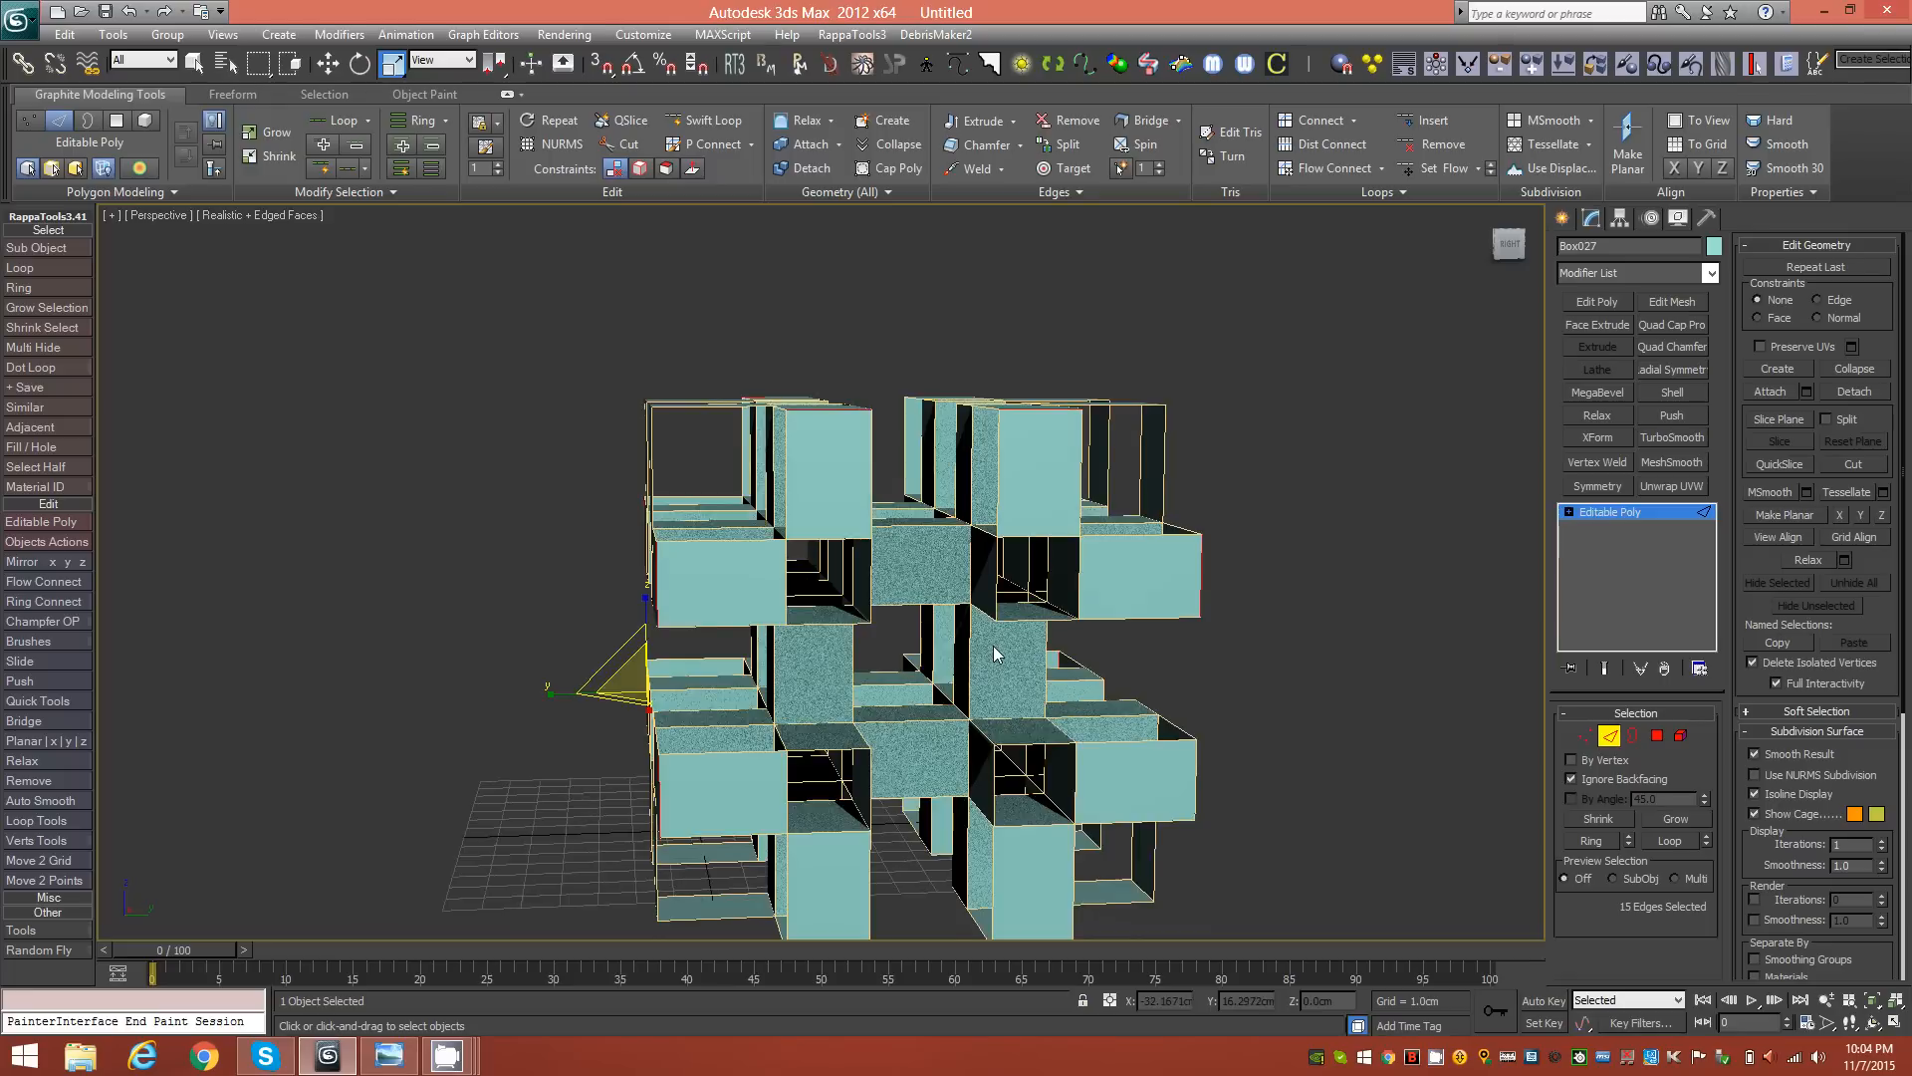
{"action": "left_click", "coordinate": [1191, 786], "text": "ctrl"}
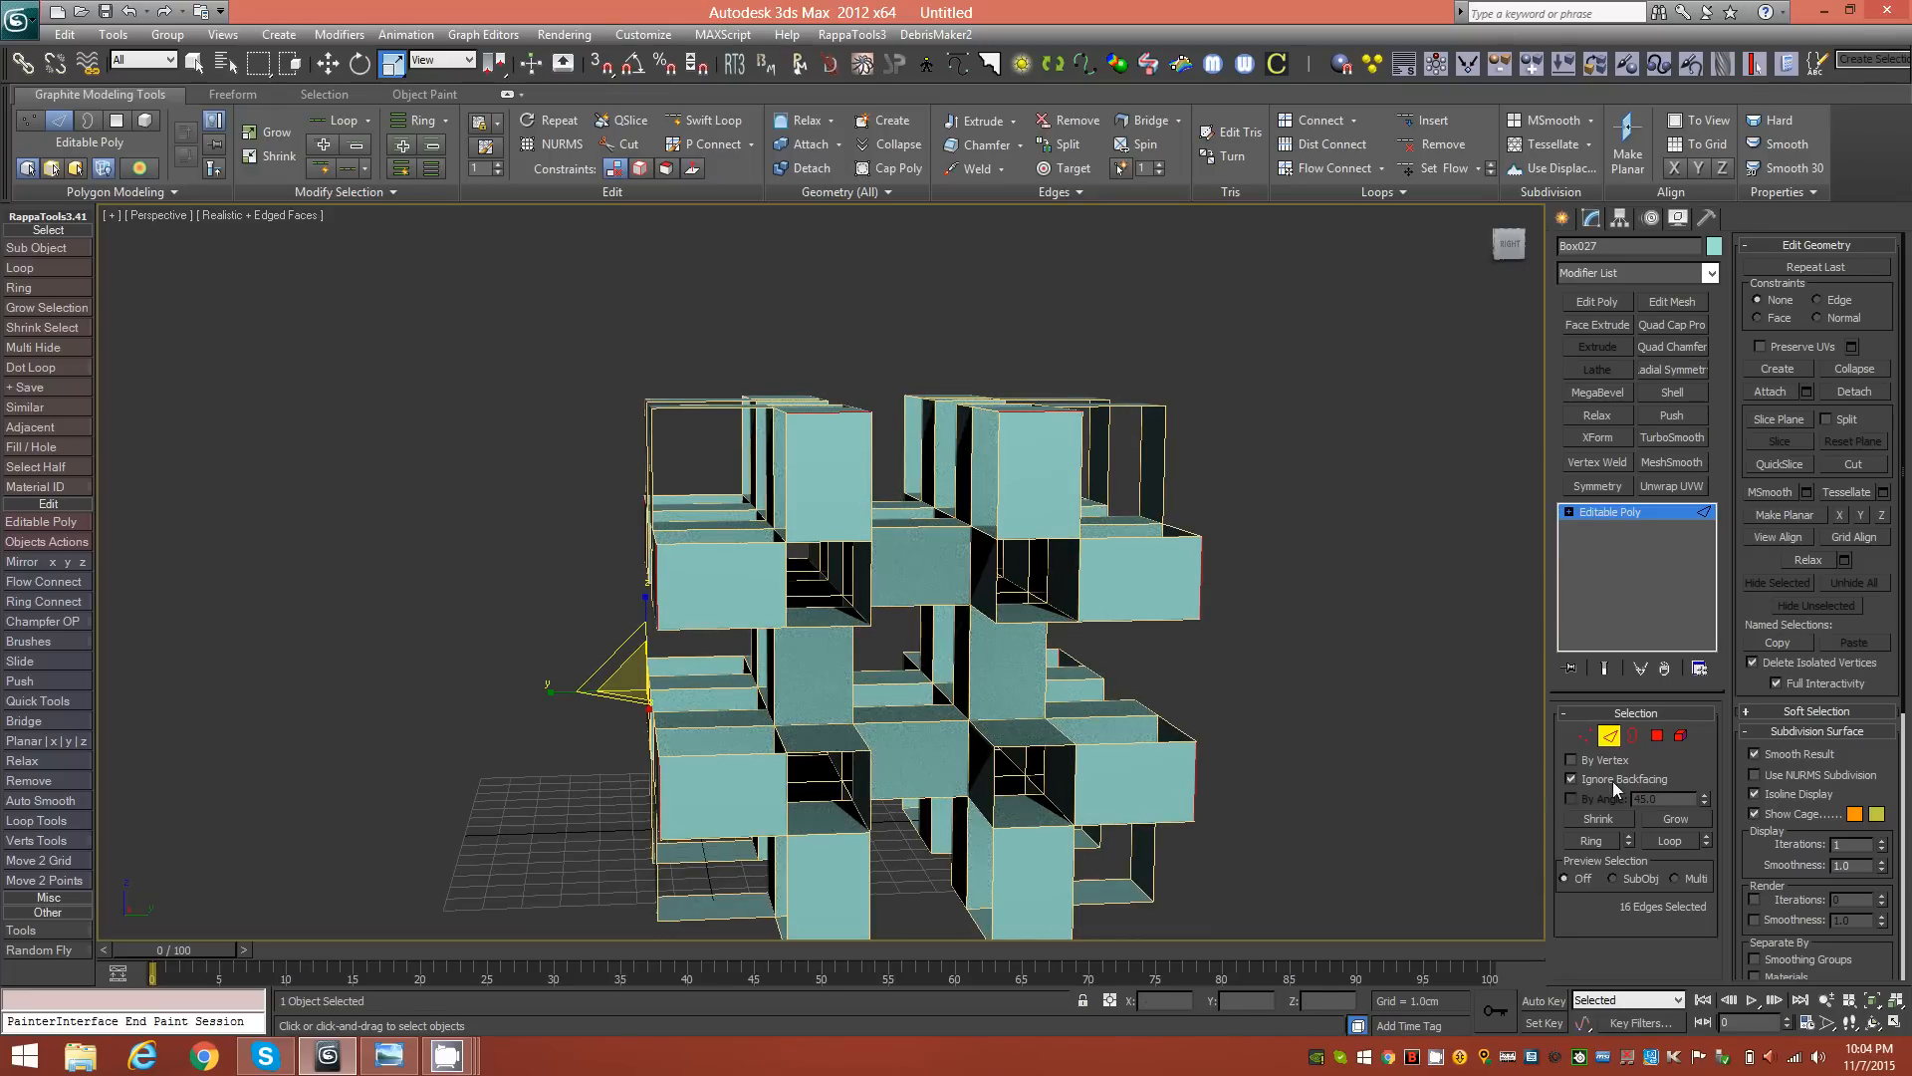
Step: Add the eight outermost horizontal edges beneath the lattice's downward arms to the edge selection
{"action": "middle_click_drag", "start_coordinate": [826, 797], "coordinate": [854, 740], "text": "alt"}
{"action": "left_click", "coordinate": [629, 889], "text": "ctrl"}
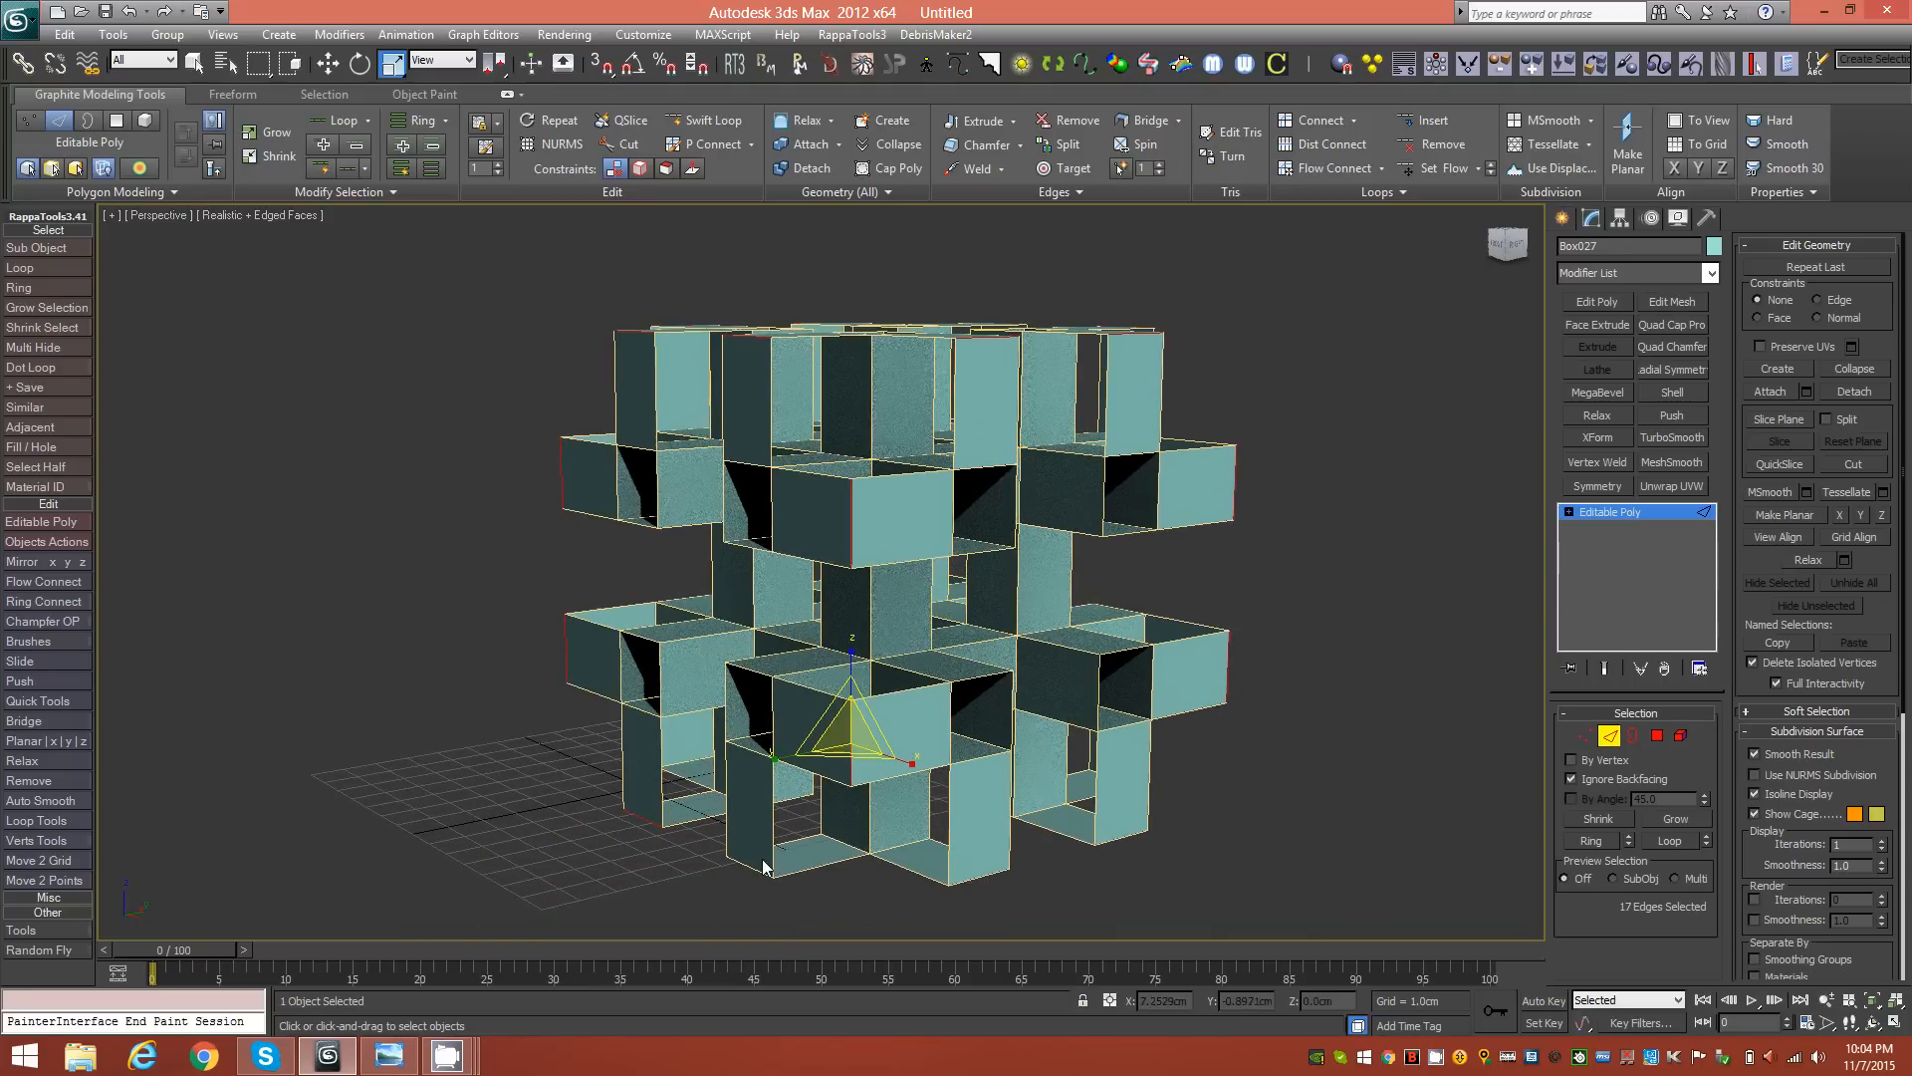
{"action": "left_click", "coordinate": [747, 866], "text": "ctrl"}
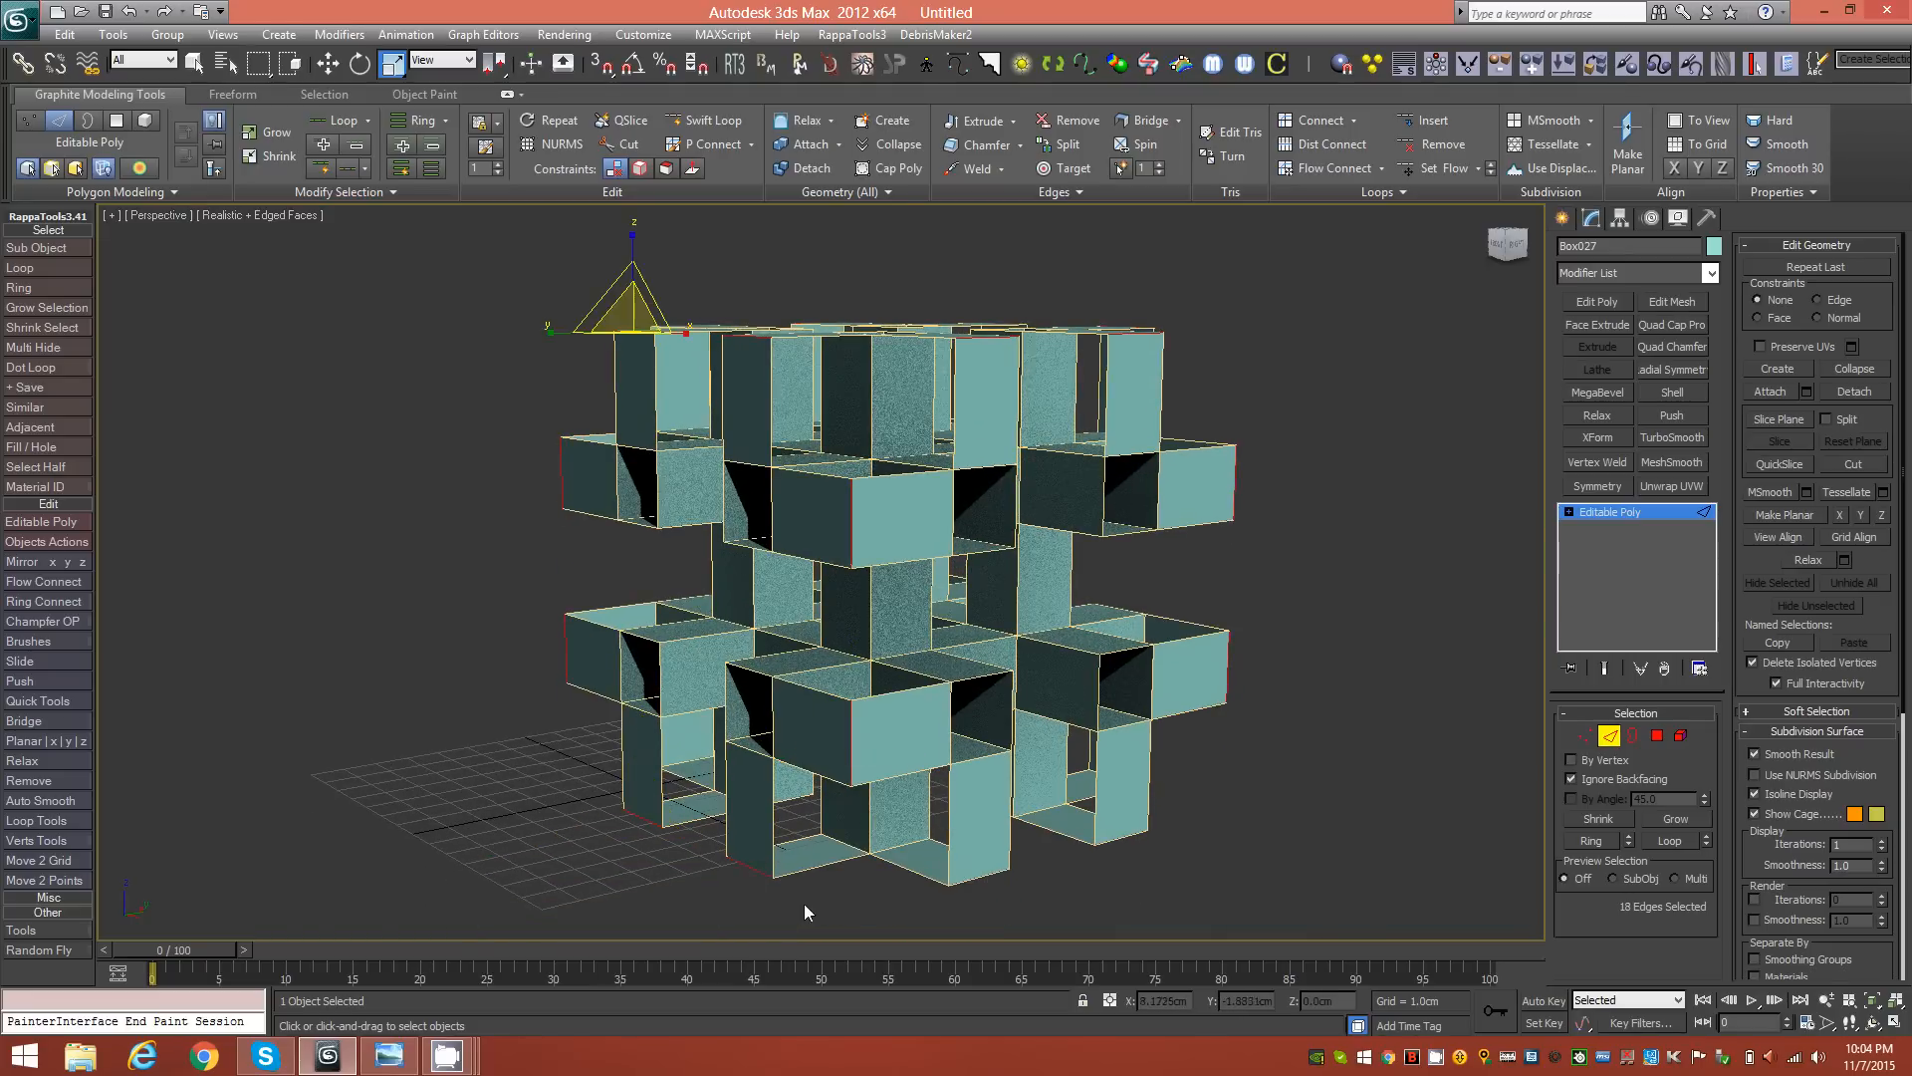
{"action": "left_click", "coordinate": [981, 878], "text": "ctrl"}
{"action": "left_click", "coordinate": [1114, 839], "text": "ctrl"}
{"action": "middle_click_drag", "start_coordinate": [1114, 838], "coordinate": [1091, 901], "text": "alt"}
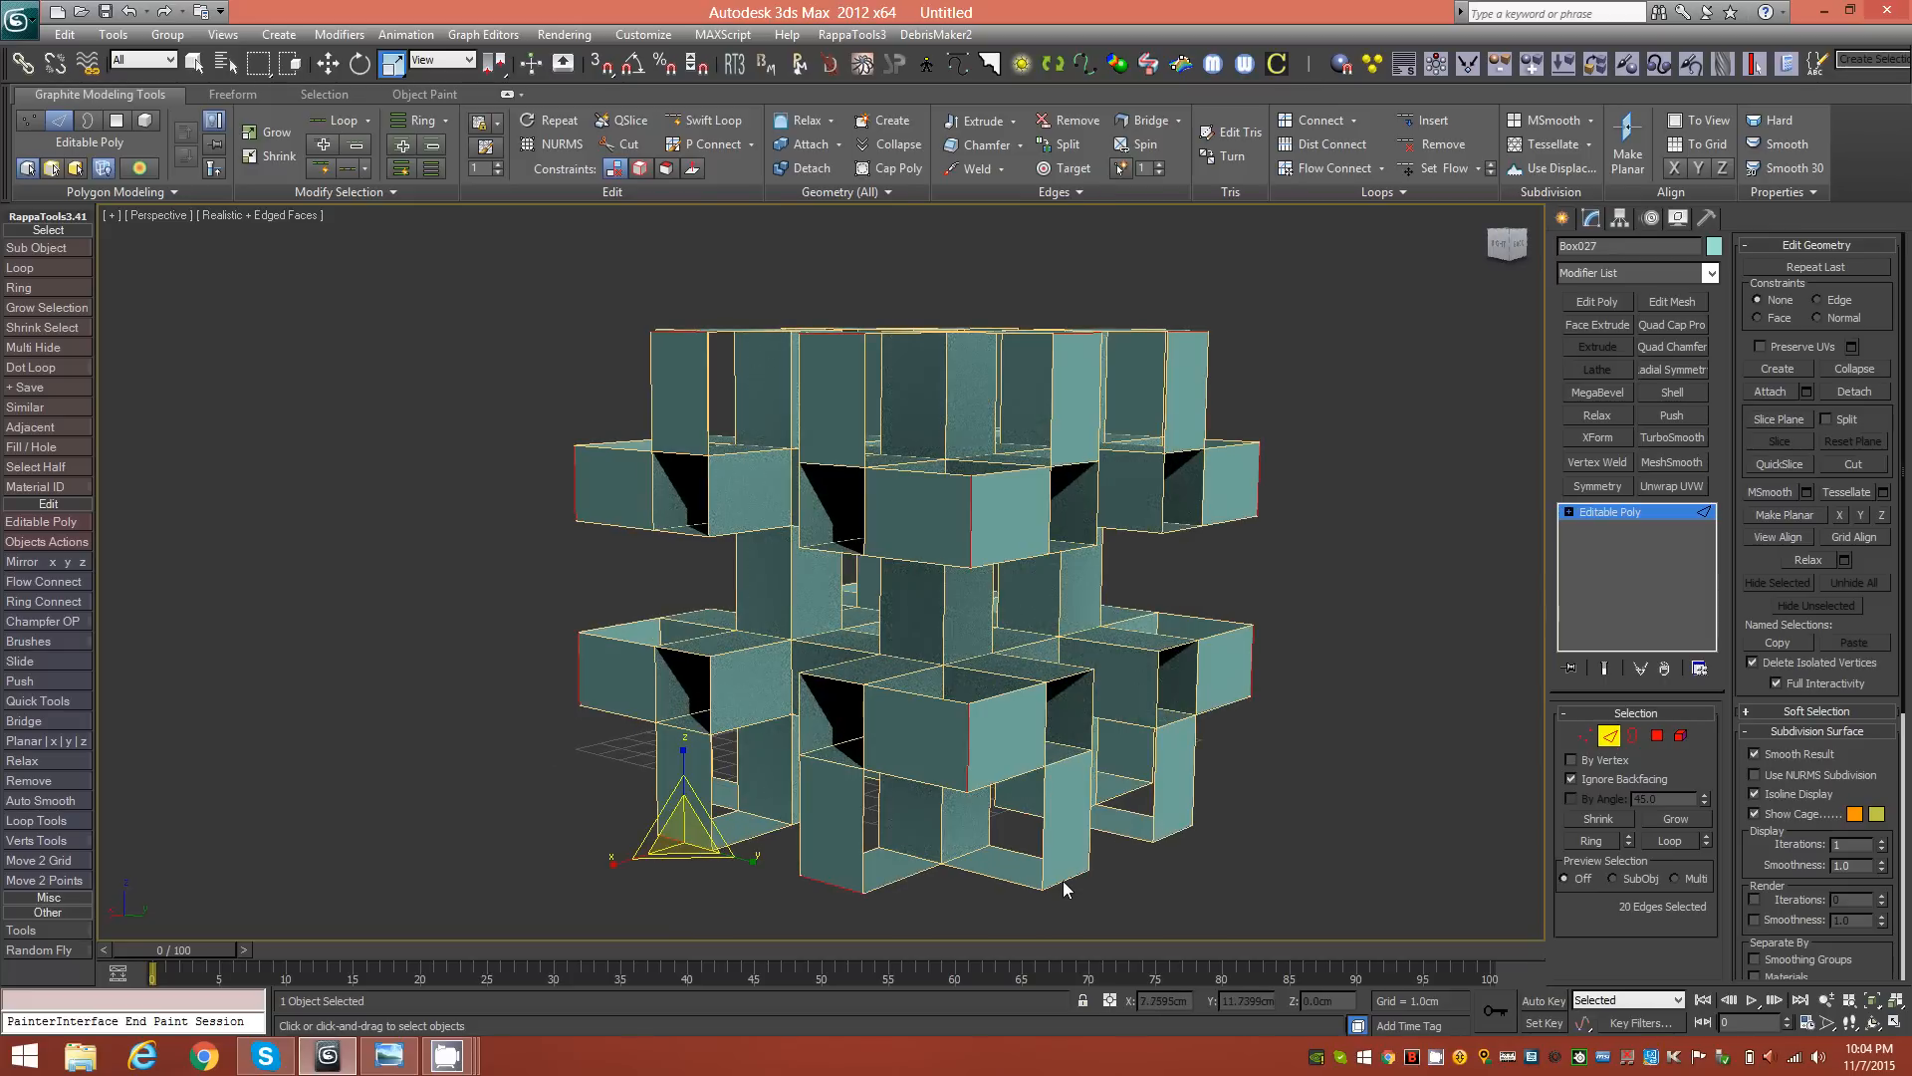
{"action": "left_click", "coordinate": [1062, 880], "text": "ctrl"}
{"action": "left_click", "coordinate": [1173, 835], "text": "ctrl"}
{"action": "middle_click_drag", "start_coordinate": [1112, 918], "coordinate": [1146, 906], "text": "alt"}
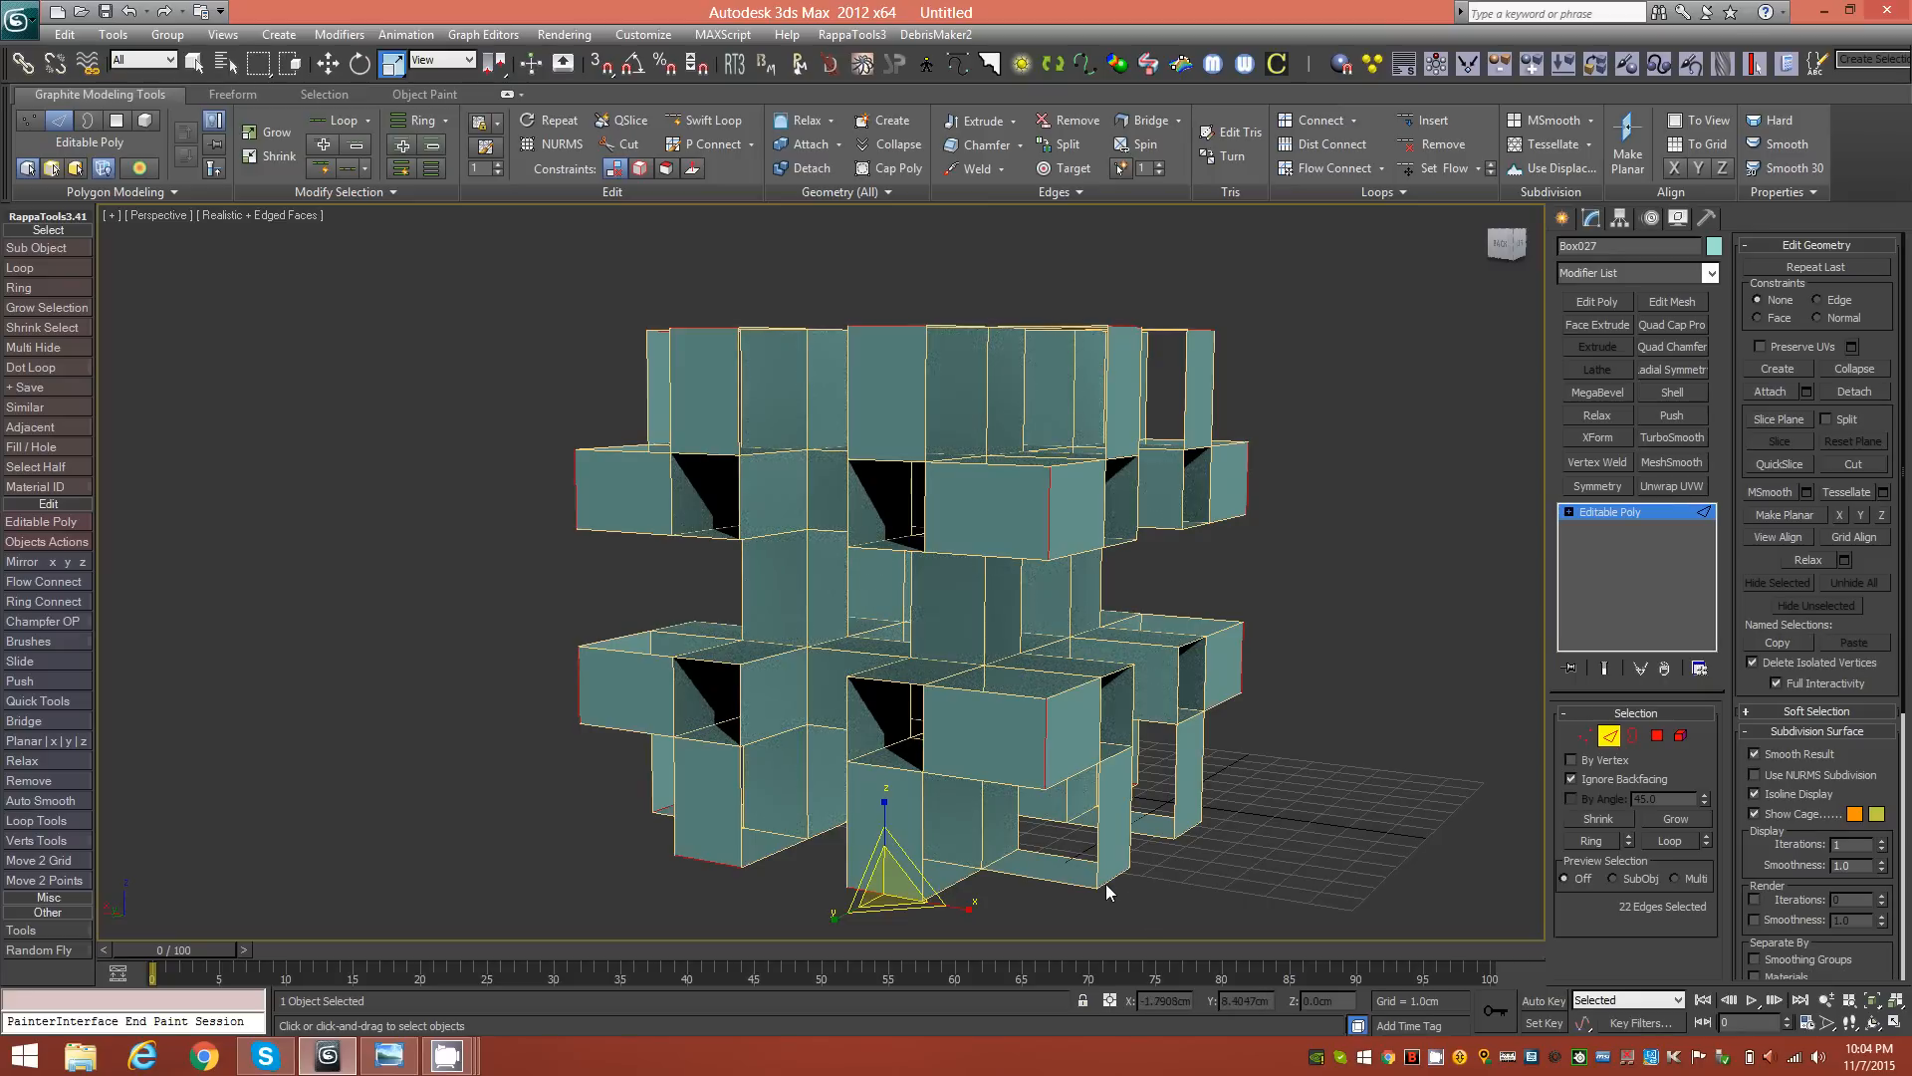
{"action": "left_click", "coordinate": [1191, 835], "text": "ctrl"}
{"action": "left_click", "coordinate": [1185, 828], "text": "ctrl"}
{"action": "middle_click_drag", "start_coordinate": [883, 641], "coordinate": [1494, 835], "text": "alt"}
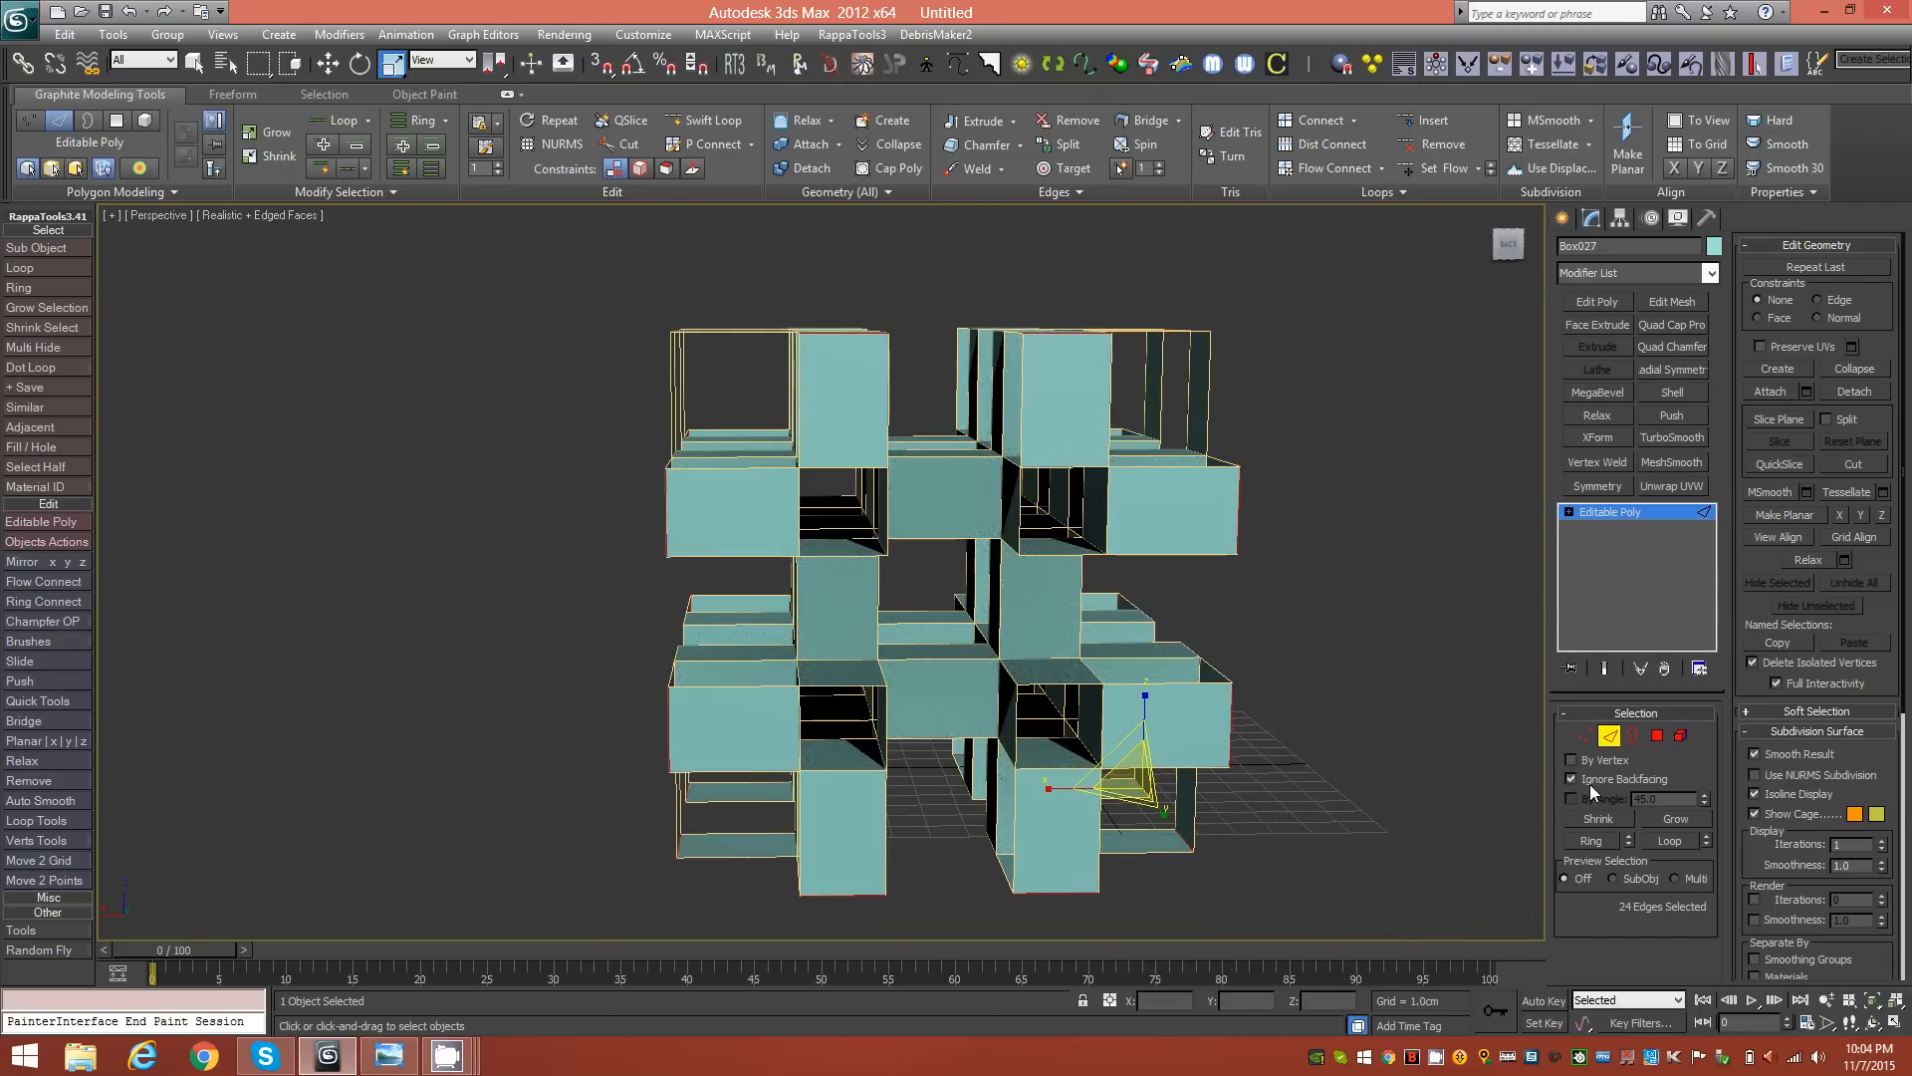
Step: Try removing the 24 selected outer edges together with their corner vertices, undo the removal, and clear the edge selection
{"action": "middle_click_drag", "start_coordinate": [1276, 814], "coordinate": [908, 730], "text": "alt"}
{"action": "middle_click_drag", "start_coordinate": [954, 604], "coordinate": [1010, 606], "text": "alt"}
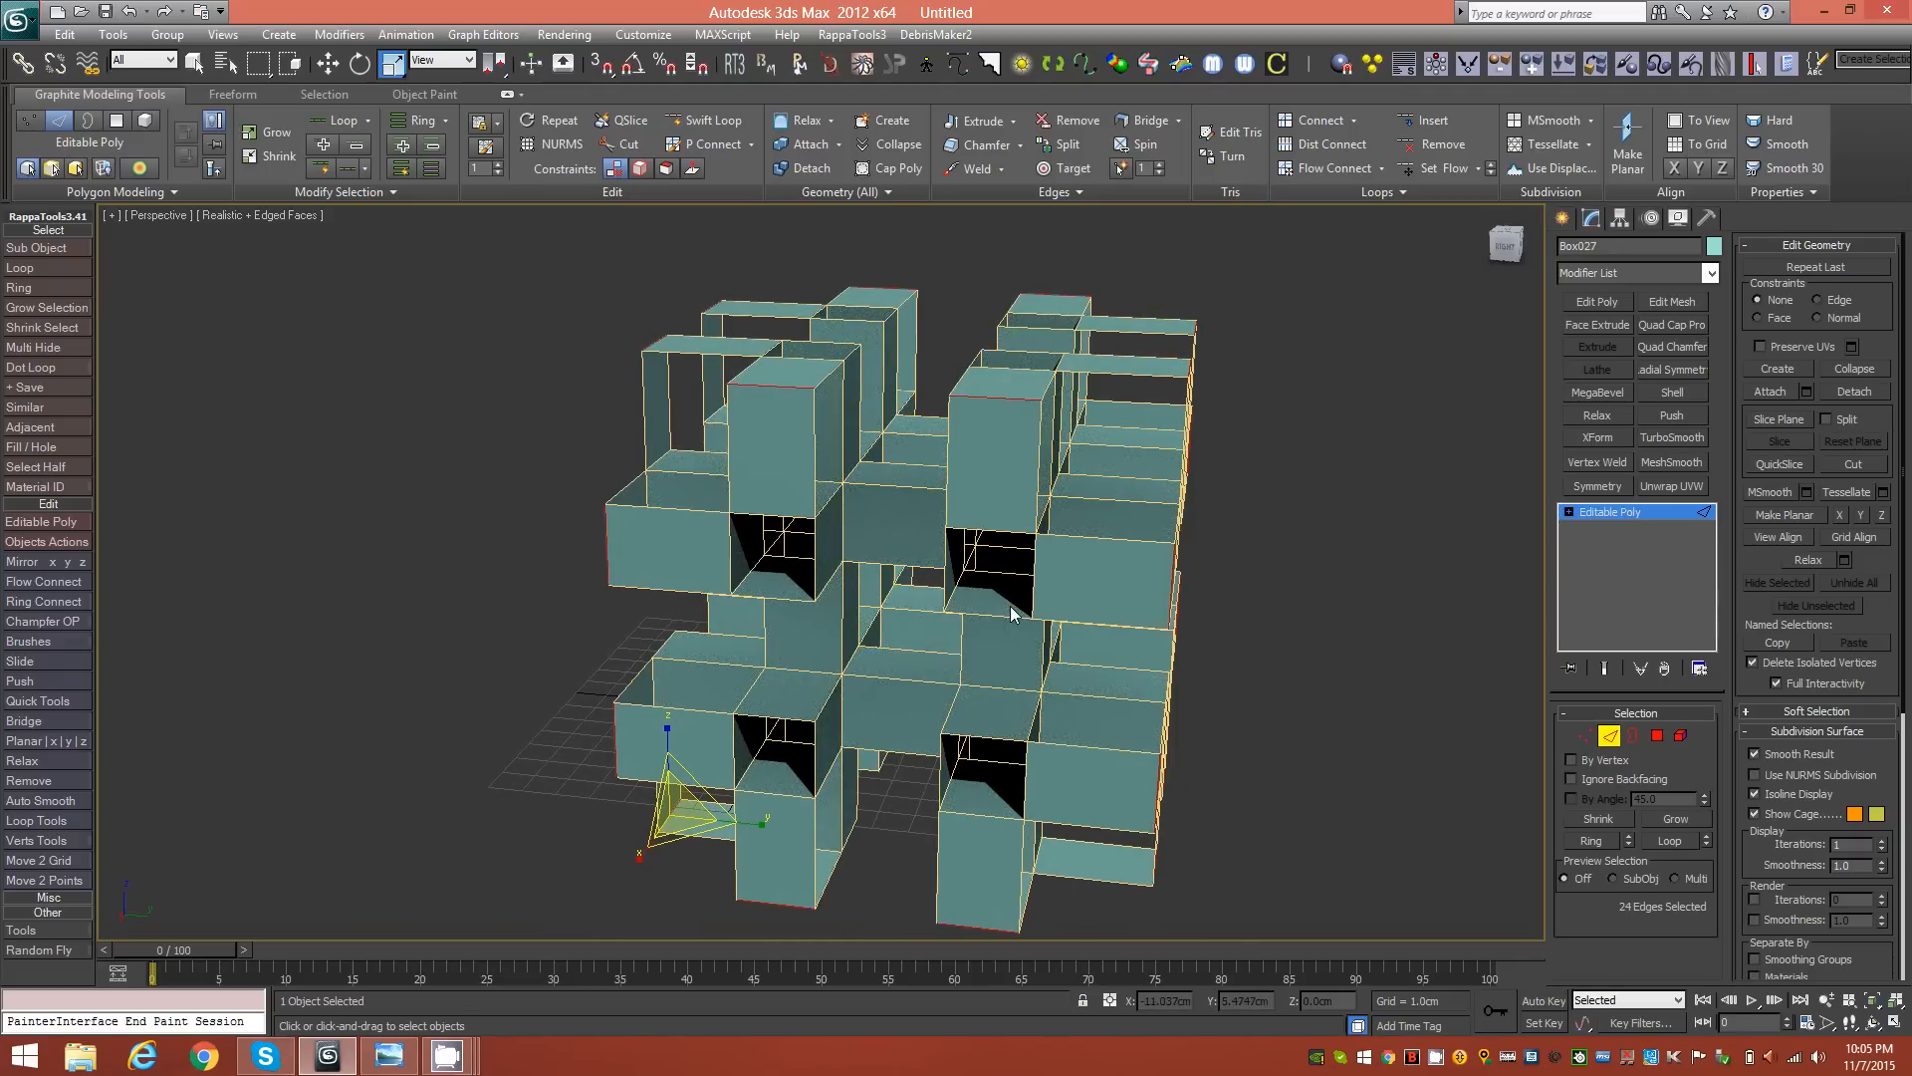
{"action": "left_click", "coordinate": [1010, 606]}
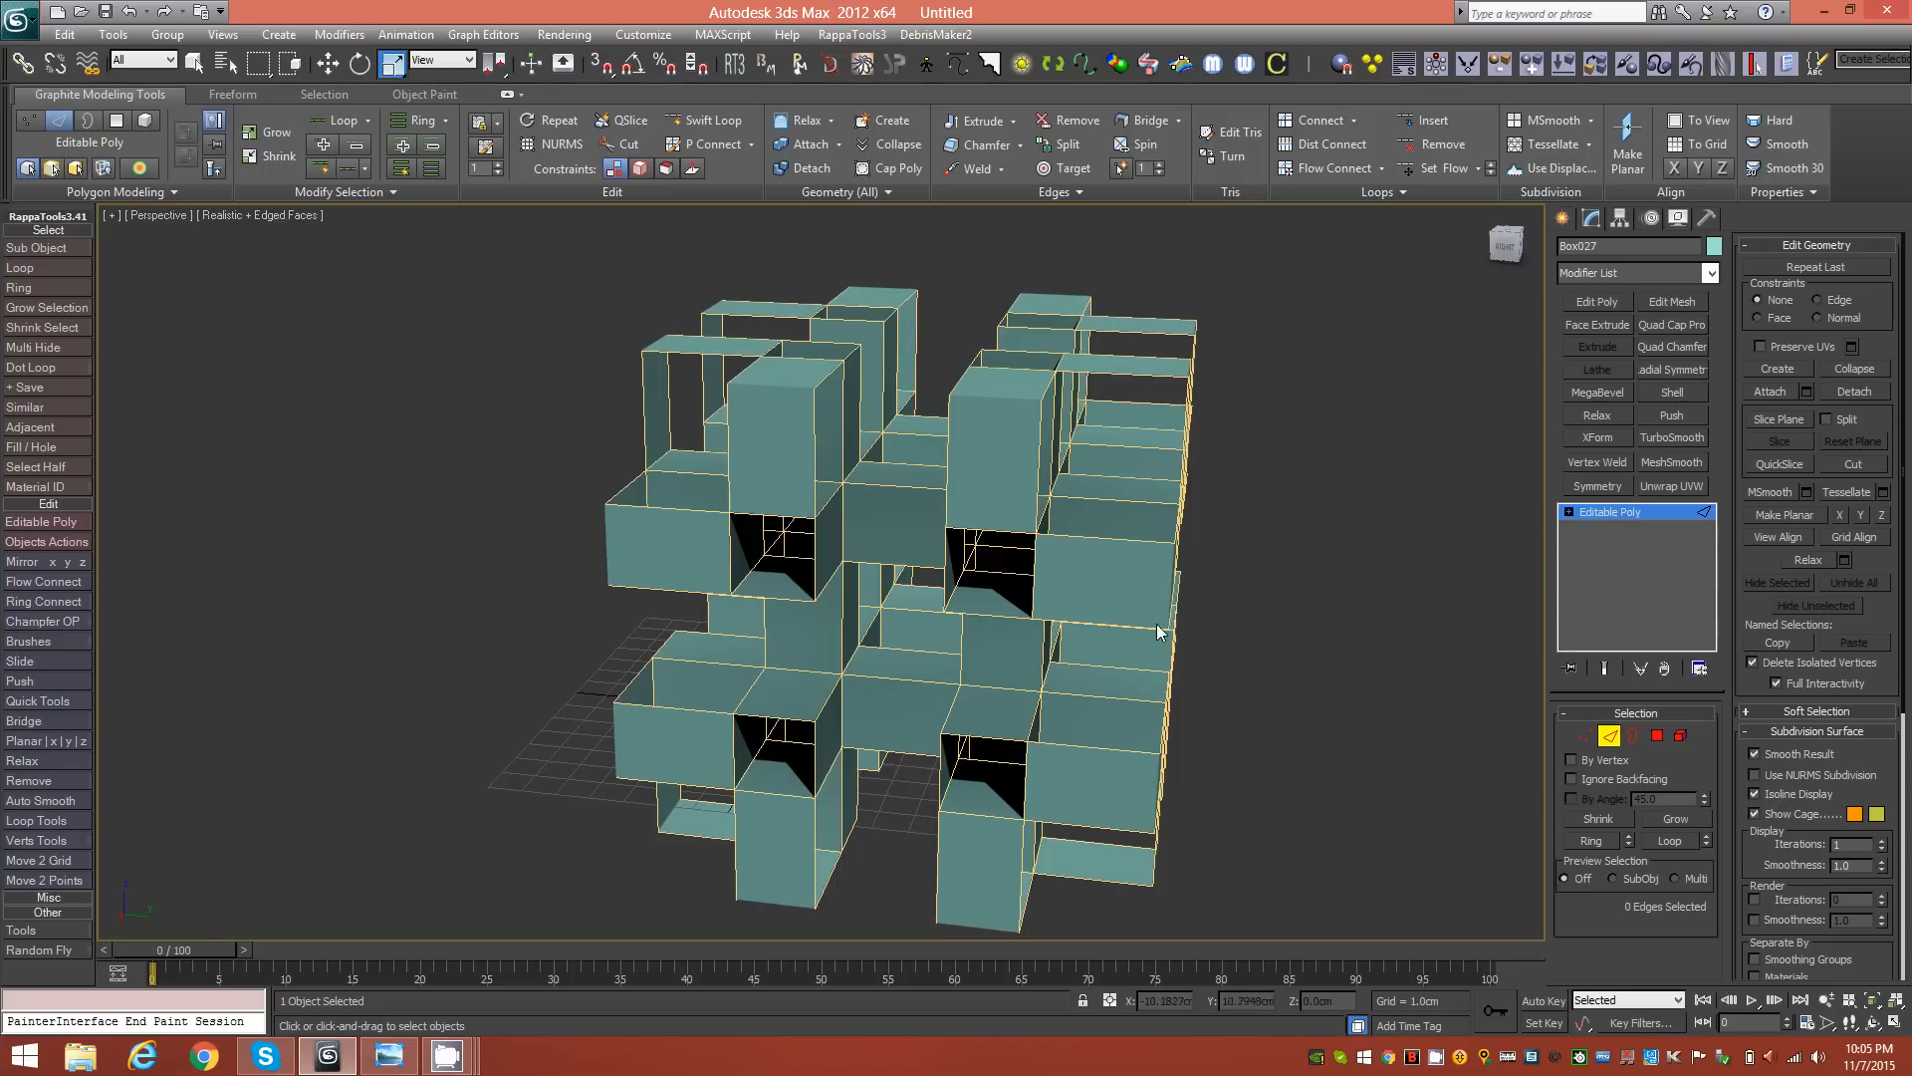
{"action": "left_click_drag", "start_coordinate": [1505, 244], "coordinate": [158, 249]}
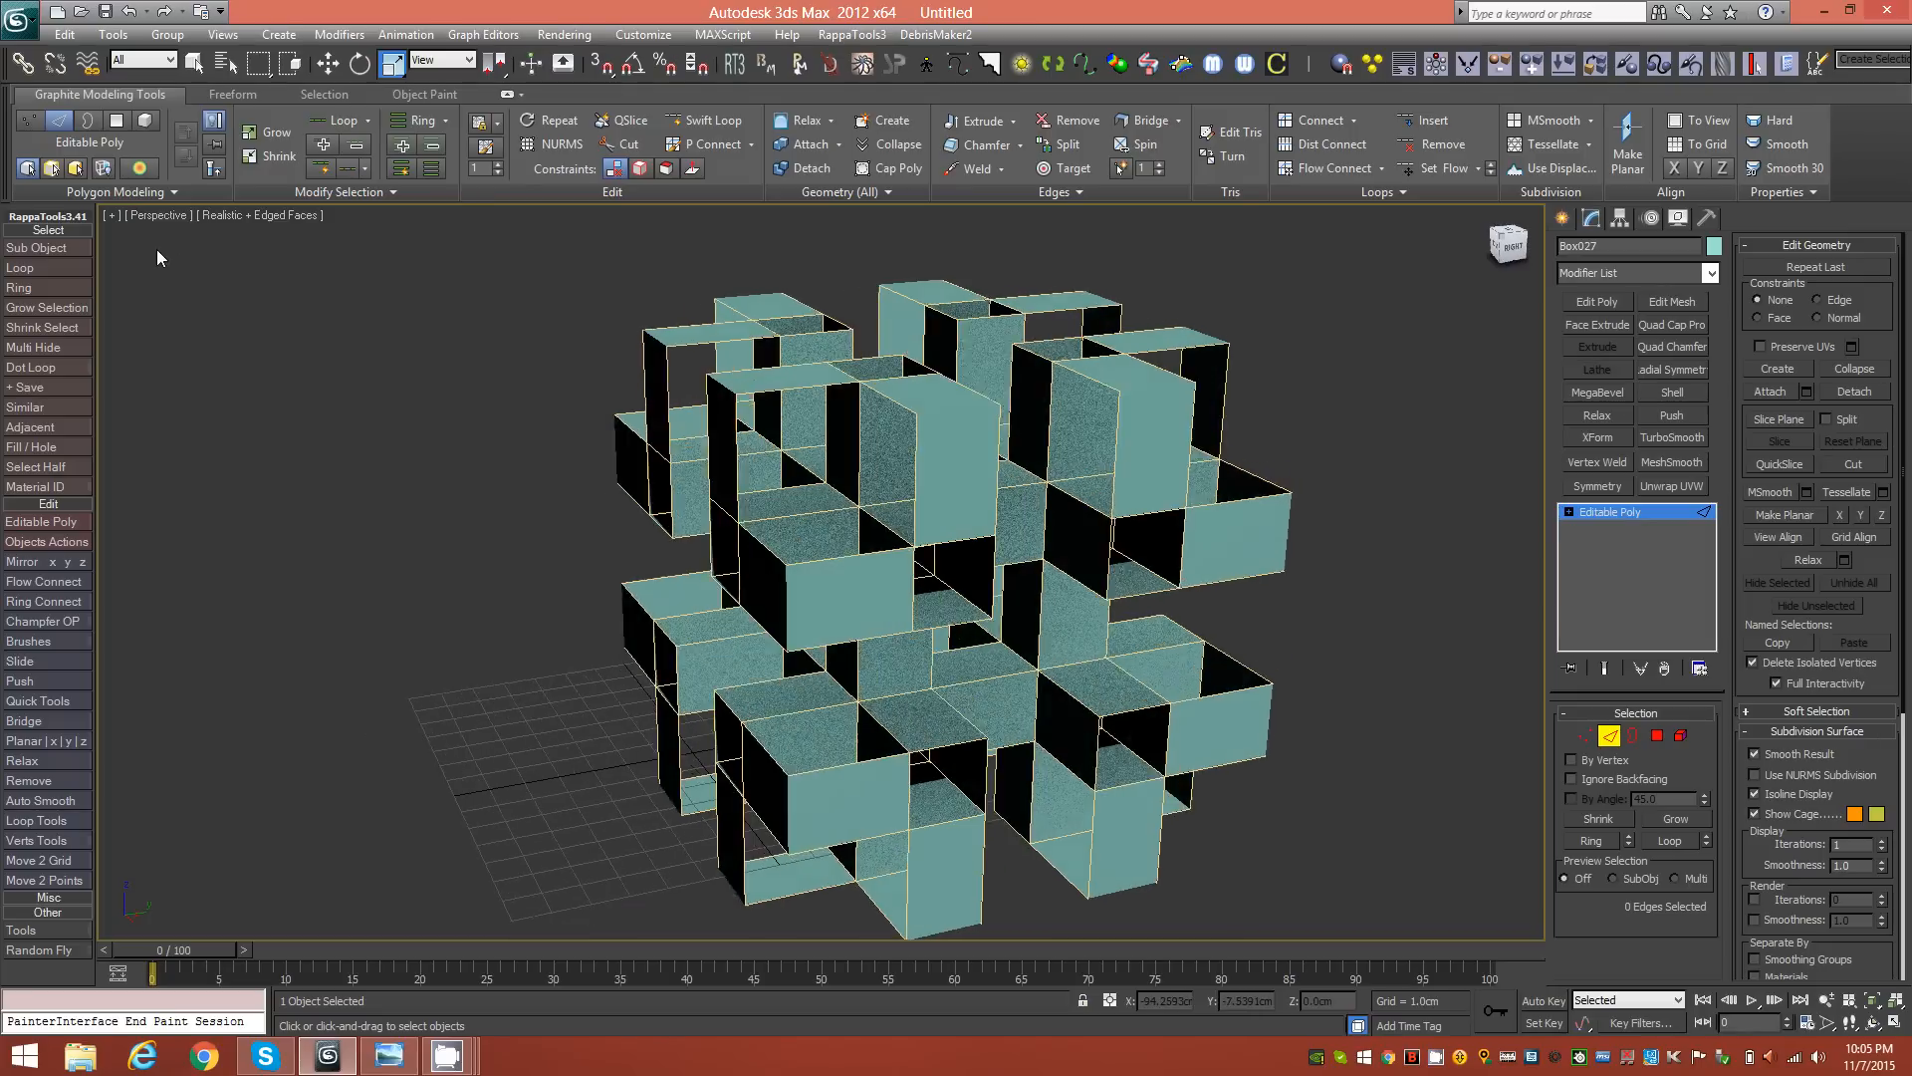
{"action": "key", "text": "ctrl+z"}
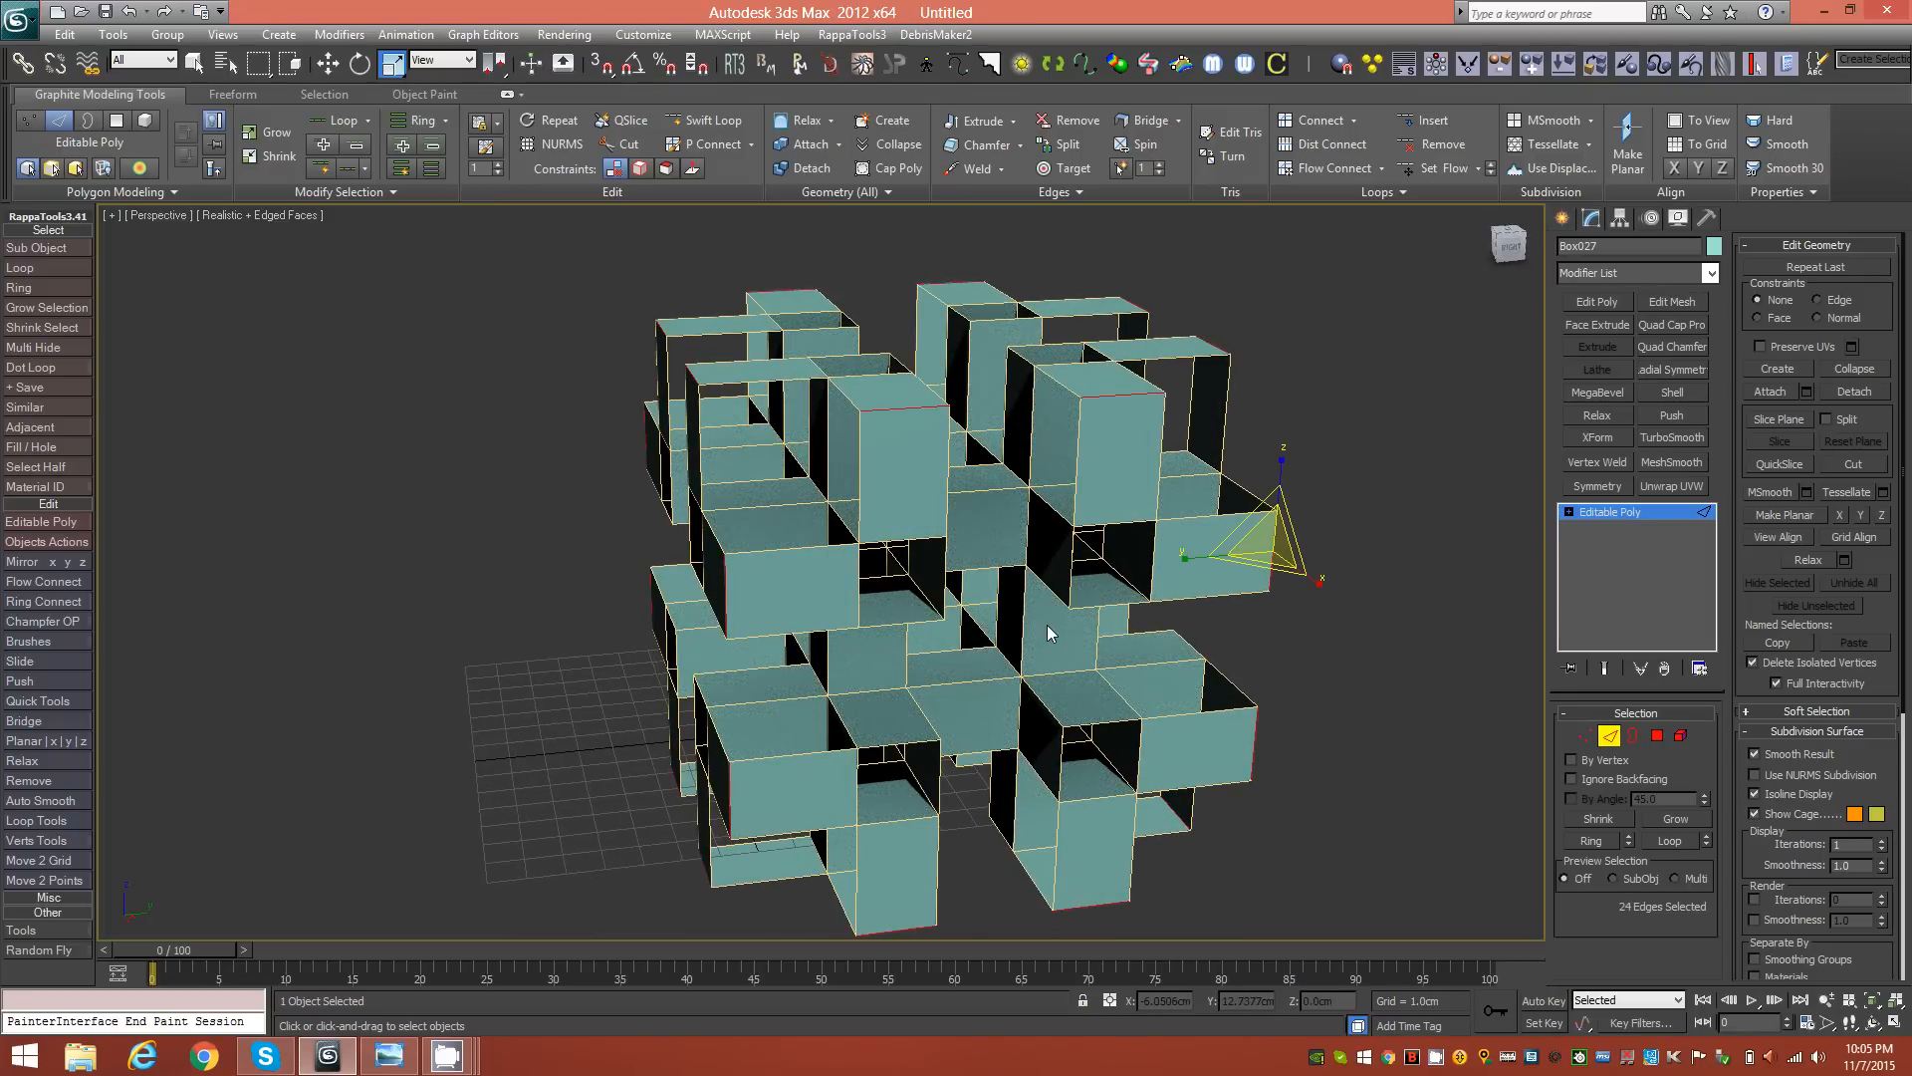
{"action": "key", "text": "ctrl+y"}
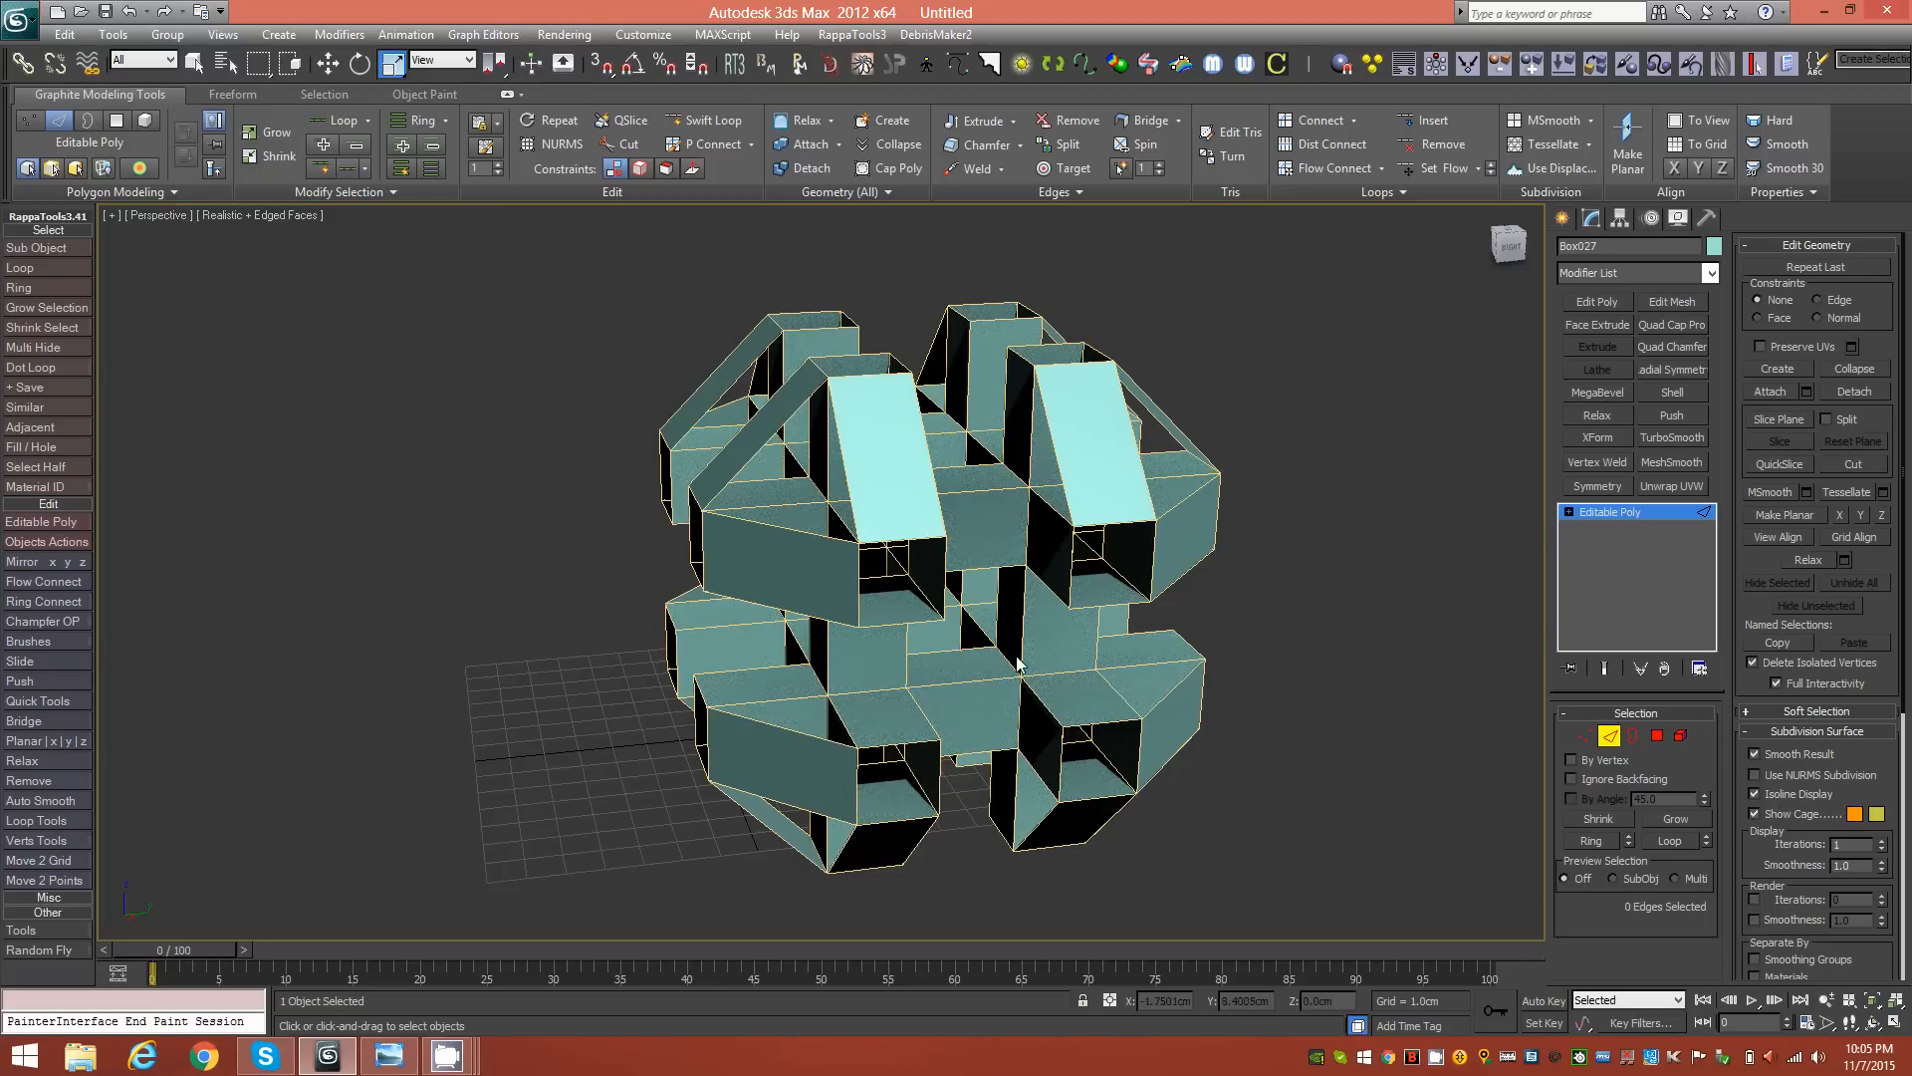
{"action": "middle_click_drag", "start_coordinate": [1080, 558], "coordinate": [1174, 543], "text": "alt"}
{"action": "key", "text": "ctrl+z"}
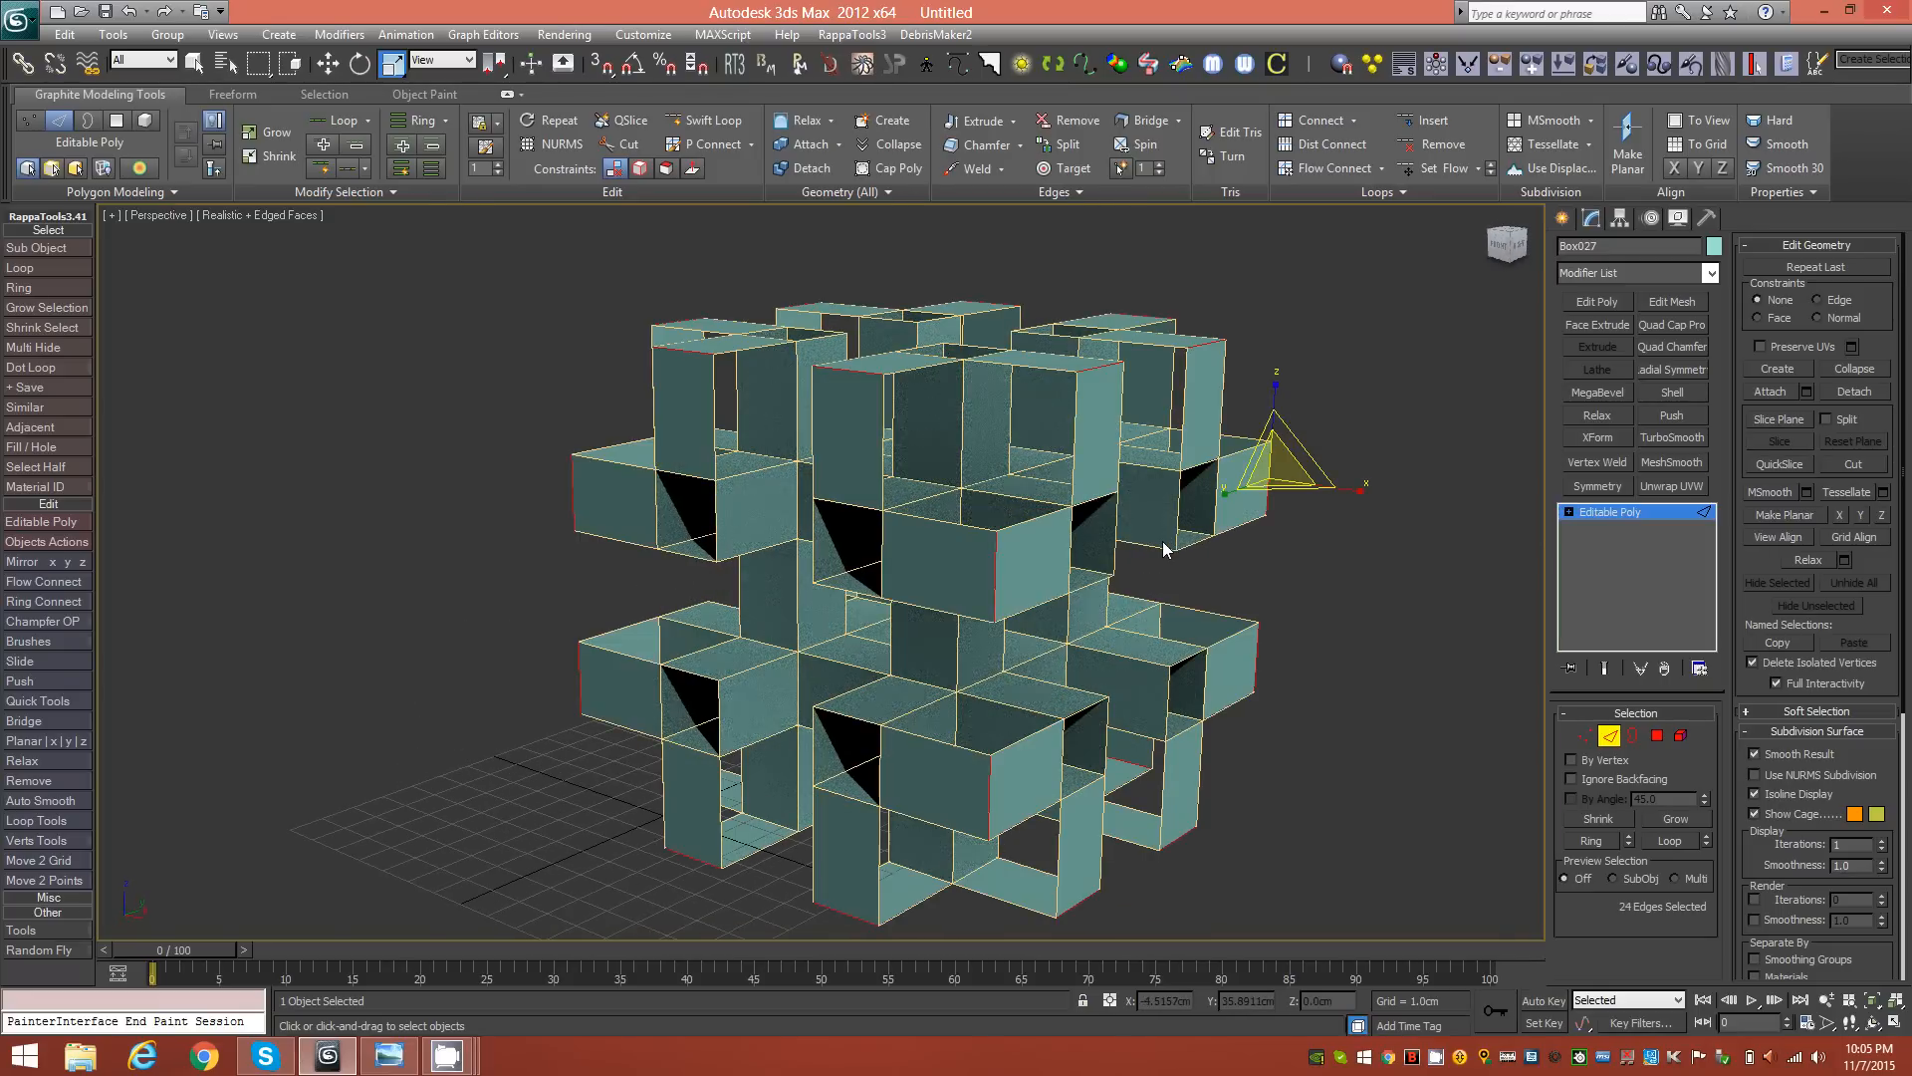
{"action": "left_click", "coordinate": [1162, 541]}
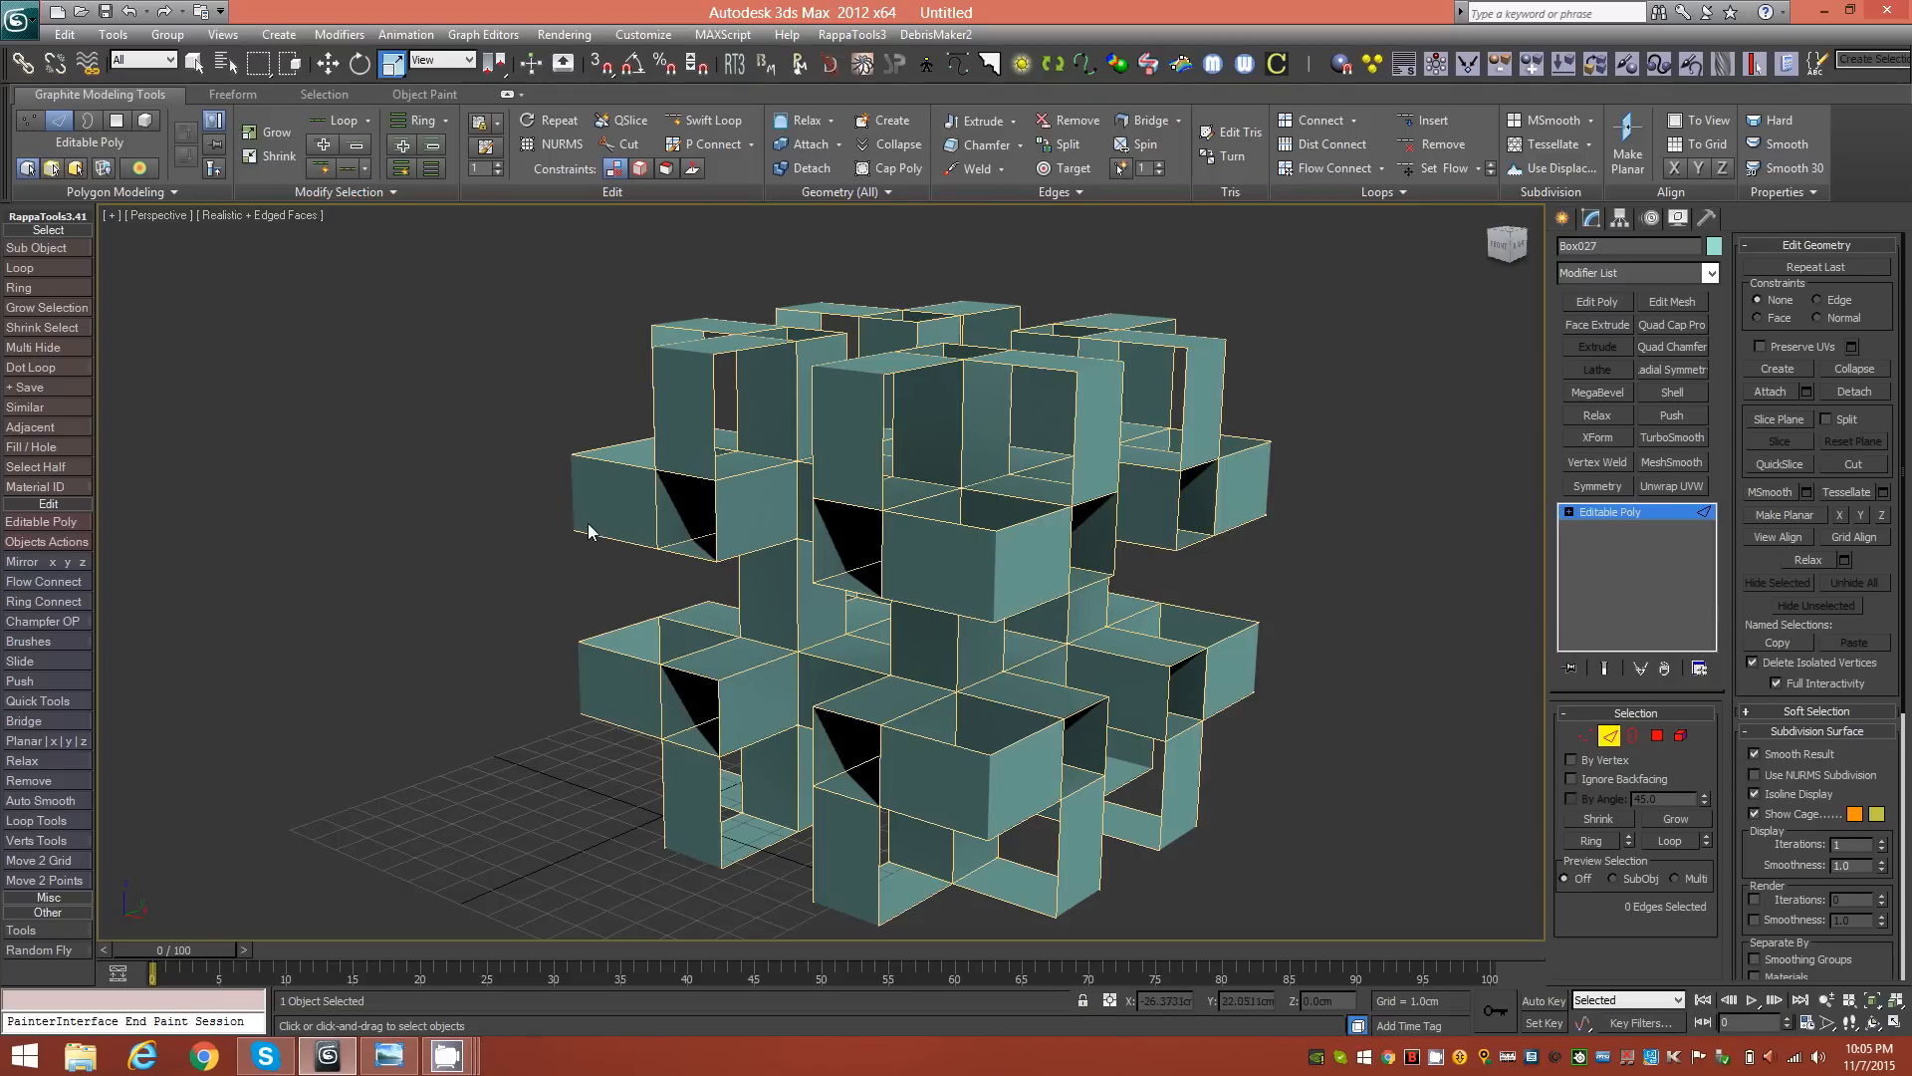
Step: Leave Edge level, apply a TurboSmooth modifier to the whole lattice, and inspect the smoothed form from several sides
{"action": "middle_click_drag", "start_coordinate": [1108, 623], "coordinate": [1037, 644]}
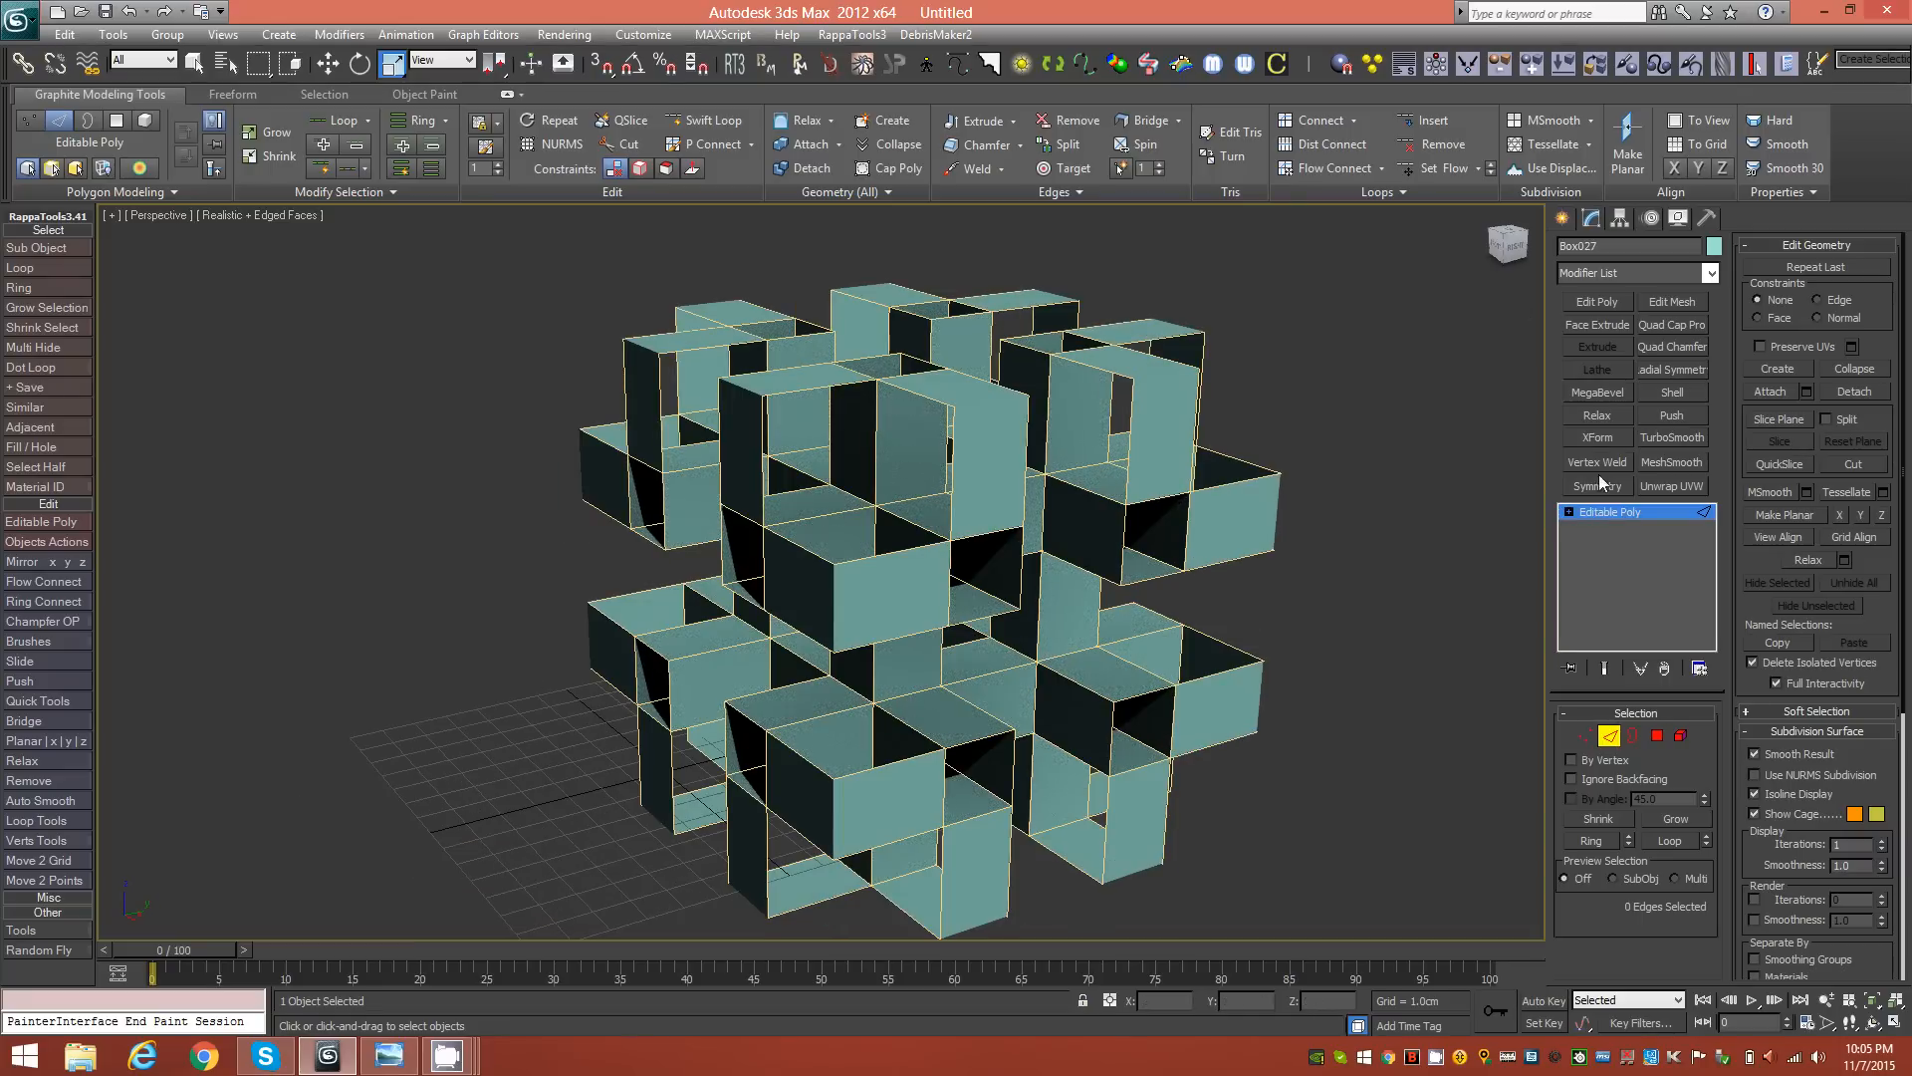
{"action": "left_click", "coordinate": [1609, 735]}
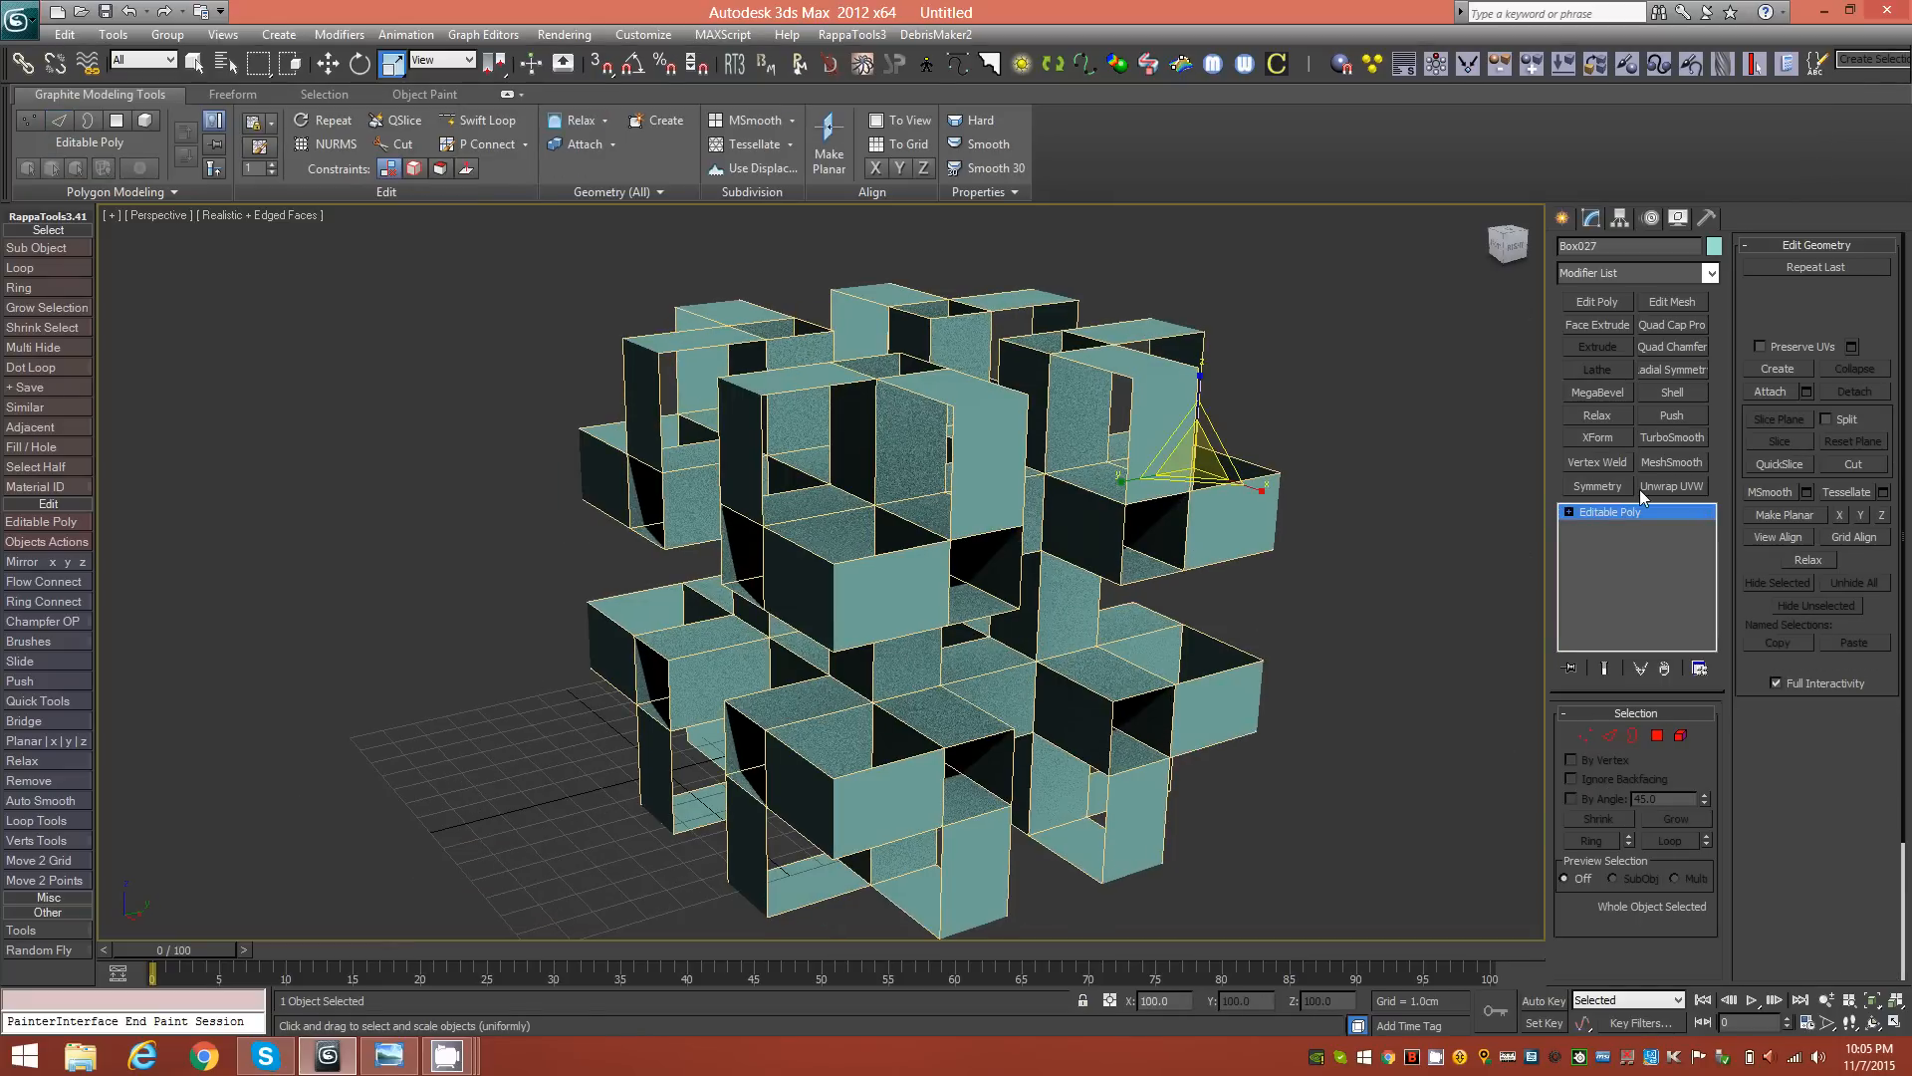
{"action": "left_click", "coordinate": [1683, 437]}
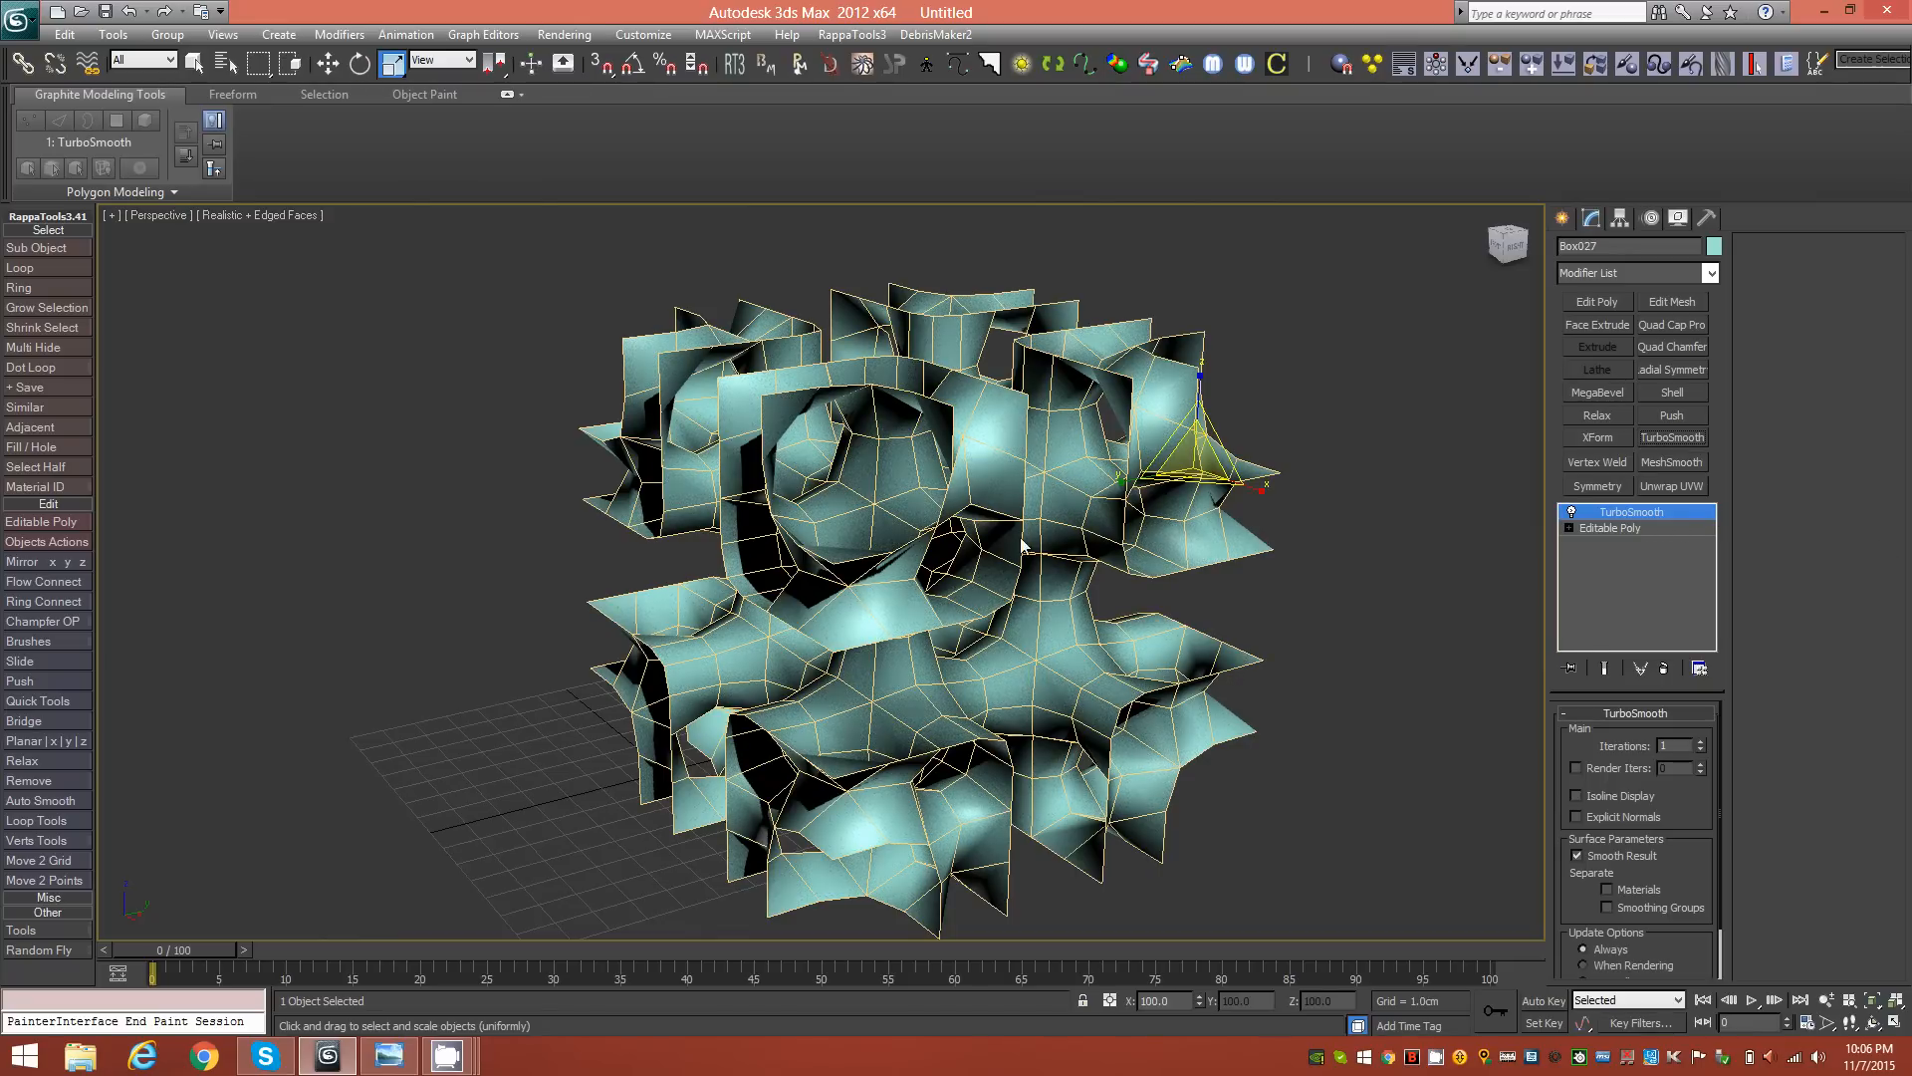
{"action": "middle_click_drag", "start_coordinate": [1042, 557], "coordinate": [772, 498], "text": "alt"}
{"action": "middle_click_drag", "start_coordinate": [860, 587], "coordinate": [776, 390], "text": "alt"}
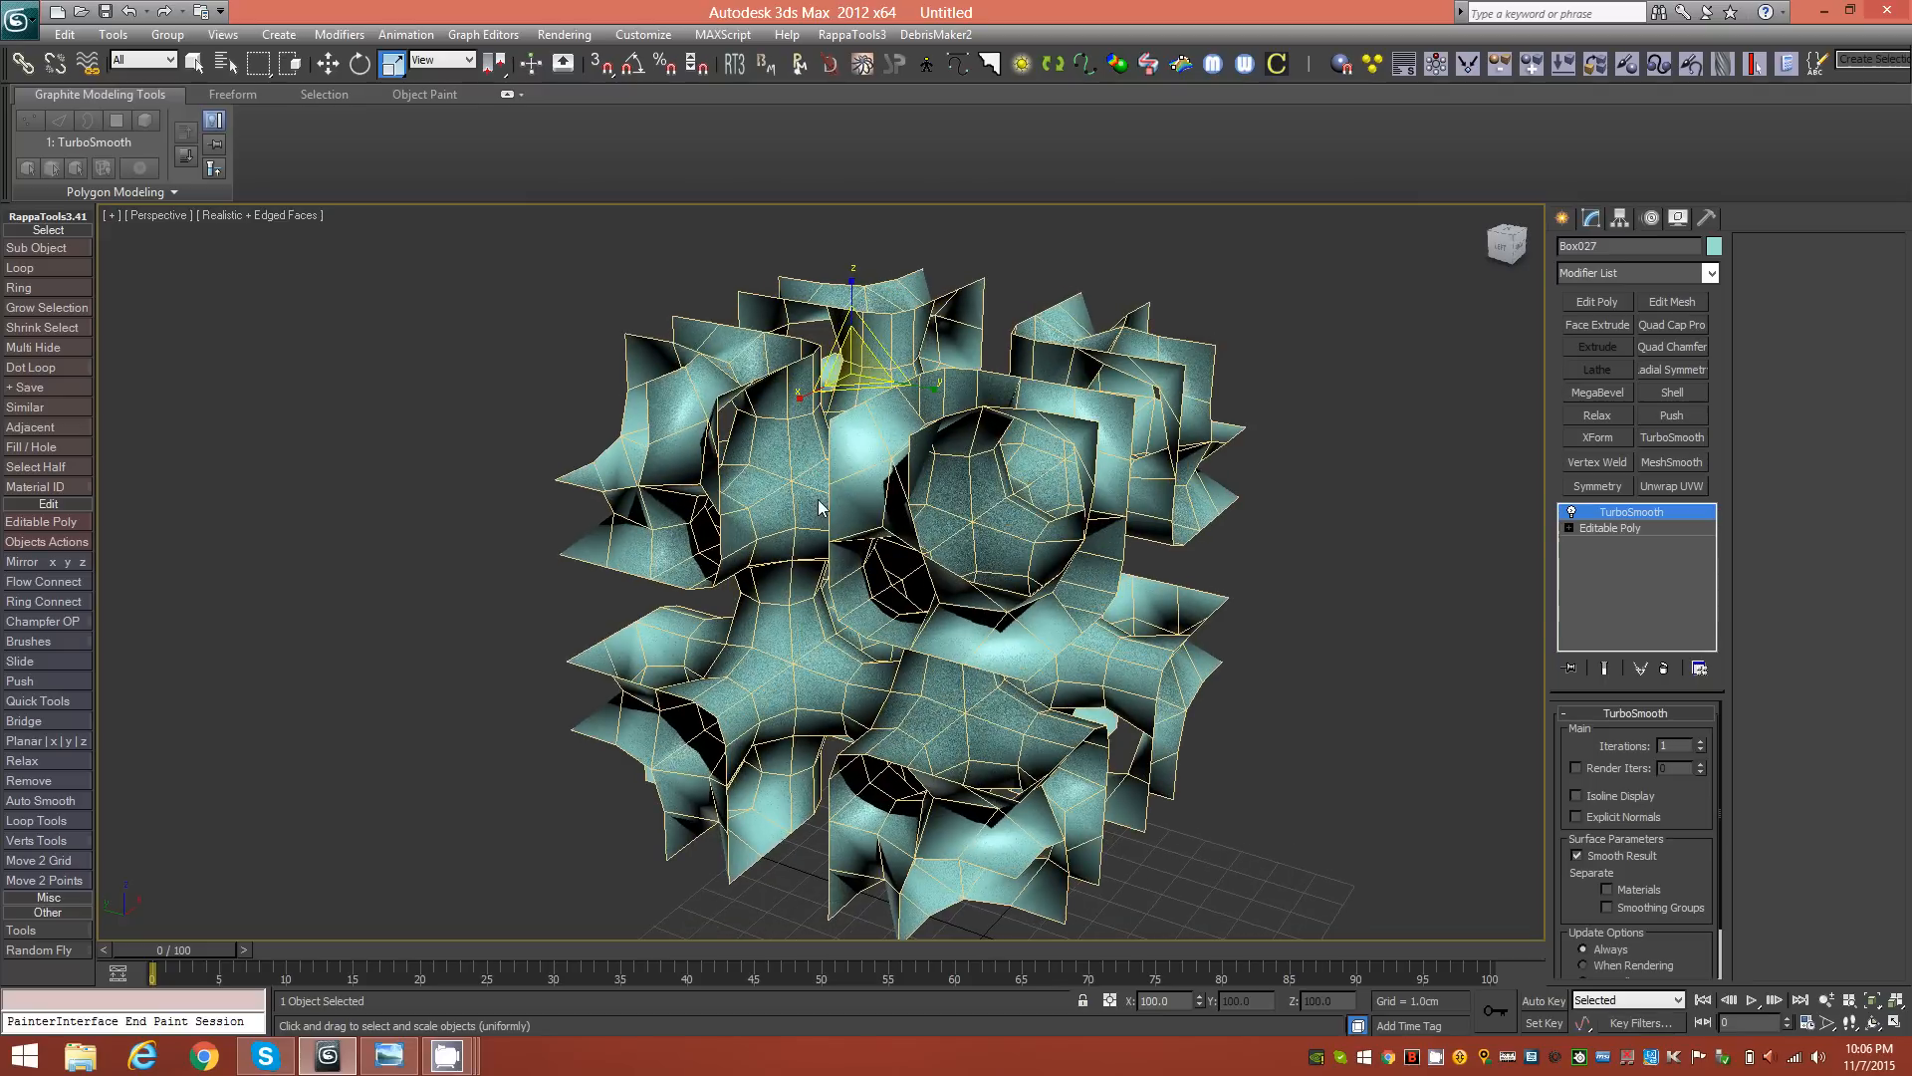
{"action": "middle_click_drag", "start_coordinate": [842, 573], "coordinate": [882, 692], "text": "alt"}
{"action": "middle_click_drag", "start_coordinate": [794, 504], "coordinate": [837, 491], "text": "alt"}
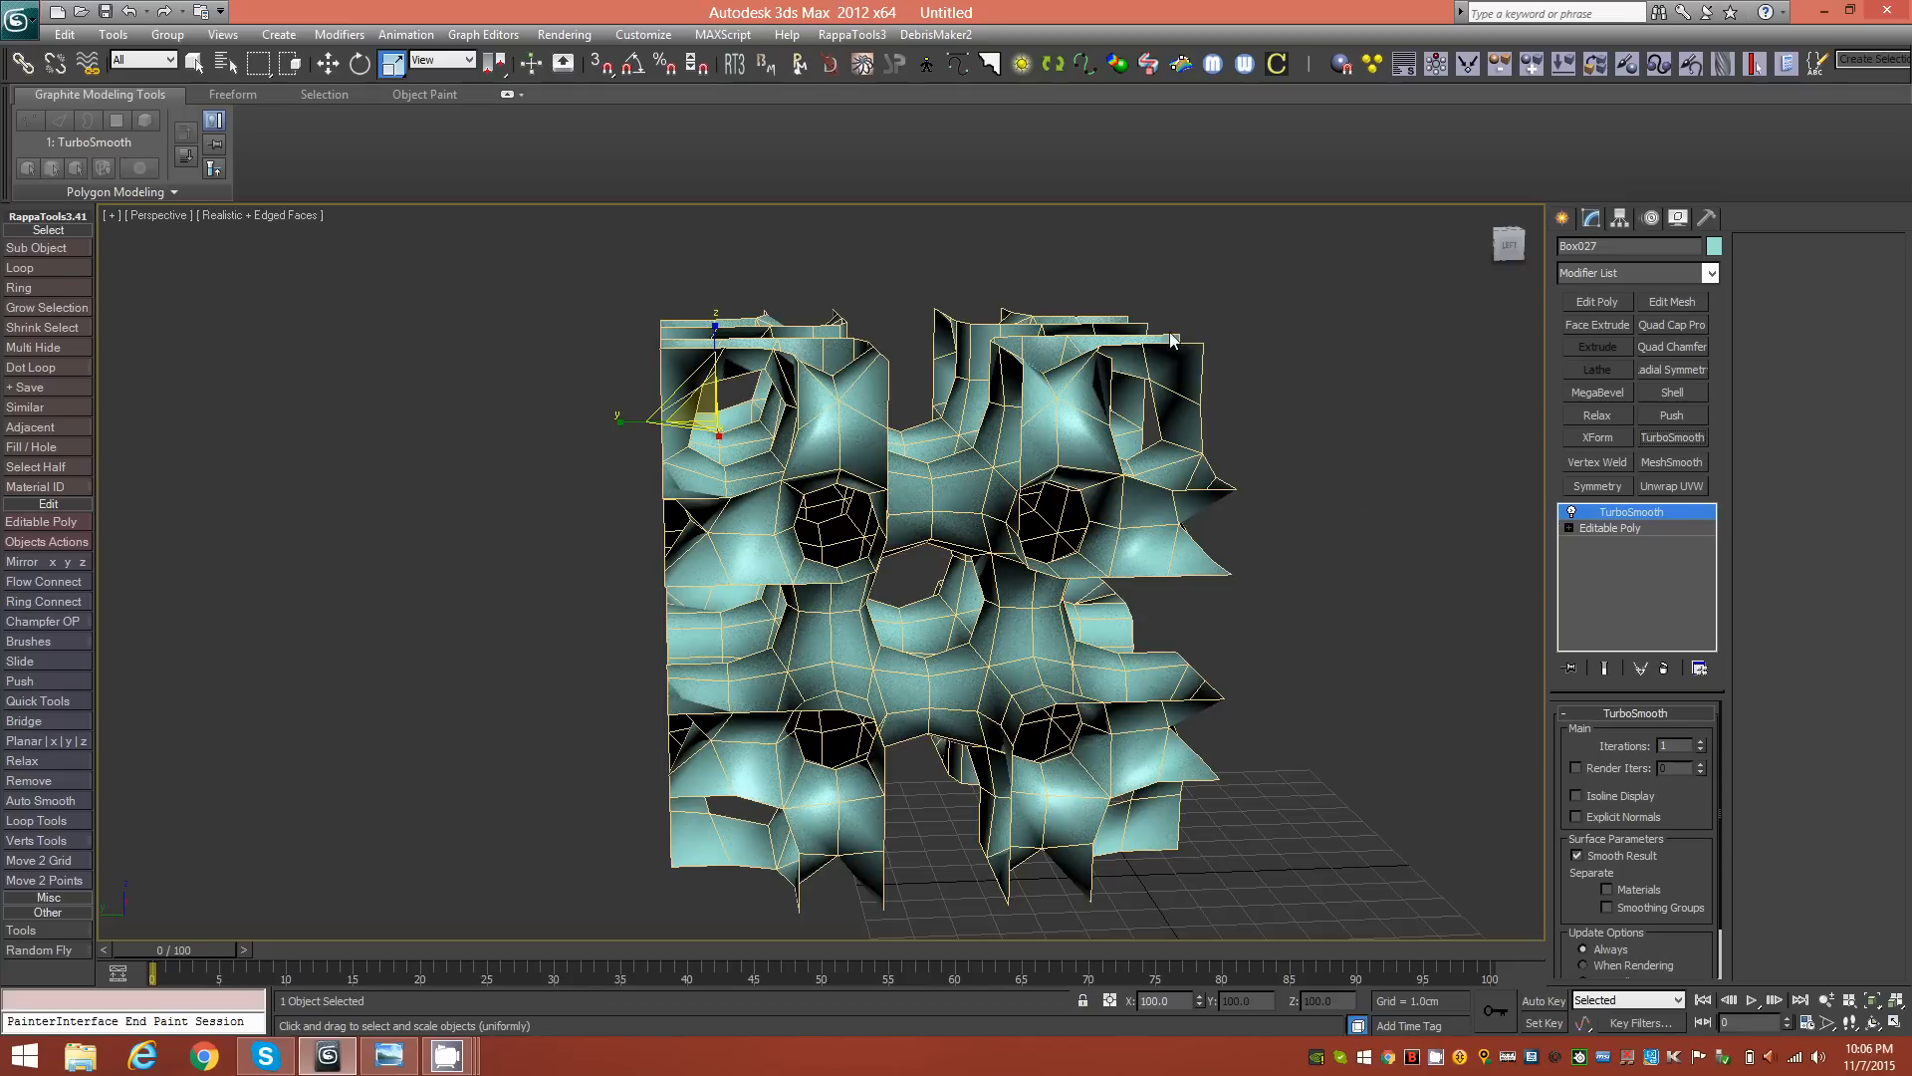
{"action": "mouse_move", "coordinate": [629, 554]}
{"action": "middle_mouse_down", "text": "alt"}
{"action": "mouse_move", "coordinate": [695, 554]}
{"action": "mouse_move", "coordinate": [558, 547]}
{"action": "mouse_move", "coordinate": [528, 558]}
{"action": "mouse_move", "coordinate": [679, 548]}
{"action": "mouse_move", "coordinate": [513, 576]}
{"action": "mouse_move", "coordinate": [539, 595]}
{"action": "mouse_move", "coordinate": [475, 639]}
{"action": "mouse_move", "coordinate": [492, 553]}
{"action": "mouse_move", "coordinate": [617, 534]}
{"action": "mouse_move", "coordinate": [590, 482]}
{"action": "mouse_move", "coordinate": [648, 540]}
{"action": "mouse_move", "coordinate": [575, 548]}
{"action": "mouse_move", "coordinate": [669, 558]}
{"action": "mouse_move", "coordinate": [637, 548]}
{"action": "middle_mouse_up", "text": "alt"}
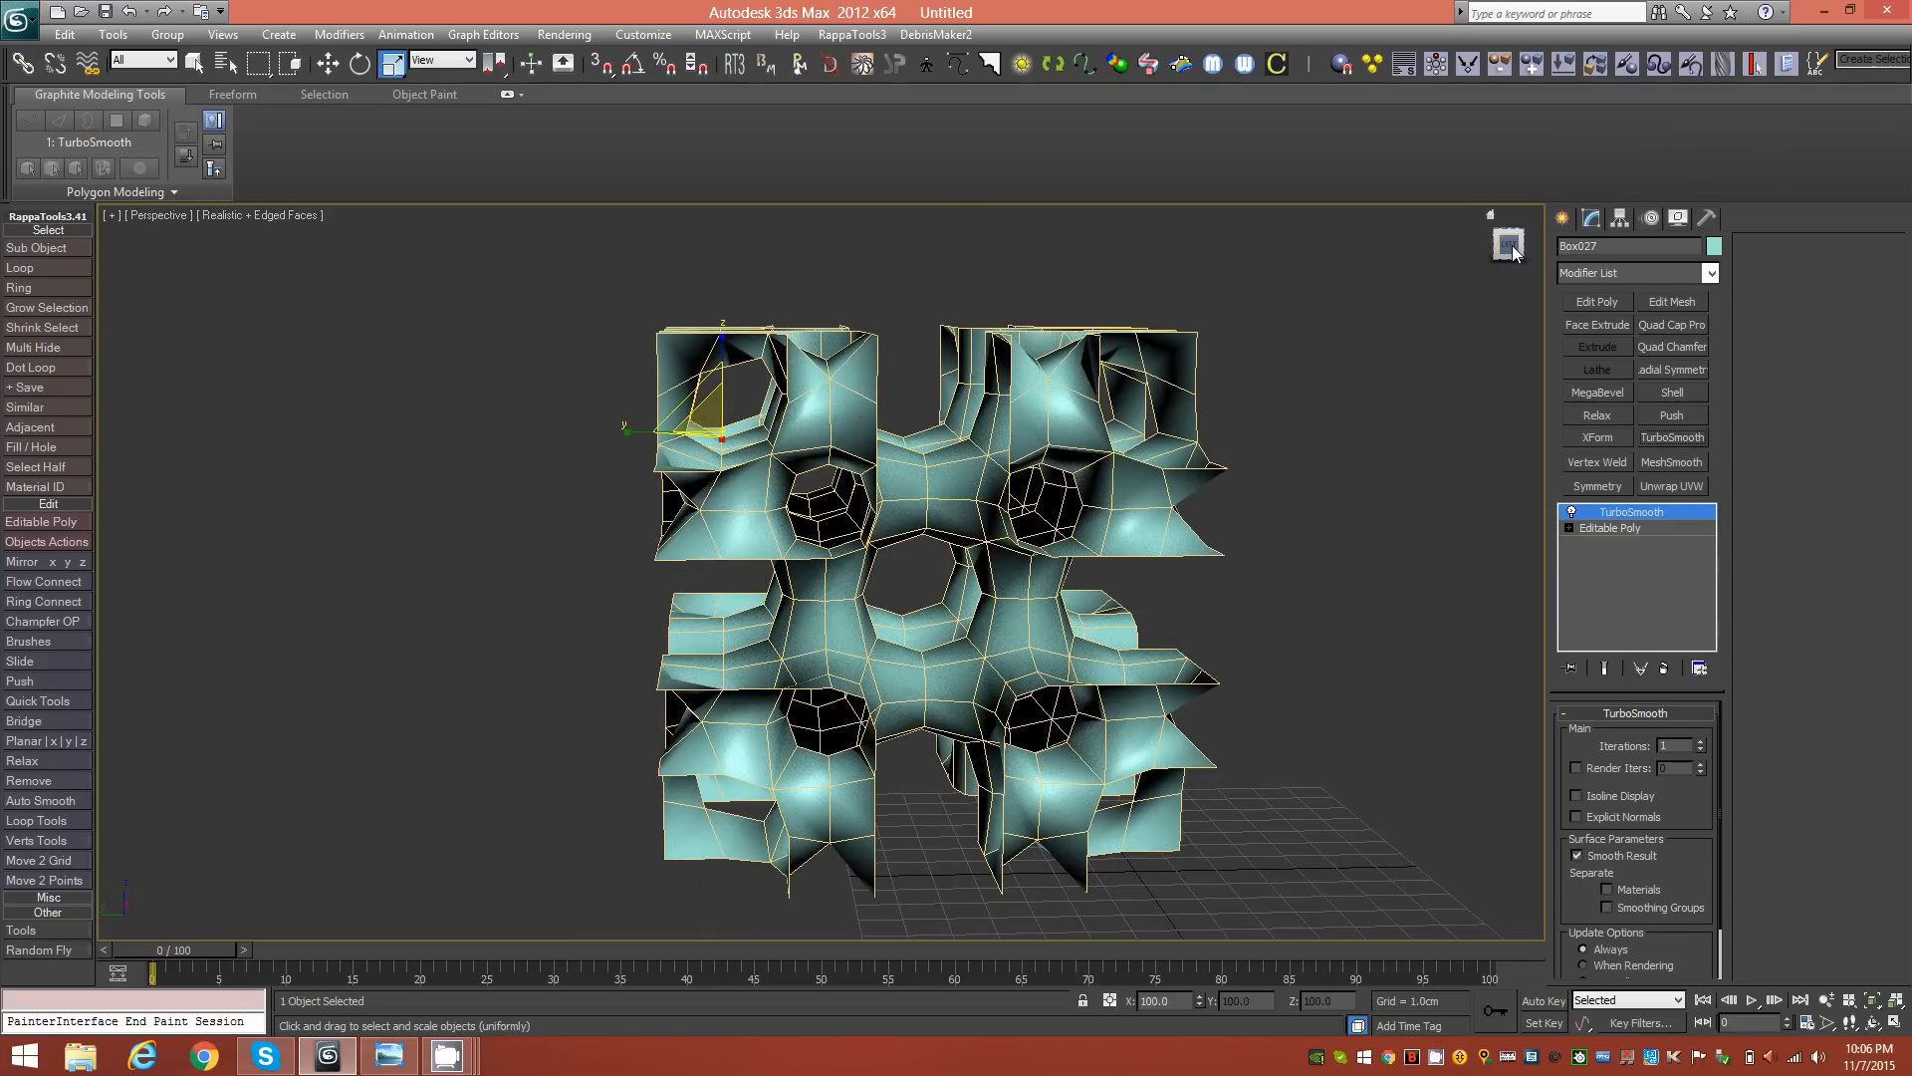
Step: Show the lattice in the Left view, add an Edit Poly modifier above TurboSmooth, and enter Edge level
{"action": "key", "text": "l"}
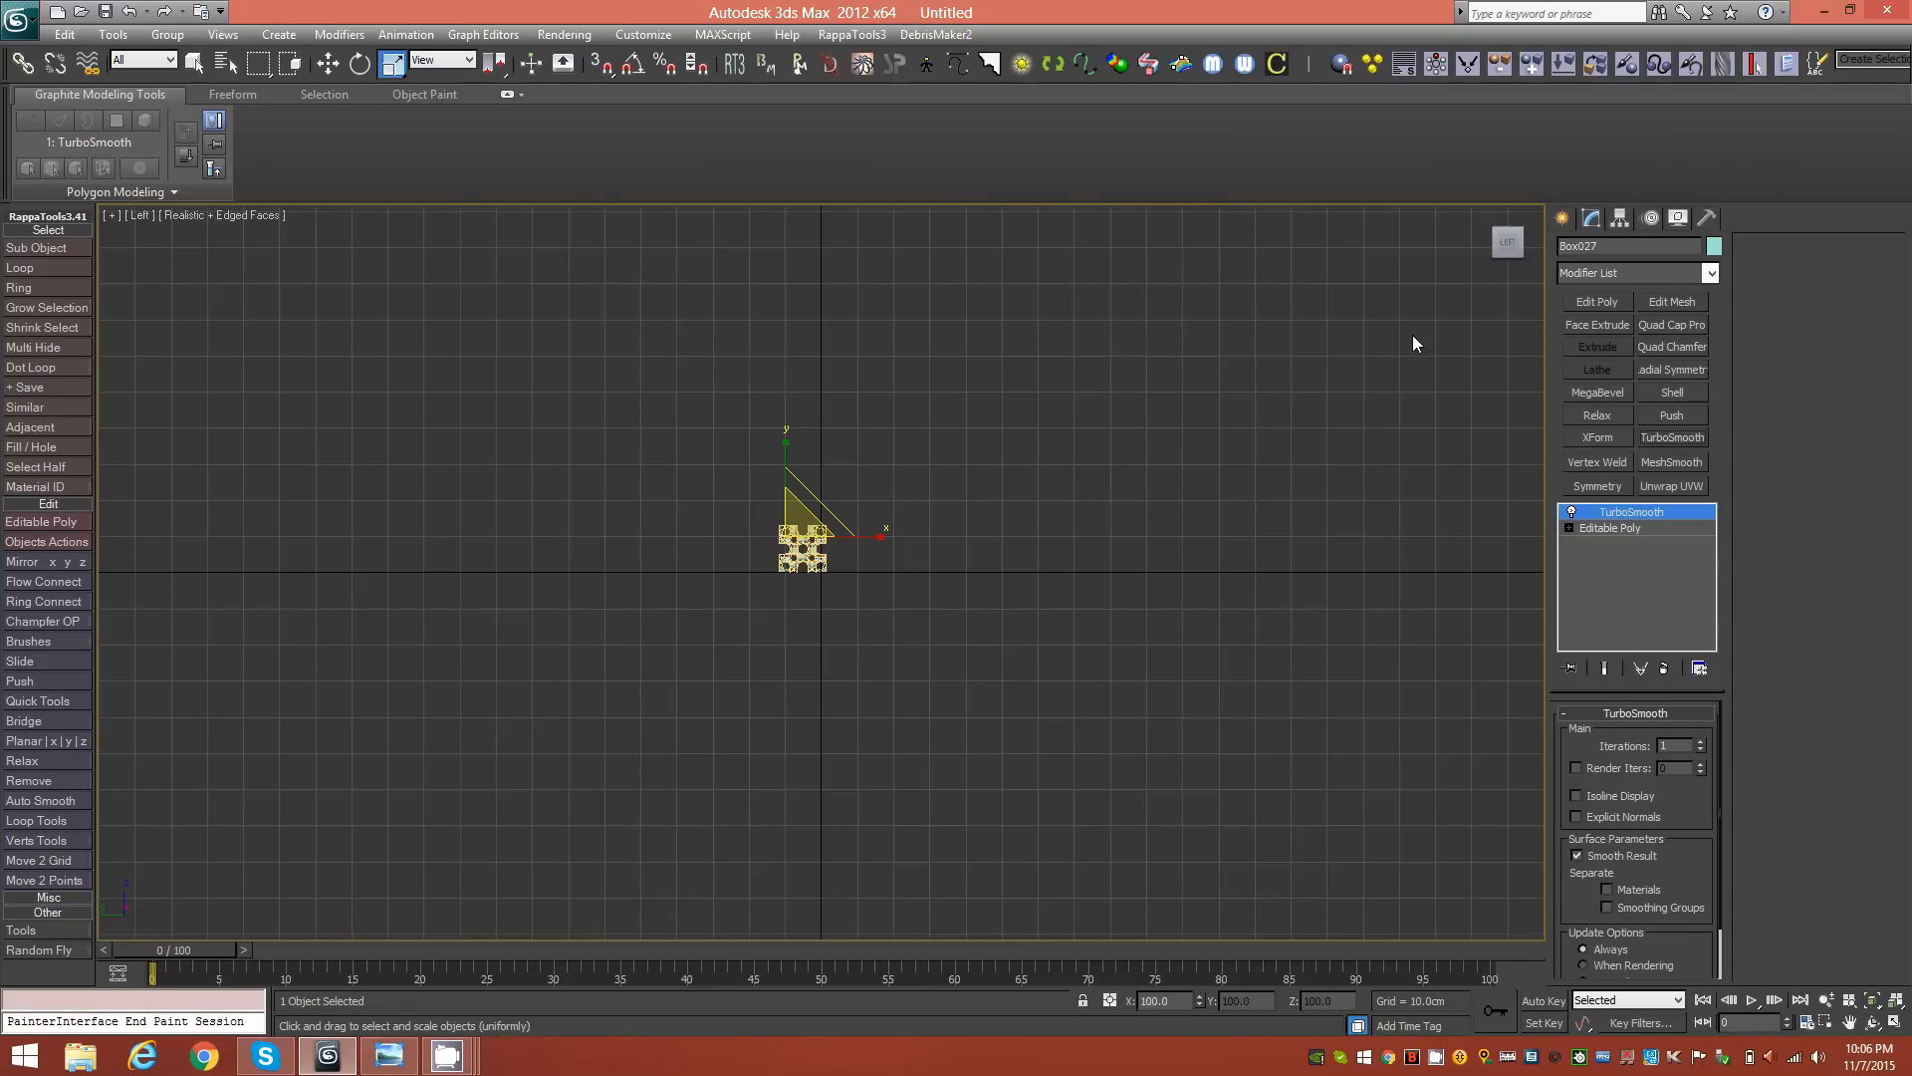
{"action": "scroll", "coordinate": [729, 416], "scroll_direction": "up", "scroll_amount": 10}
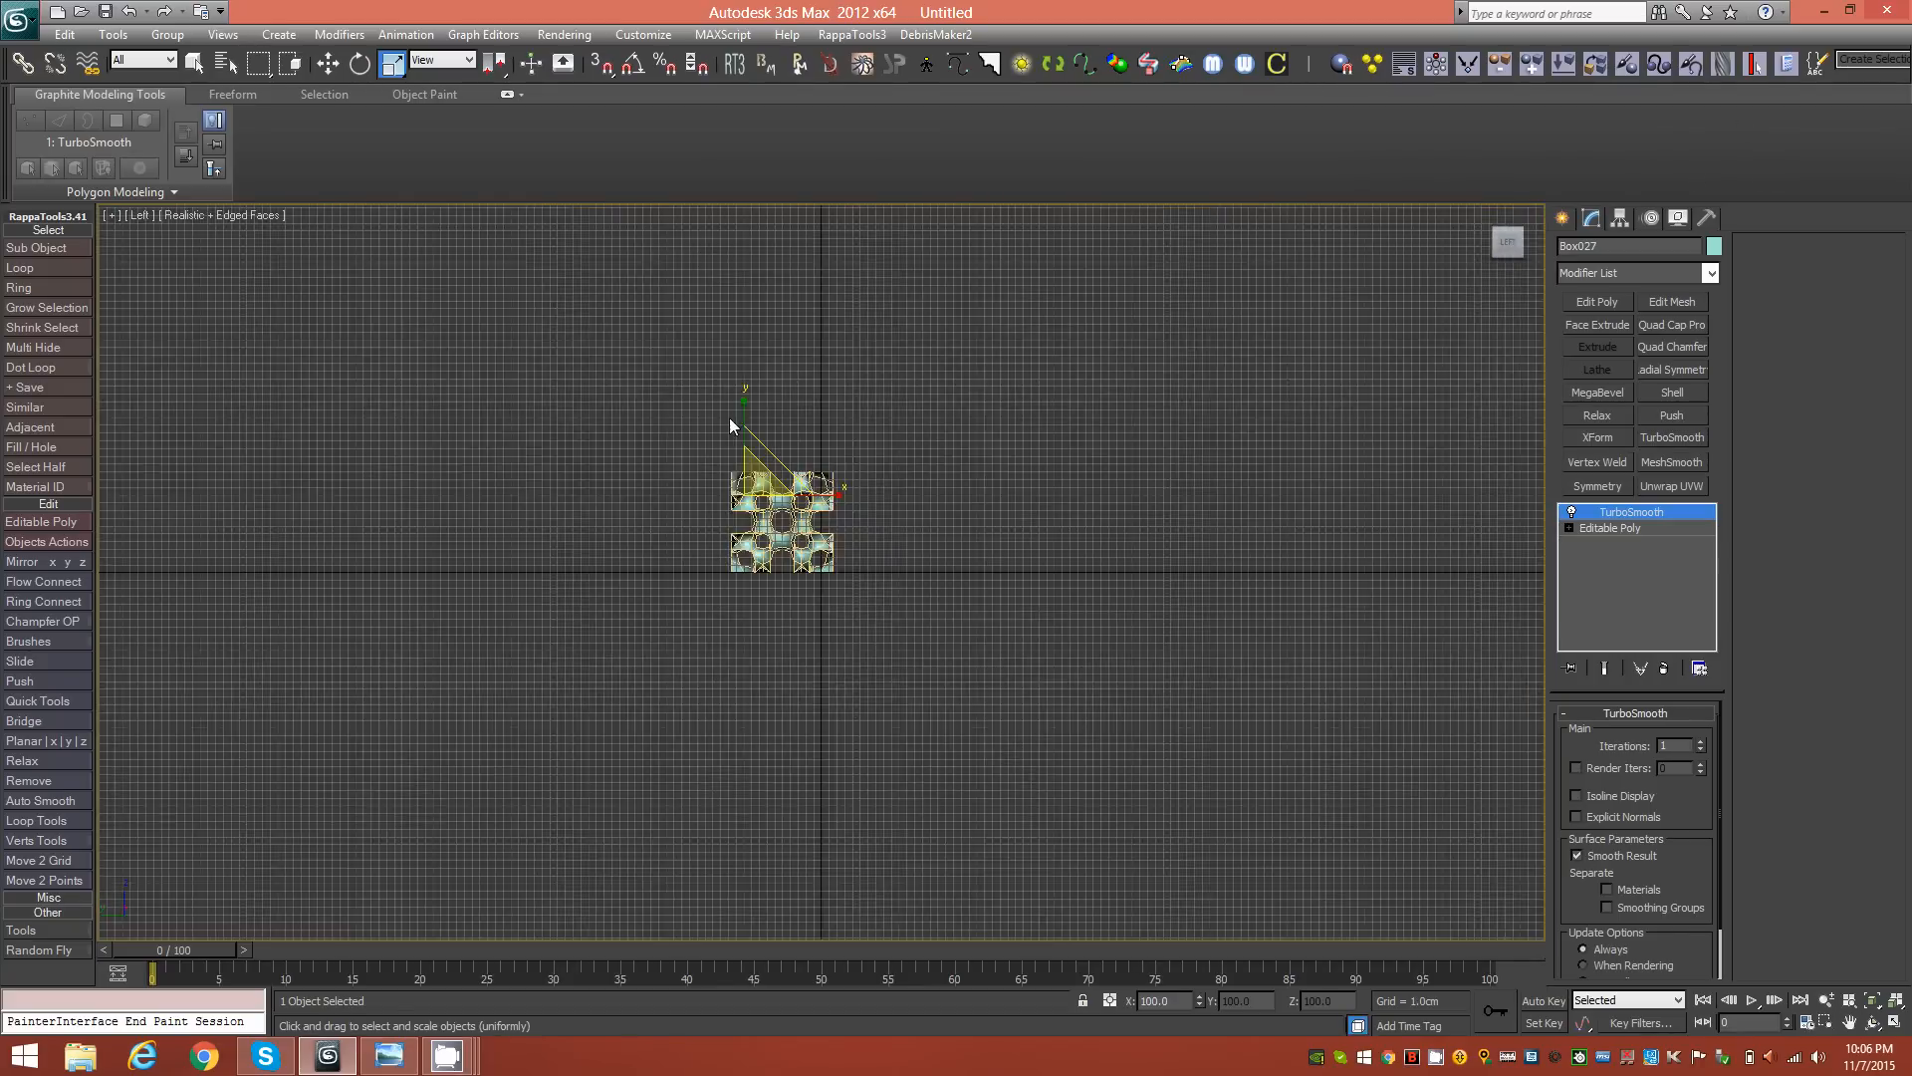
{"action": "middle_click_drag", "start_coordinate": [563, 381], "coordinate": [767, 589]}
{"action": "scroll", "coordinate": [729, 440], "scroll_direction": "up", "scroll_amount": 1}
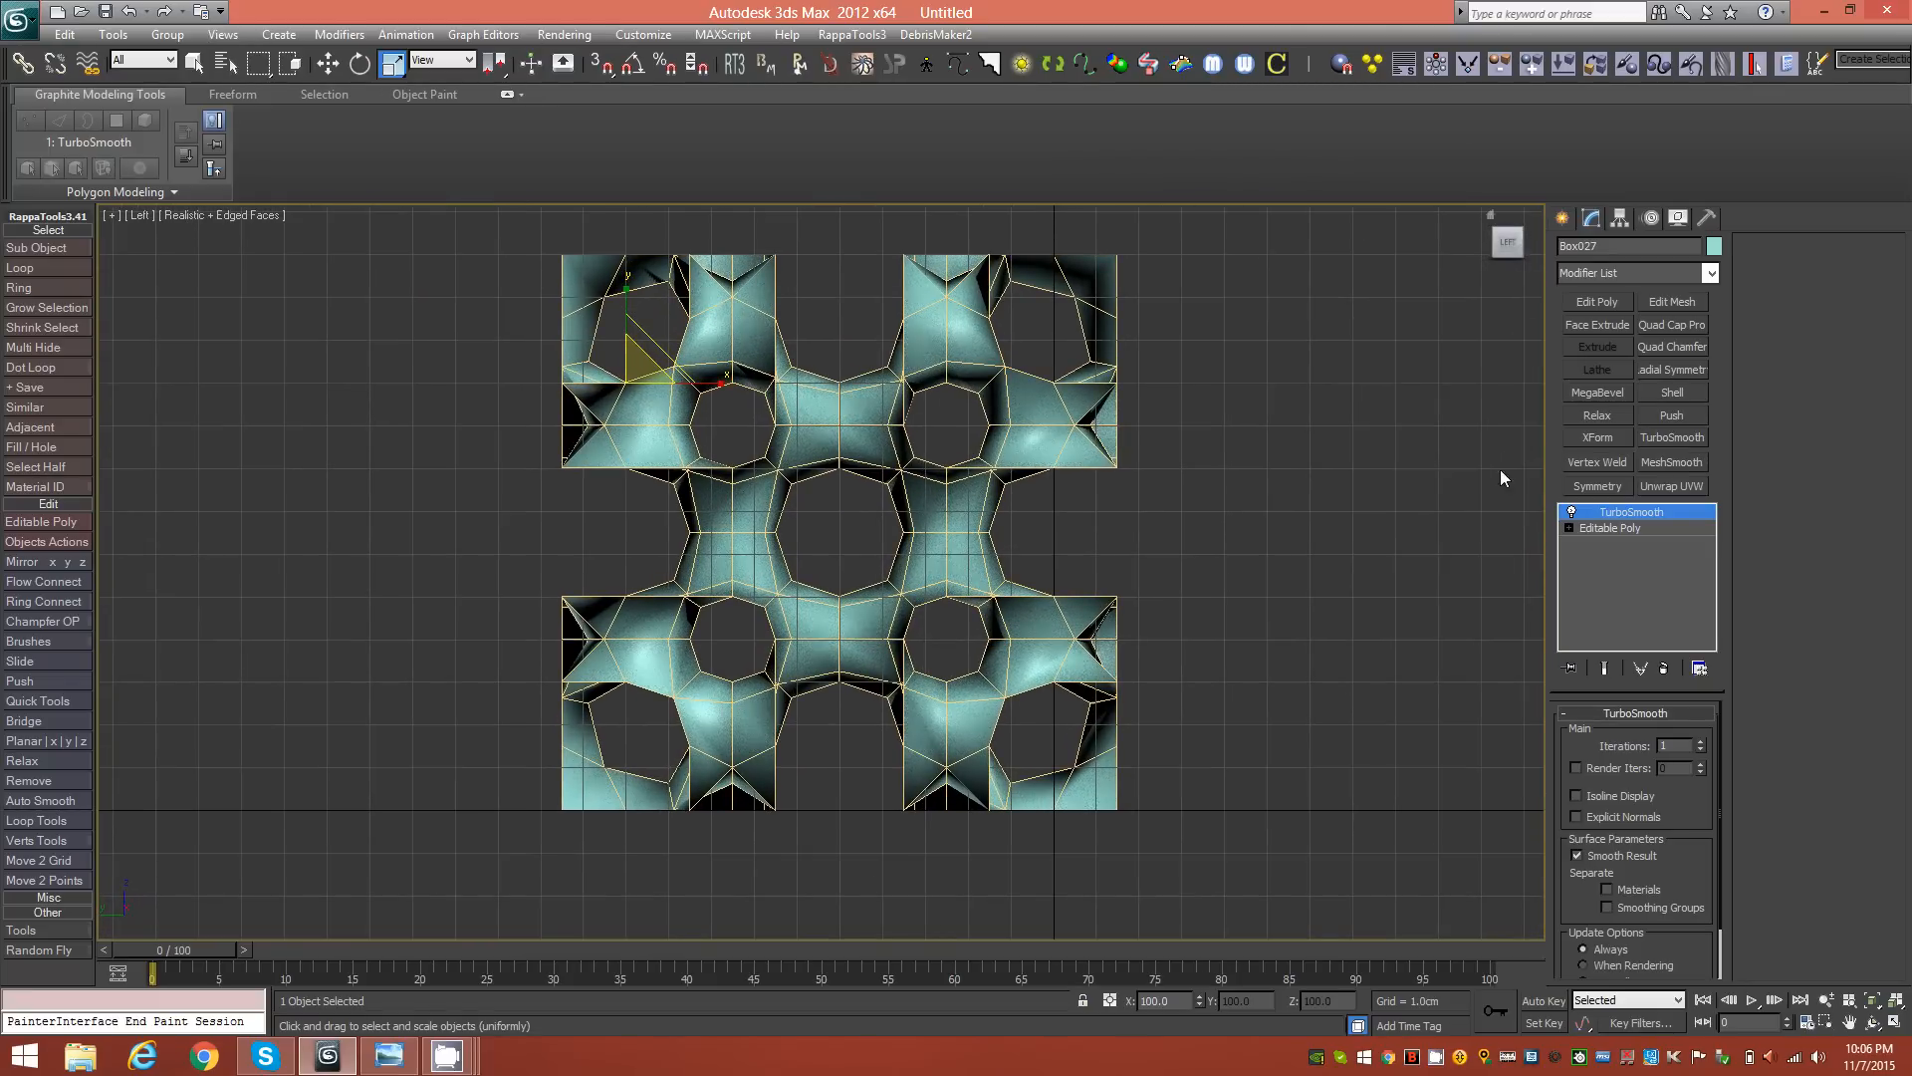
{"action": "left_click", "coordinate": [1597, 300]}
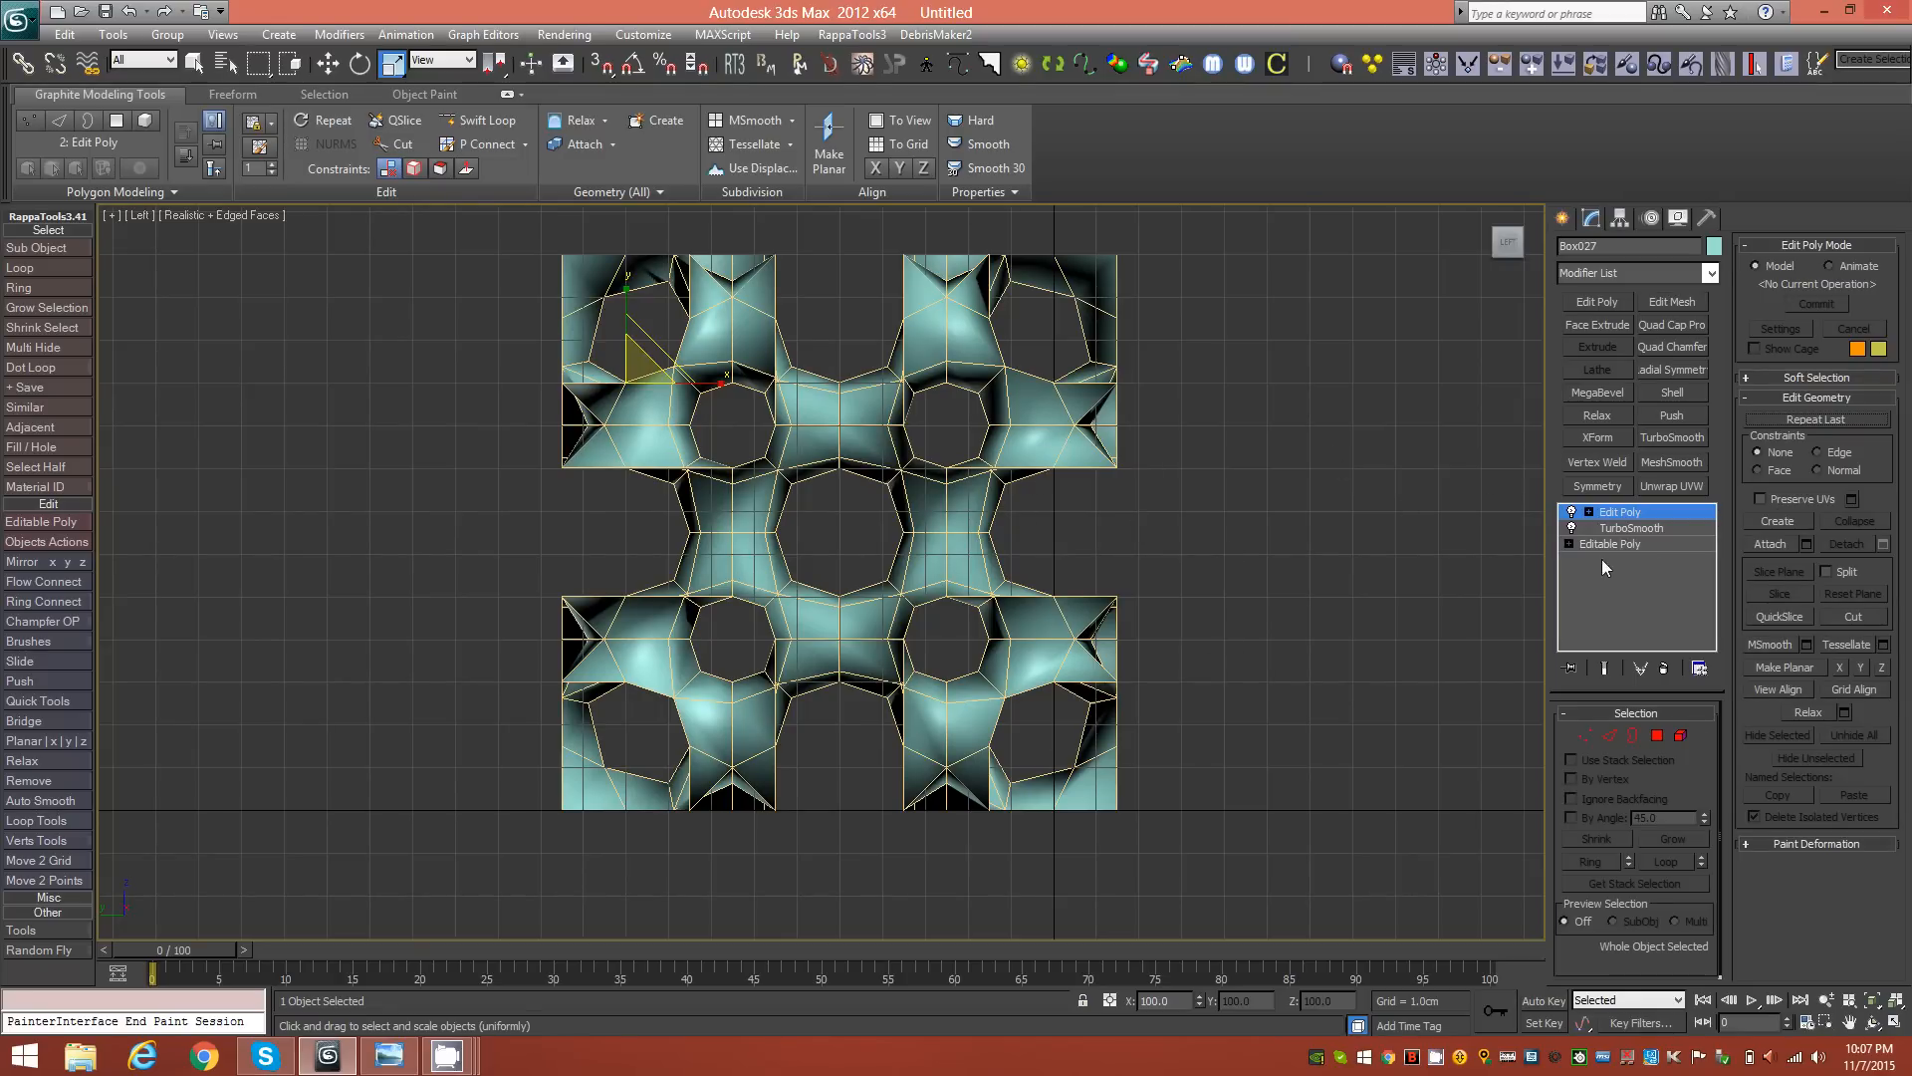
{"action": "middle_click_drag", "start_coordinate": [929, 510], "coordinate": [934, 532]}
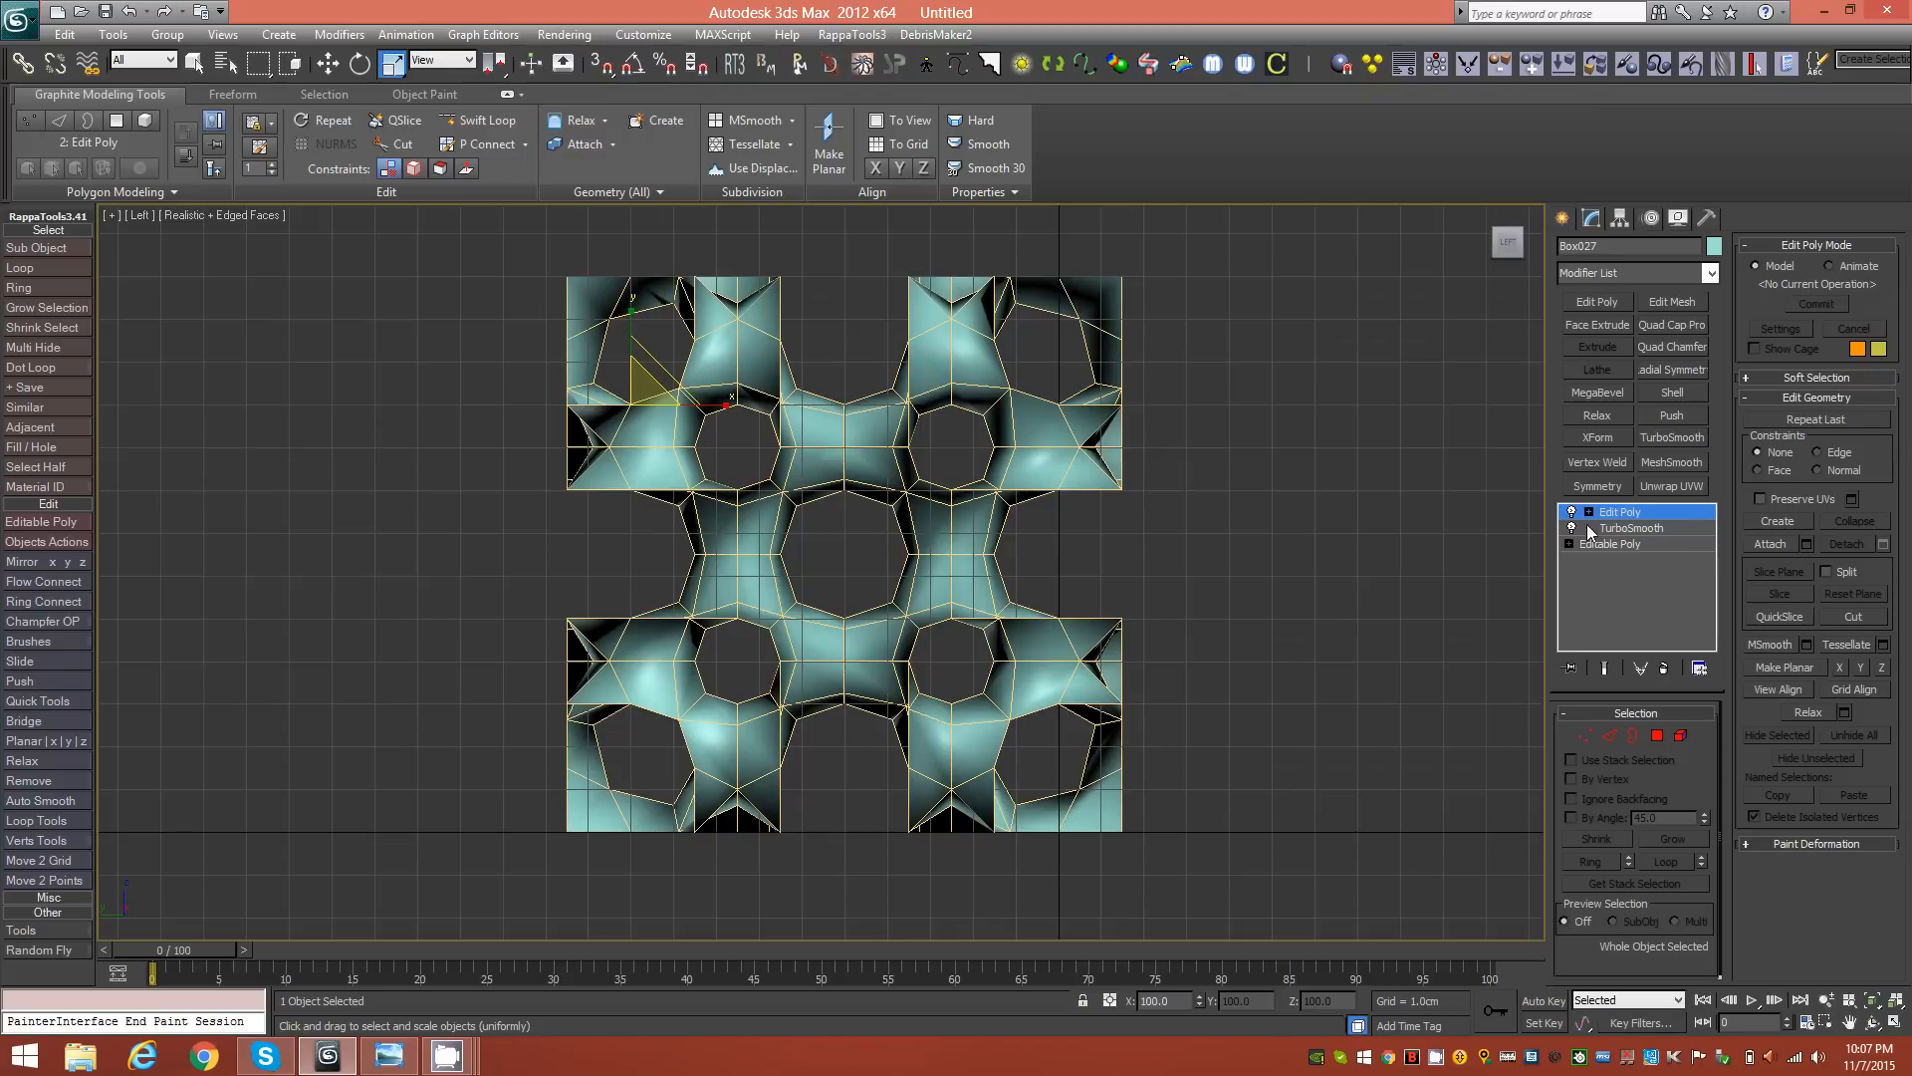
{"action": "left_click", "coordinate": [1618, 737]}
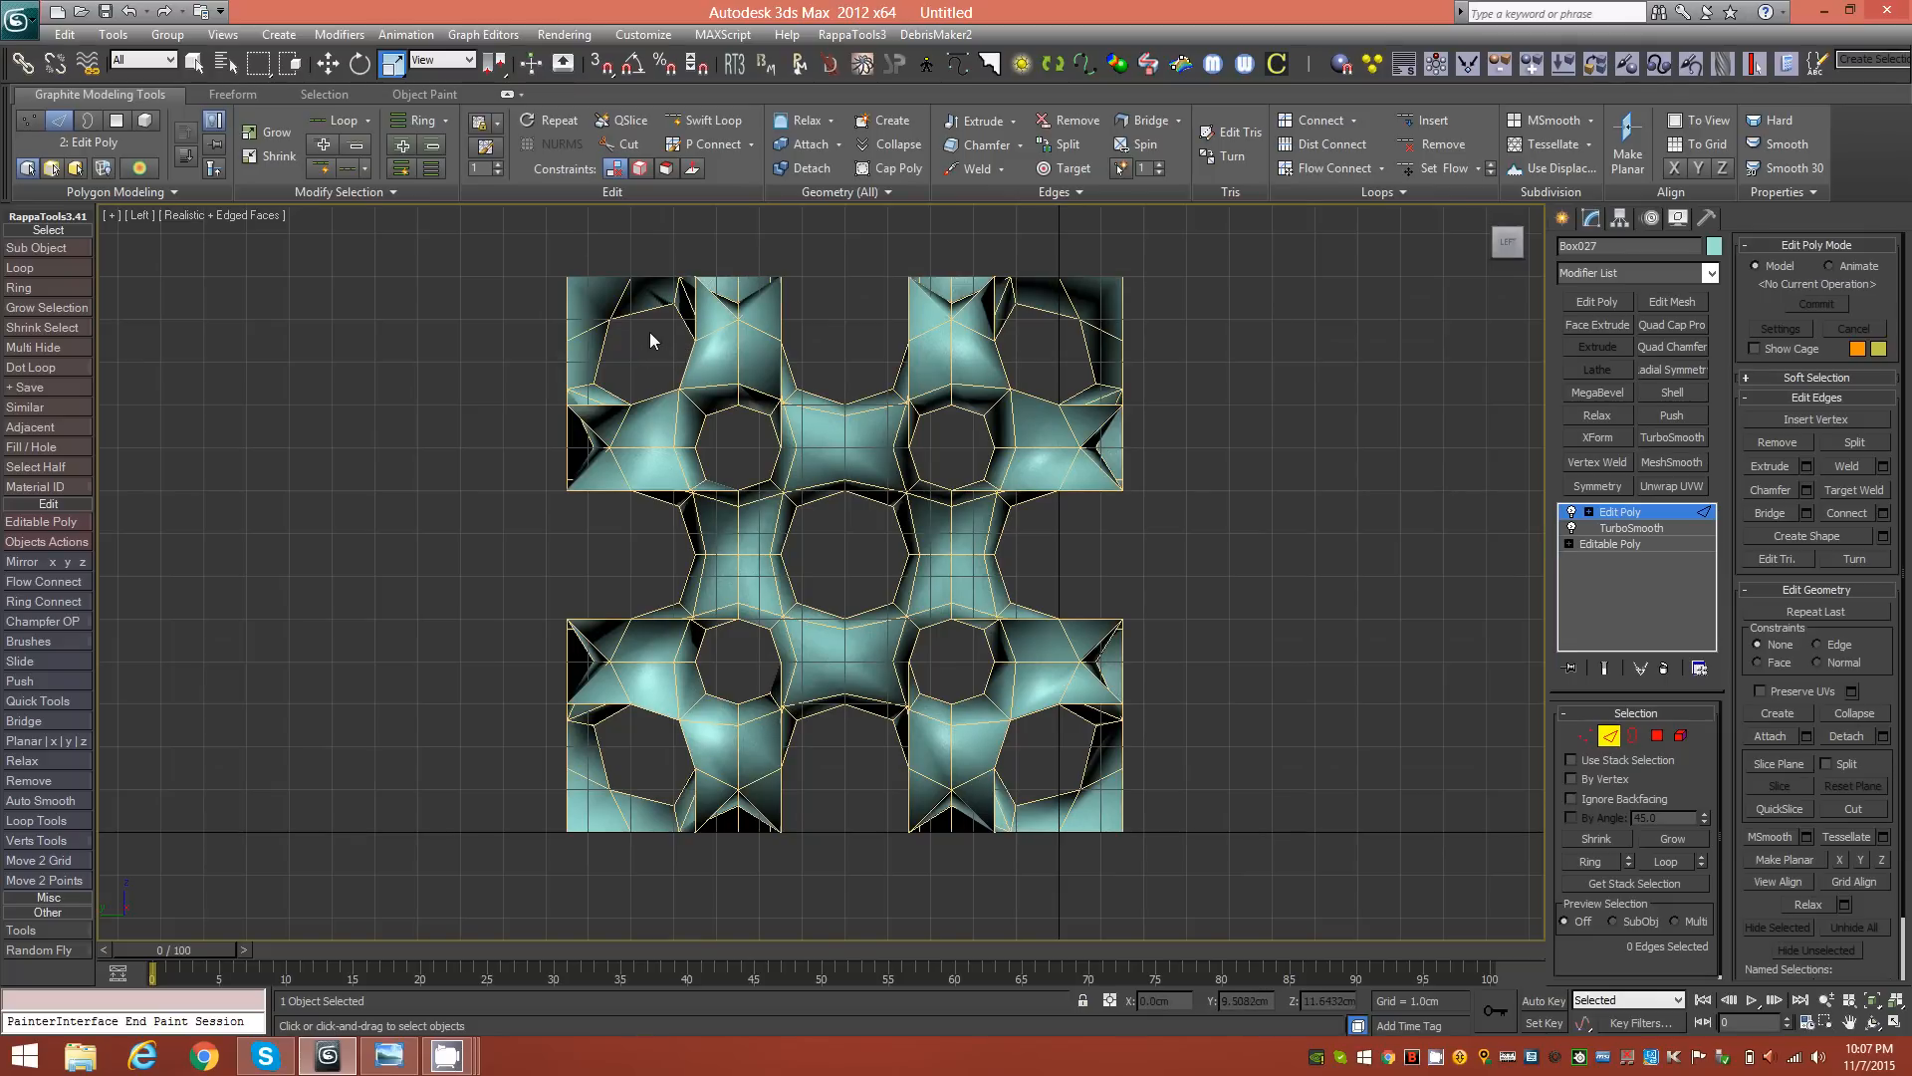
Step: In the Left view, select the outer horizontal rim edges of the two upper and two lower corner openings
{"action": "left_click", "coordinate": [642, 303]}
{"action": "left_click", "coordinate": [1035, 301], "text": "ctrl"}
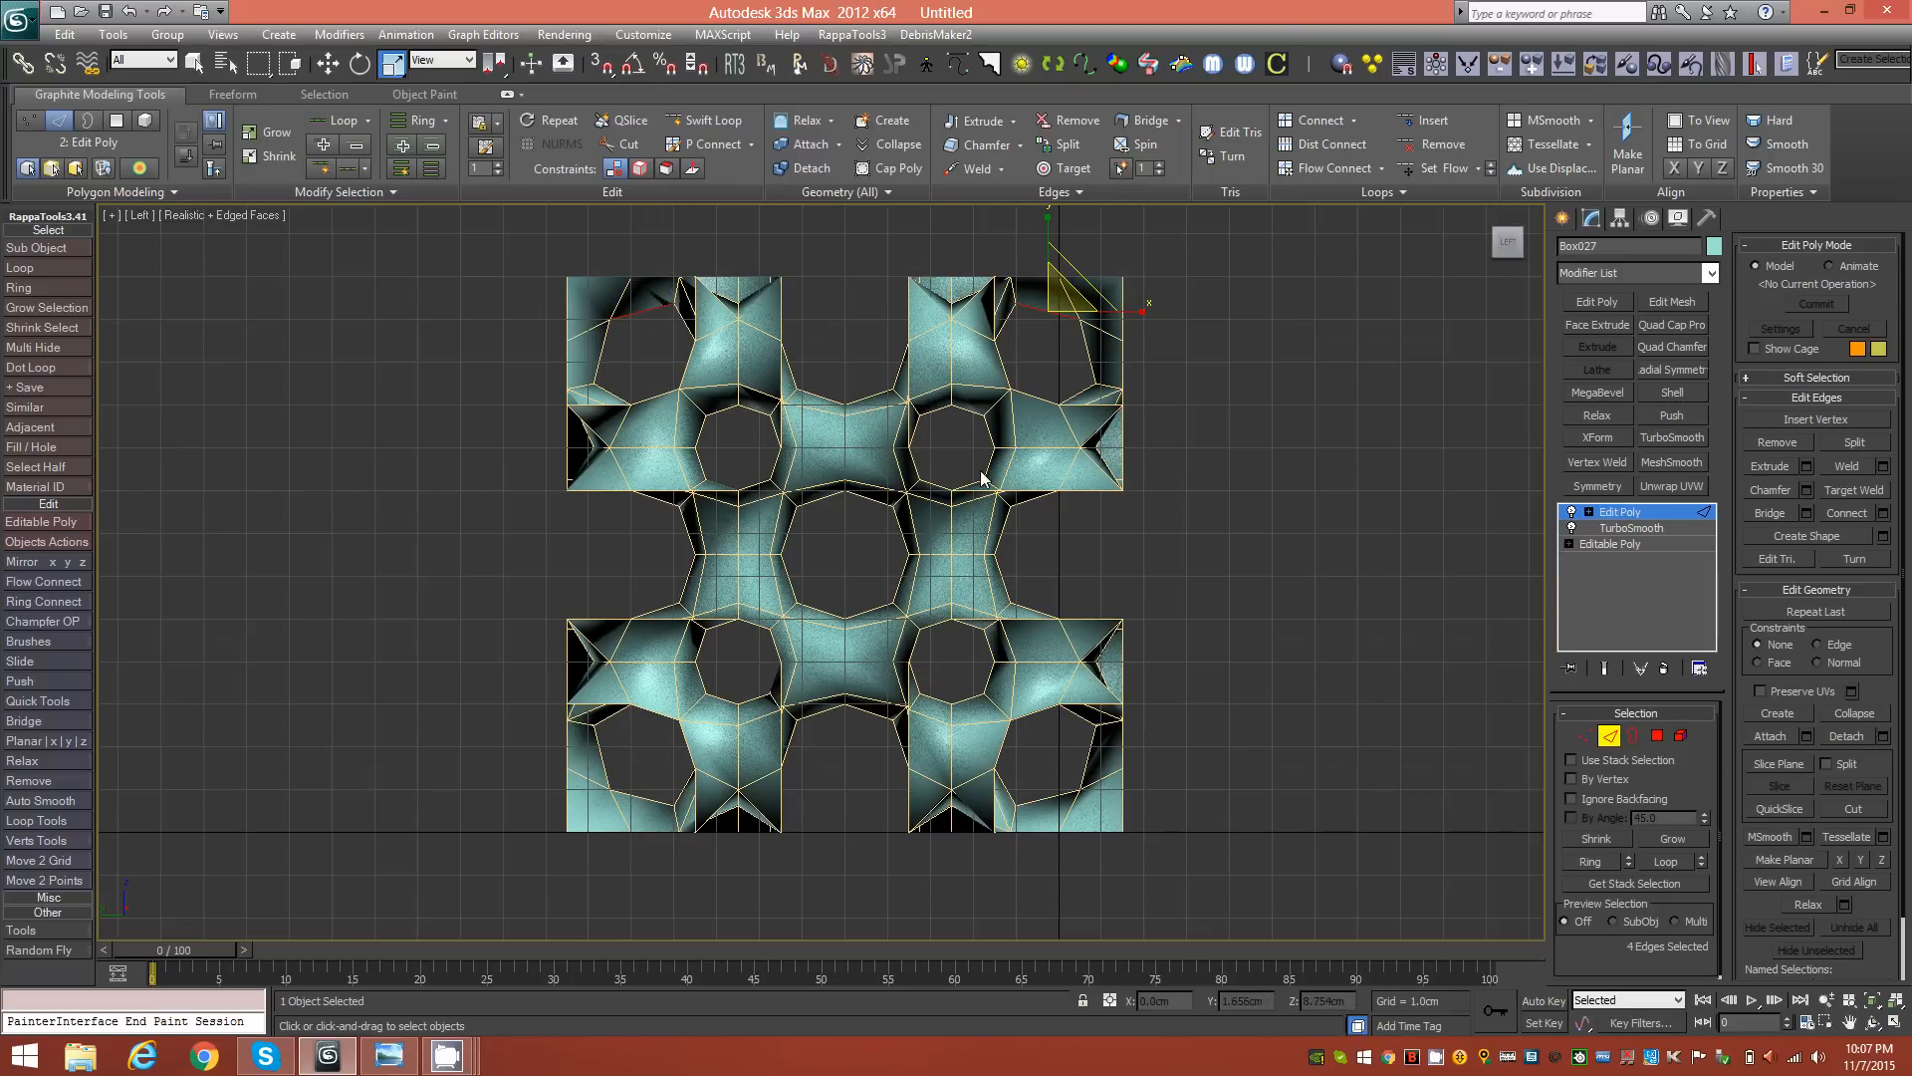
{"action": "left_click", "coordinate": [633, 791], "text": "ctrl"}
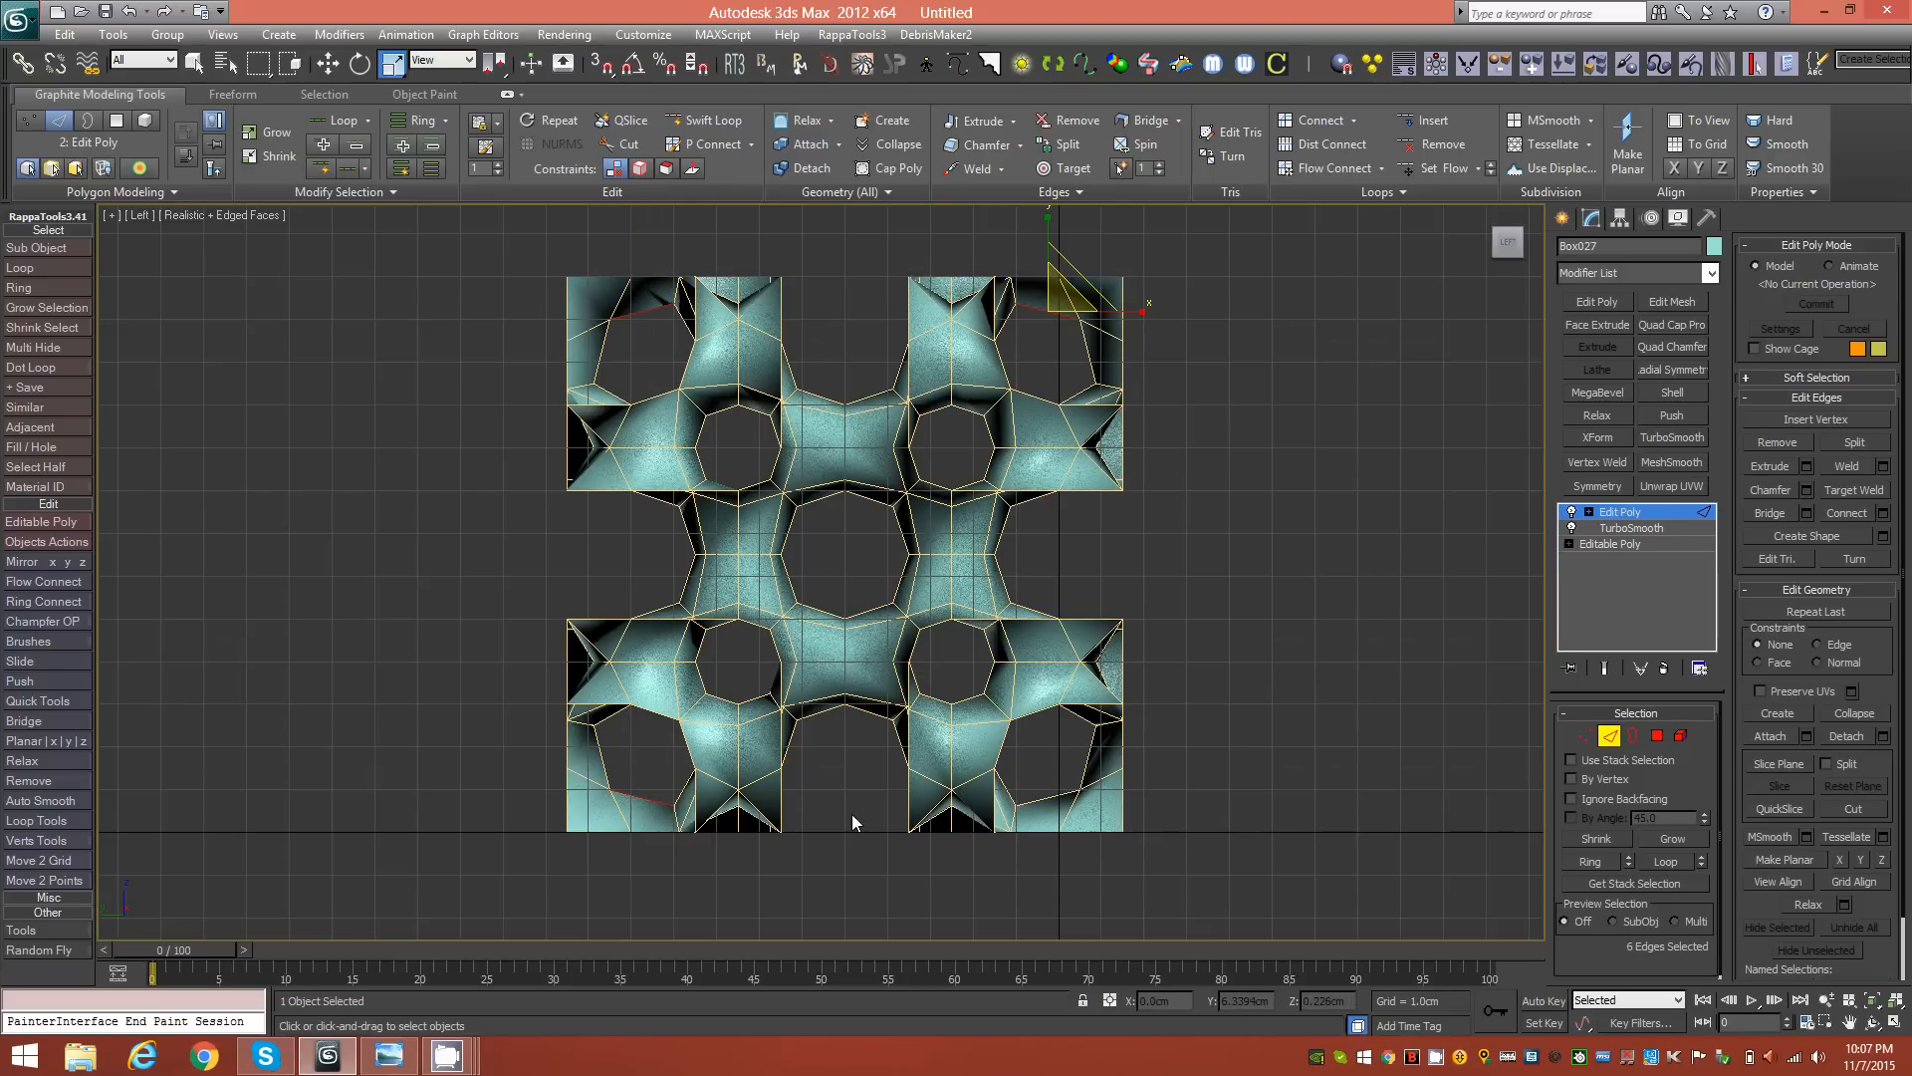
{"action": "left_click", "coordinate": [1050, 815], "text": "ctrl"}
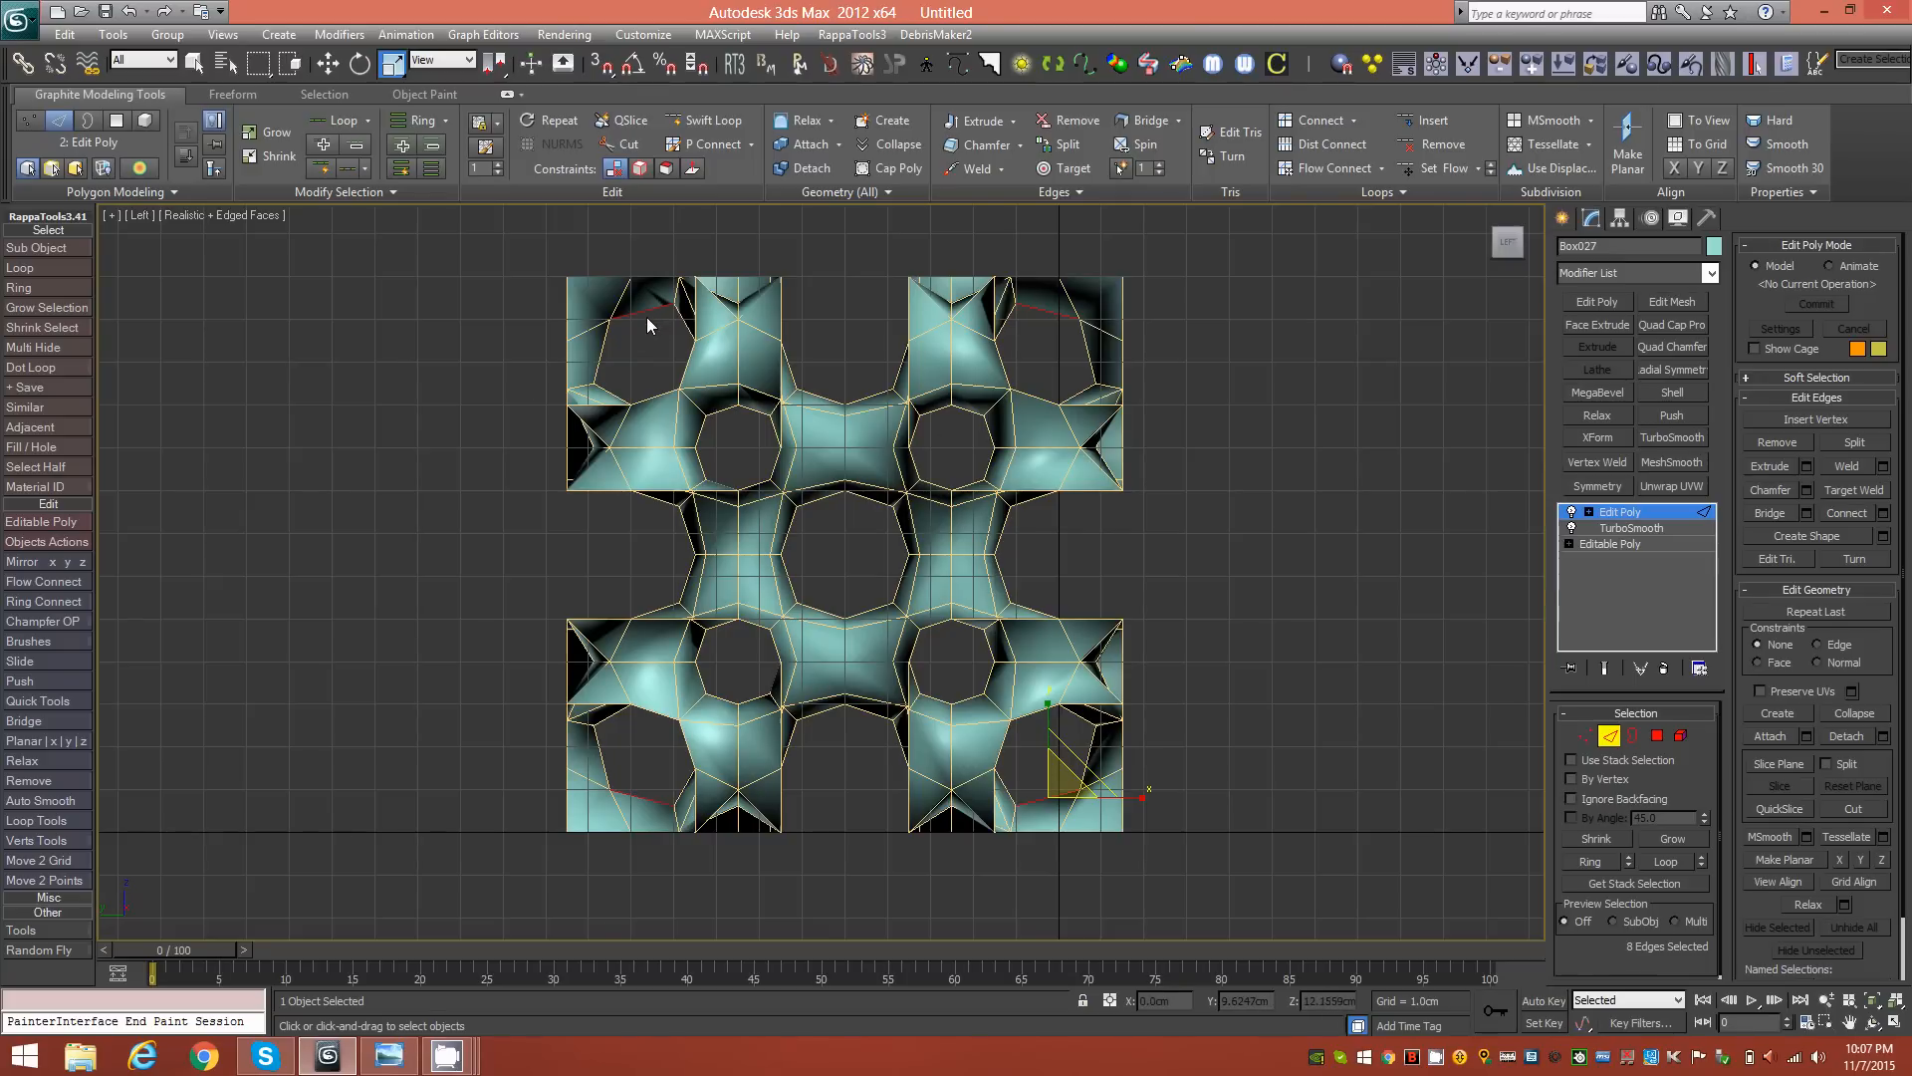
{"action": "left_click", "coordinate": [1054, 314]}
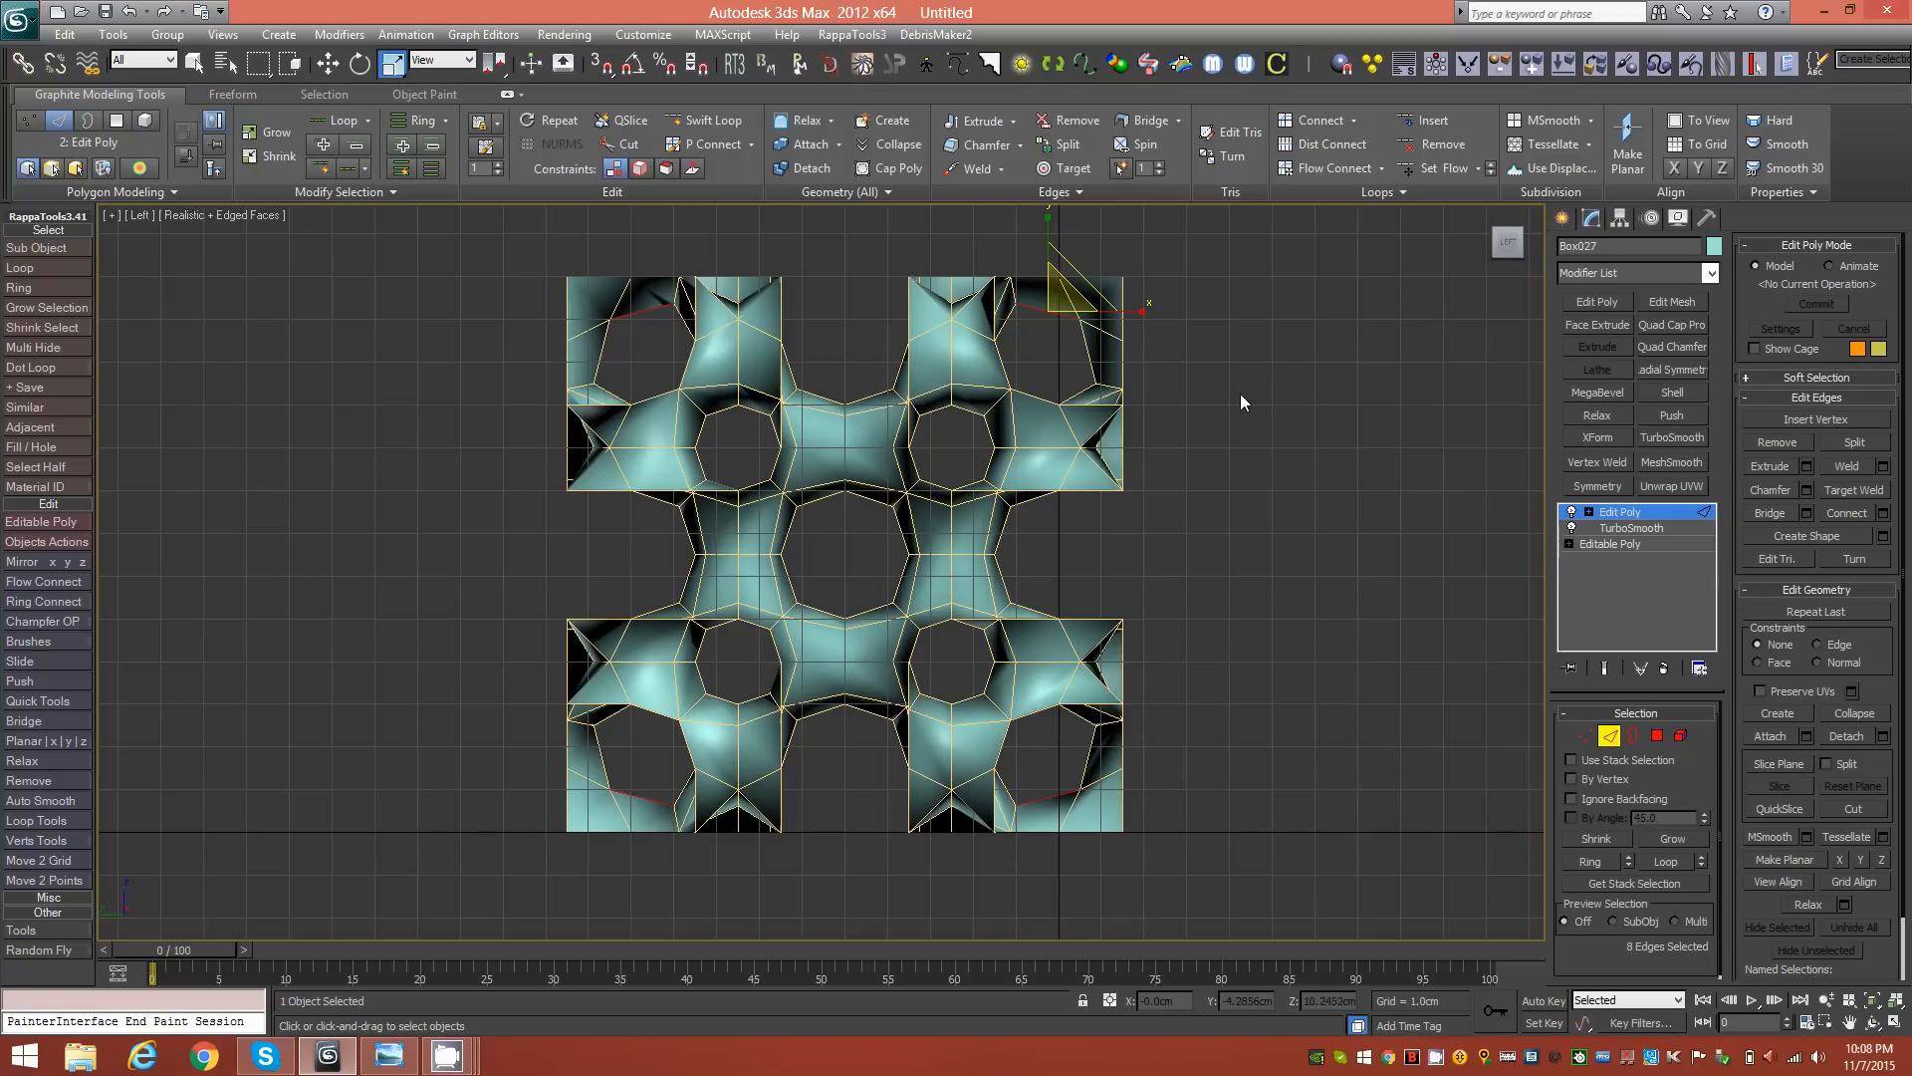
Step: Switch to the Top view and add the outer horizontal rim edges of its four corner openings to the selection
{"action": "key", "text": "p"}
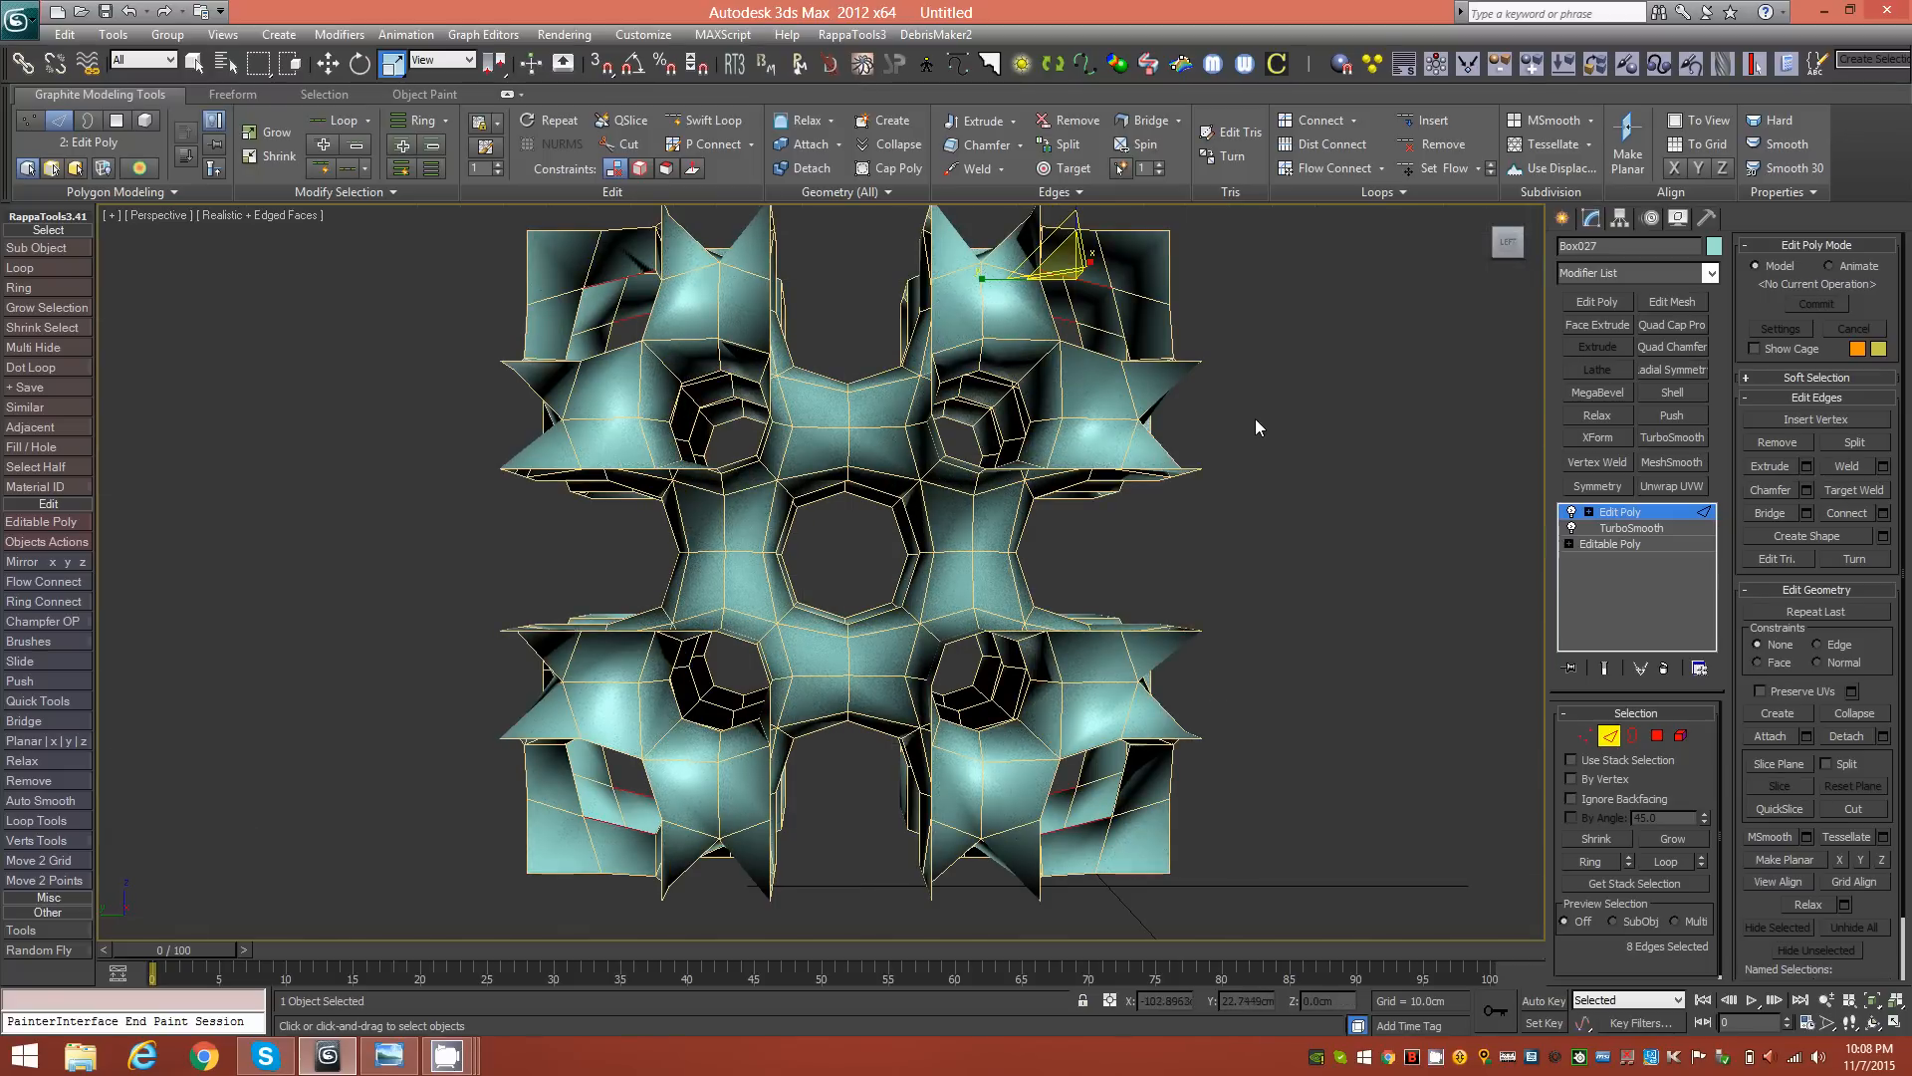
{"action": "key", "text": "t"}
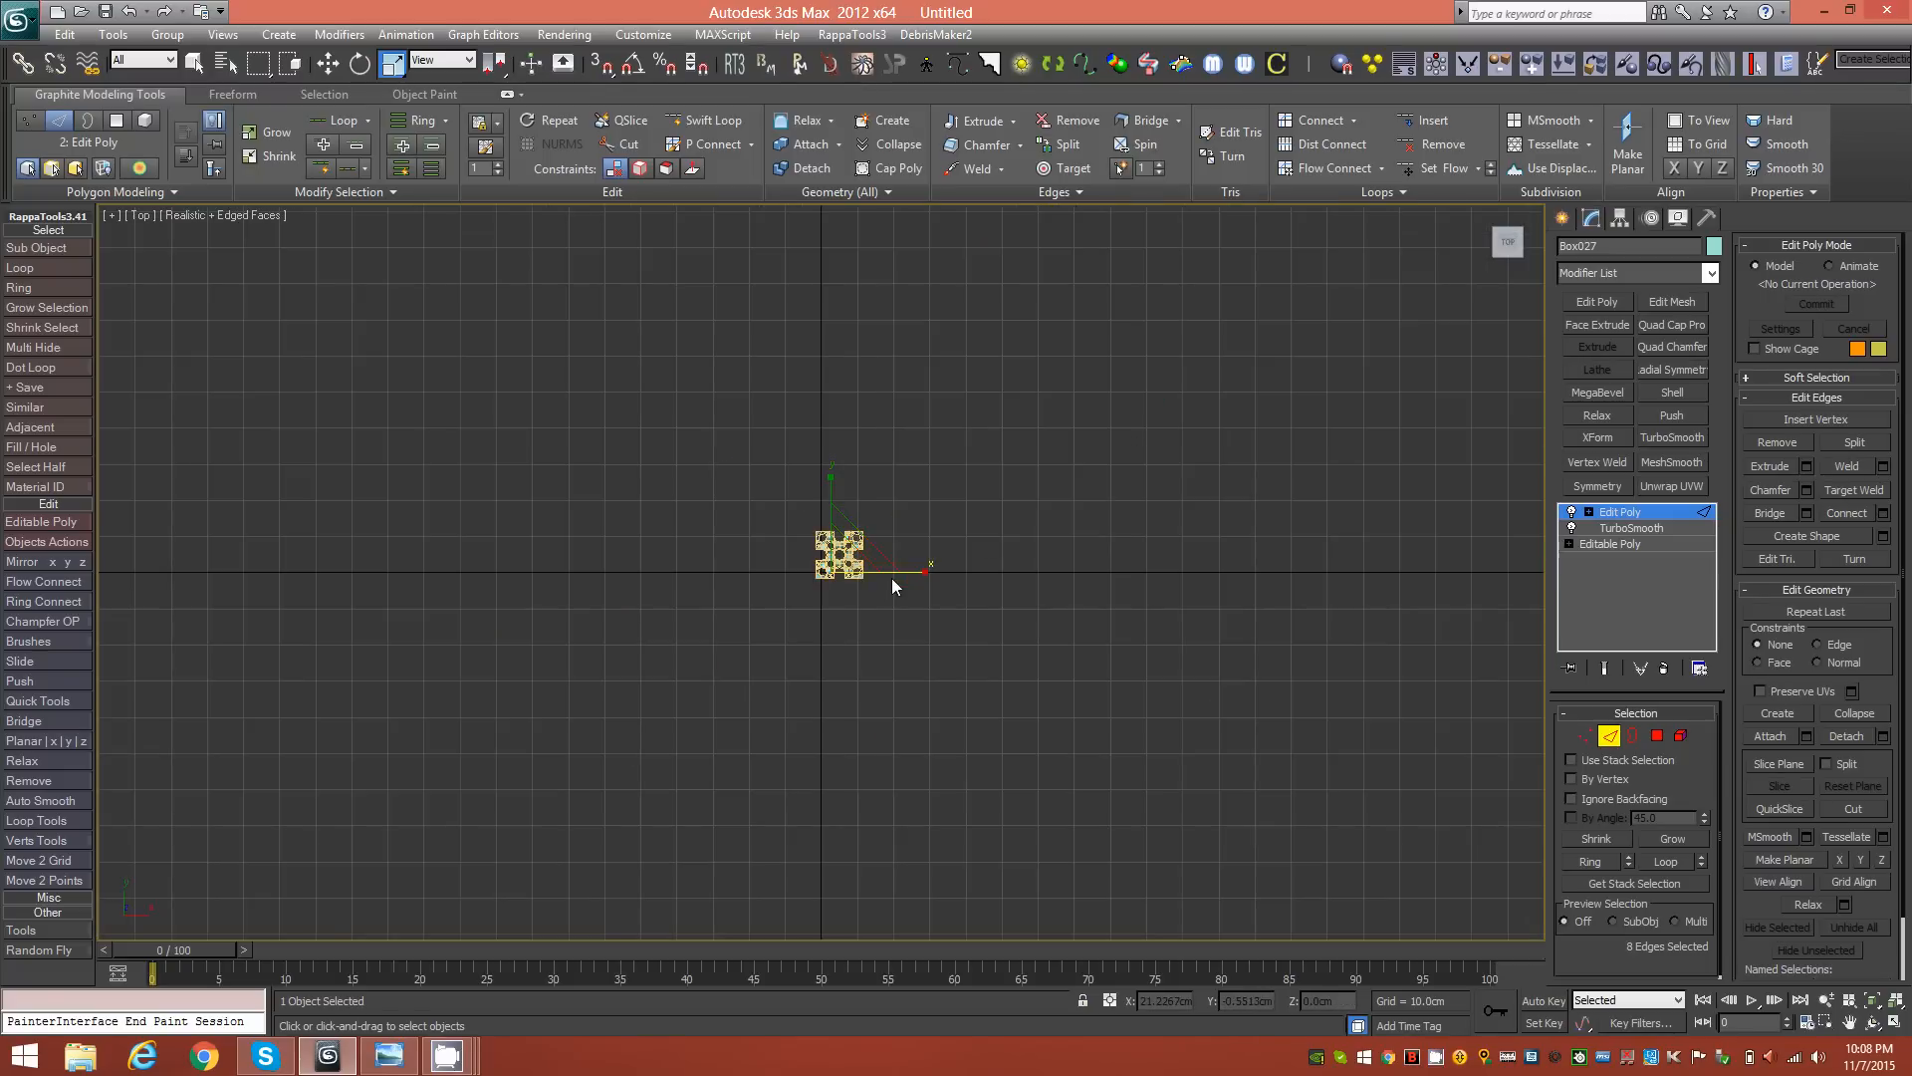
{"action": "scroll", "coordinate": [868, 554], "scroll_direction": "up", "scroll_amount": 10}
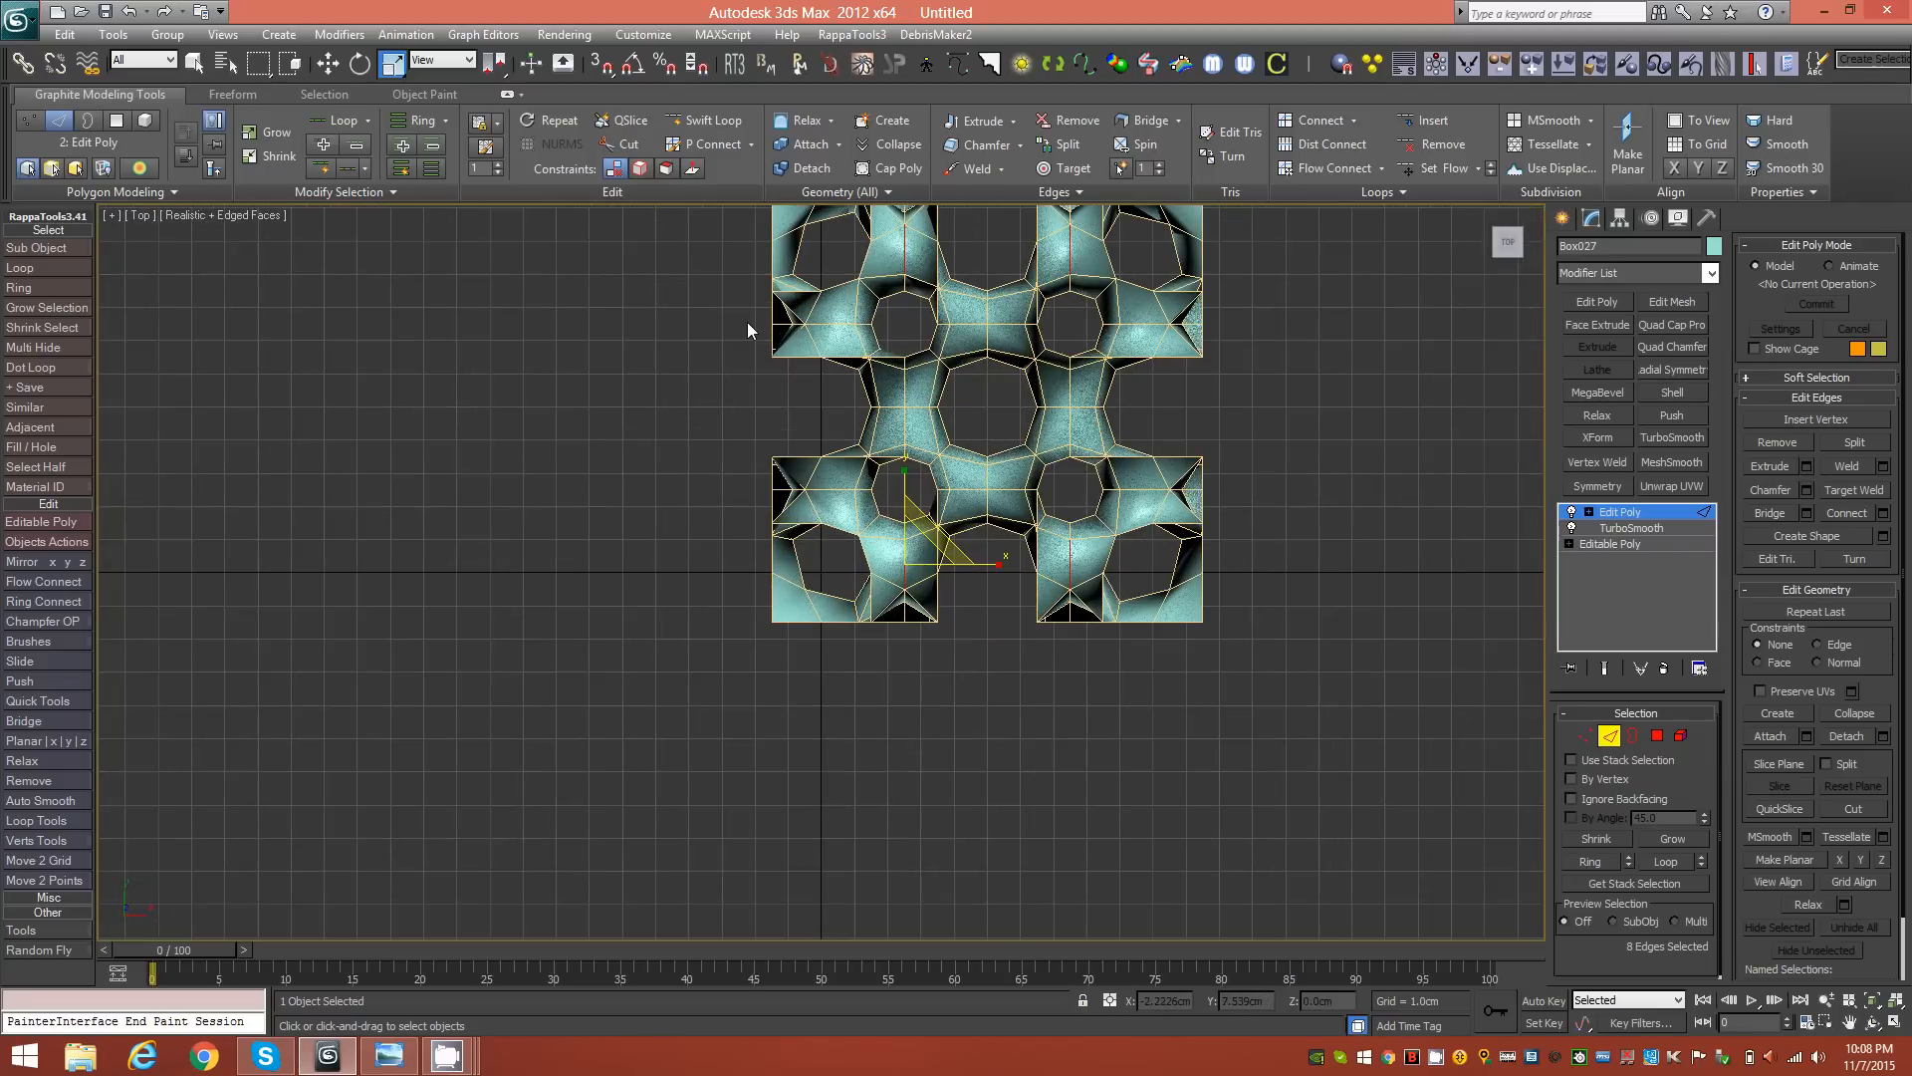
{"action": "left_click", "coordinate": [832, 598], "text": "ctrl"}
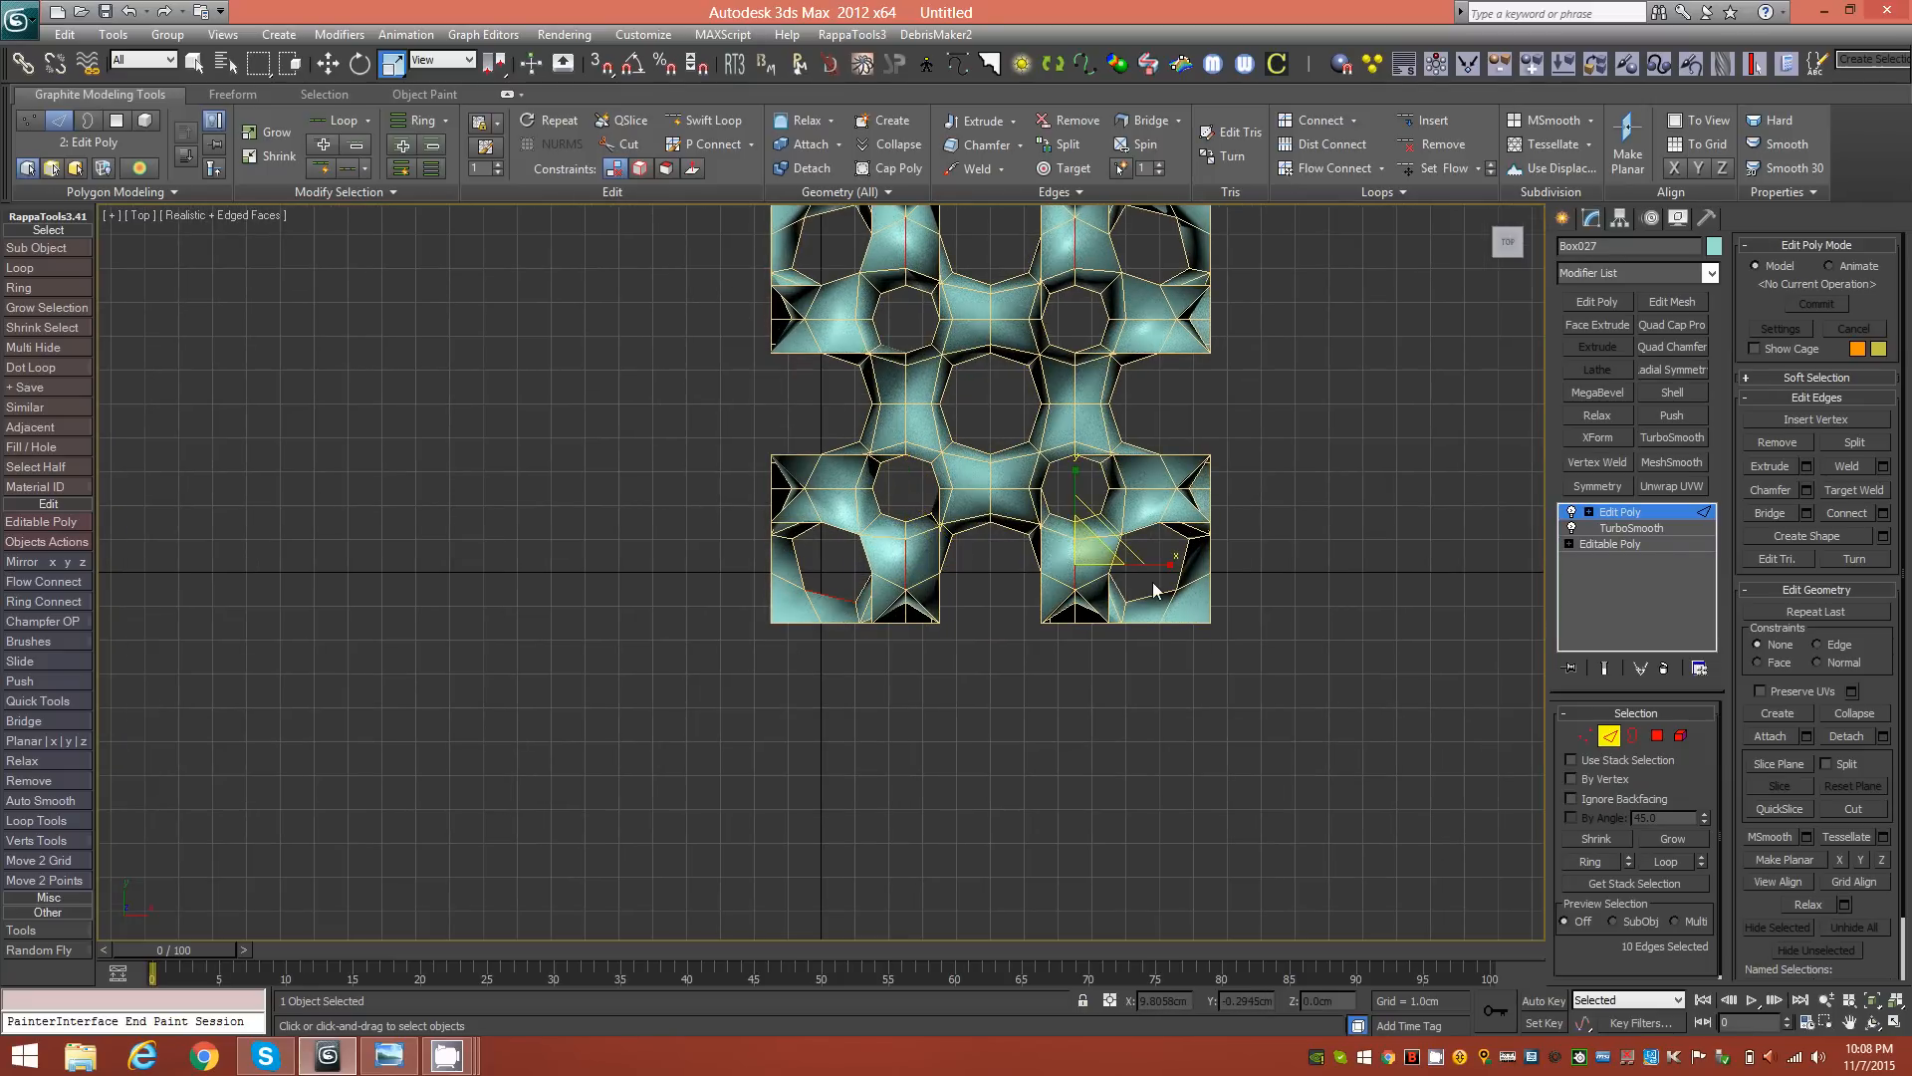
{"action": "left_click", "coordinate": [1161, 606], "text": "ctrl"}
{"action": "middle_click_drag", "start_coordinate": [986, 524], "coordinate": [927, 654]}
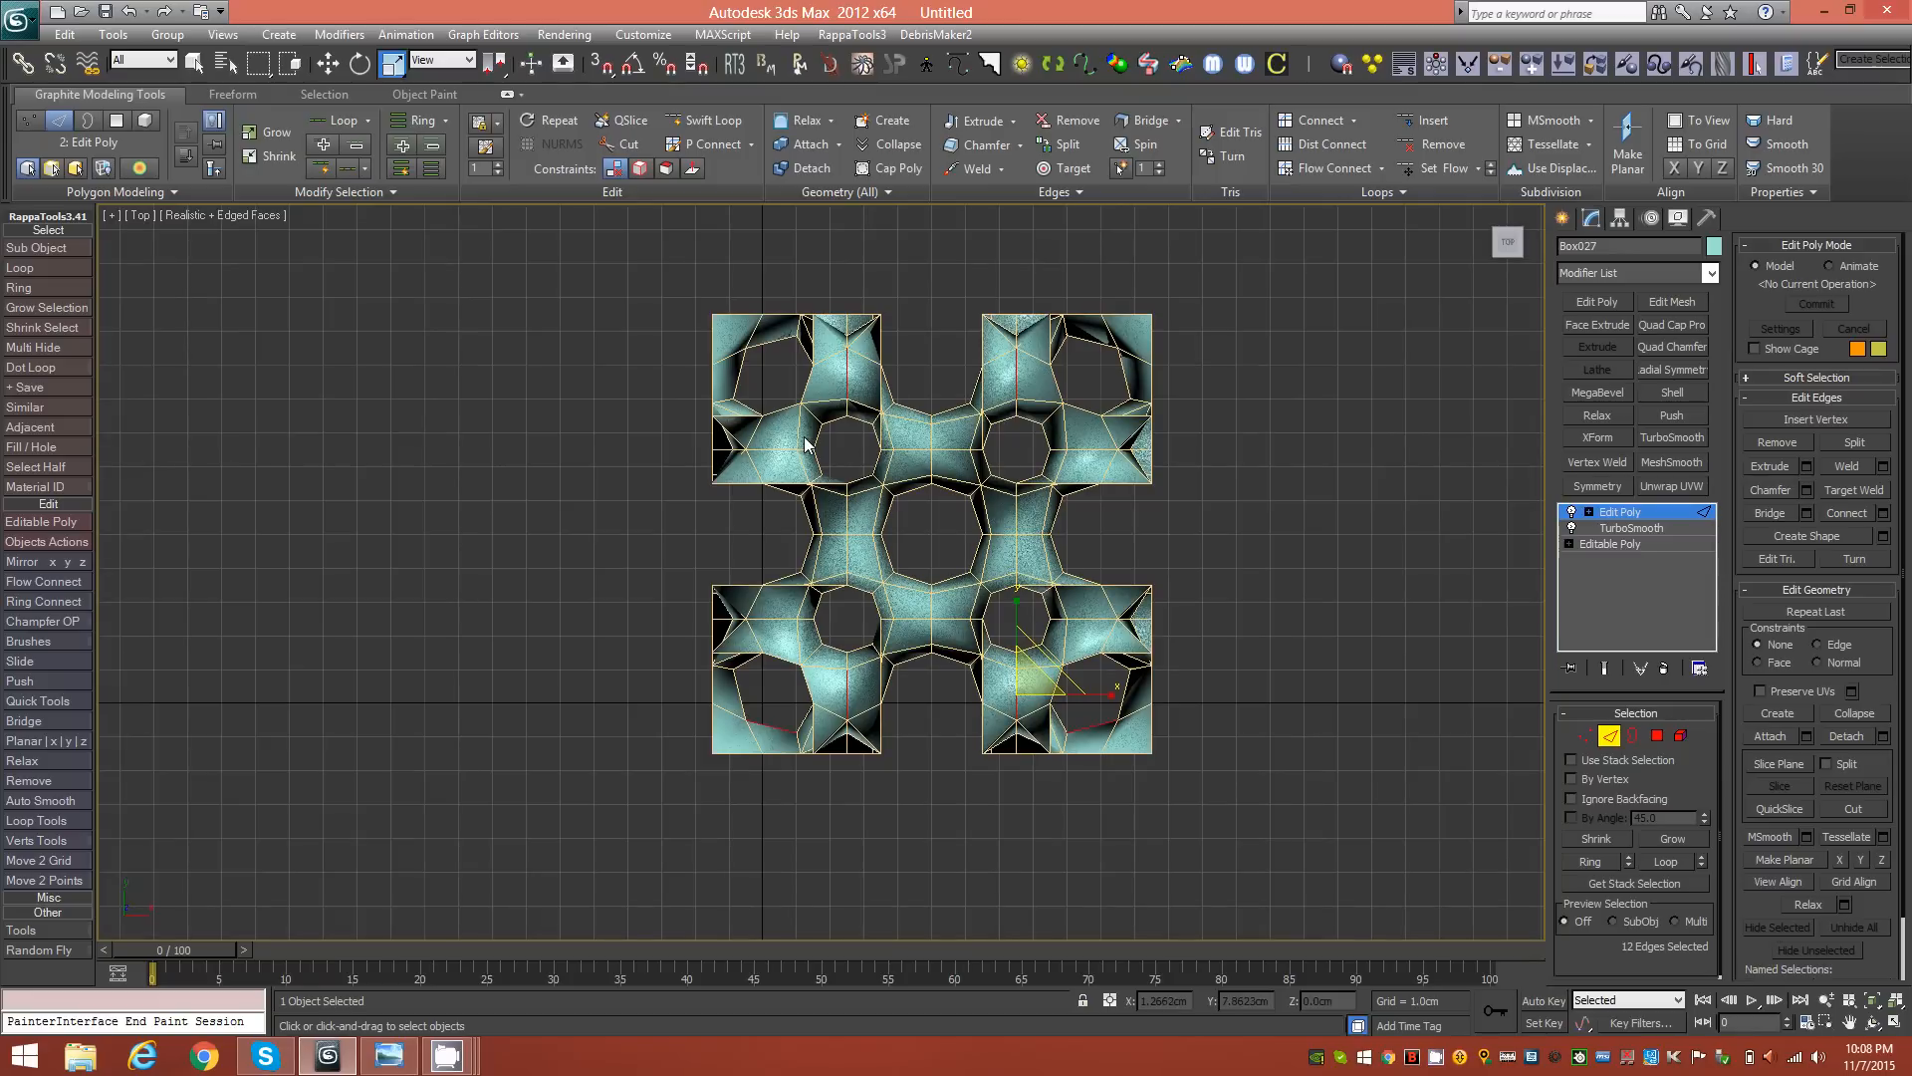
{"action": "left_click", "coordinate": [770, 335], "text": "ctrl"}
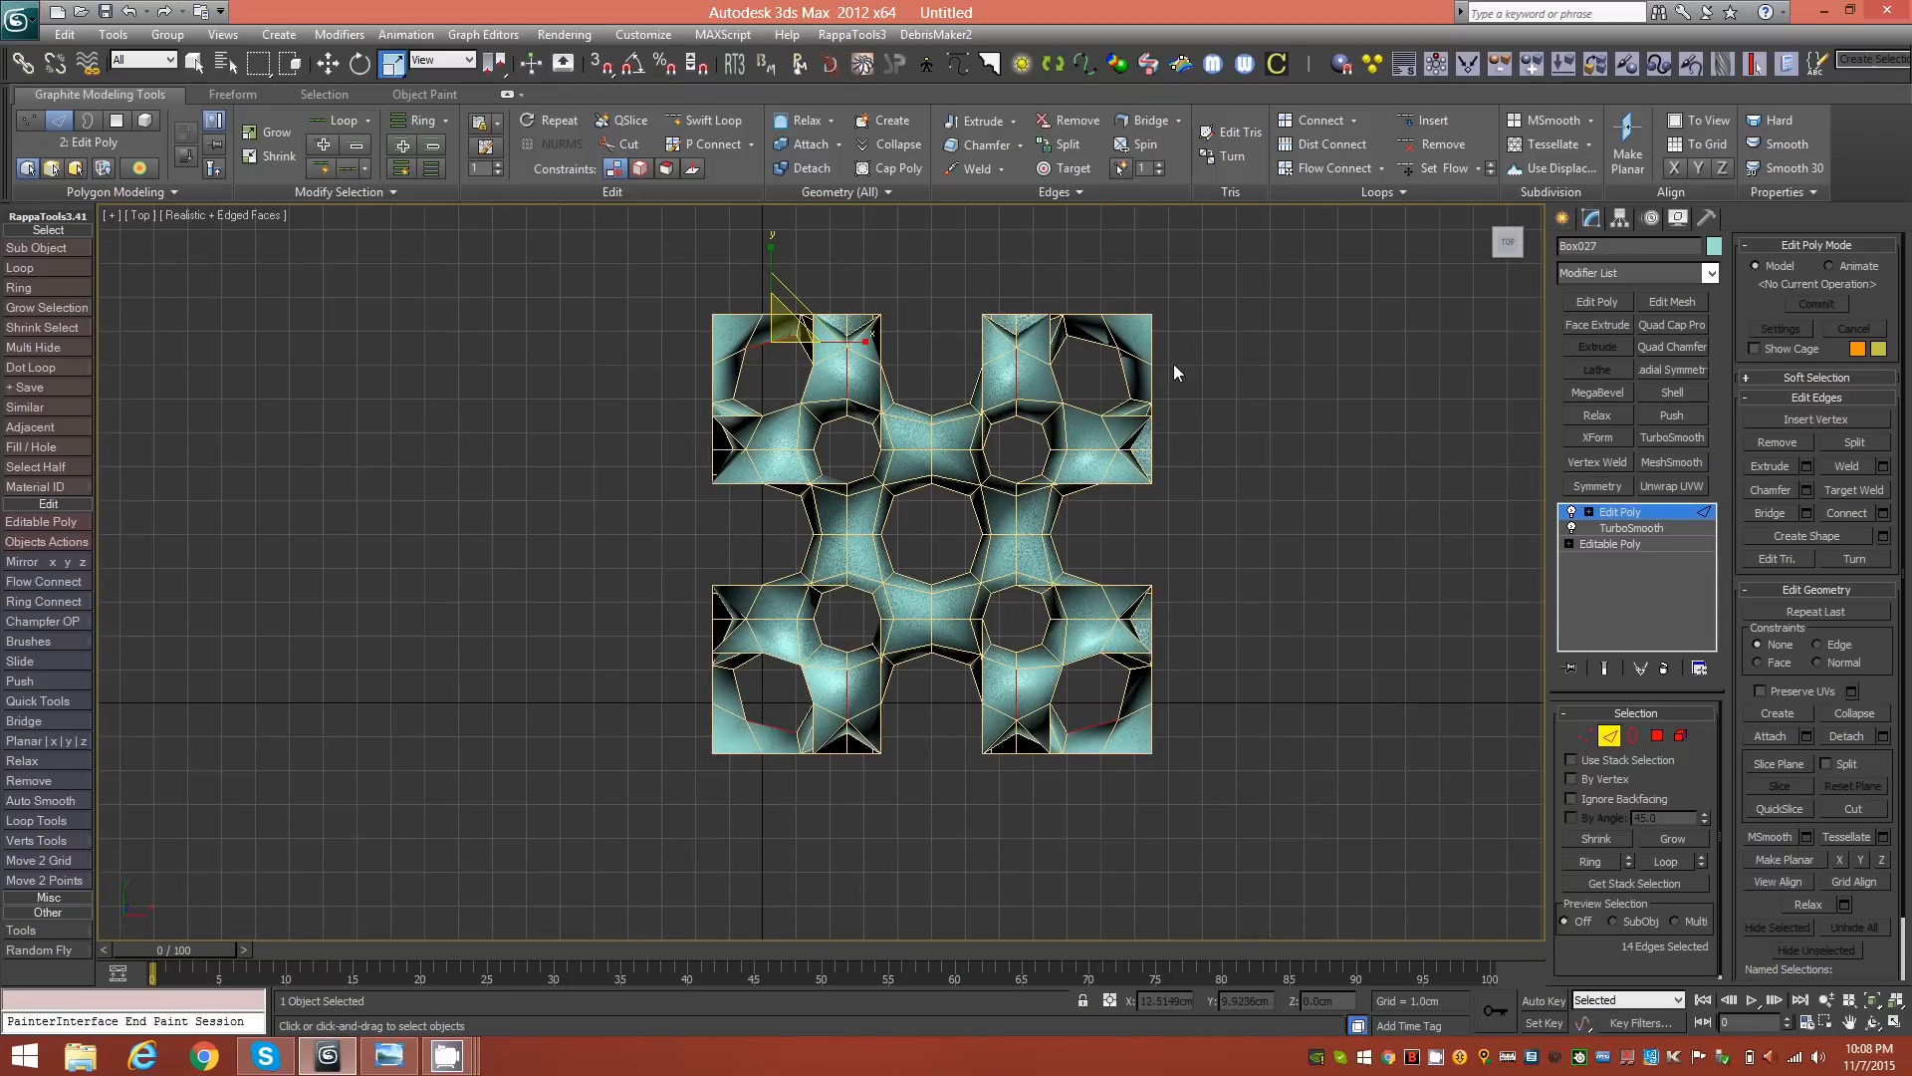
{"action": "left_click", "coordinate": [1082, 329], "text": "ctrl"}
{"action": "middle_click_drag", "start_coordinate": [926, 657], "coordinate": [851, 667]}
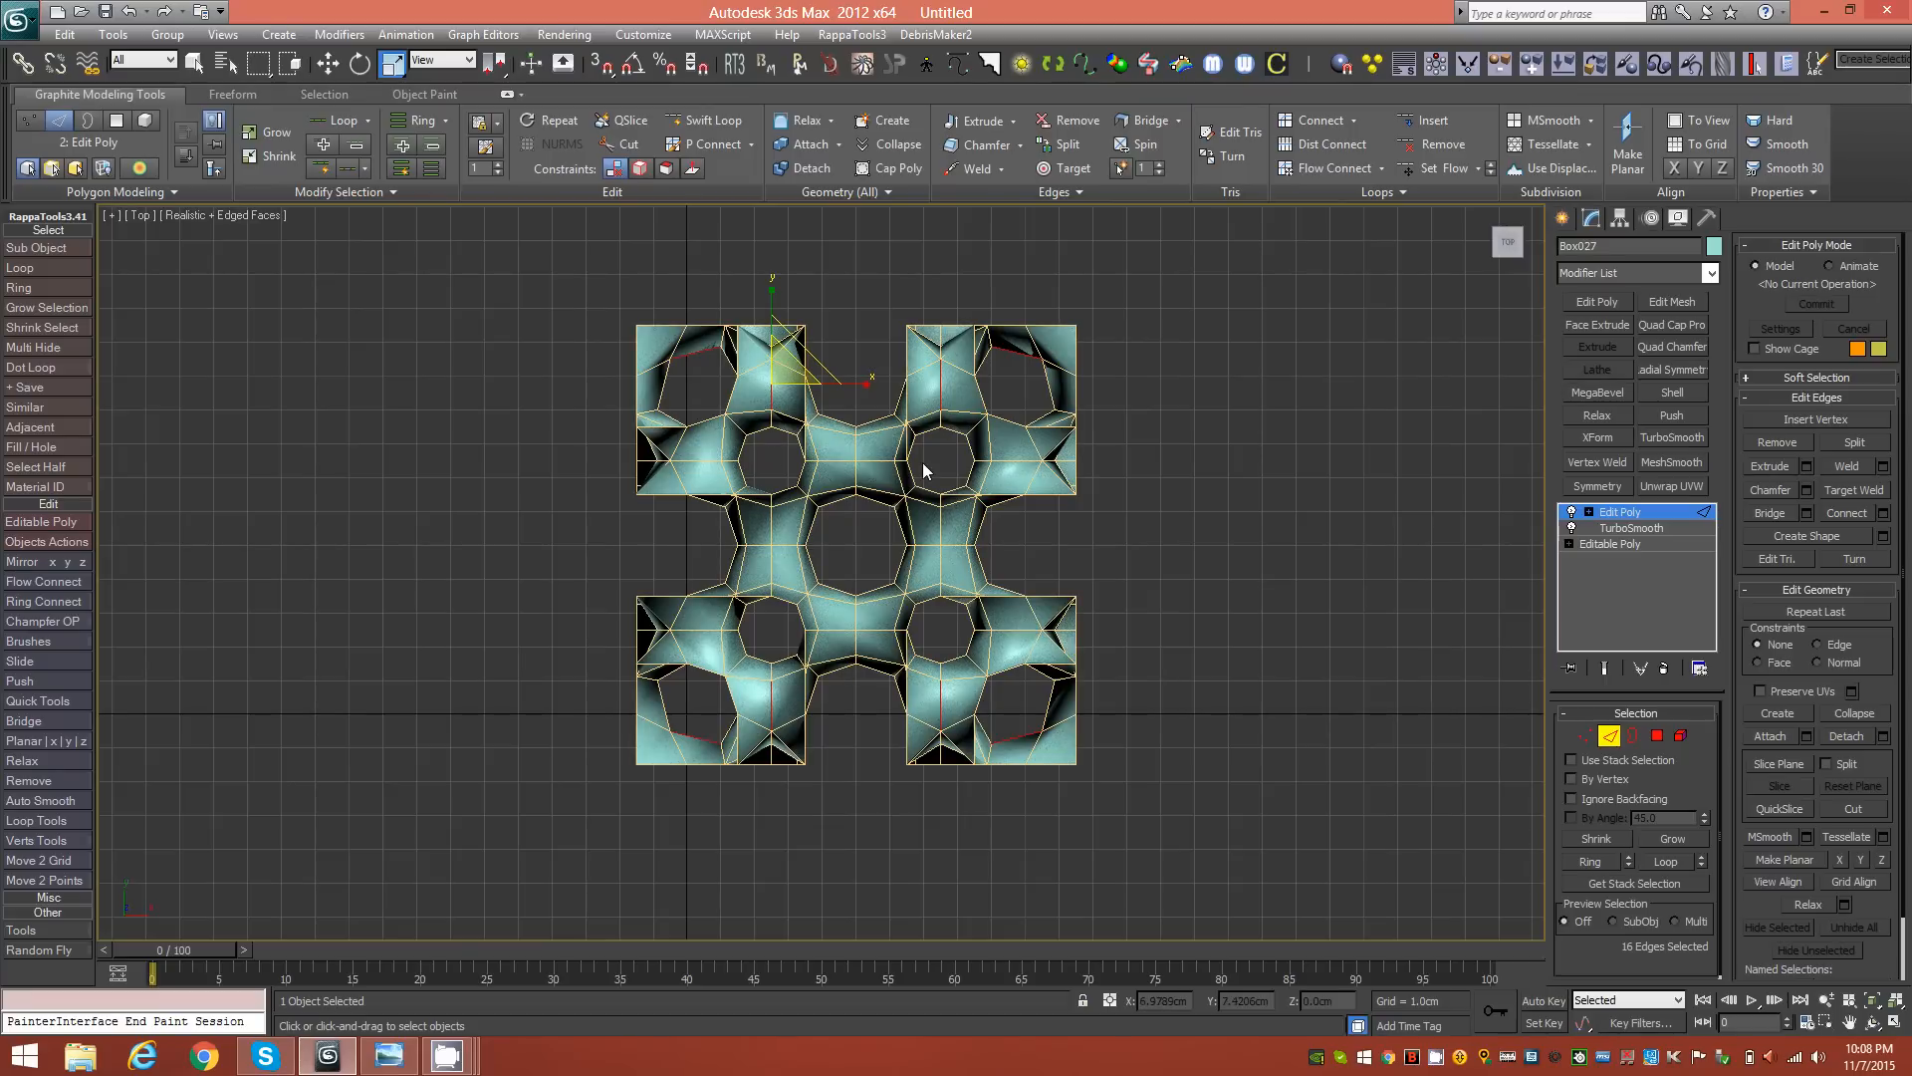
Step: Switch to the Front view and add the outer horizontal rim edges of its four corner openings to the selection
{"action": "key", "text": "f"}
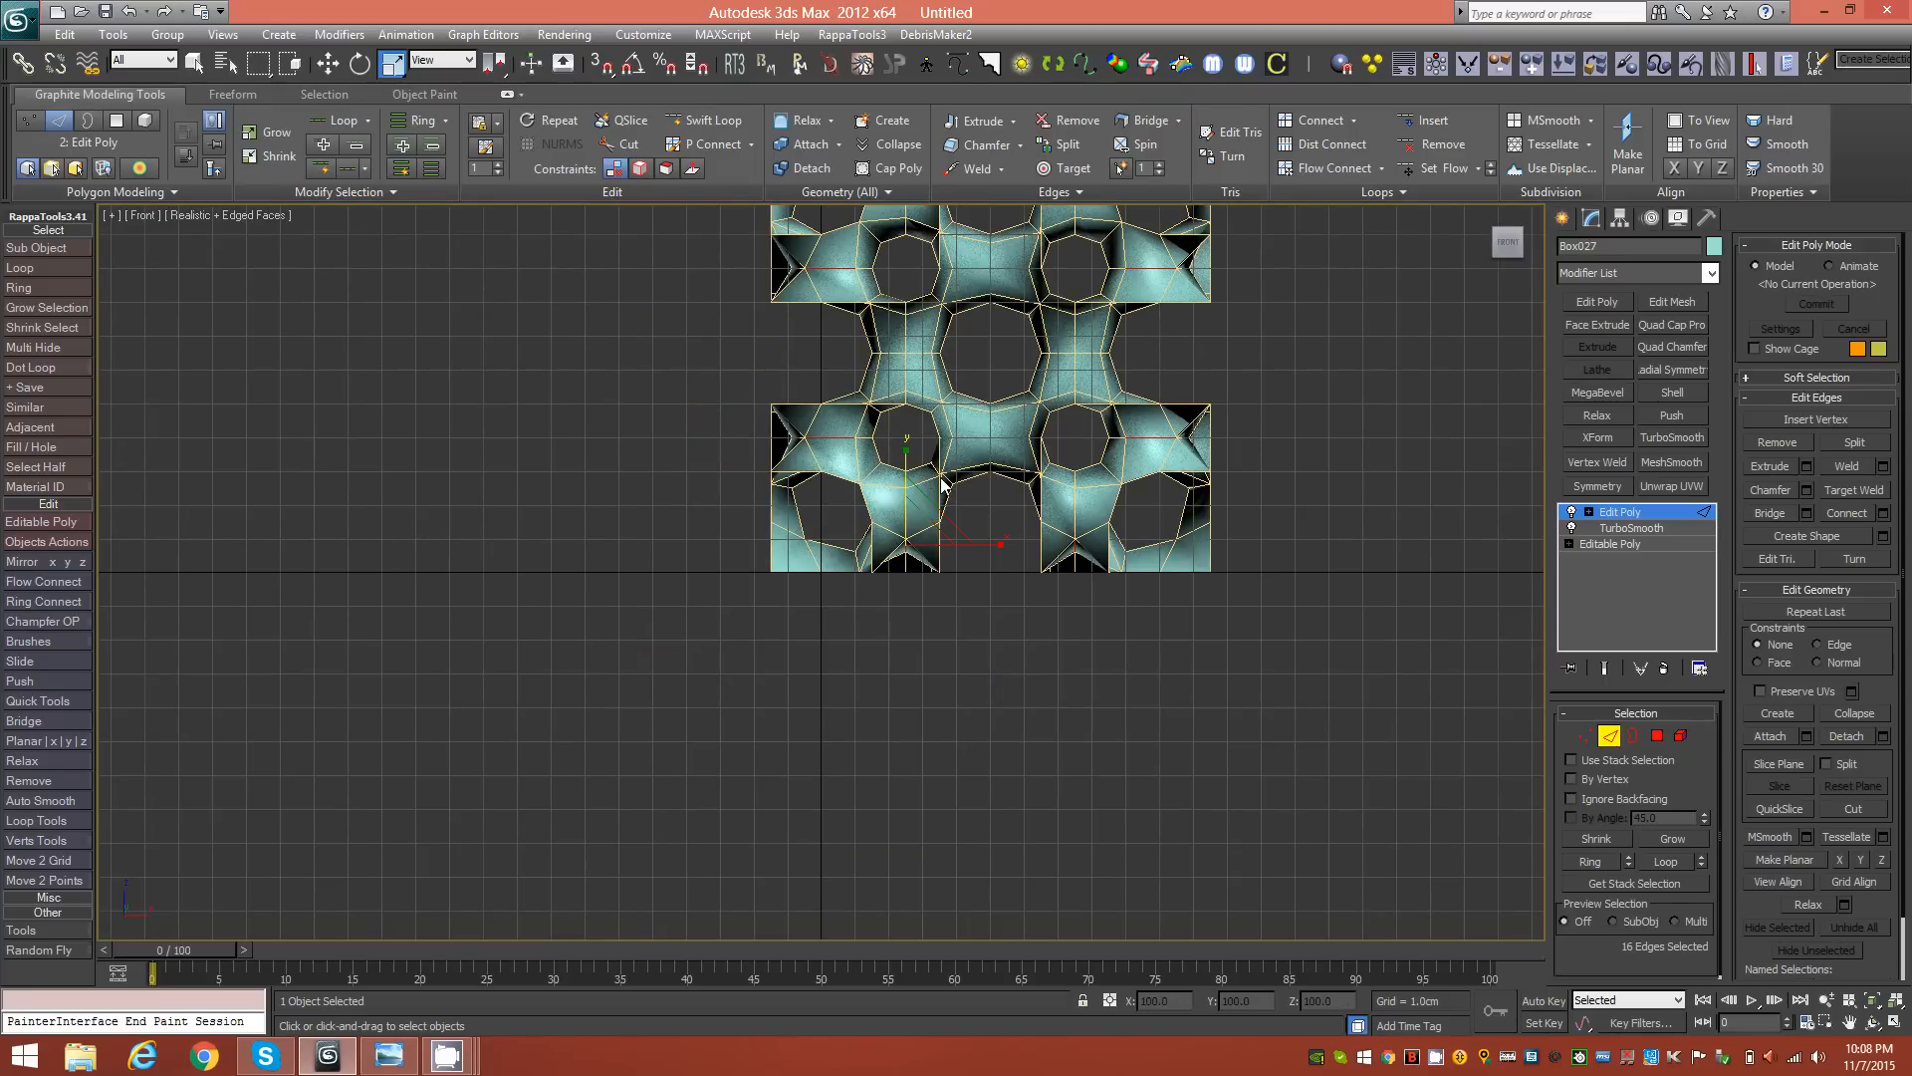
{"action": "middle_click_drag", "start_coordinate": [962, 422], "coordinate": [778, 627]}
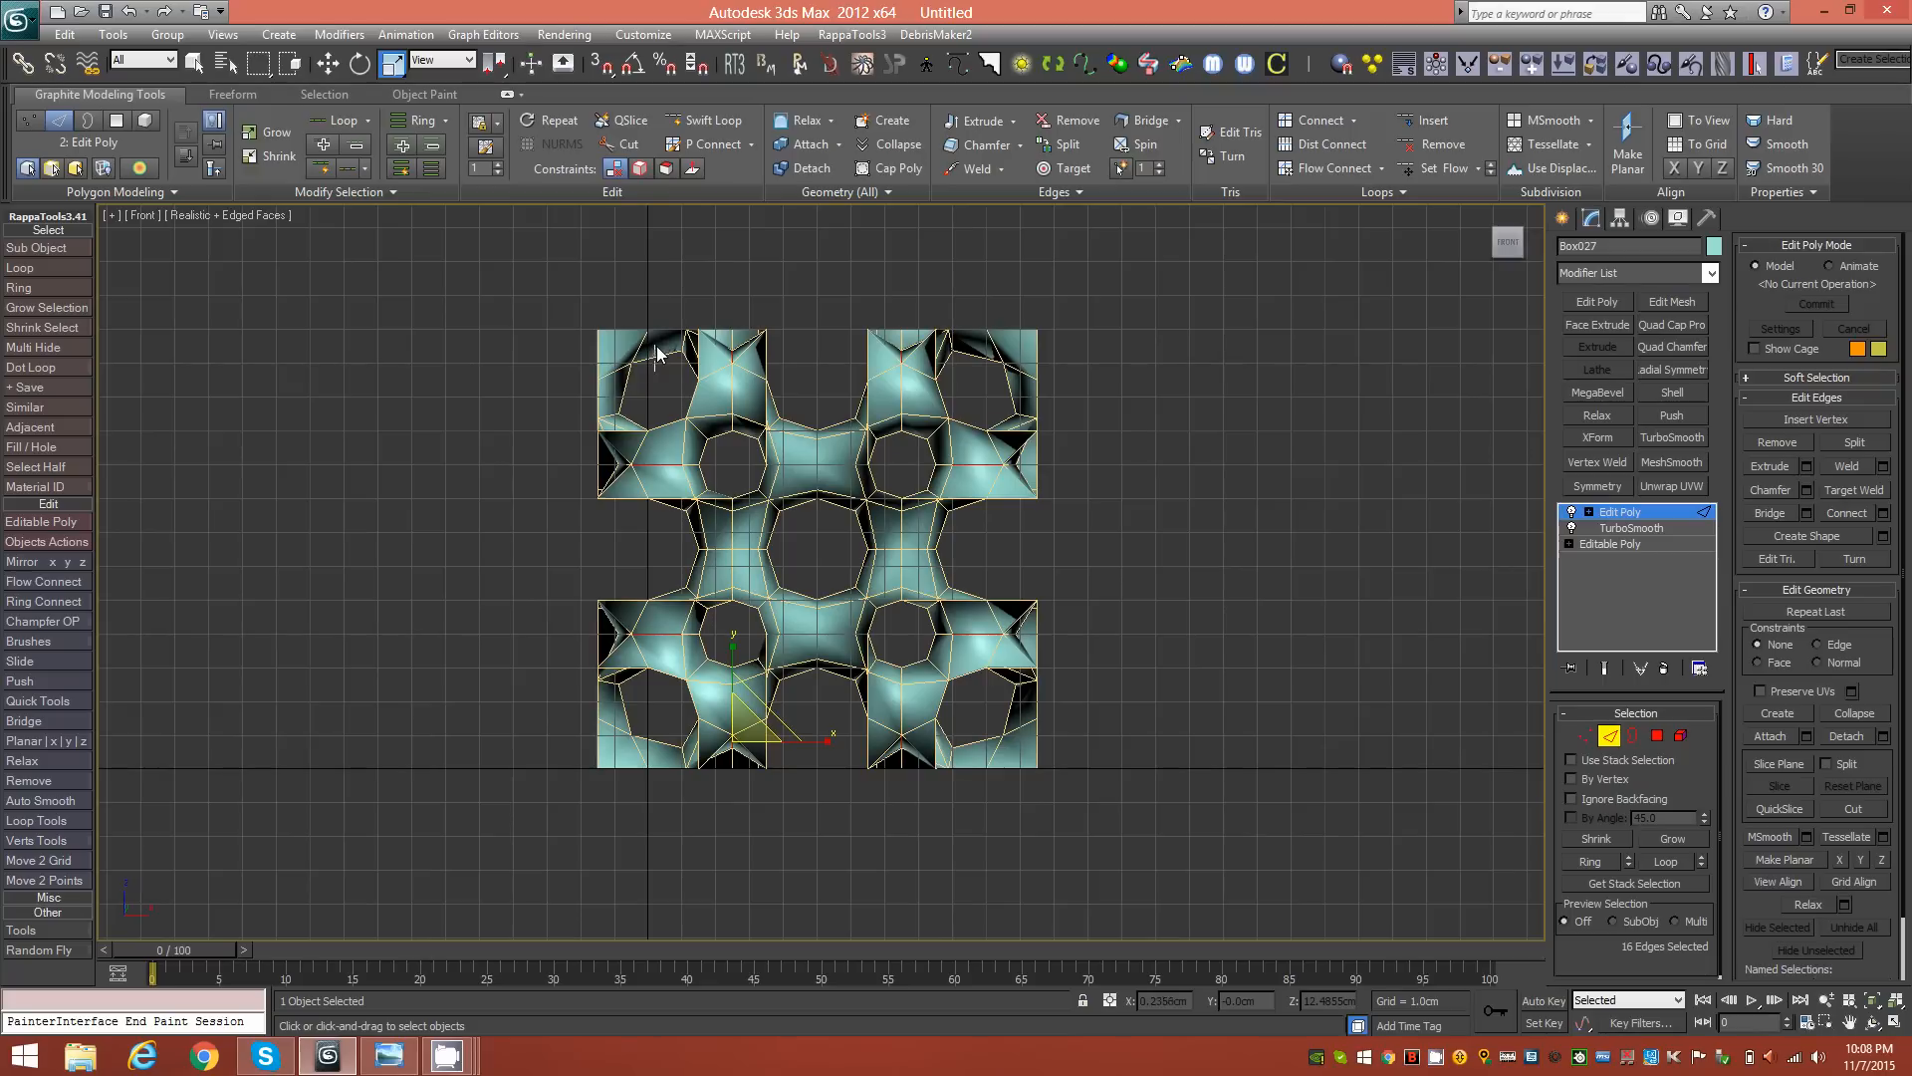
{"action": "left_click_drag", "start_coordinate": [649, 345], "coordinate": [651, 356], "text": "ctrl"}
{"action": "left_click_drag", "start_coordinate": [967, 359], "coordinate": [963, 353], "text": "ctrl"}
{"action": "key", "text": "ctrl+z"}
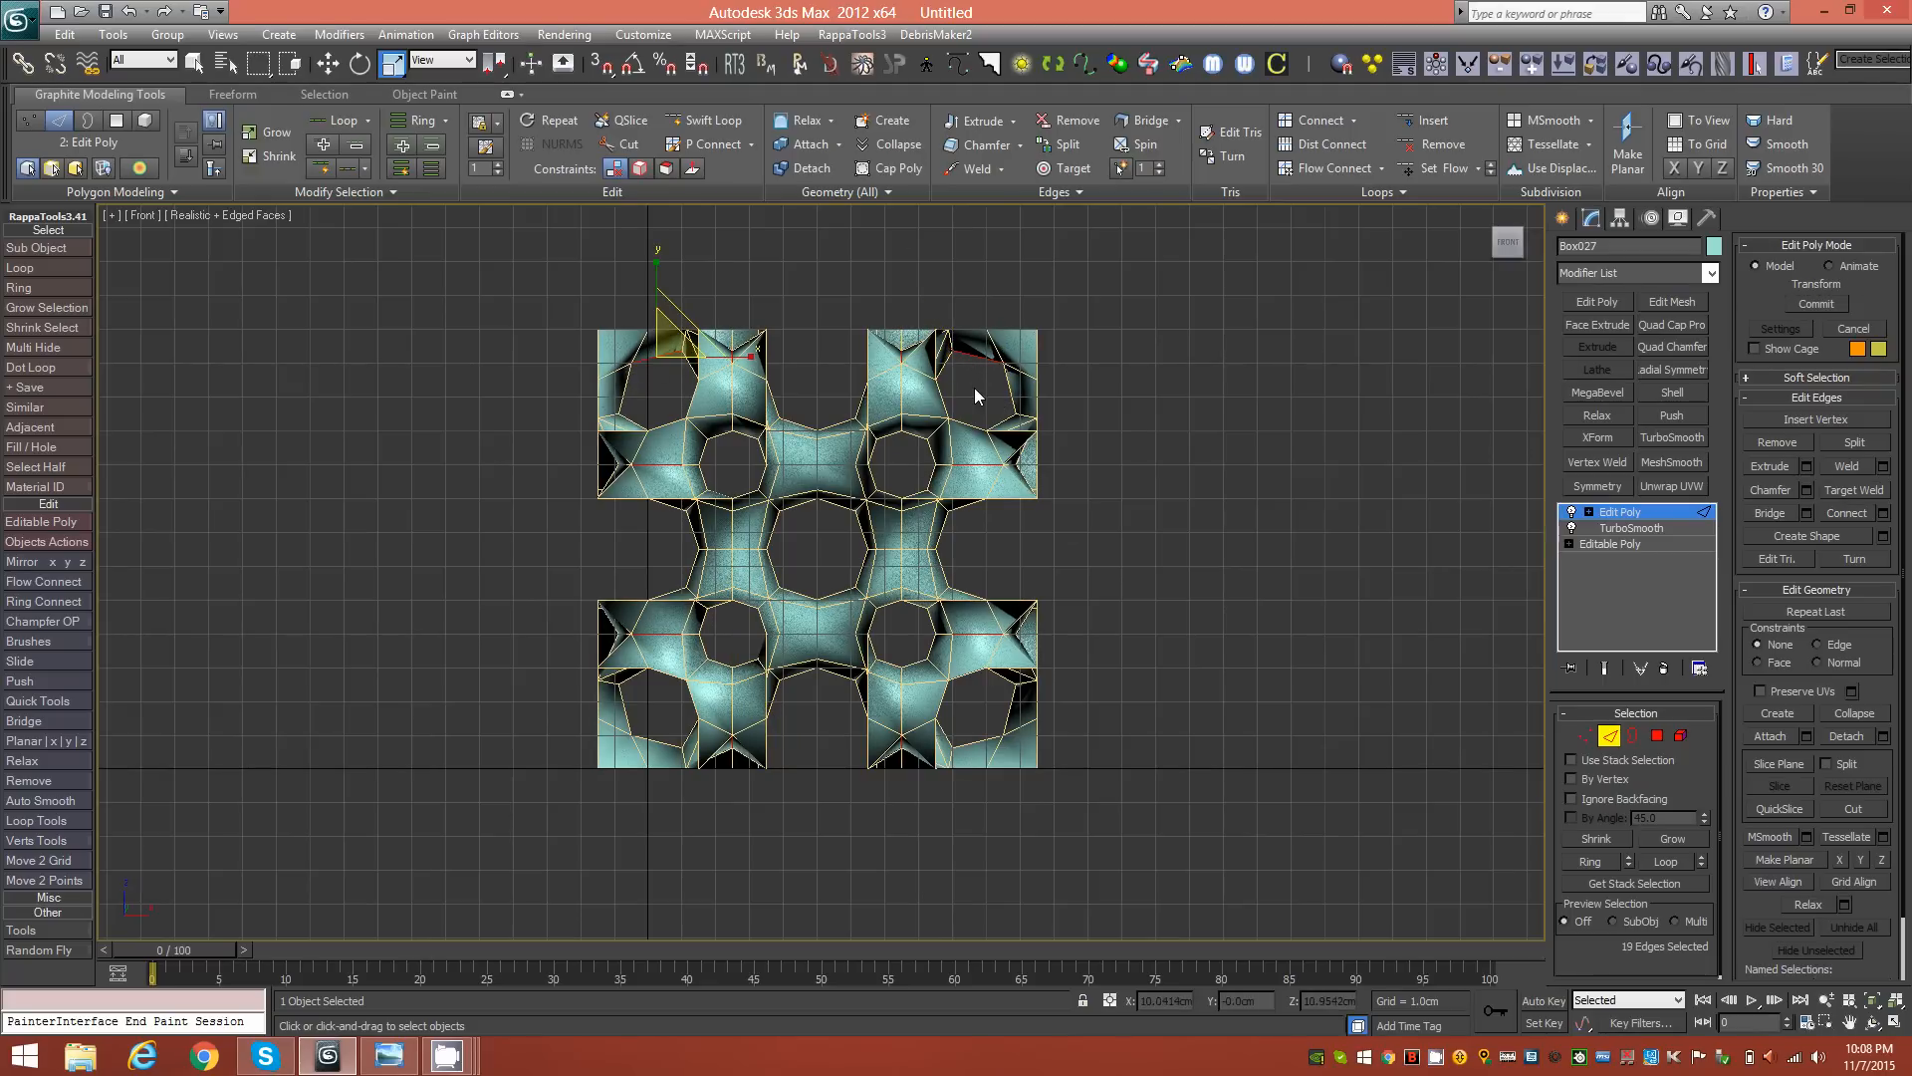
{"action": "key", "text": "ctrl+z"}
{"action": "left_click", "coordinate": [972, 361], "text": "ctrl"}
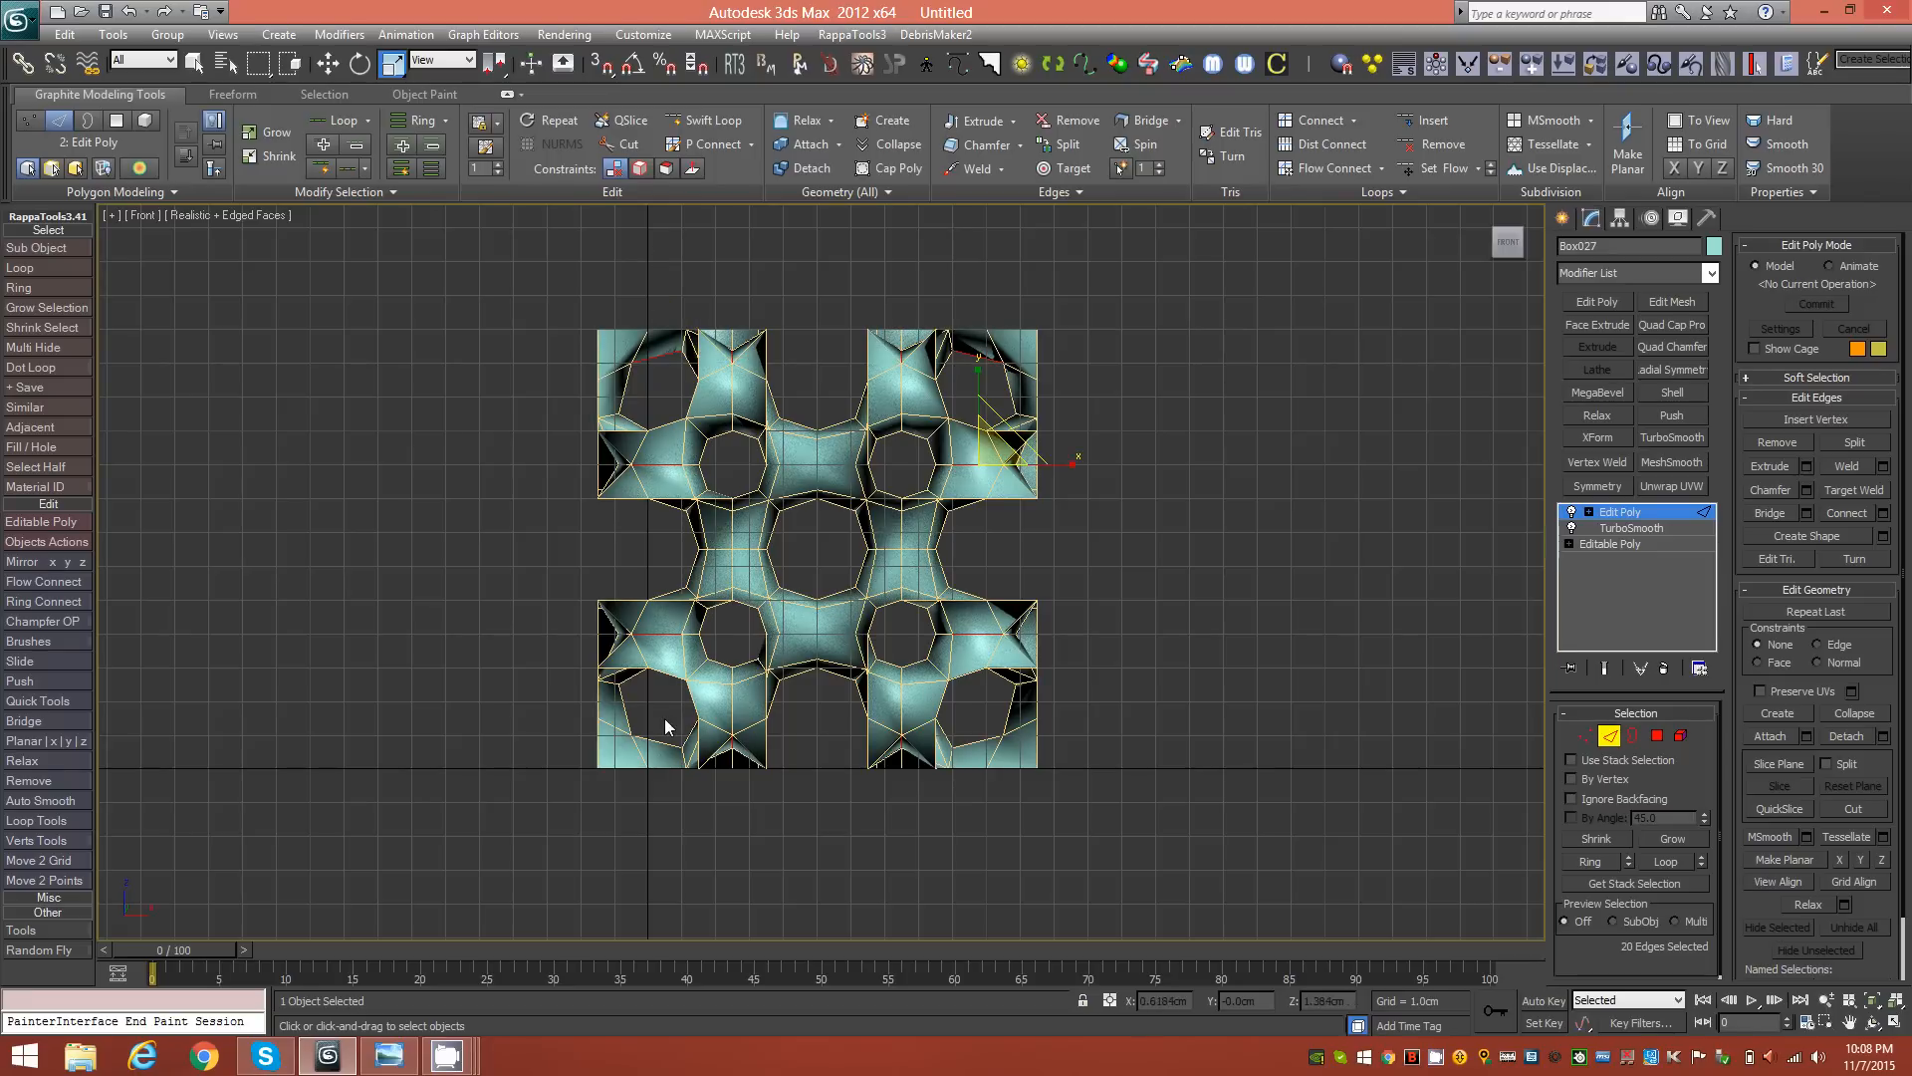
{"action": "left_click", "coordinate": [662, 744], "text": "ctrl"}
{"action": "left_click", "coordinate": [978, 740], "text": "ctrl"}
Step: Check the Bottom view, expand the selected rim edges to full edge loops, and return to the Perspective view
{"action": "key", "text": "b"}
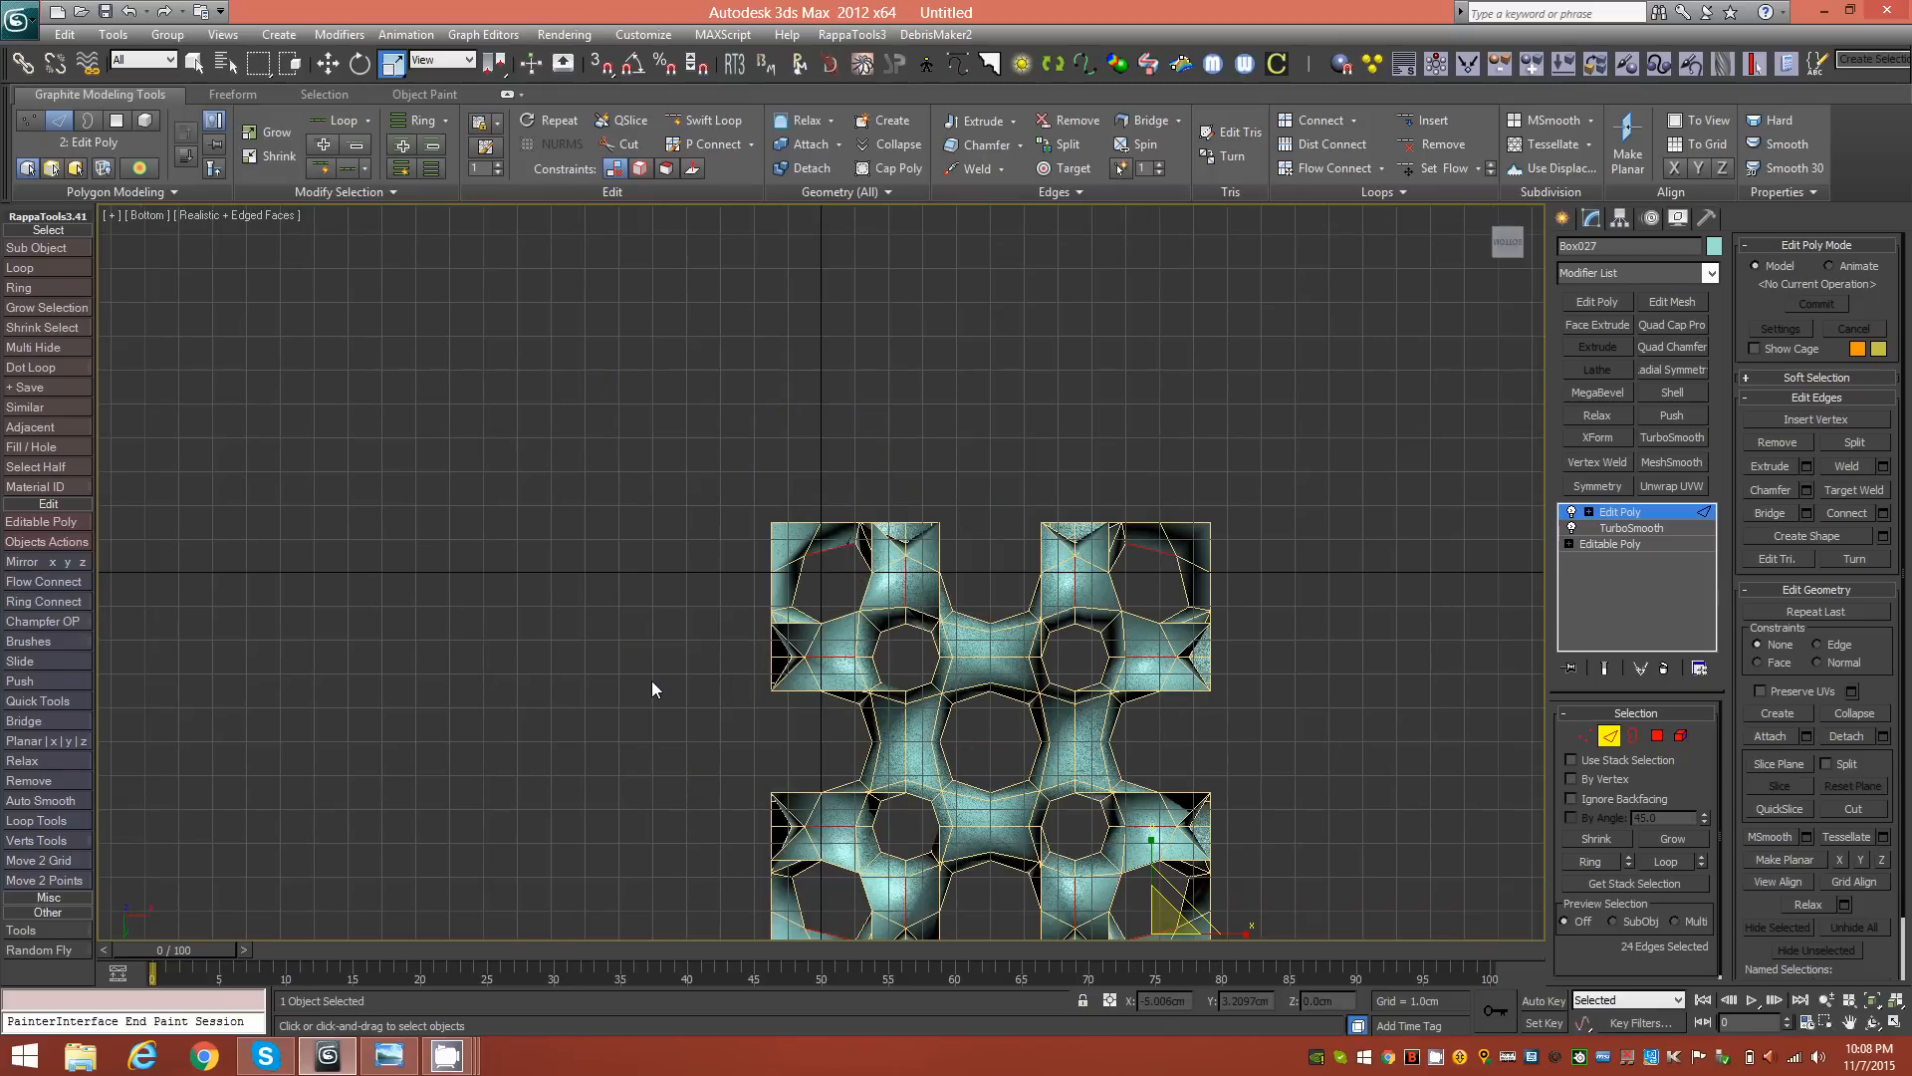
{"action": "middle_click_drag", "start_coordinate": [990, 635], "coordinate": [884, 546]}
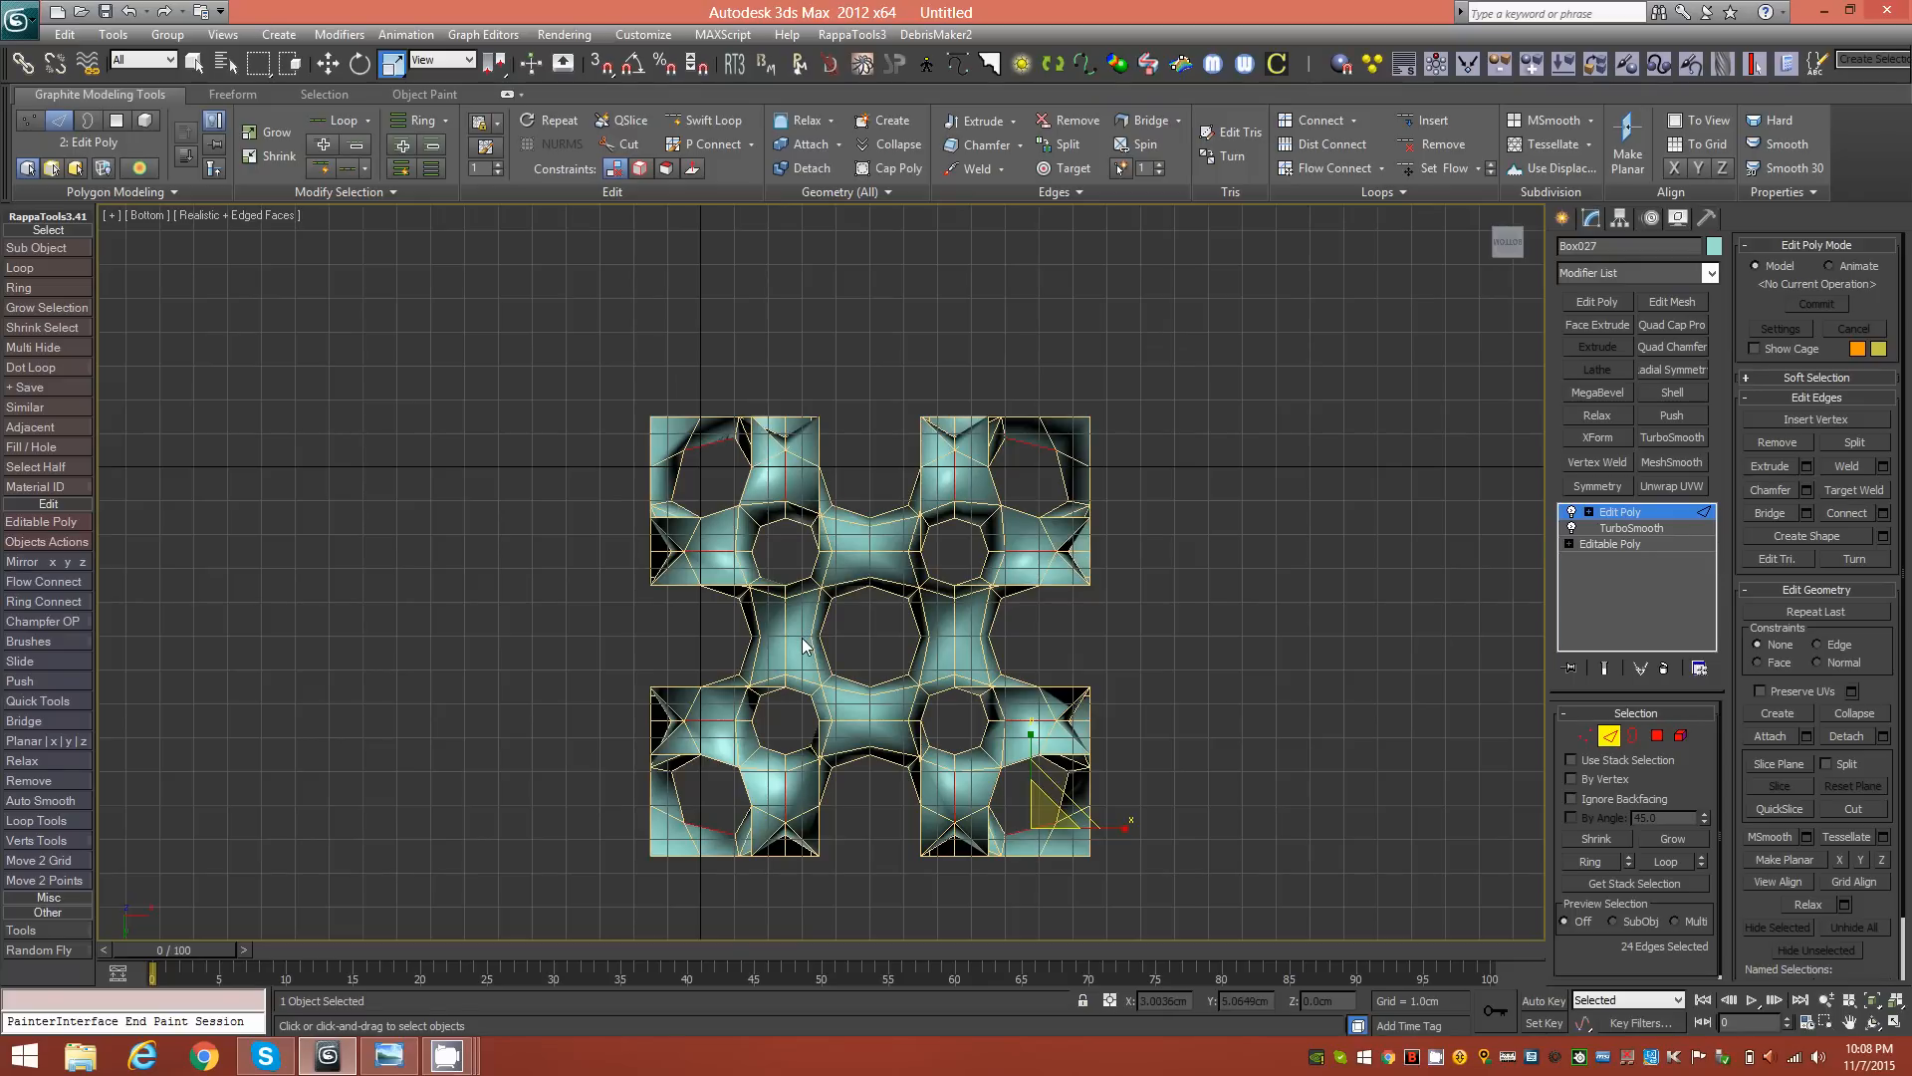
{"action": "key", "text": "alt+l"}
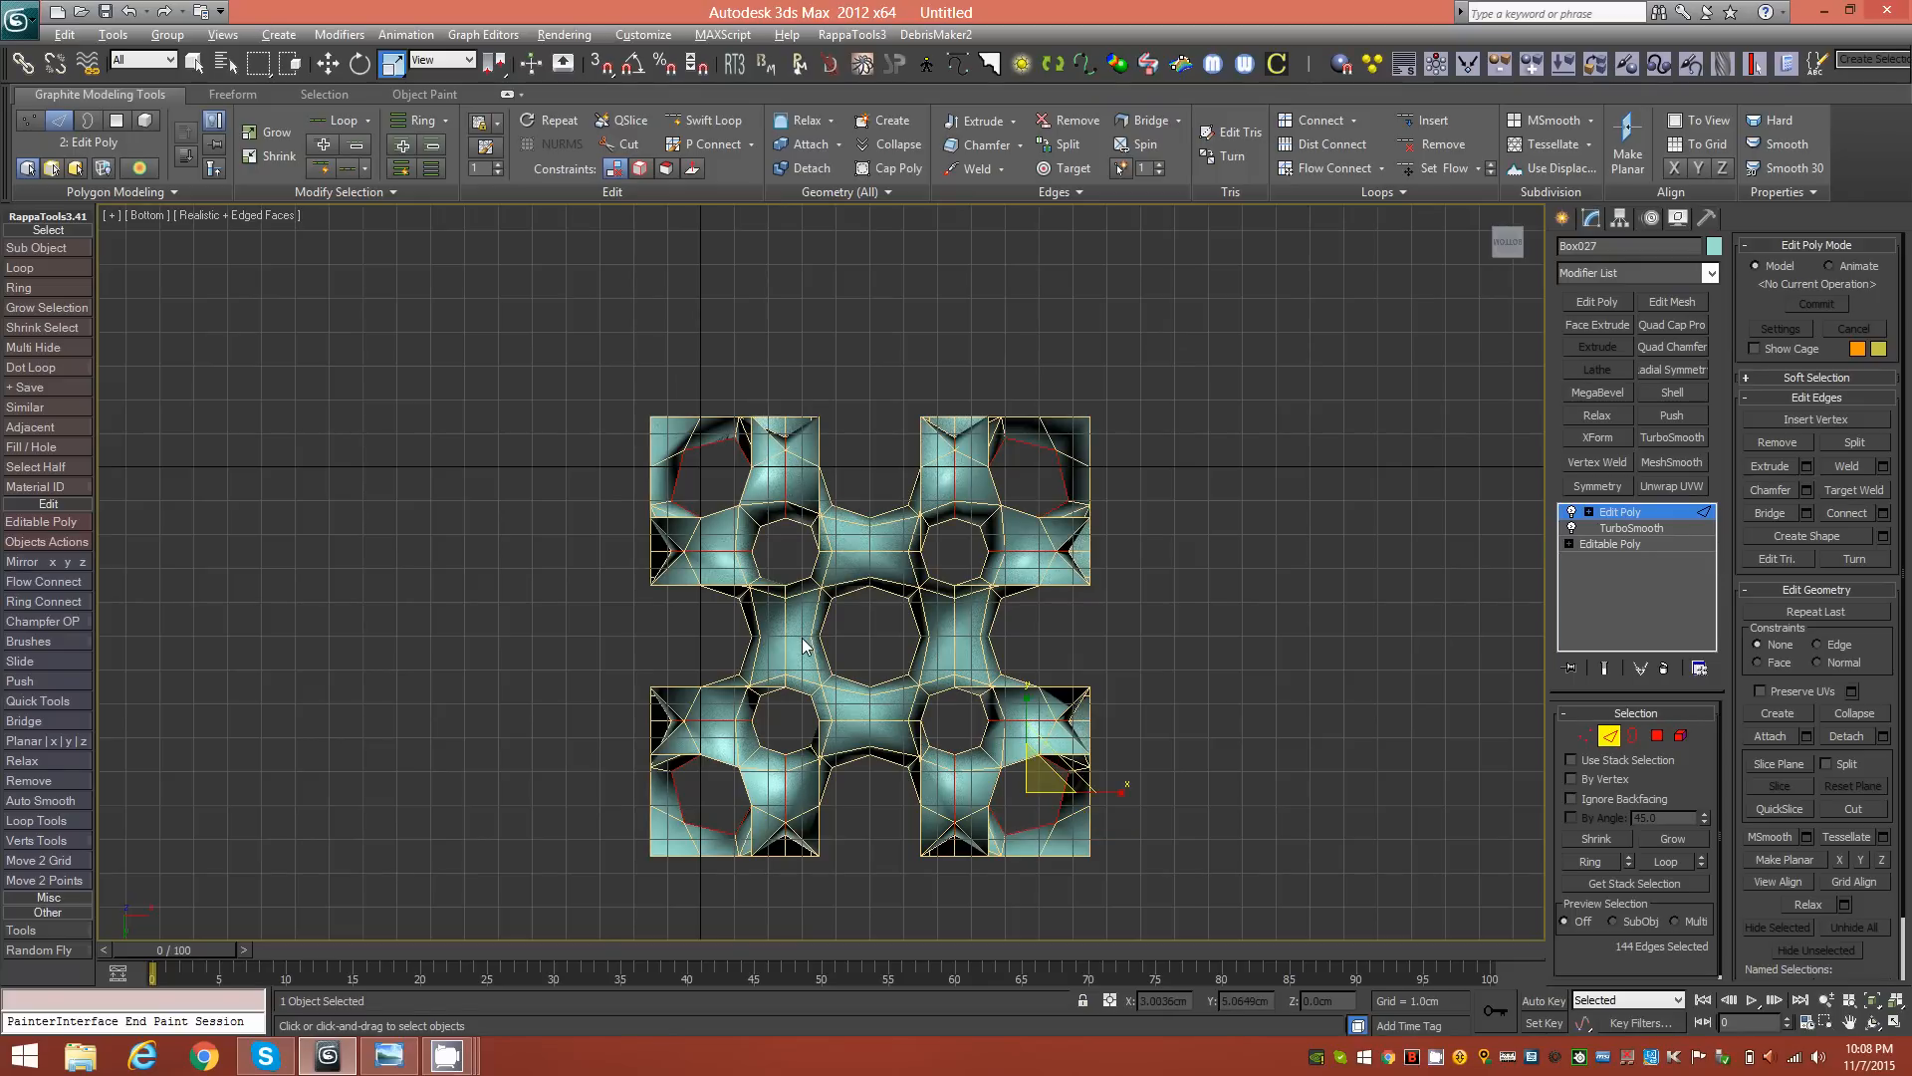
{"action": "key", "text": "p"}
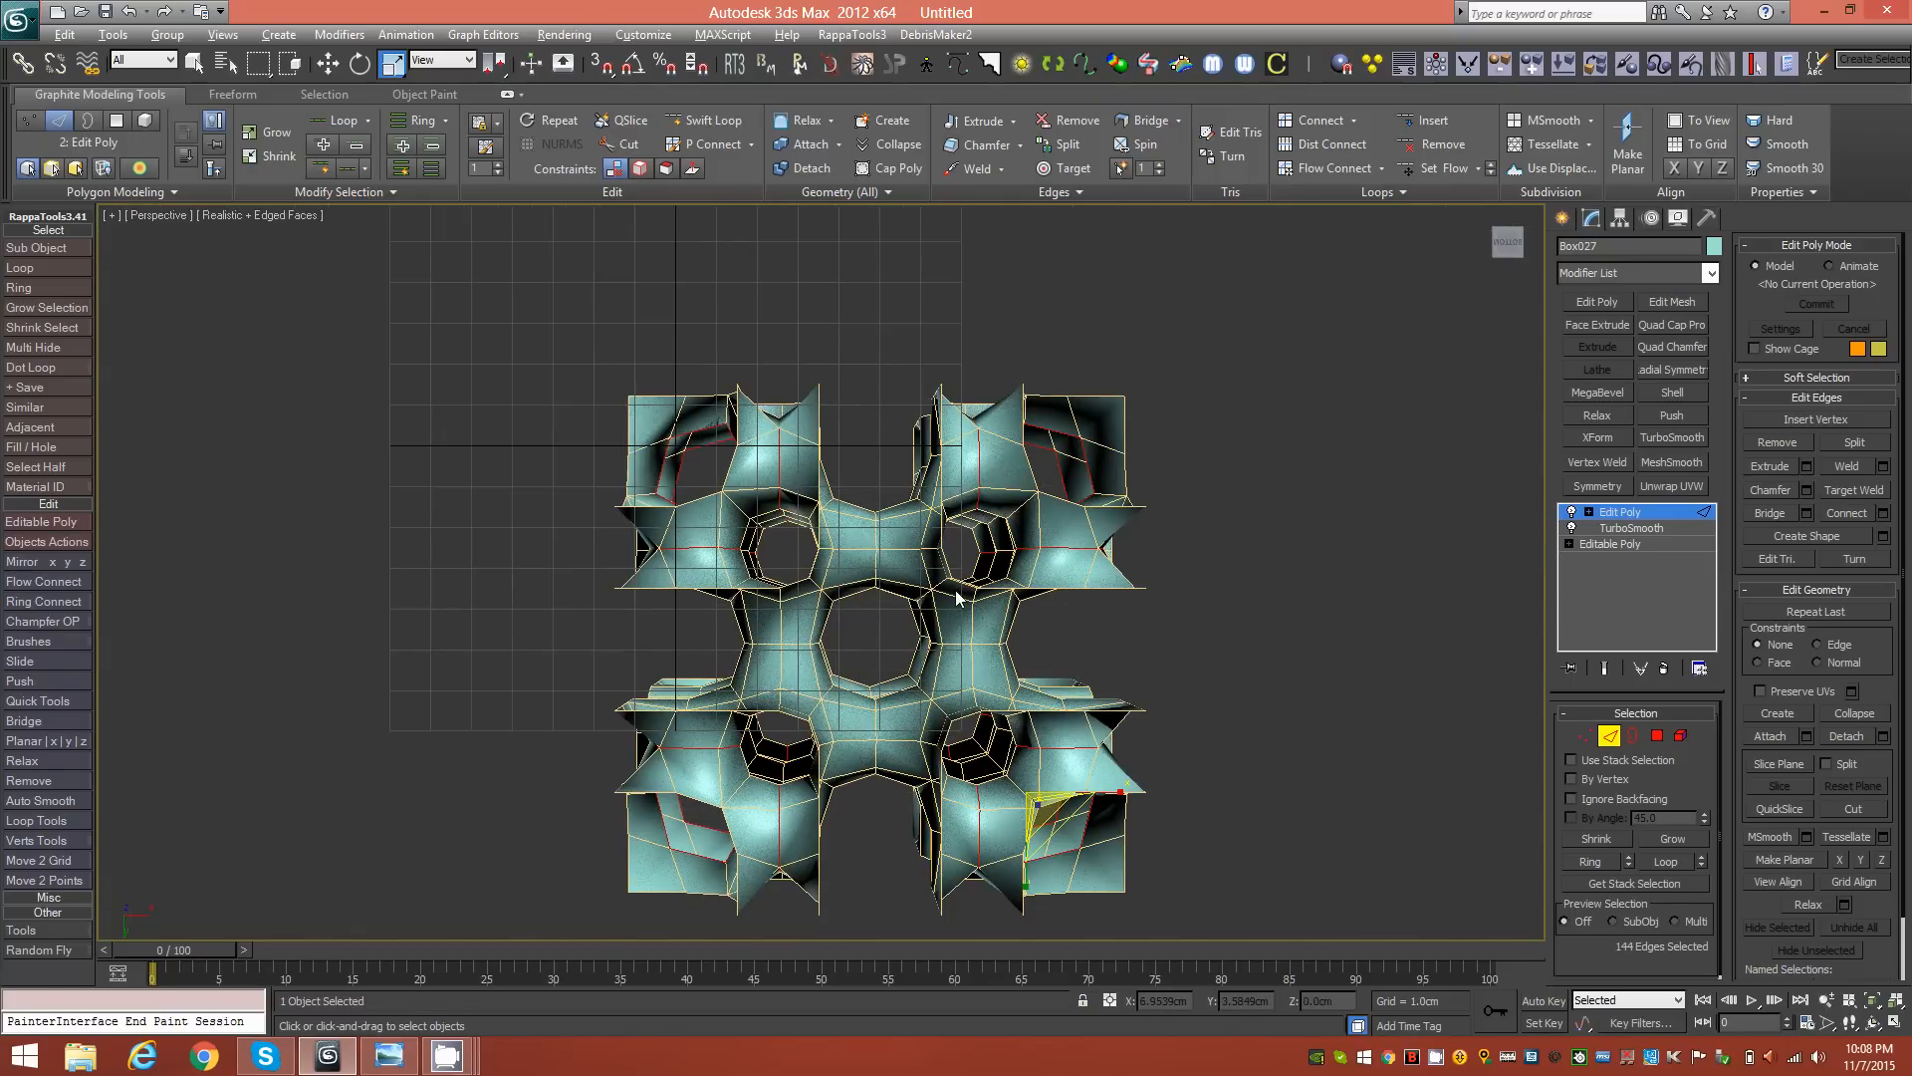
{"action": "middle_click_drag", "start_coordinate": [963, 590], "coordinate": [1036, 677], "text": "alt"}
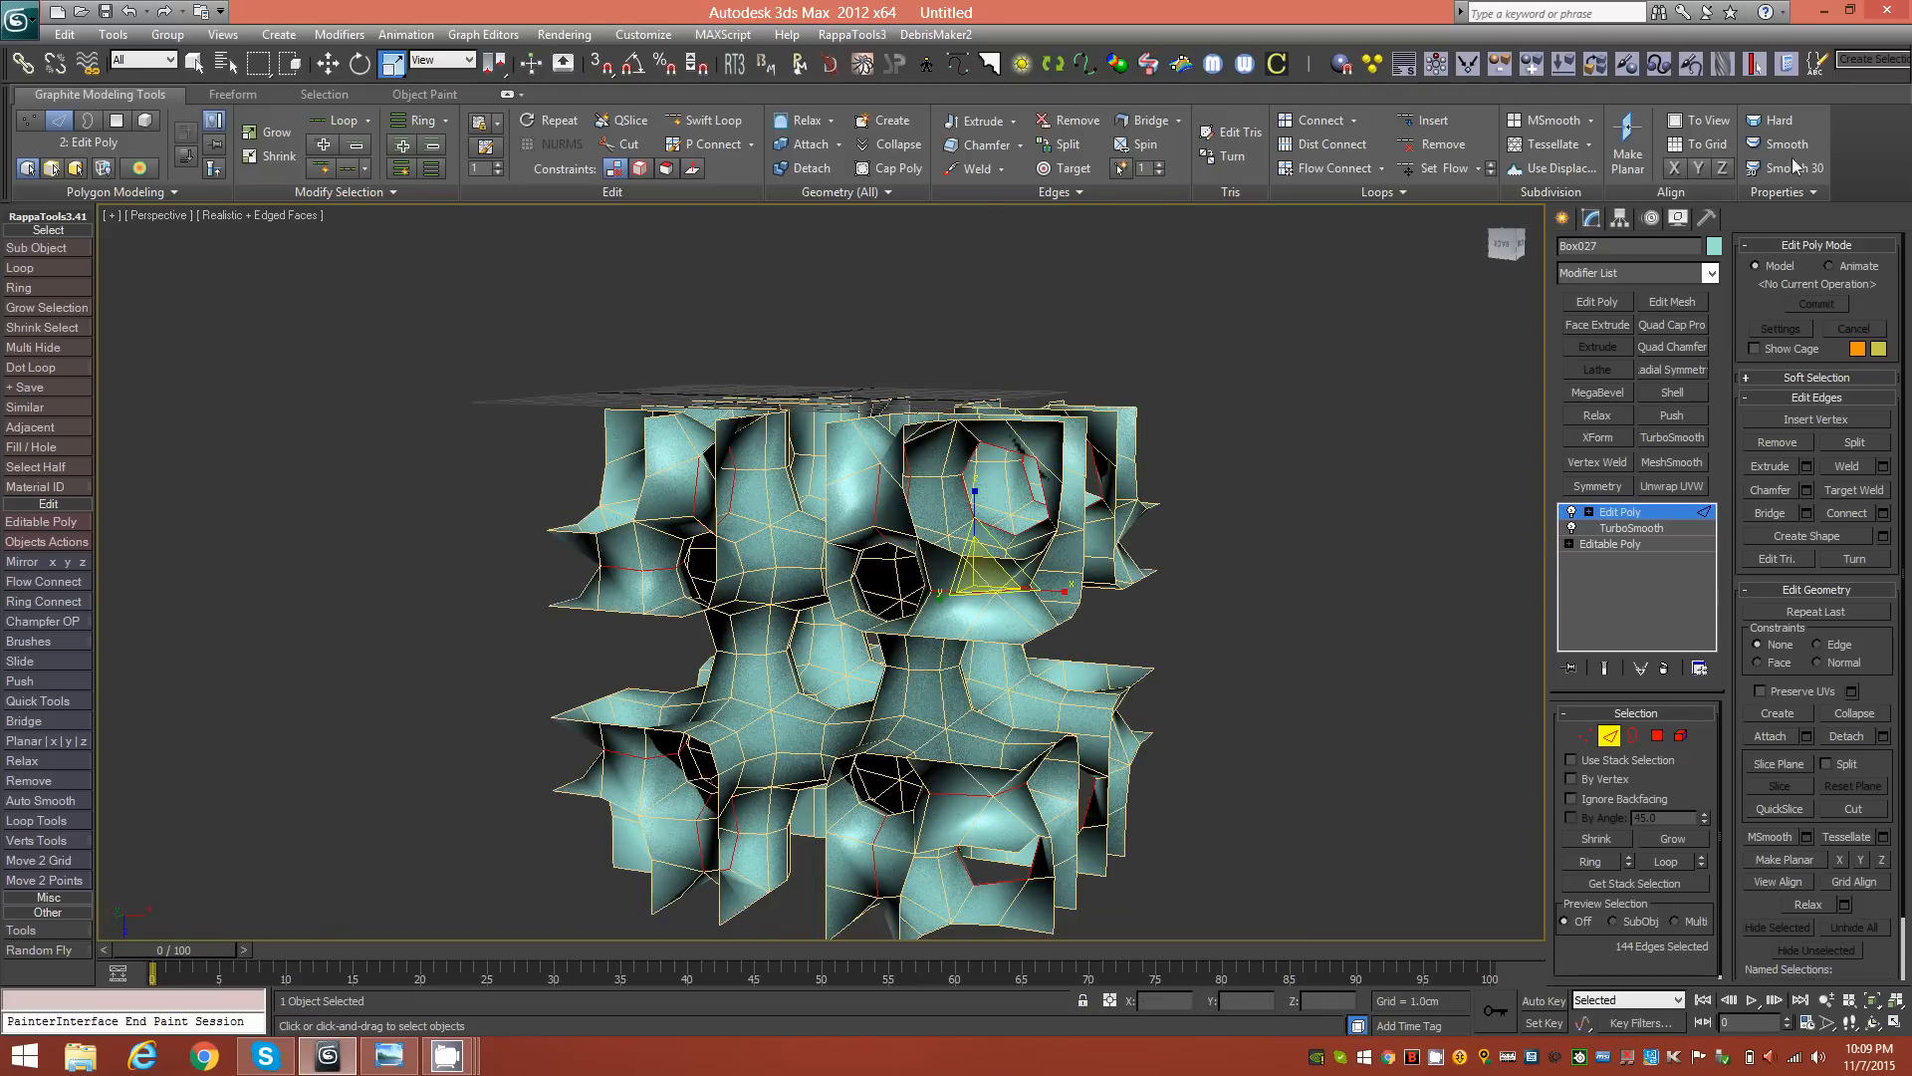
Step: Open Loop Tools and apply Circle to the selected edge loops to round the corner openings
{"action": "left_click", "coordinate": [1427, 195]}
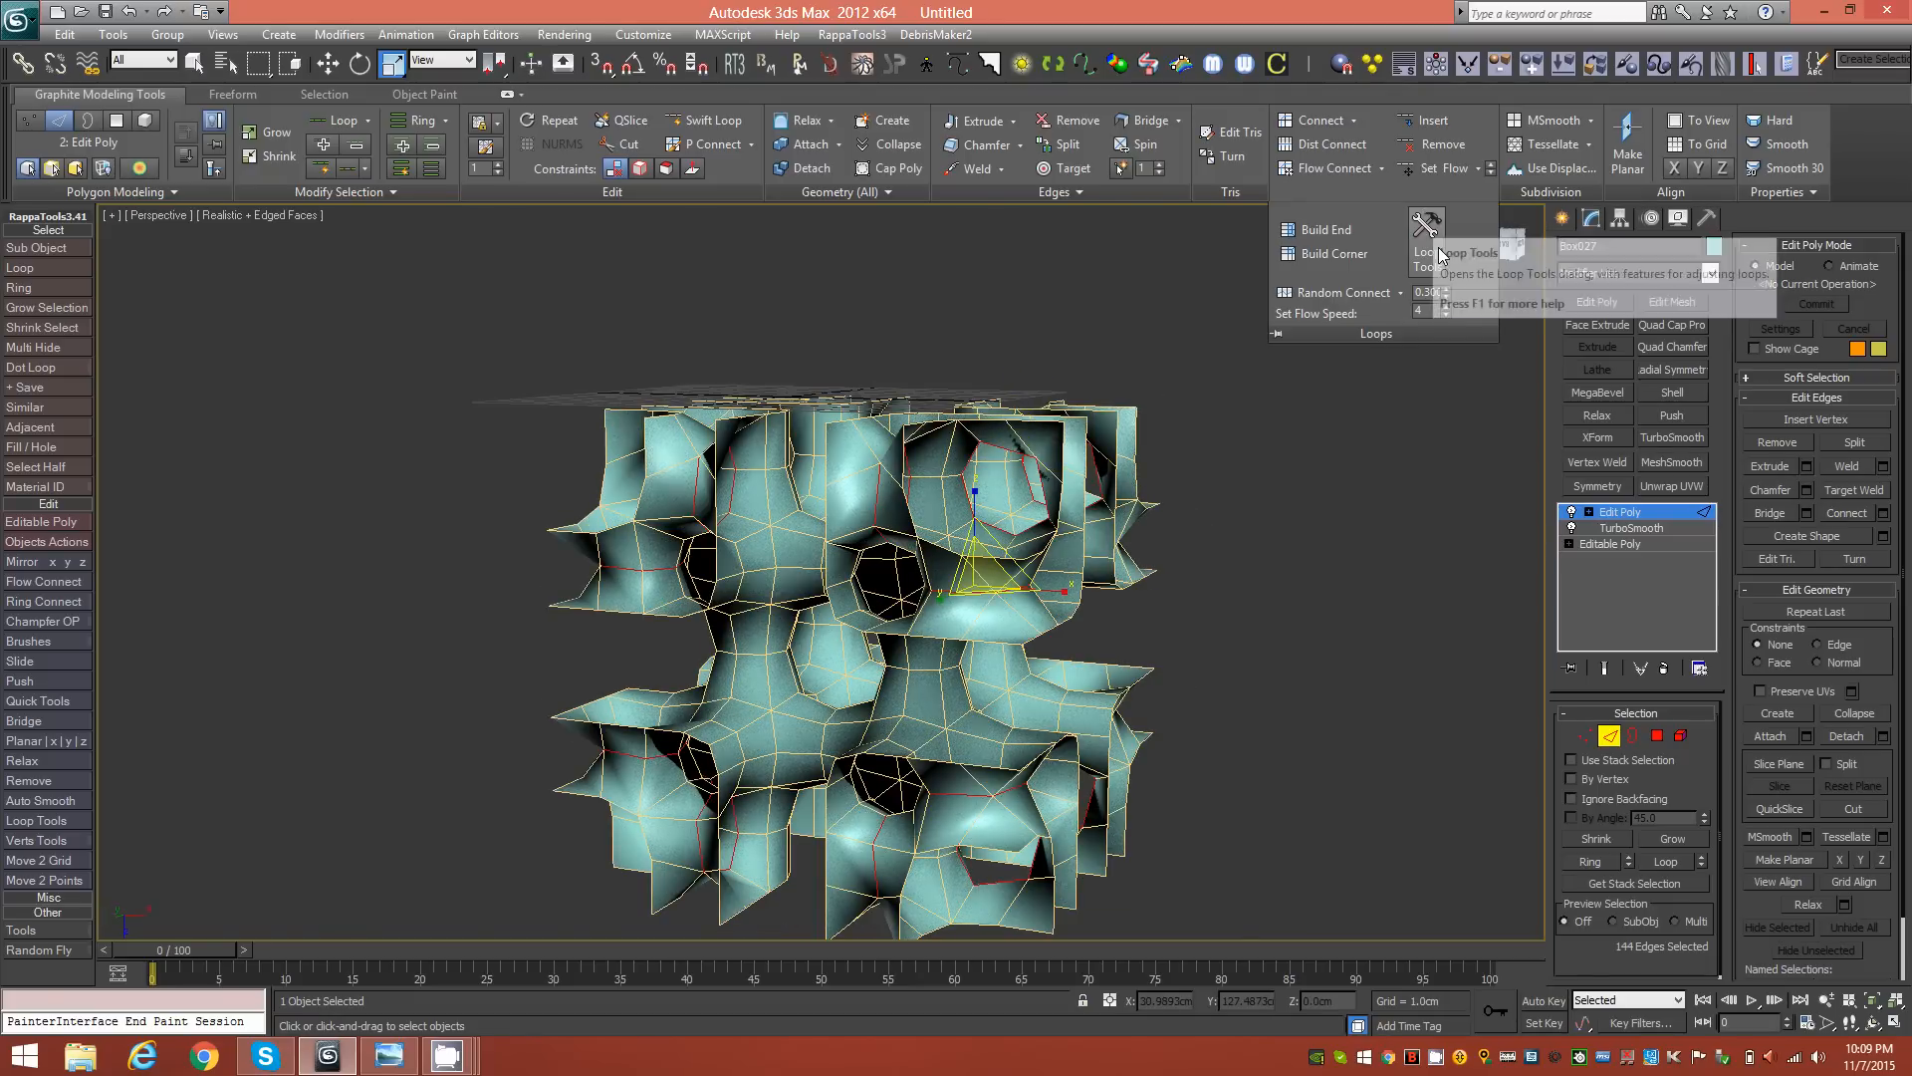
{"action": "left_click", "coordinate": [1438, 255]}
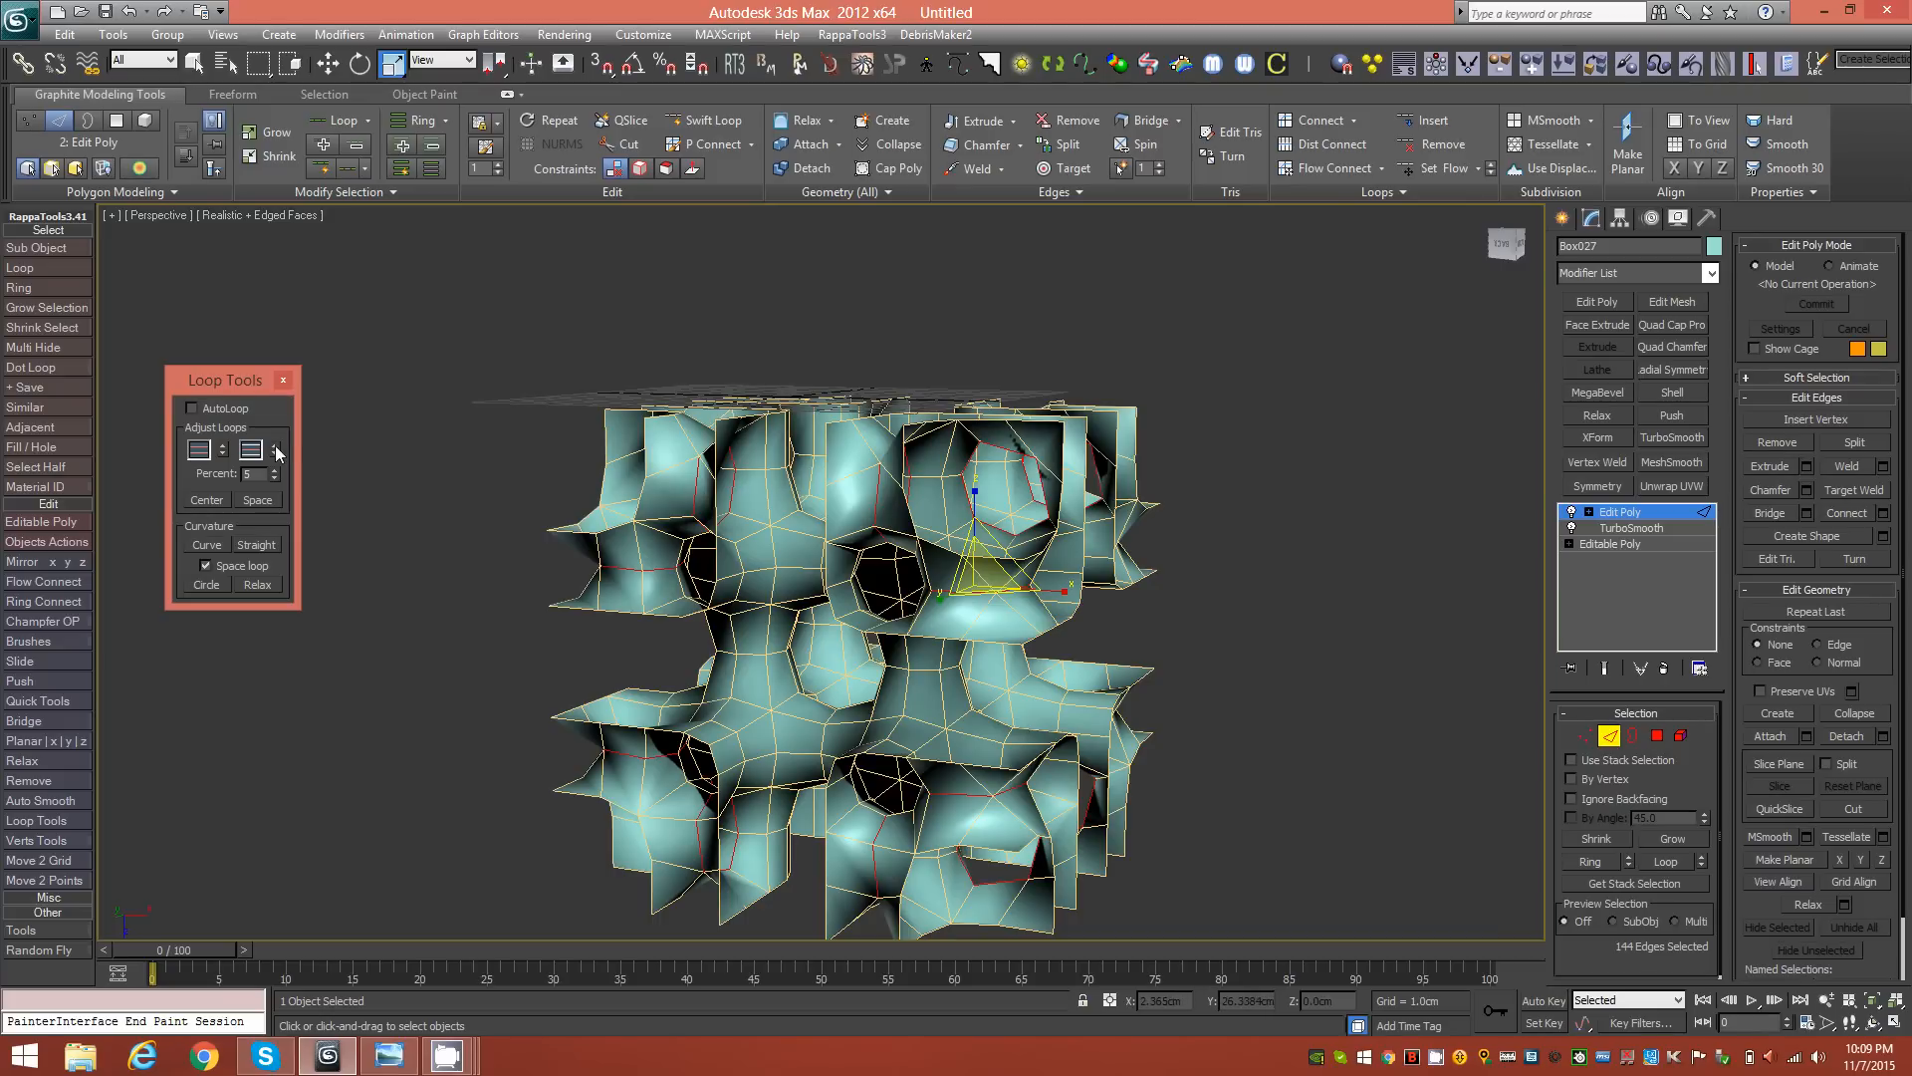
{"action": "left_click", "coordinate": [1397, 192]}
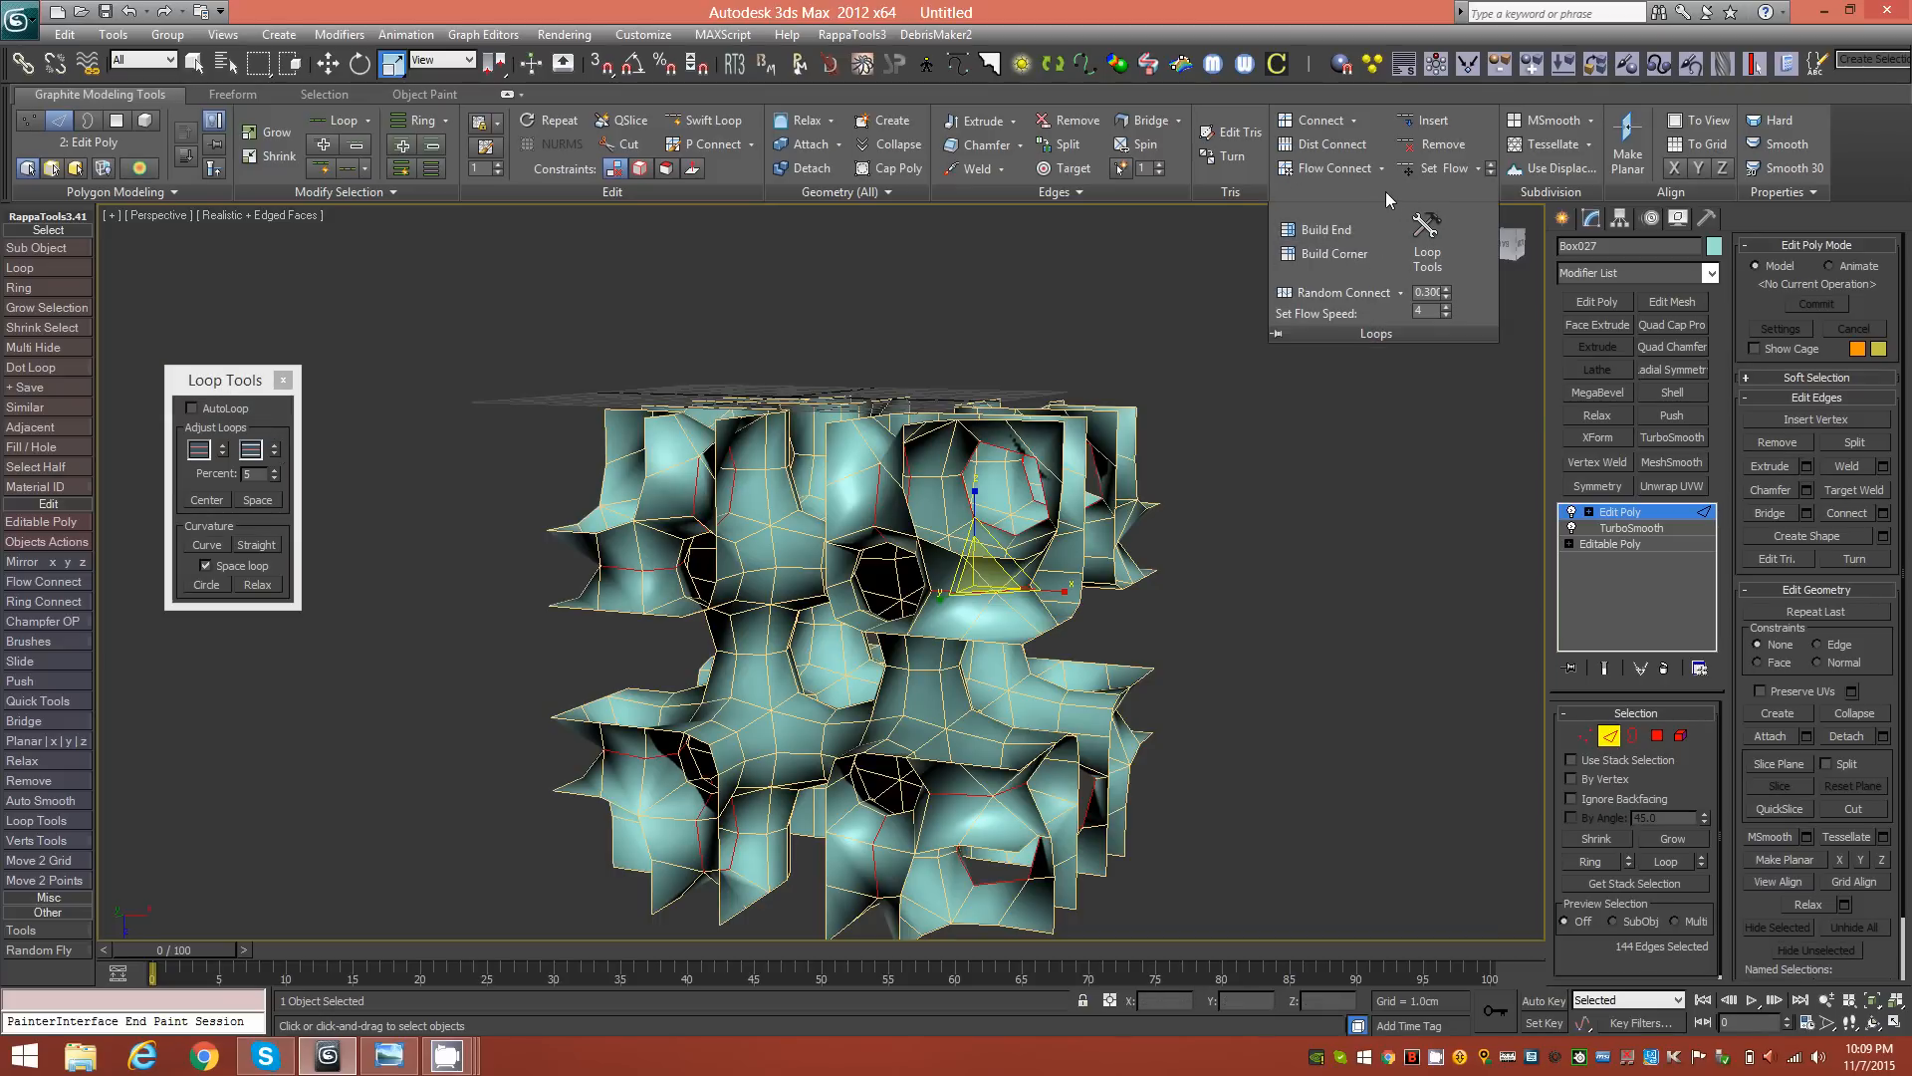
{"action": "left_click", "coordinate": [229, 381]}
{"action": "left_click", "coordinate": [228, 379]}
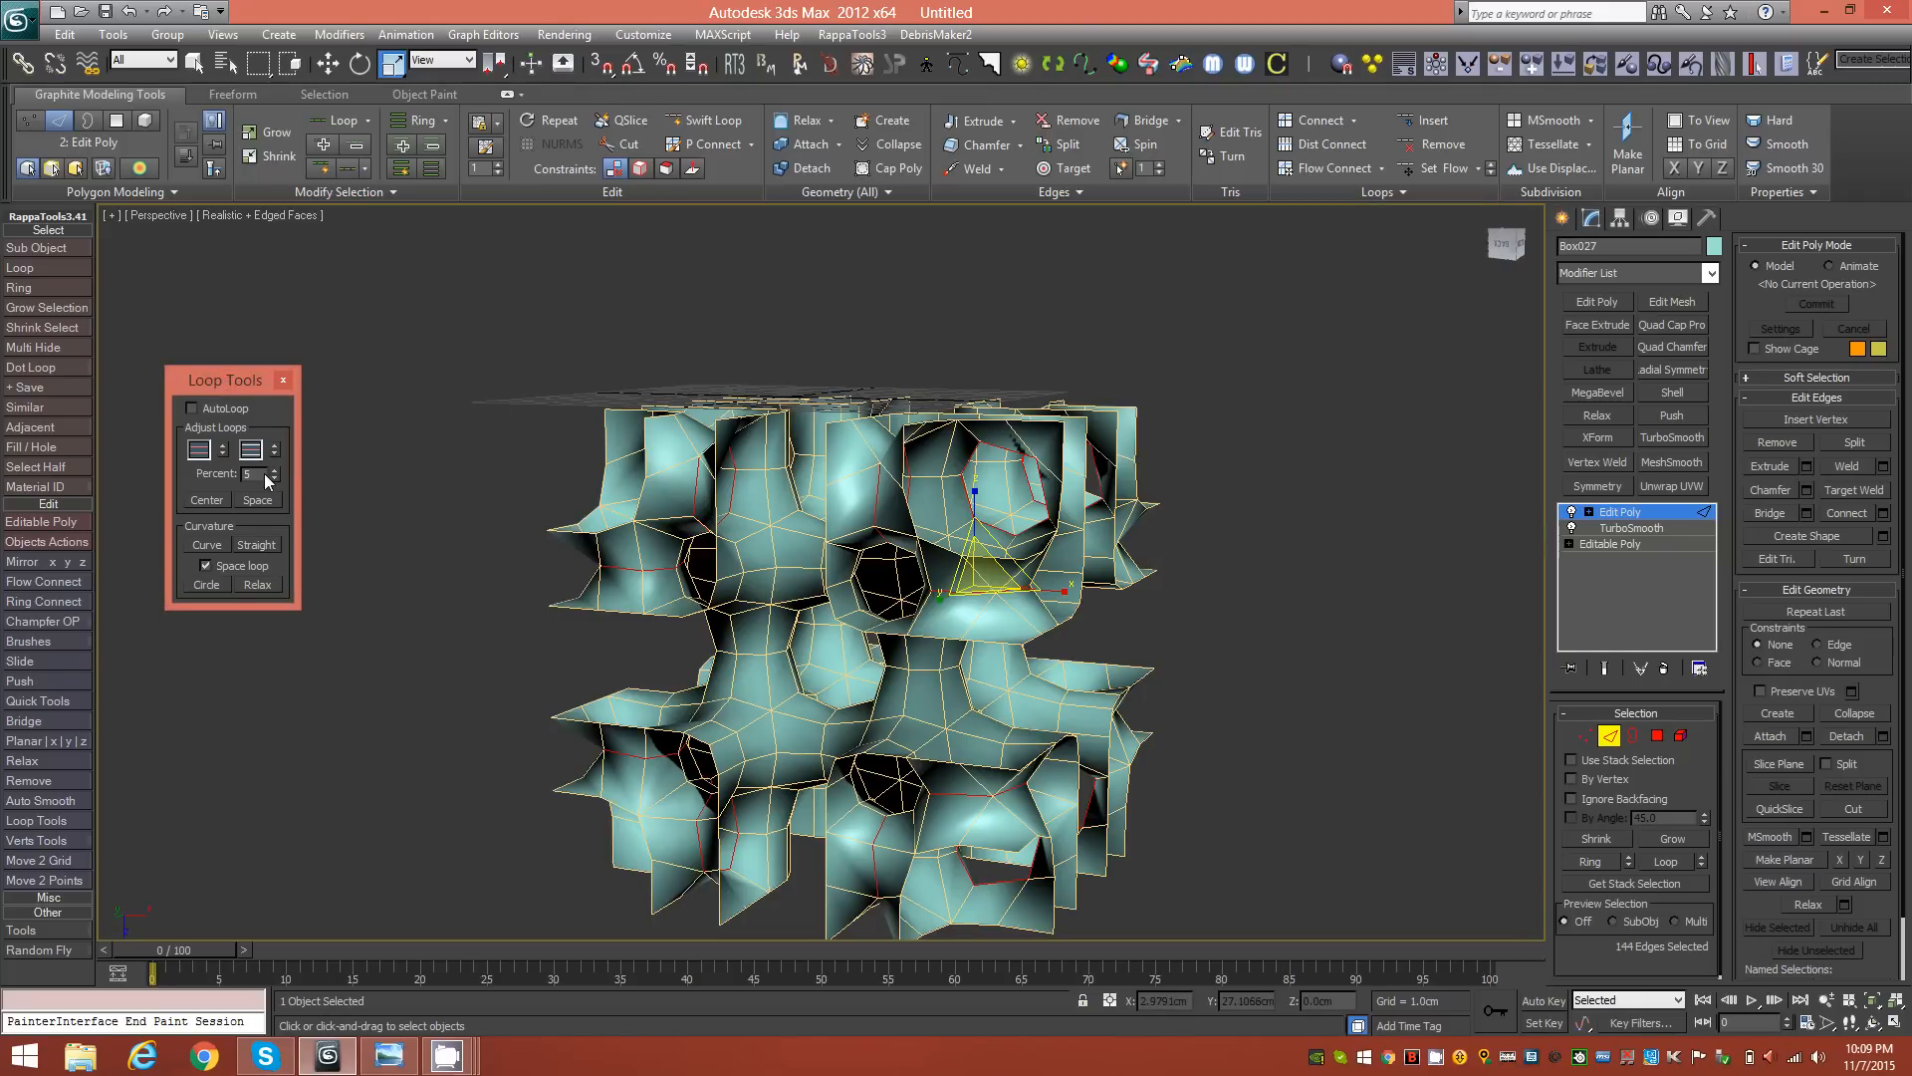
{"action": "left_click", "coordinate": [702, 456]}
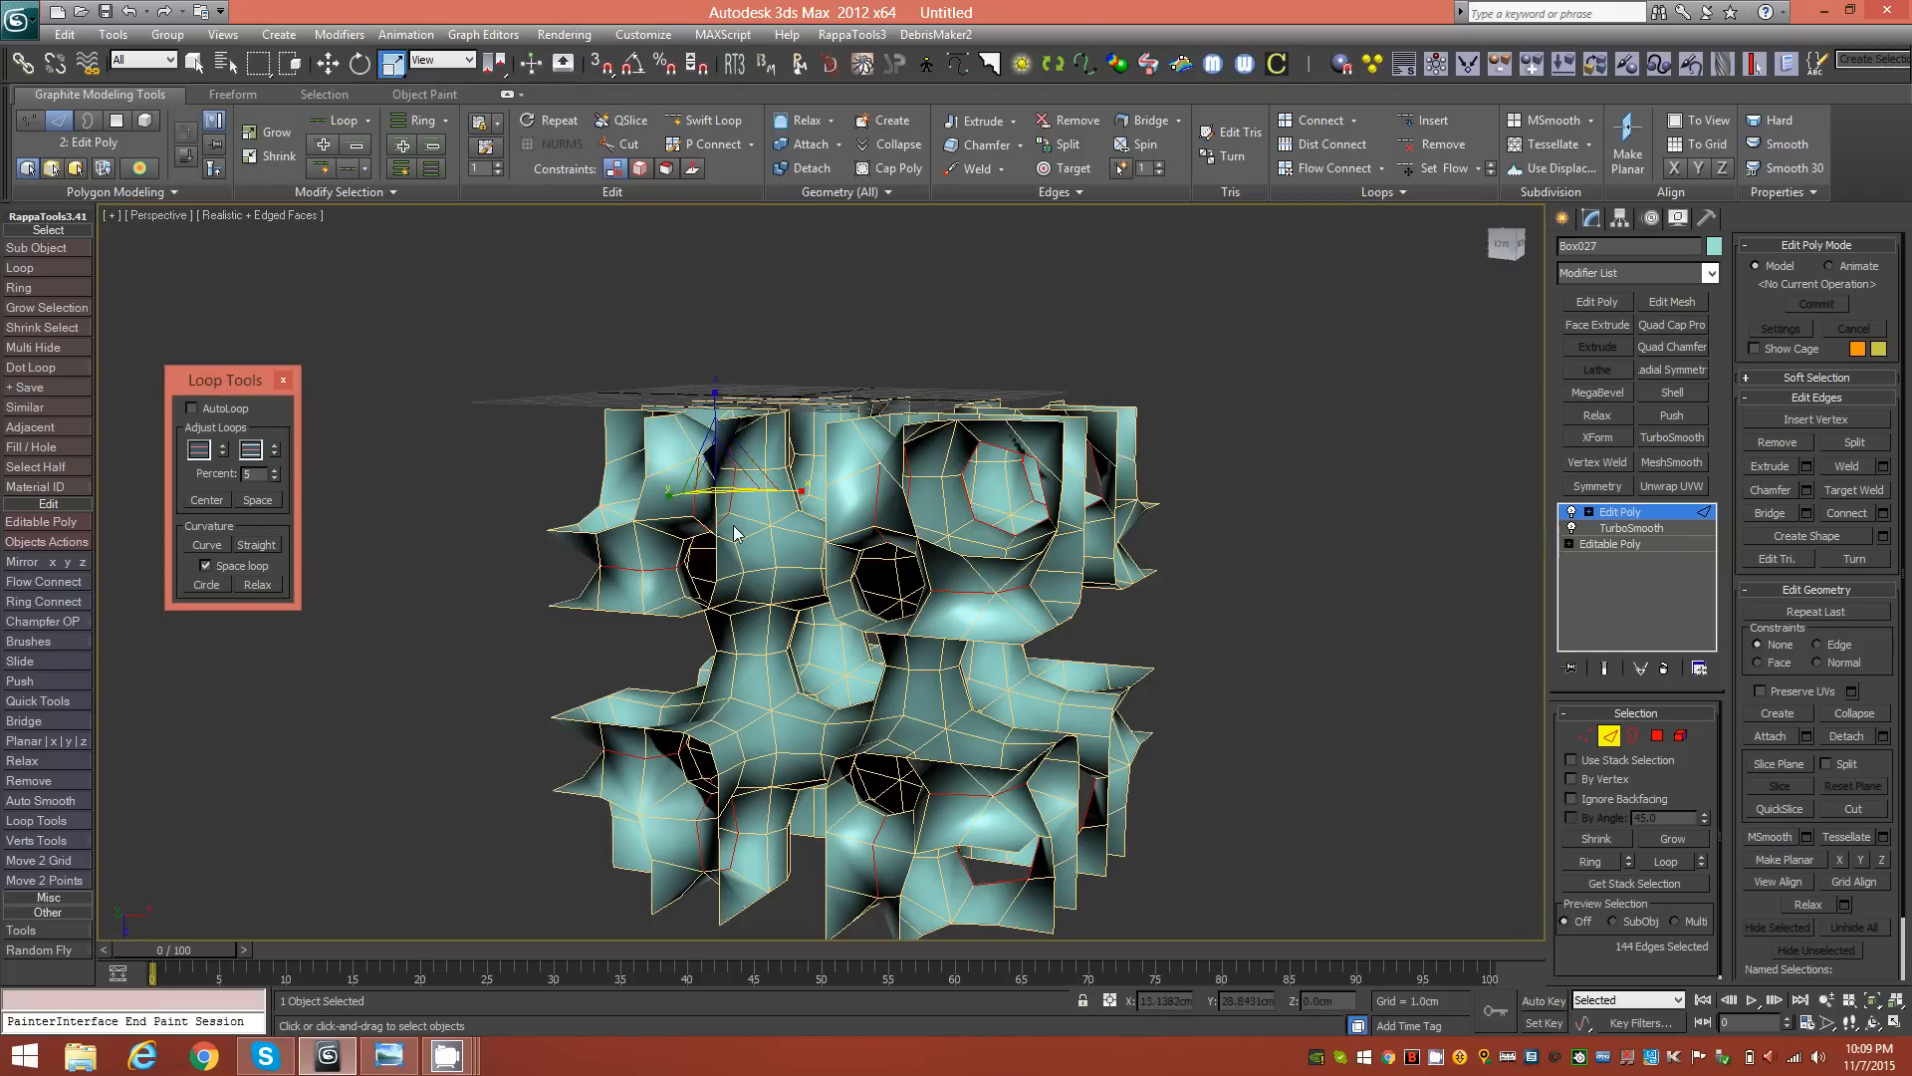
{"action": "left_click", "coordinate": [207, 586]}
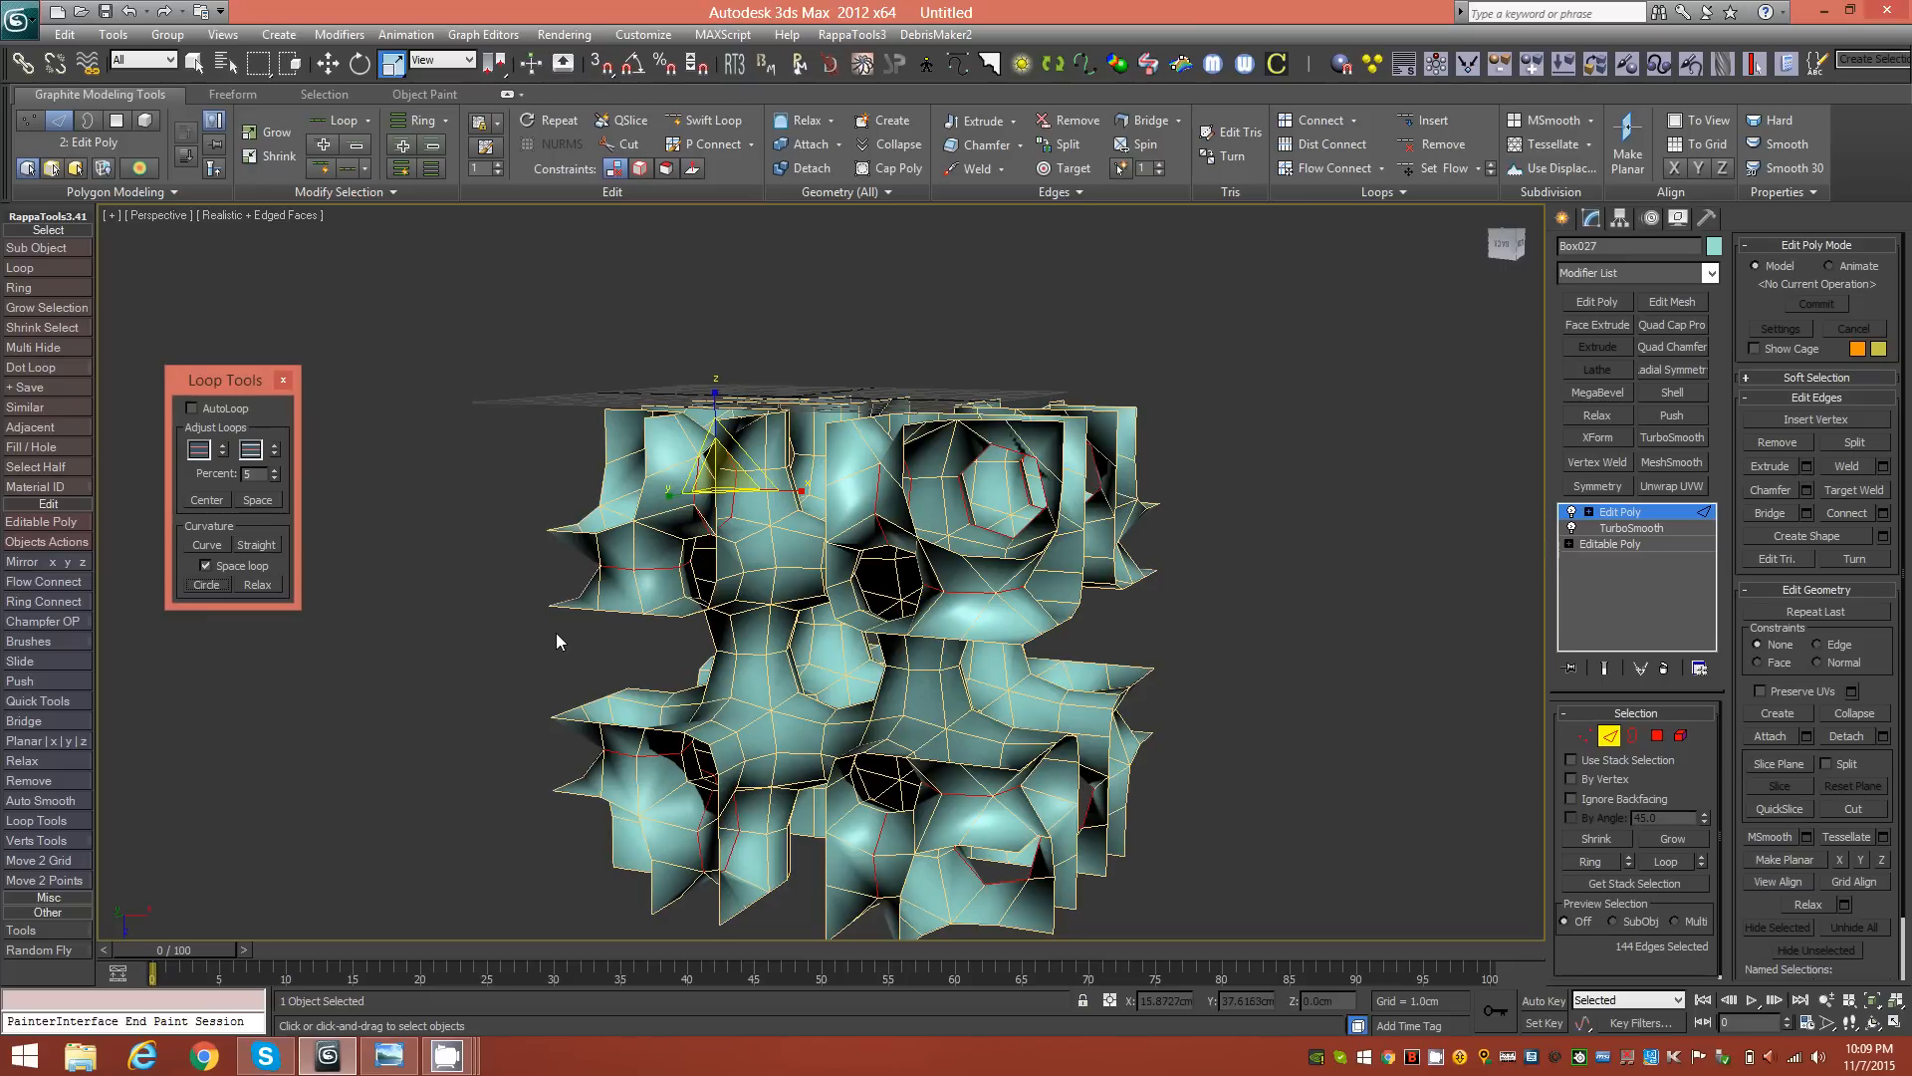
Step: Leave Edge level, close Loop Tools, and inspect the rounded openings from another angle
{"action": "middle_click_drag", "start_coordinate": [974, 476], "coordinate": [742, 560], "text": "alt"}
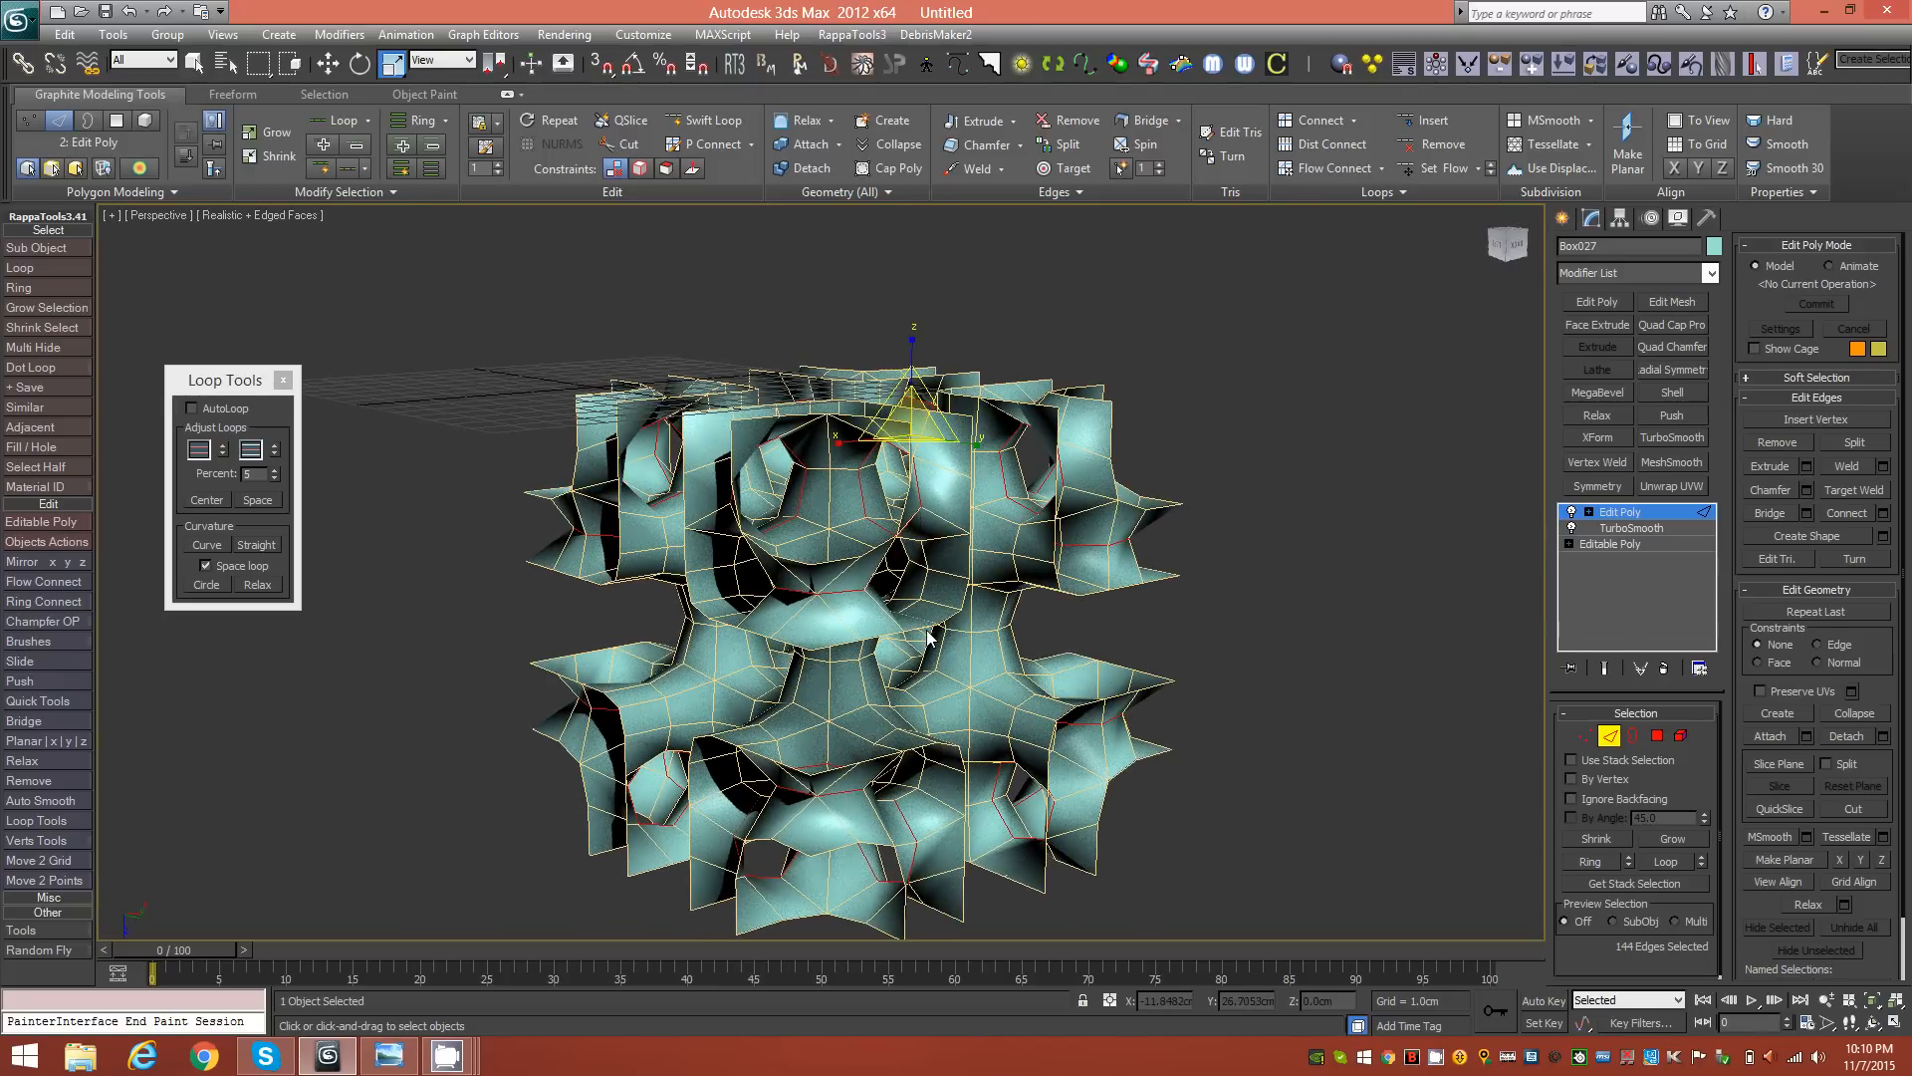
{"action": "left_click", "coordinate": [1609, 735]}
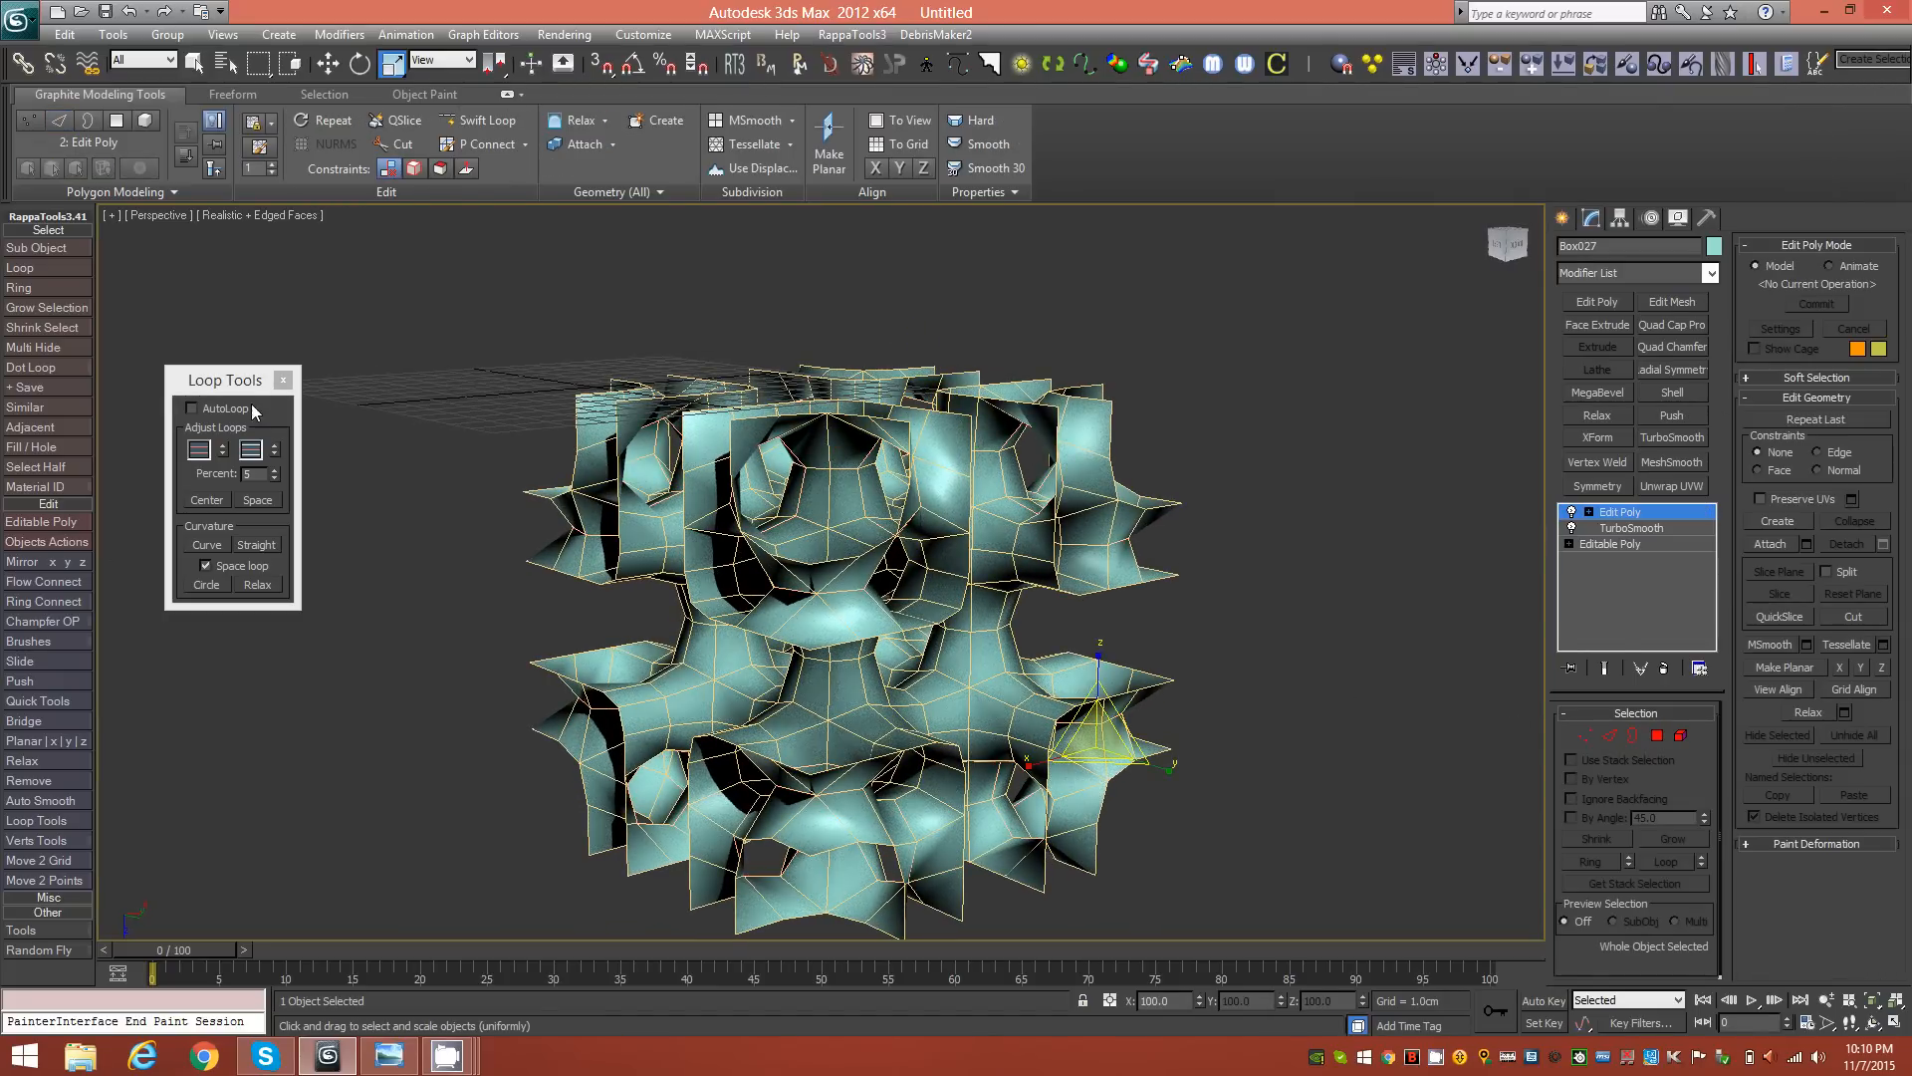
{"action": "left_click_drag", "start_coordinate": [292, 370], "coordinate": [291, 372]}
{"action": "left_click", "coordinate": [288, 382]}
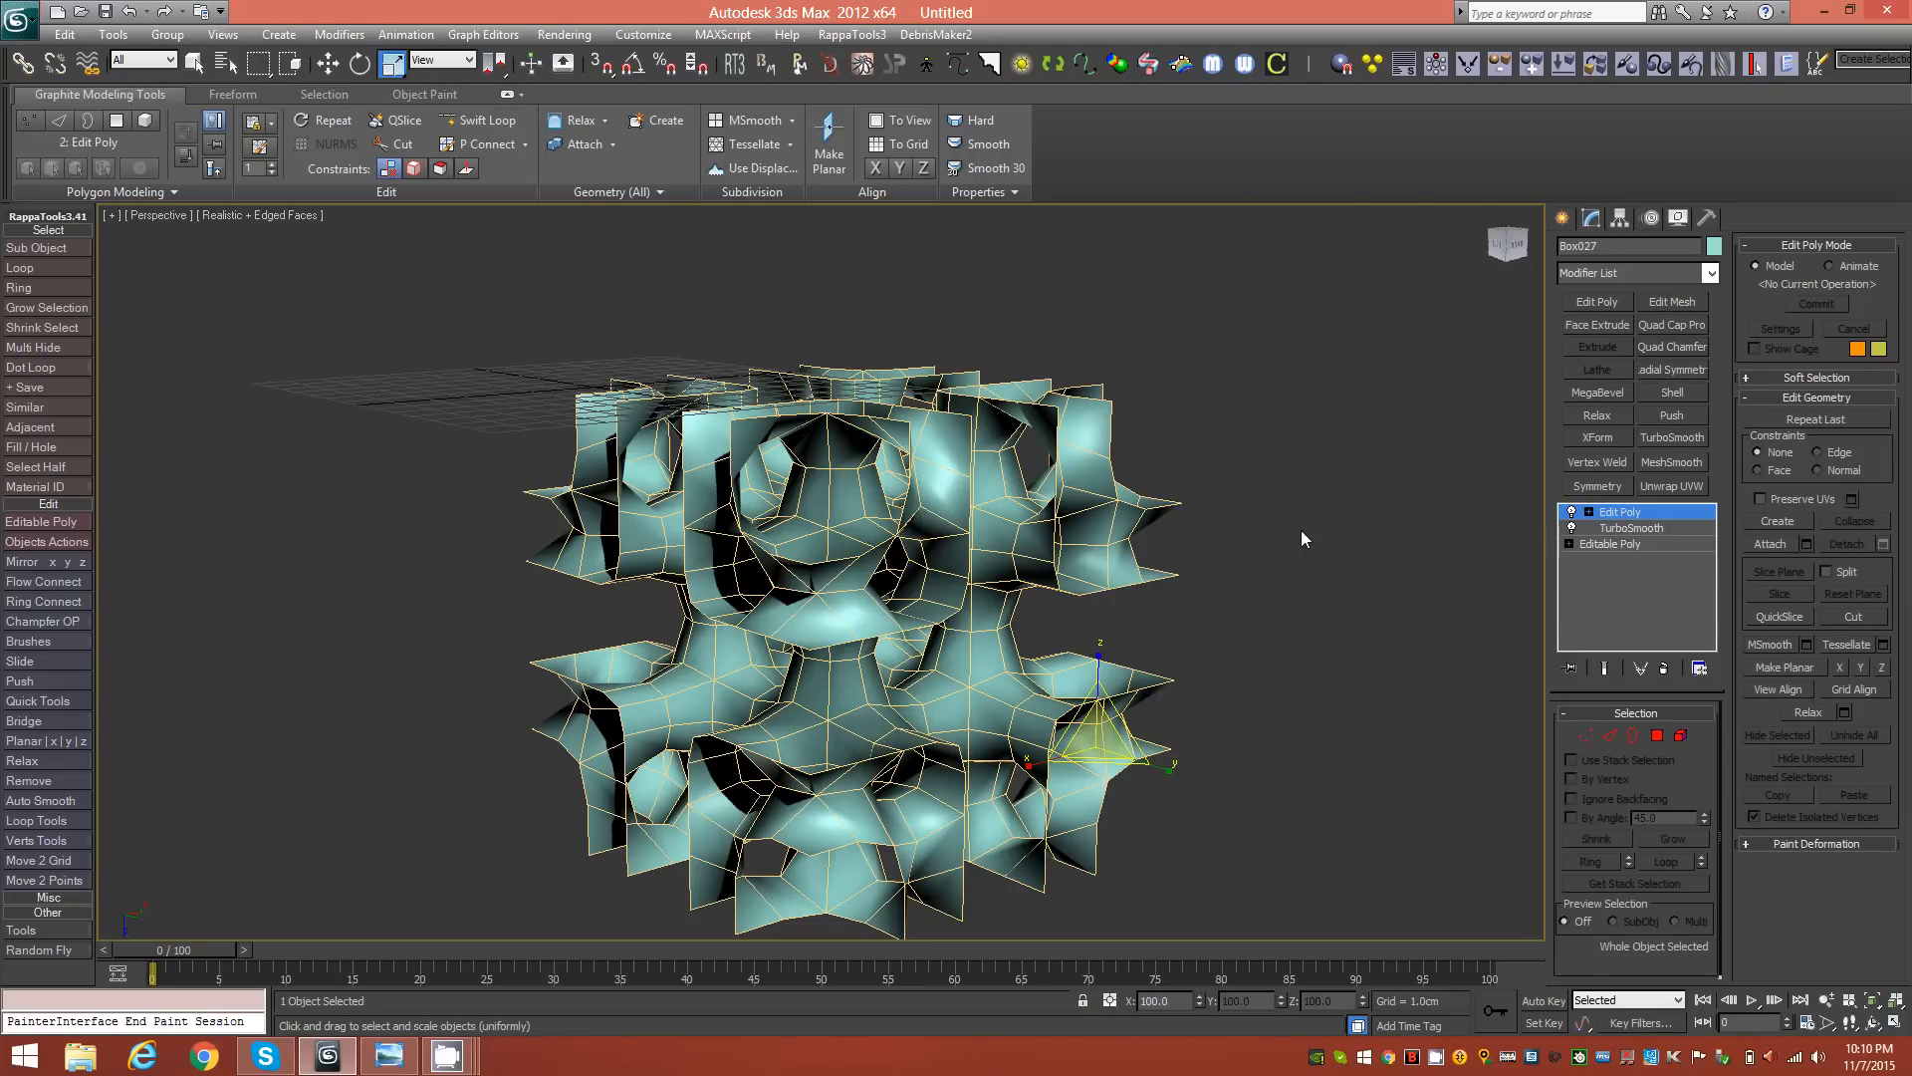
{"action": "middle_click_drag", "start_coordinate": [992, 622], "coordinate": [986, 295], "text": "alt"}
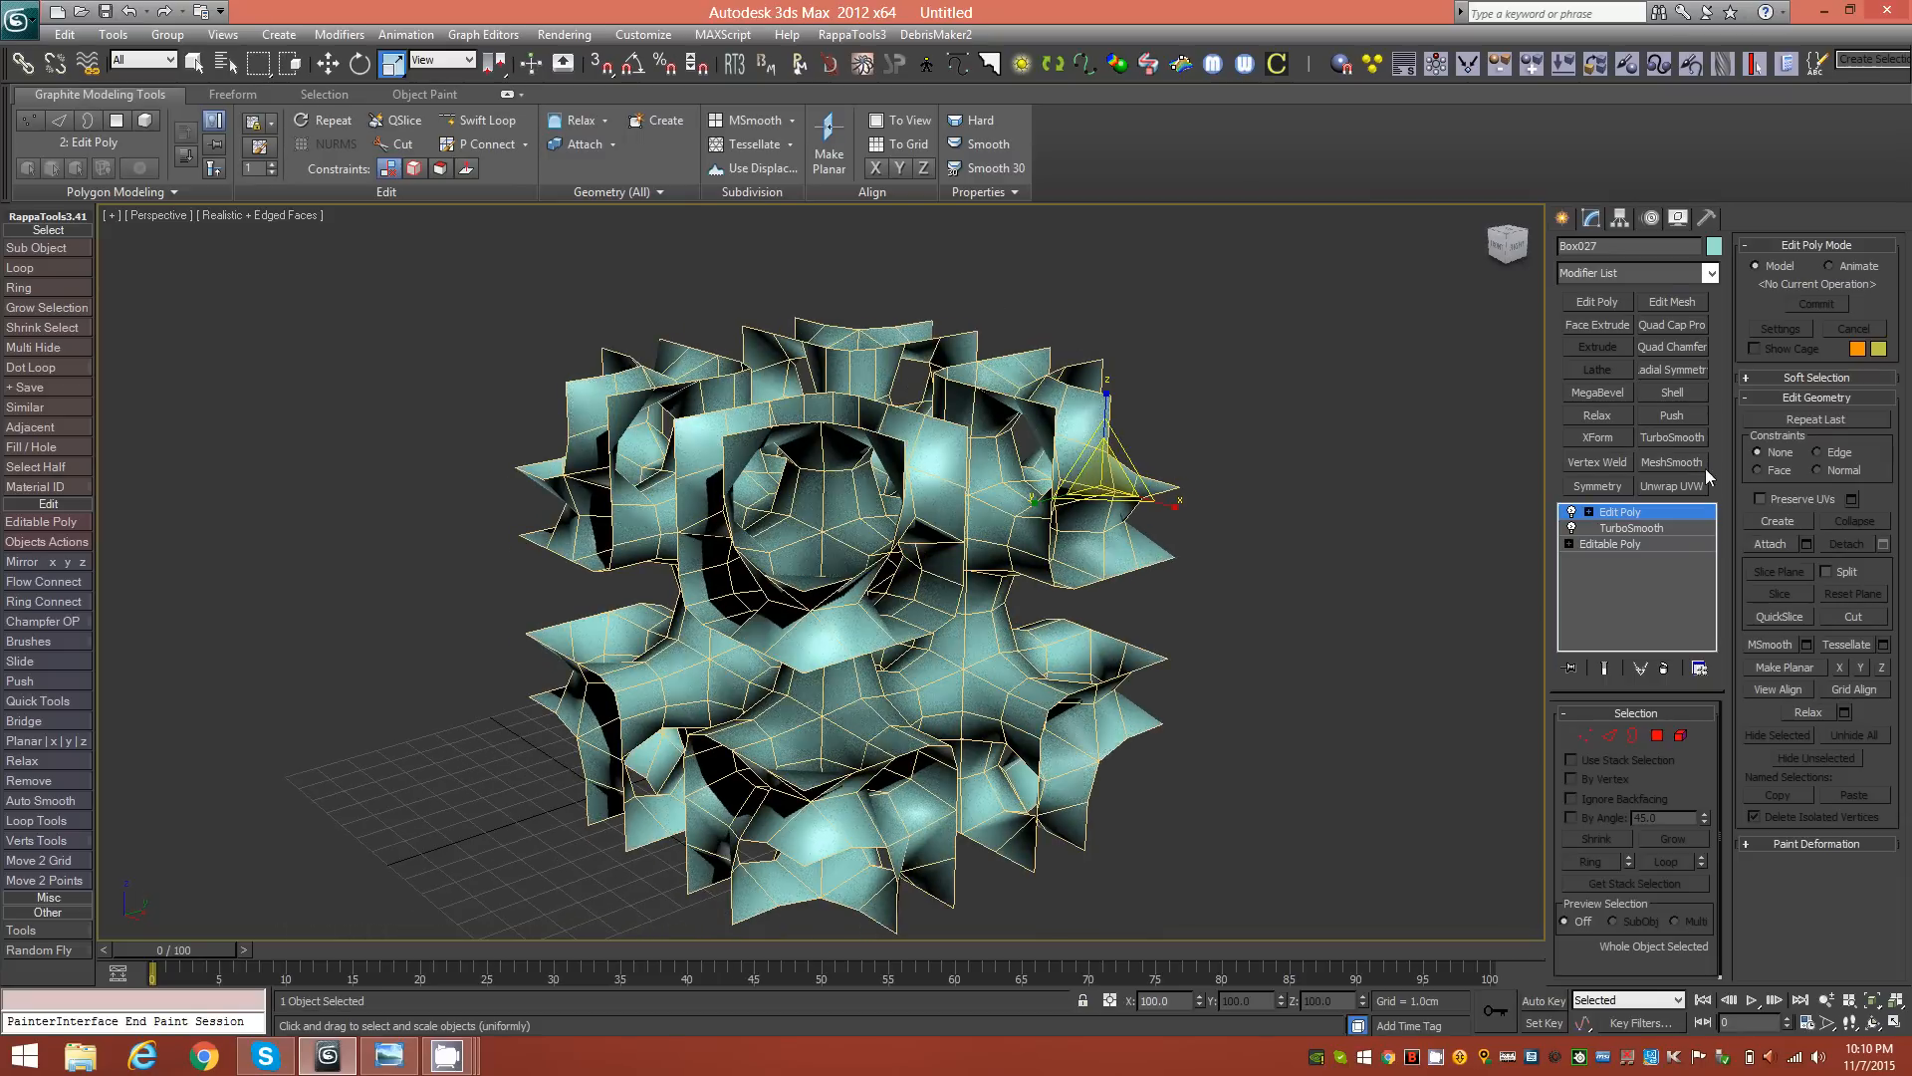
Step: Apply a Shell modifier to the lattice and turn off its Select Edges option
{"action": "left_click", "coordinate": [1672, 393]}
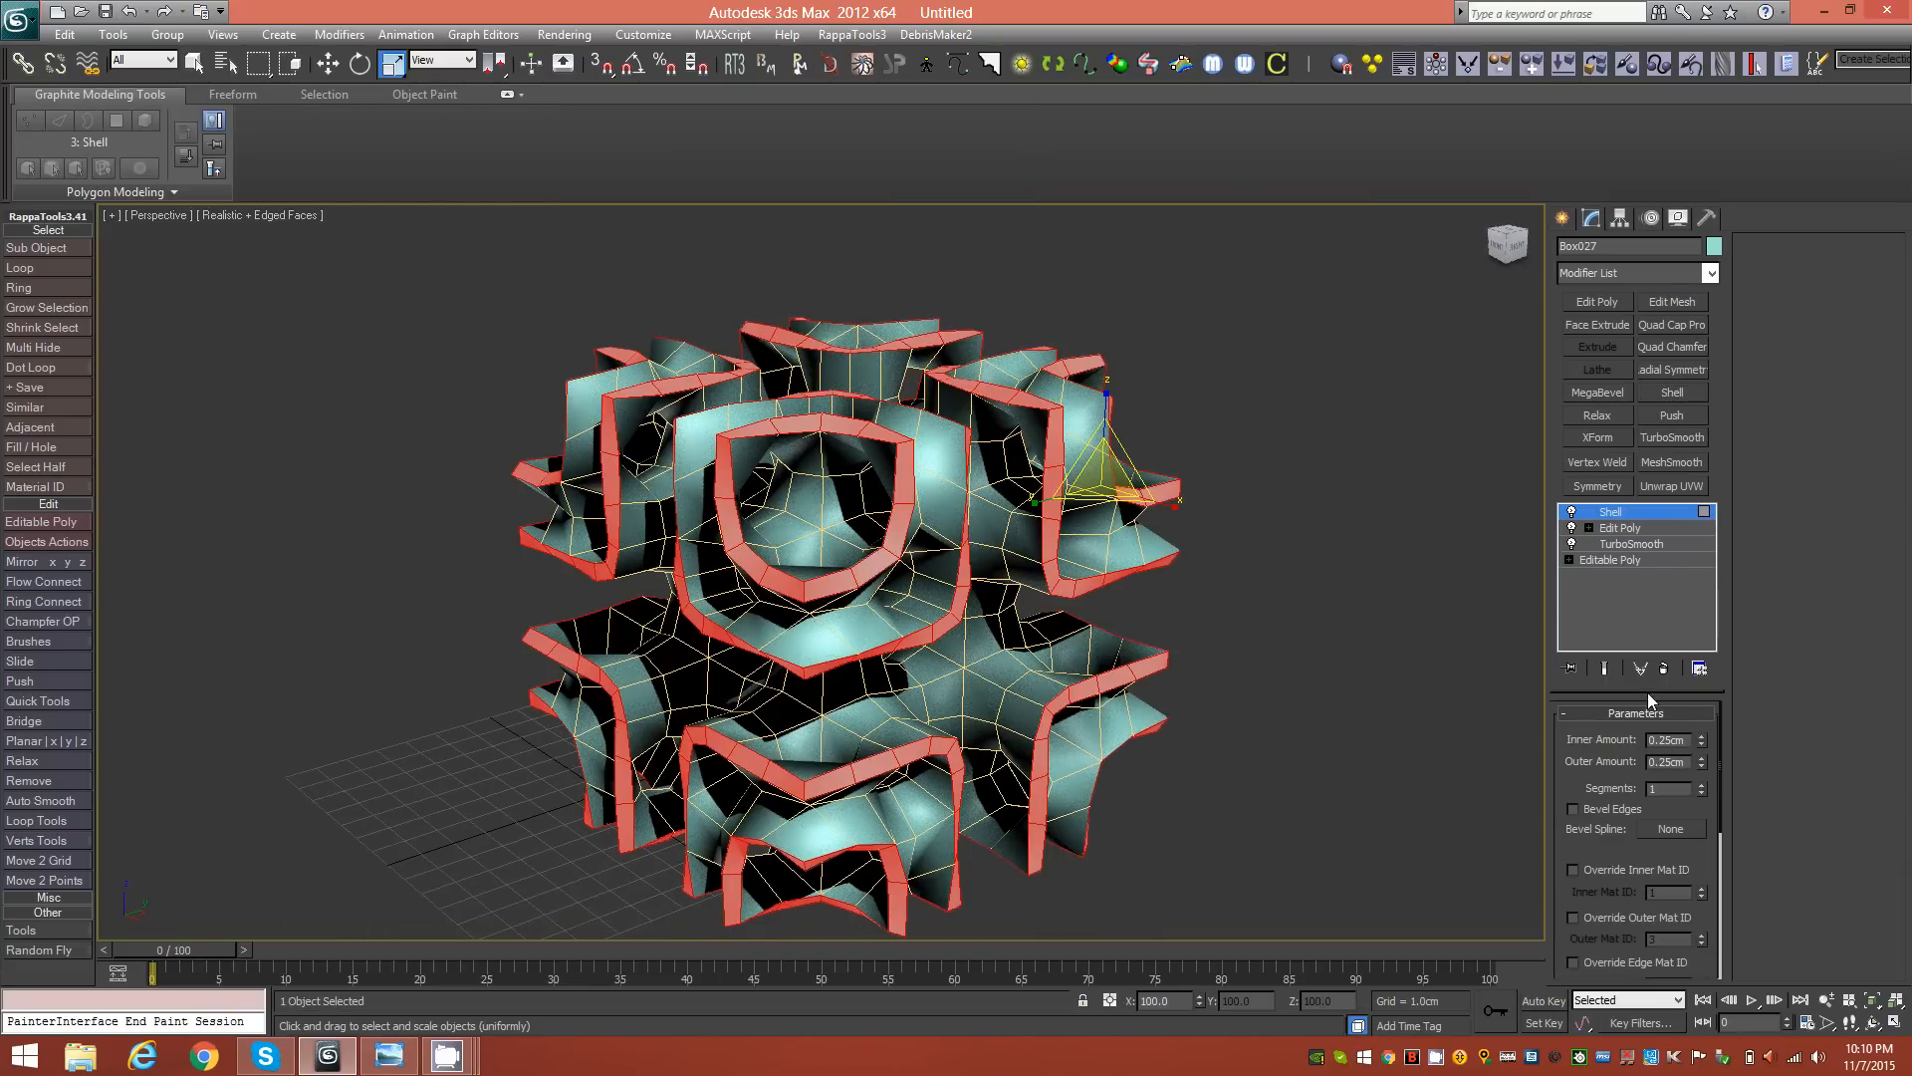
{"action": "left_click_drag", "start_coordinate": [1712, 869], "coordinate": [1721, 641]}
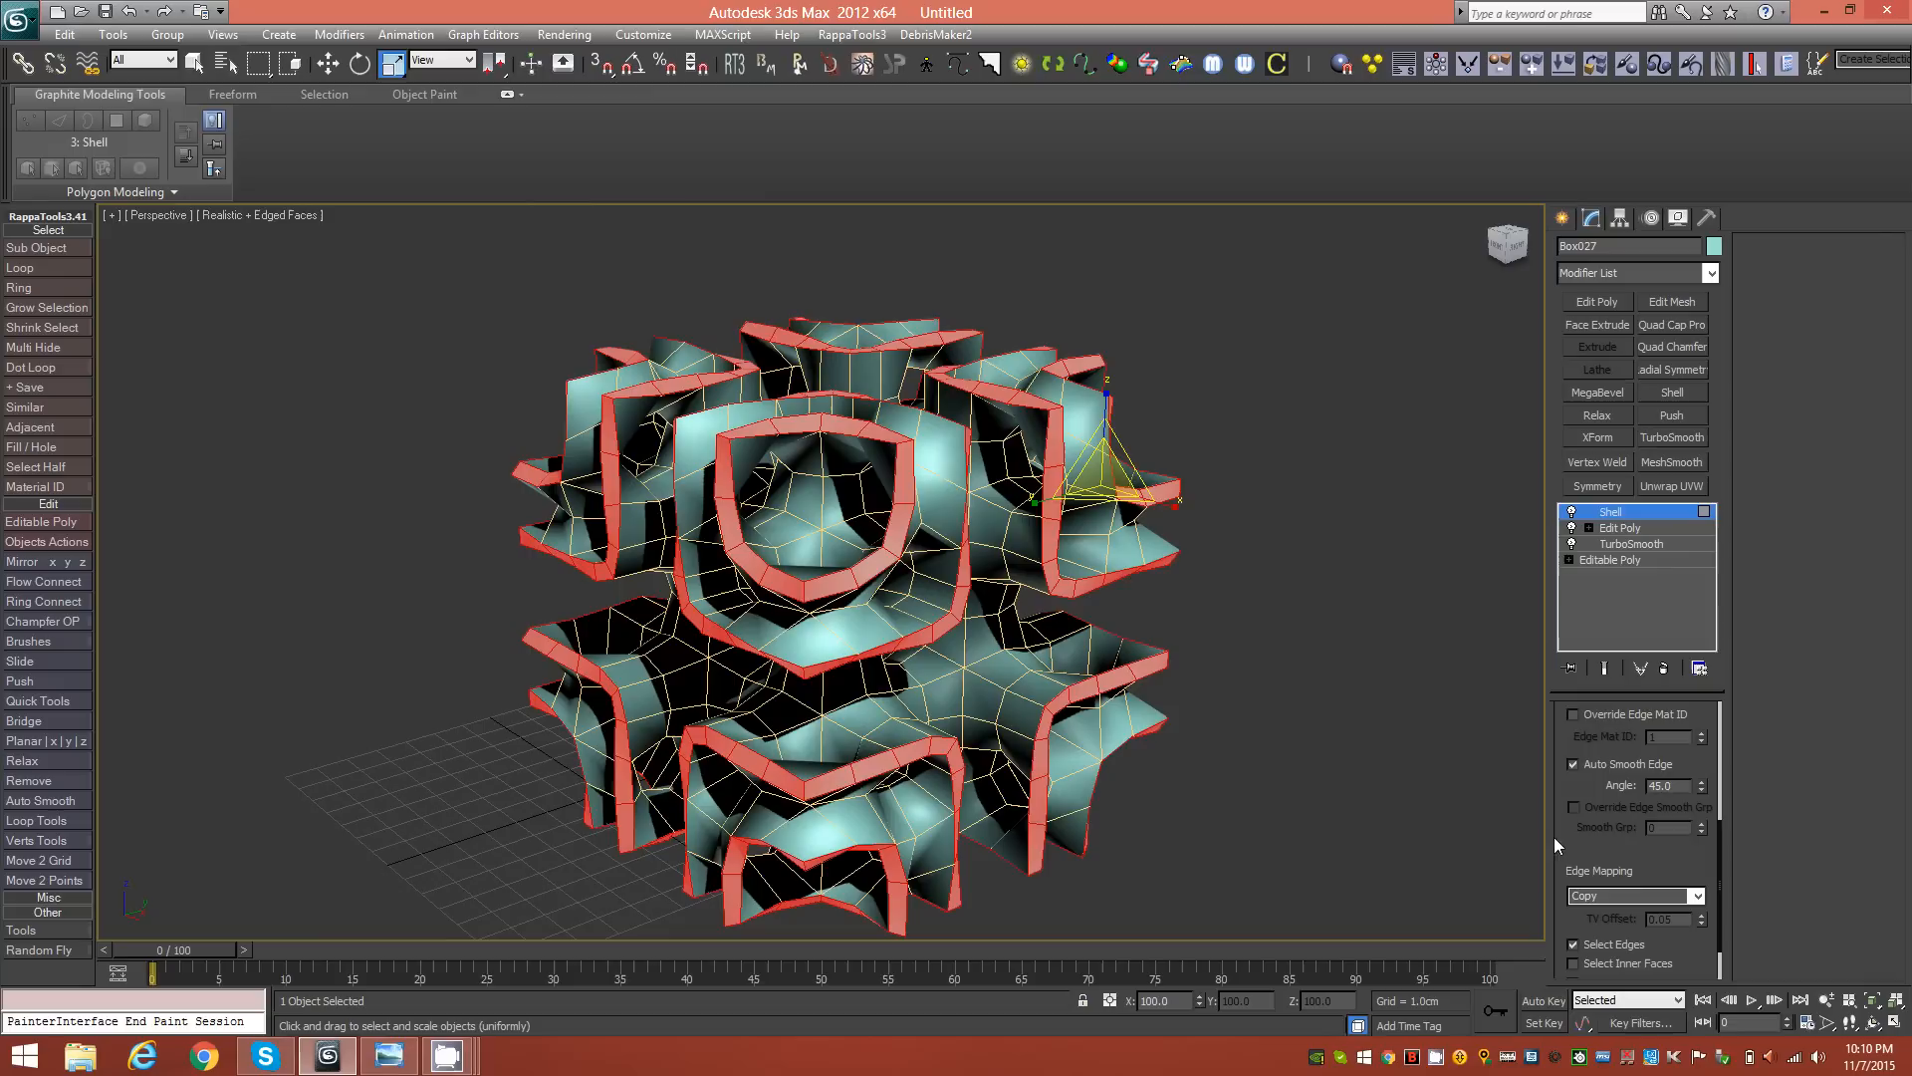
{"action": "left_click", "coordinate": [1594, 947]}
{"action": "left_click", "coordinate": [1594, 952]}
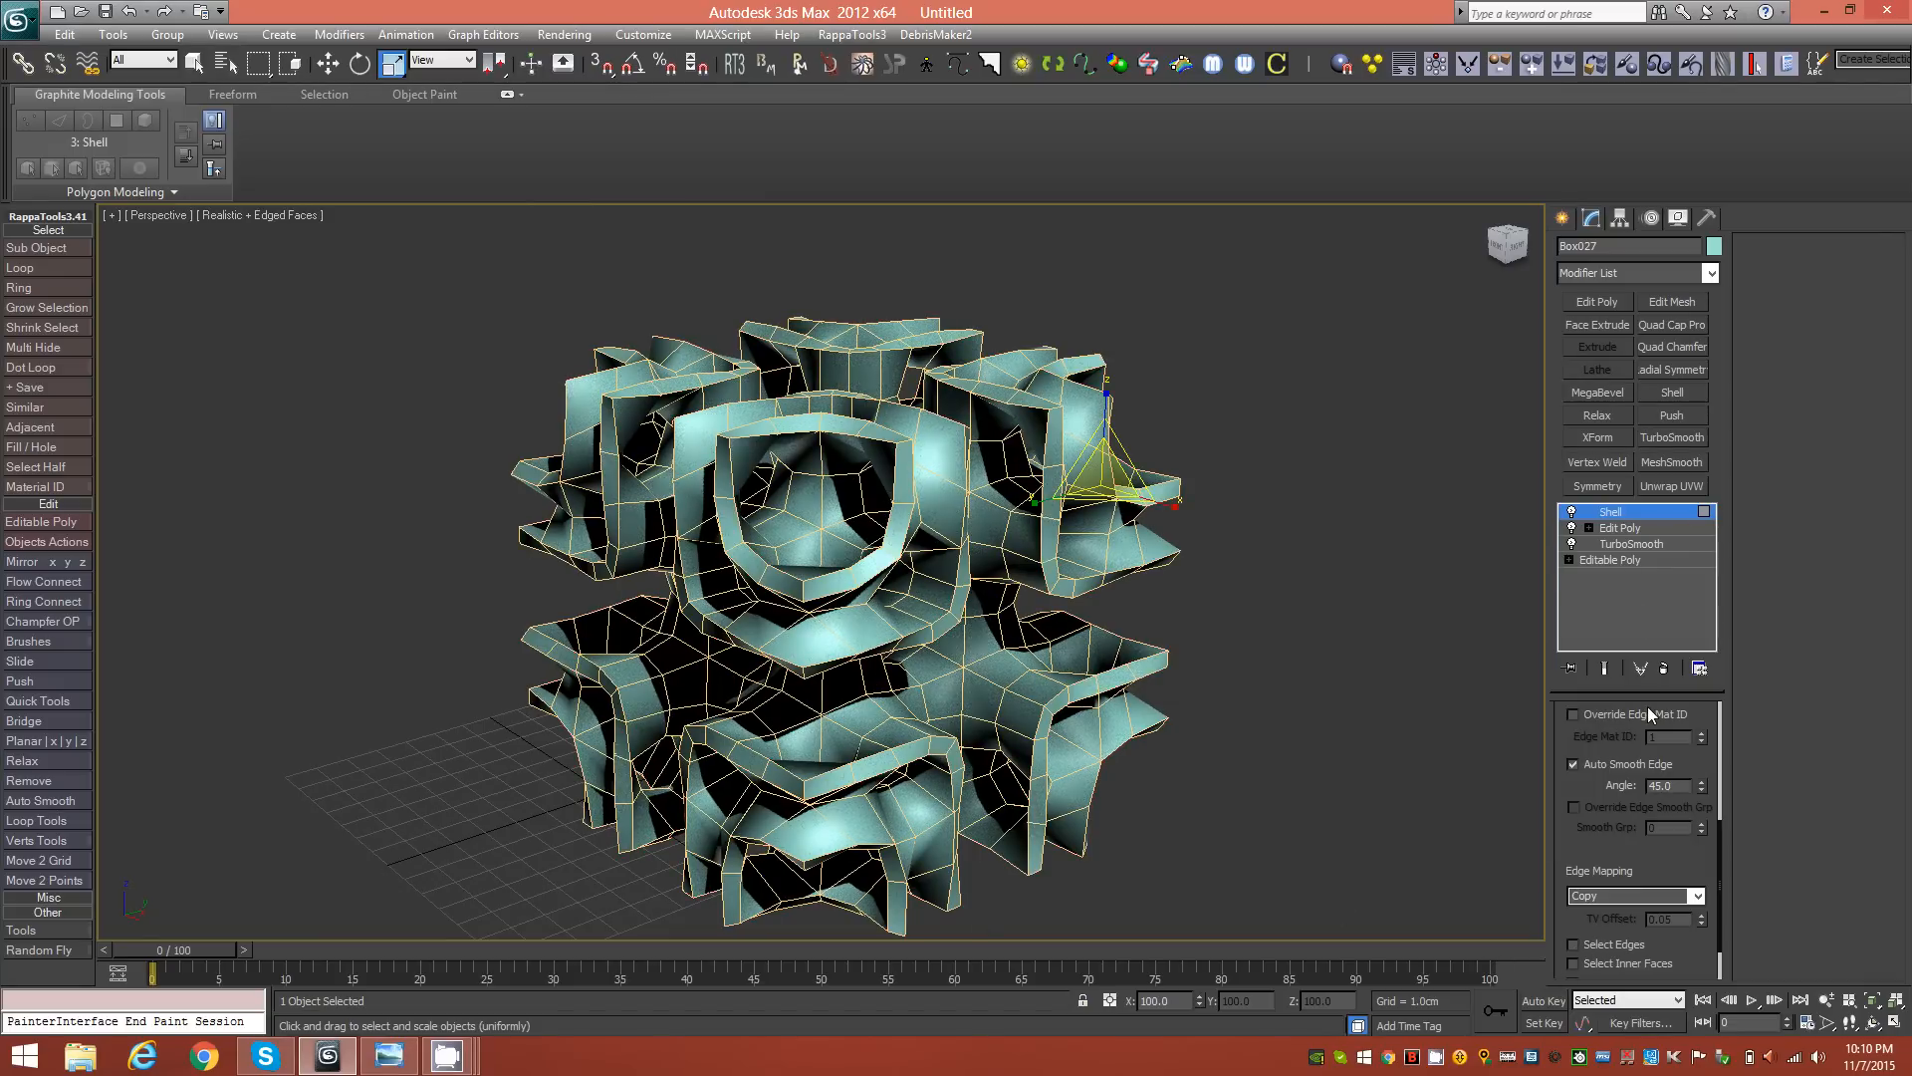
{"action": "left_click_drag", "start_coordinate": [1716, 717], "coordinate": [1713, 1065]}
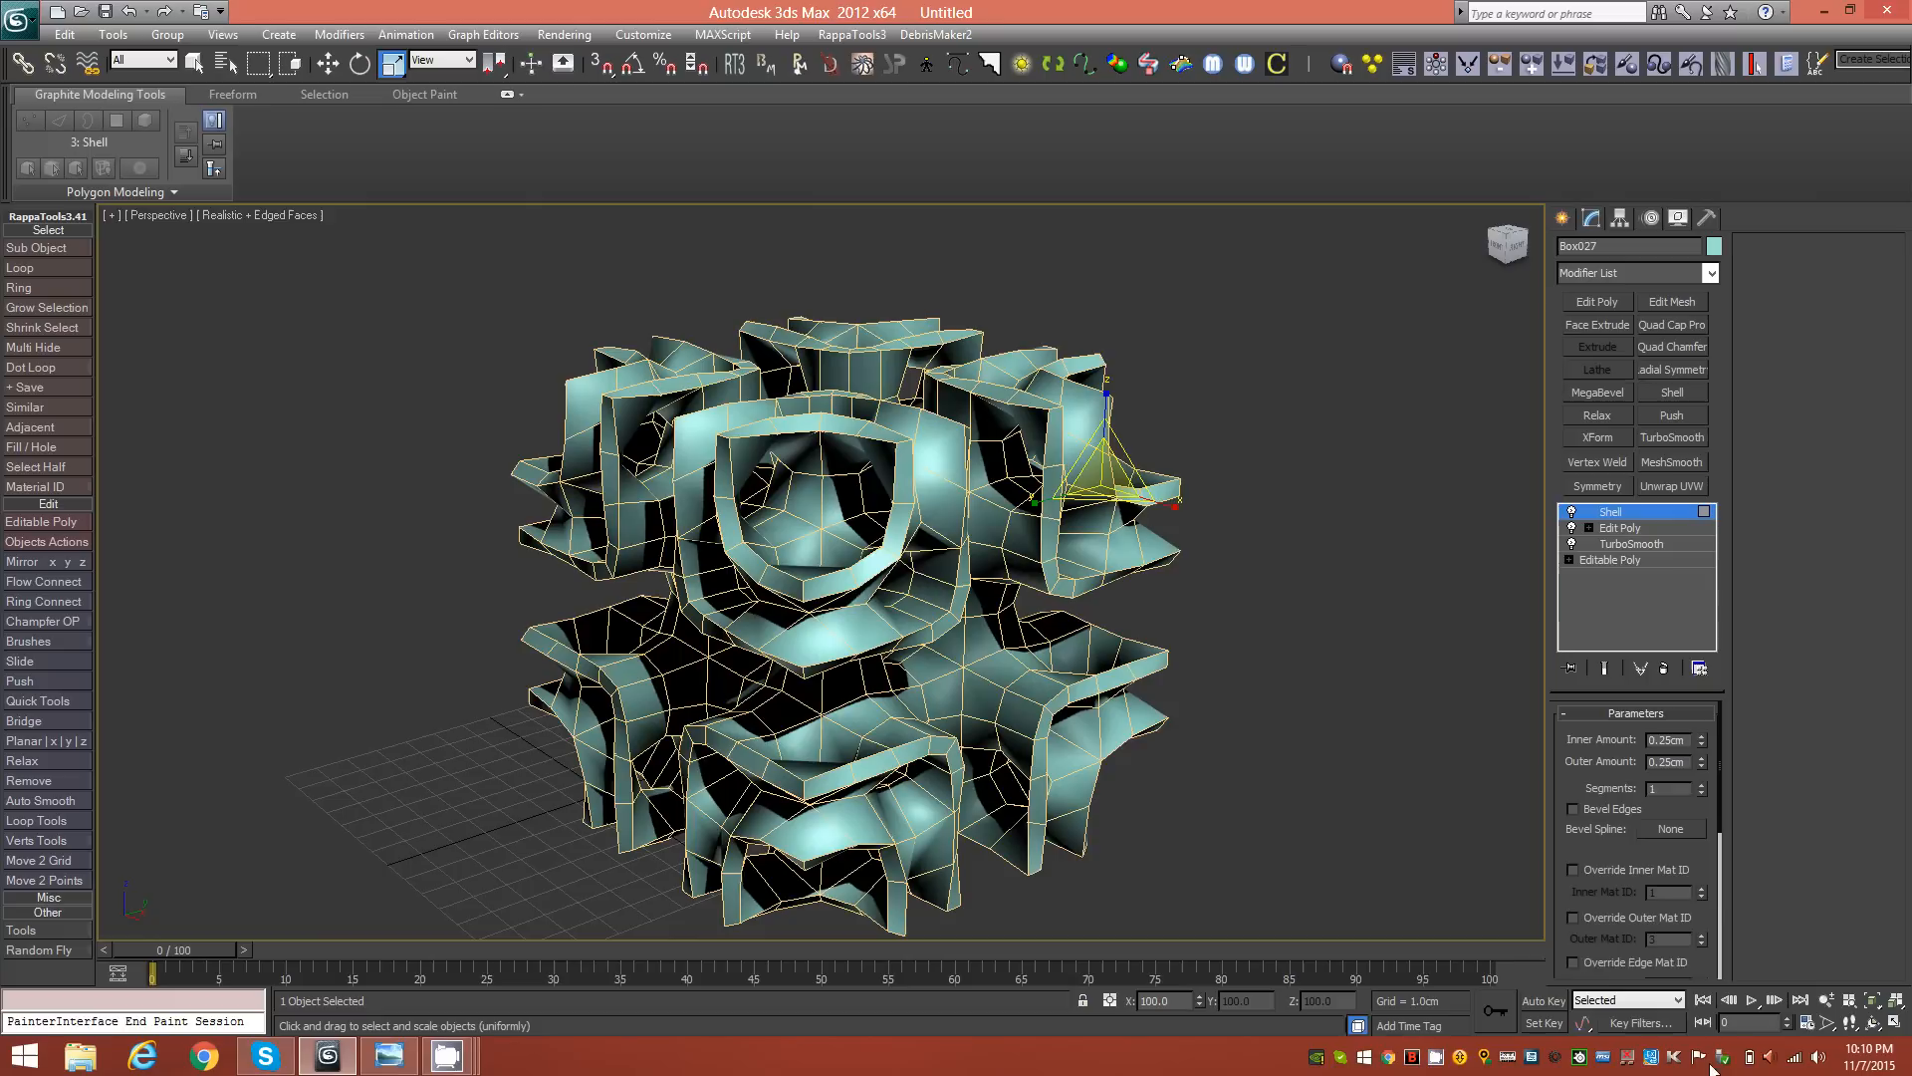
Step: Set the Shell's inner and outer amounts to 0.25 cm each
{"action": "type", "text": "0.25"}
{"action": "key", "text": "Return"}
{"action": "double_click", "coordinate": [1682, 738]}
{"action": "type", "text": "0."}
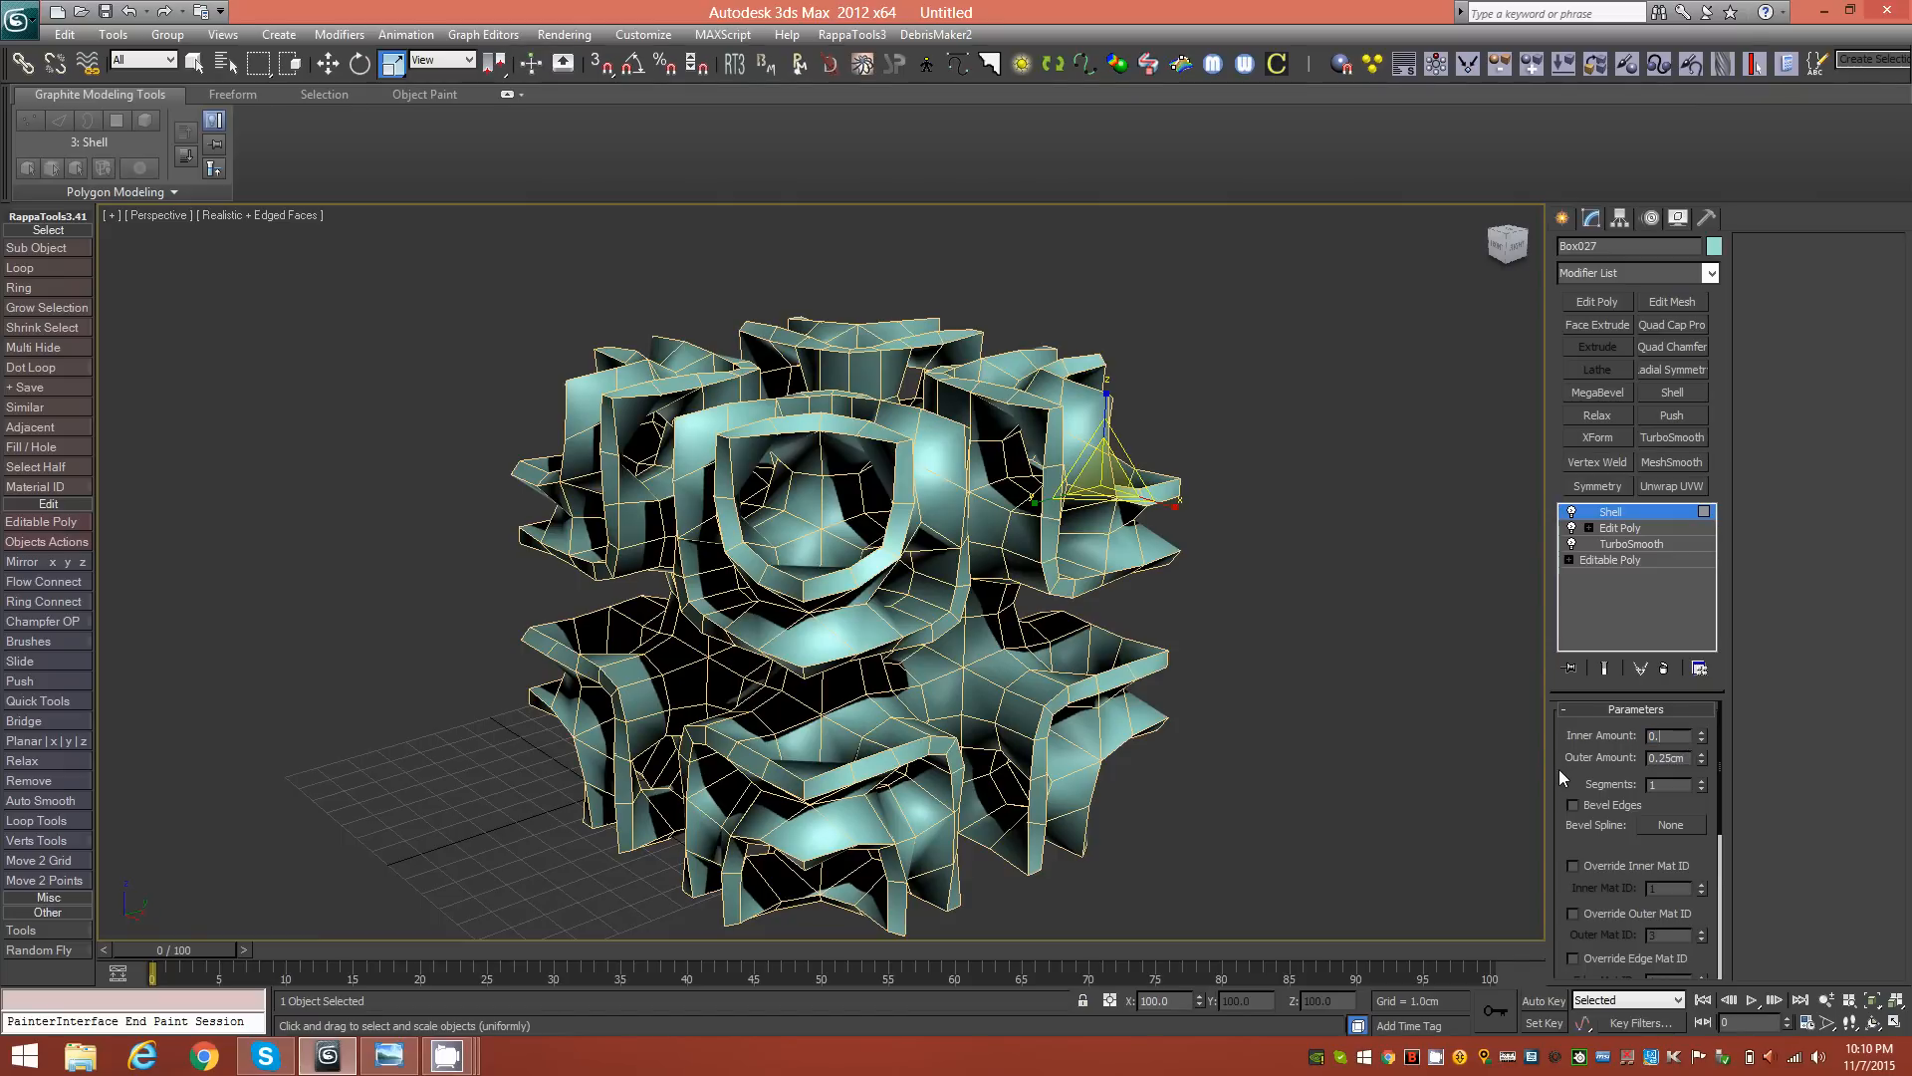
{"action": "key", "text": "Tab"}
Step: Inspect the thickened lattice from several sides and turn on Select Edges in the Shell modifier
{"action": "mouse_move", "coordinate": [1511, 253]}
{"action": "left_mouse_down"}
{"action": "mouse_move", "coordinate": [1407, 259]}
{"action": "mouse_move", "coordinate": [1511, 239]}
{"action": "left_mouse_up"}
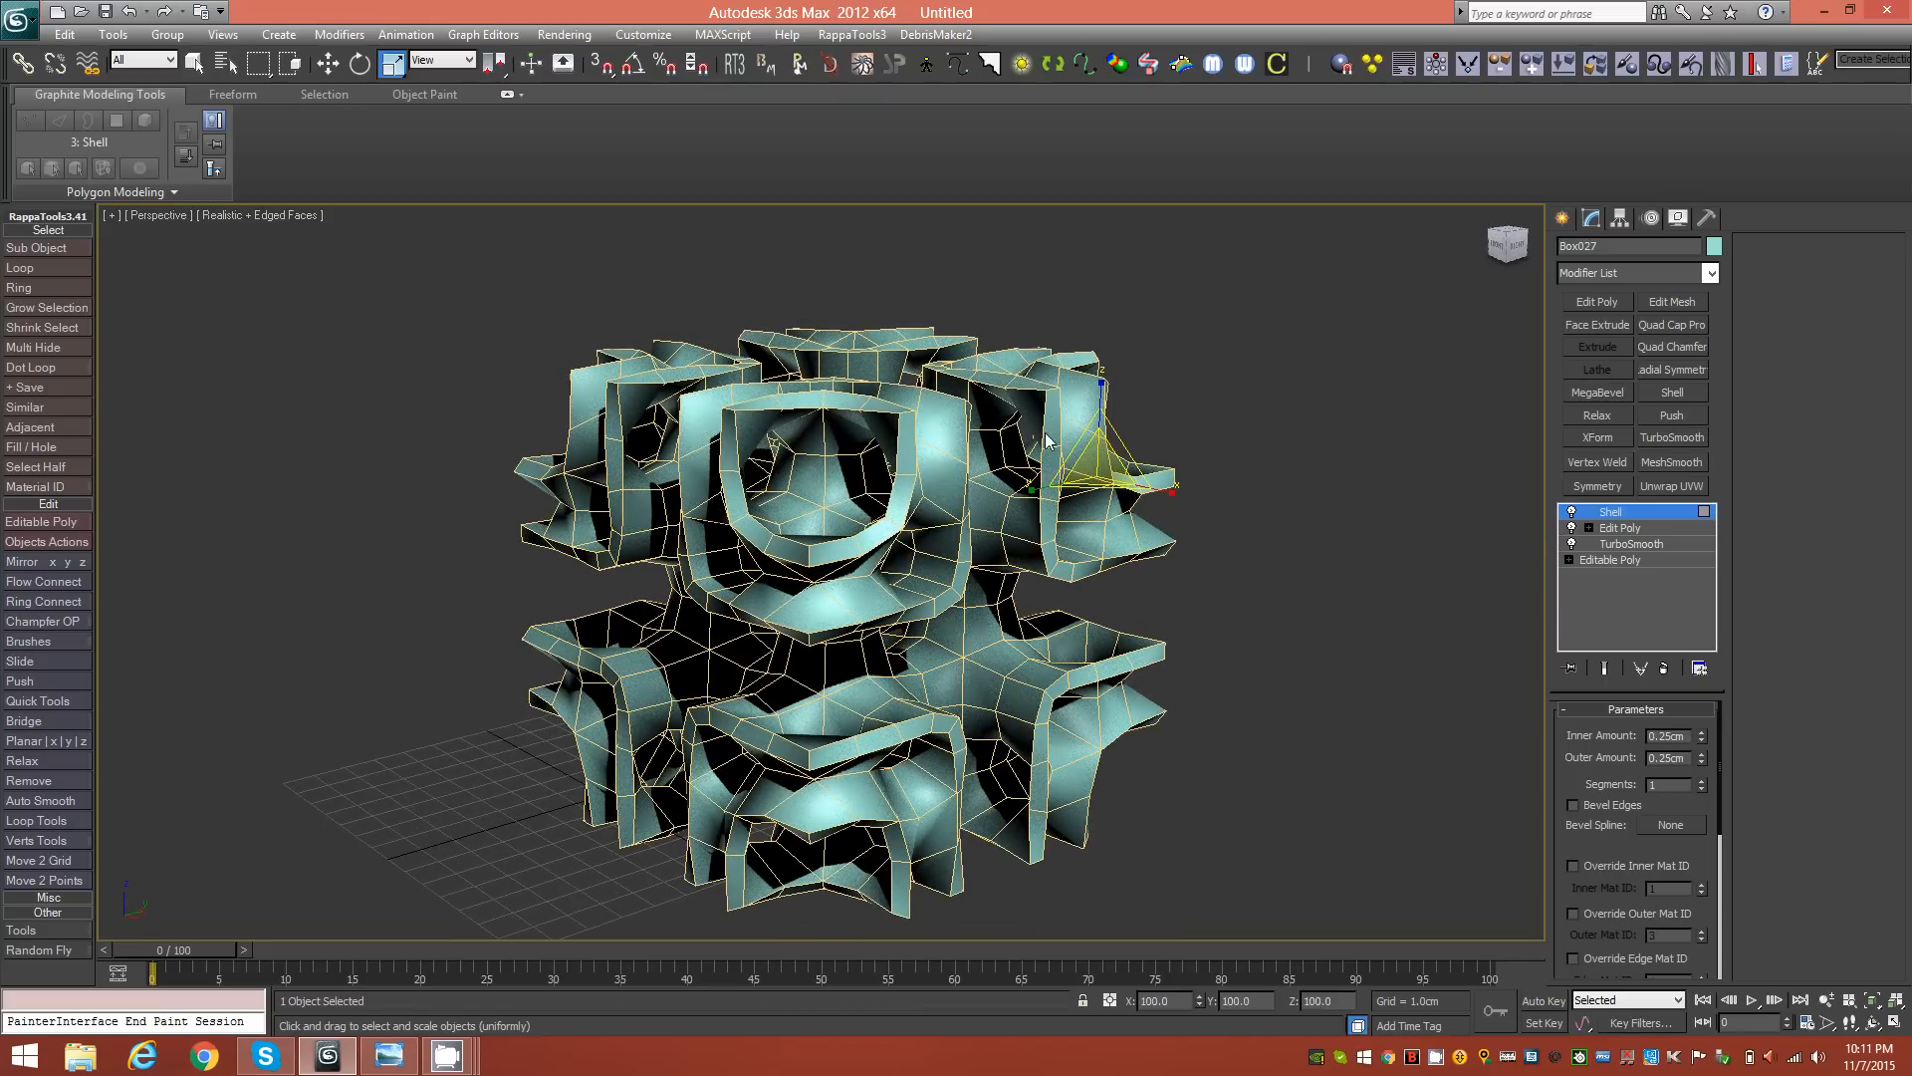
{"action": "left_click_drag", "start_coordinate": [1506, 251], "coordinate": [1422, 248]}
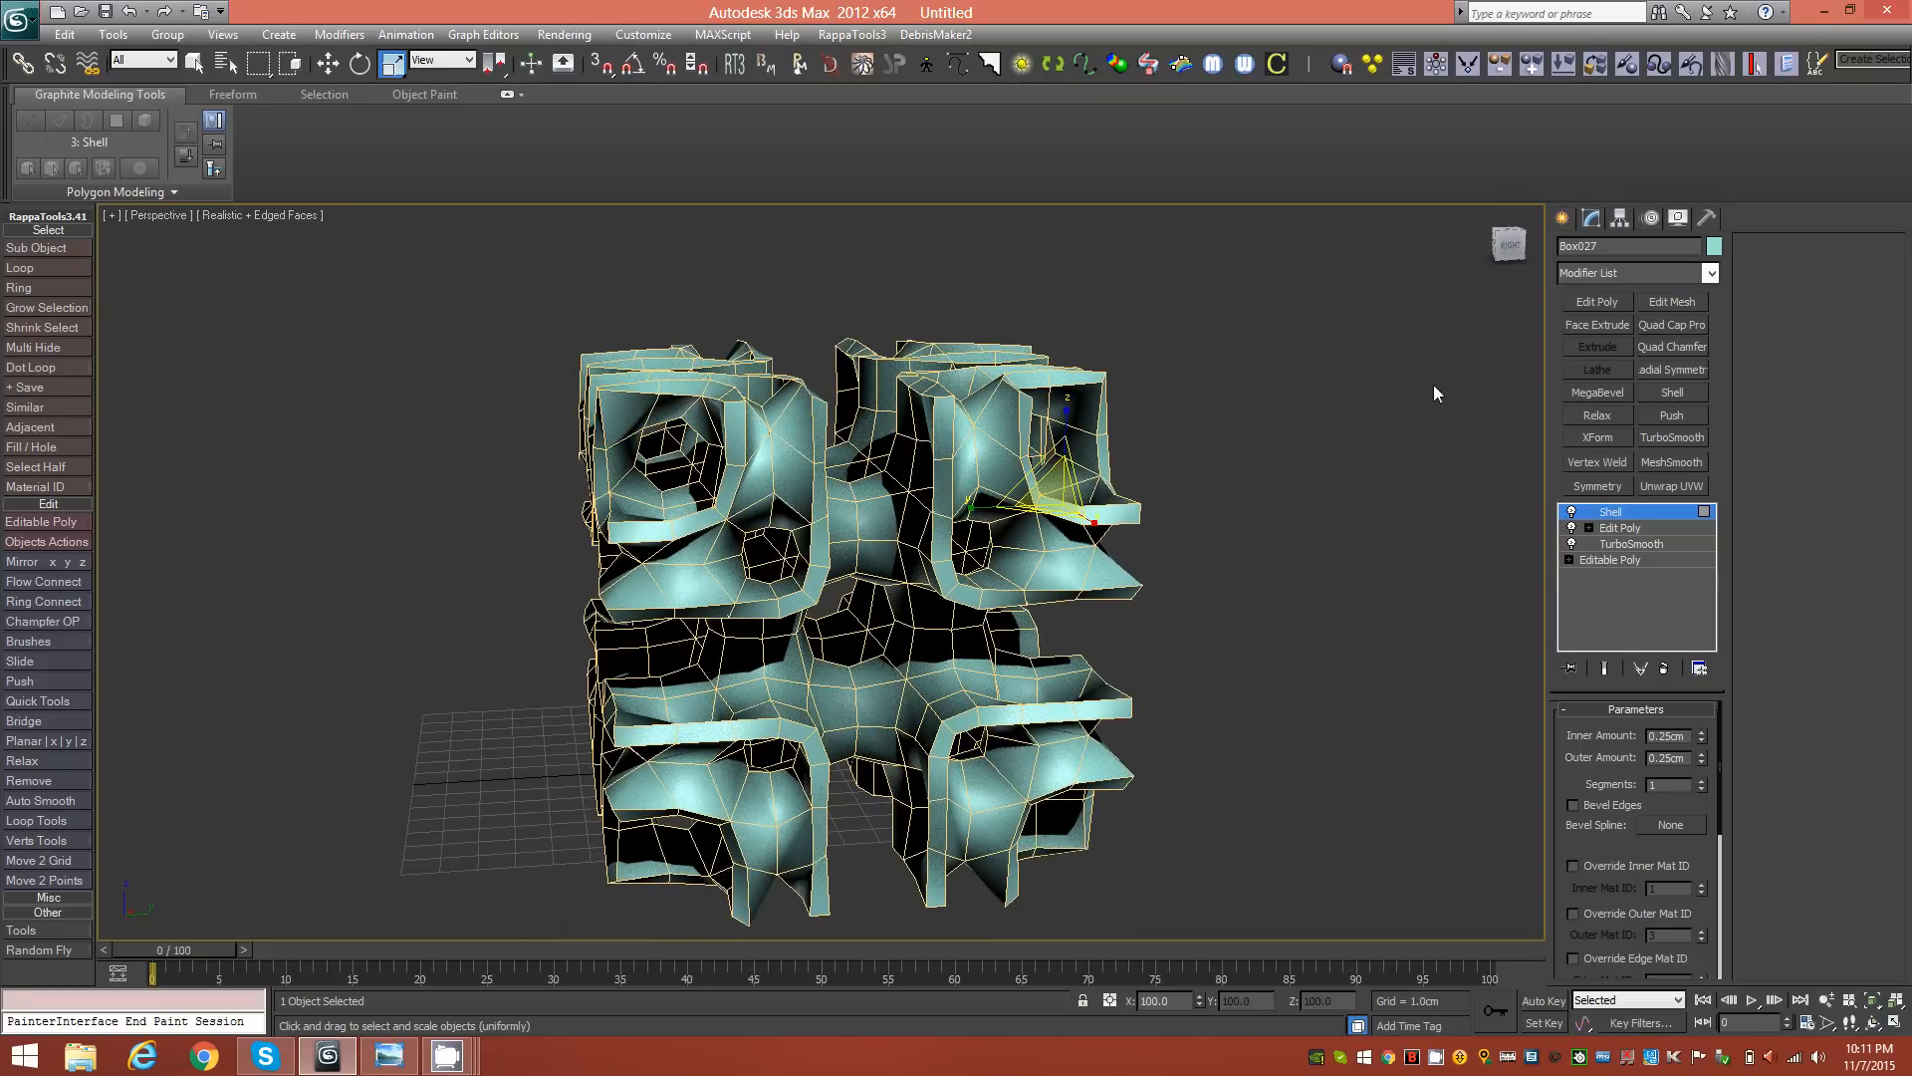
{"action": "left_click_drag", "start_coordinate": [1509, 247], "coordinate": [1544, 257]}
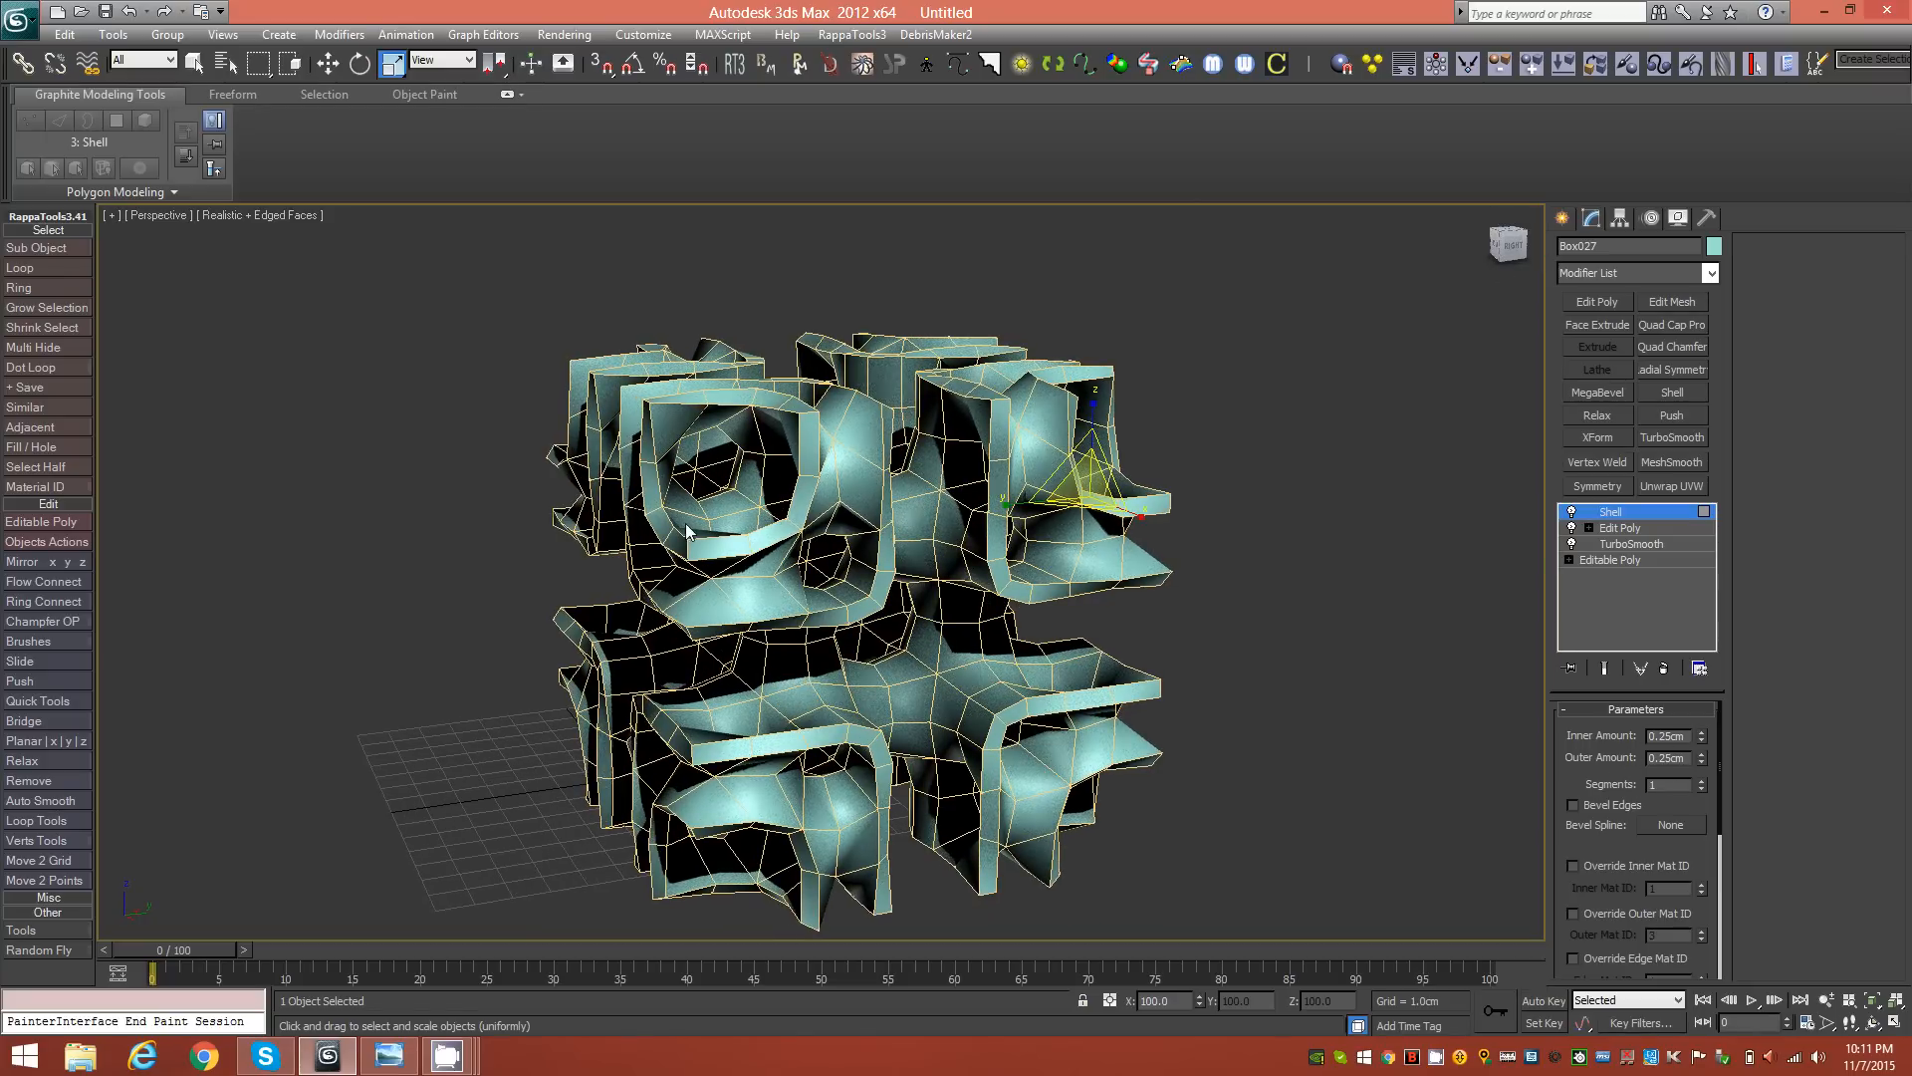
{"action": "mouse_move", "coordinate": [1510, 251]}
{"action": "left_mouse_down"}
{"action": "mouse_move", "coordinate": [1525, 267]}
{"action": "mouse_move", "coordinate": [109, 275]}
{"action": "mouse_move", "coordinate": [162, 243]}
{"action": "mouse_move", "coordinate": [126, 939]}
{"action": "mouse_move", "coordinate": [1507, 254]}
{"action": "left_mouse_up"}
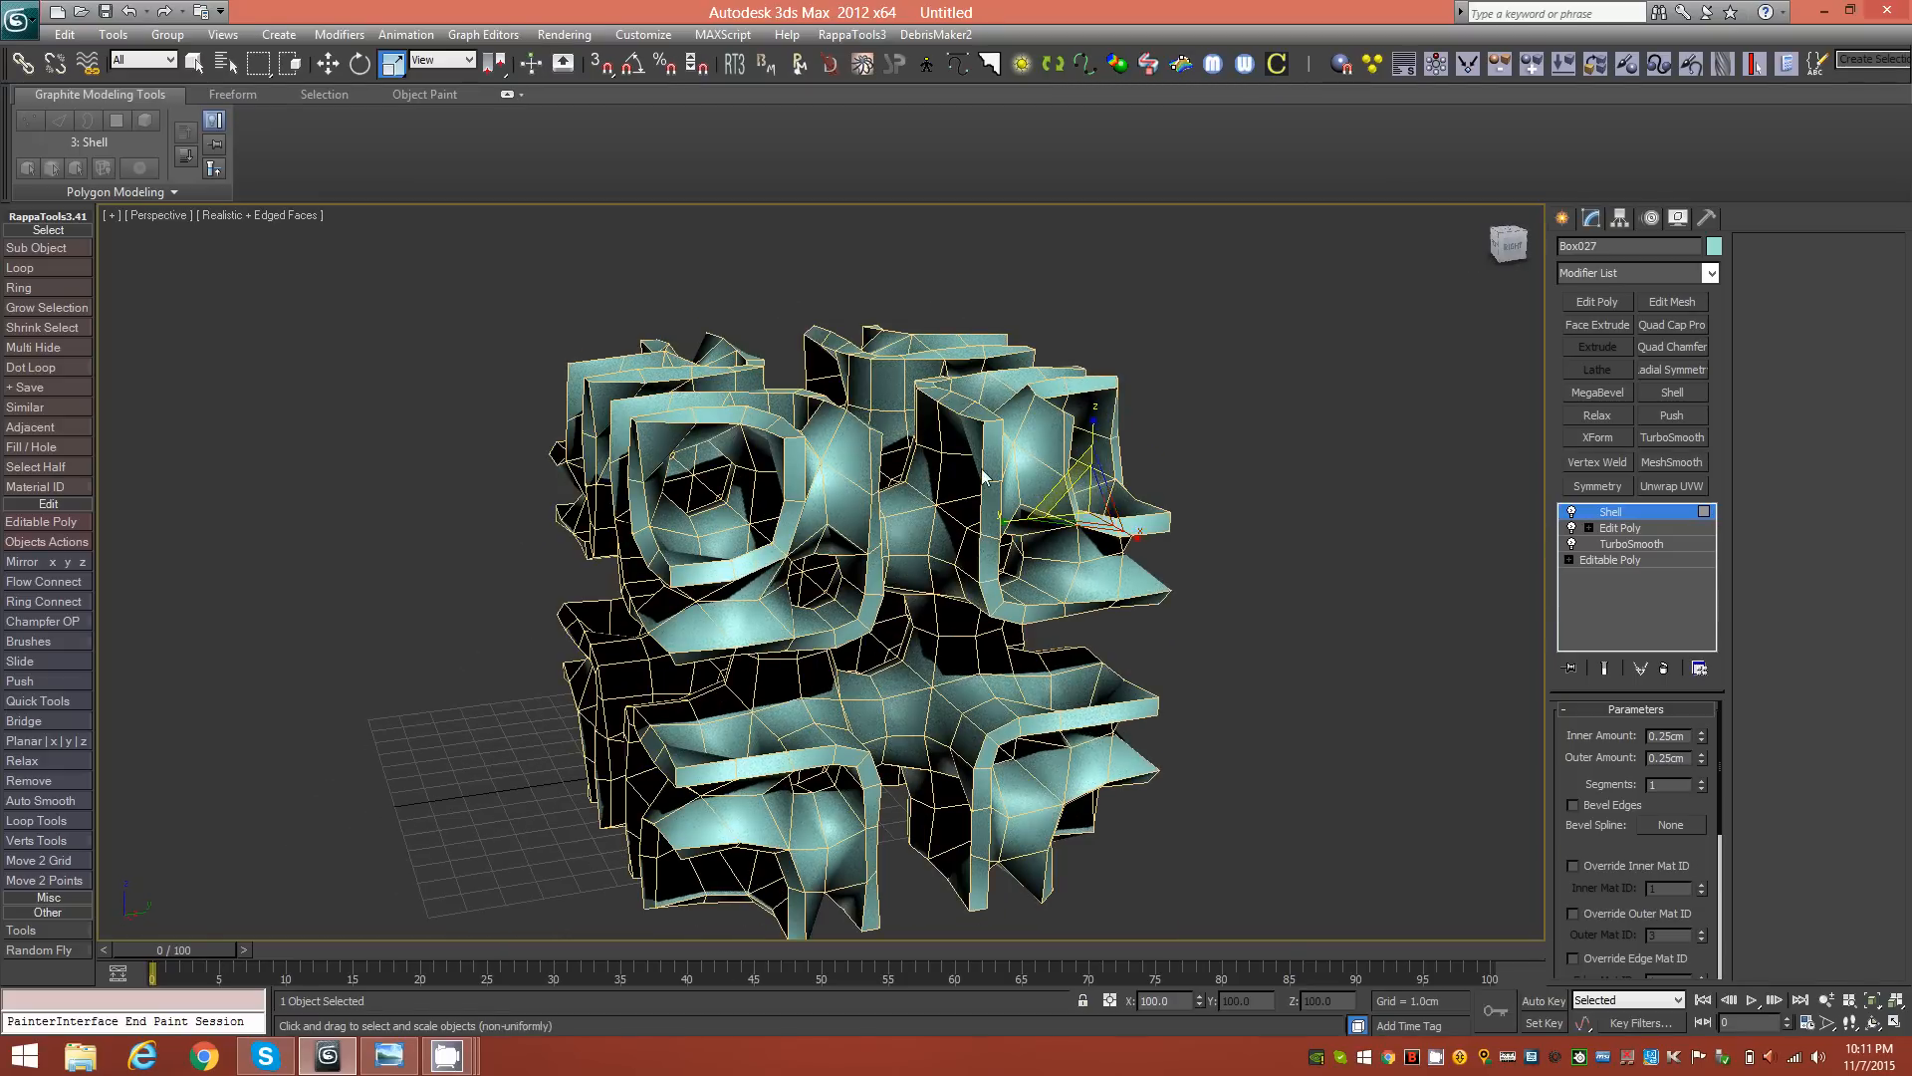
{"action": "middle_click_drag", "start_coordinate": [1176, 483], "coordinate": [1066, 490], "text": "alt"}
{"action": "left_click_drag", "start_coordinate": [1633, 853], "coordinate": [1671, 572]}
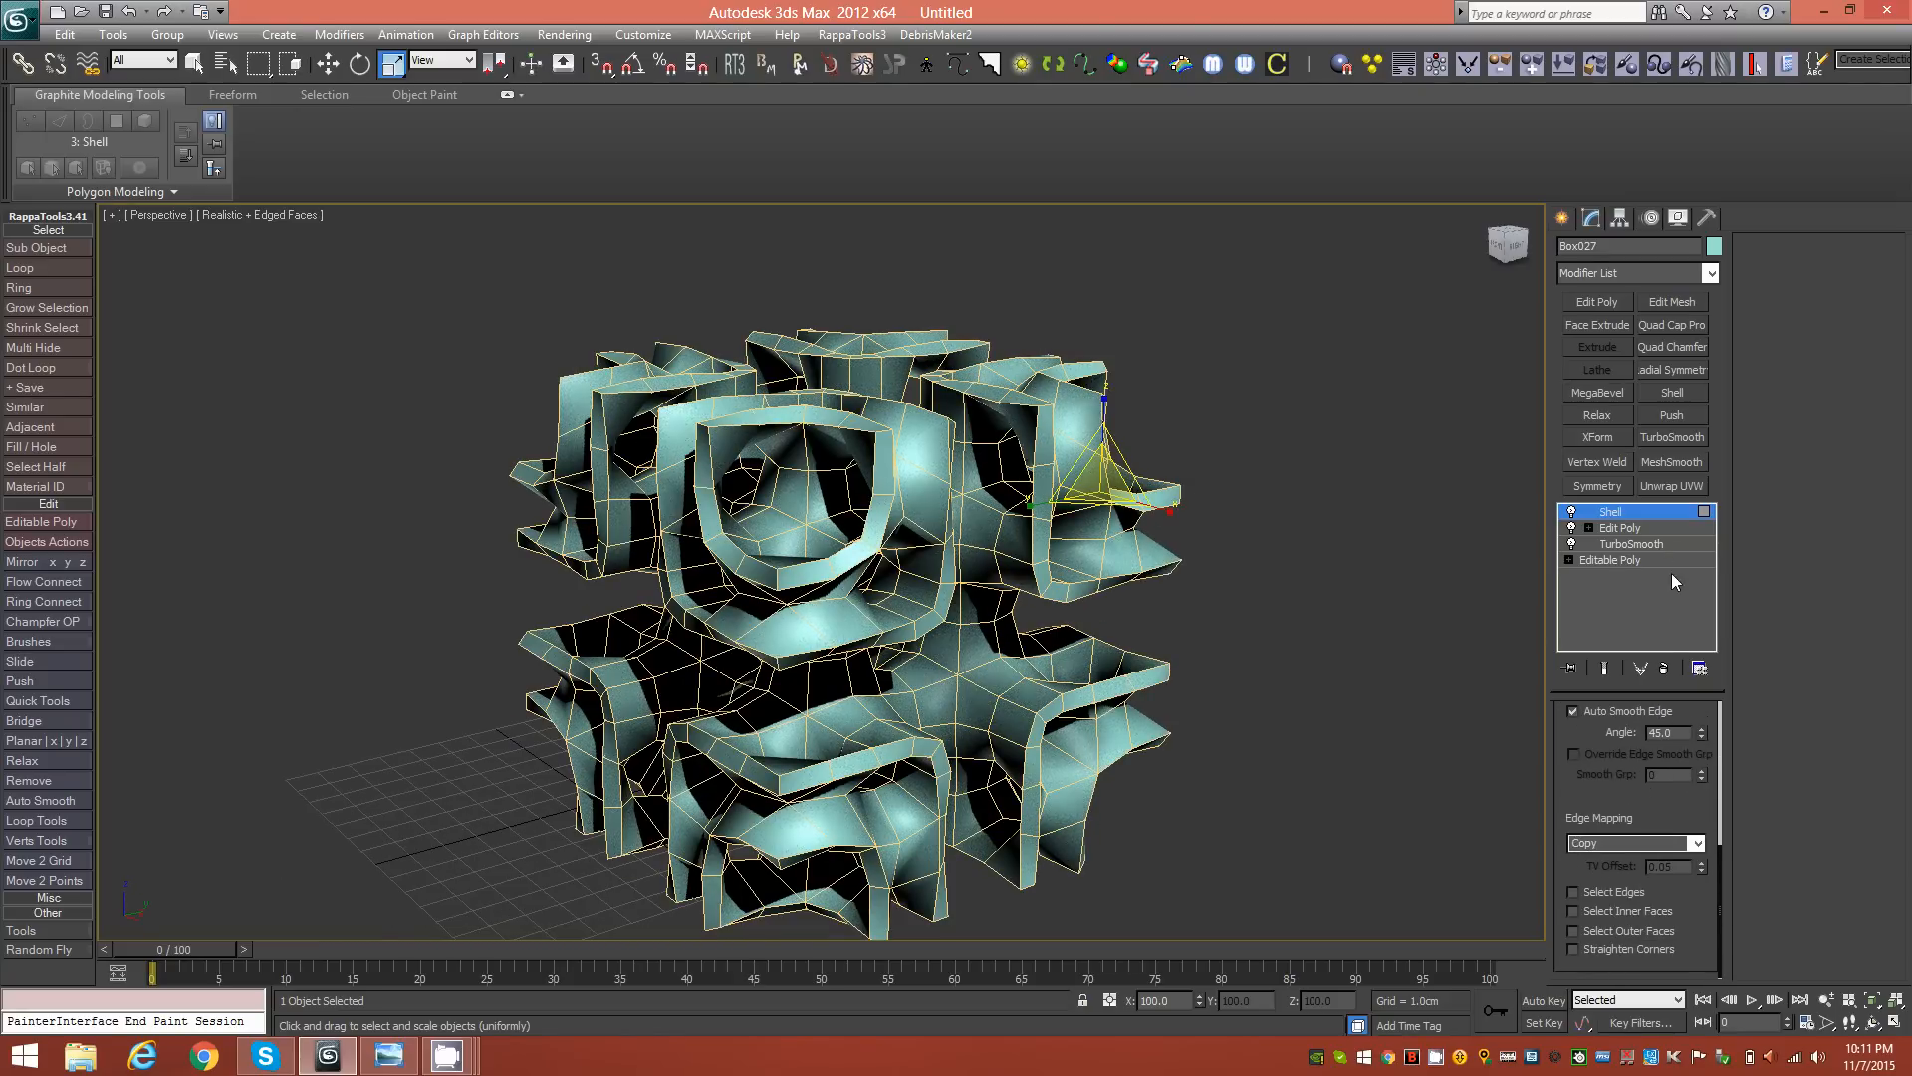
{"action": "left_click", "coordinate": [1580, 890]}
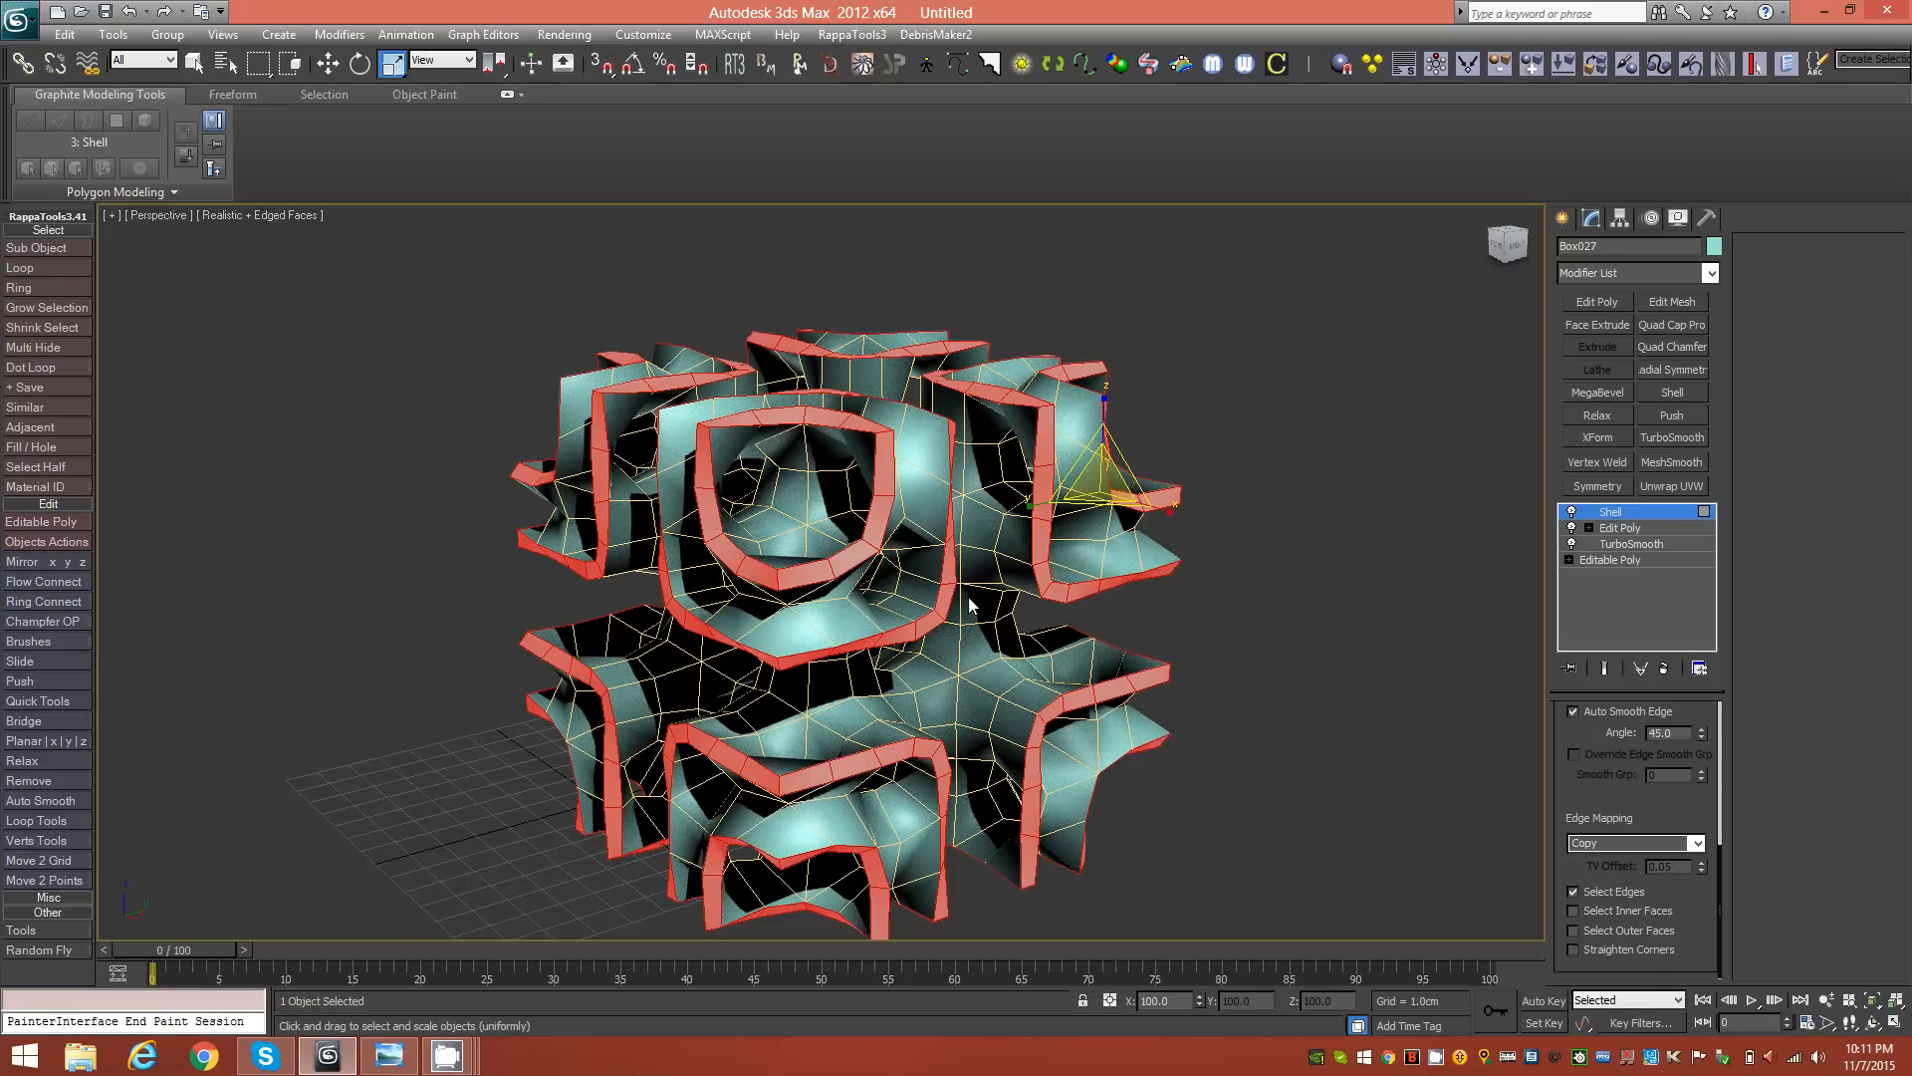
{"action": "mouse_move", "coordinate": [1162, 600]}
{"action": "middle_mouse_down", "text": "alt"}
{"action": "mouse_move", "coordinate": [1090, 611]}
{"action": "mouse_move", "coordinate": [1241, 596]}
{"action": "mouse_move", "coordinate": [1065, 626]}
{"action": "mouse_move", "coordinate": [1133, 611]}
{"action": "middle_mouse_up", "text": "alt"}
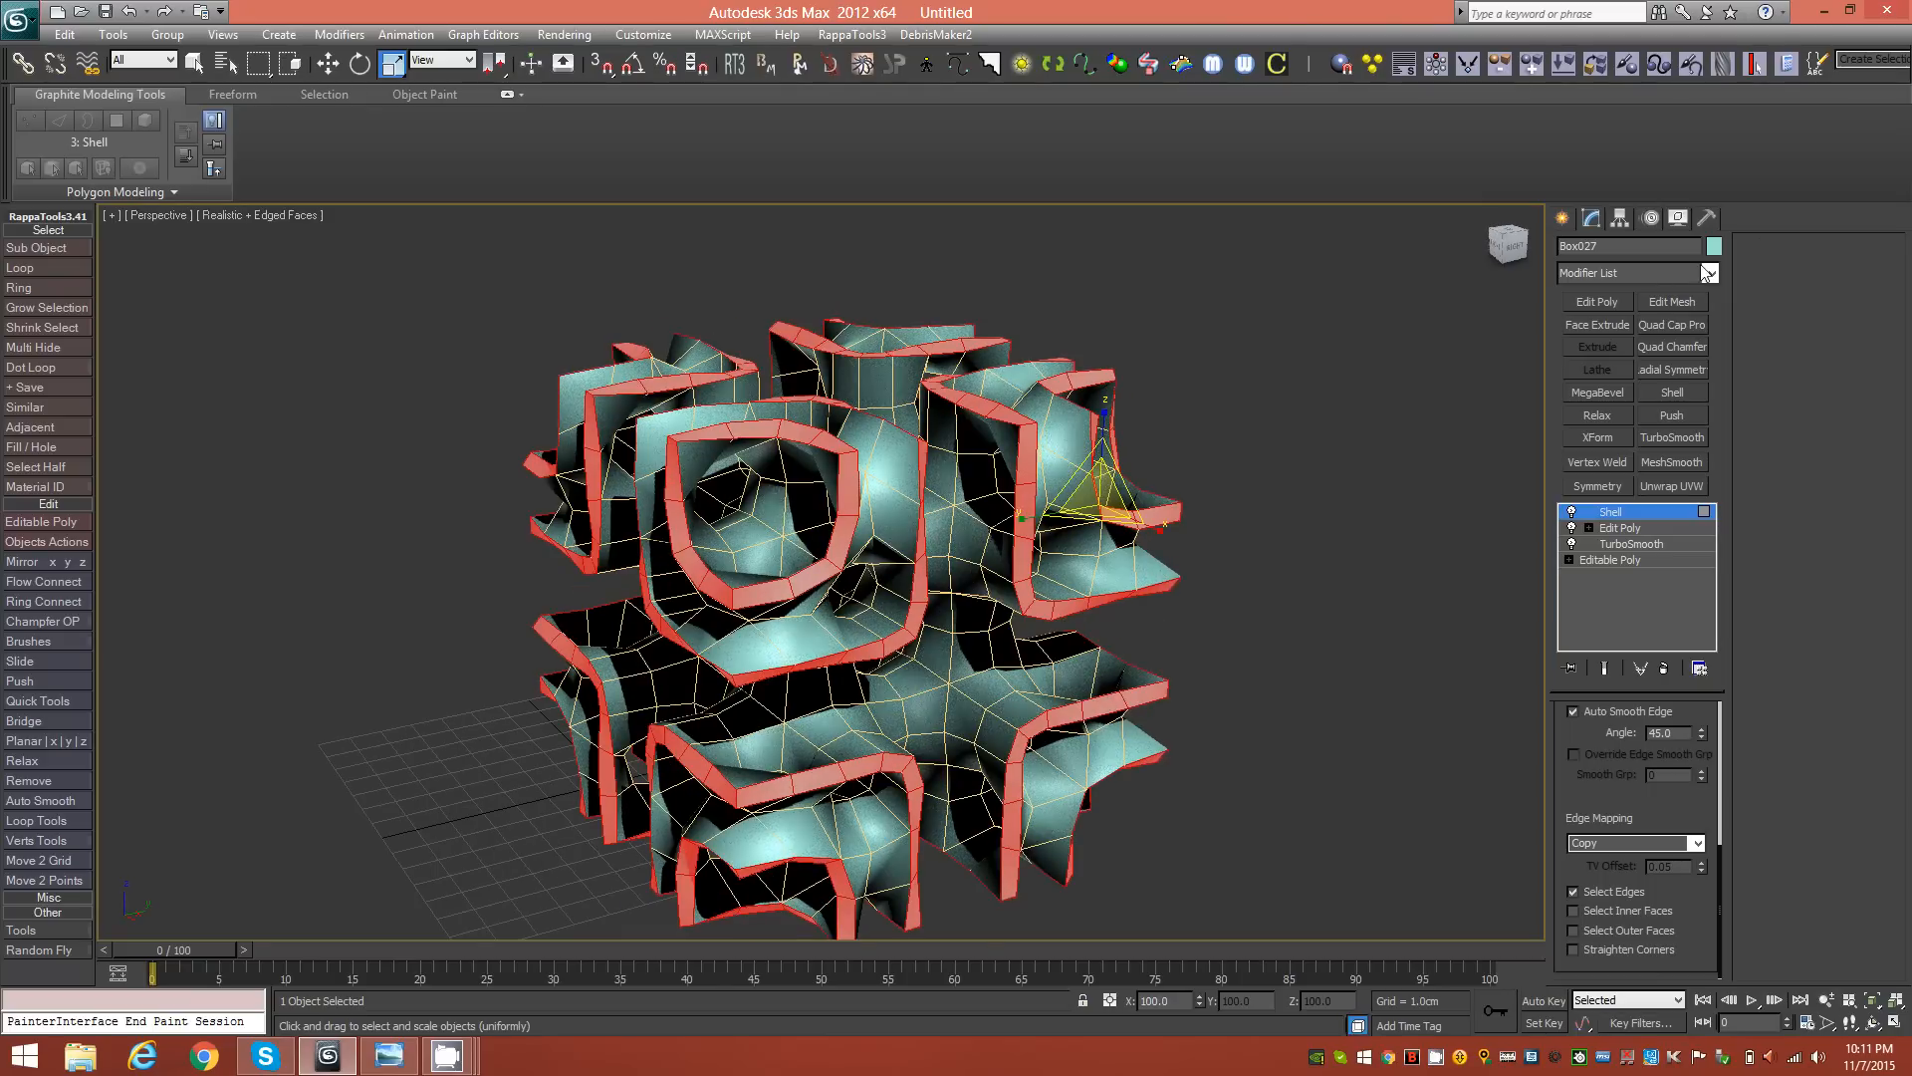
Step: Add an Edit Poly modifier above Shell and enter Polygon level with the shell's rim polygons selected
{"action": "left_click", "coordinate": [1589, 302]}
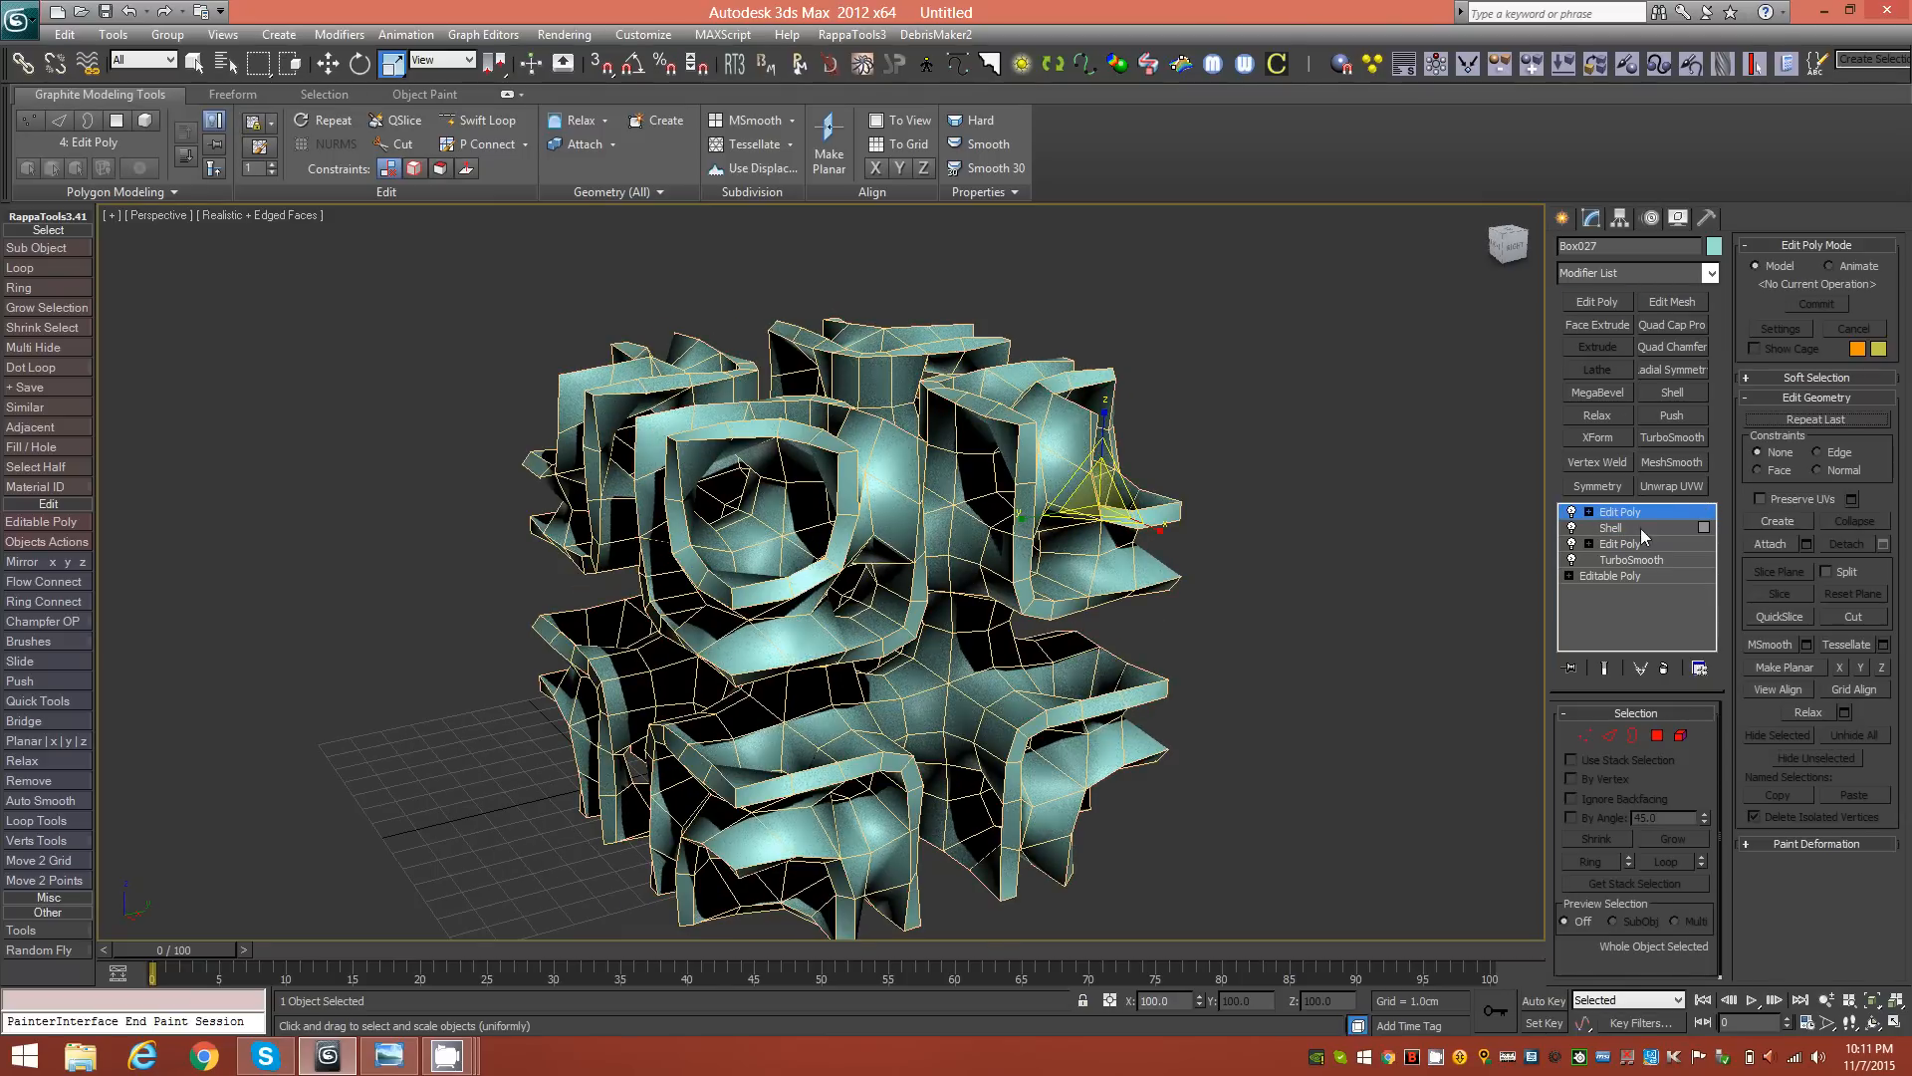
{"action": "left_click", "coordinate": [1658, 735]}
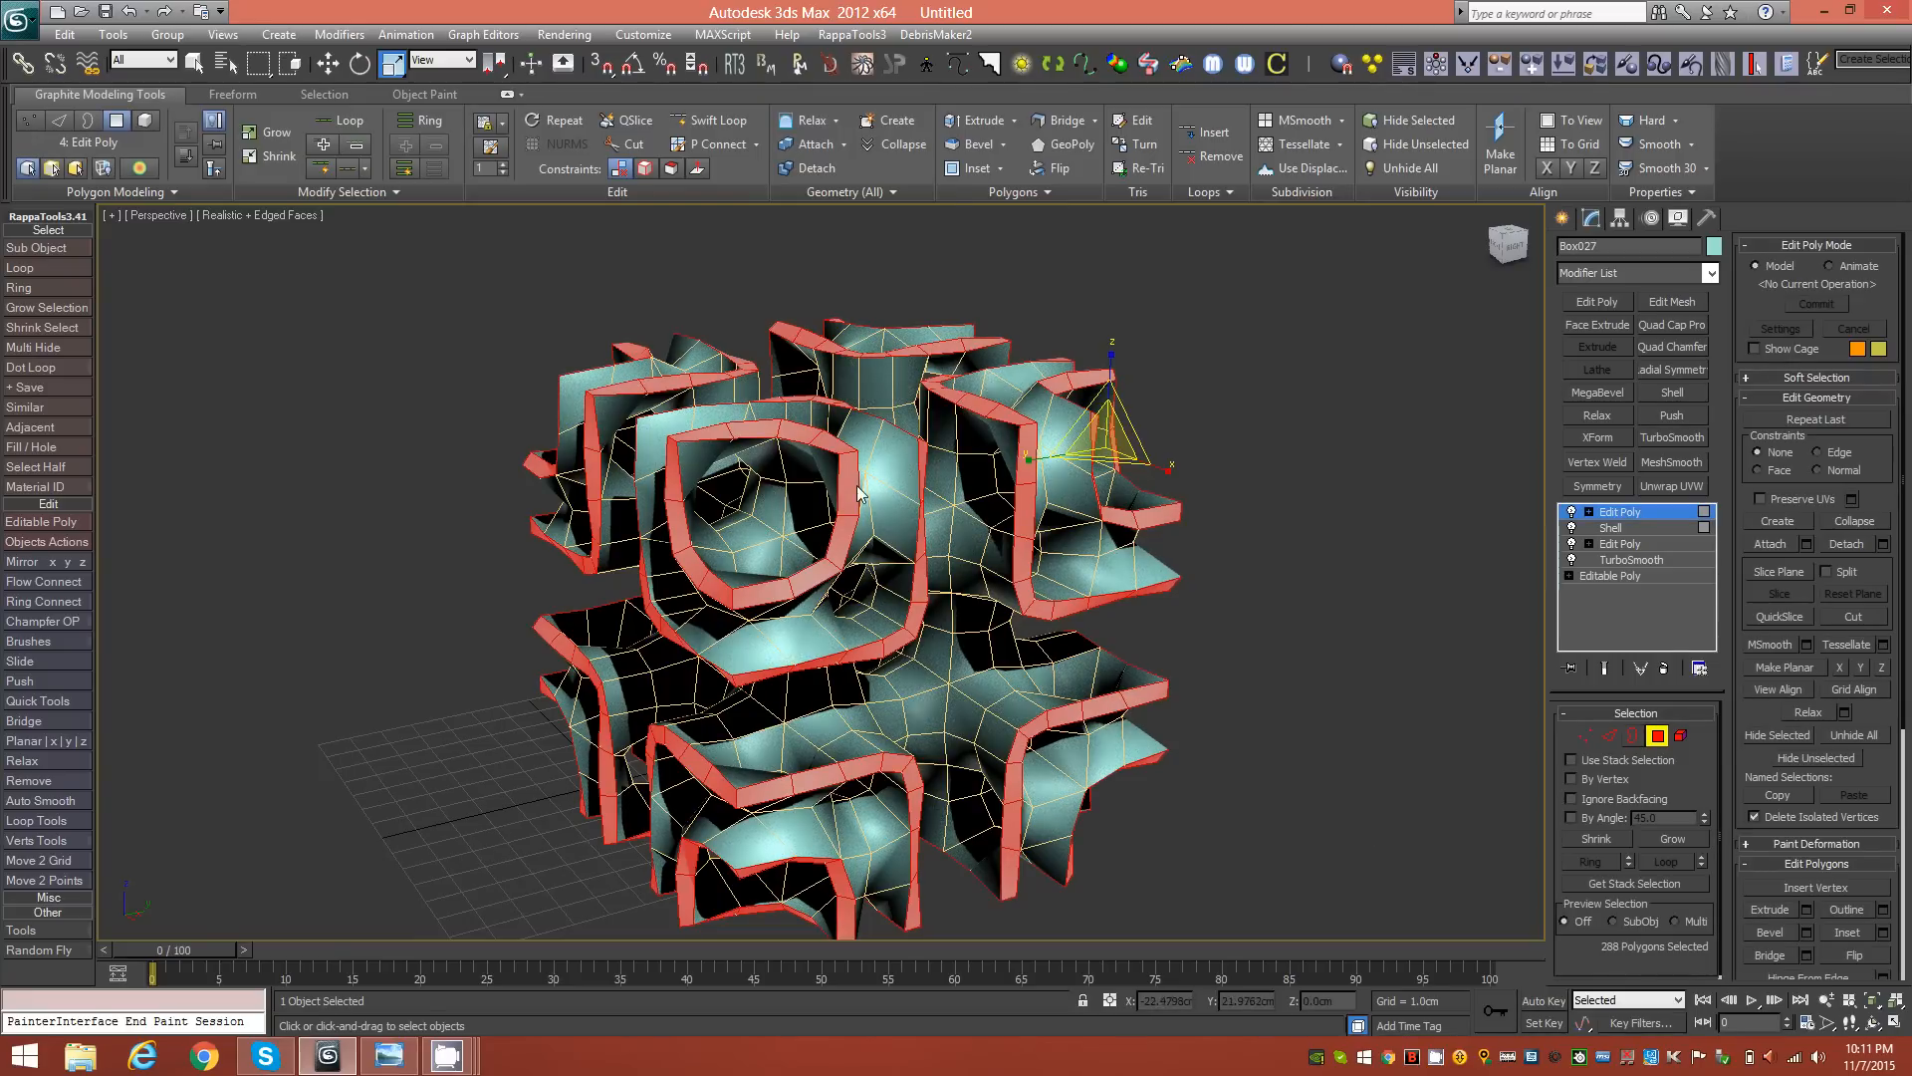
{"action": "mouse_move", "coordinate": [968, 538]}
{"action": "middle_mouse_down", "text": "alt"}
{"action": "mouse_move", "coordinate": [893, 582]}
{"action": "mouse_move", "coordinate": [951, 536]}
{"action": "middle_mouse_up", "text": "alt"}
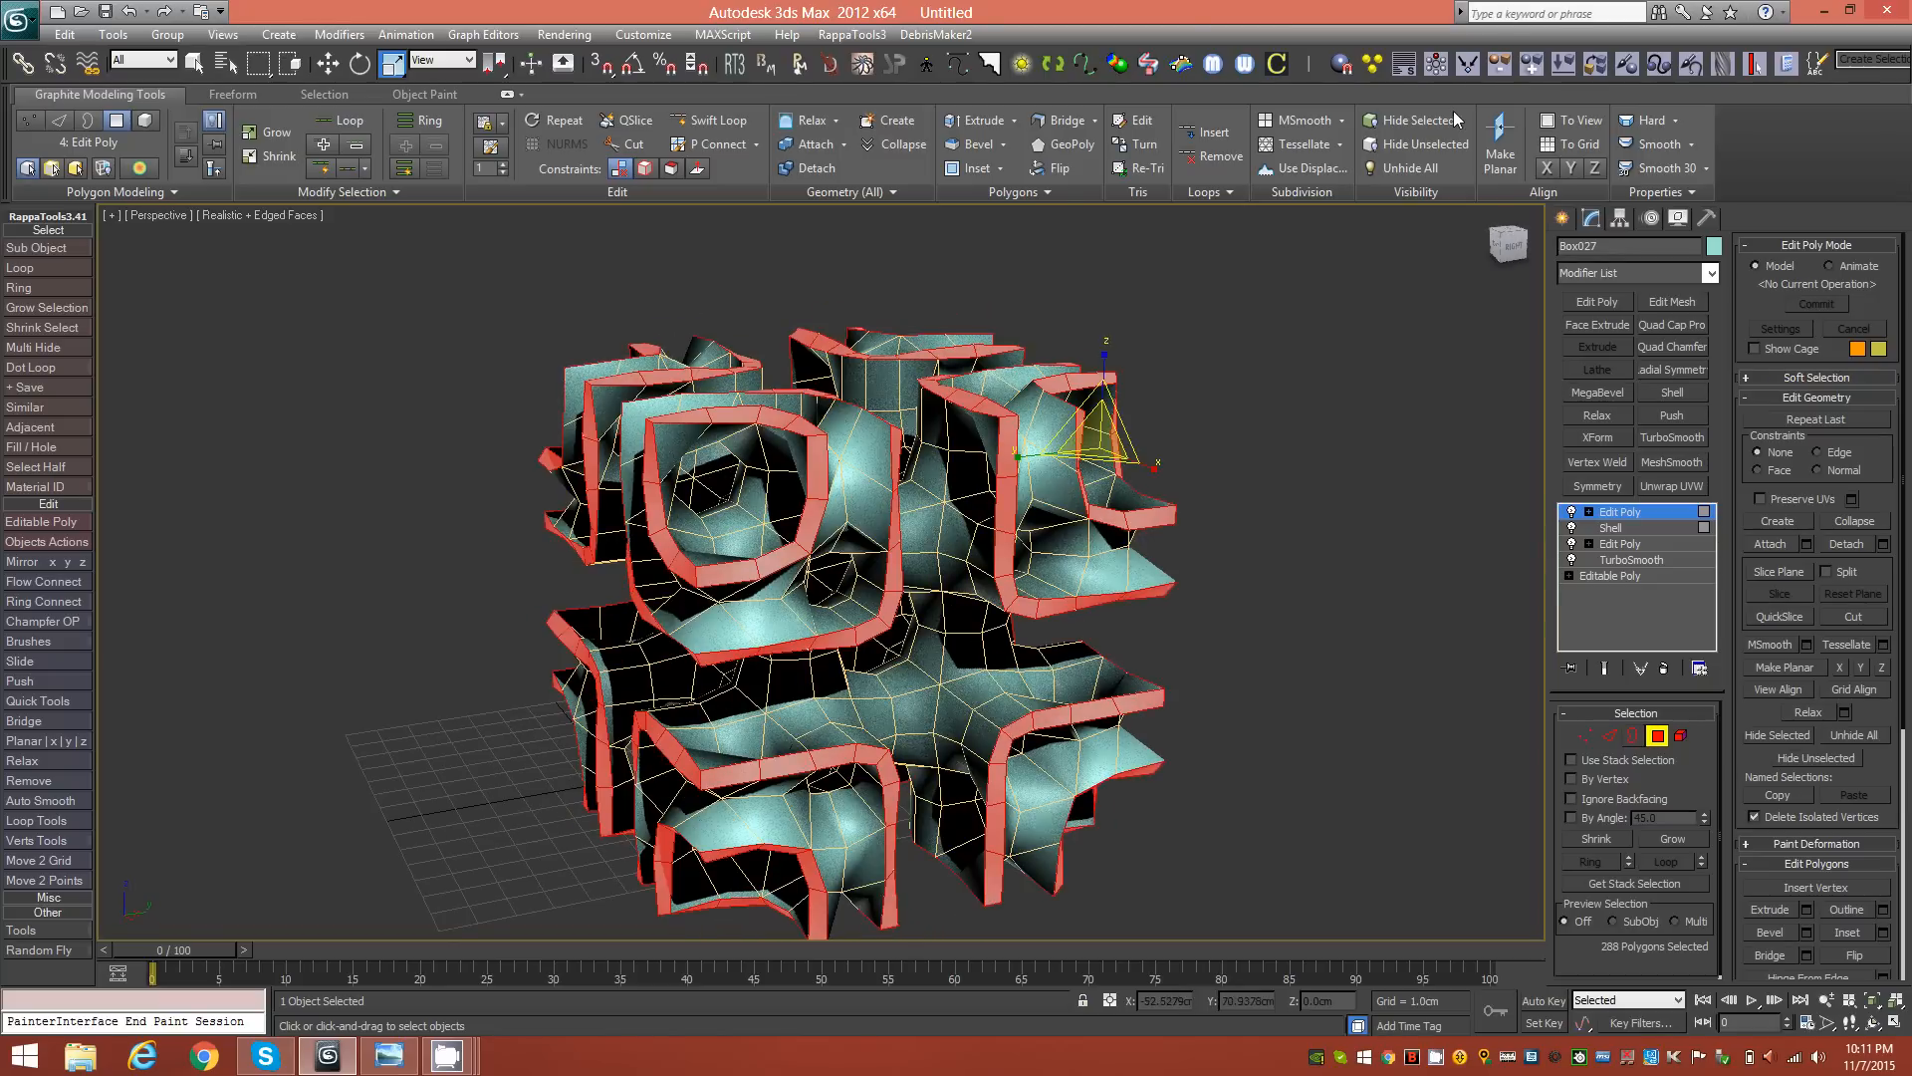
Step: Inset the selected rim polygons of the lattice by 0.1 cm
{"action": "left_click", "coordinate": [966, 169]}
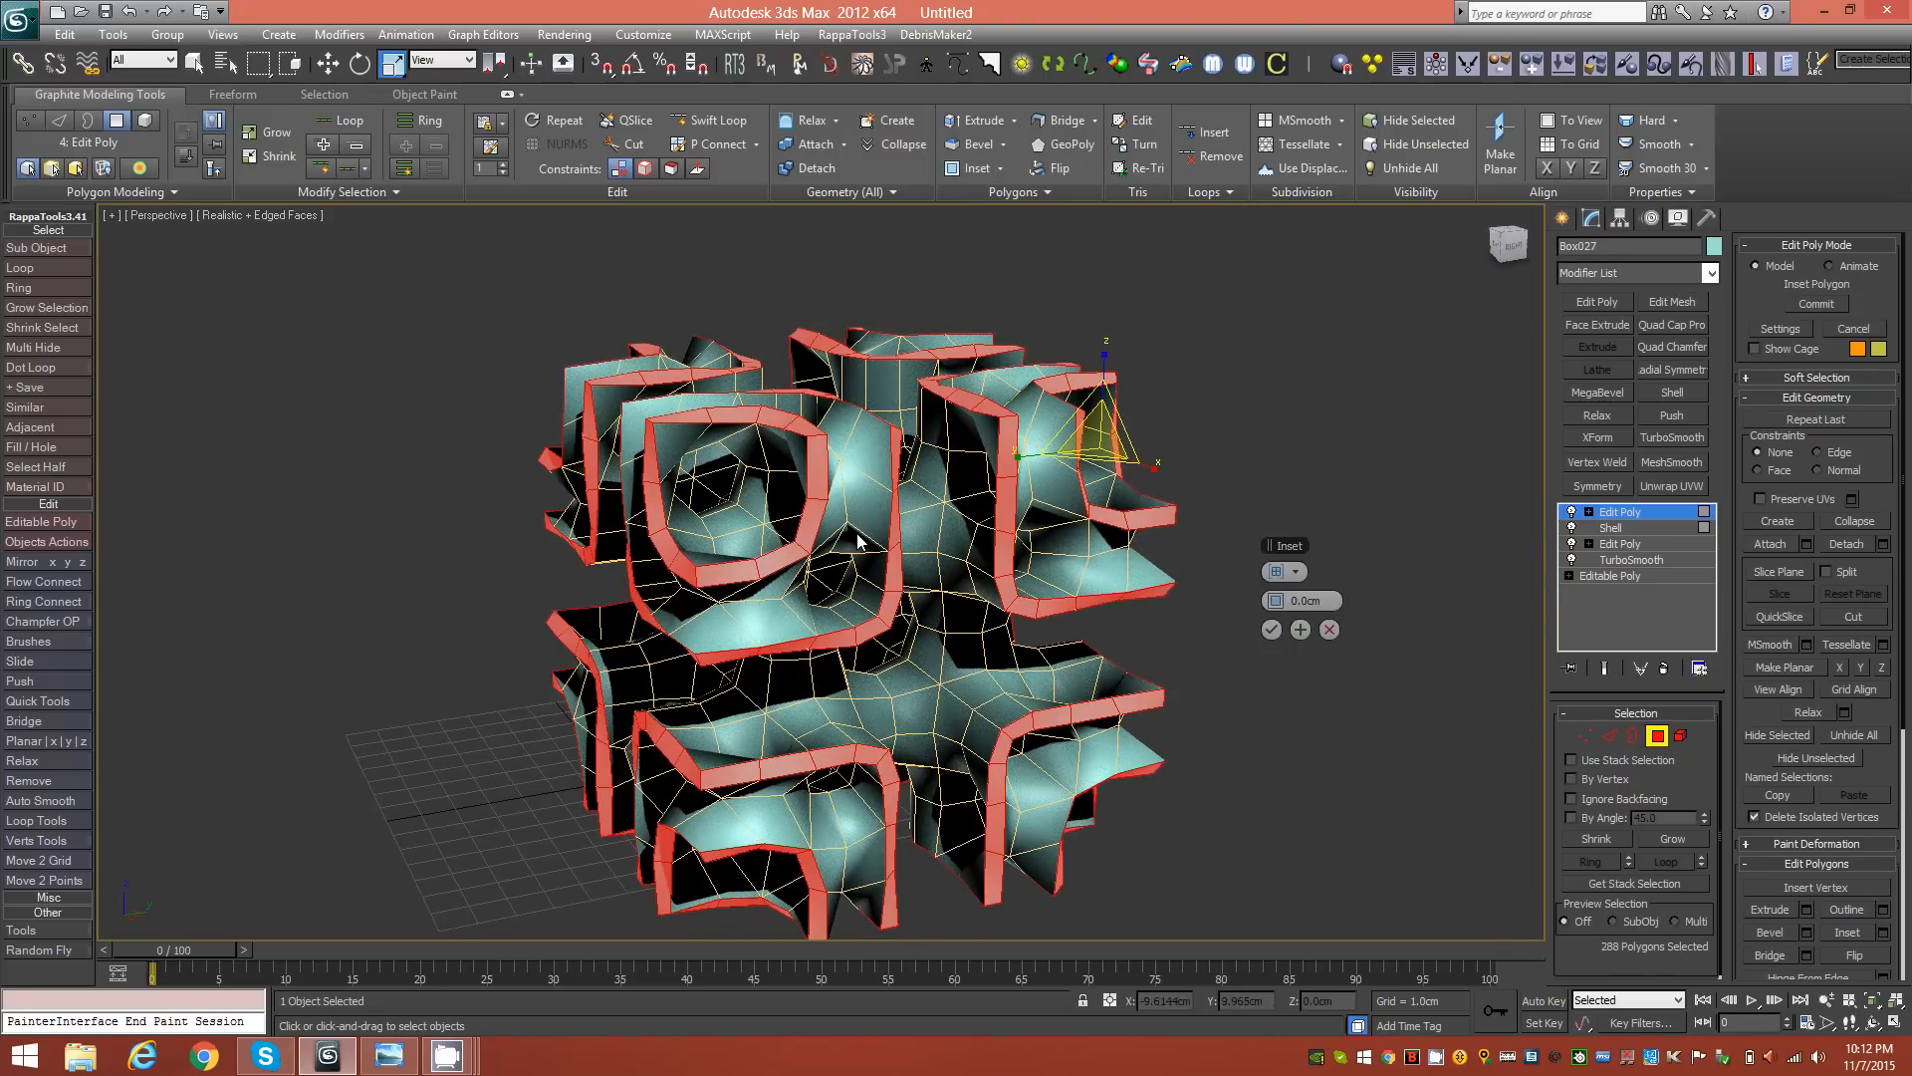
{"action": "left_click", "coordinate": [1281, 600]}
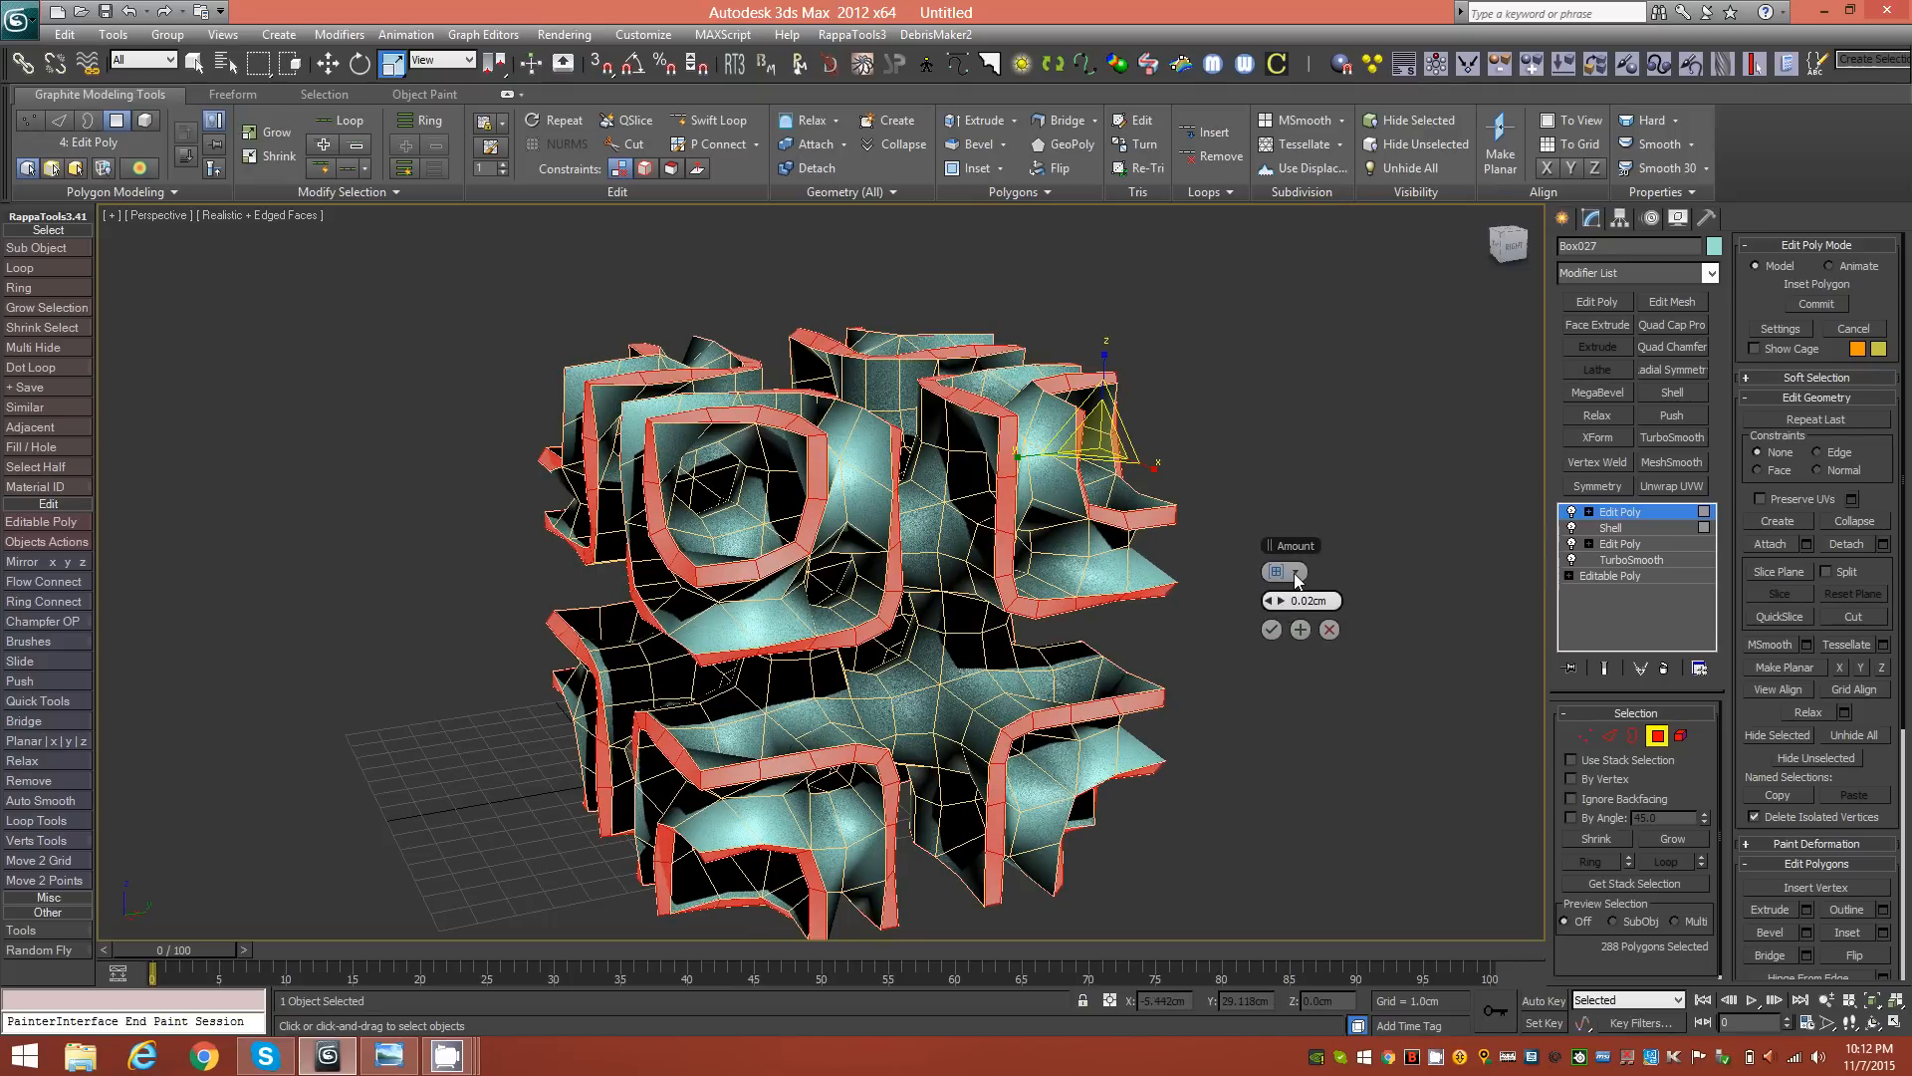
{"action": "left_click", "coordinate": [1281, 602]}
{"action": "left_click", "coordinate": [1281, 602]}
{"action": "left_click", "coordinate": [1281, 602]}
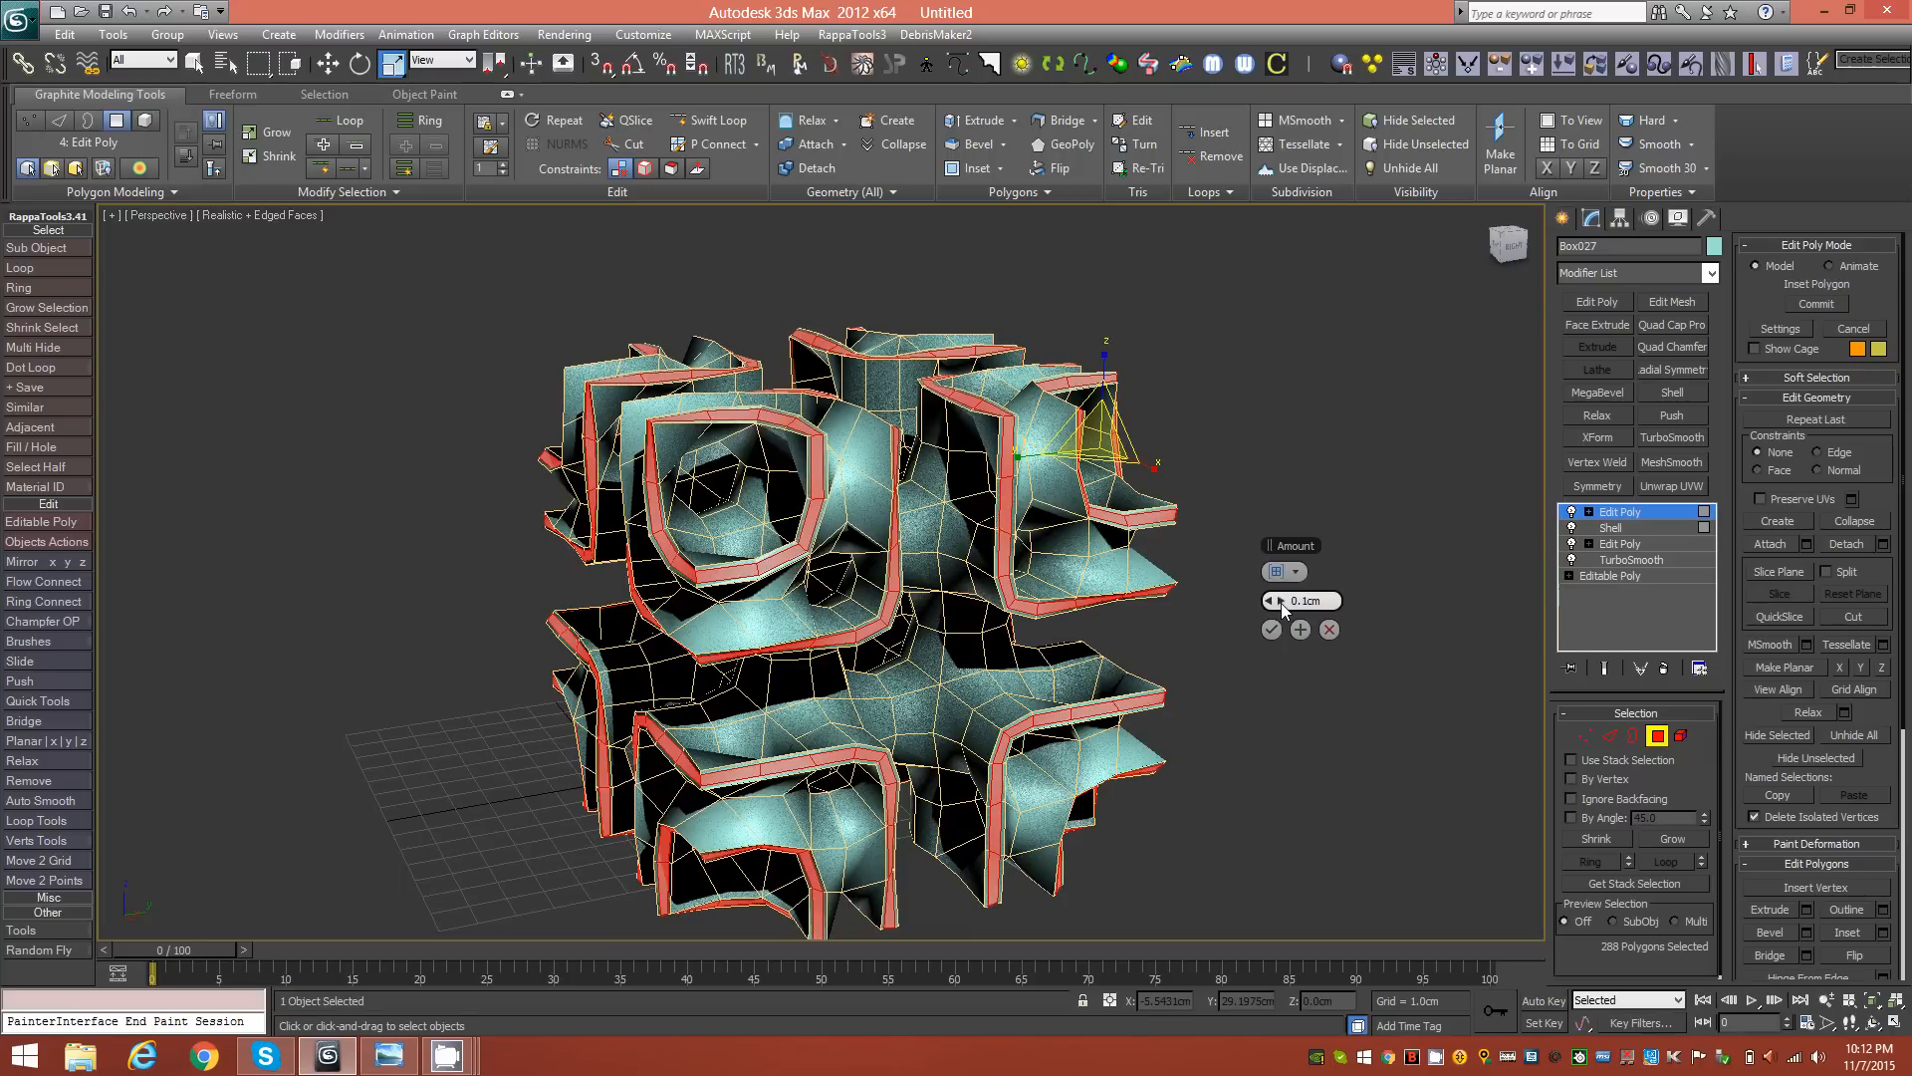
{"action": "left_click", "coordinate": [1281, 602]}
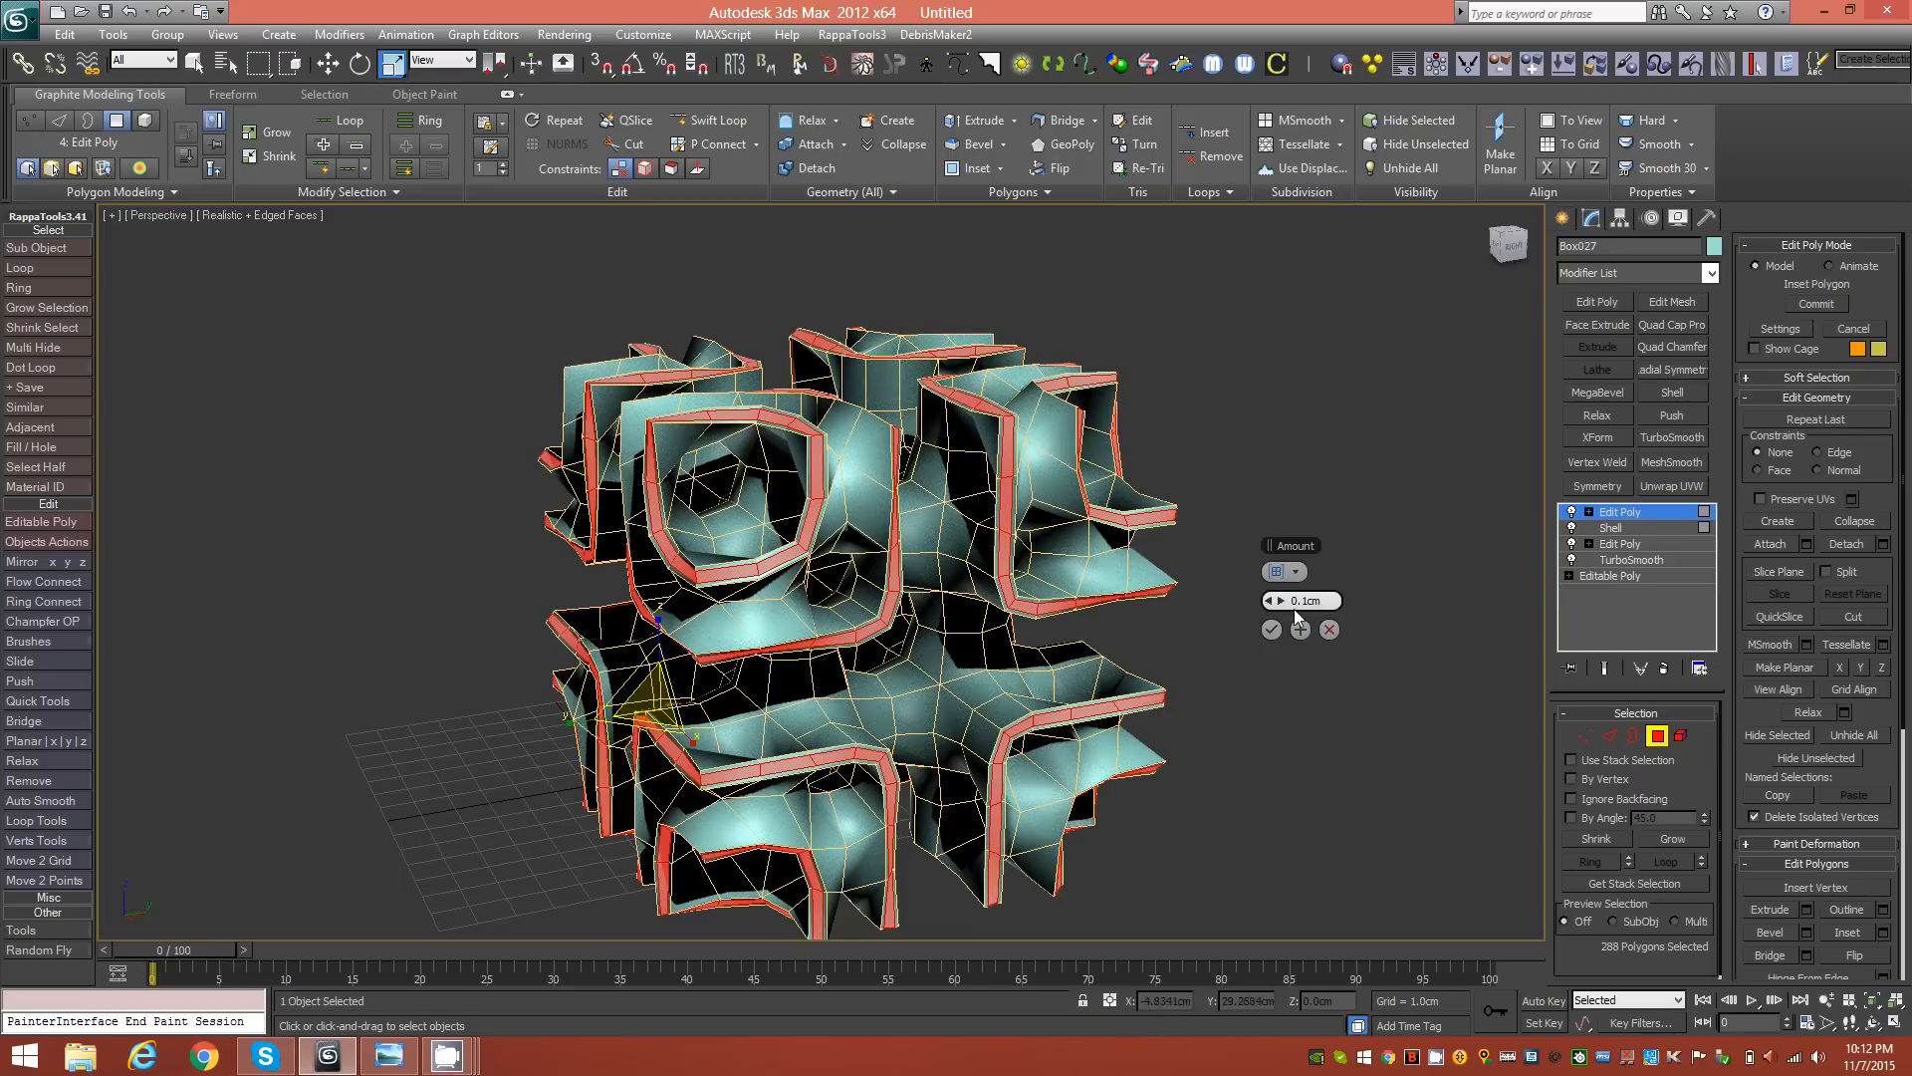
{"action": "left_click", "coordinate": [1267, 631]}
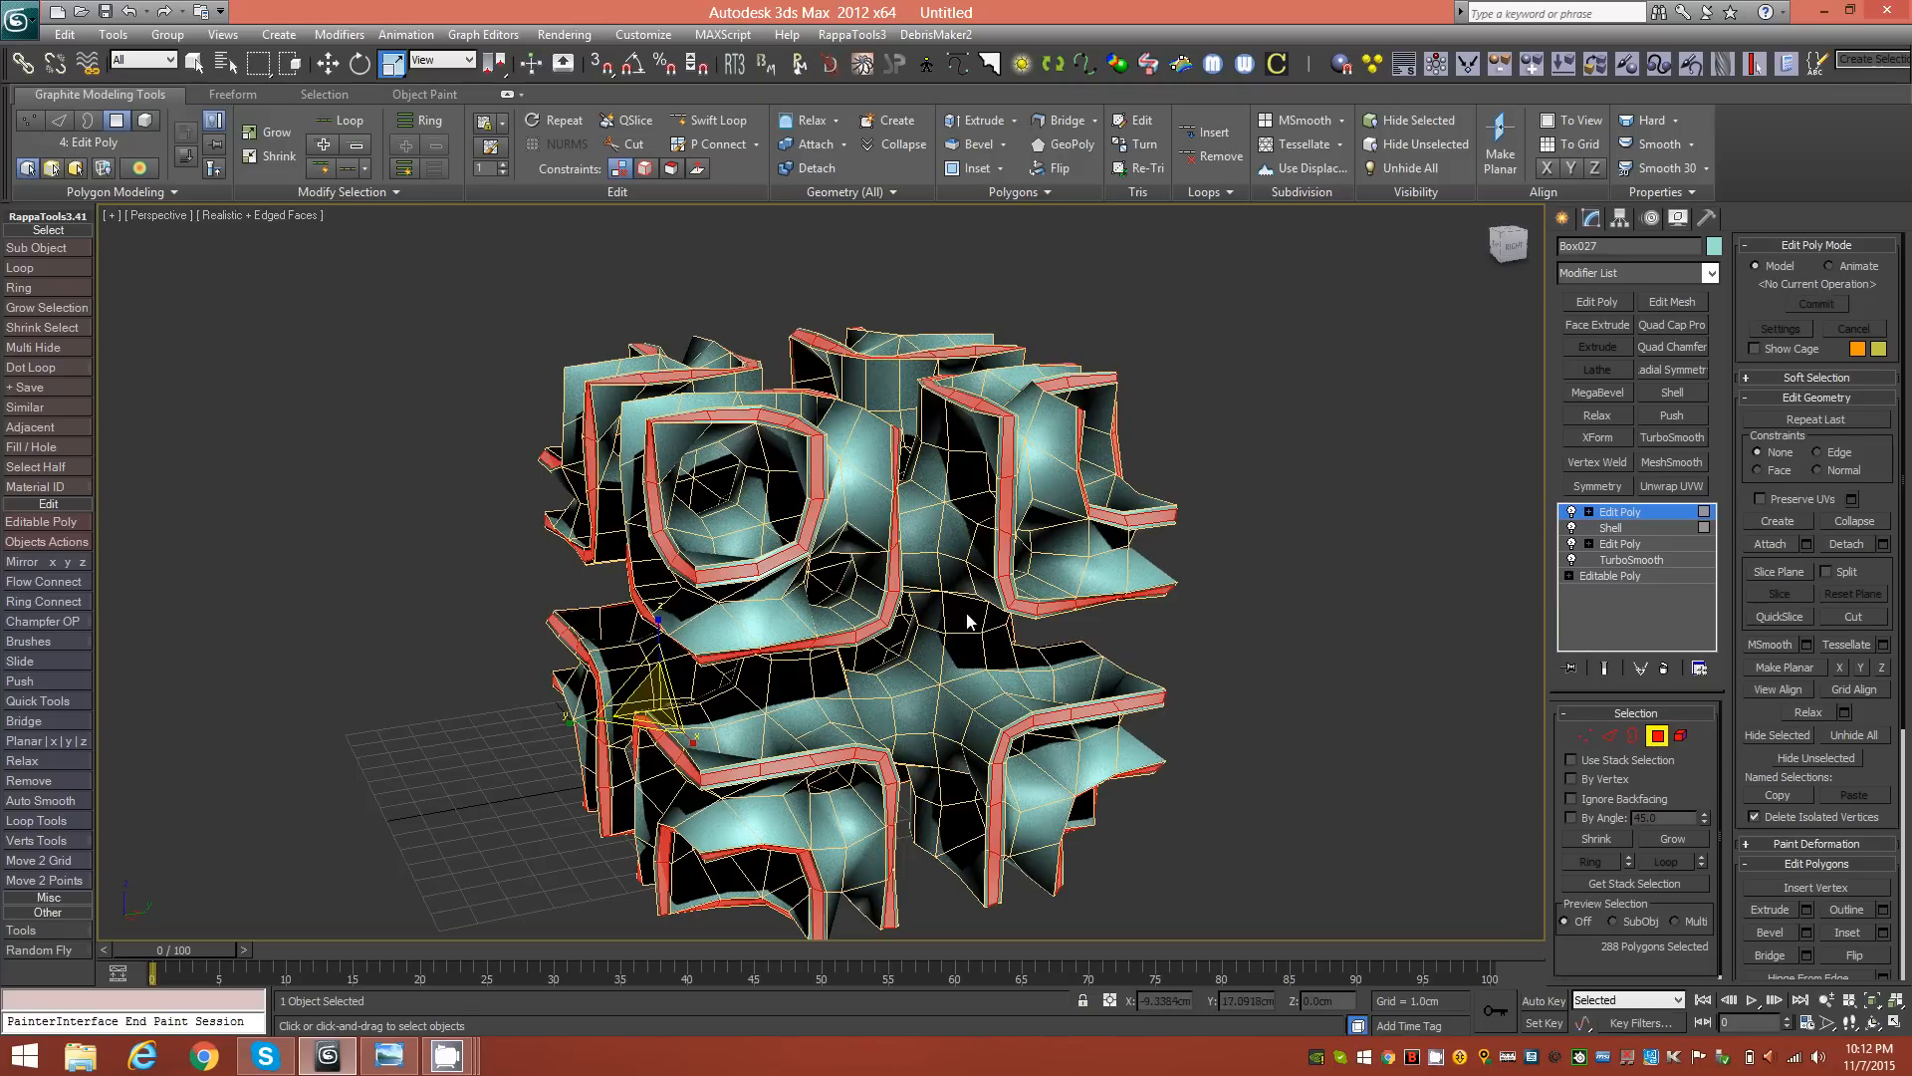
Step: Leave Polygon level, add a TurboSmooth modifier with 2 iterations to the lattice, and hide the edged-faces display
{"action": "middle_click_drag", "start_coordinate": [958, 598], "coordinate": [939, 581], "text": "alt"}
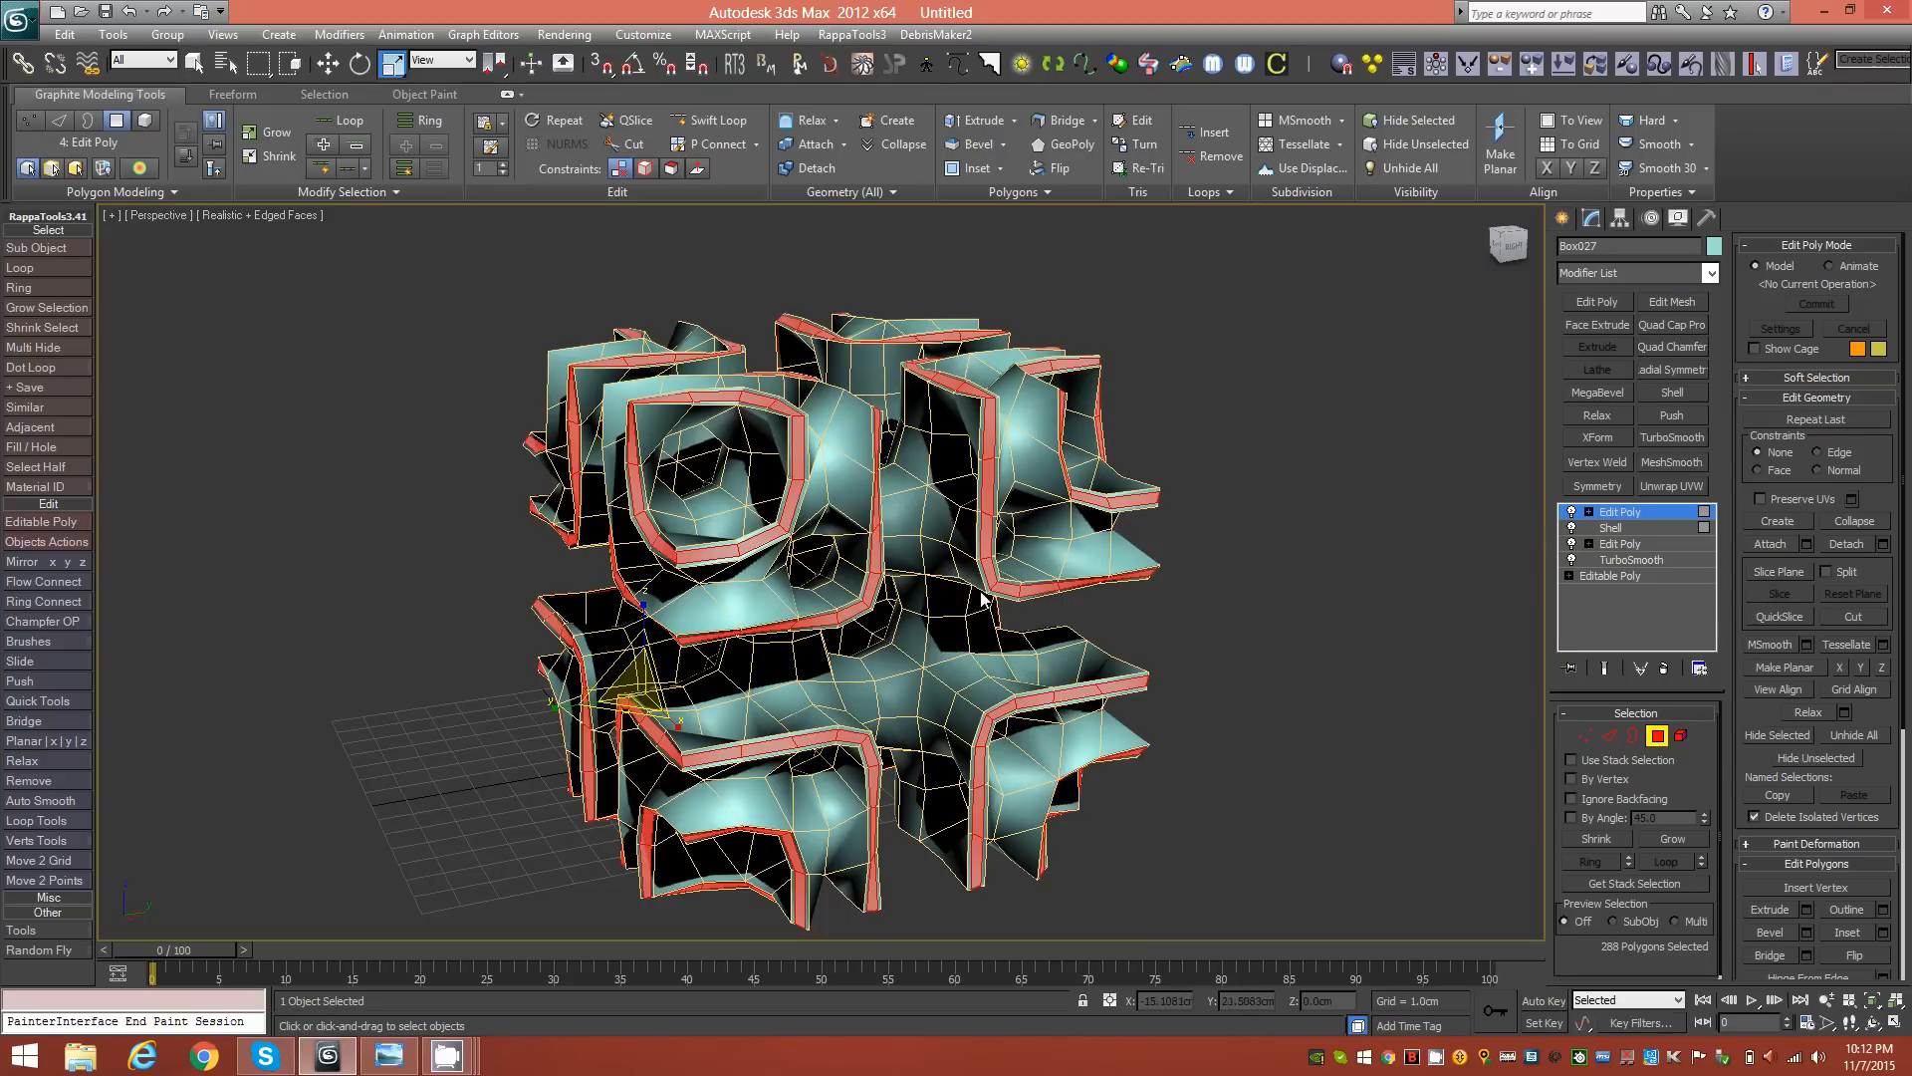
{"action": "mouse_move", "coordinate": [1038, 528]}
{"action": "middle_mouse_down", "text": "alt"}
{"action": "mouse_move", "coordinate": [1080, 548]}
{"action": "mouse_move", "coordinate": [998, 542]}
{"action": "mouse_move", "coordinate": [1028, 518]}
{"action": "middle_mouse_up", "text": "alt"}
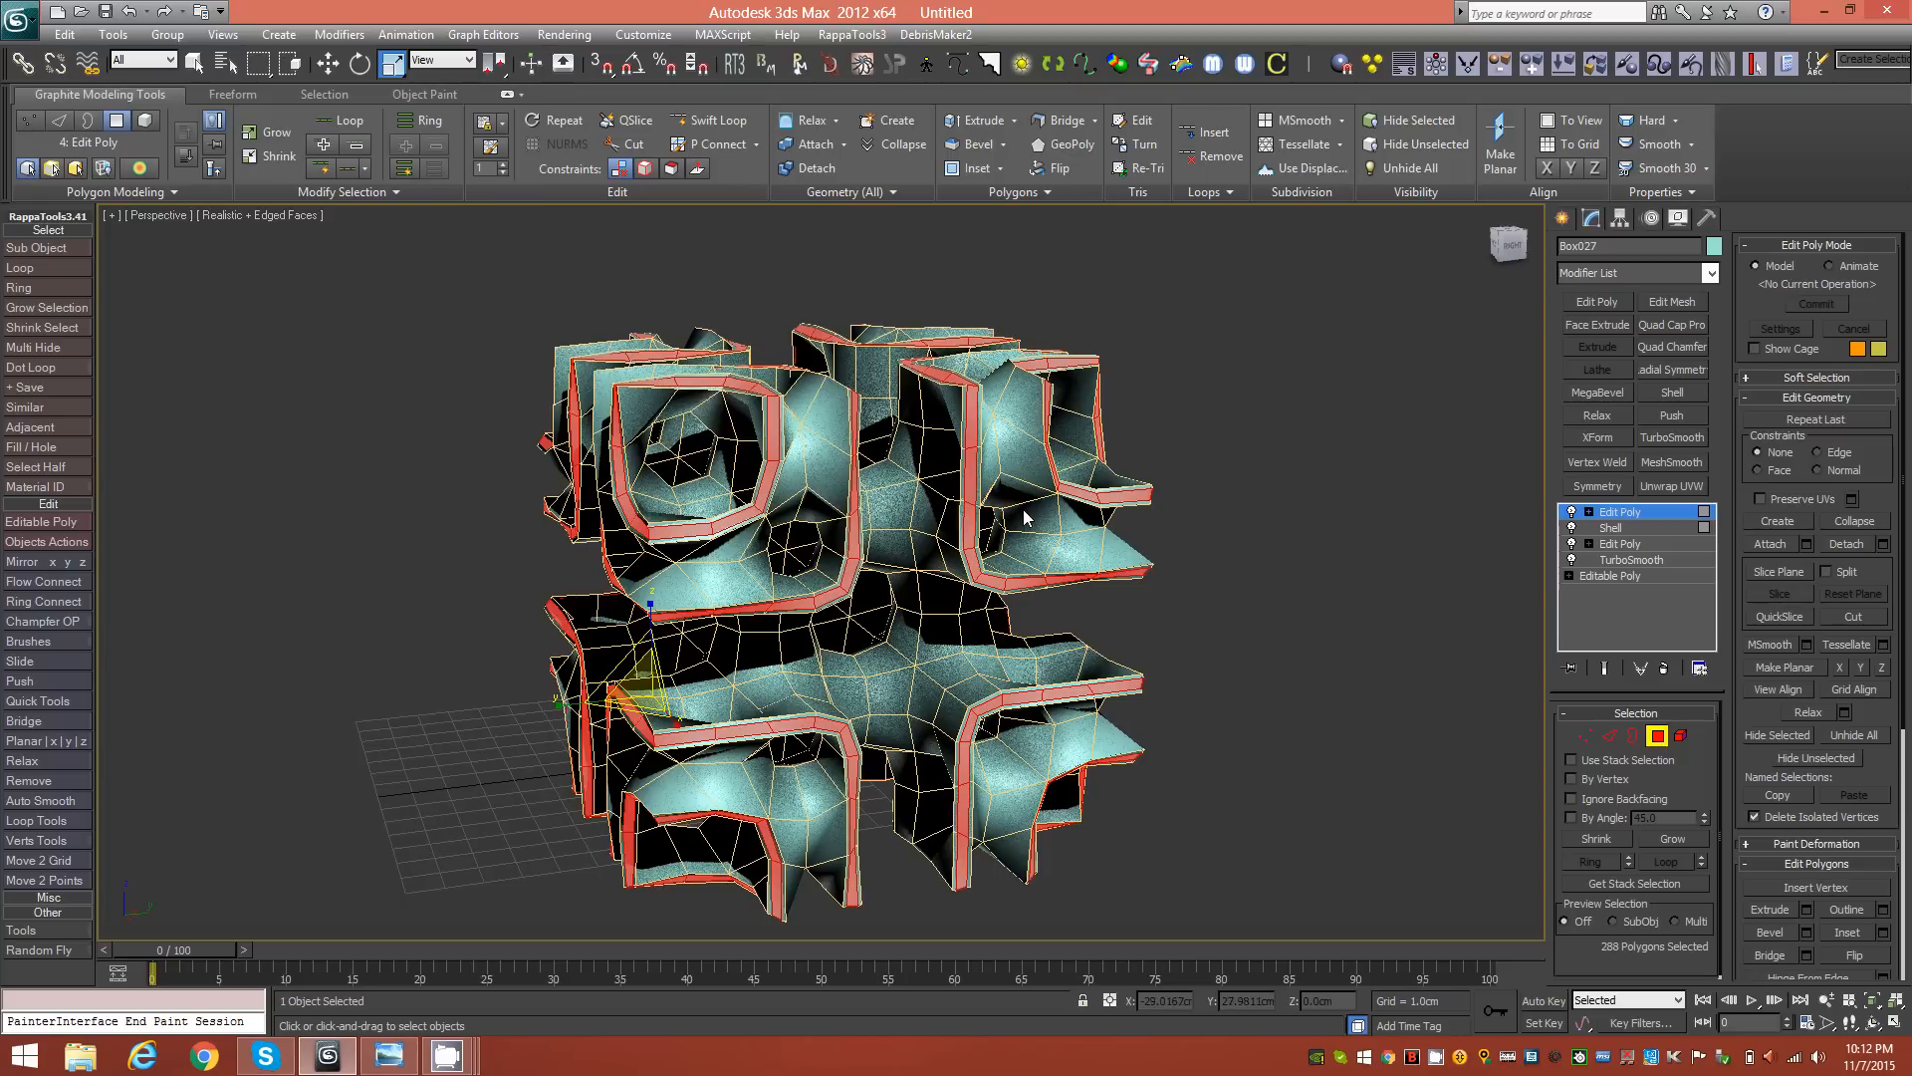
{"action": "left_click", "coordinate": [1657, 738]}
{"action": "middle_click_drag", "start_coordinate": [889, 585], "coordinate": [937, 600], "text": "alt"}
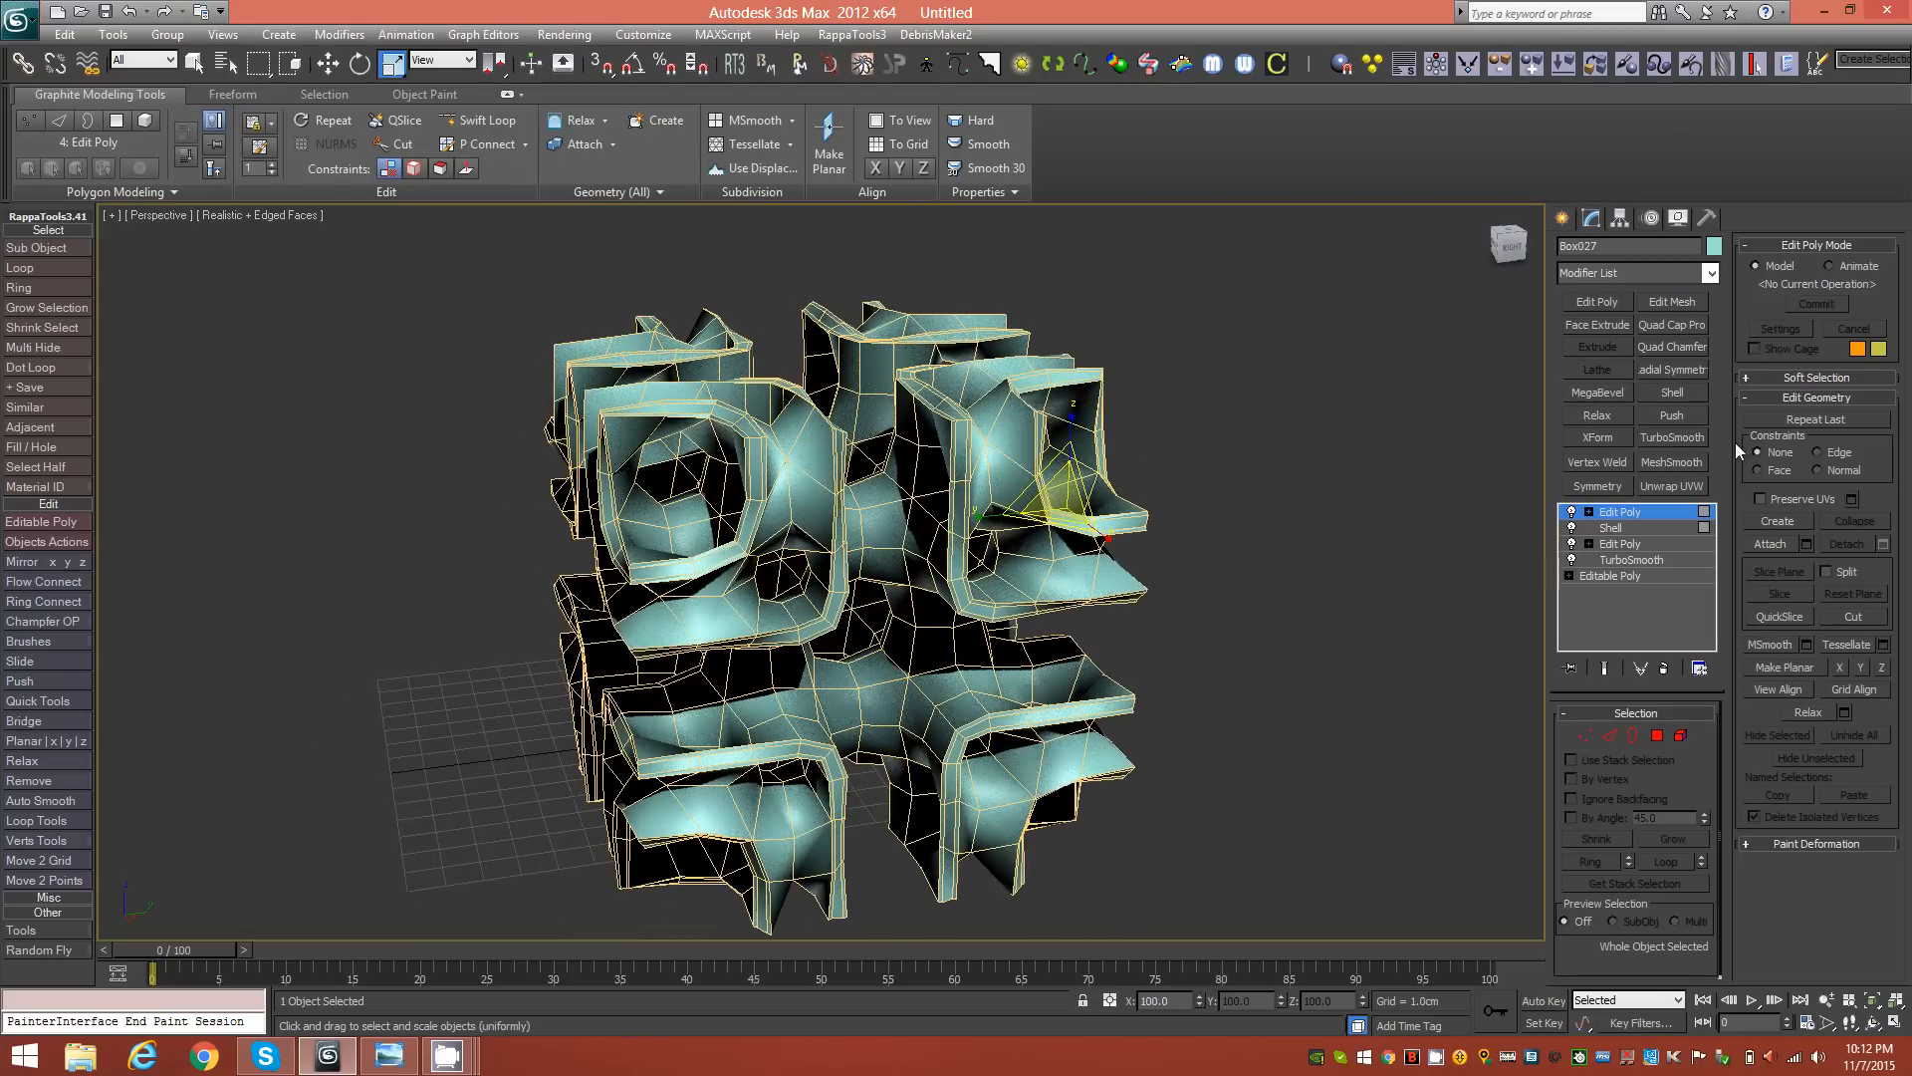
{"action": "left_click", "coordinate": [1675, 436]}
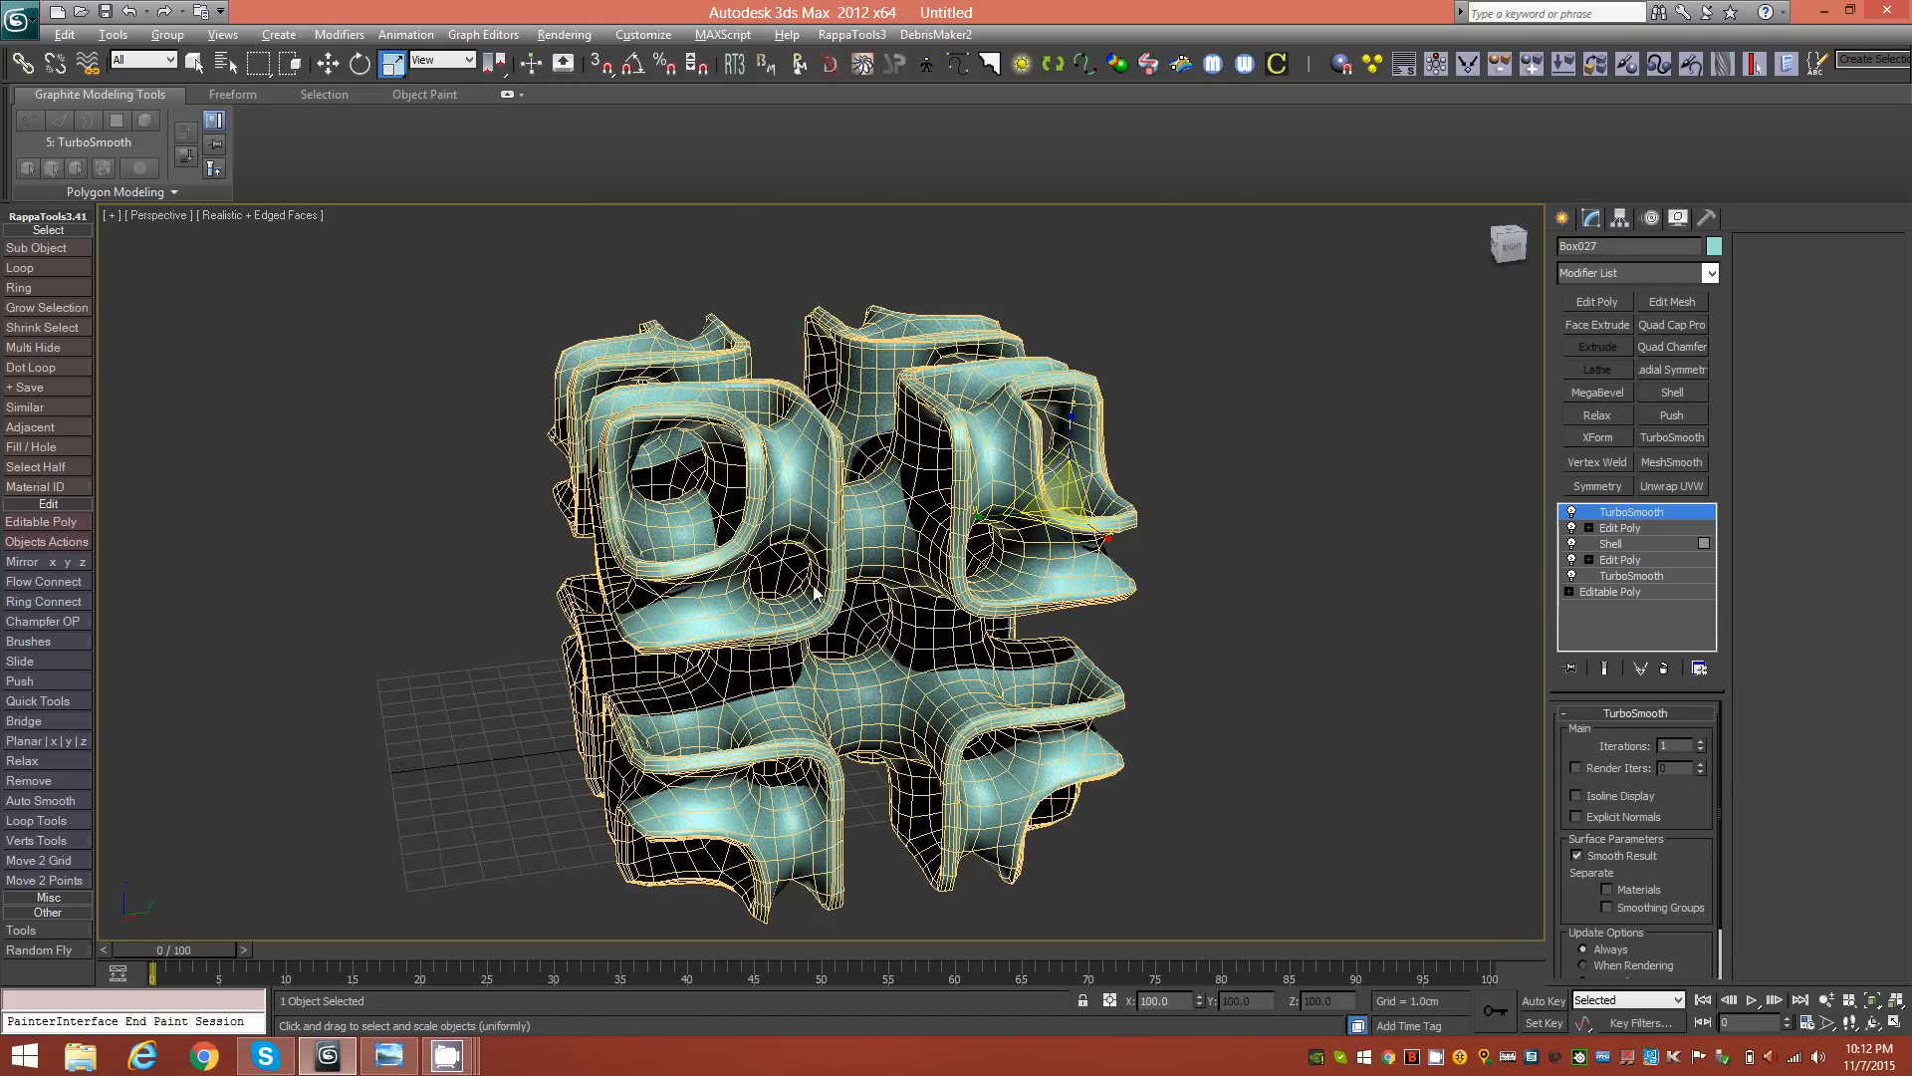
{"action": "middle_click_drag", "start_coordinate": [813, 583], "coordinate": [1339, 653], "text": "alt"}
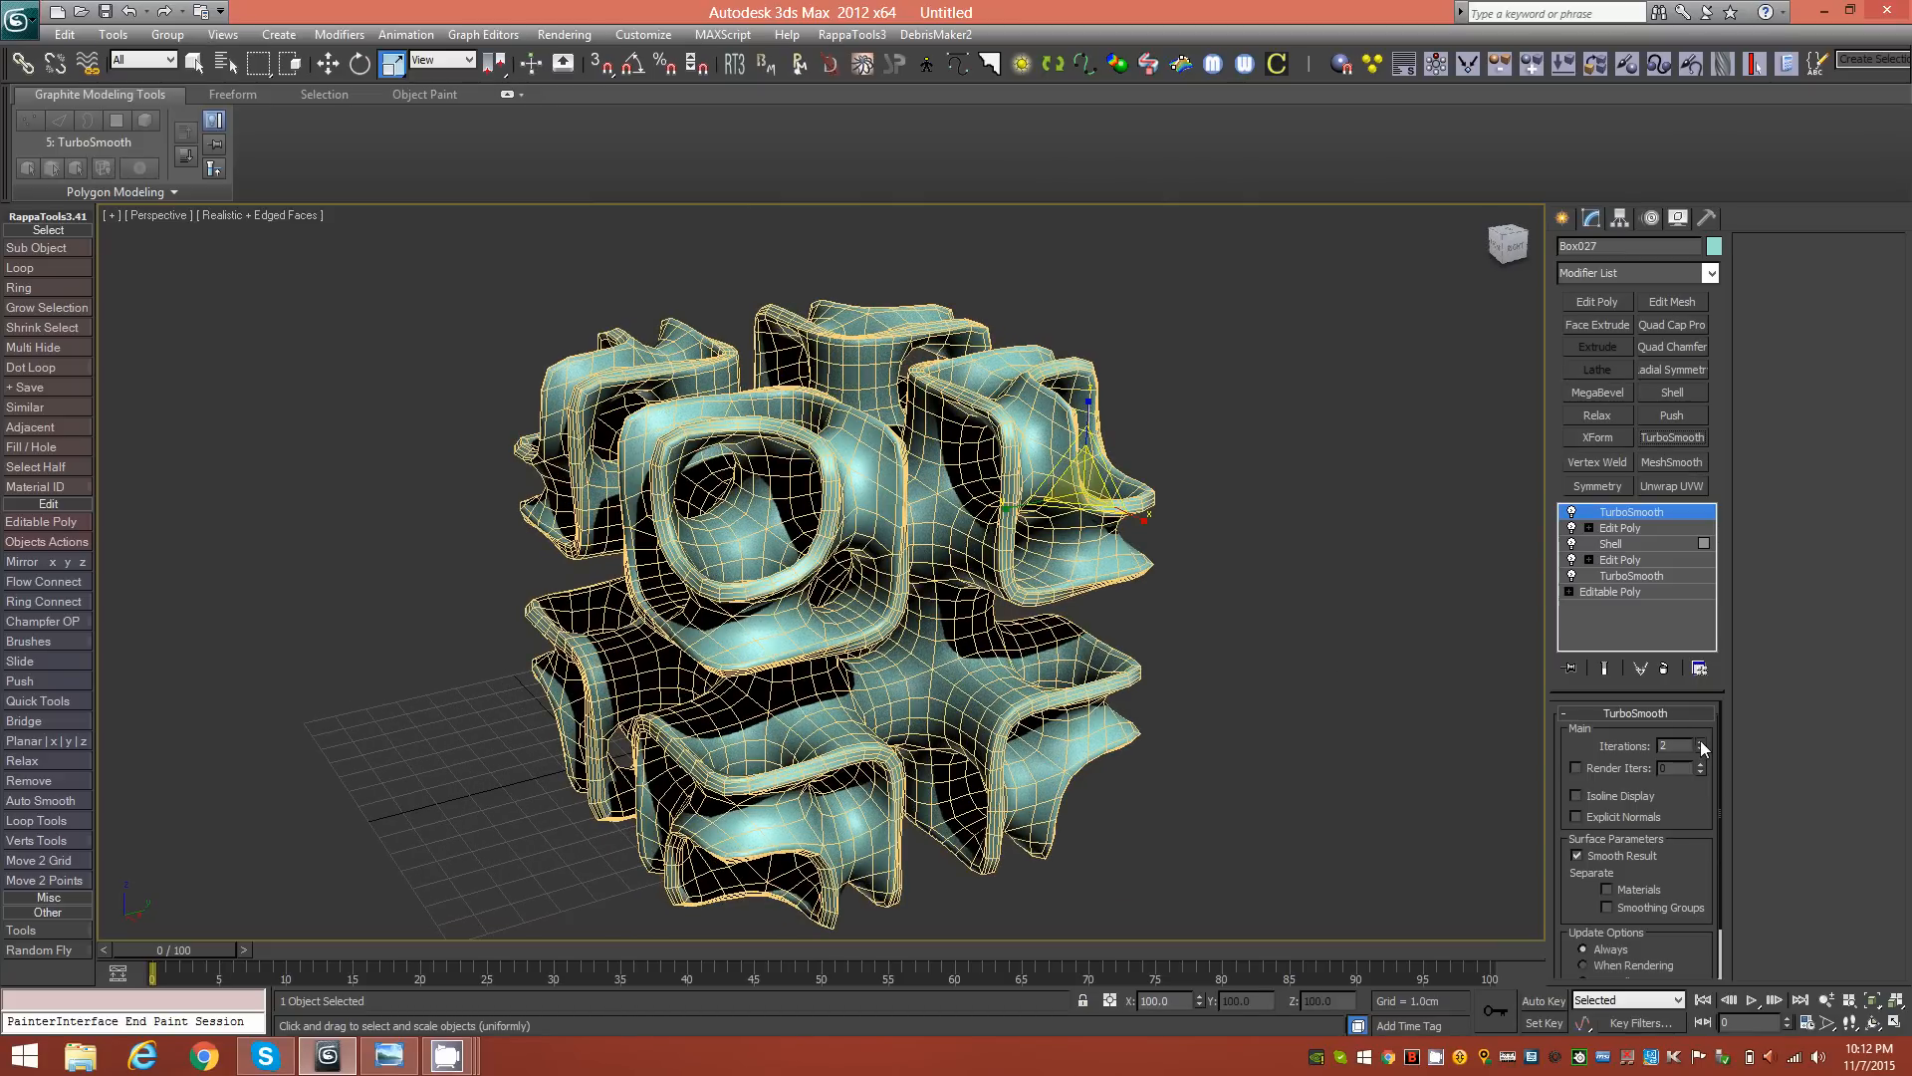
{"action": "middle_click_drag", "start_coordinate": [953, 575], "coordinate": [946, 503], "text": "alt"}
{"action": "key", "text": "F4"}
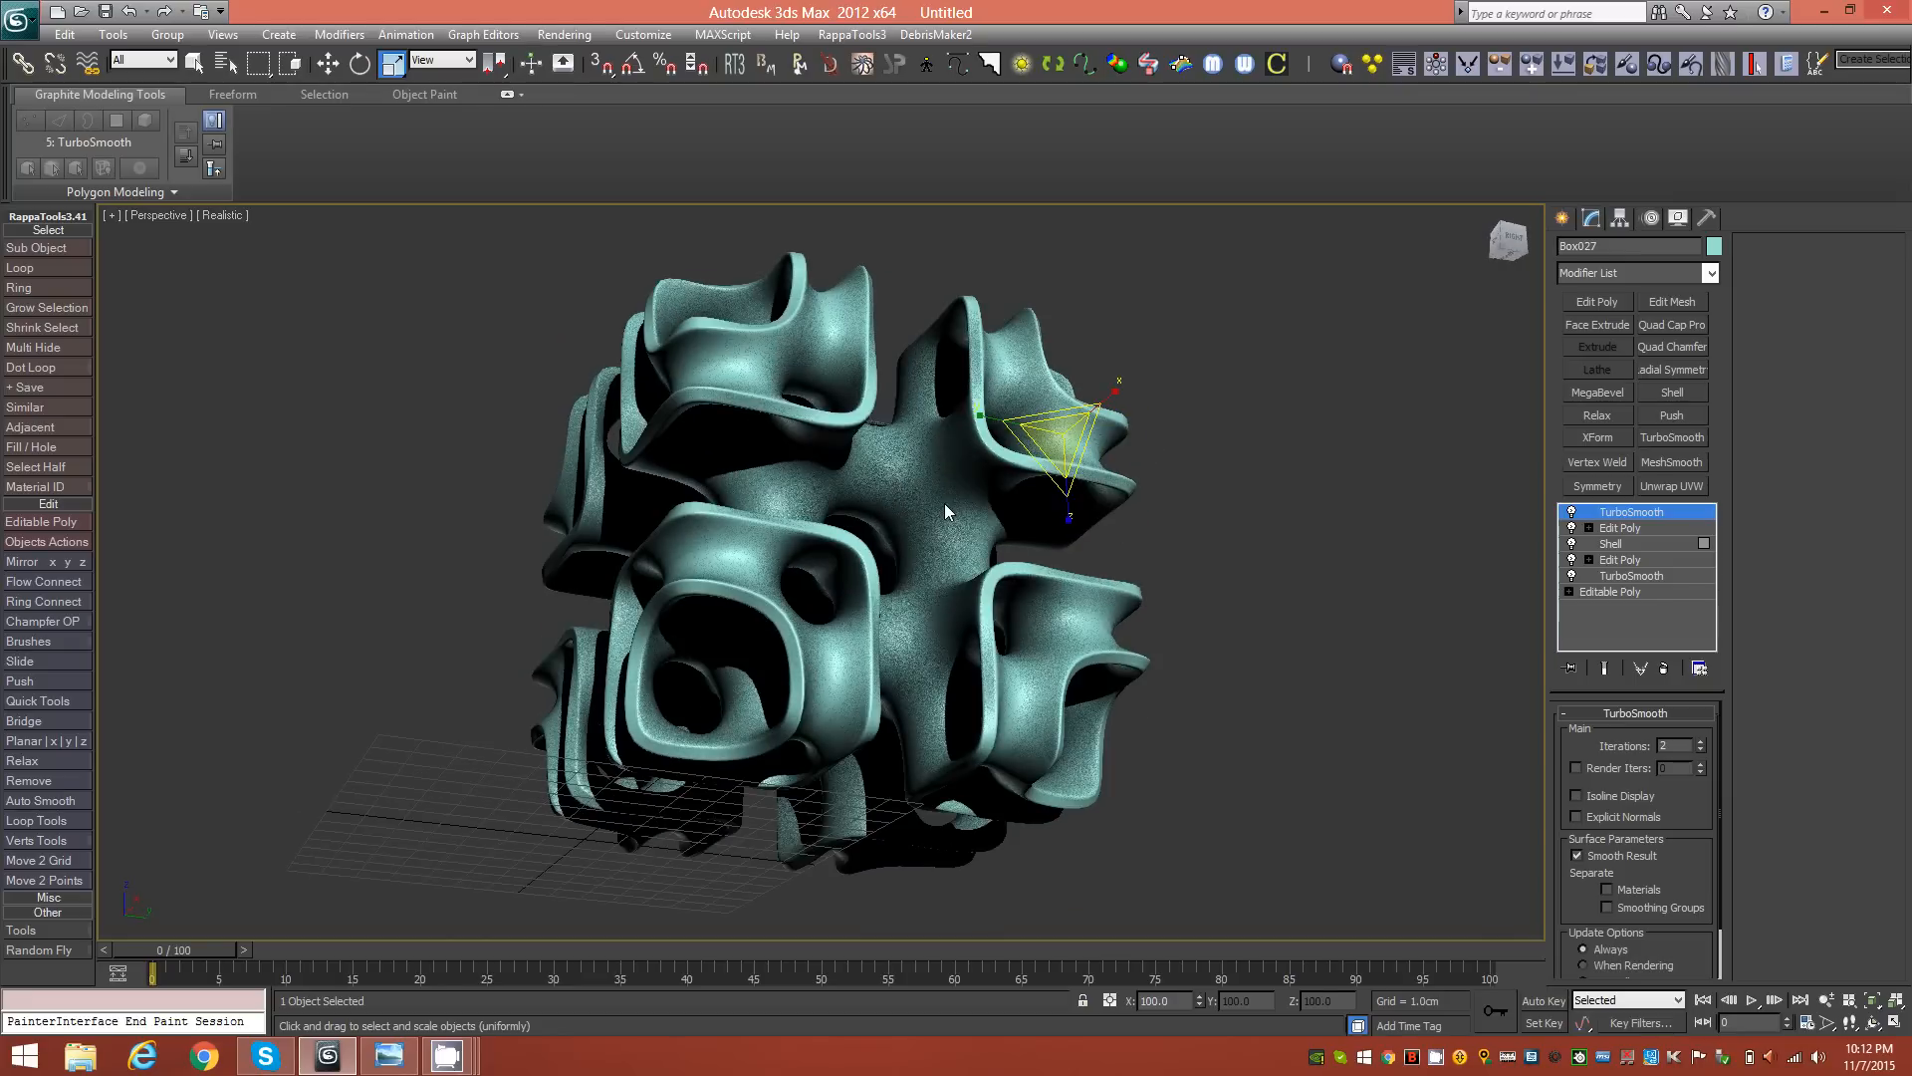
Step: Compare the smoothed lattice with the reference image mathmodel2.png in Windows Photo Viewer, examining the model in 3ds Max from several sides
{"action": "left_click", "coordinate": [394, 1058]}
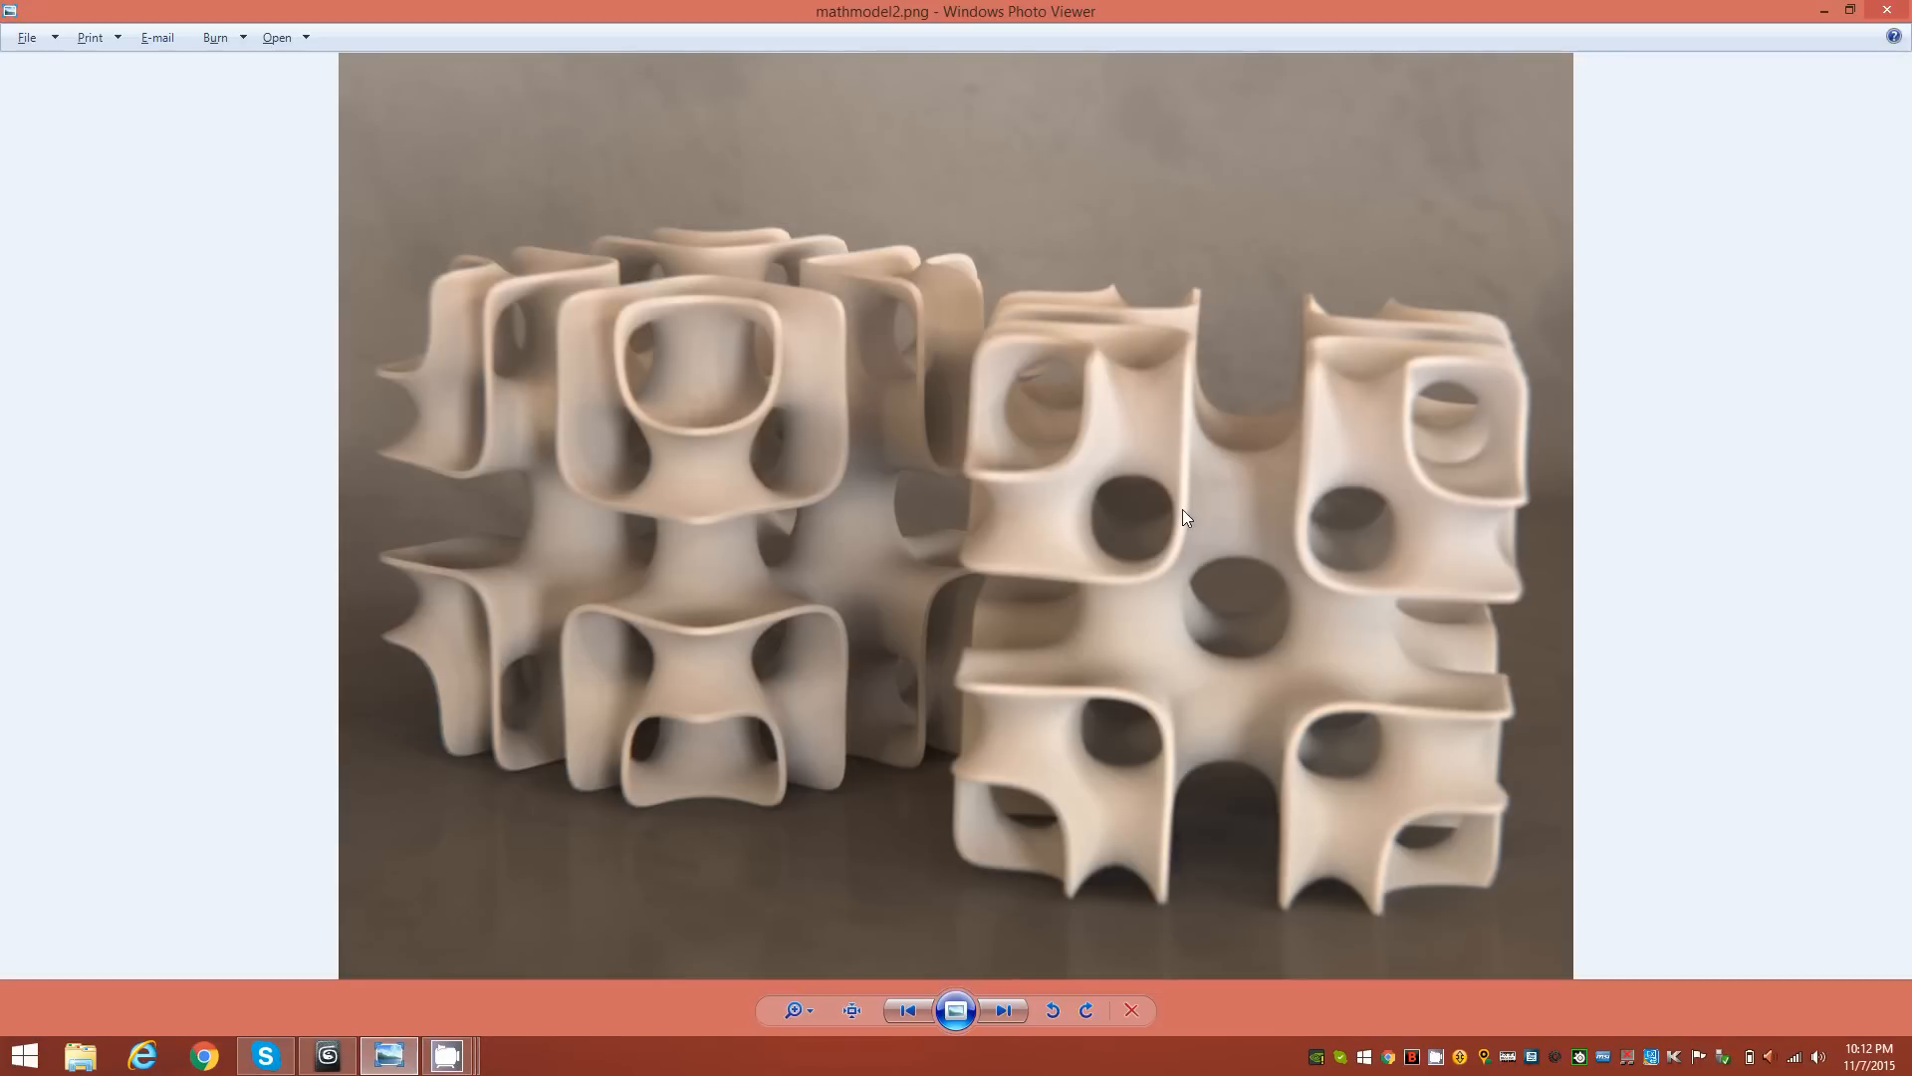
{"action": "left_click", "coordinate": [328, 1056]}
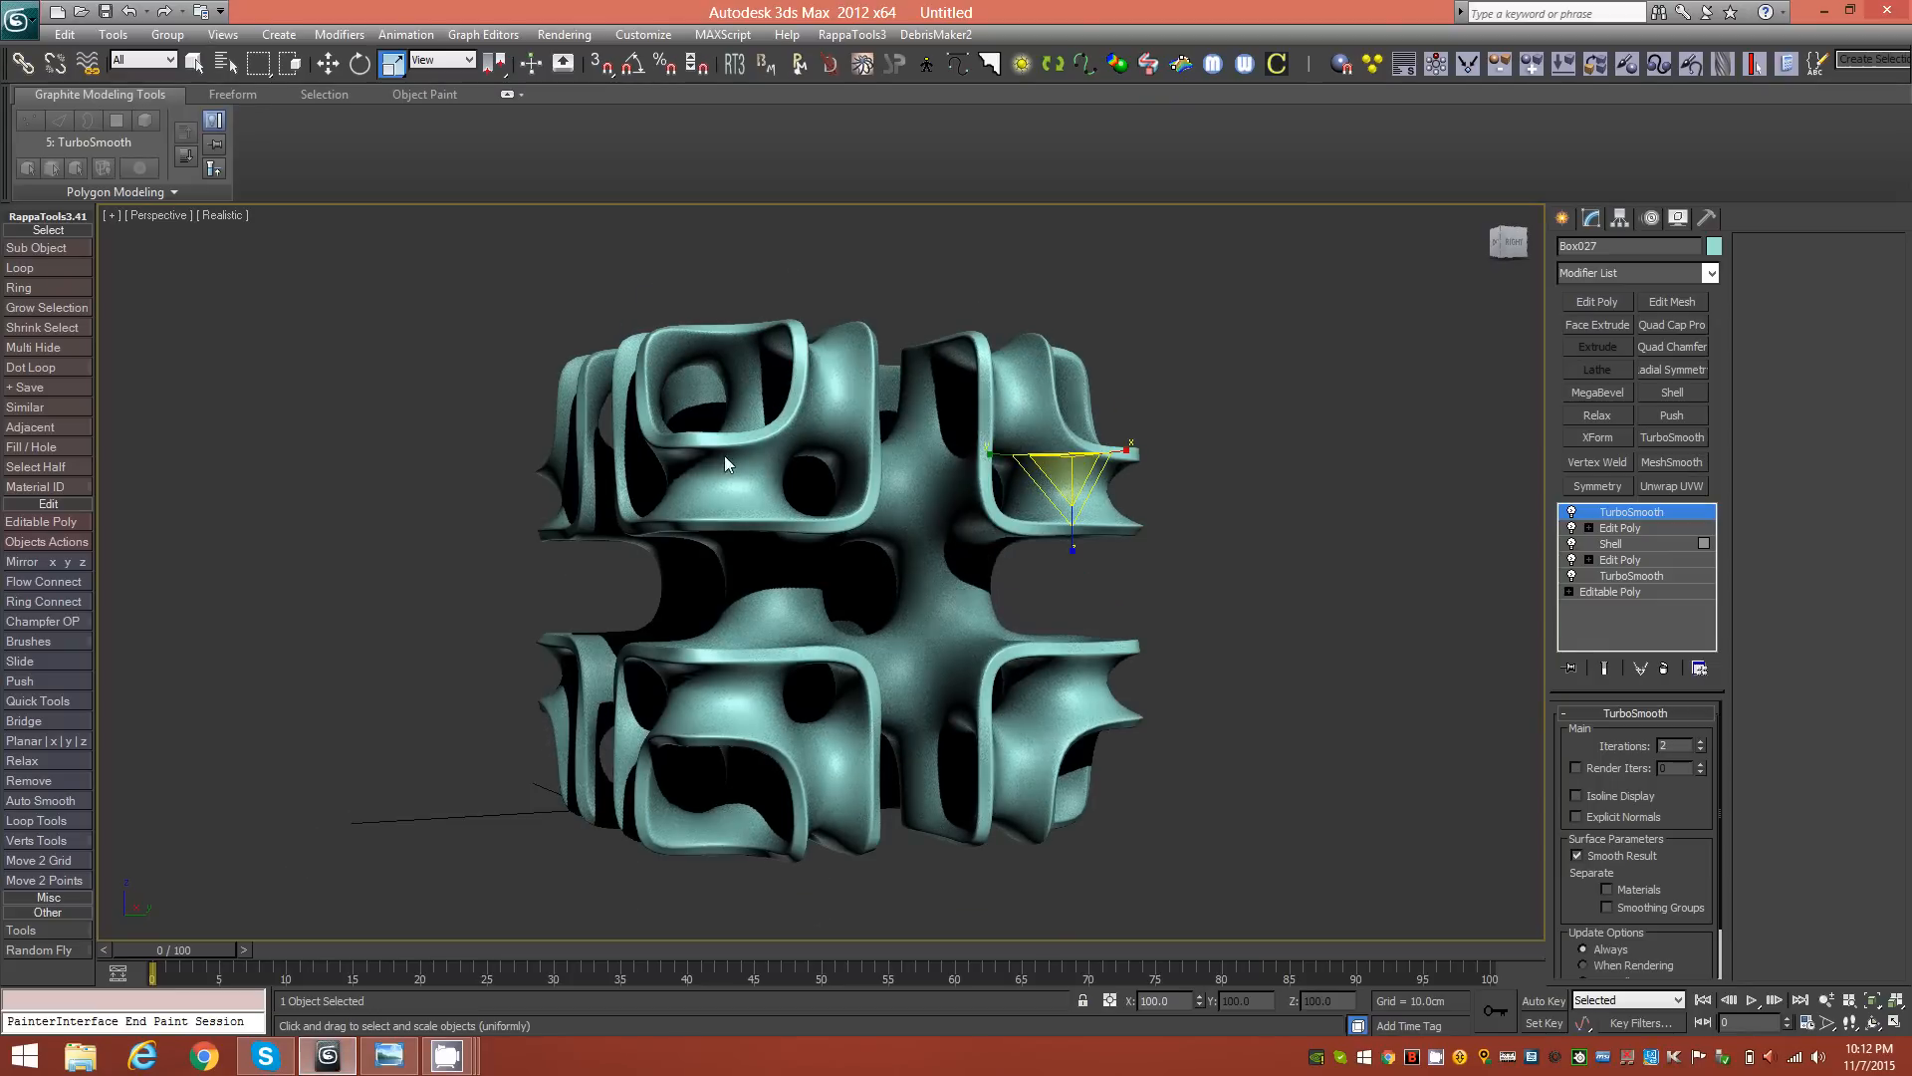
{"action": "middle_click_drag", "start_coordinate": [857, 484], "coordinate": [899, 500], "text": "alt"}
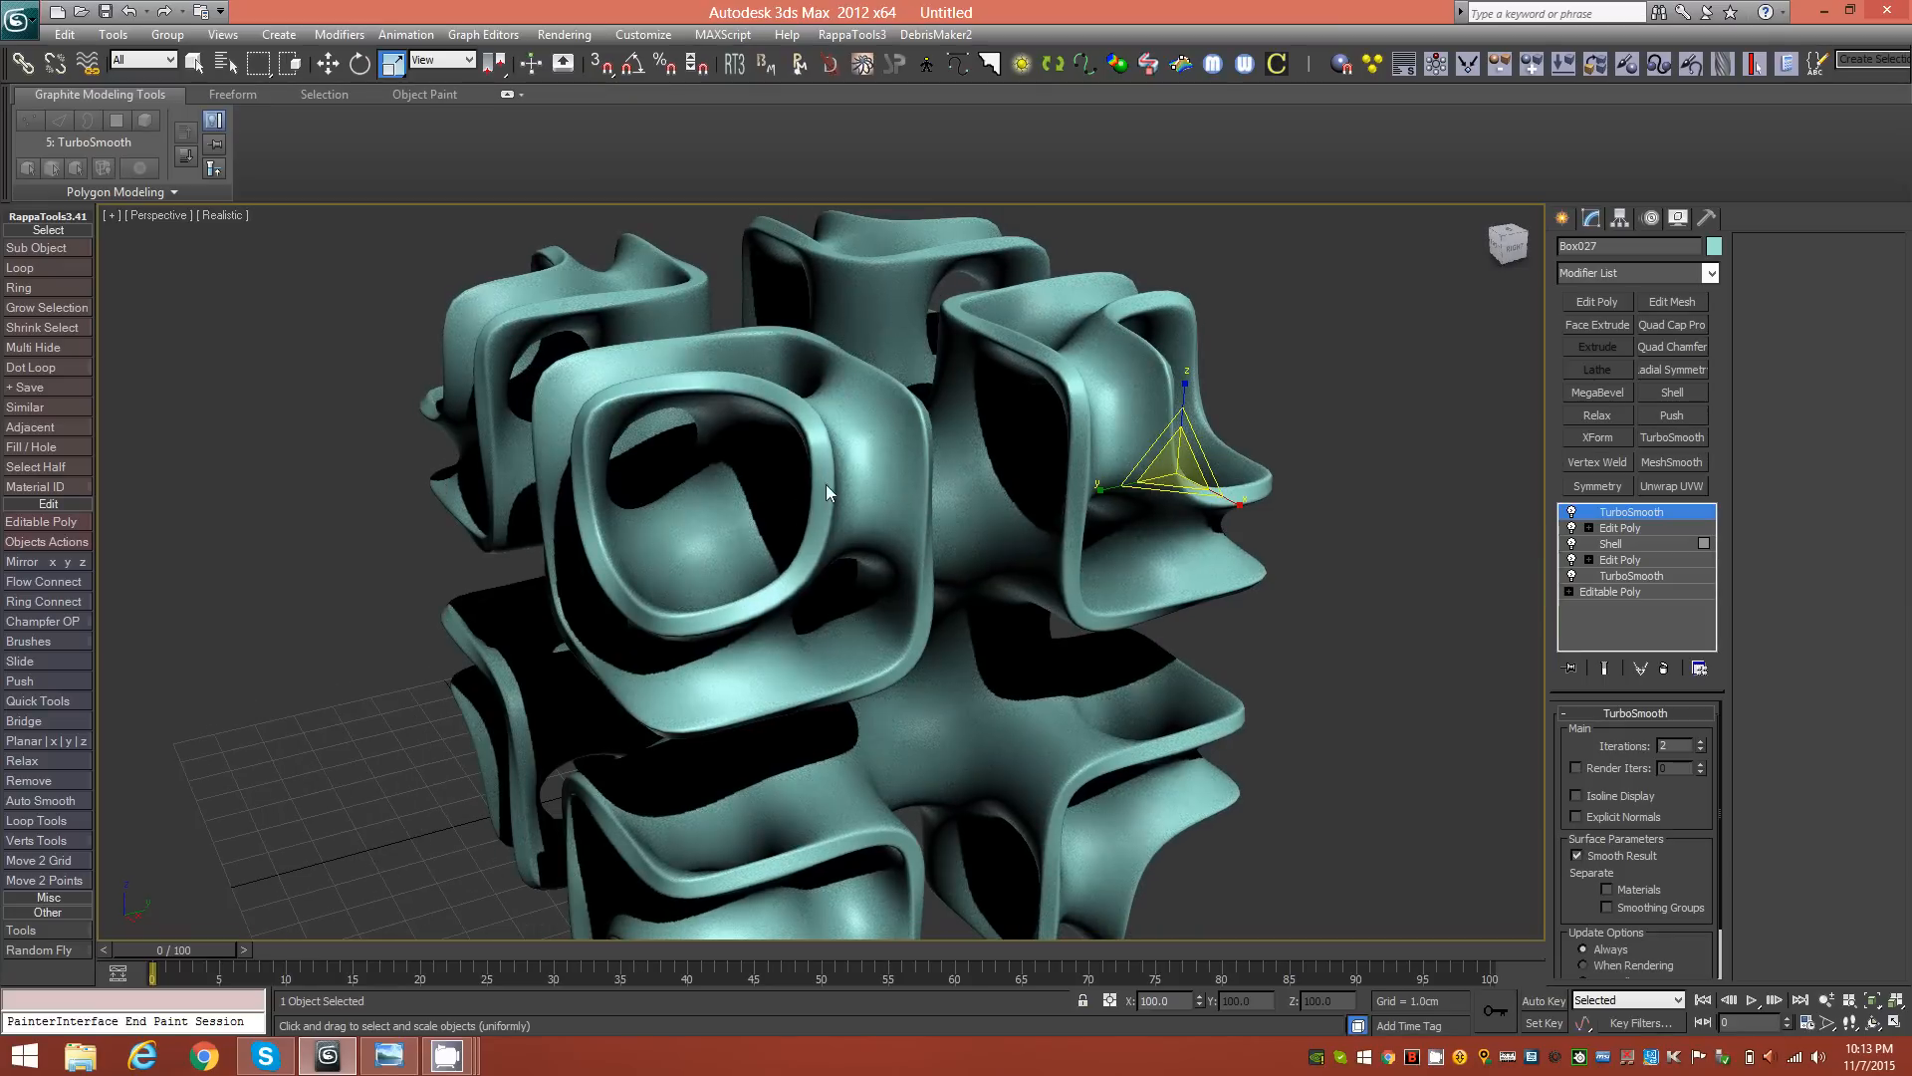
{"action": "middle_click_drag", "start_coordinate": [907, 540], "coordinate": [967, 610], "text": "alt"}
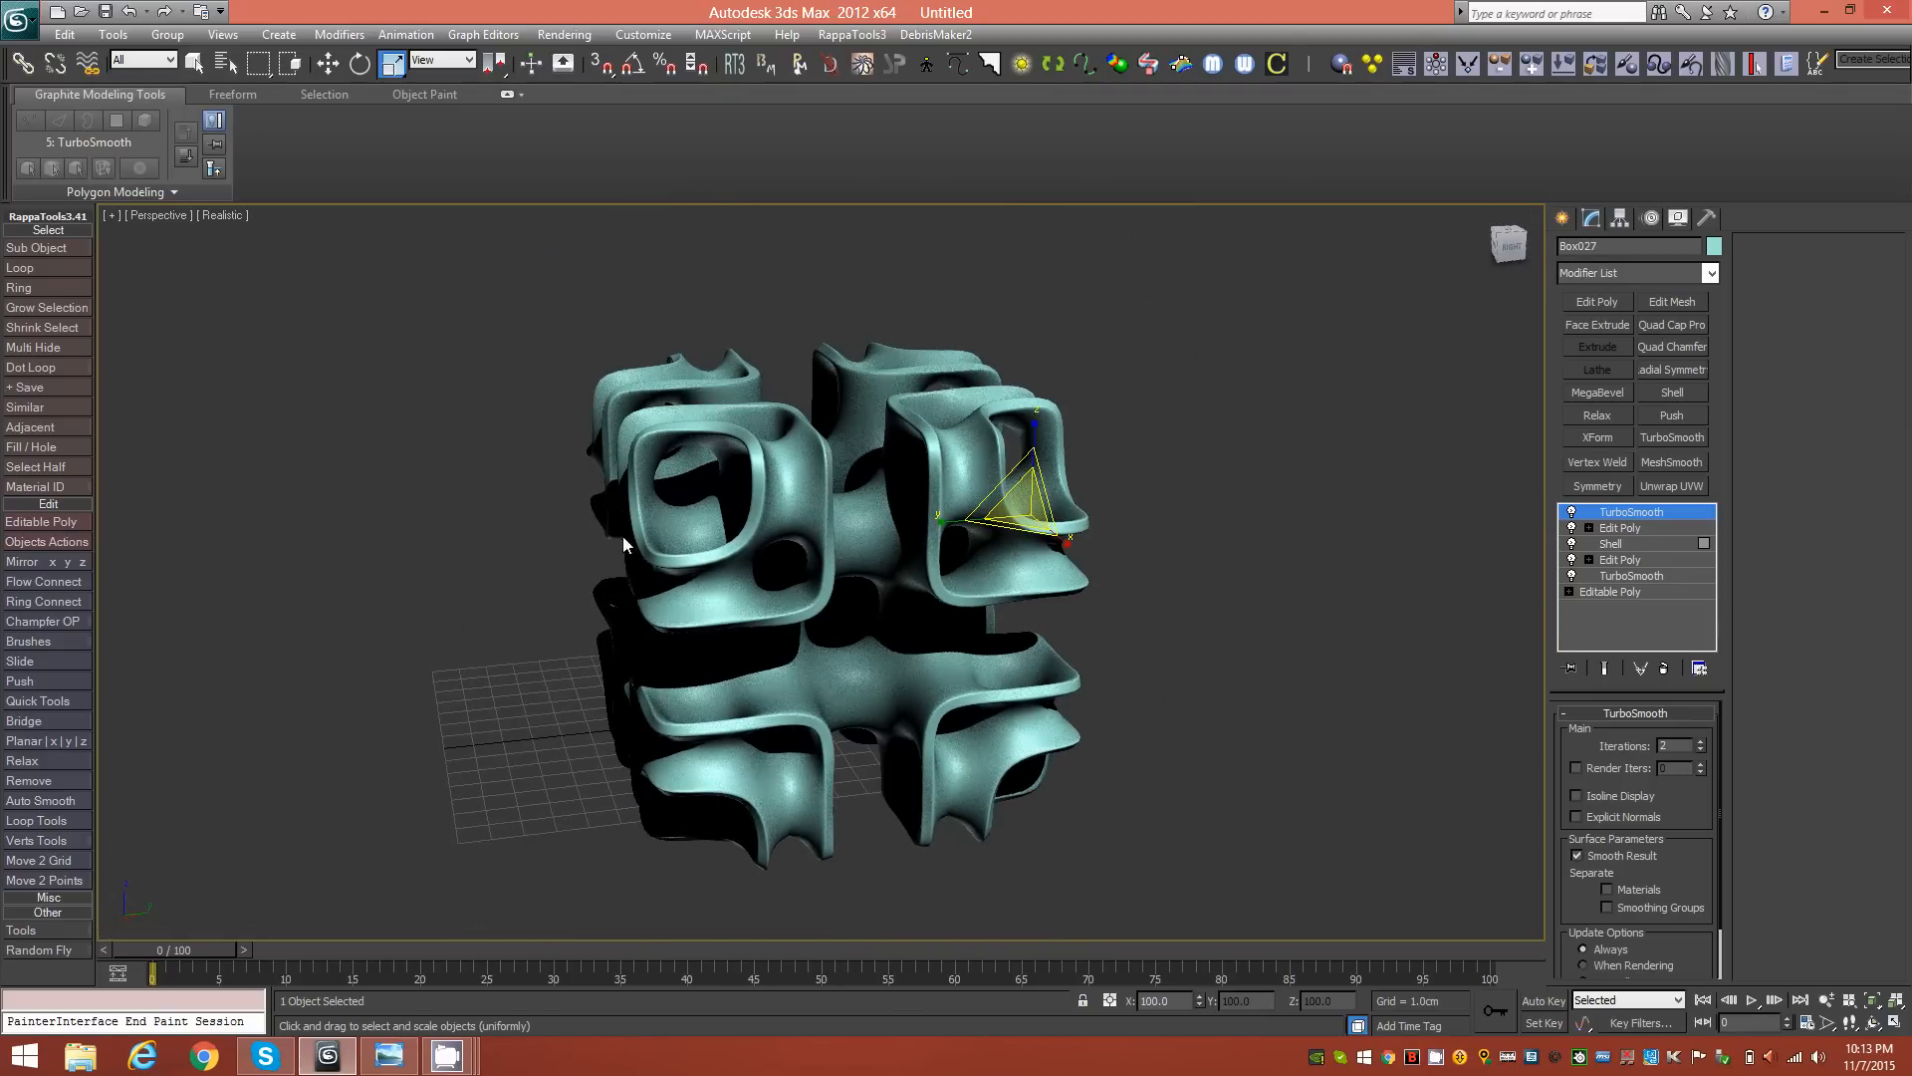
Step: Assign the grey 01 - Default material to the lattice and view the sculpture from its corner
{"action": "key", "text": "m"}
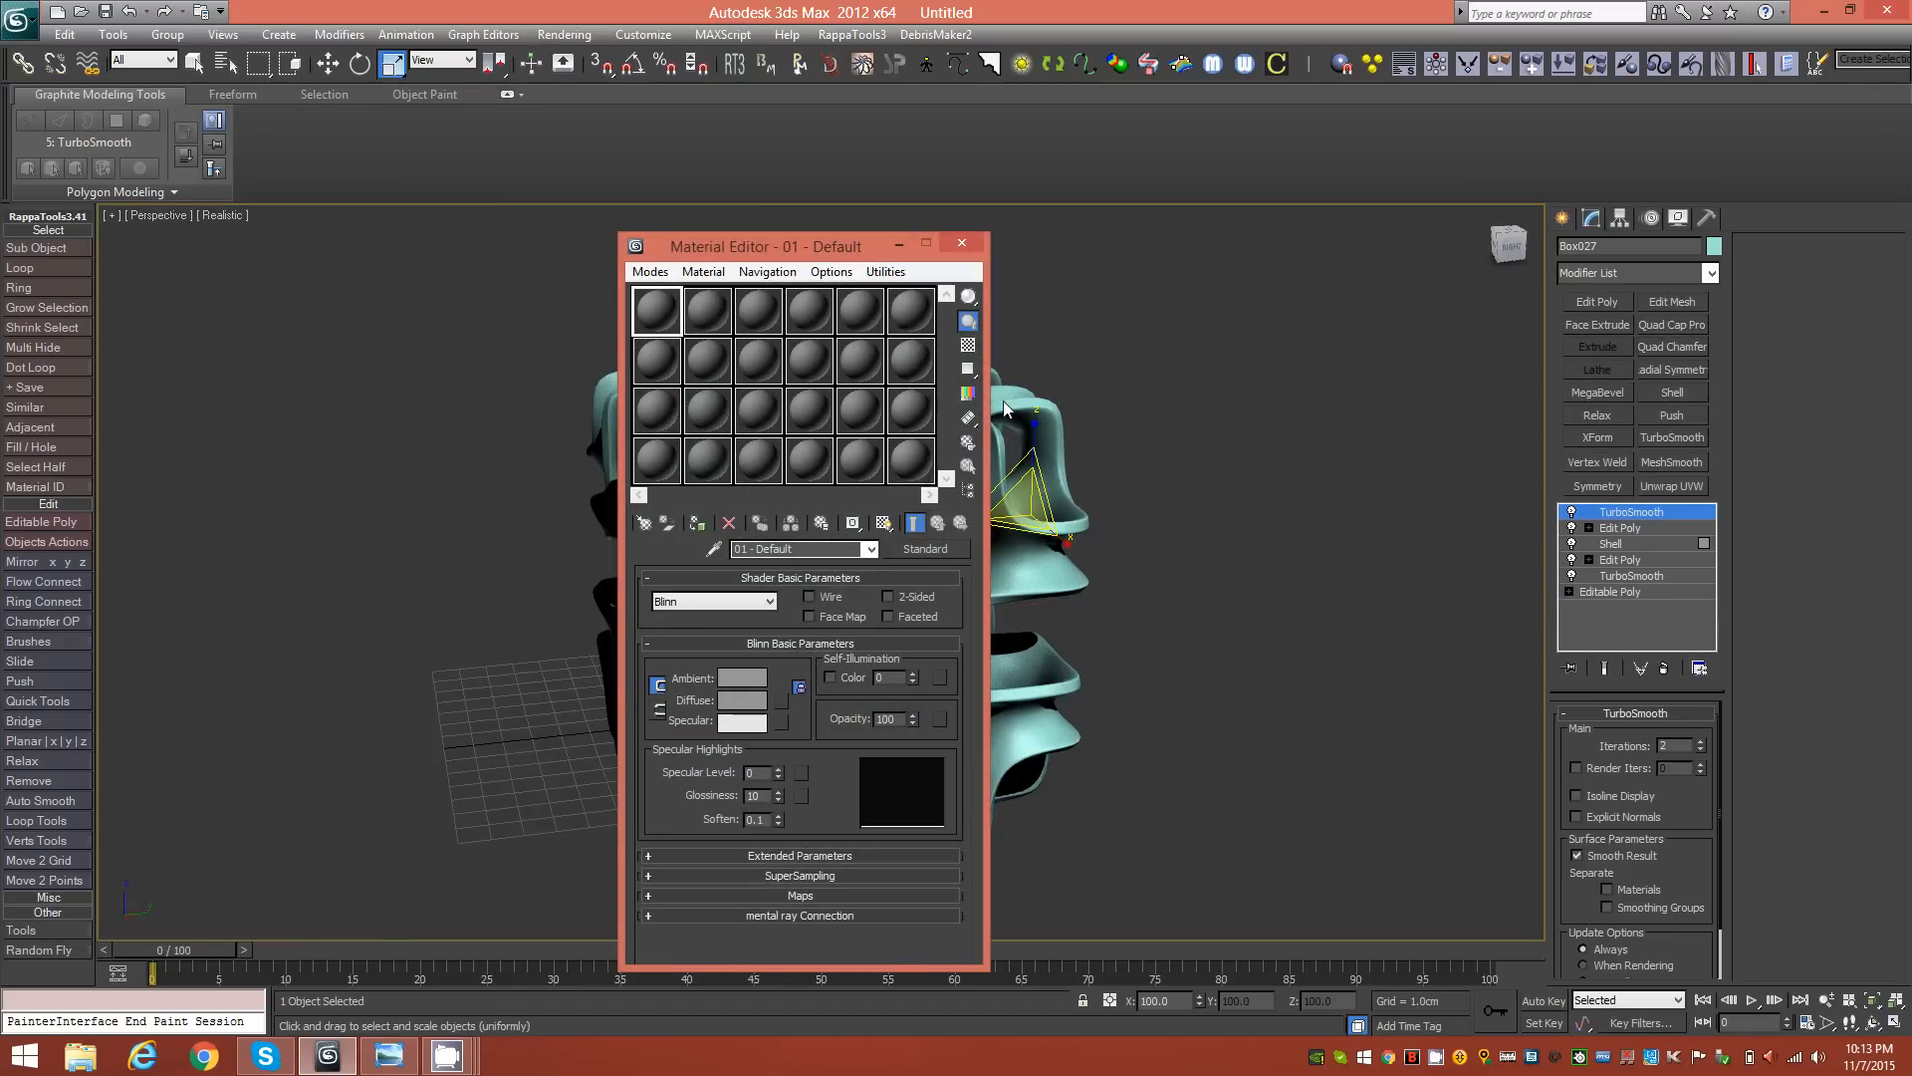
{"action": "left_click", "coordinate": [962, 243]}
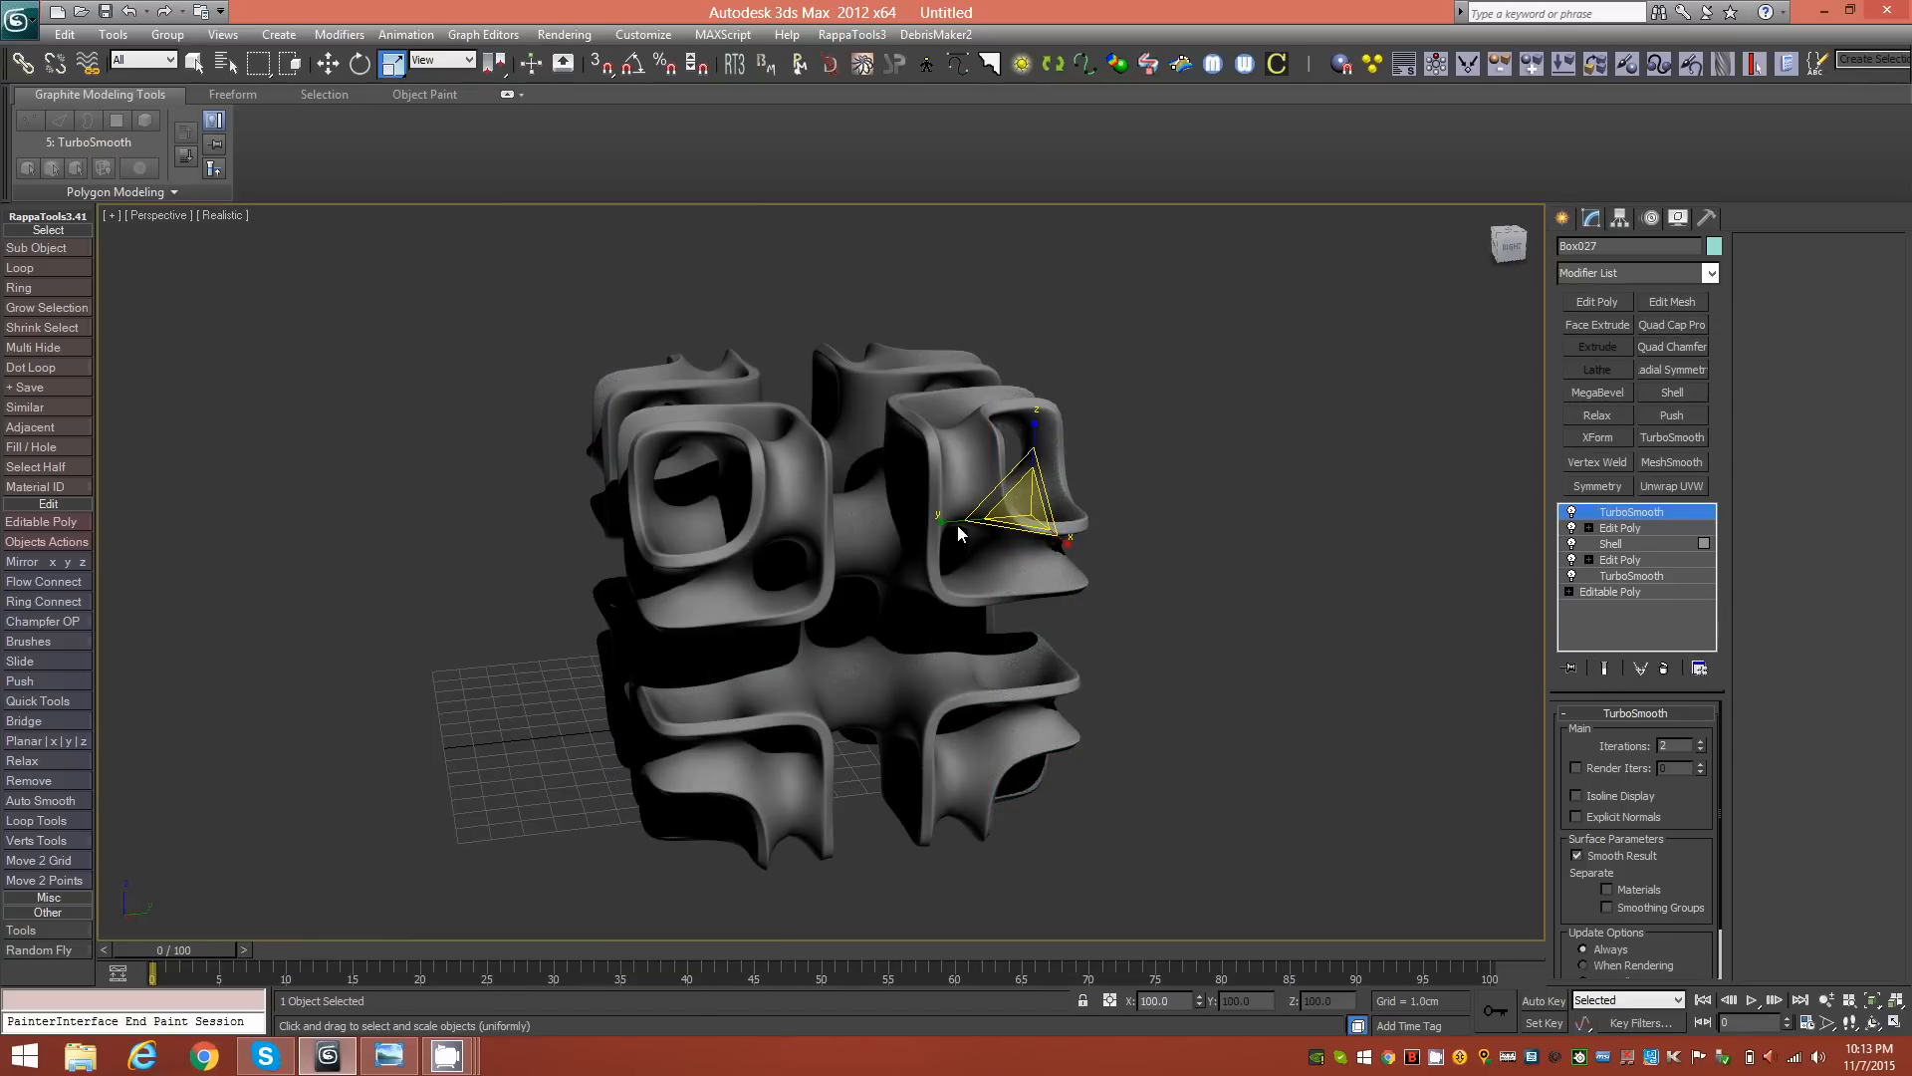
{"action": "middle_click_drag", "start_coordinate": [924, 643], "coordinate": [976, 628], "text": "alt"}
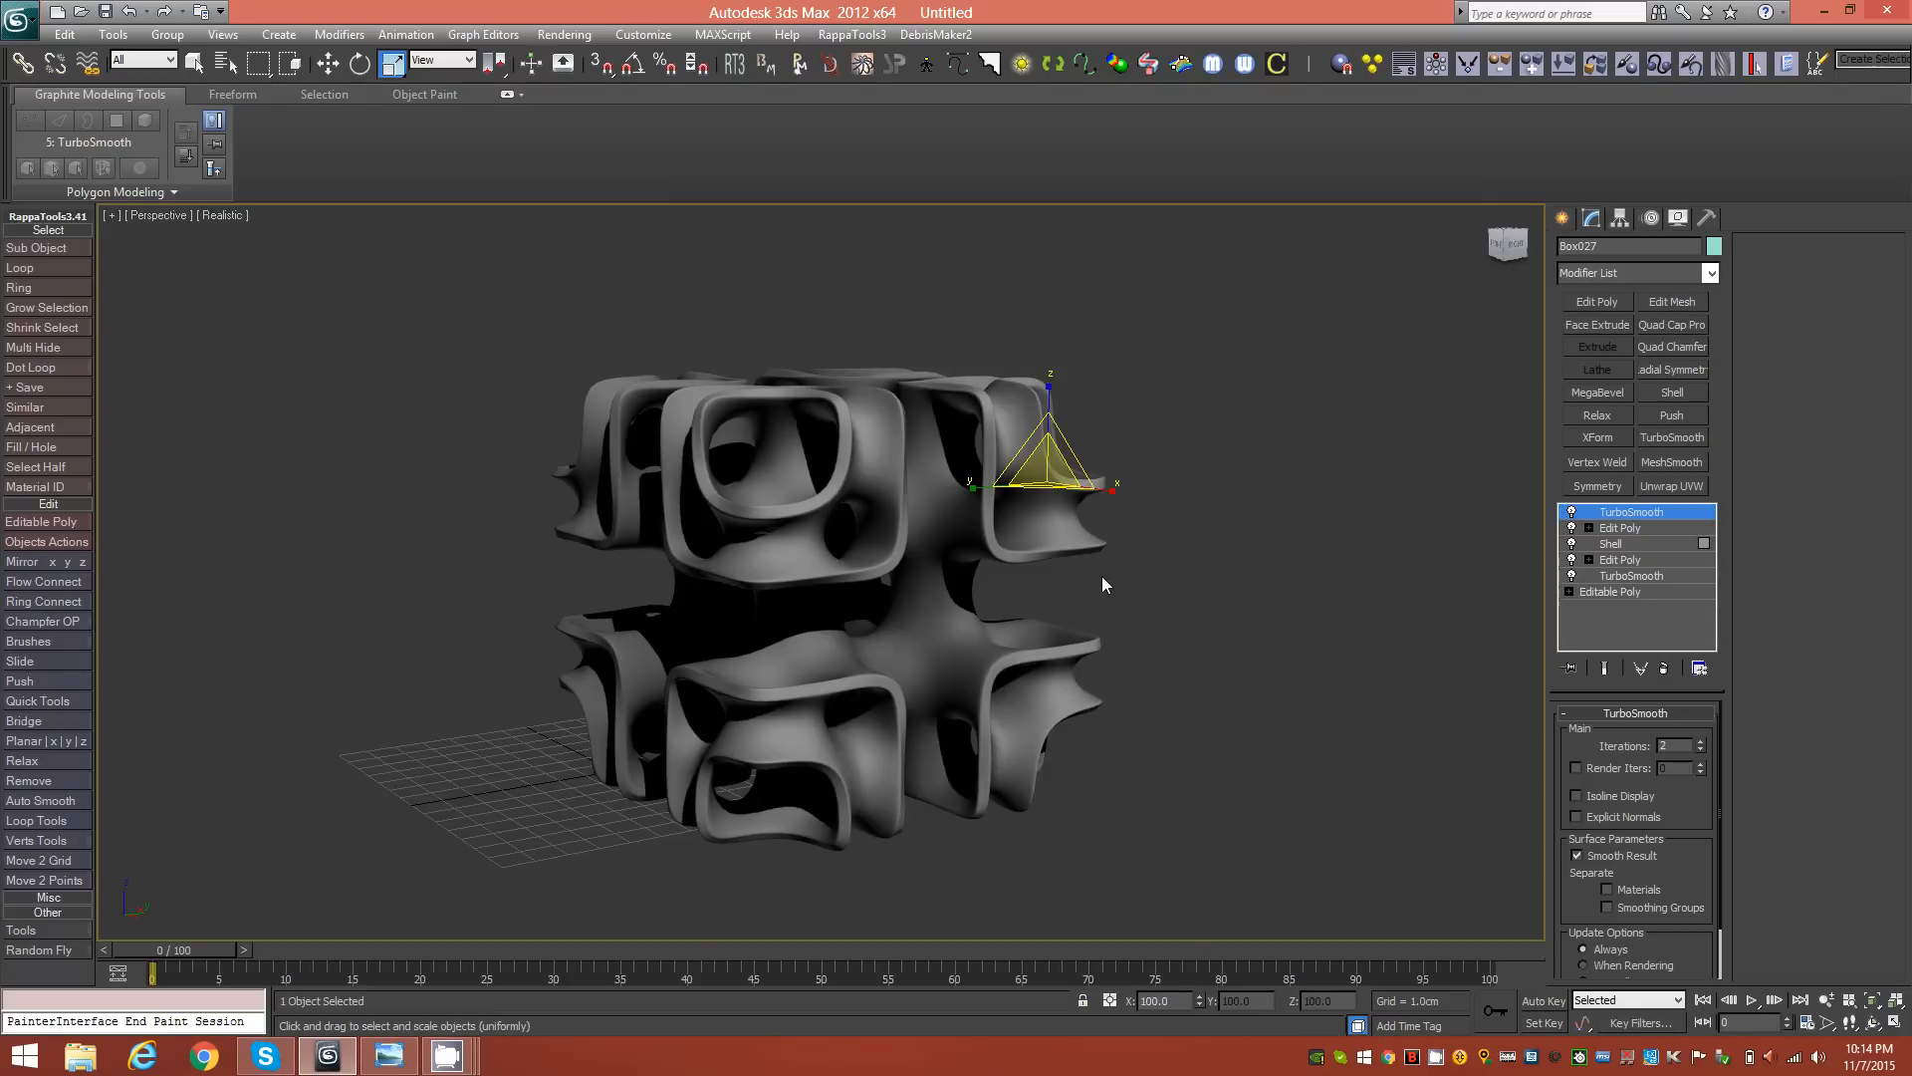
{"action": "mouse_move", "coordinate": [1163, 585]}
{"action": "middle_mouse_down", "text": "alt"}
{"action": "mouse_move", "coordinate": [1133, 618]}
{"action": "mouse_move", "coordinate": [1151, 627]}
{"action": "mouse_move", "coordinate": [1180, 599]}
{"action": "mouse_move", "coordinate": [1080, 602]}
{"action": "mouse_move", "coordinate": [1177, 585]}
{"action": "middle_mouse_up", "text": "alt"}
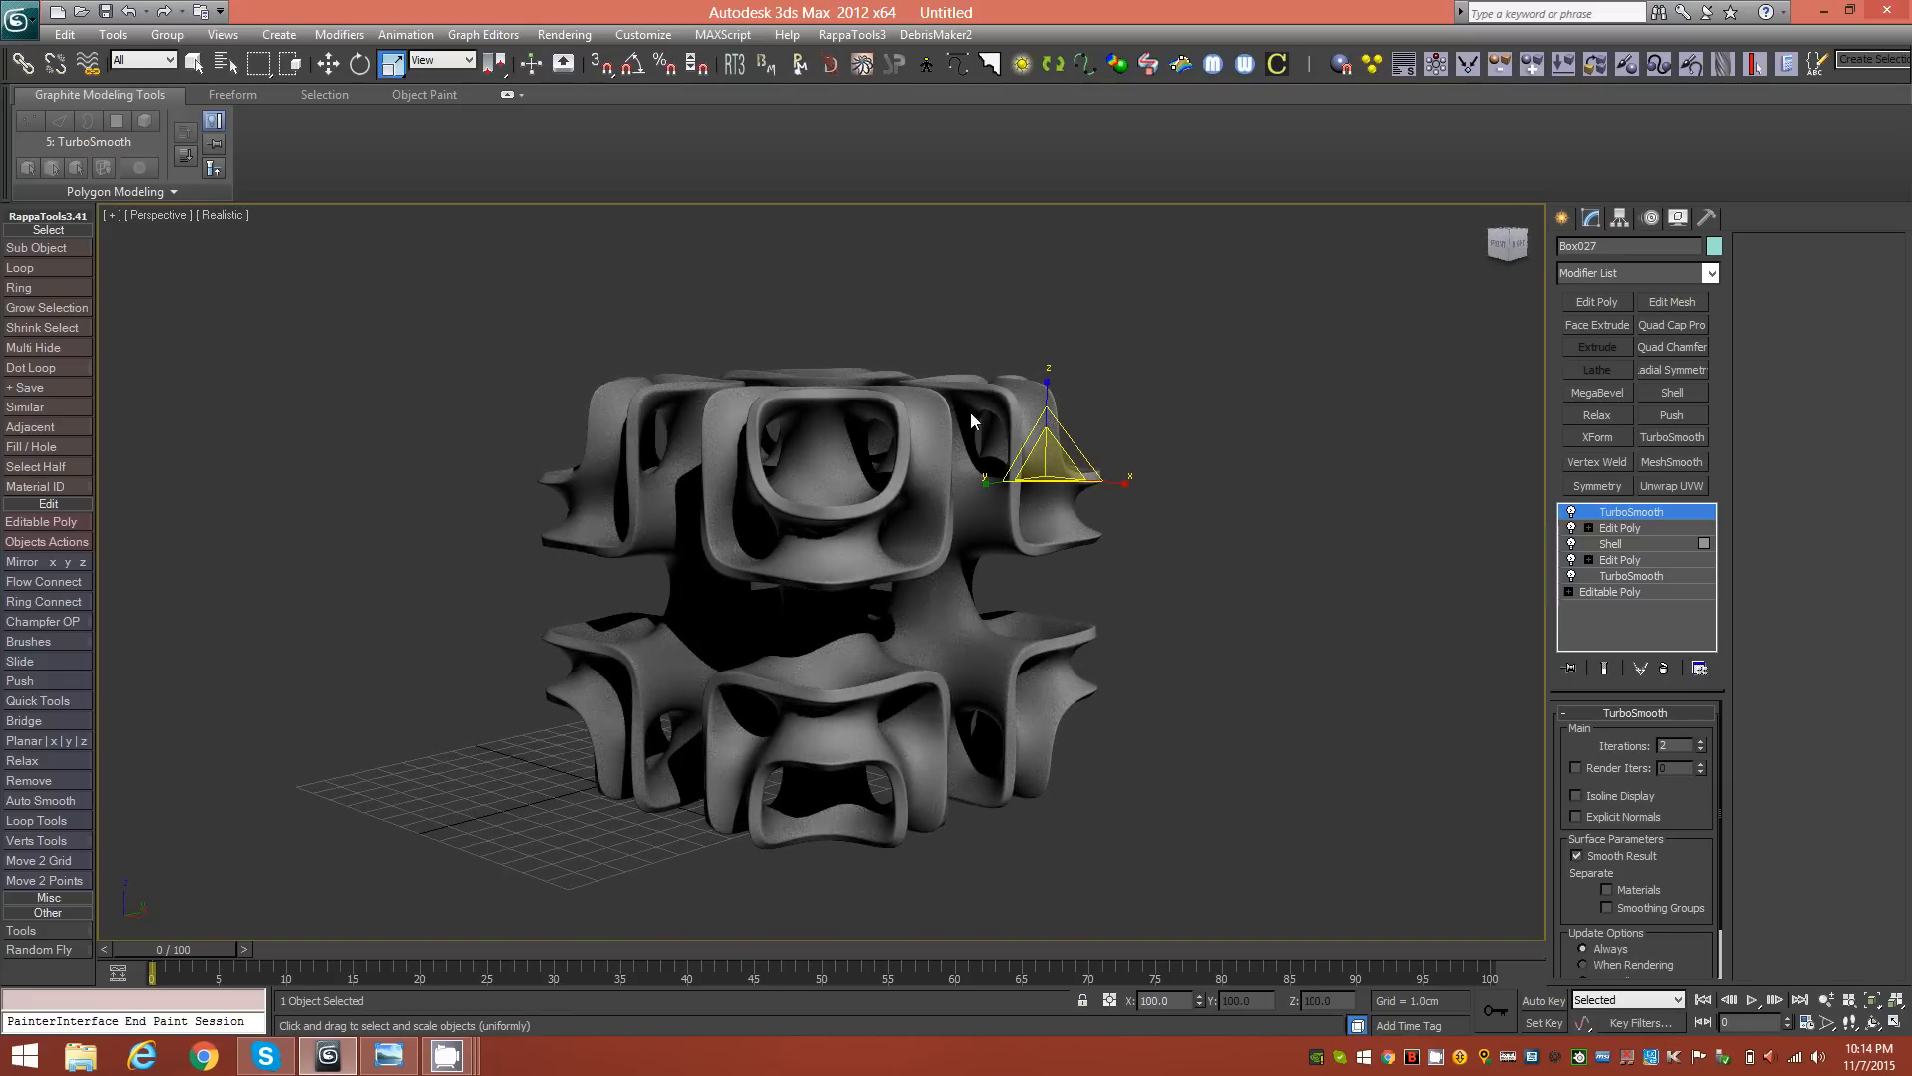